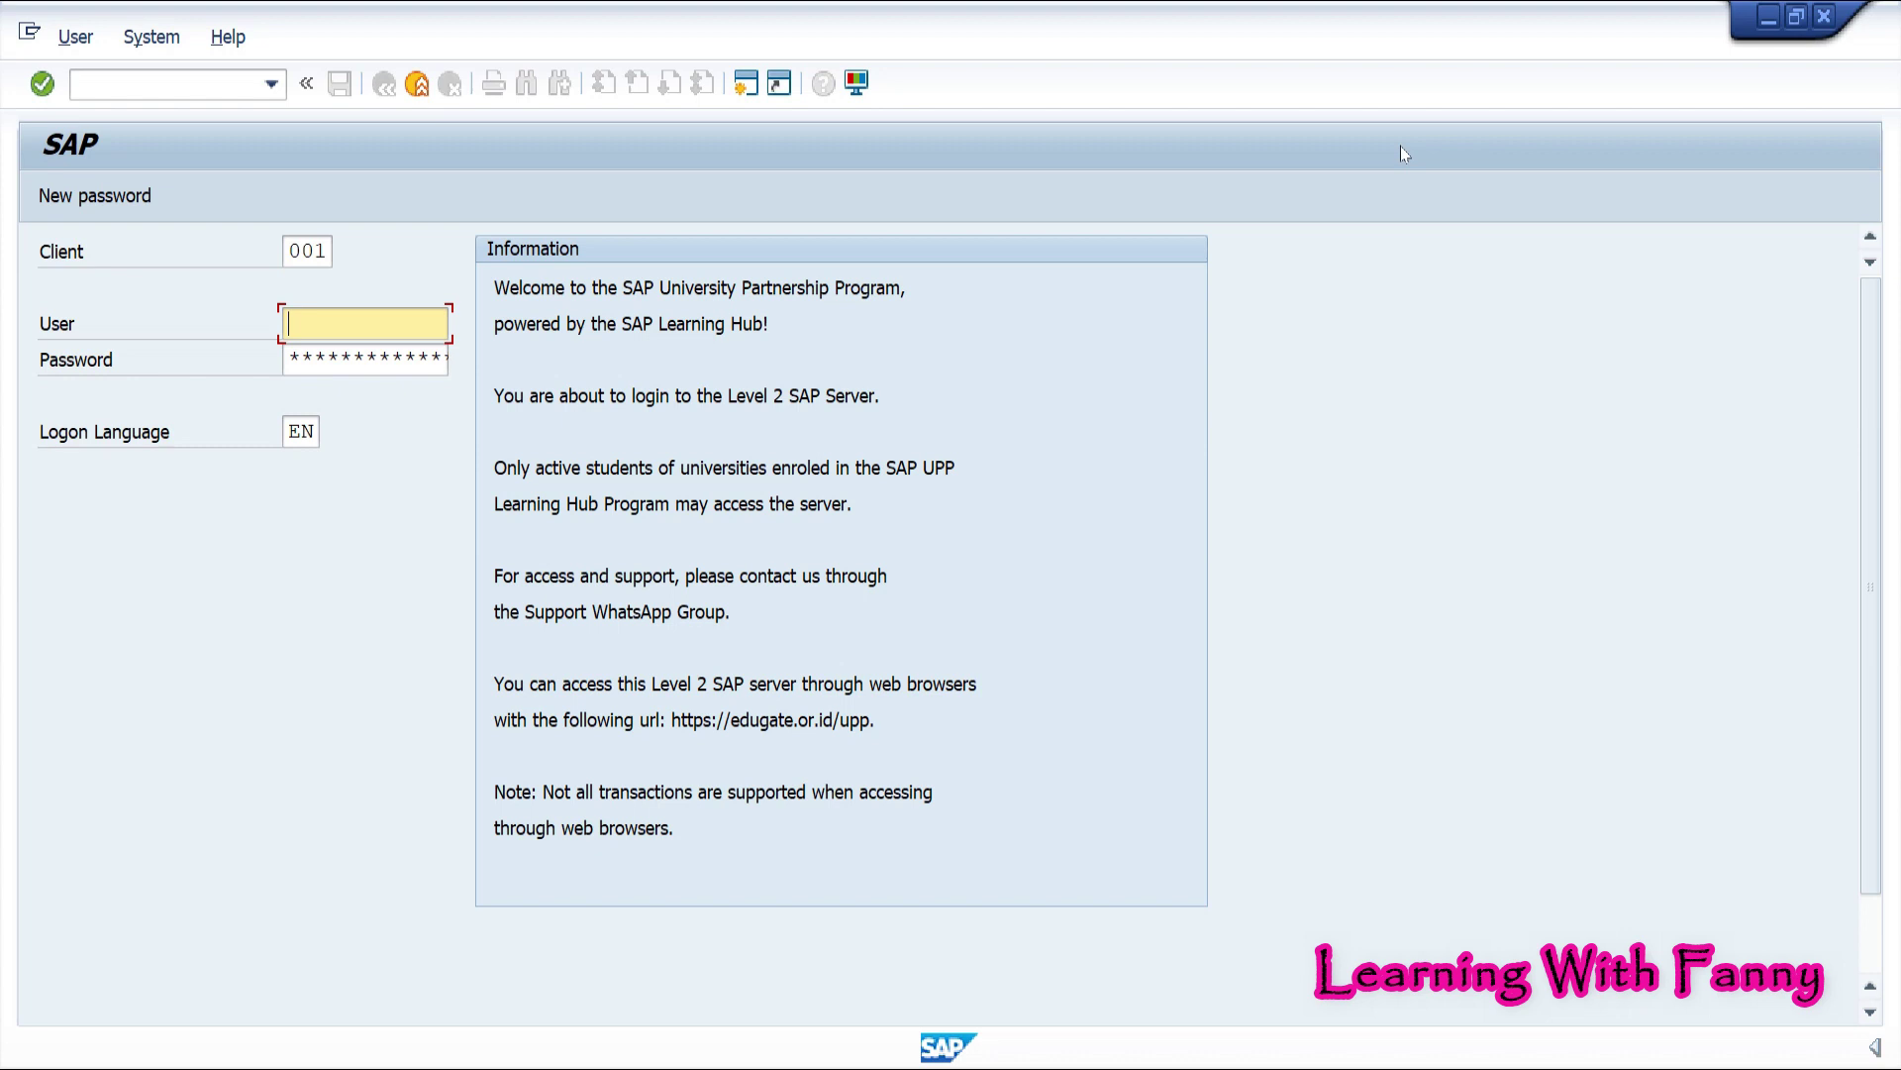
Log on to client 922 with the account's user ID and password
double_click(294, 253)
text(9)
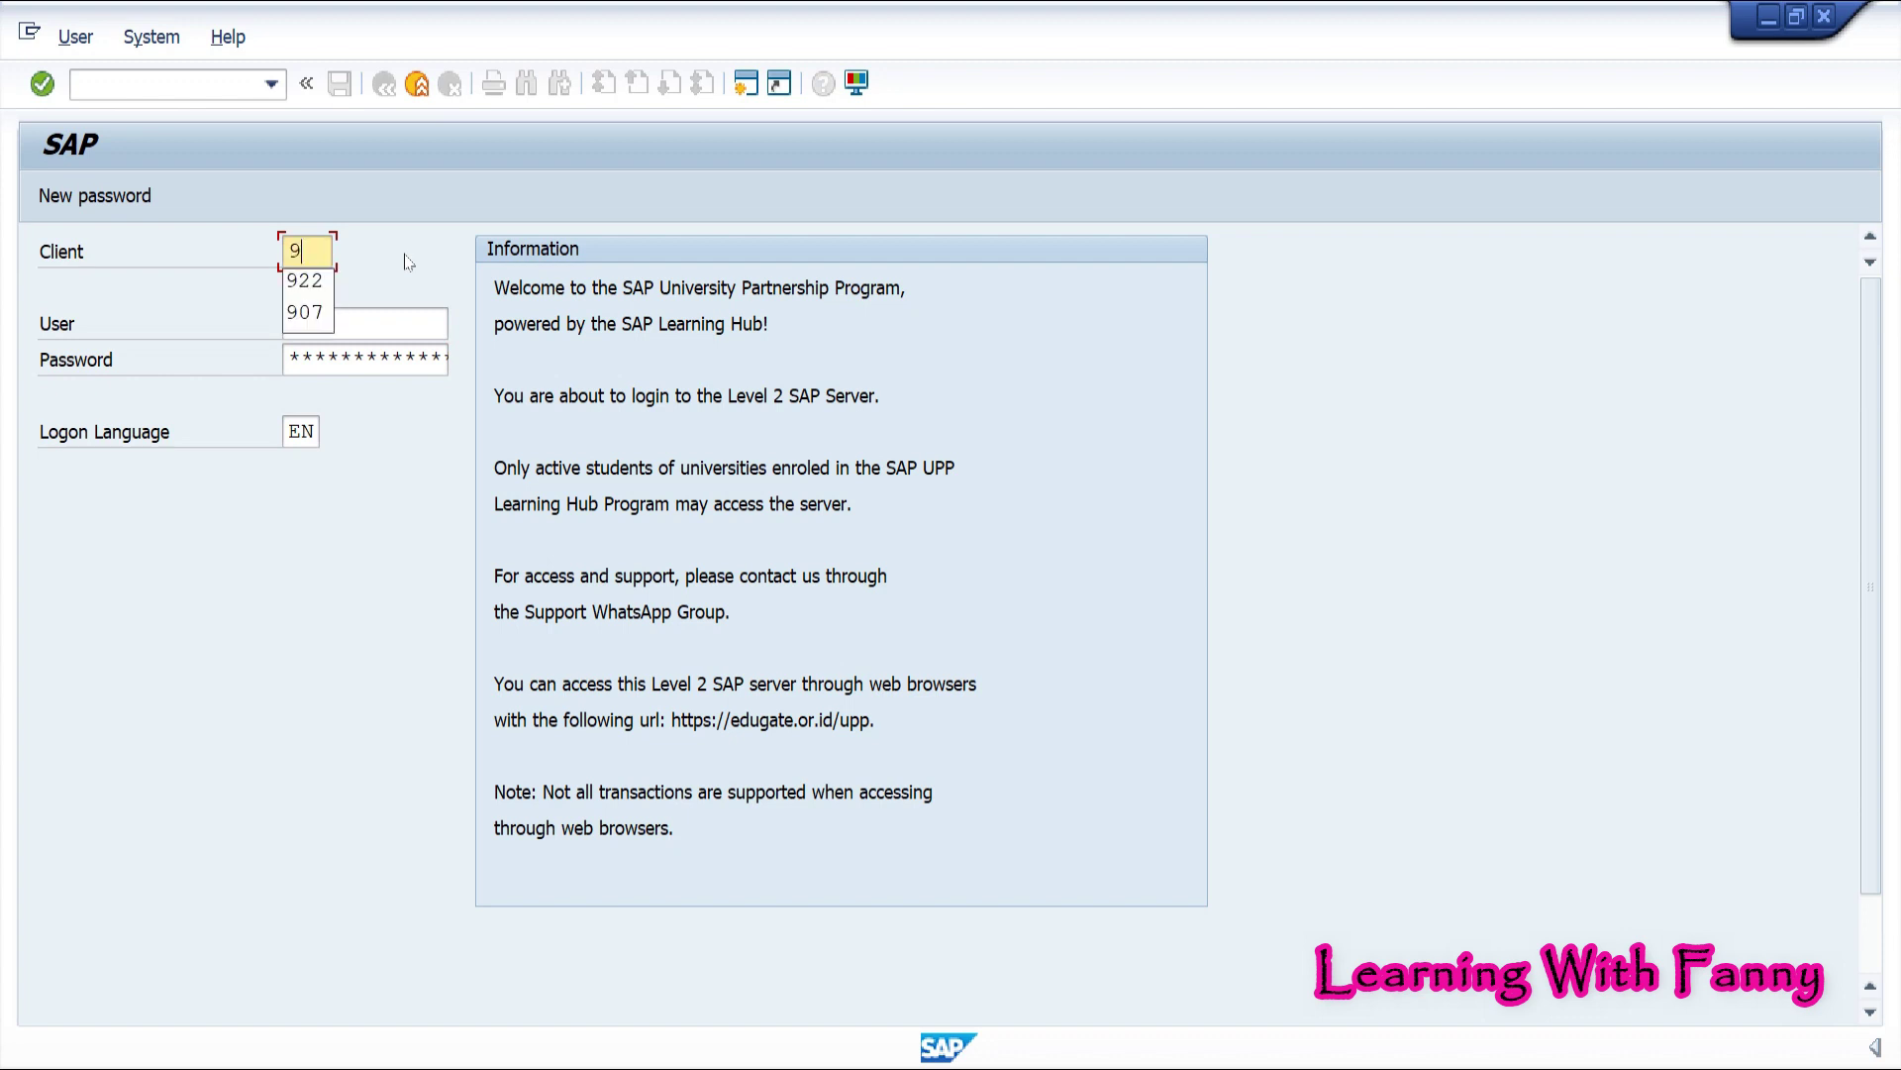
text(22)
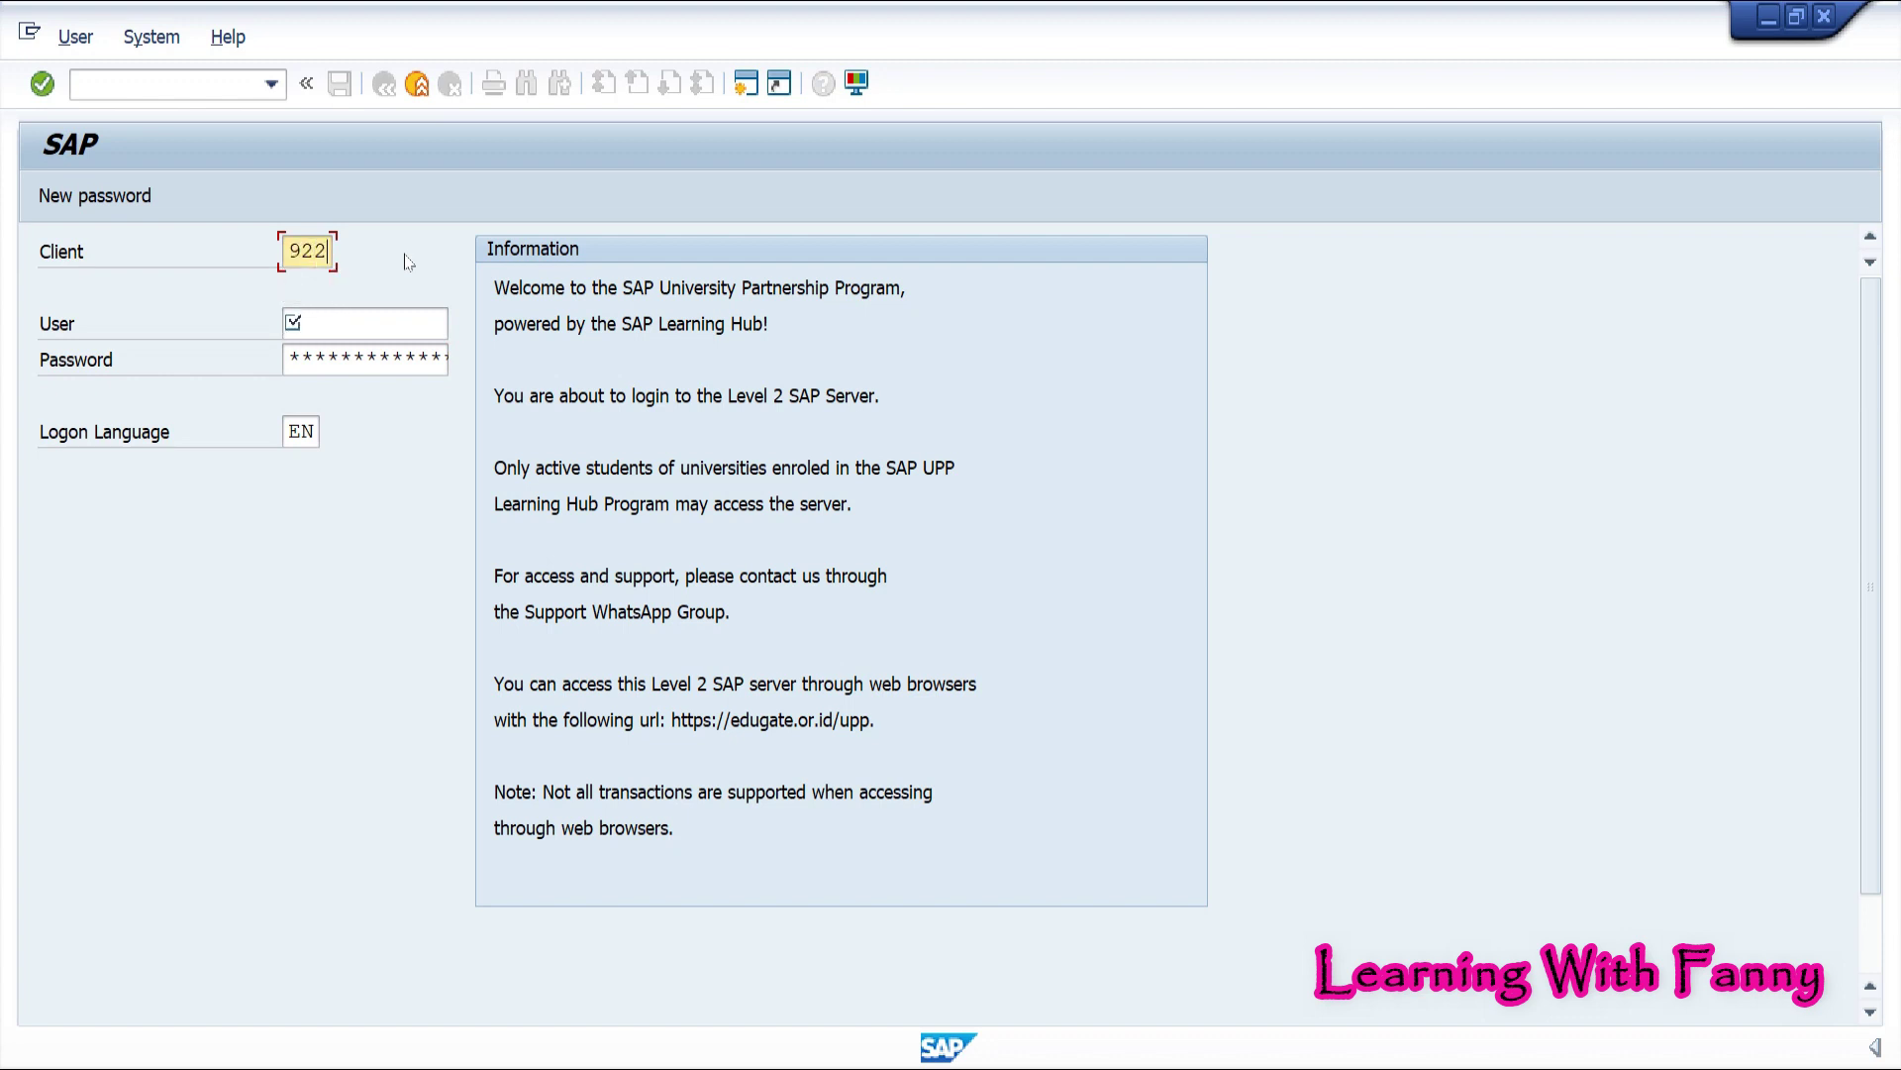
key(Tab)
text(31)
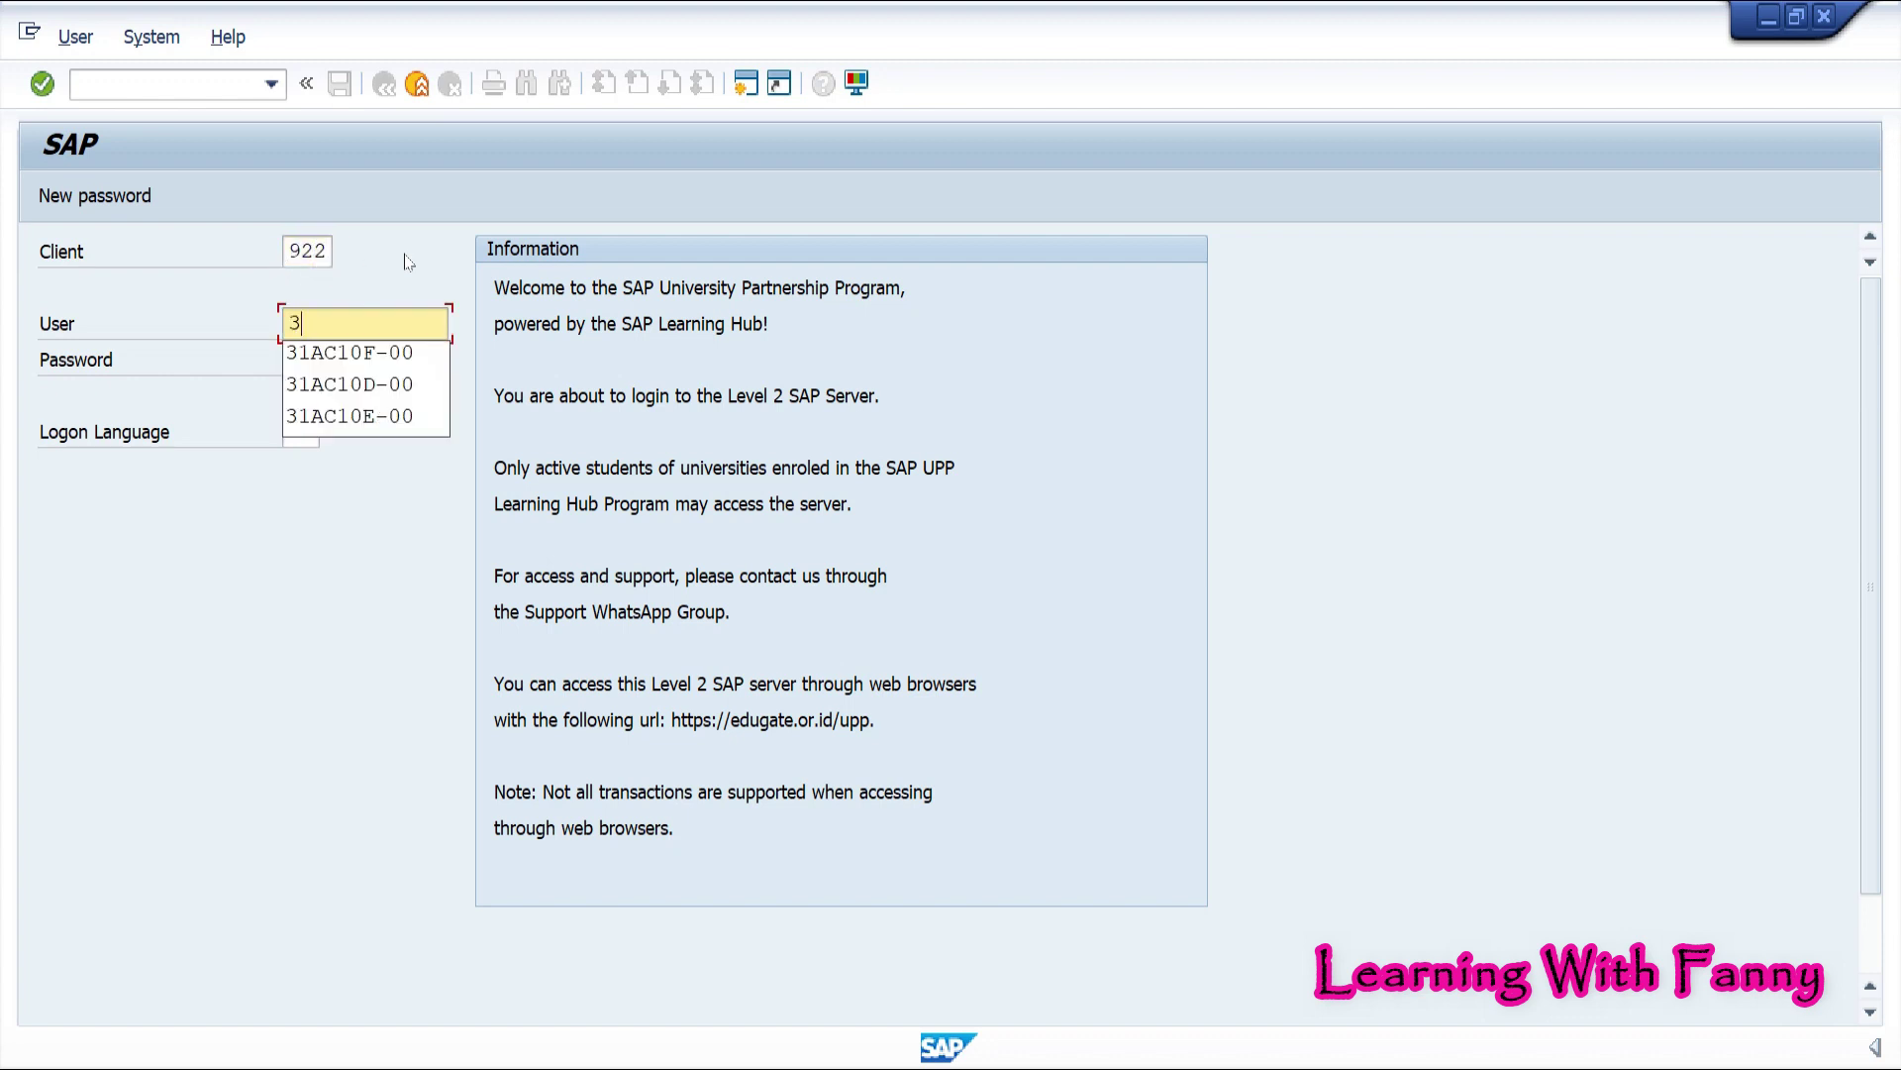
click(348, 353)
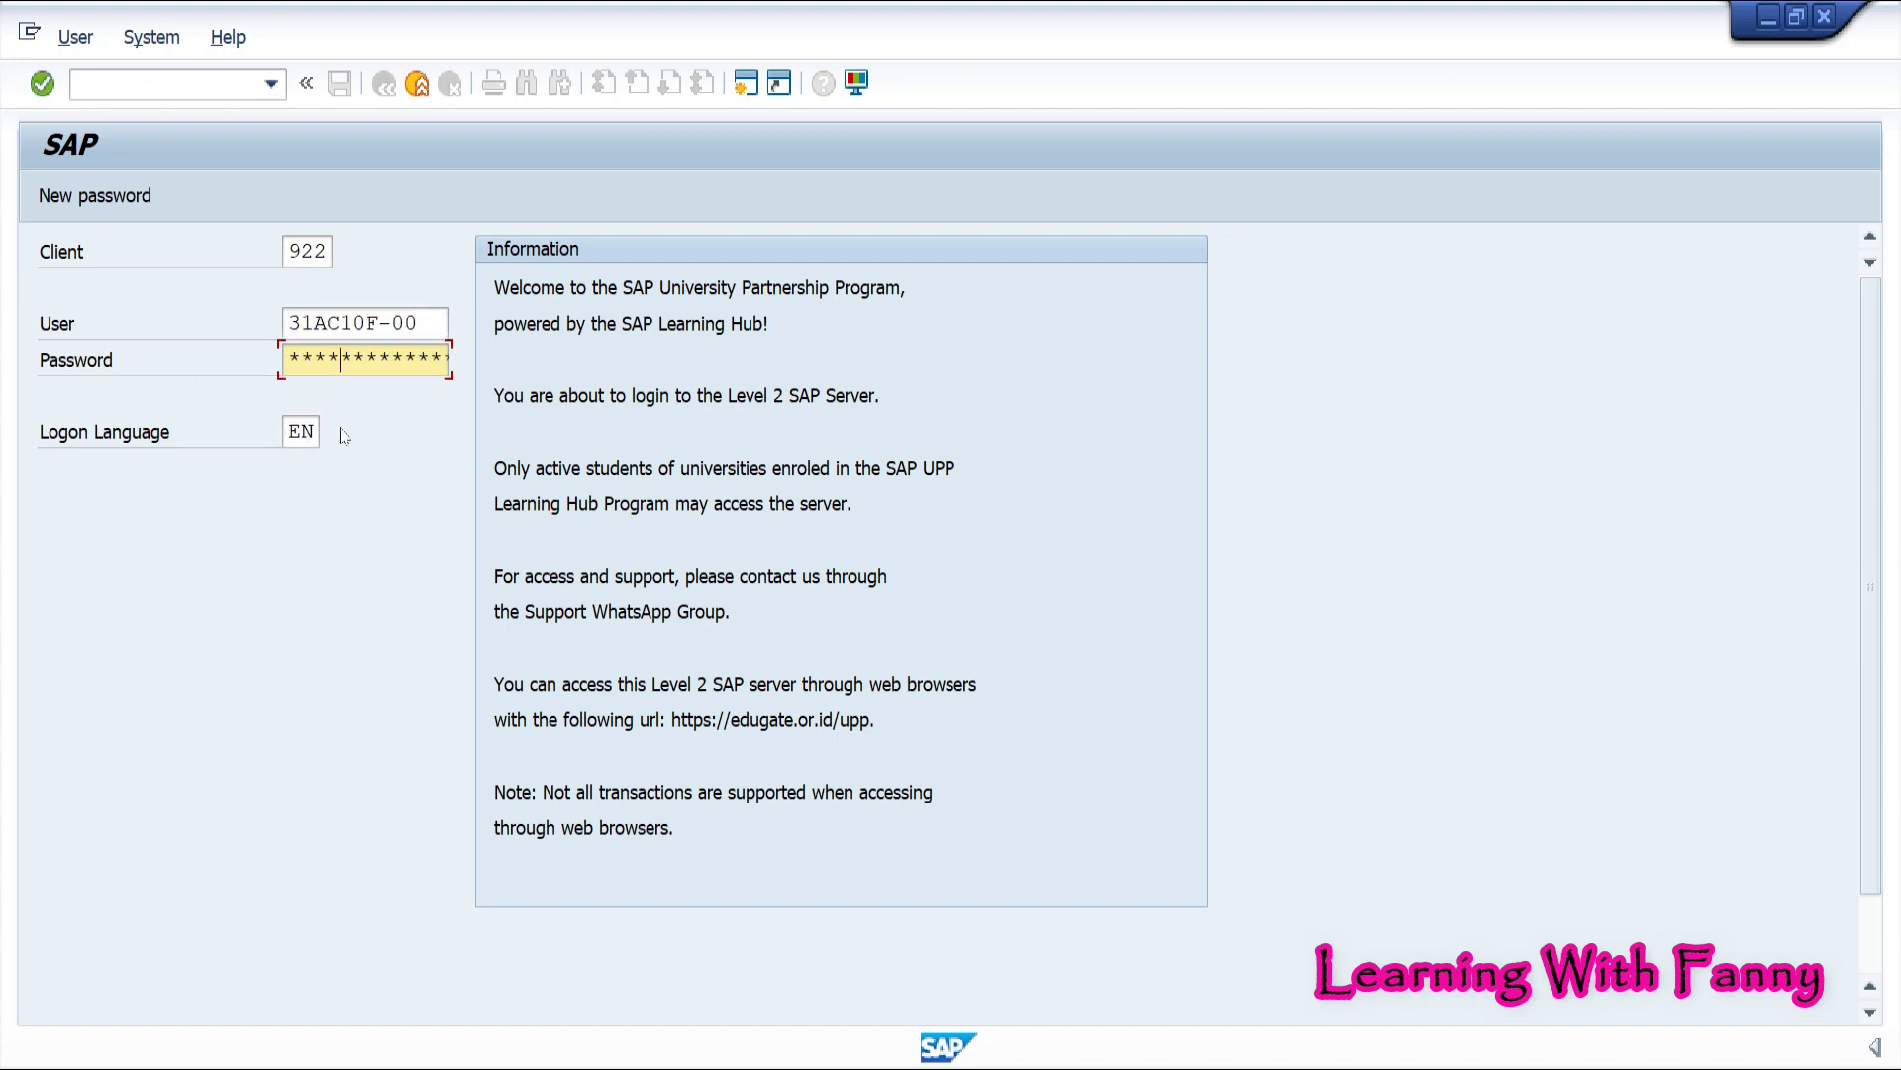
key(Return)
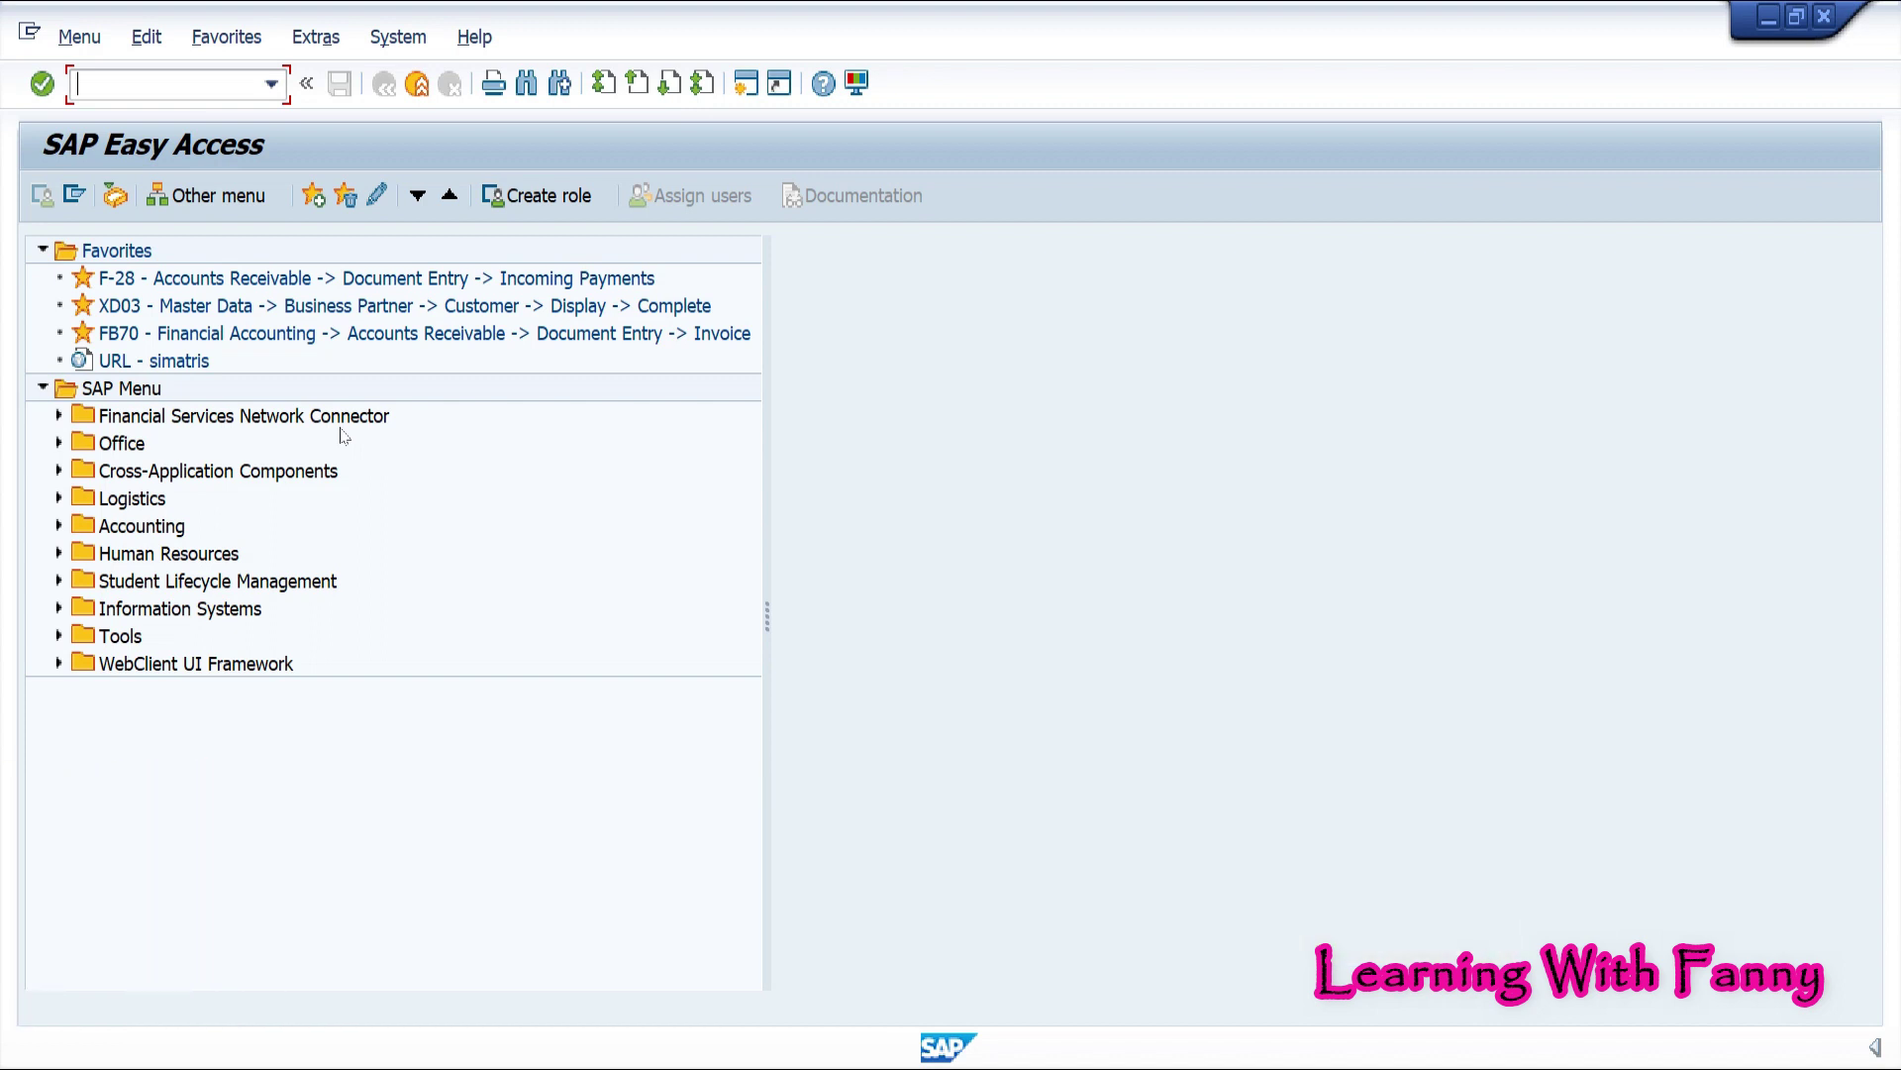
Switch to the exercise PDF in the browser and read the Task 3 instructions for creating the EUR 500 AR invoice
key(alt+Tab)
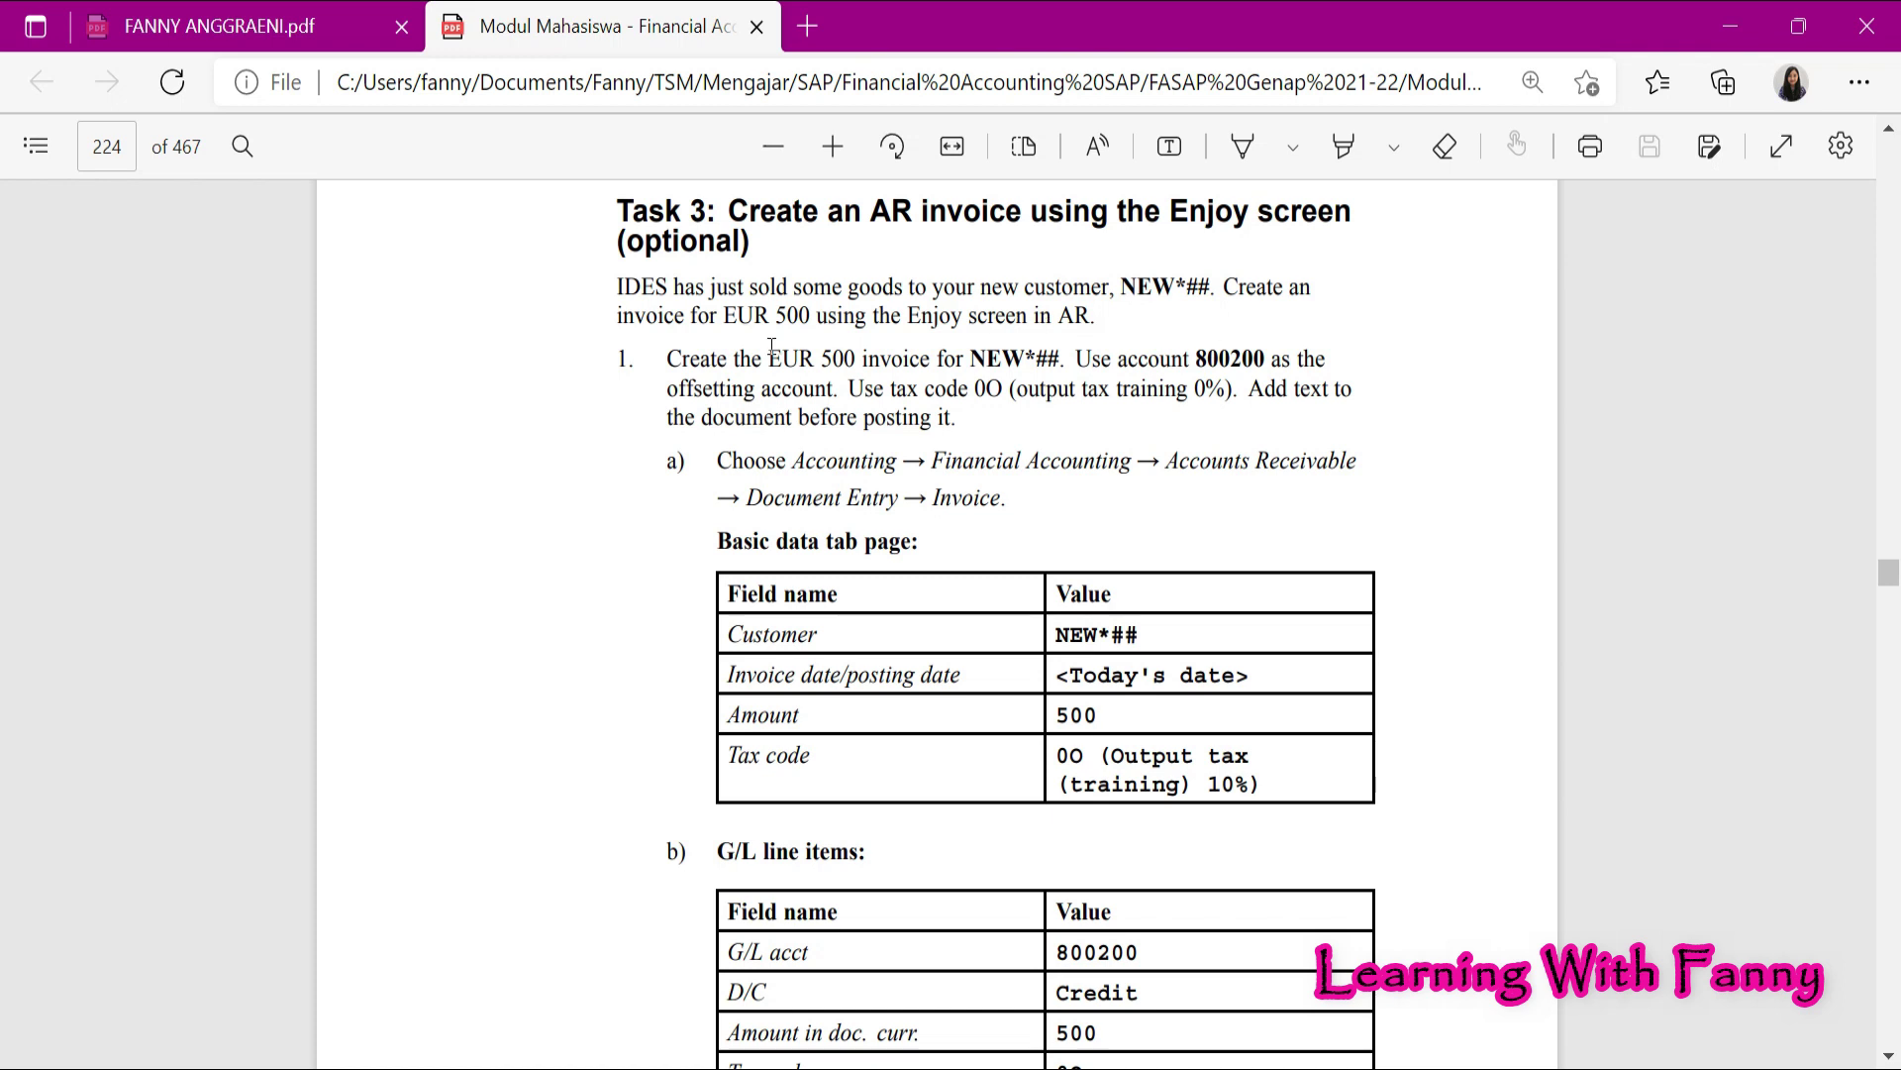
drag(1093, 315, 720, 315)
click(708, 467)
drag(668, 359, 840, 389)
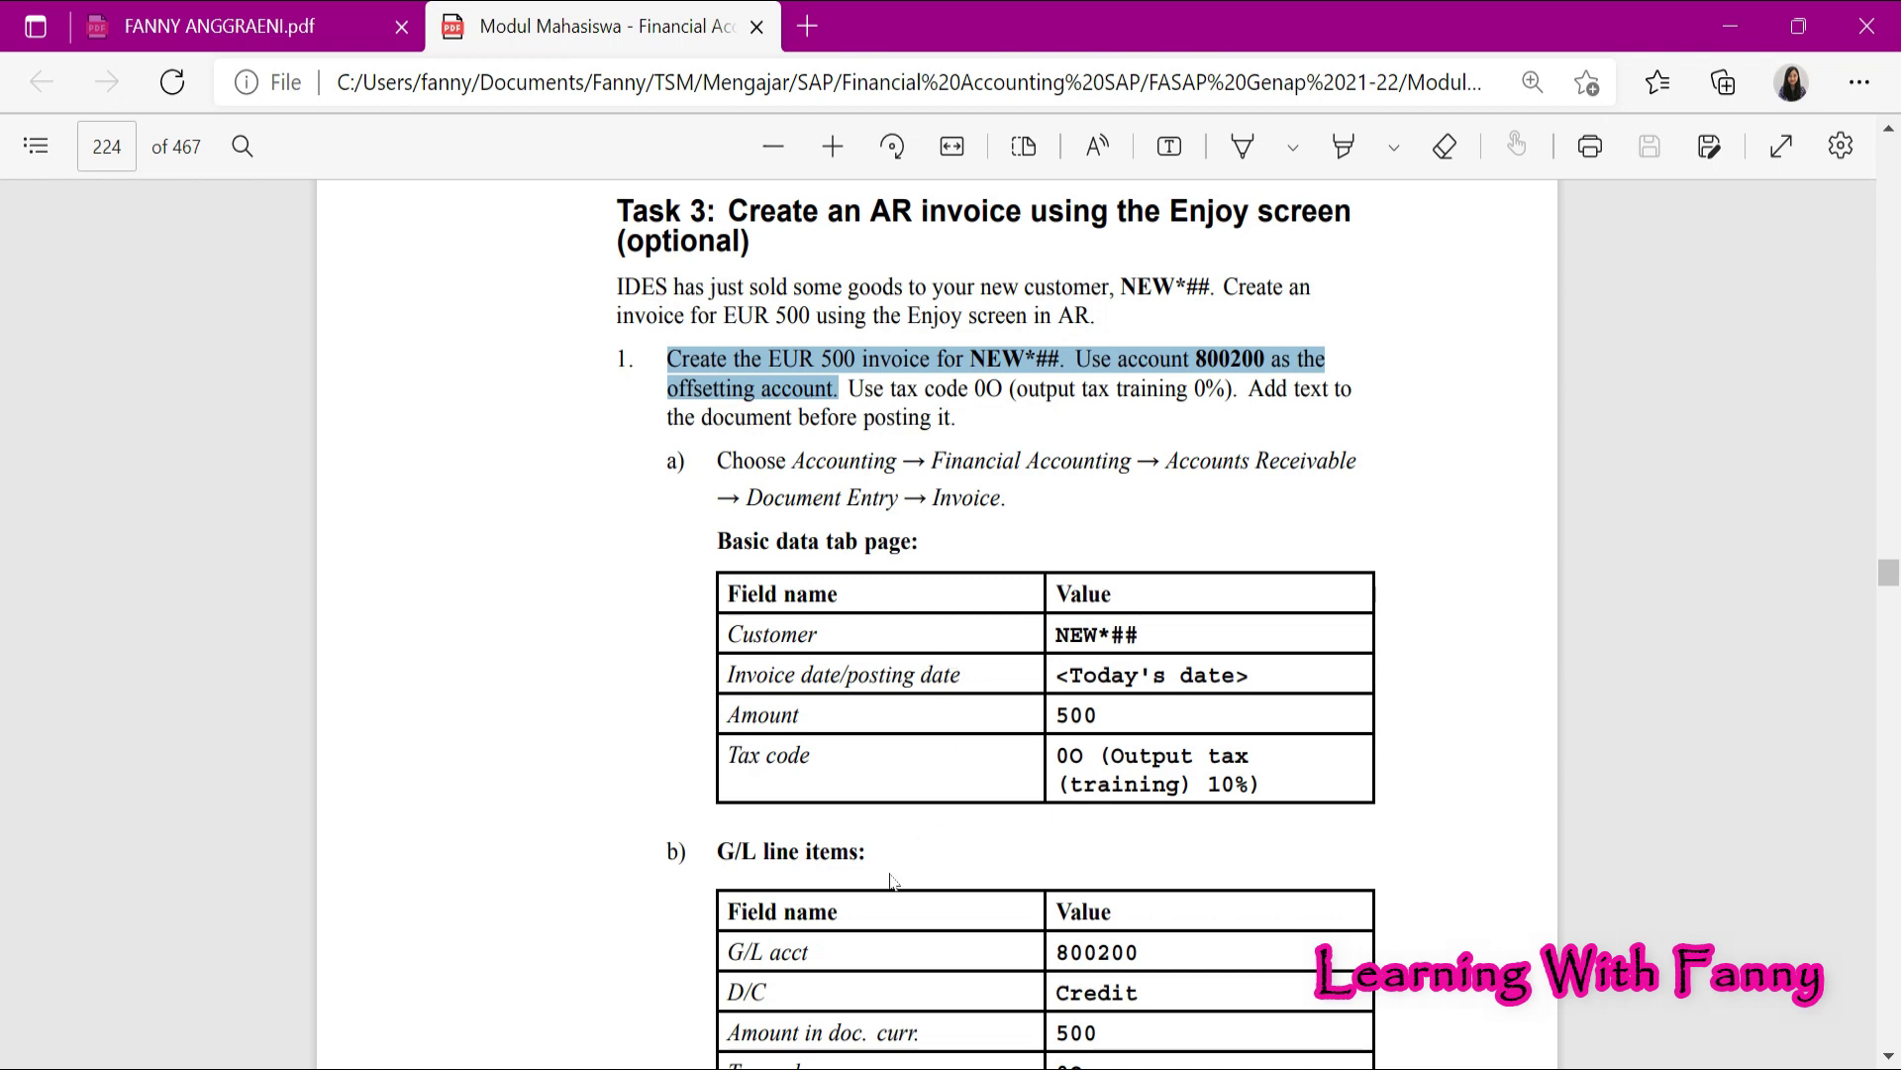
Return to SAP and open the FB70 Invoice transaction under Accounting, Financial Accounting, Accounts Receivable, Document Entry
key(alt+Tab)
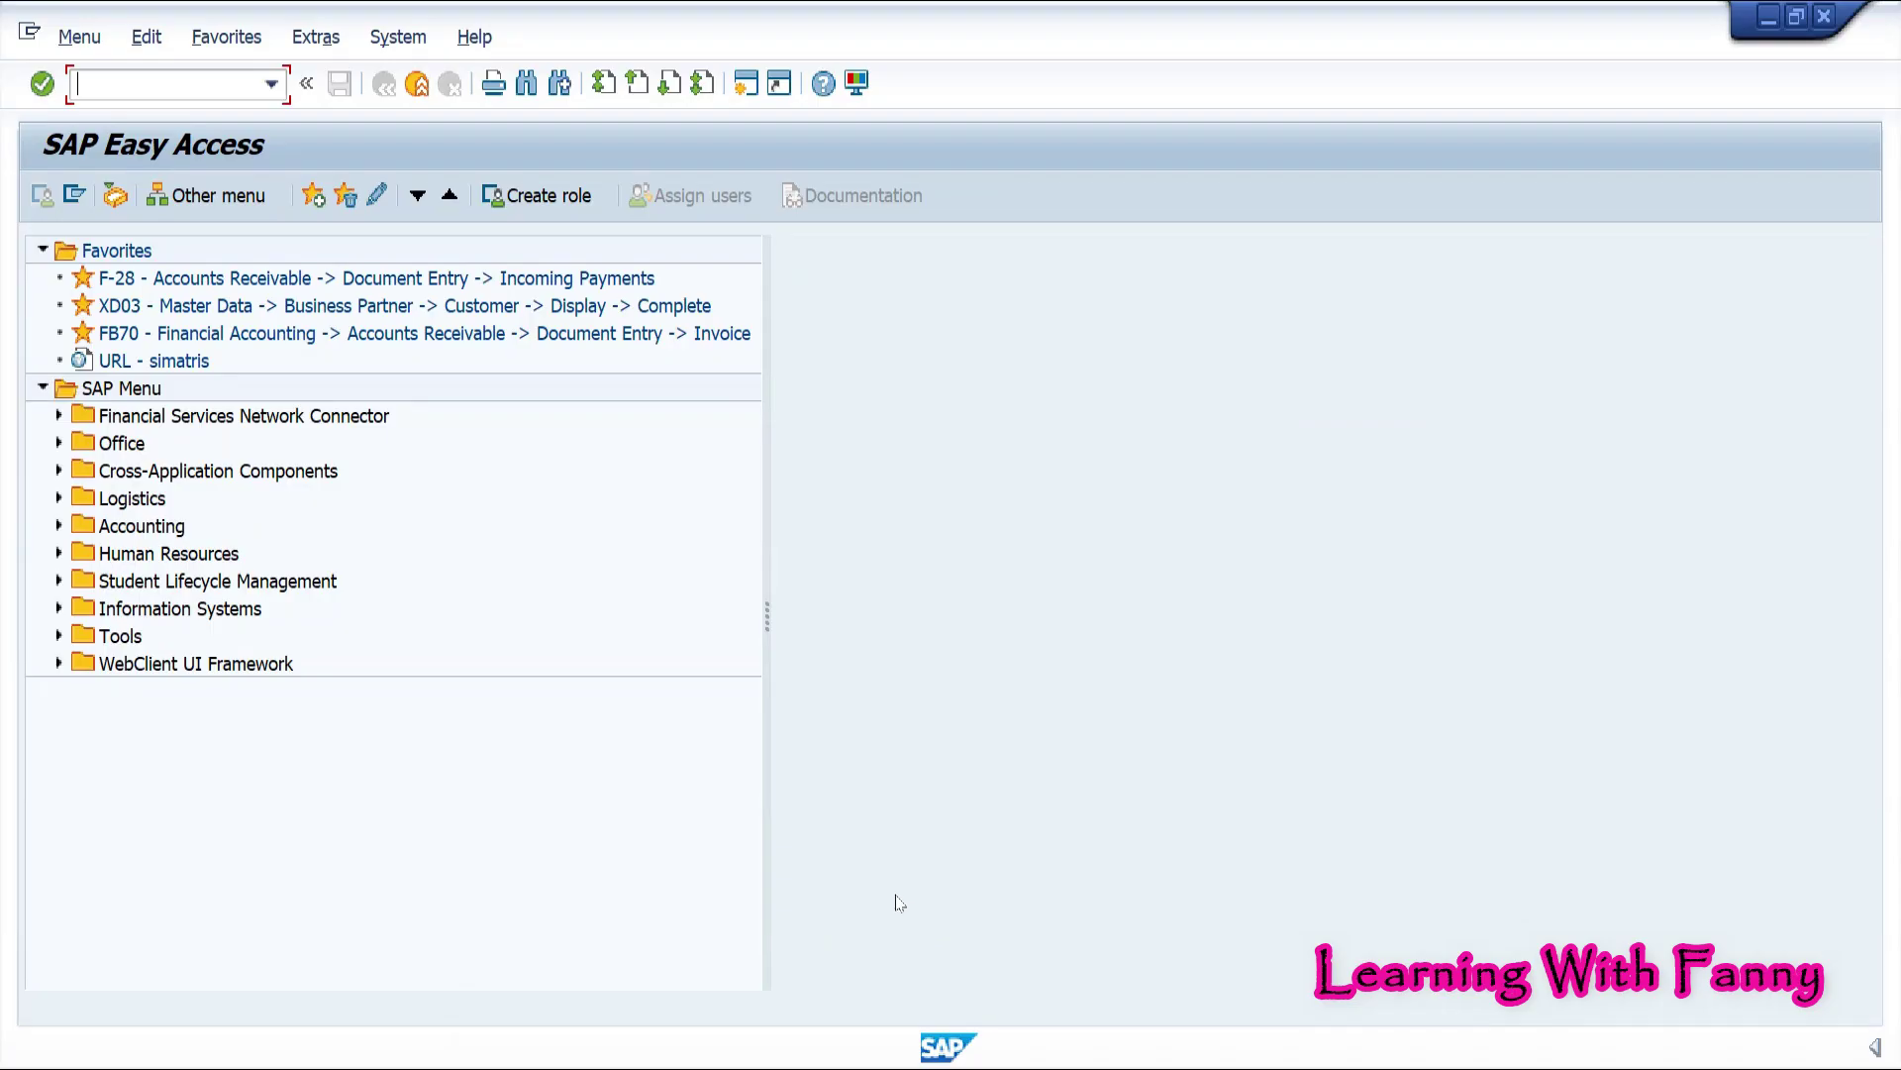
click(60, 526)
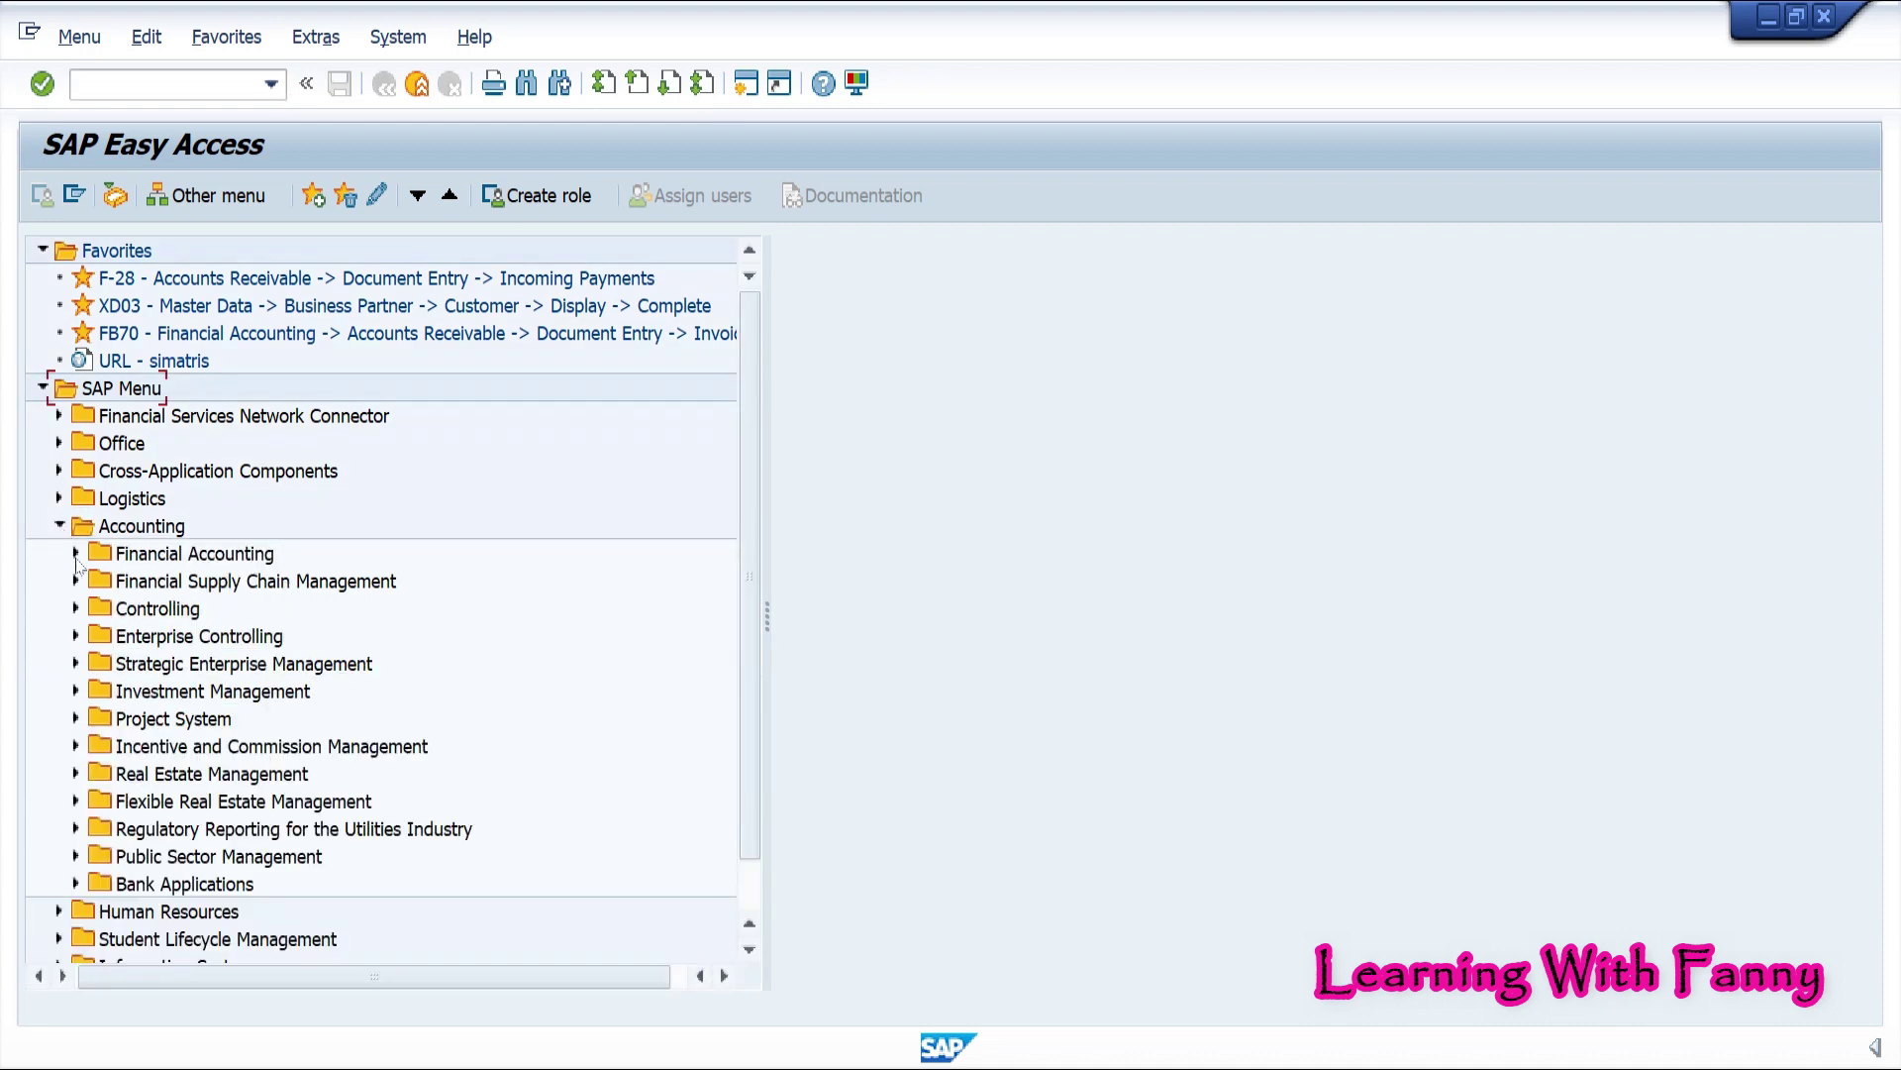
click(76, 553)
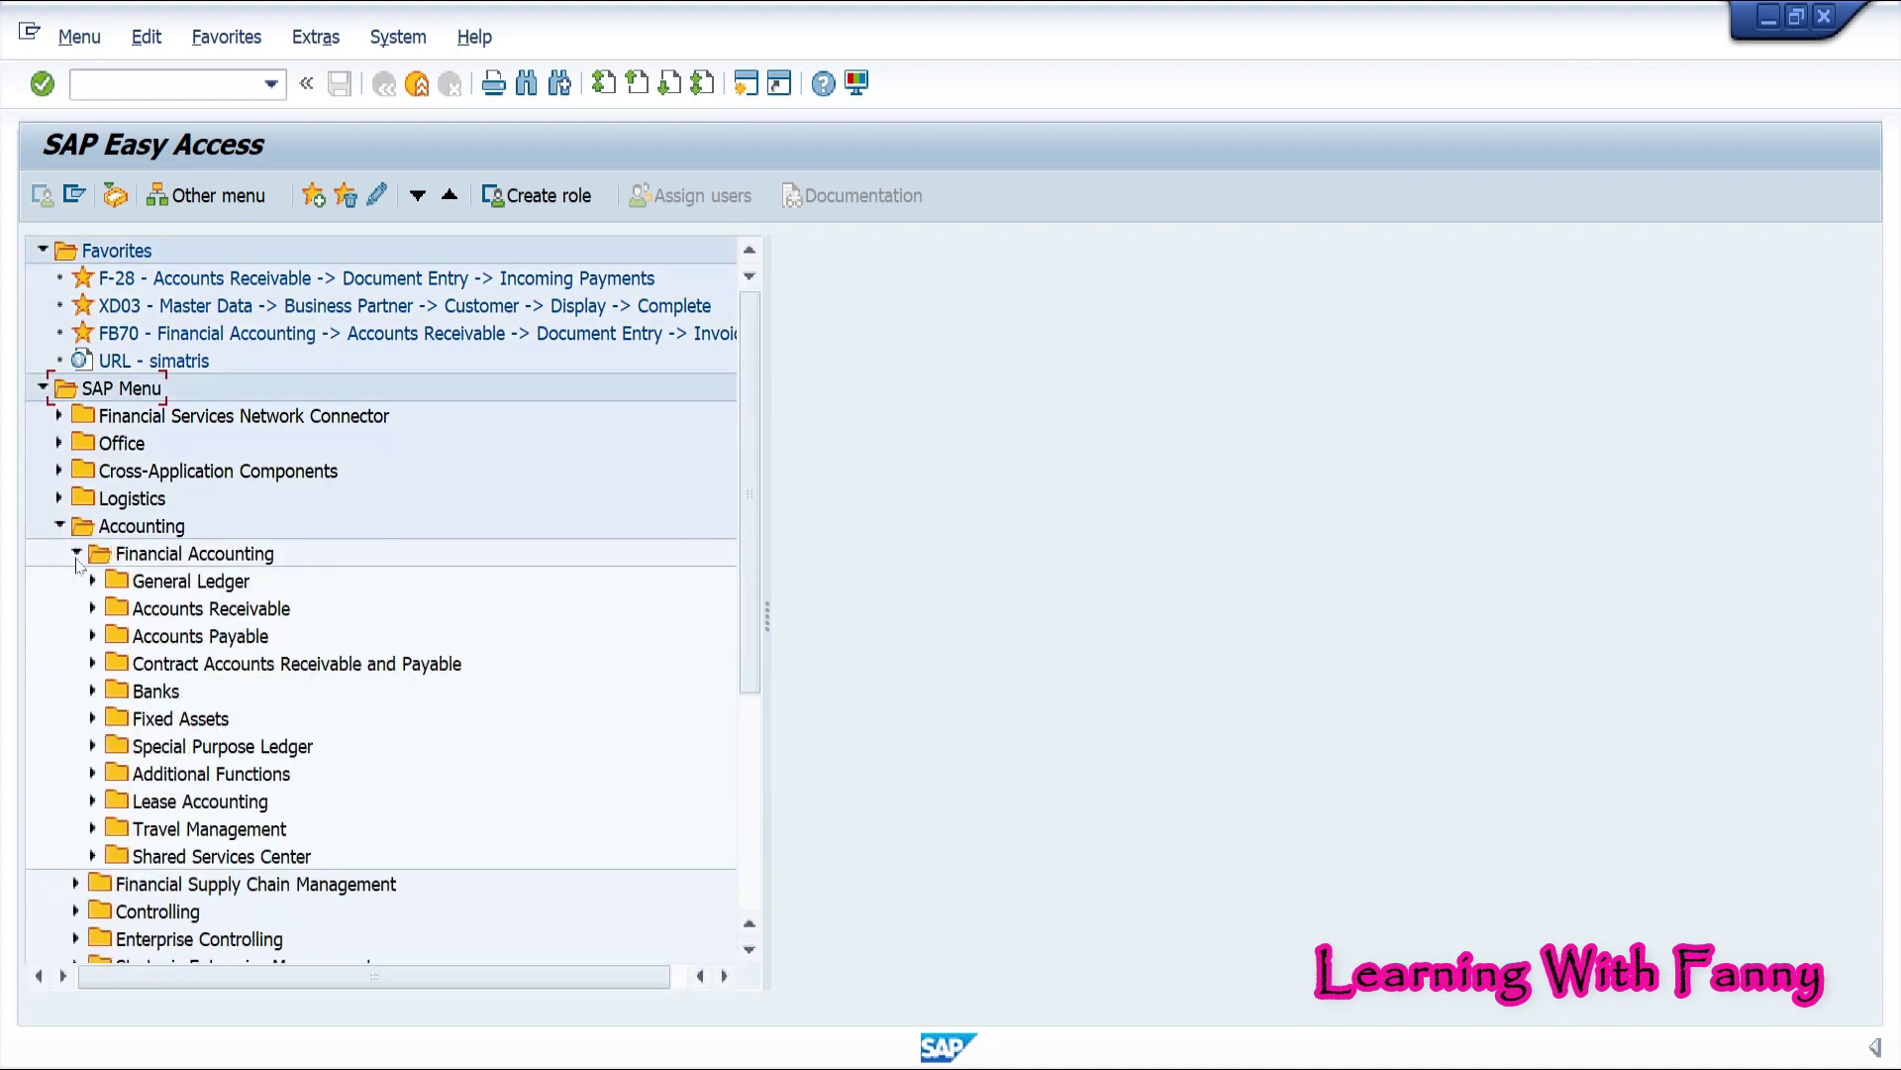
click(92, 609)
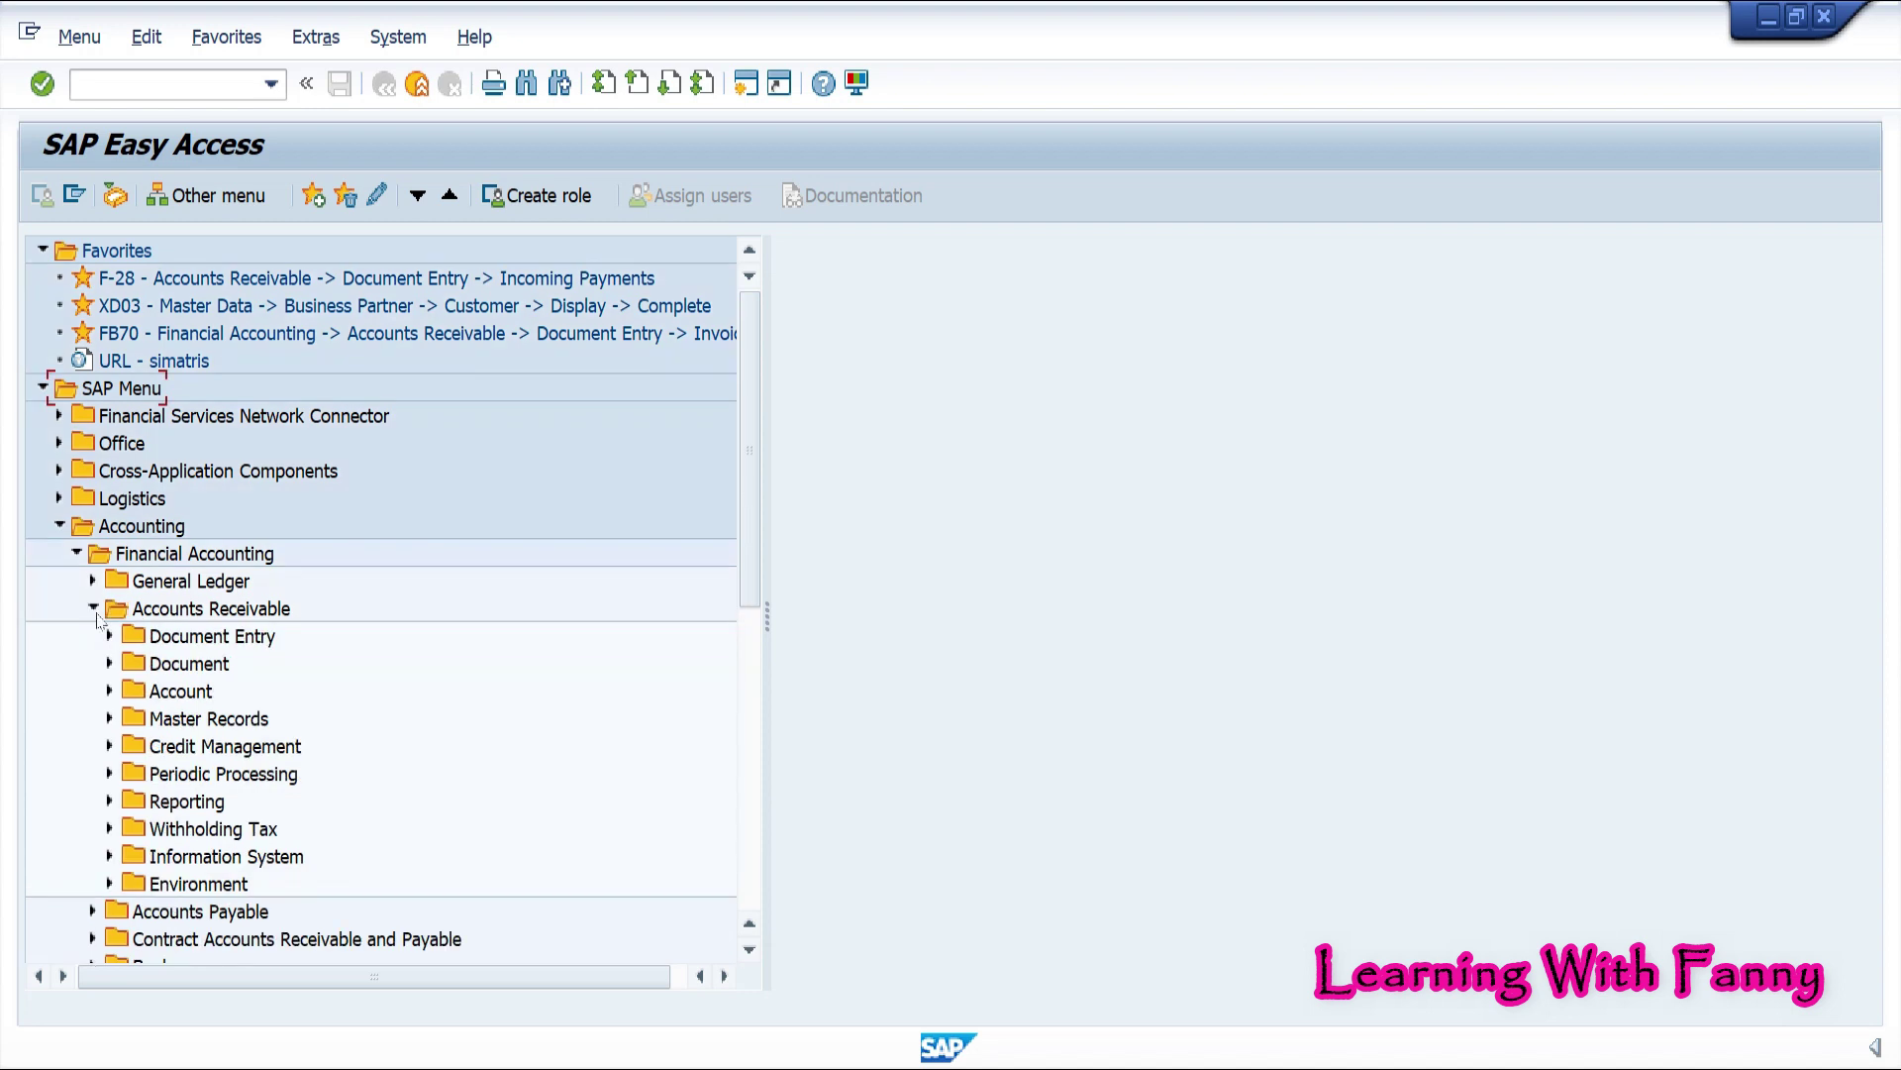
click(109, 637)
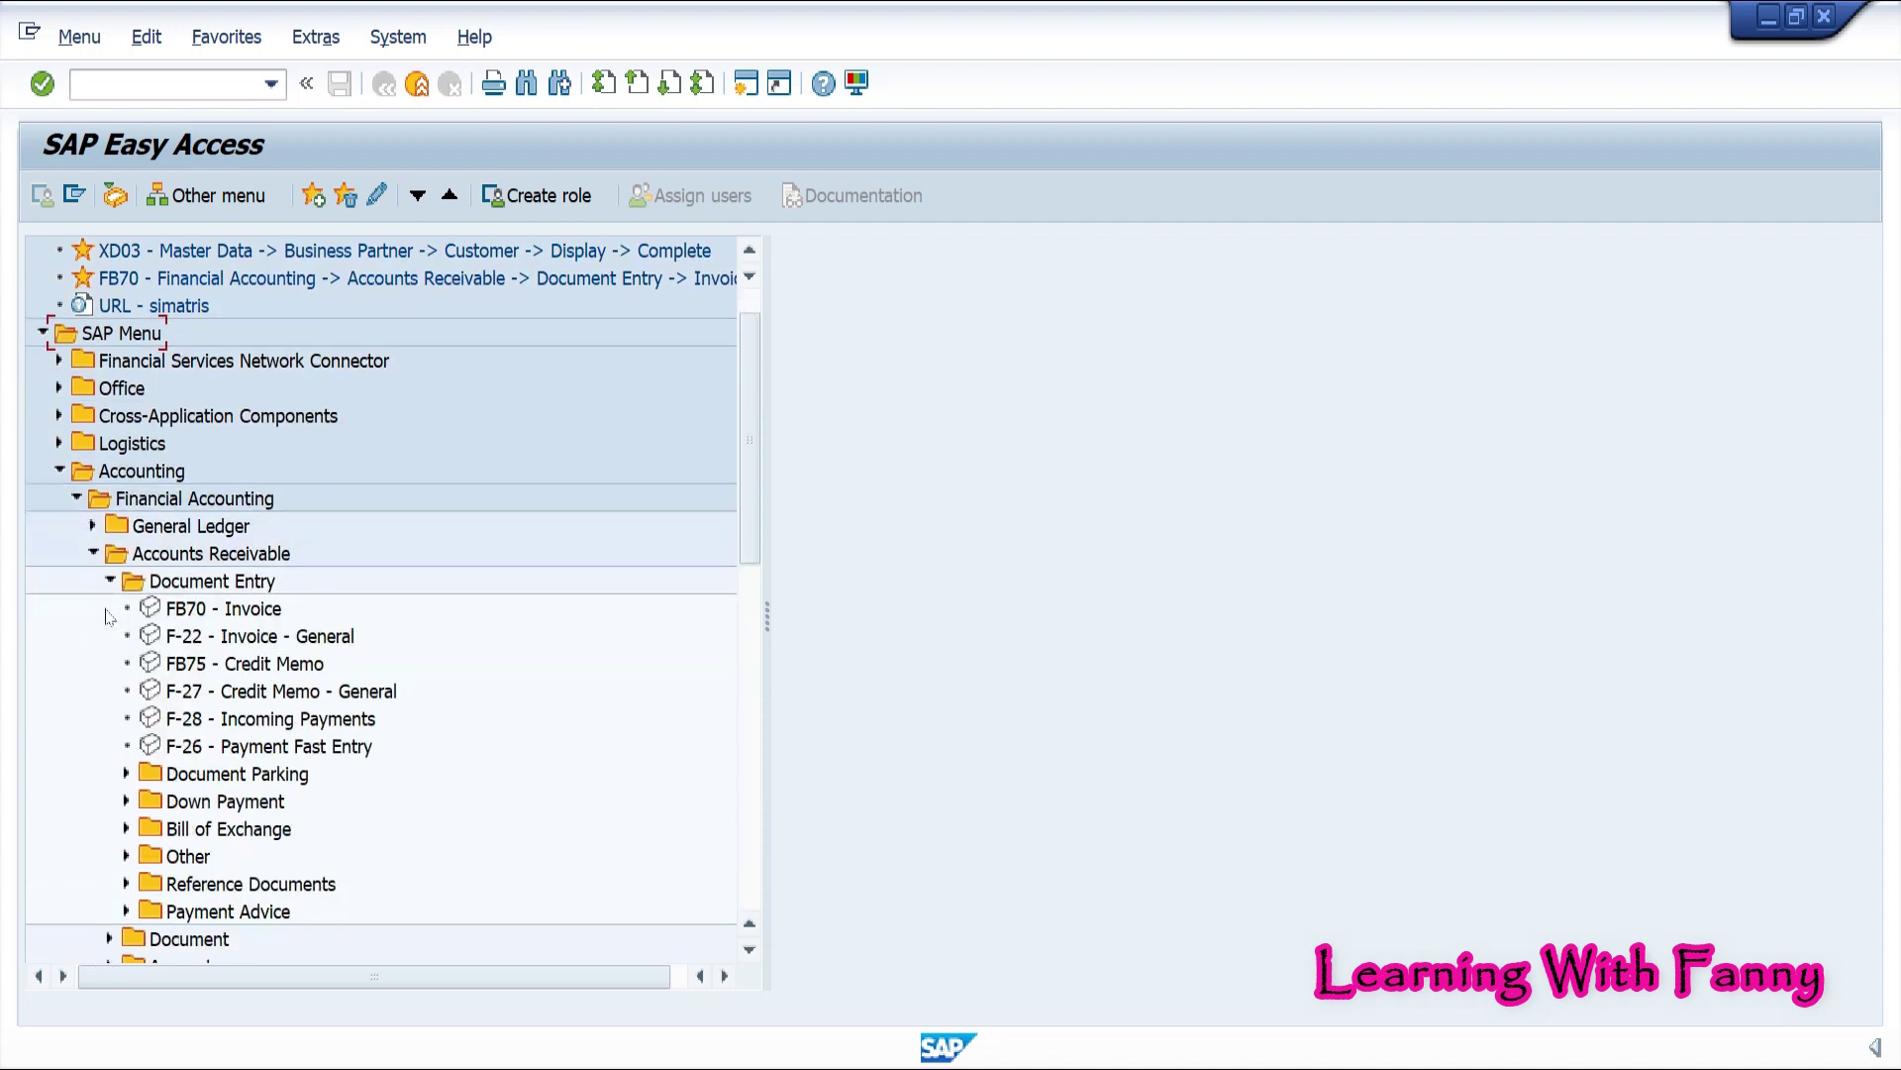
click(175, 611)
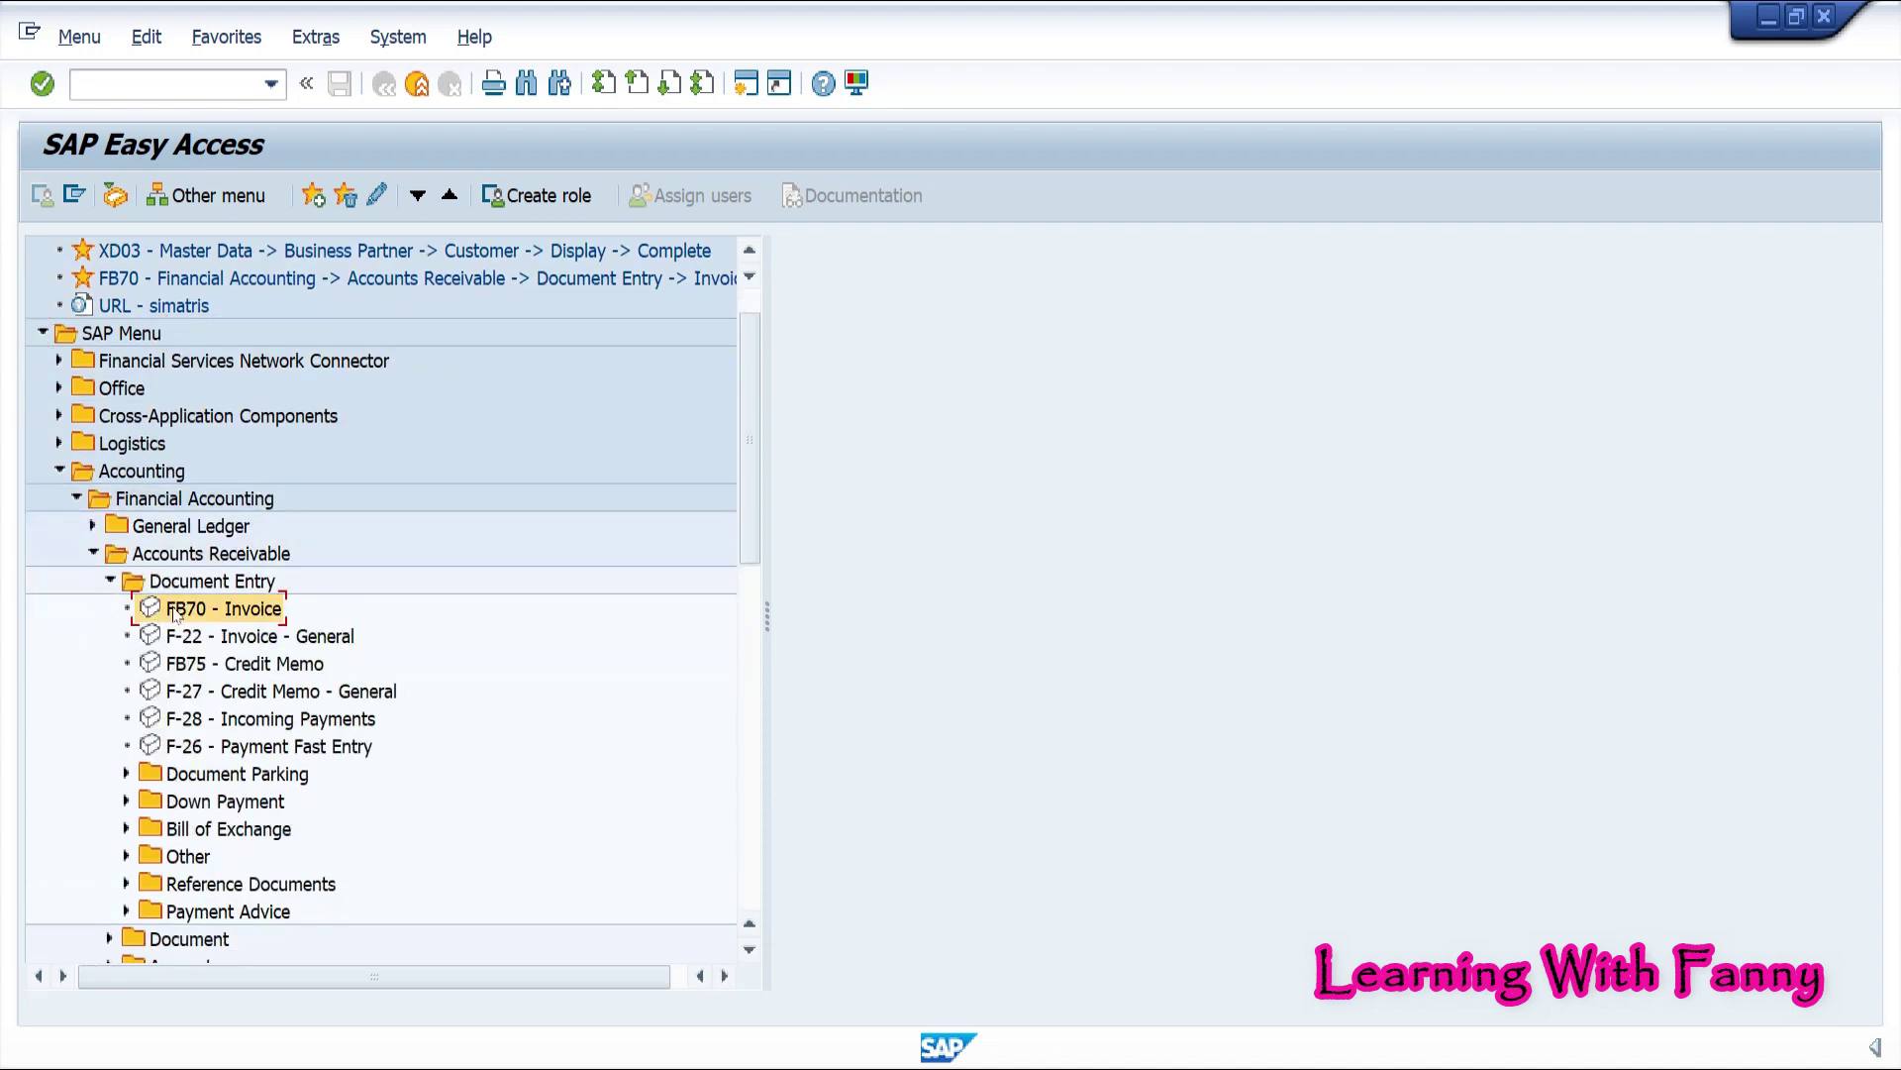
double_click(276, 611)
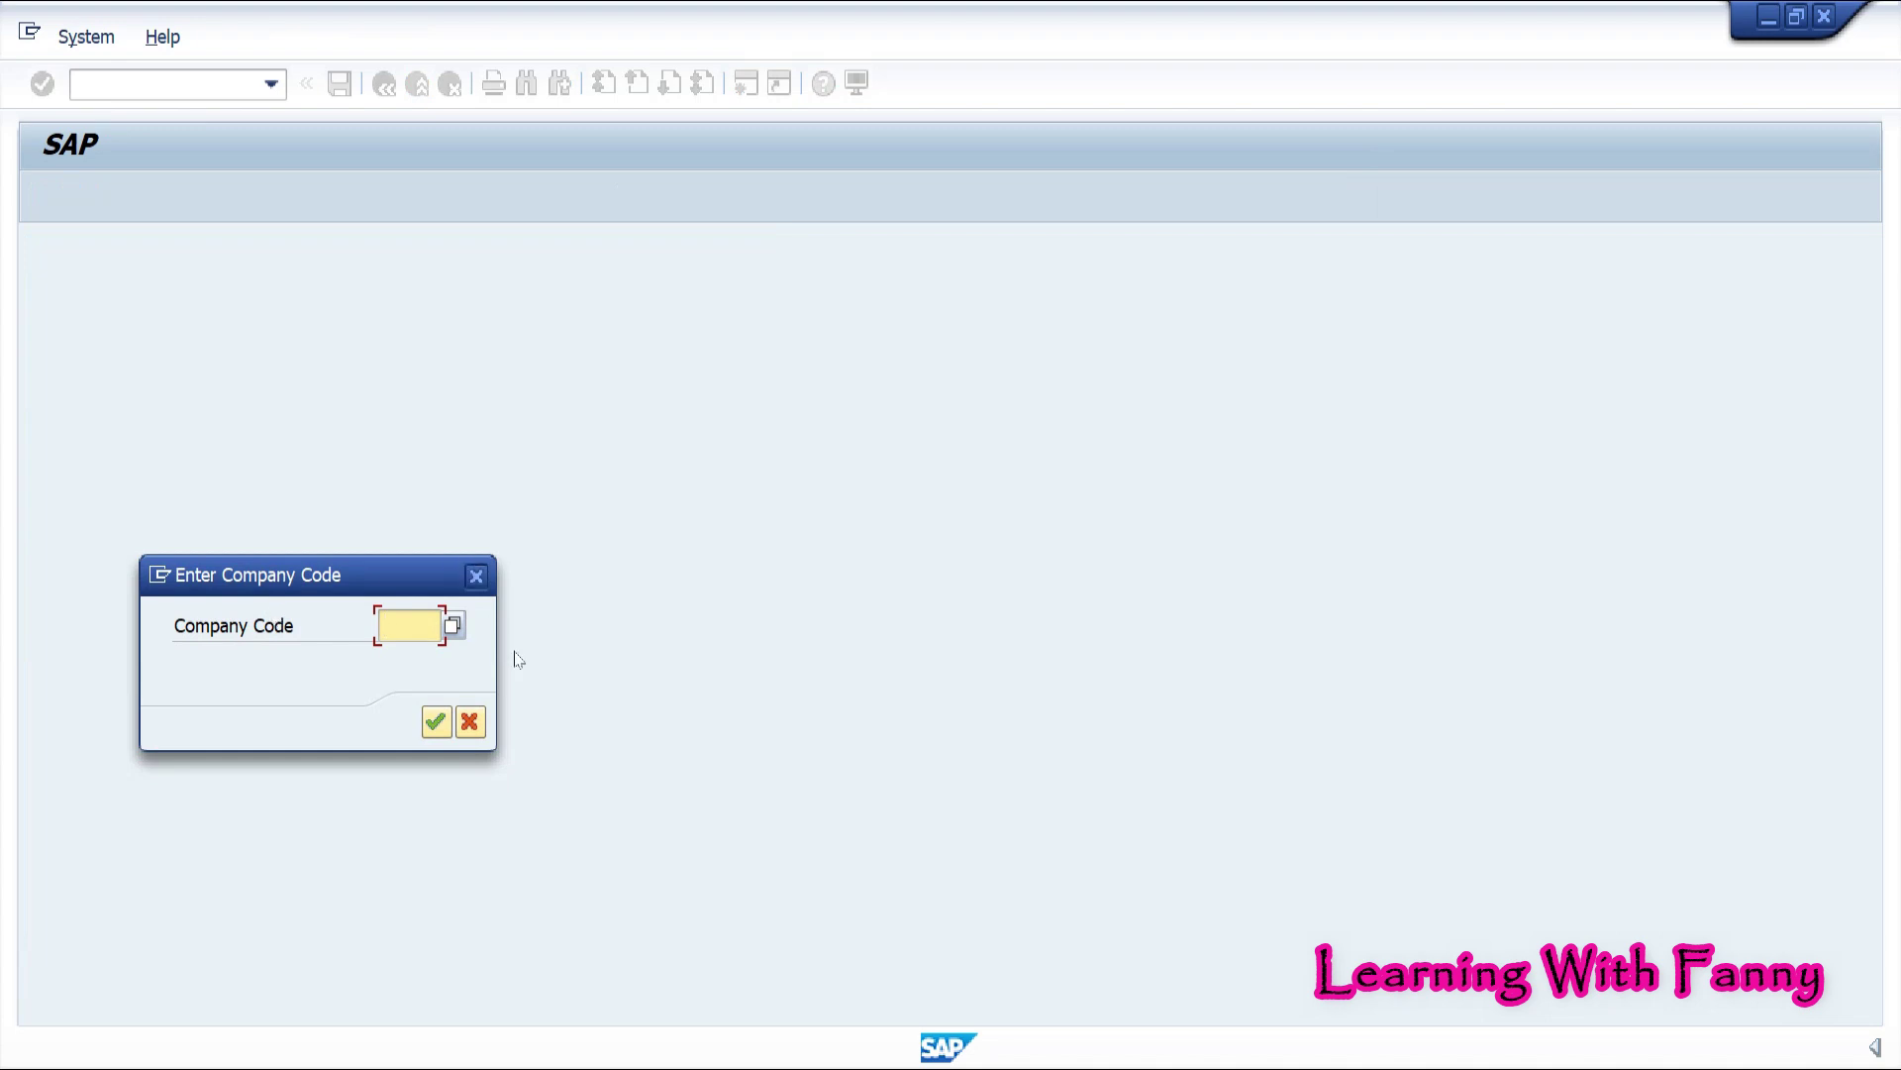
Enter company code 1000 for the customer invoice and confirm it
text(1)
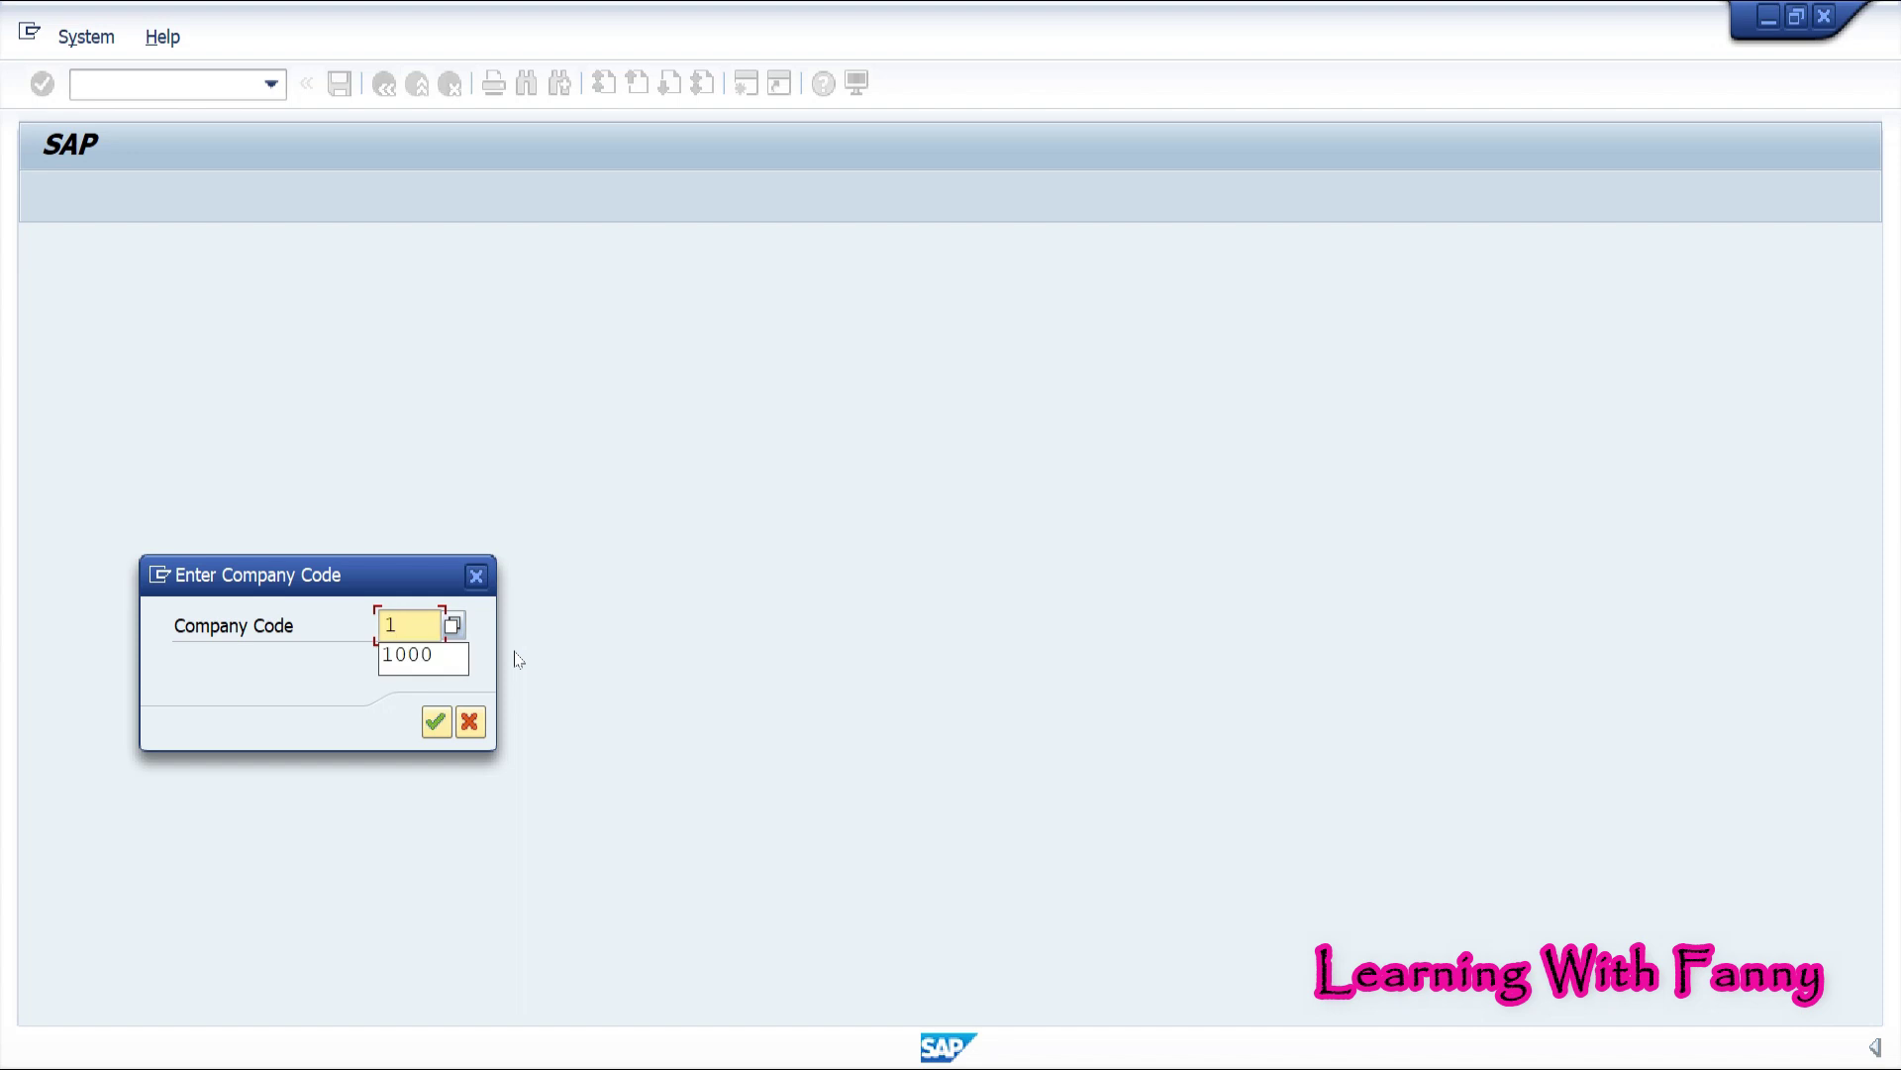
text(000)
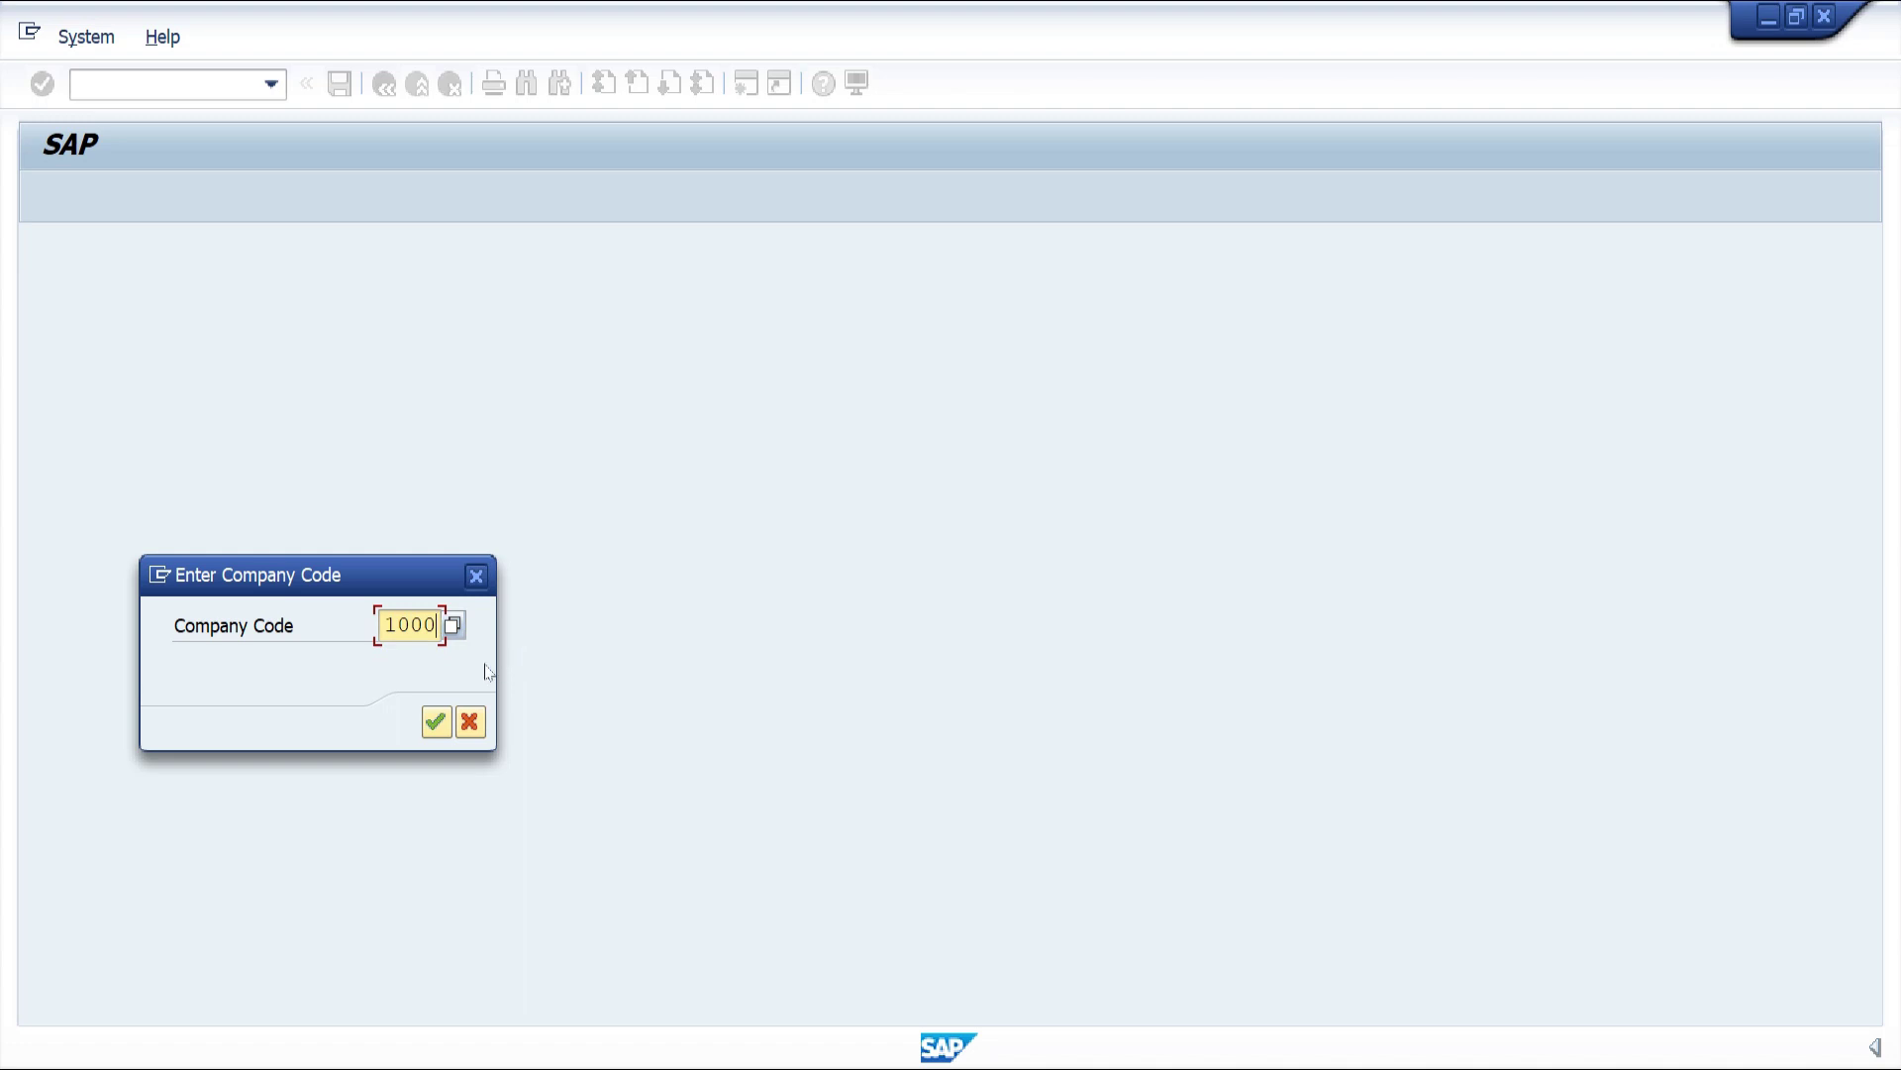
click(436, 721)
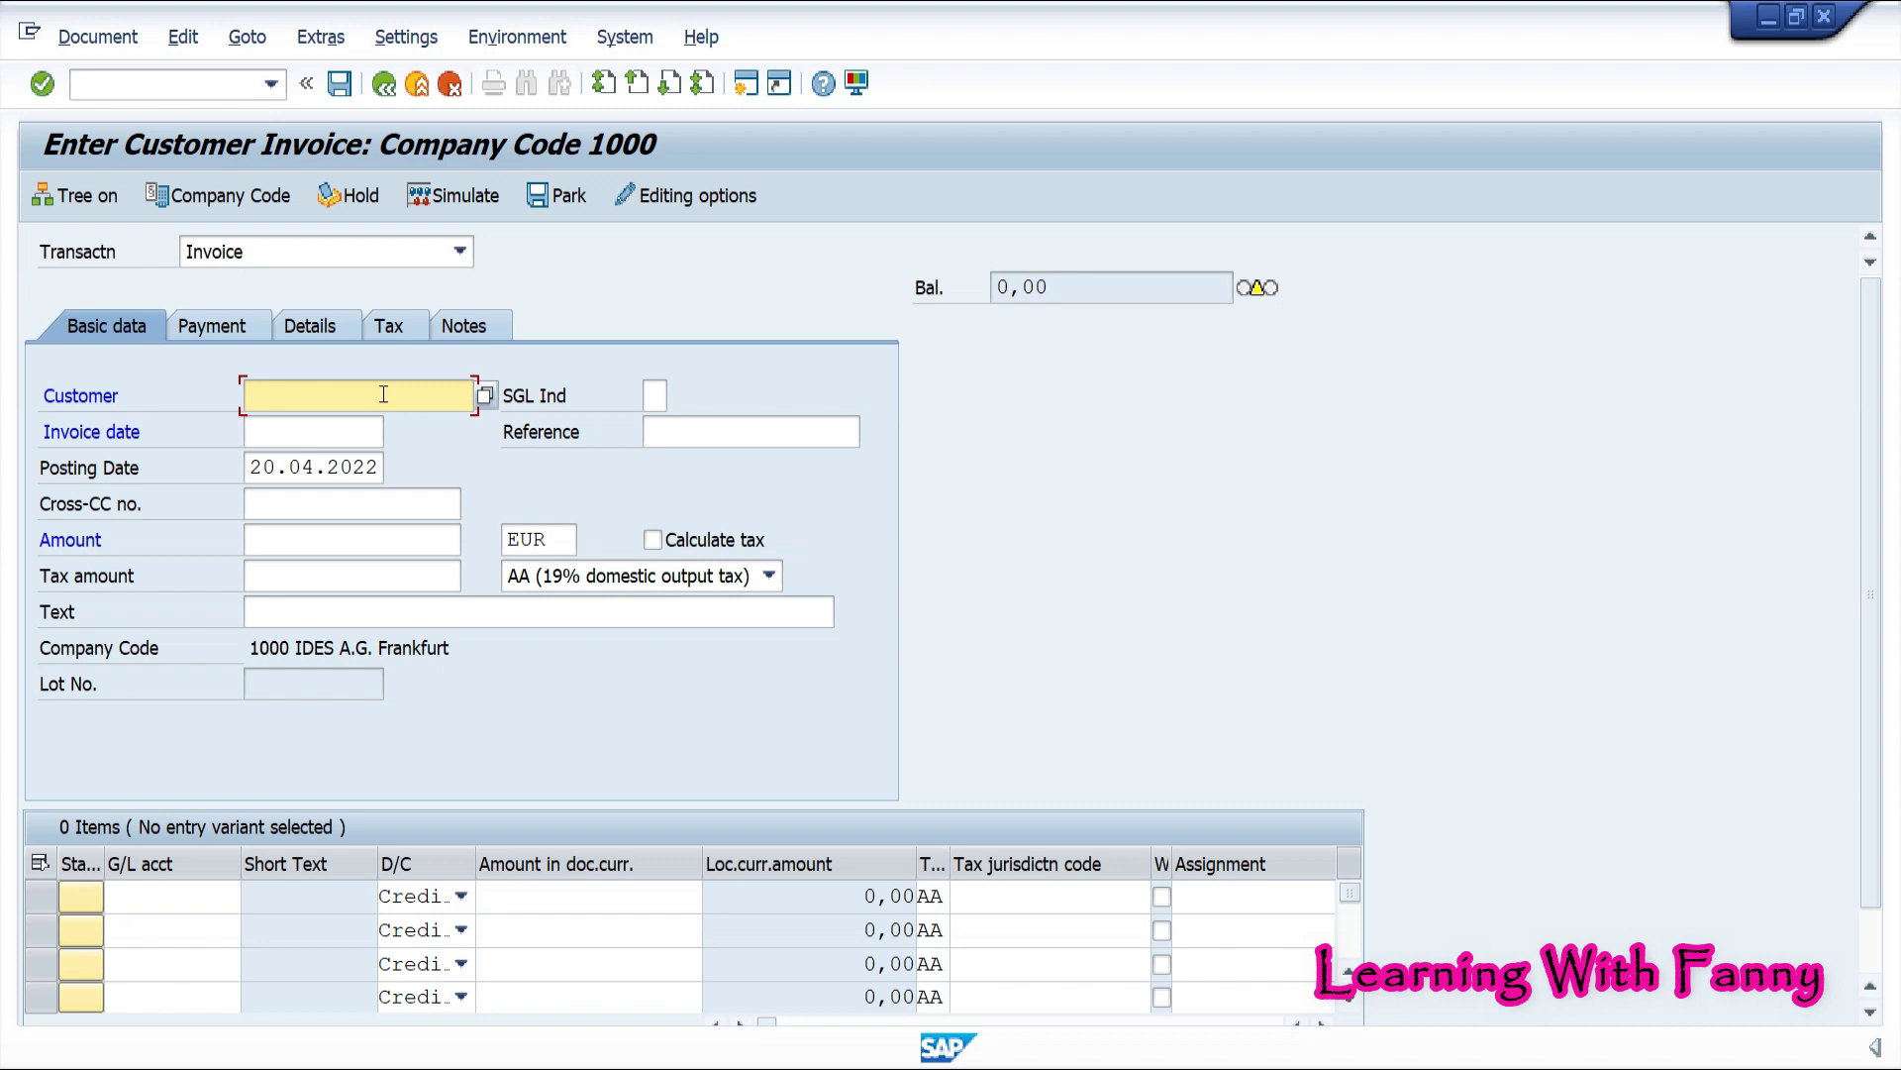
Fill in the invoice's basic data: customer NEWF00, invoice date 20.04.2022, amount 500 and tax code 0O (Output tax 0%)
text(NEWF00)
click(330, 422)
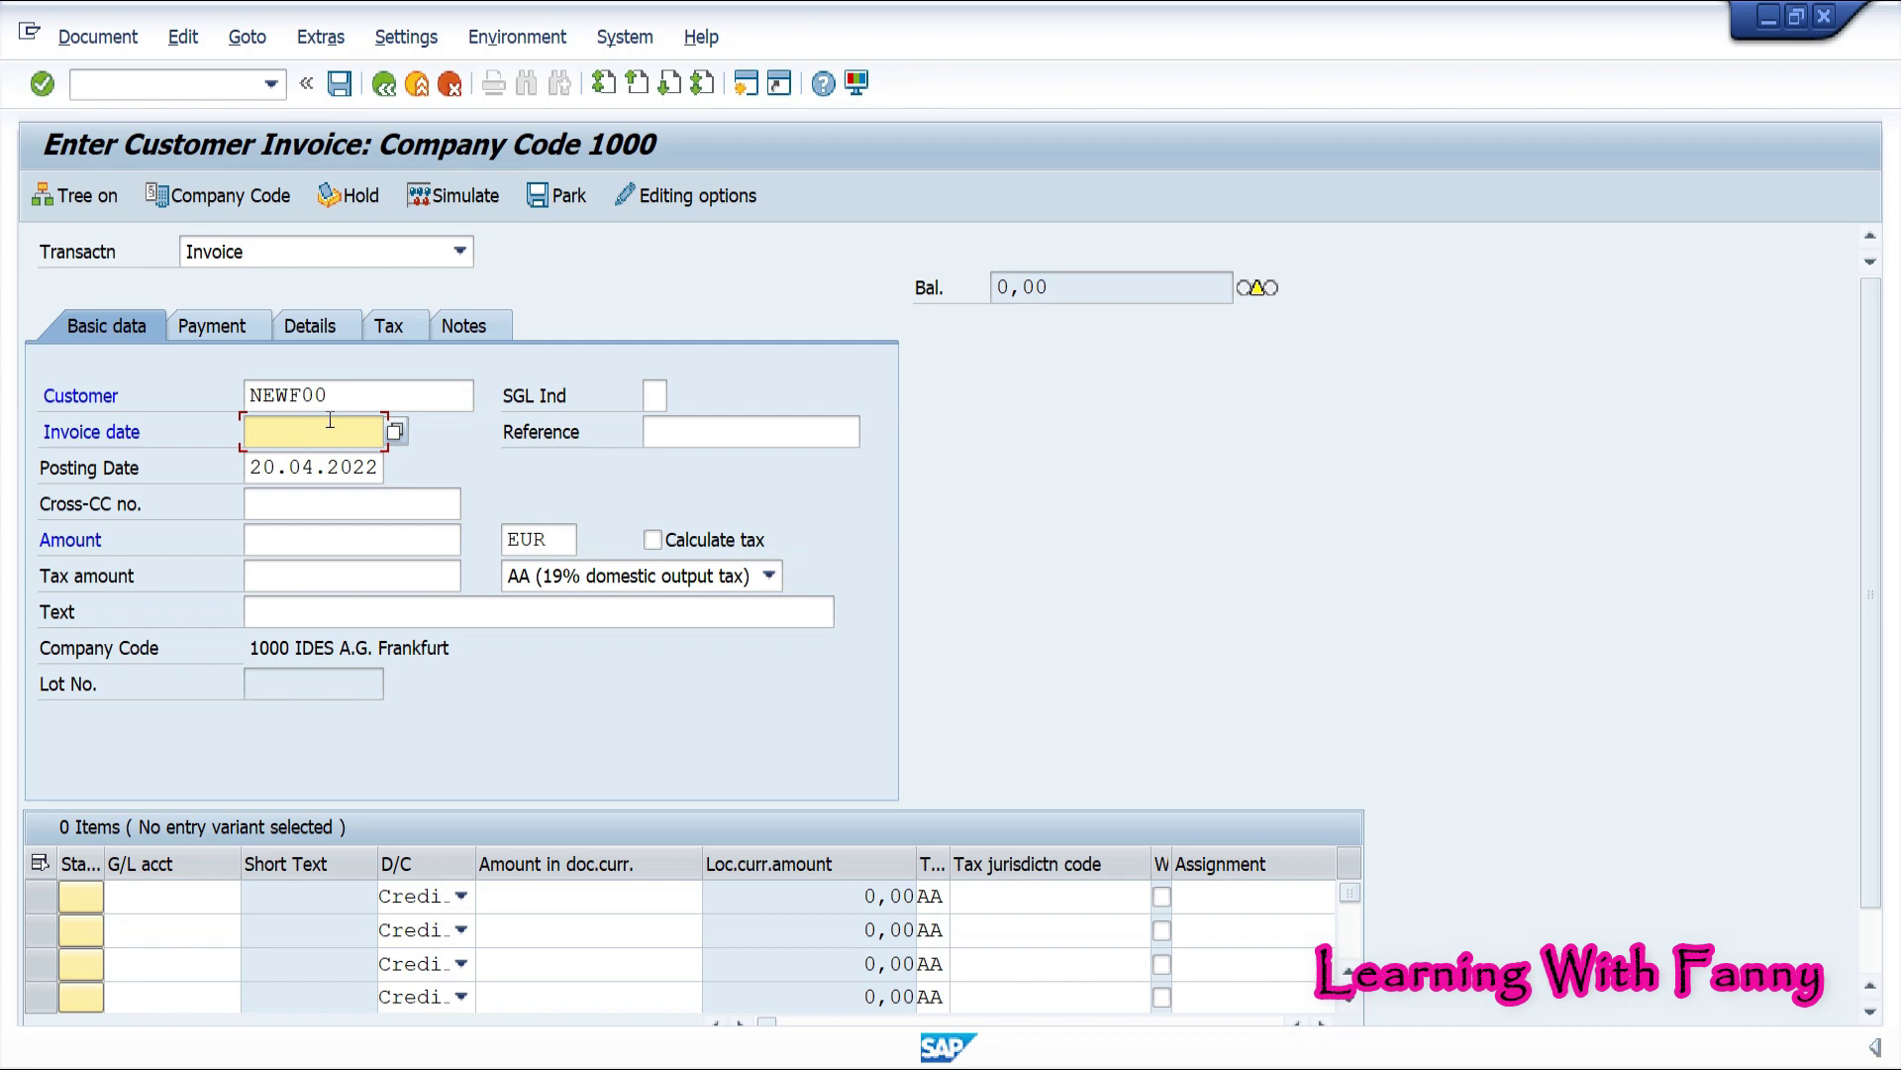
text(20.04.2022)
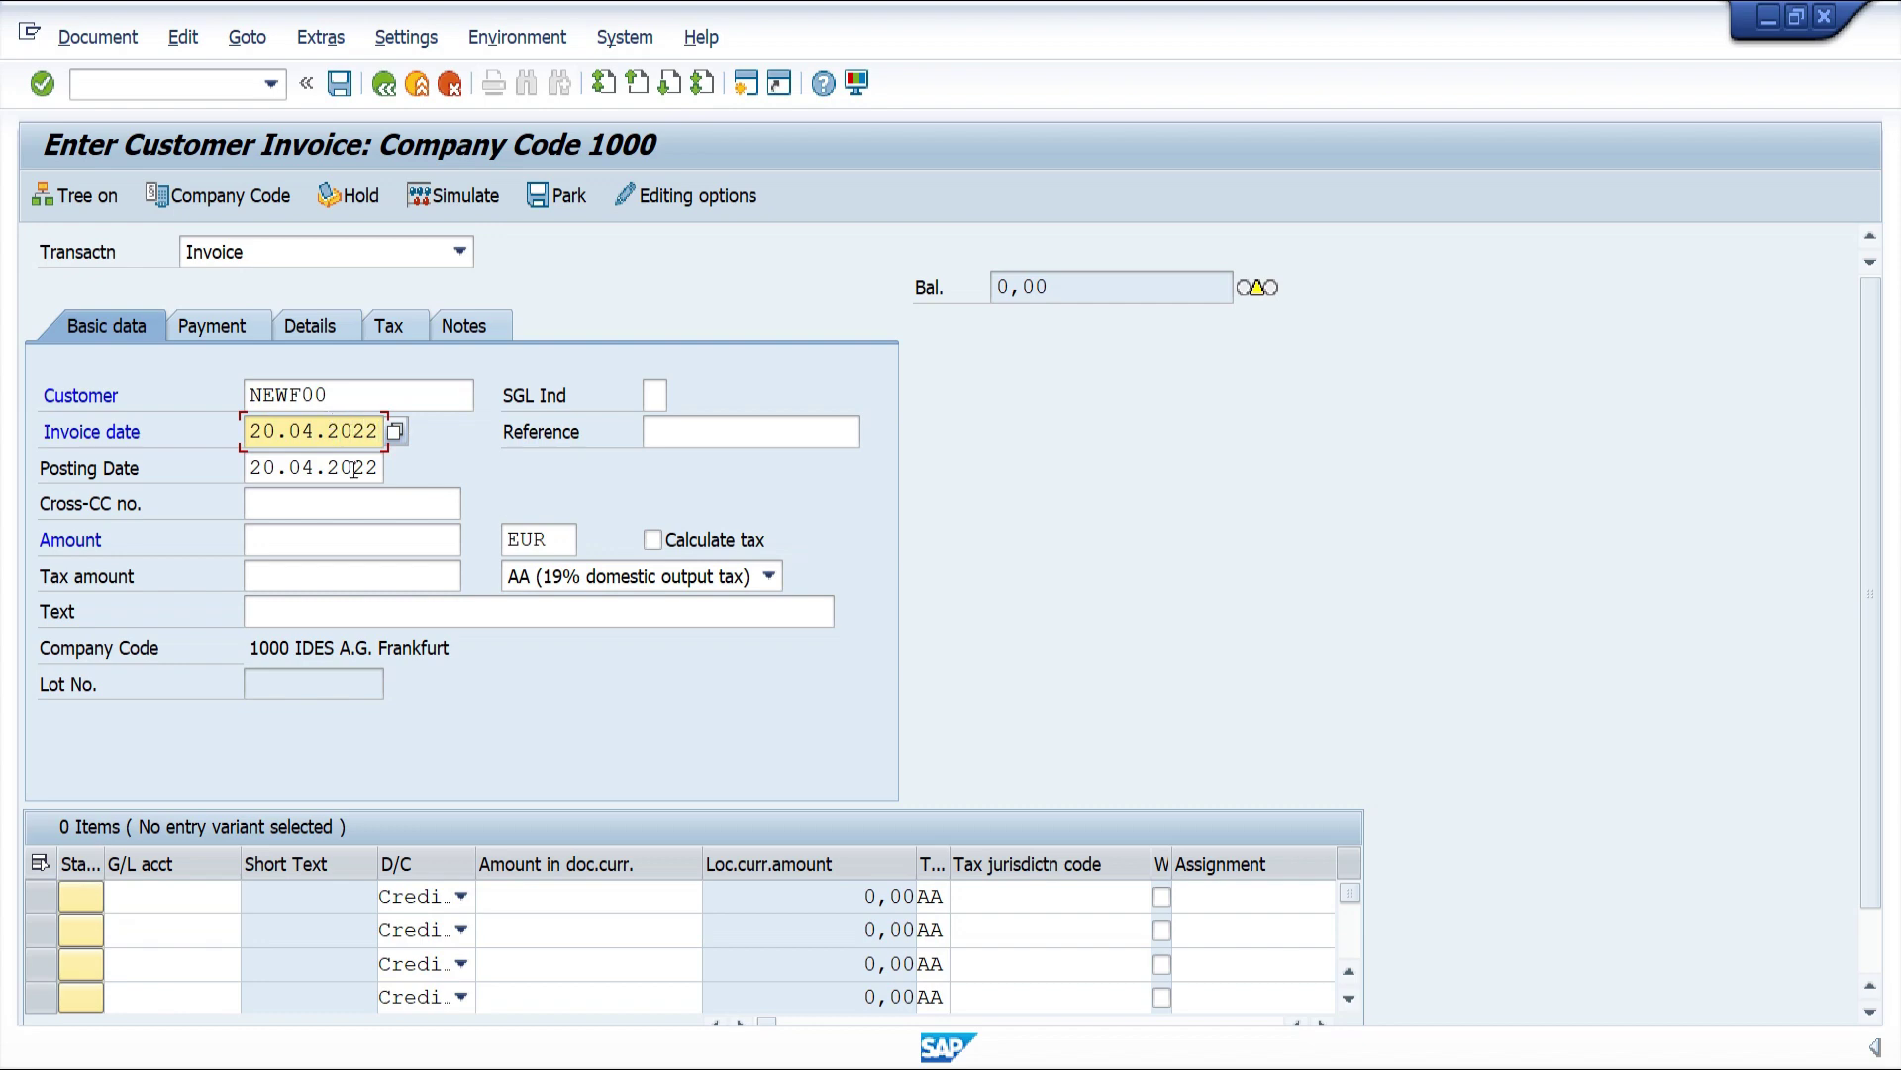
click(367, 543)
text(500)
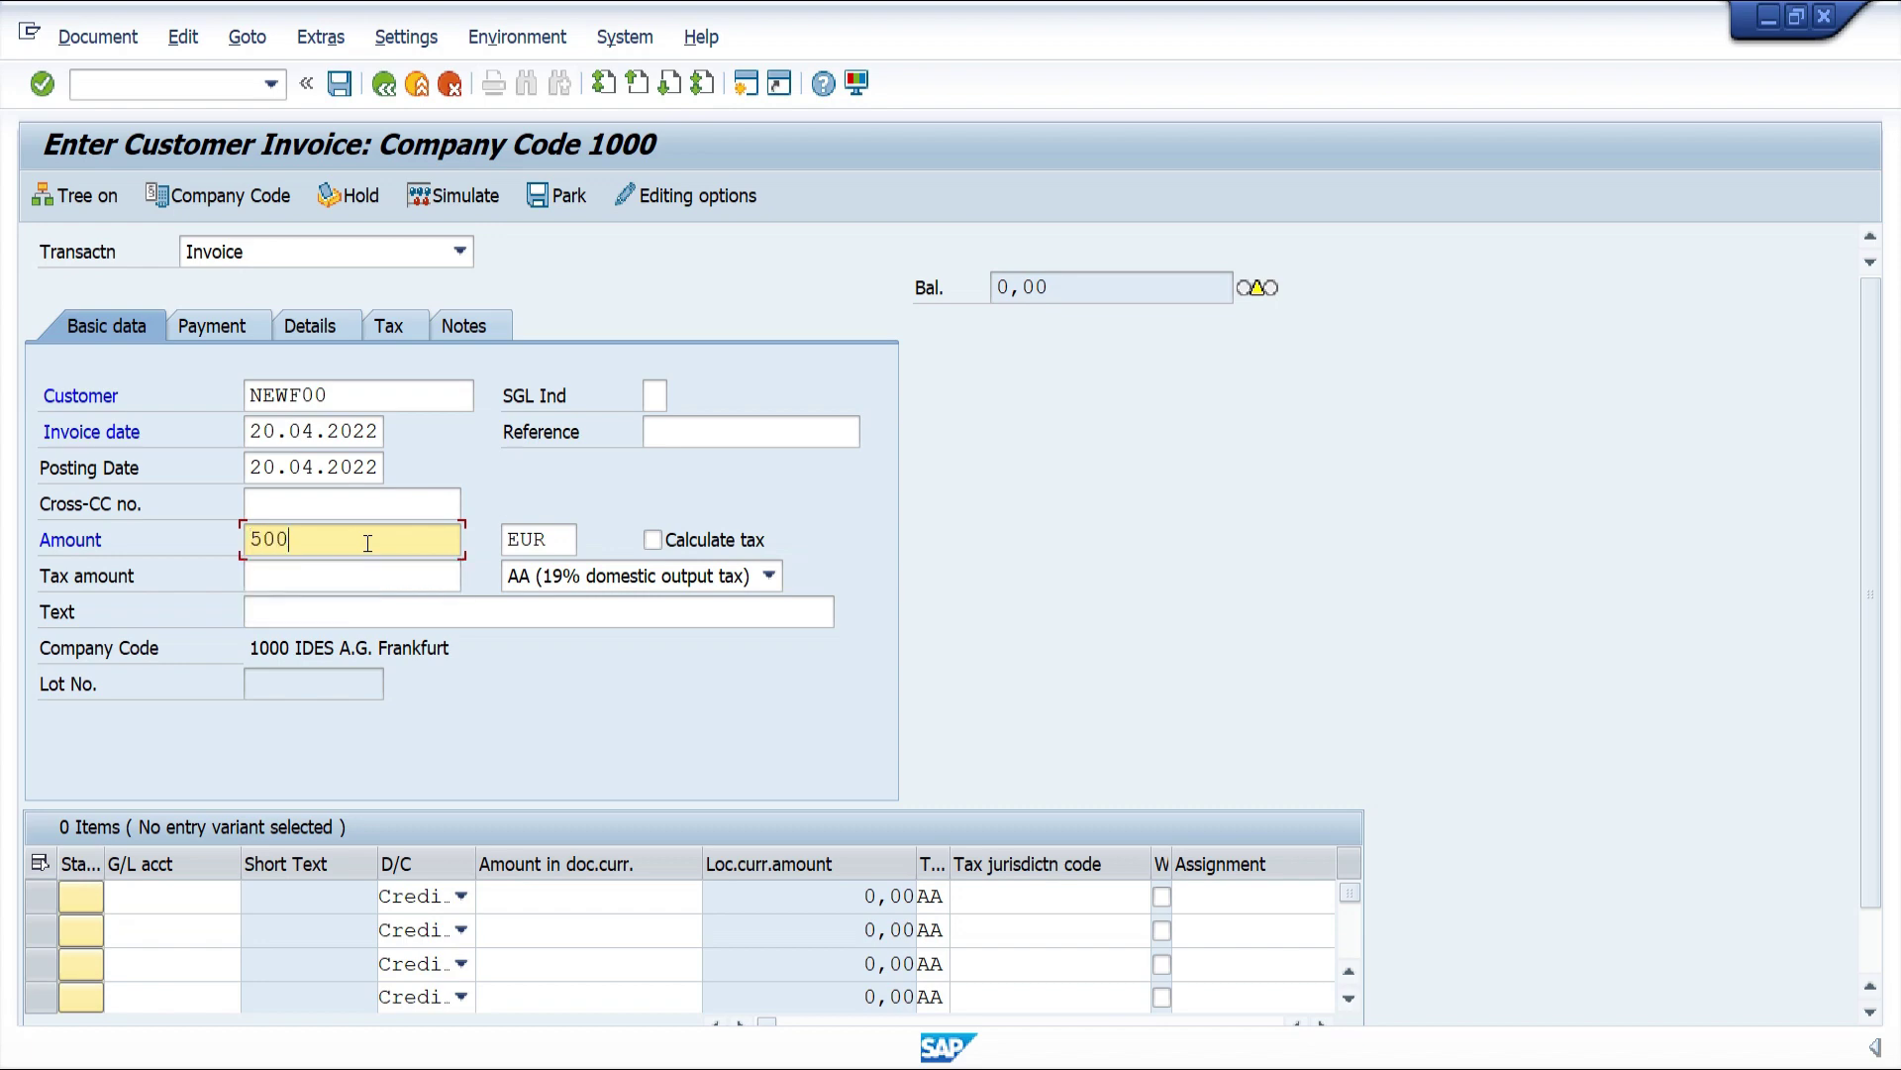
click(542, 579)
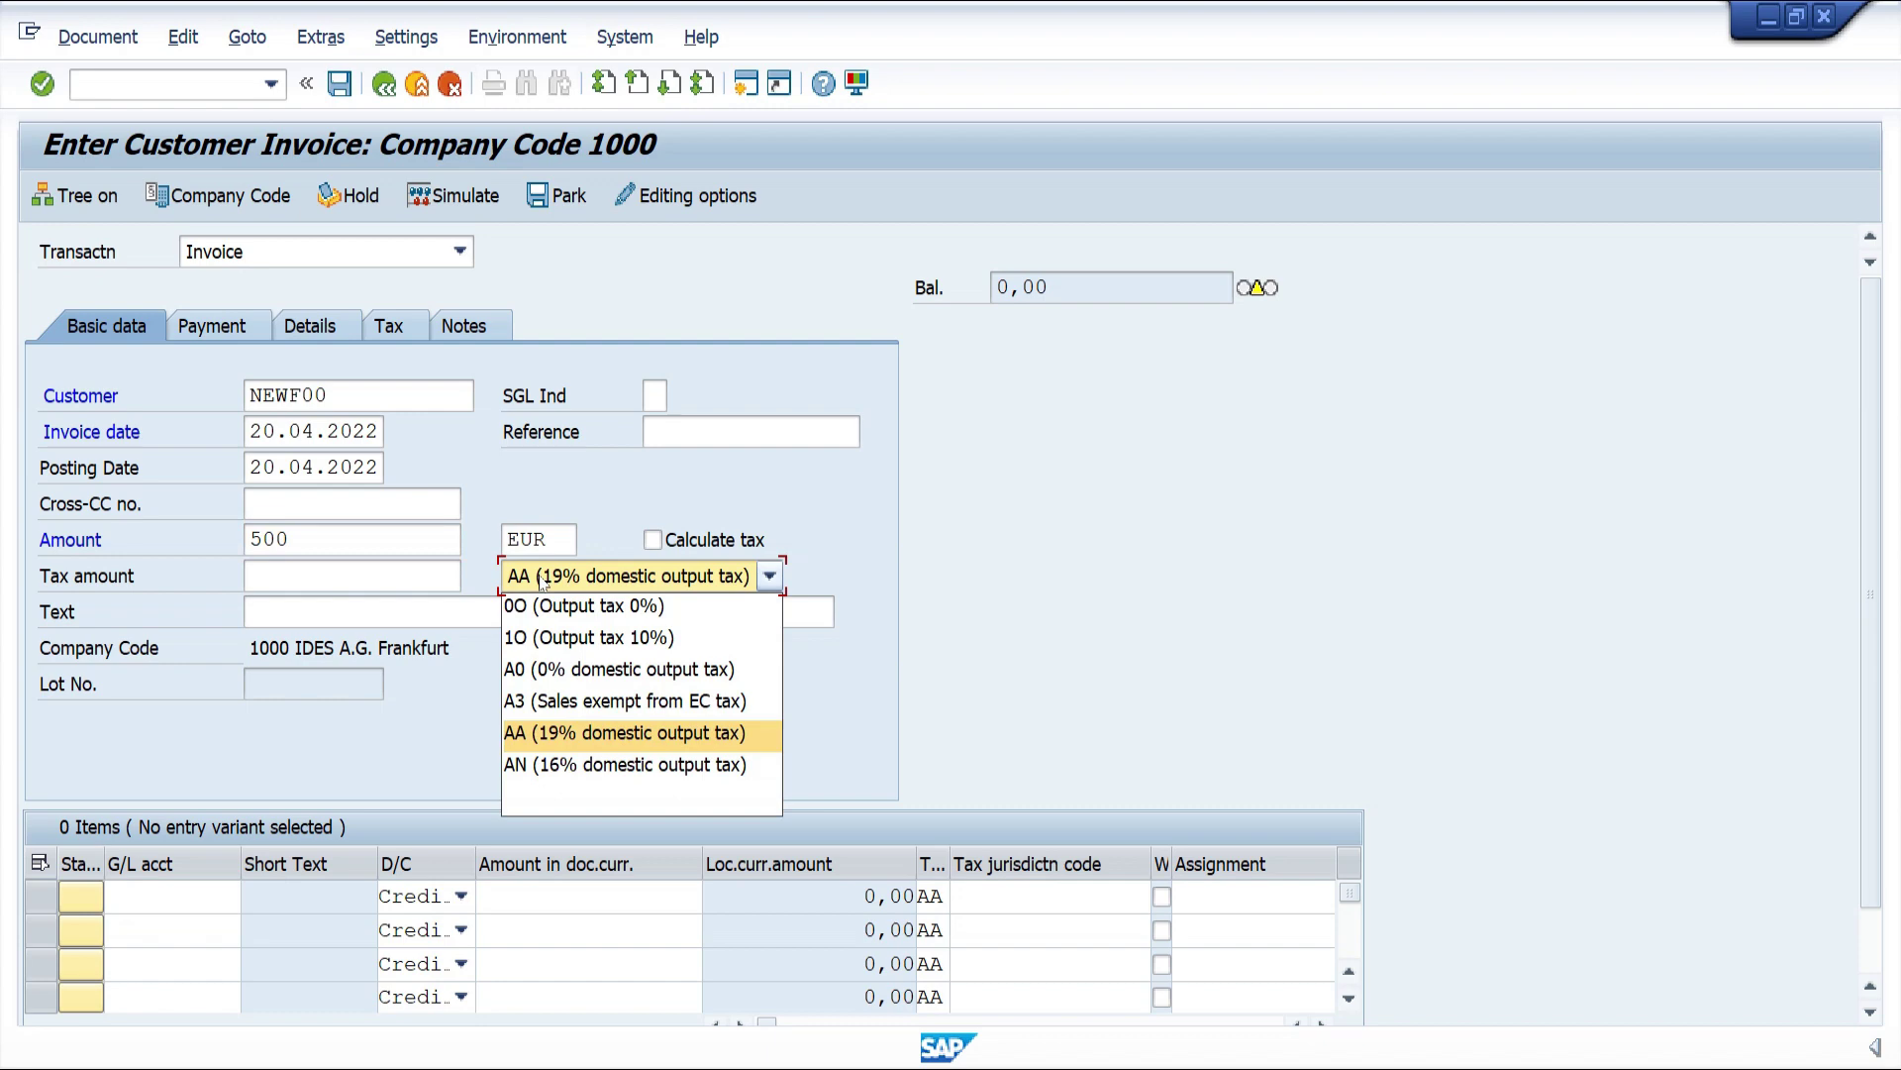
click(588, 606)
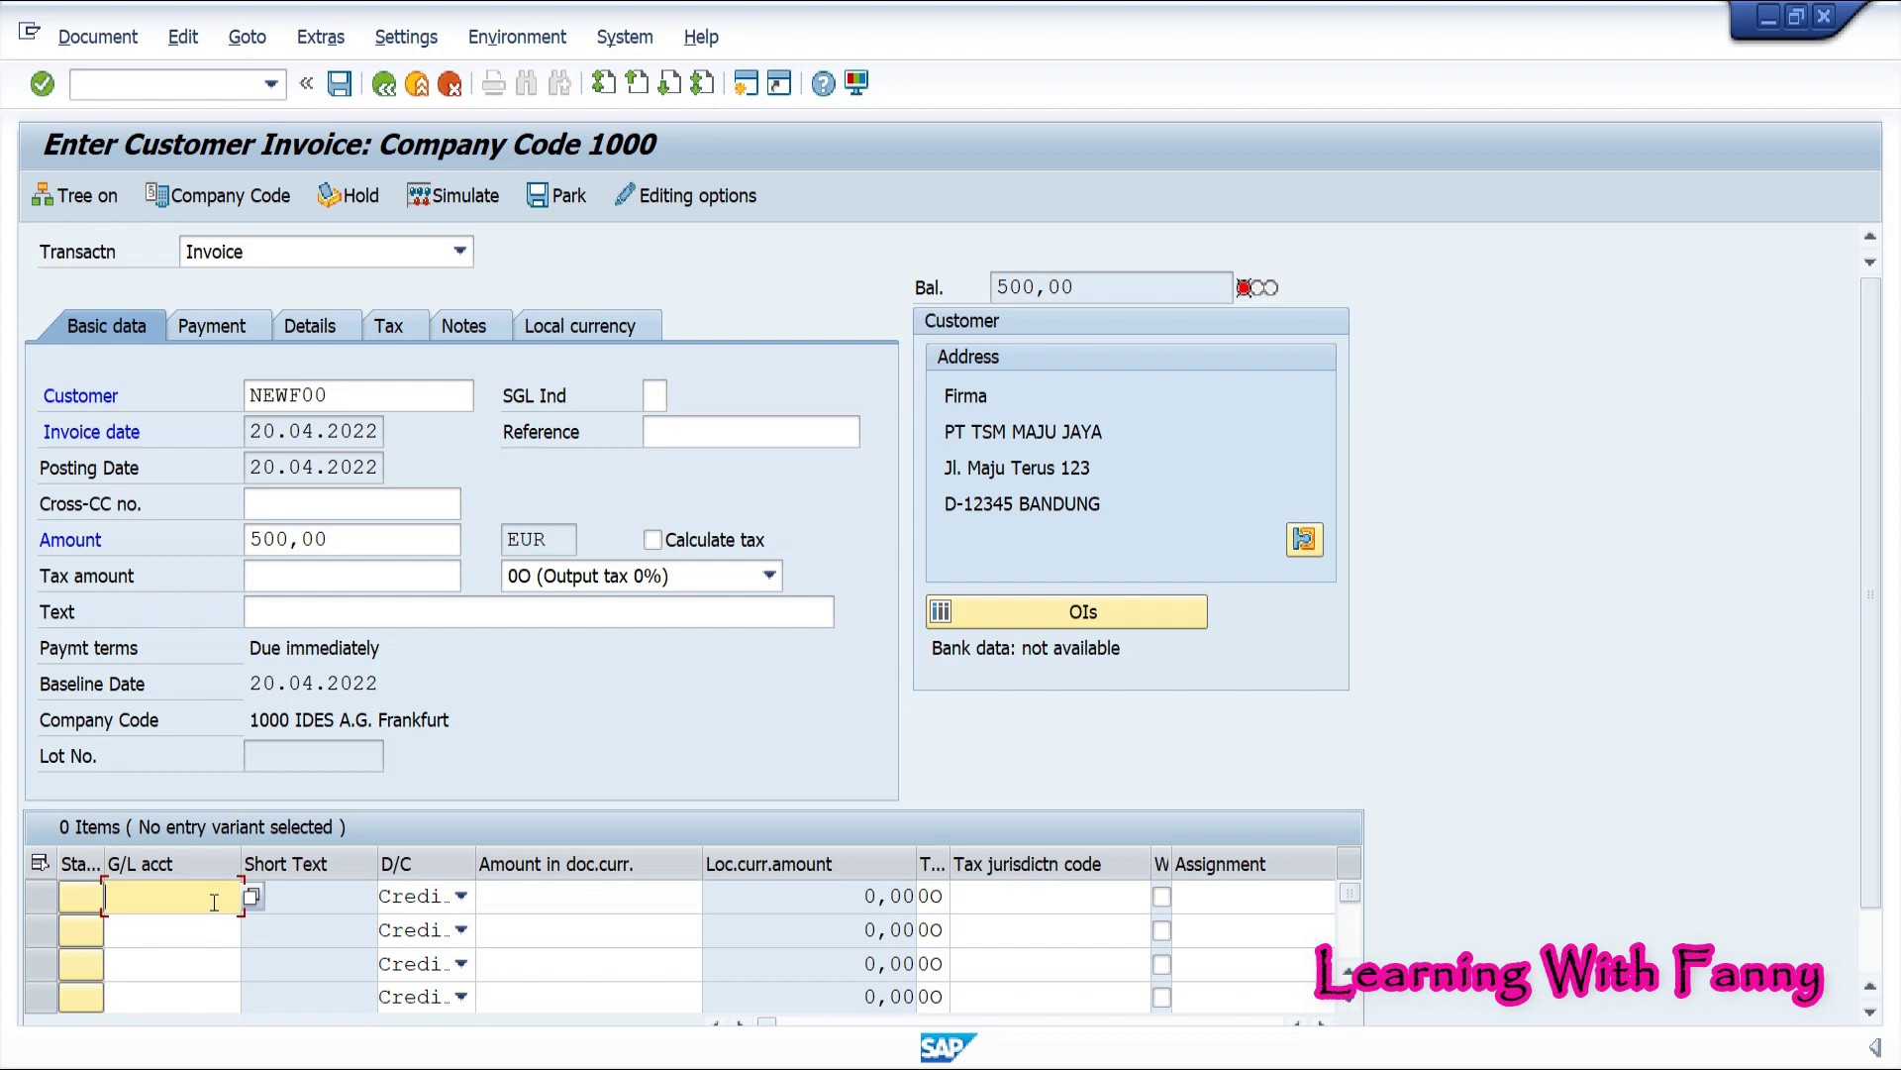
Enter a credit line item for G/L account 800200 with an amount of 500 and tax code 0O
text(800200)
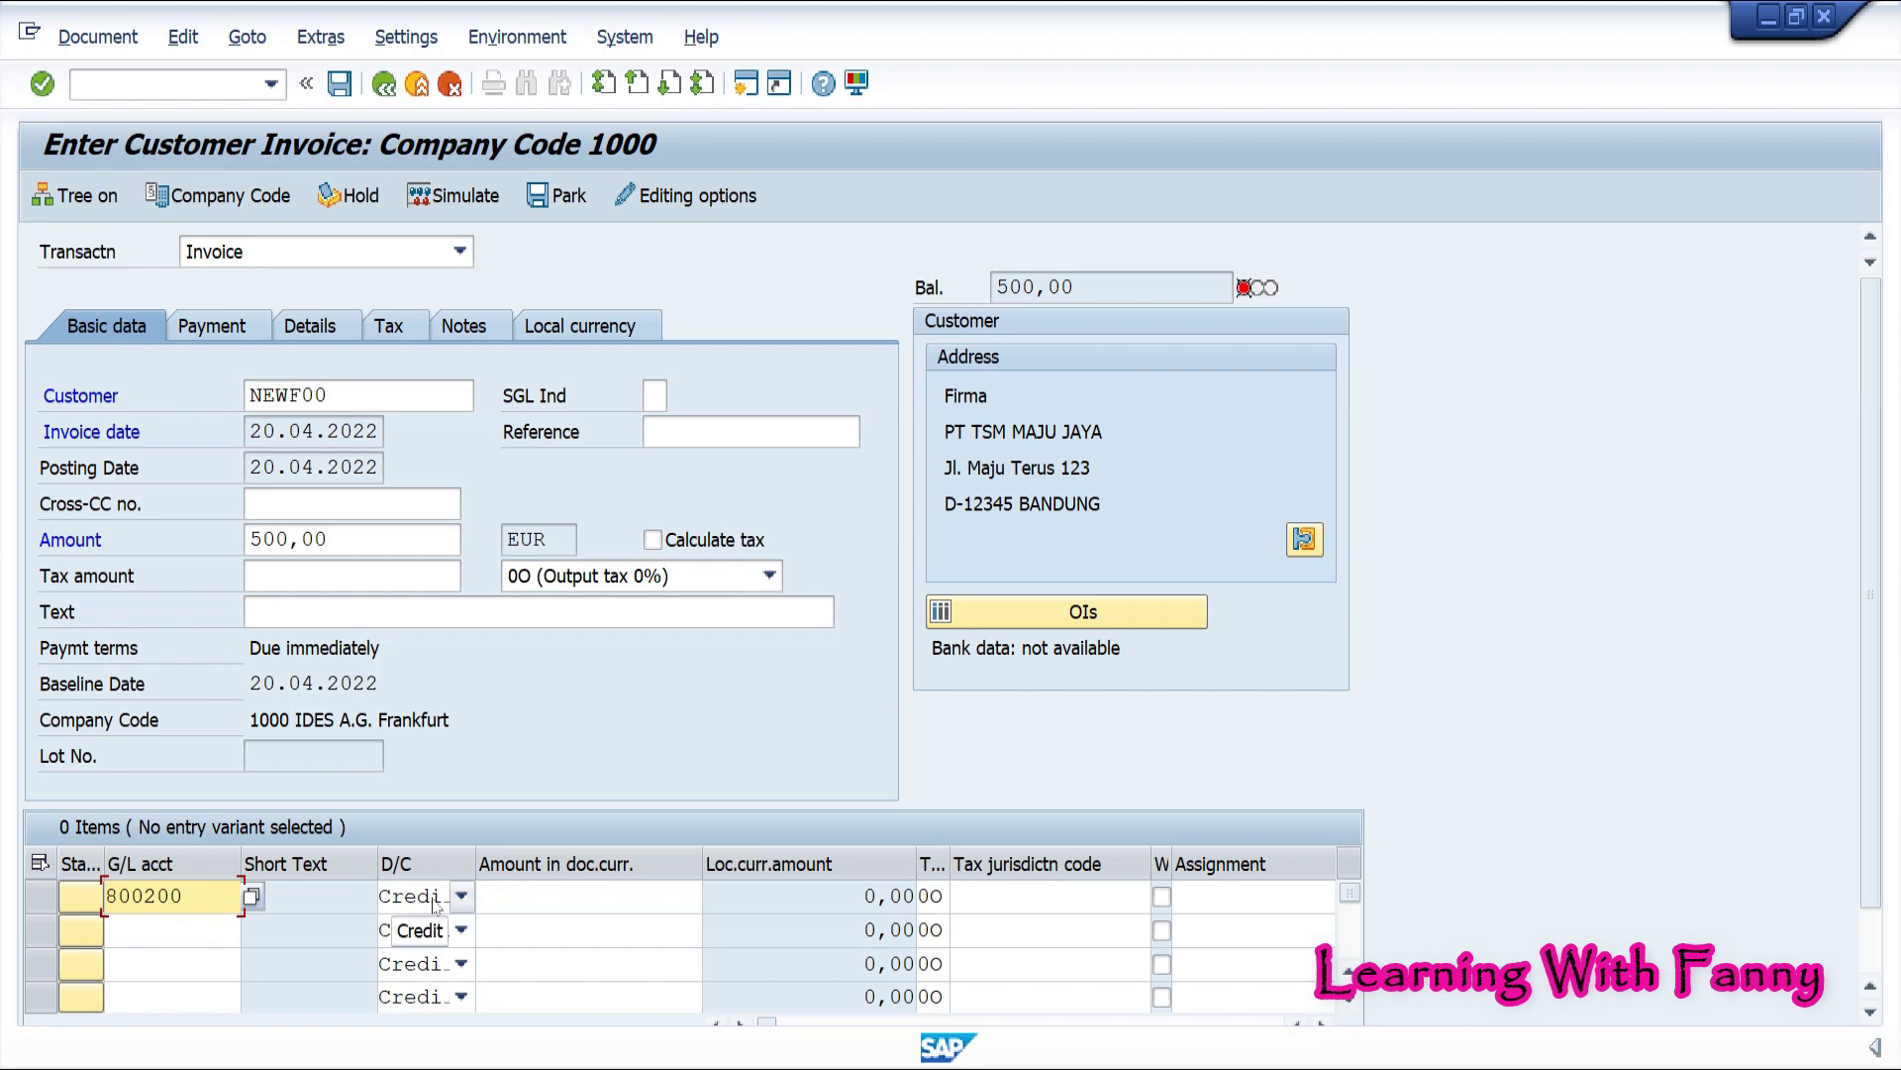
click(519, 901)
text(500)
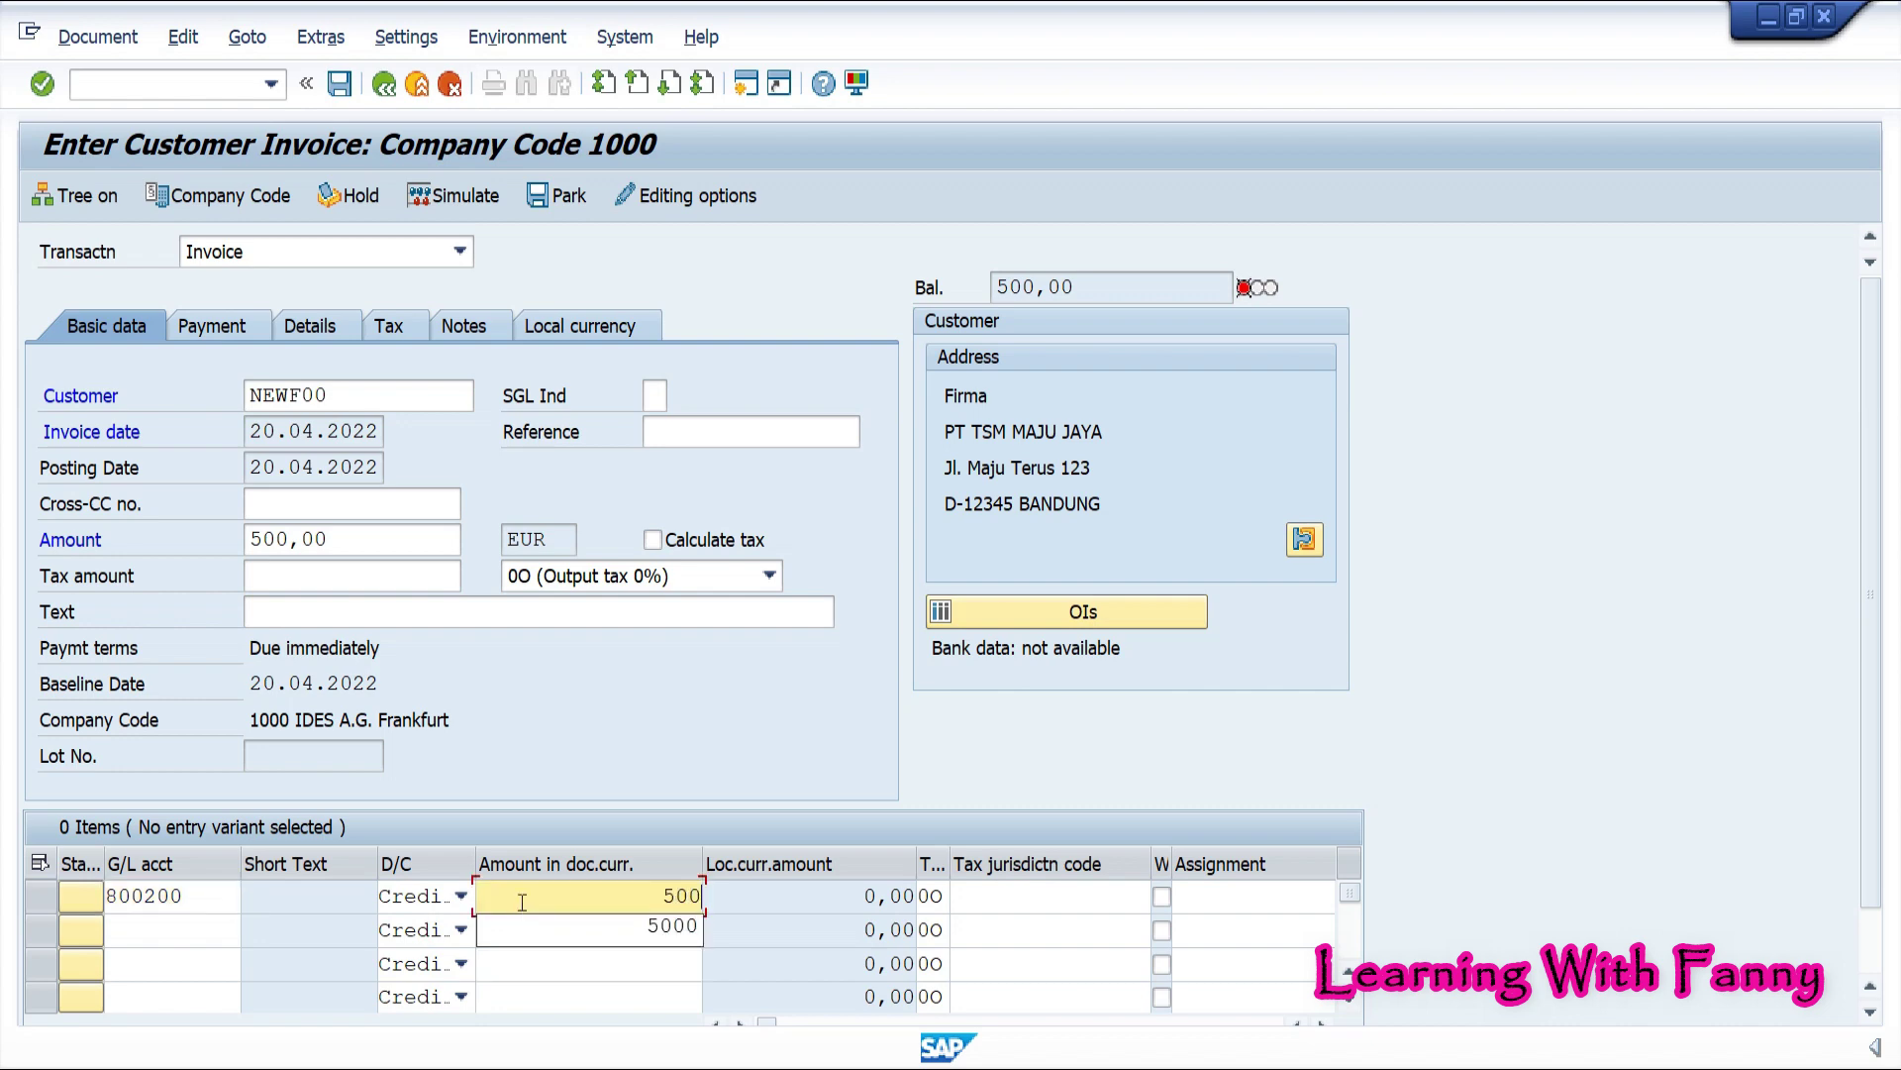
click(936, 897)
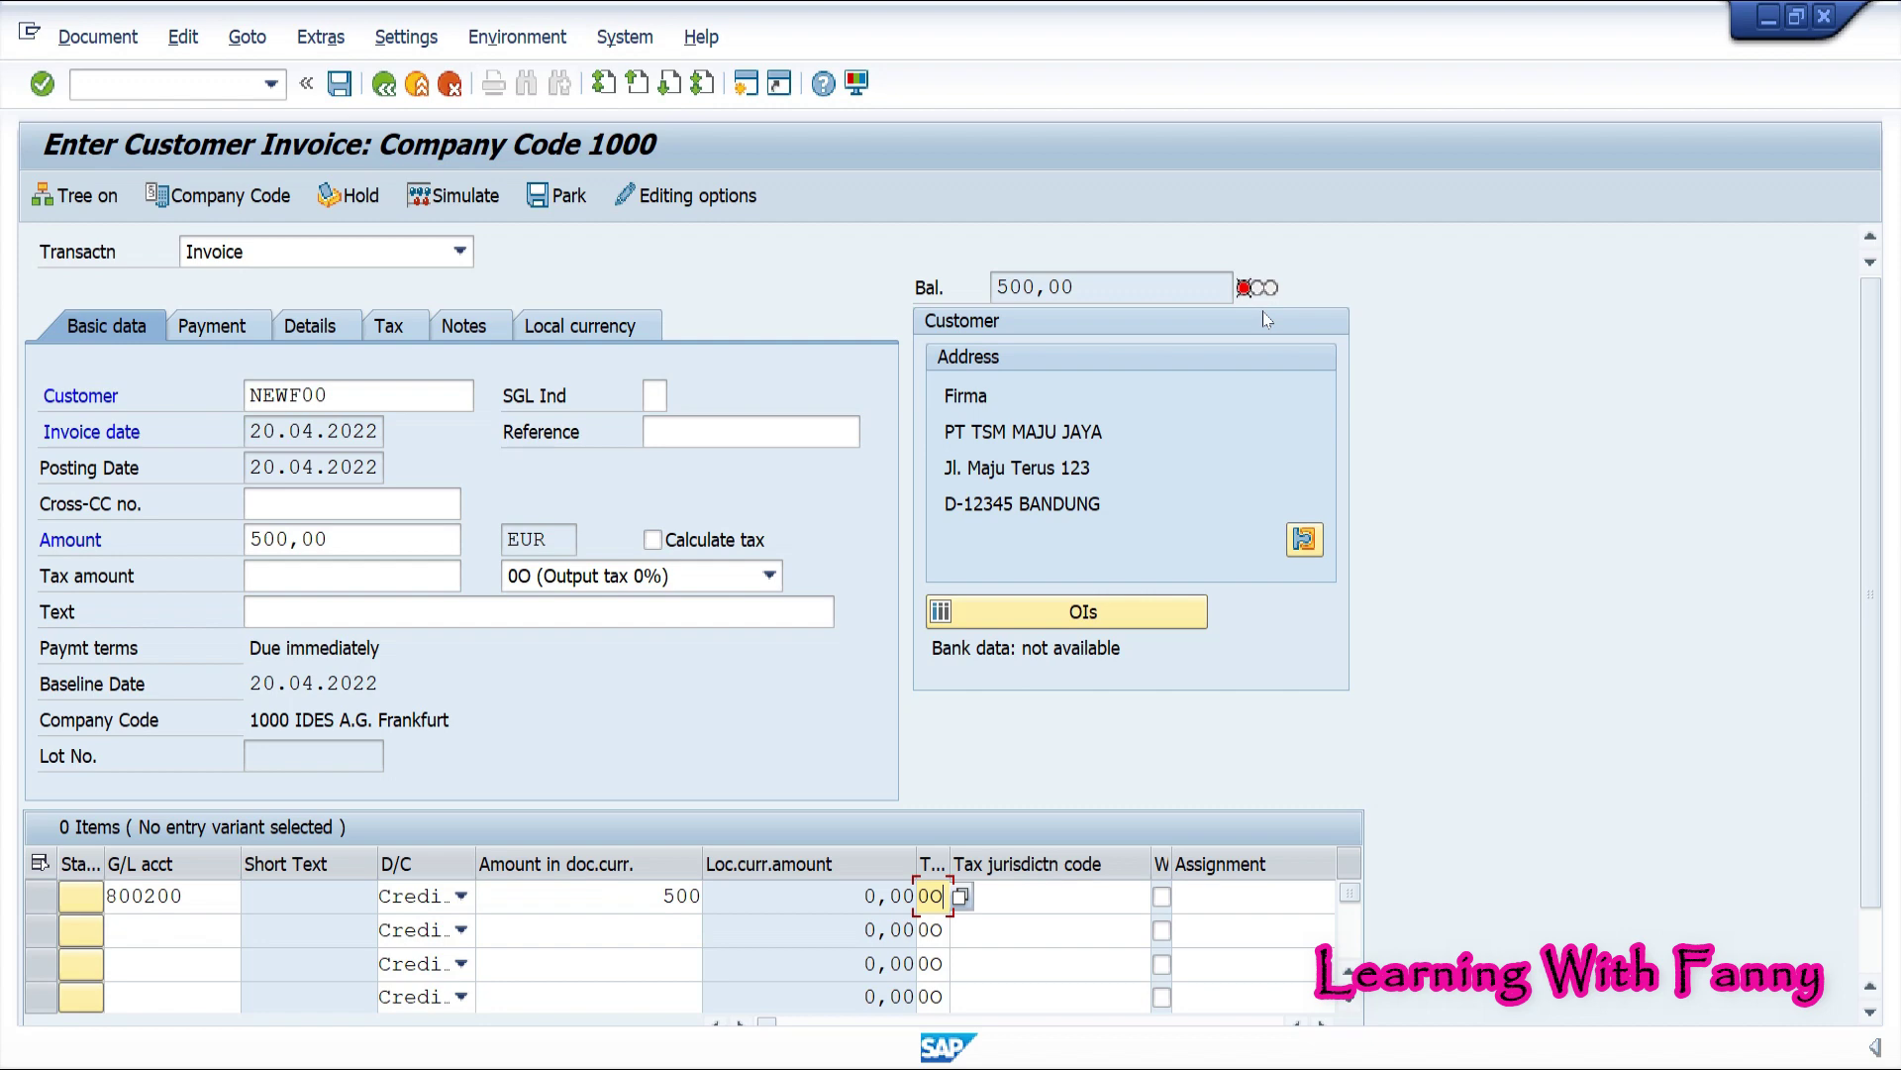
key(Return)
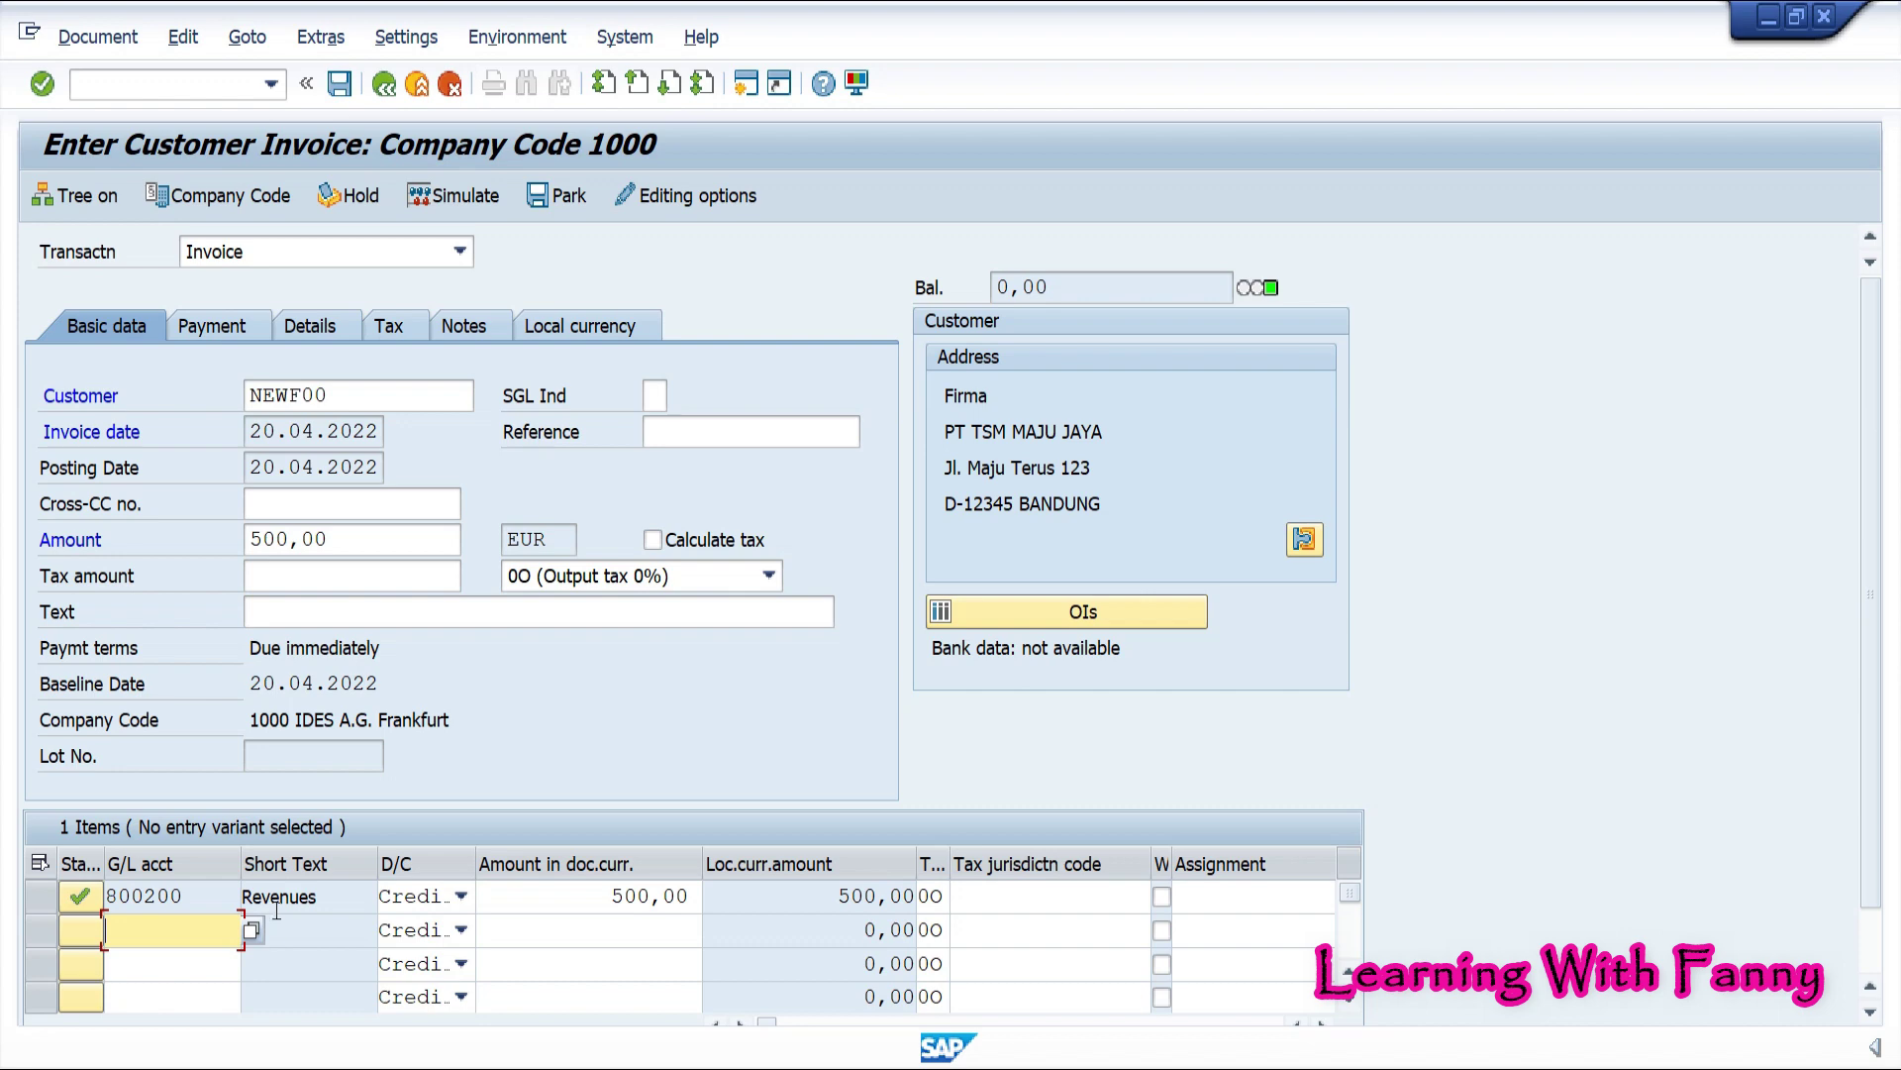
Simulate the customer invoice to review its document overview and post it
click(427, 198)
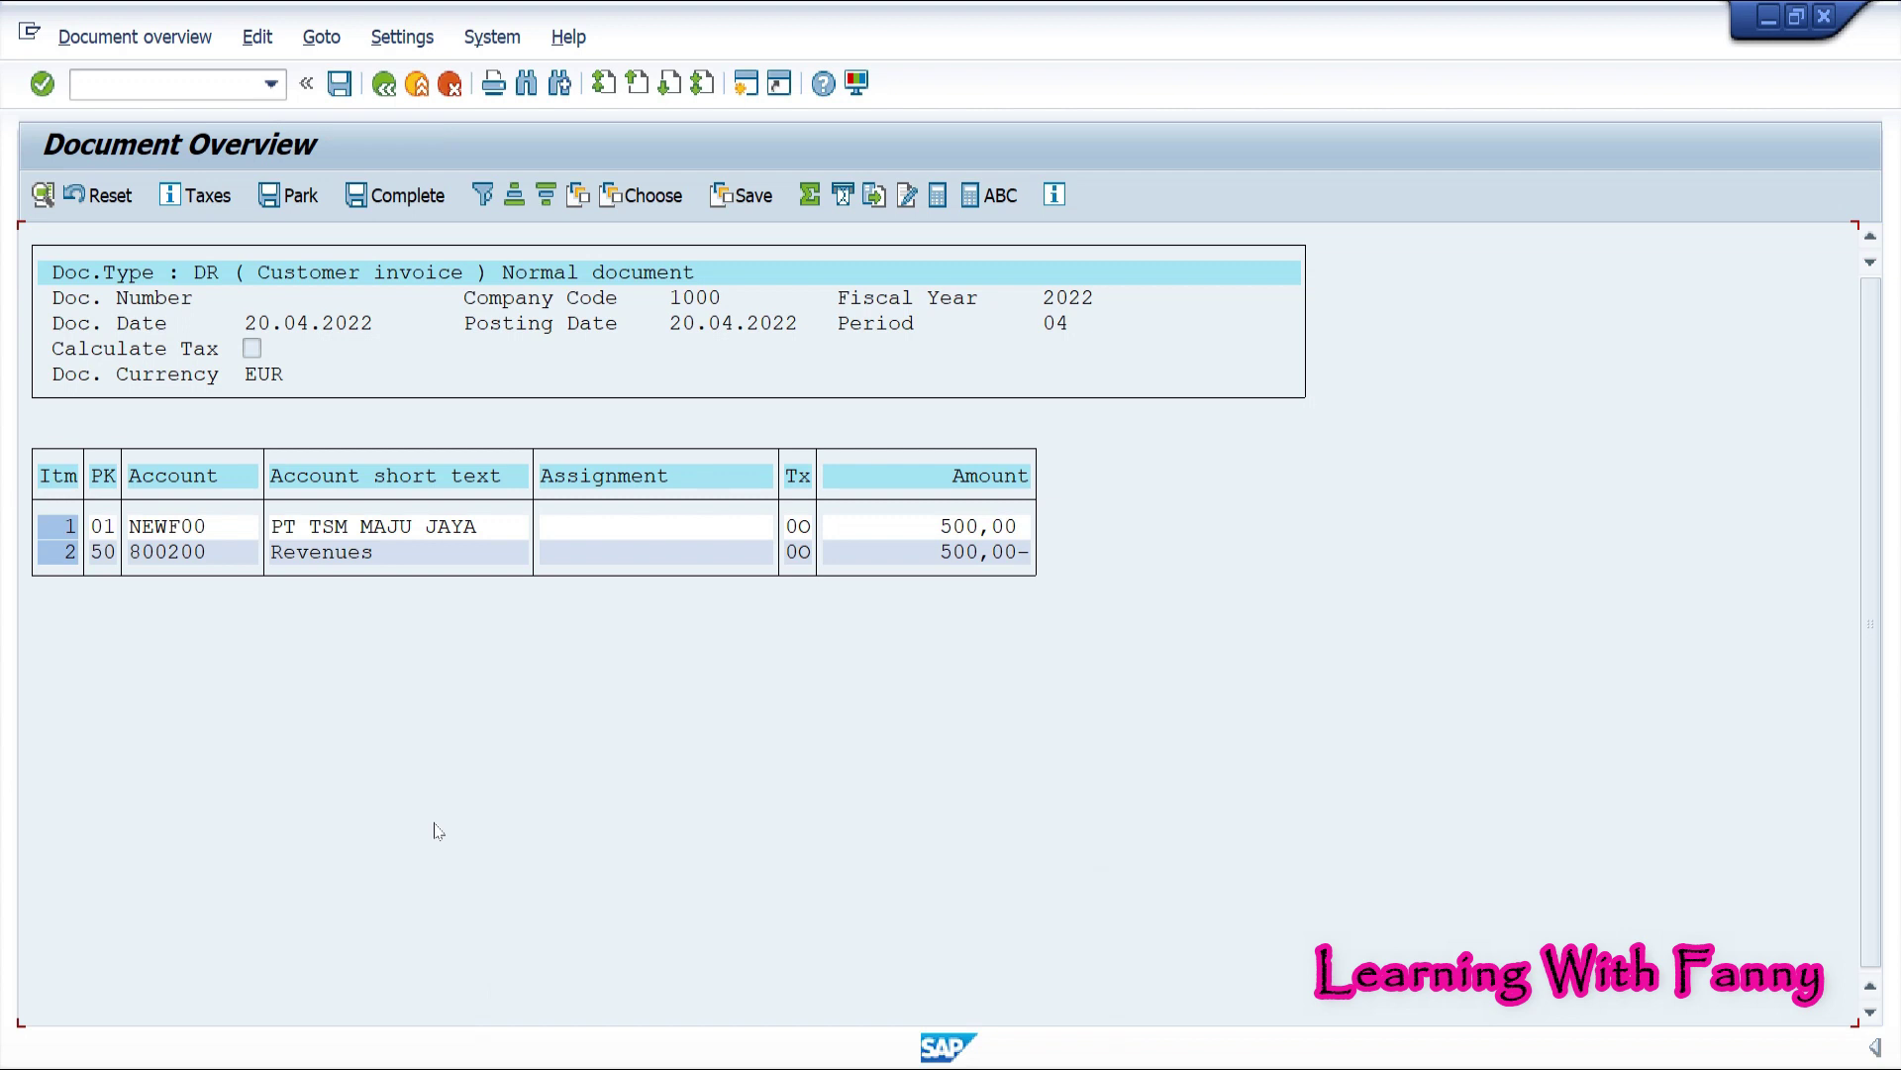
click(341, 84)
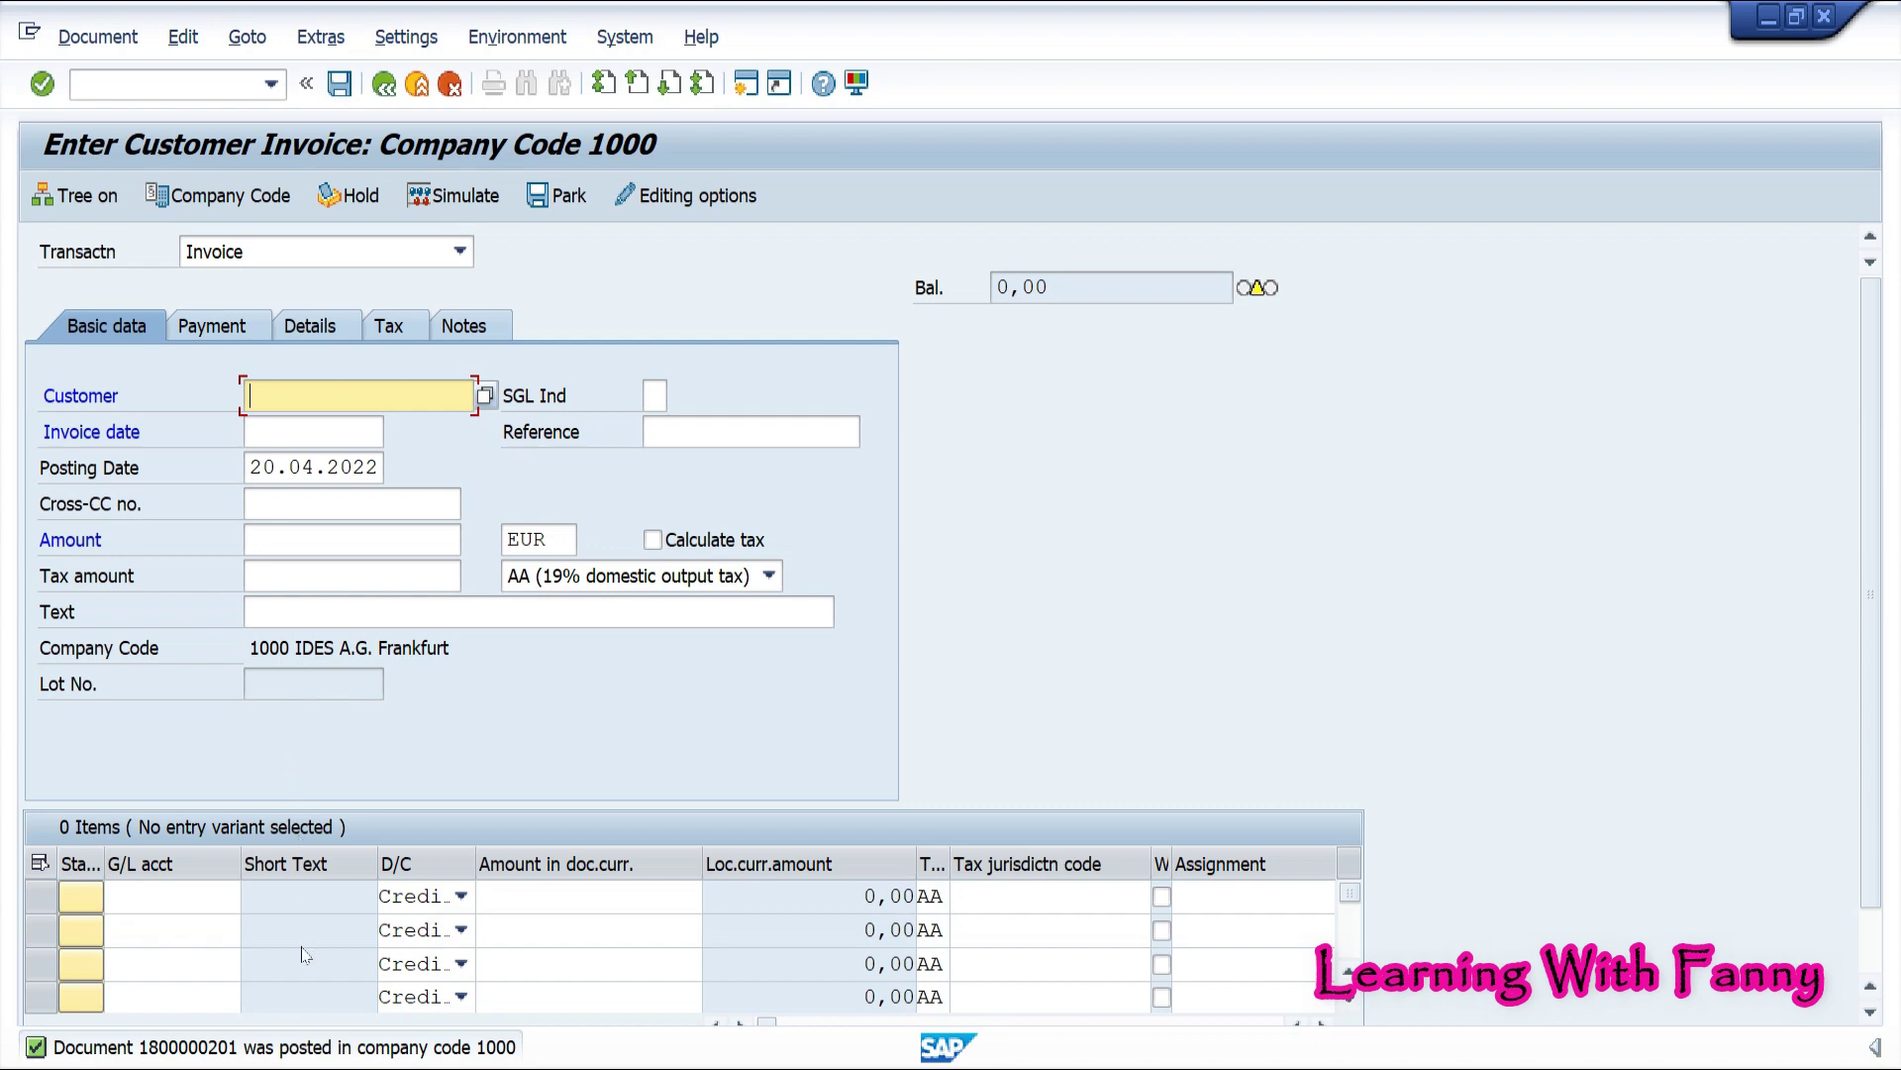
Copy the posted document number from the message details into the sticky note for Ex 13 Task 3 and close the details
double_click(270, 1051)
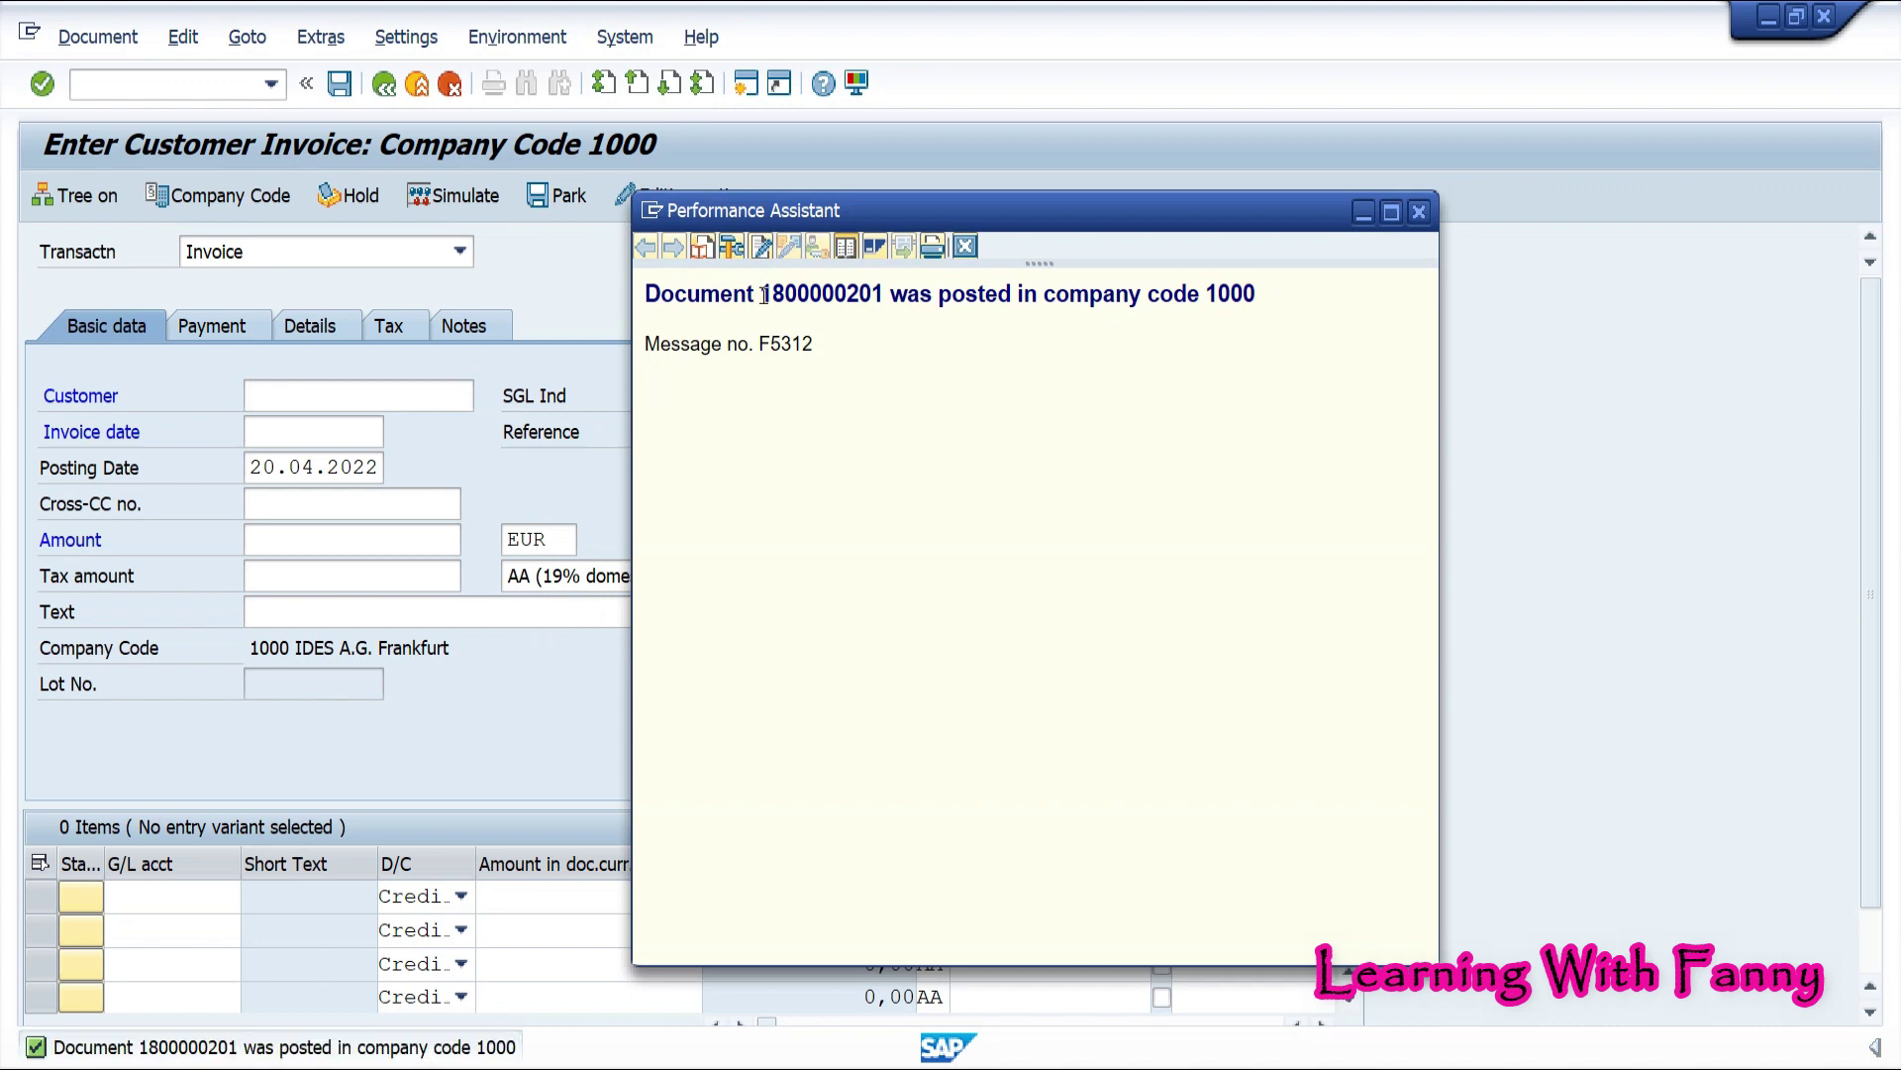
drag(761, 294, 883, 294)
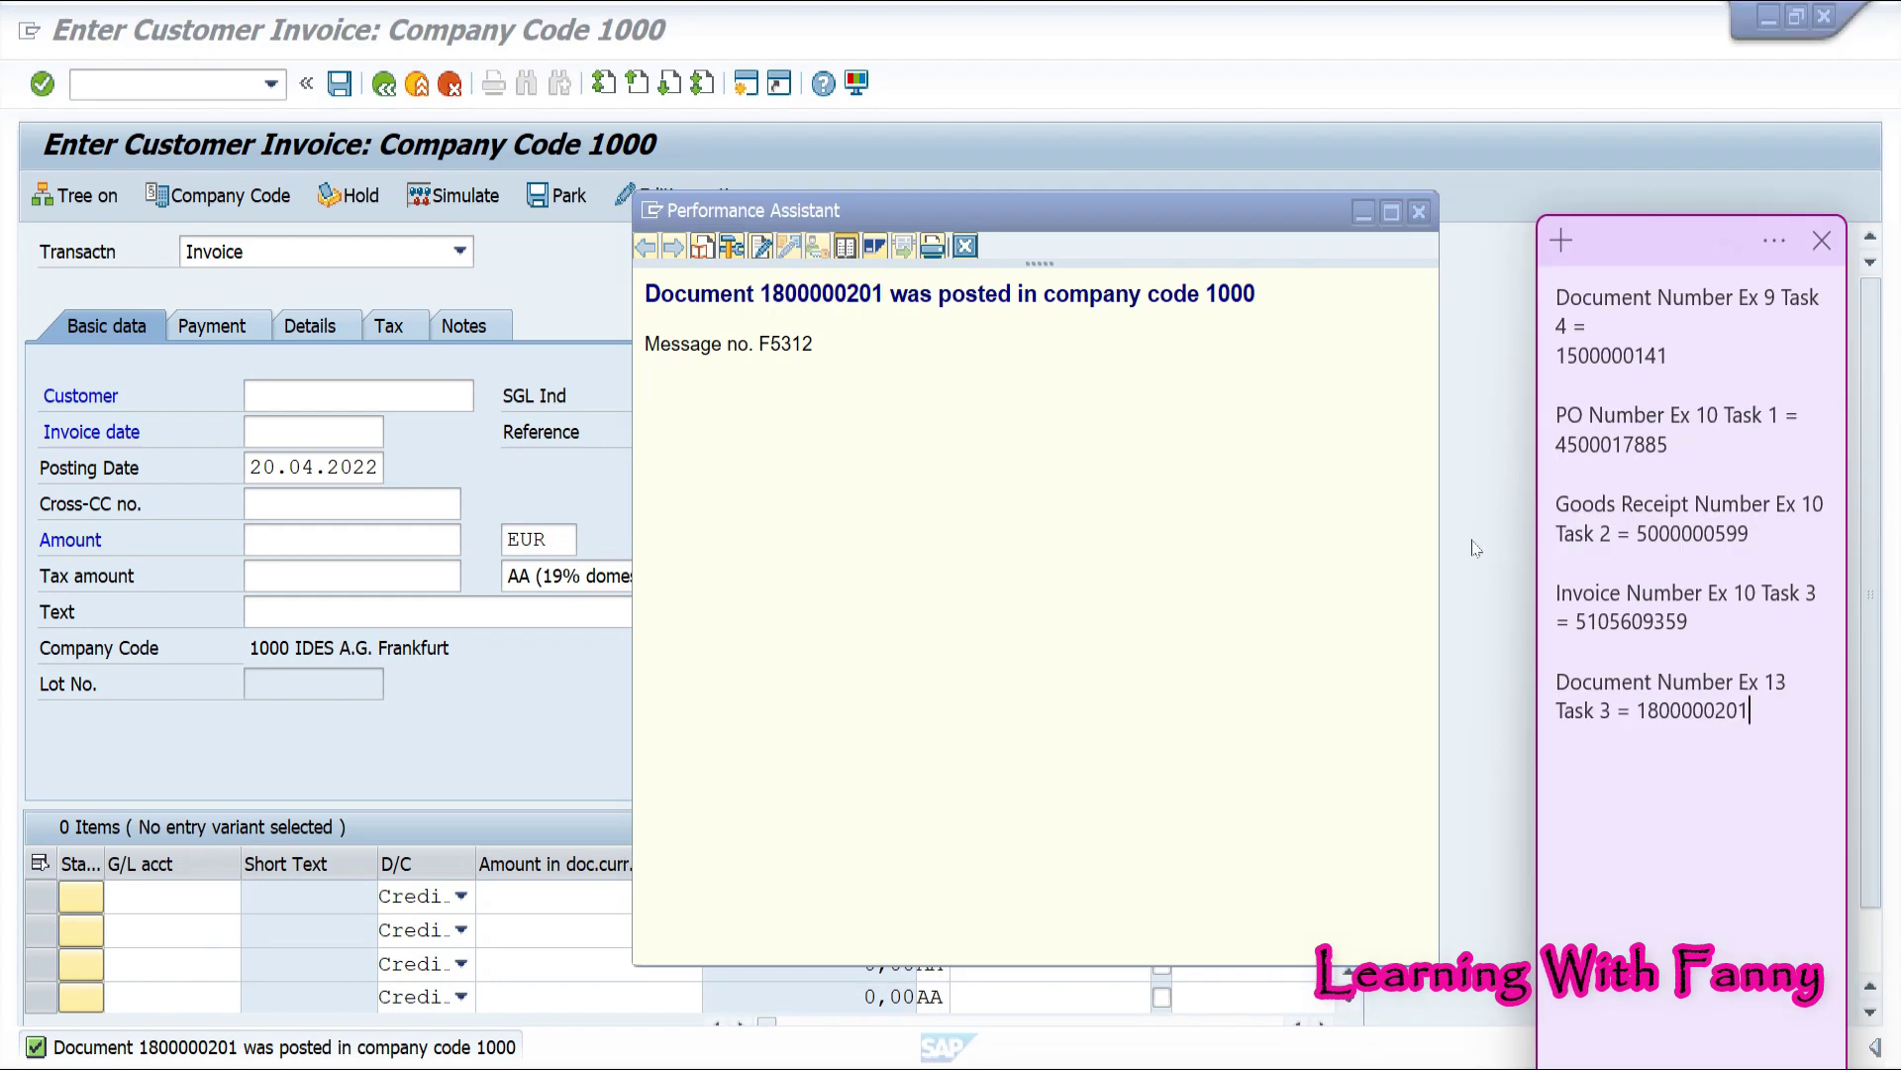
click(1419, 211)
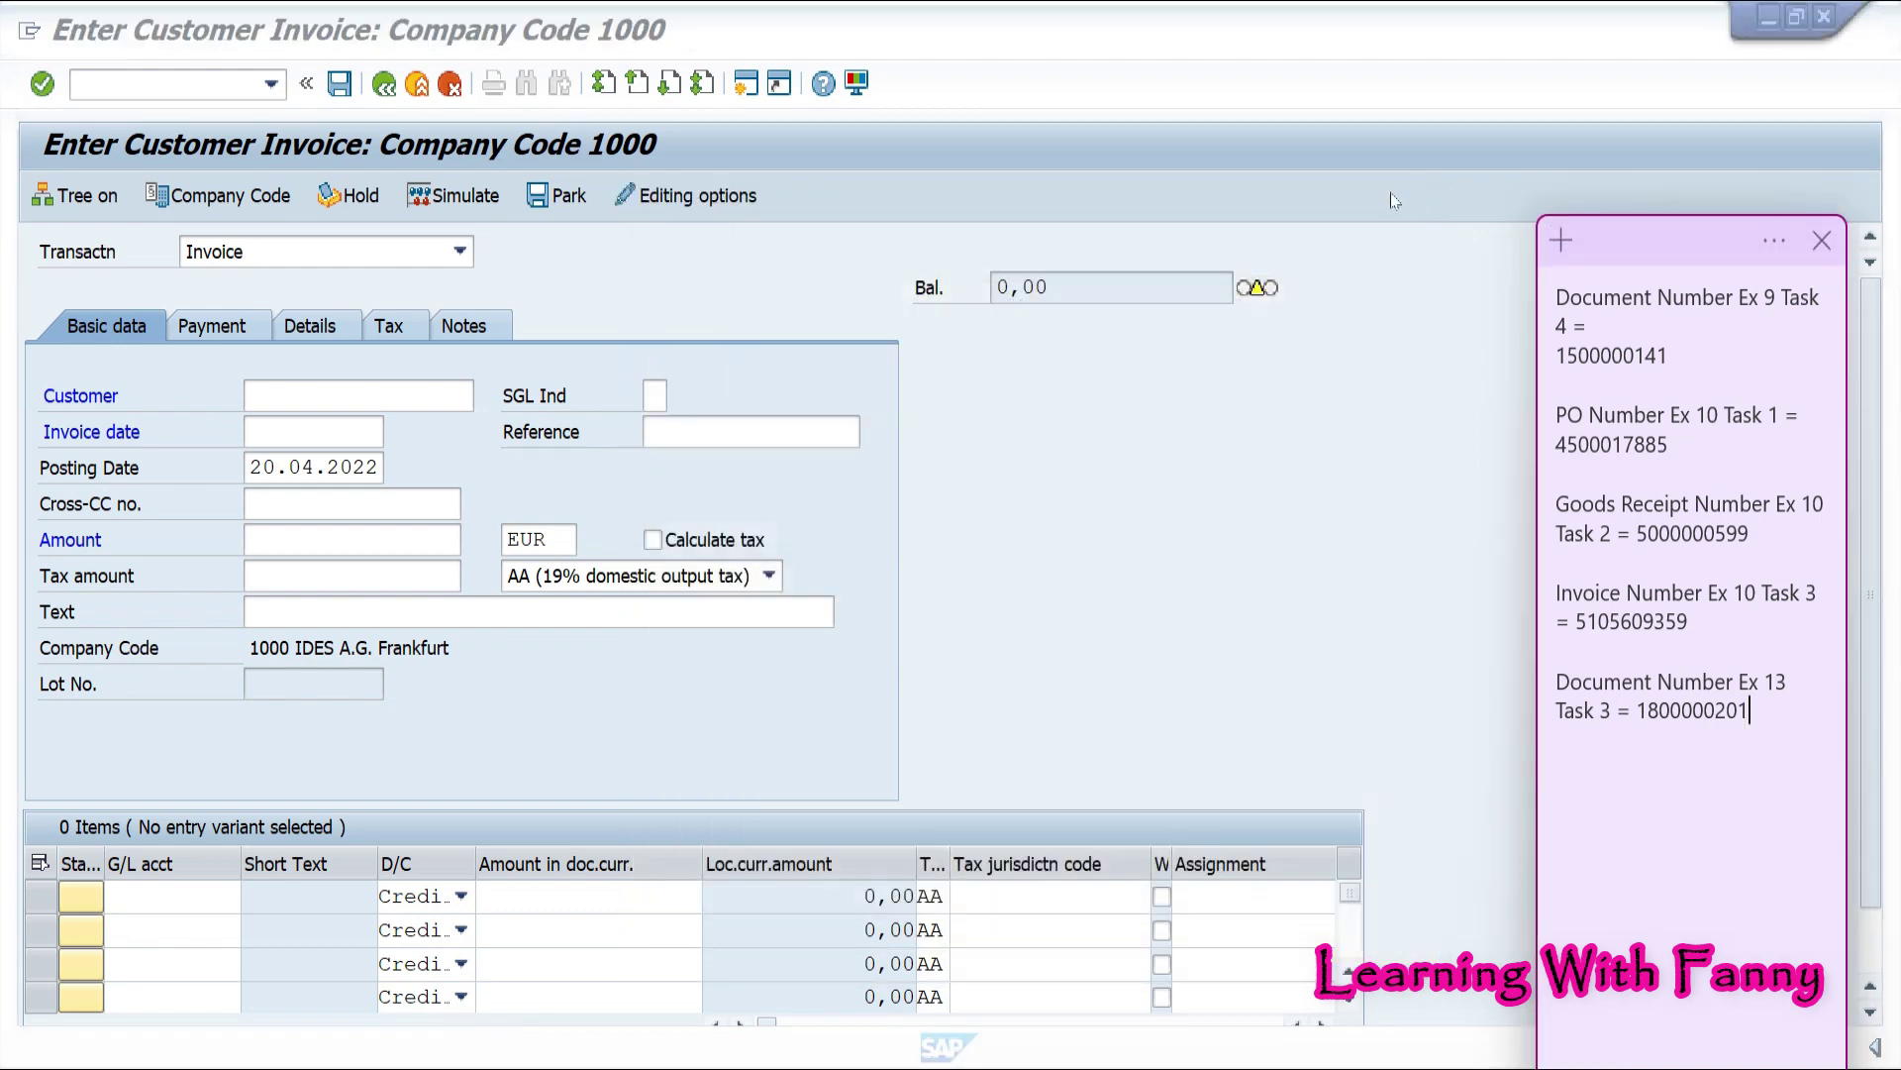
Leave the invoice transaction with /n and return to SAP Easy Access
click(110, 85)
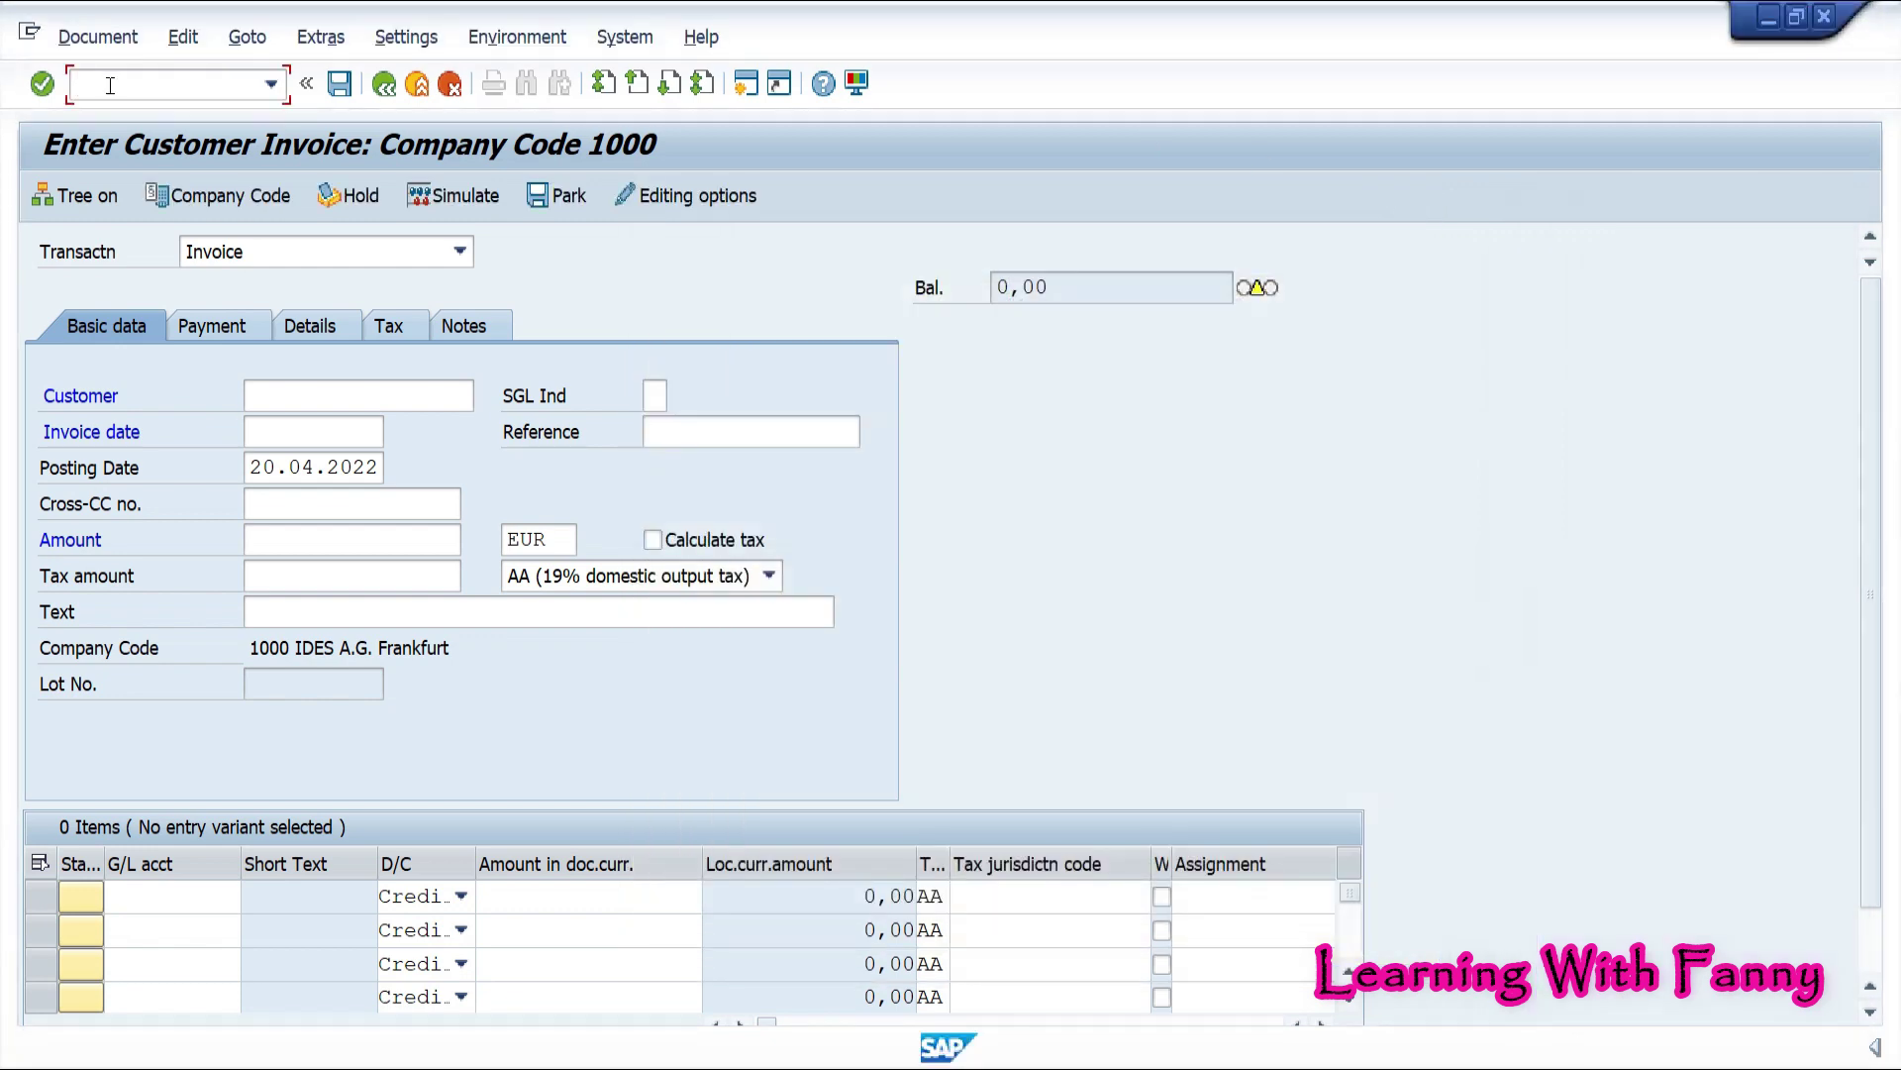
text(/n)
key(Return)
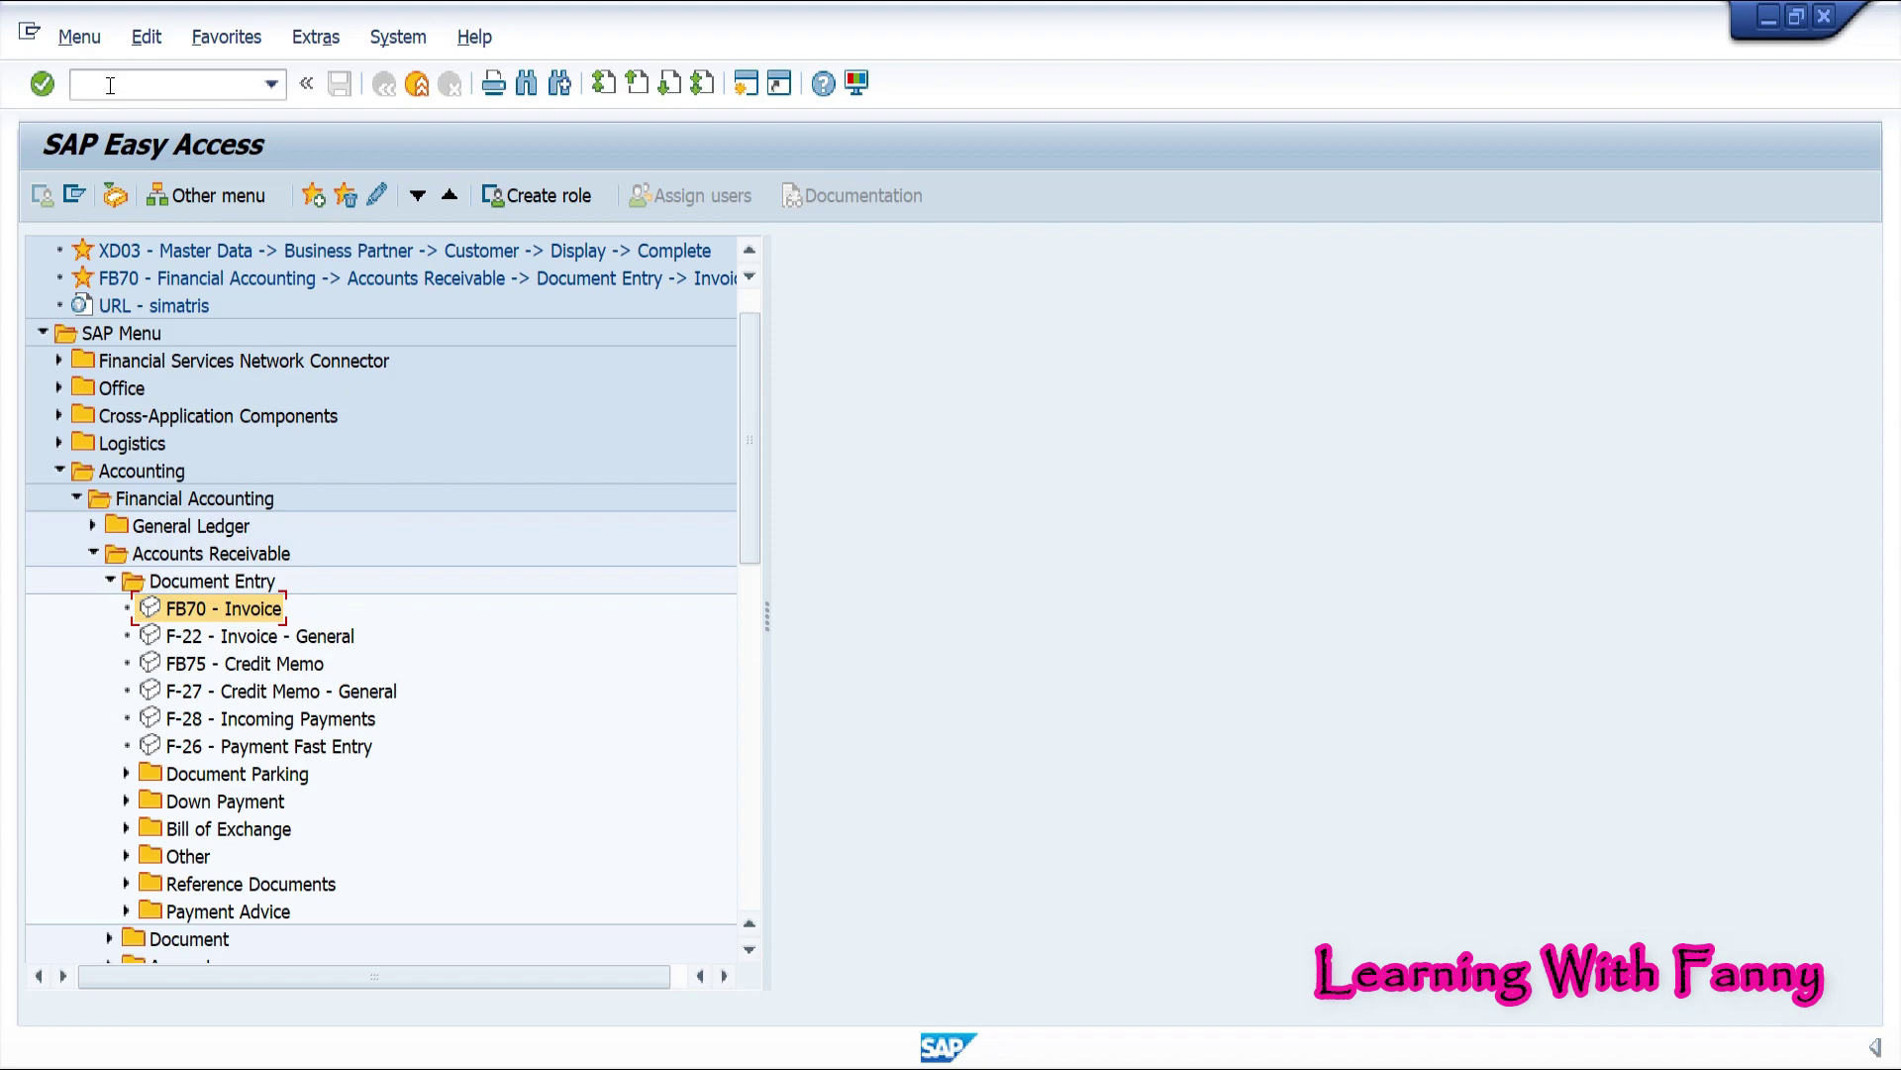
Read the Task 4 instructions and field values for the AR invoice in the exercise PDF, and return to SAP
key(alt+Tab)
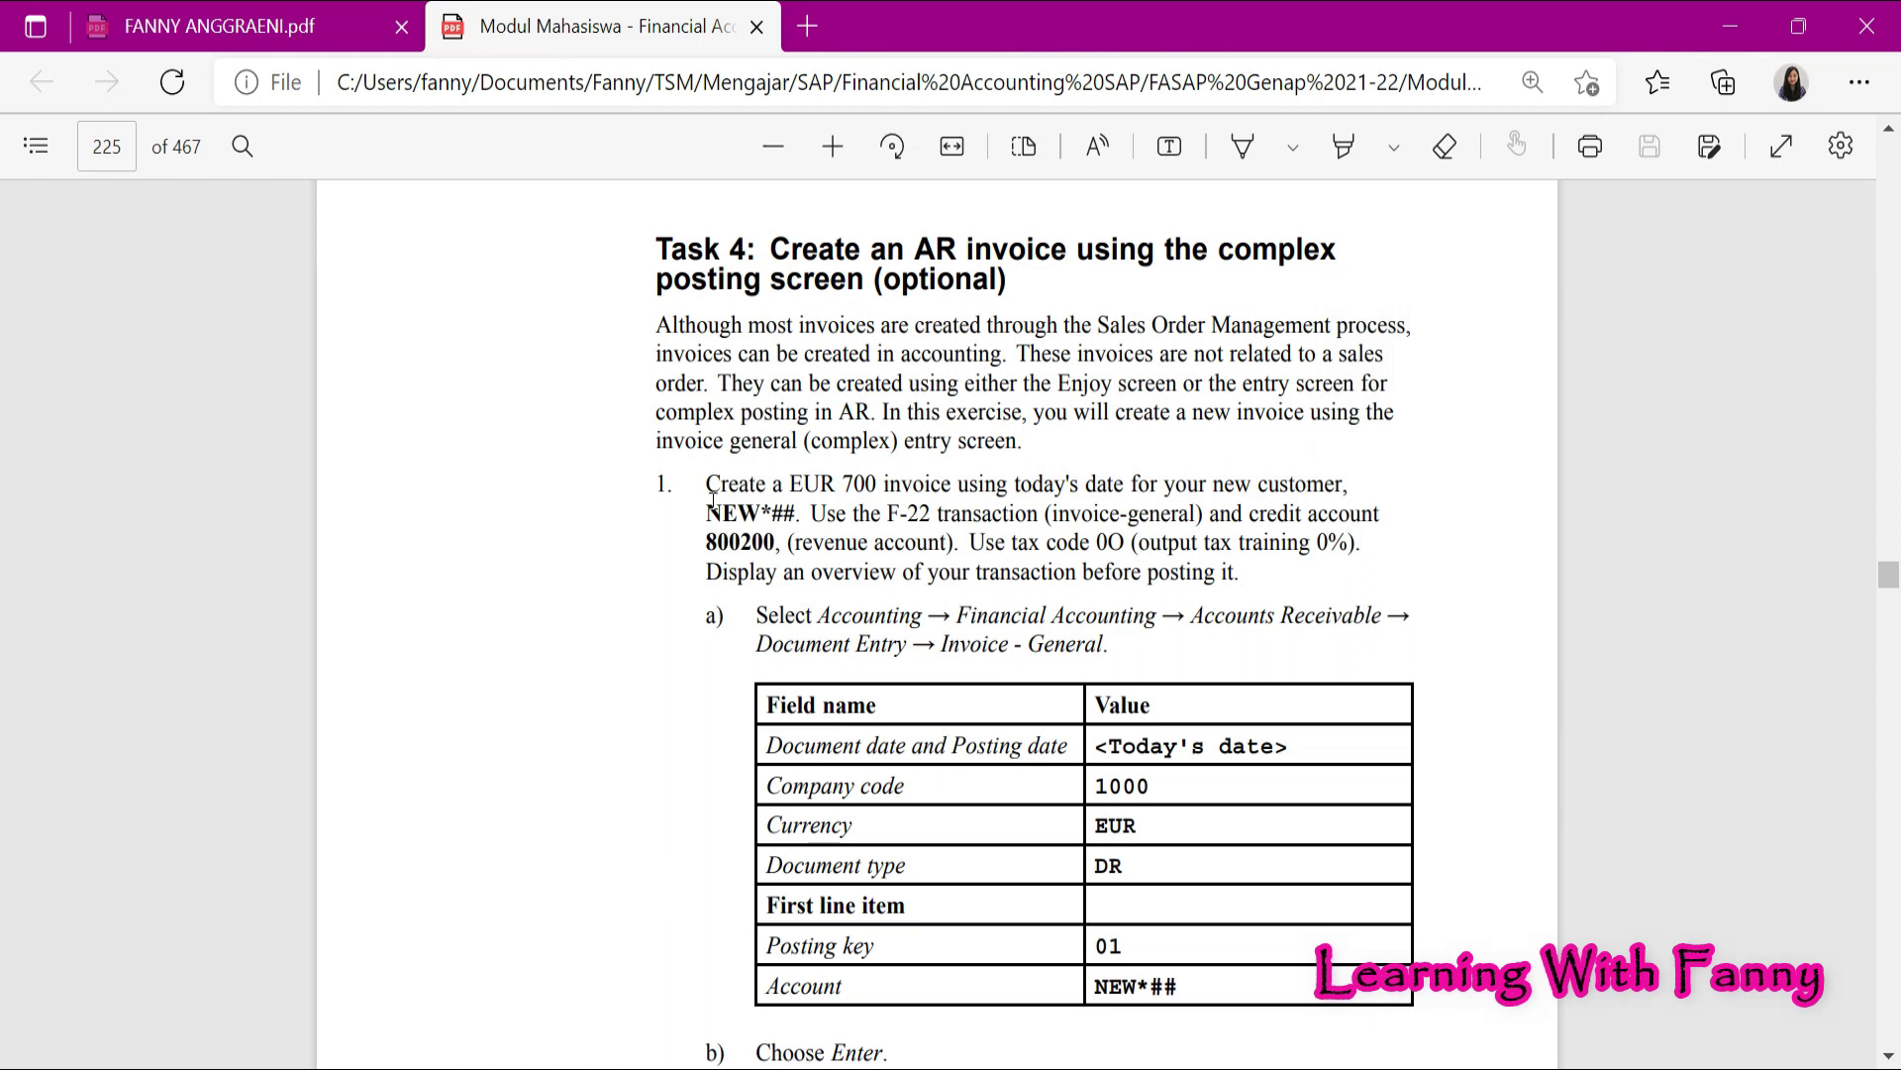
drag(712, 487, 798, 513)
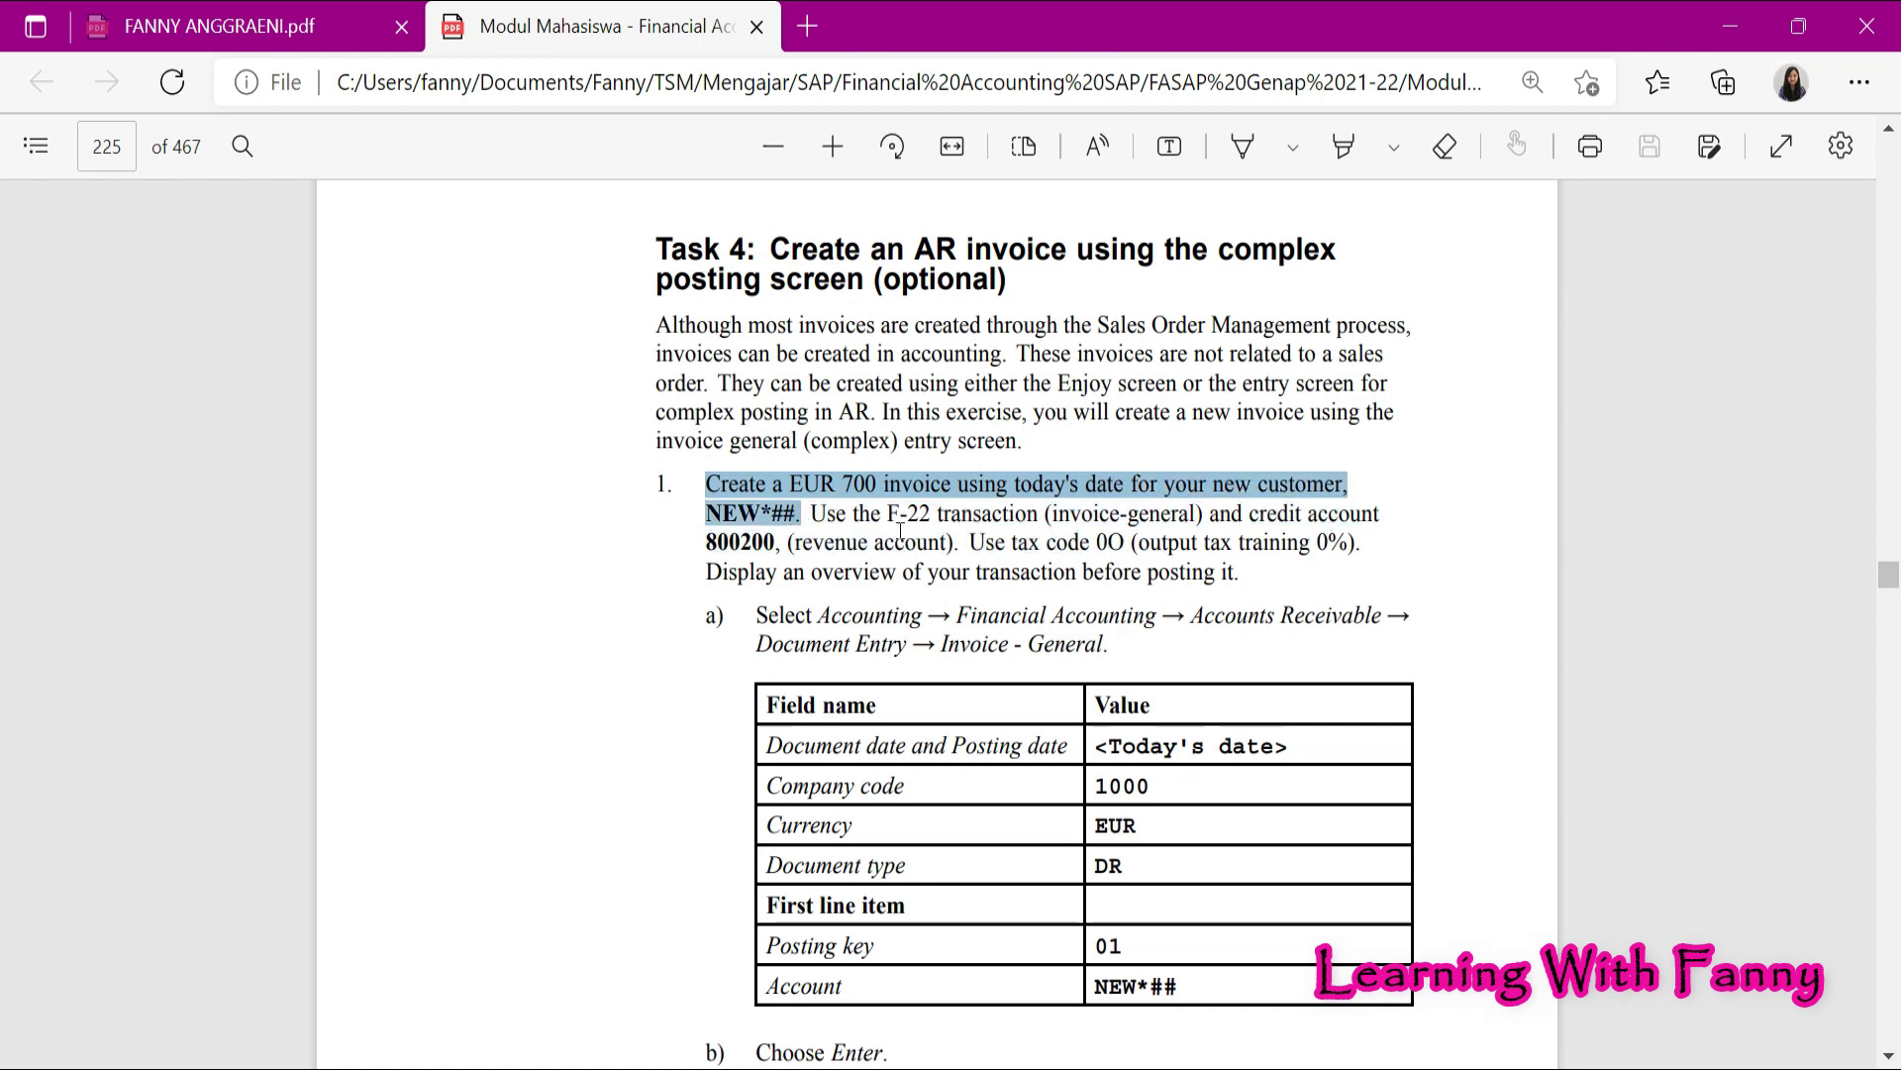
click(811, 512)
drag(811, 512, 959, 546)
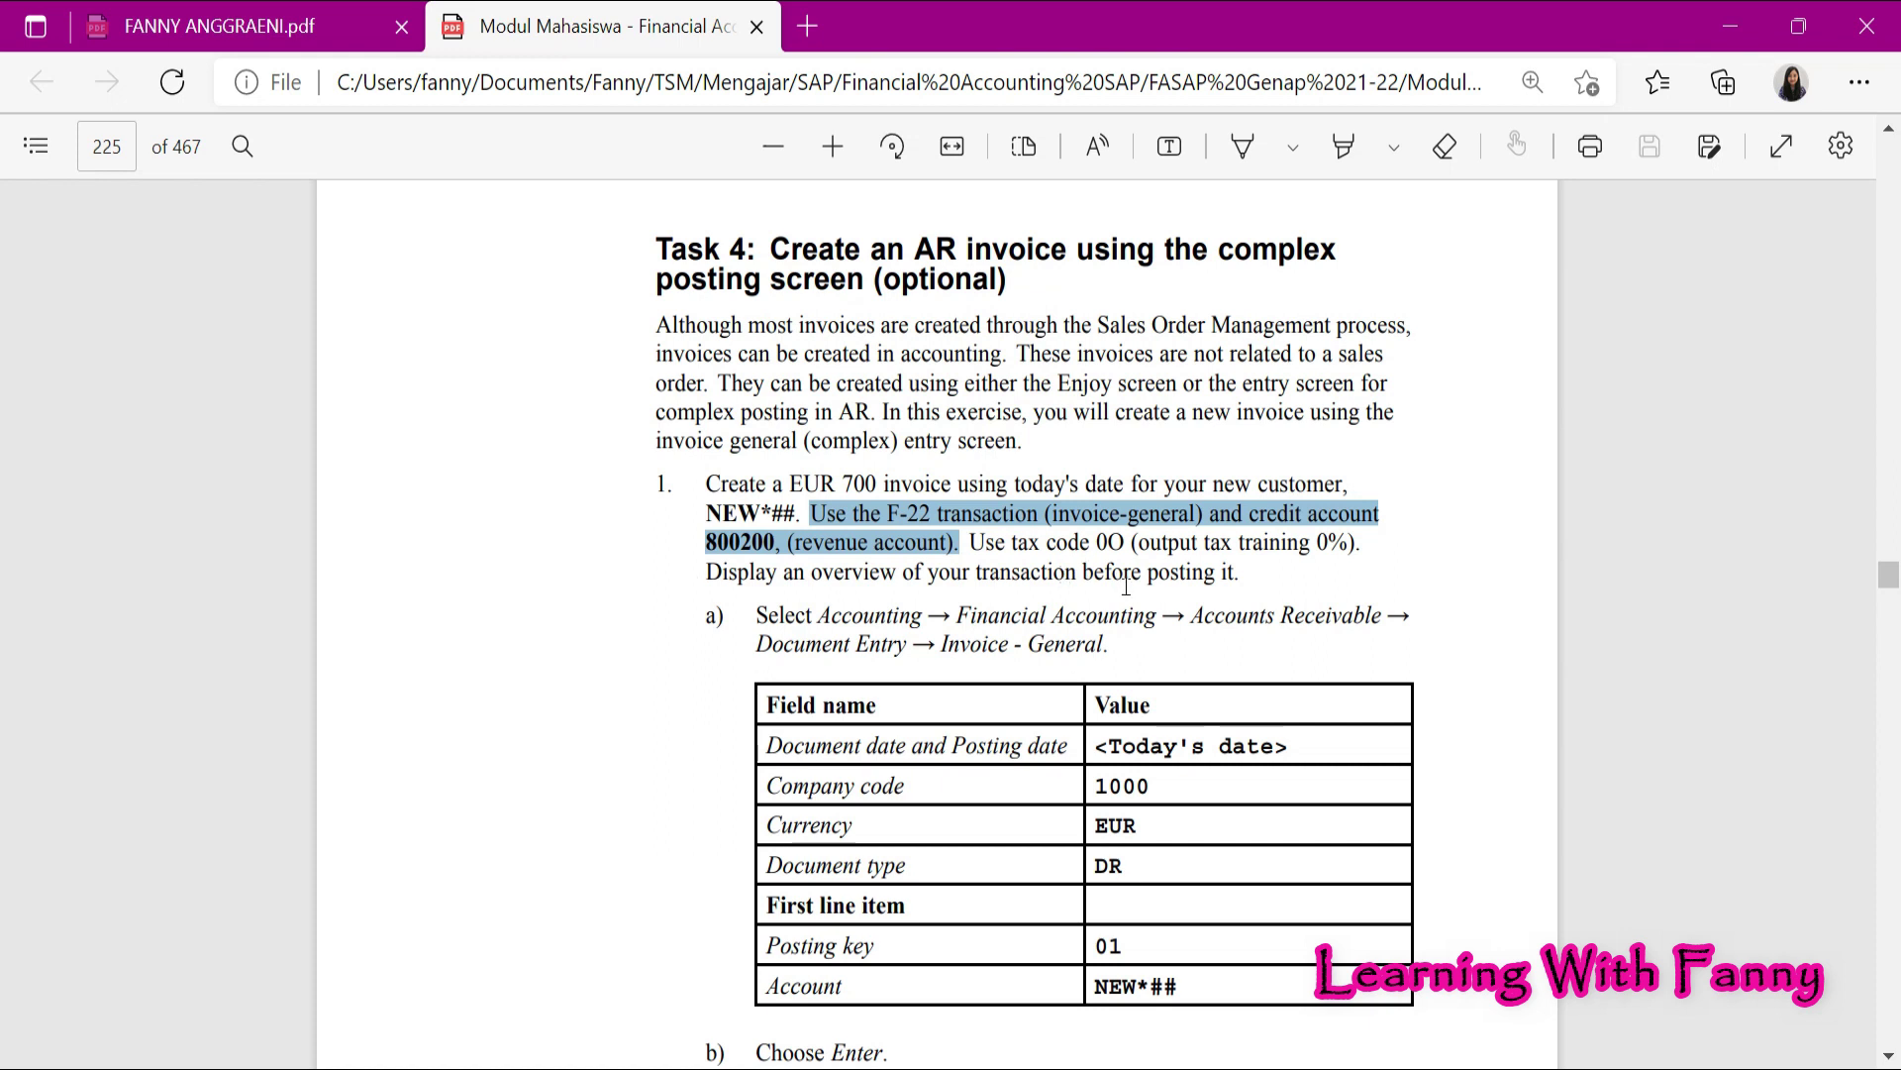
scroll(971, 667, down, 4)
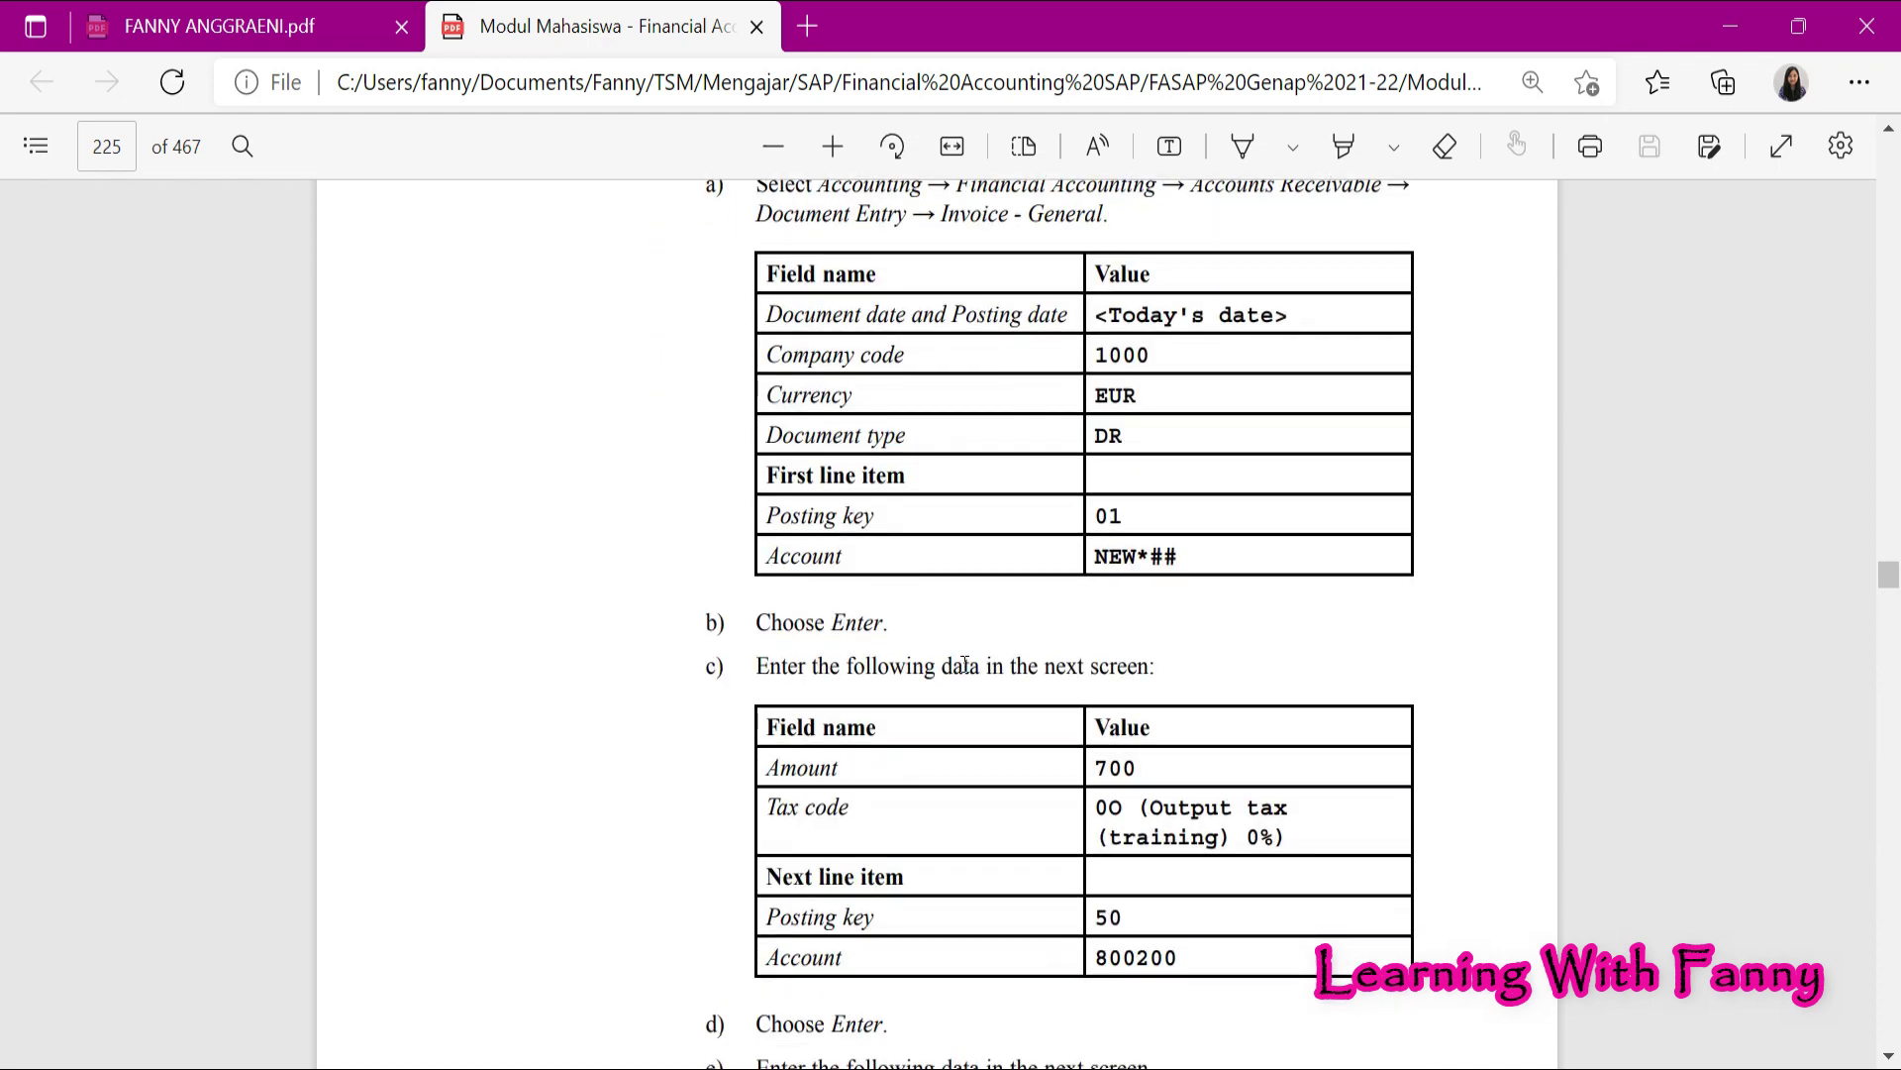
scroll(971, 667, up, 3)
scroll(963, 663, up, 1)
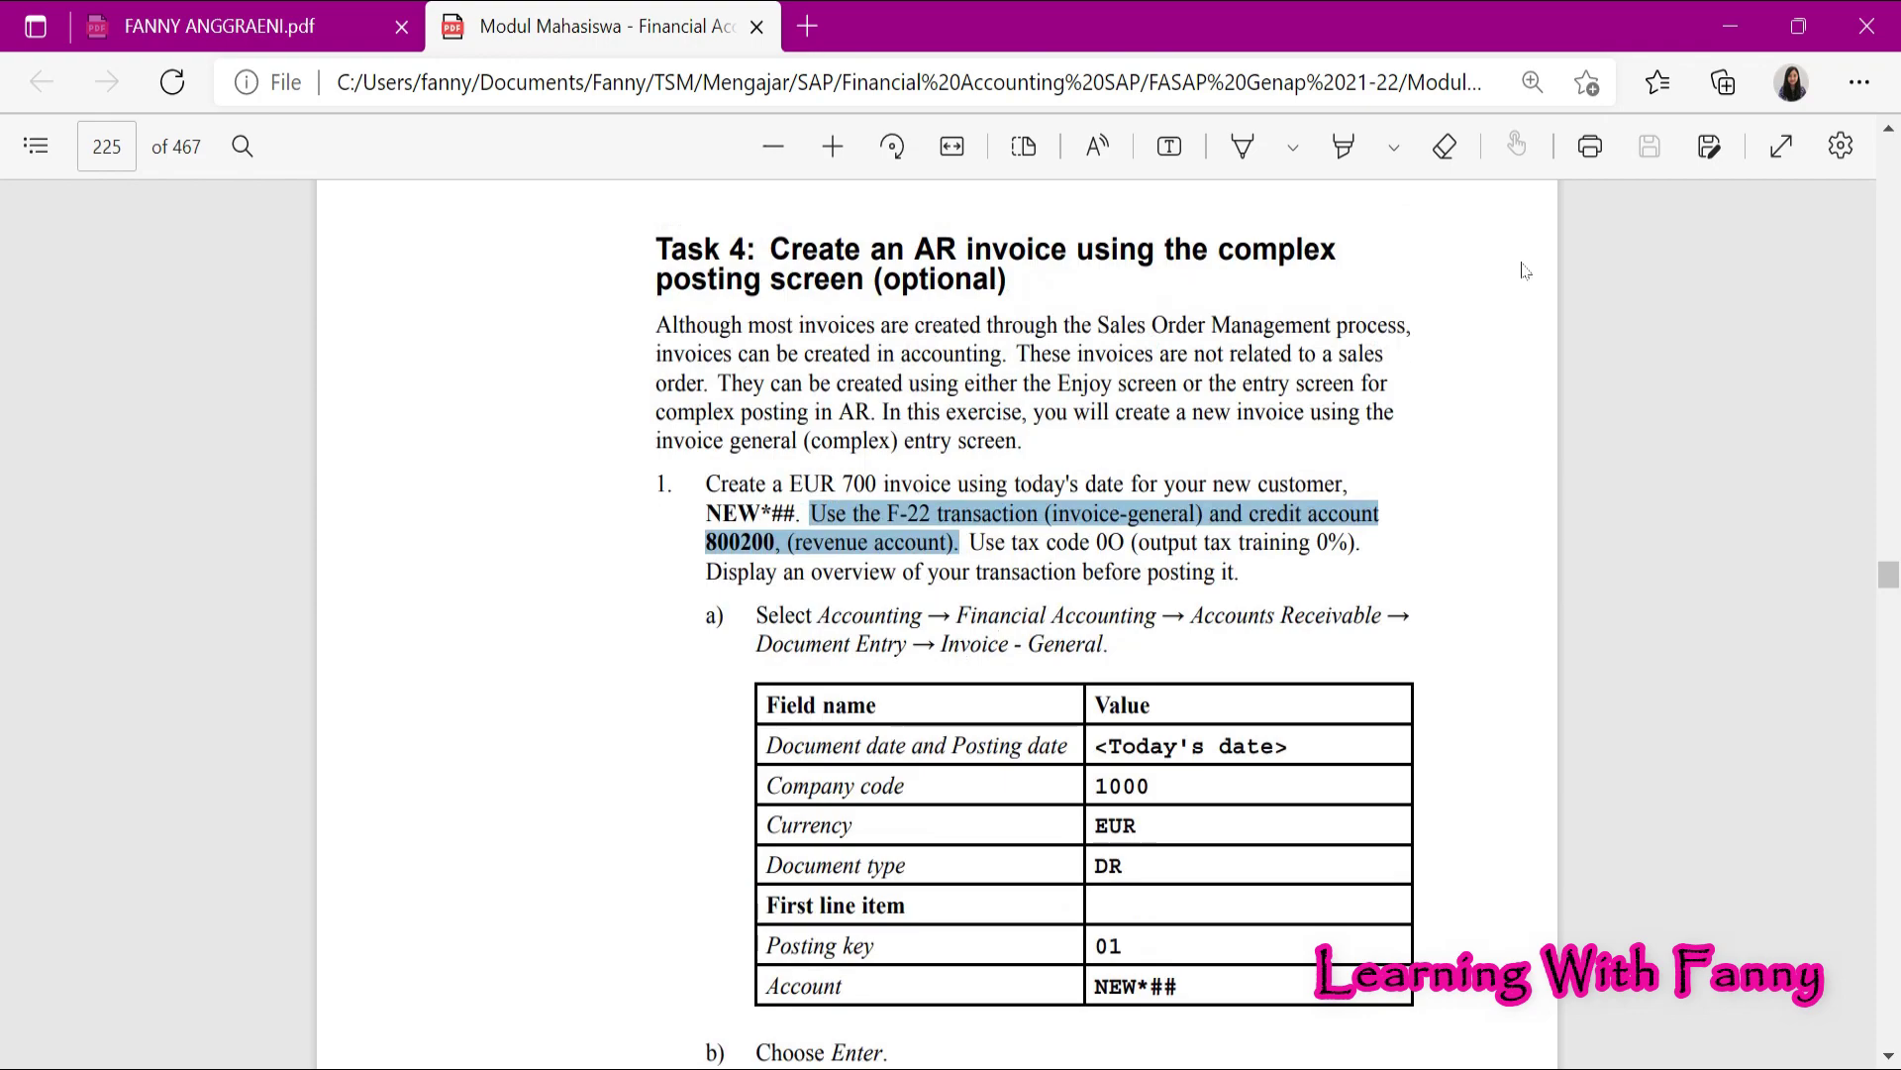
click(1720, 40)
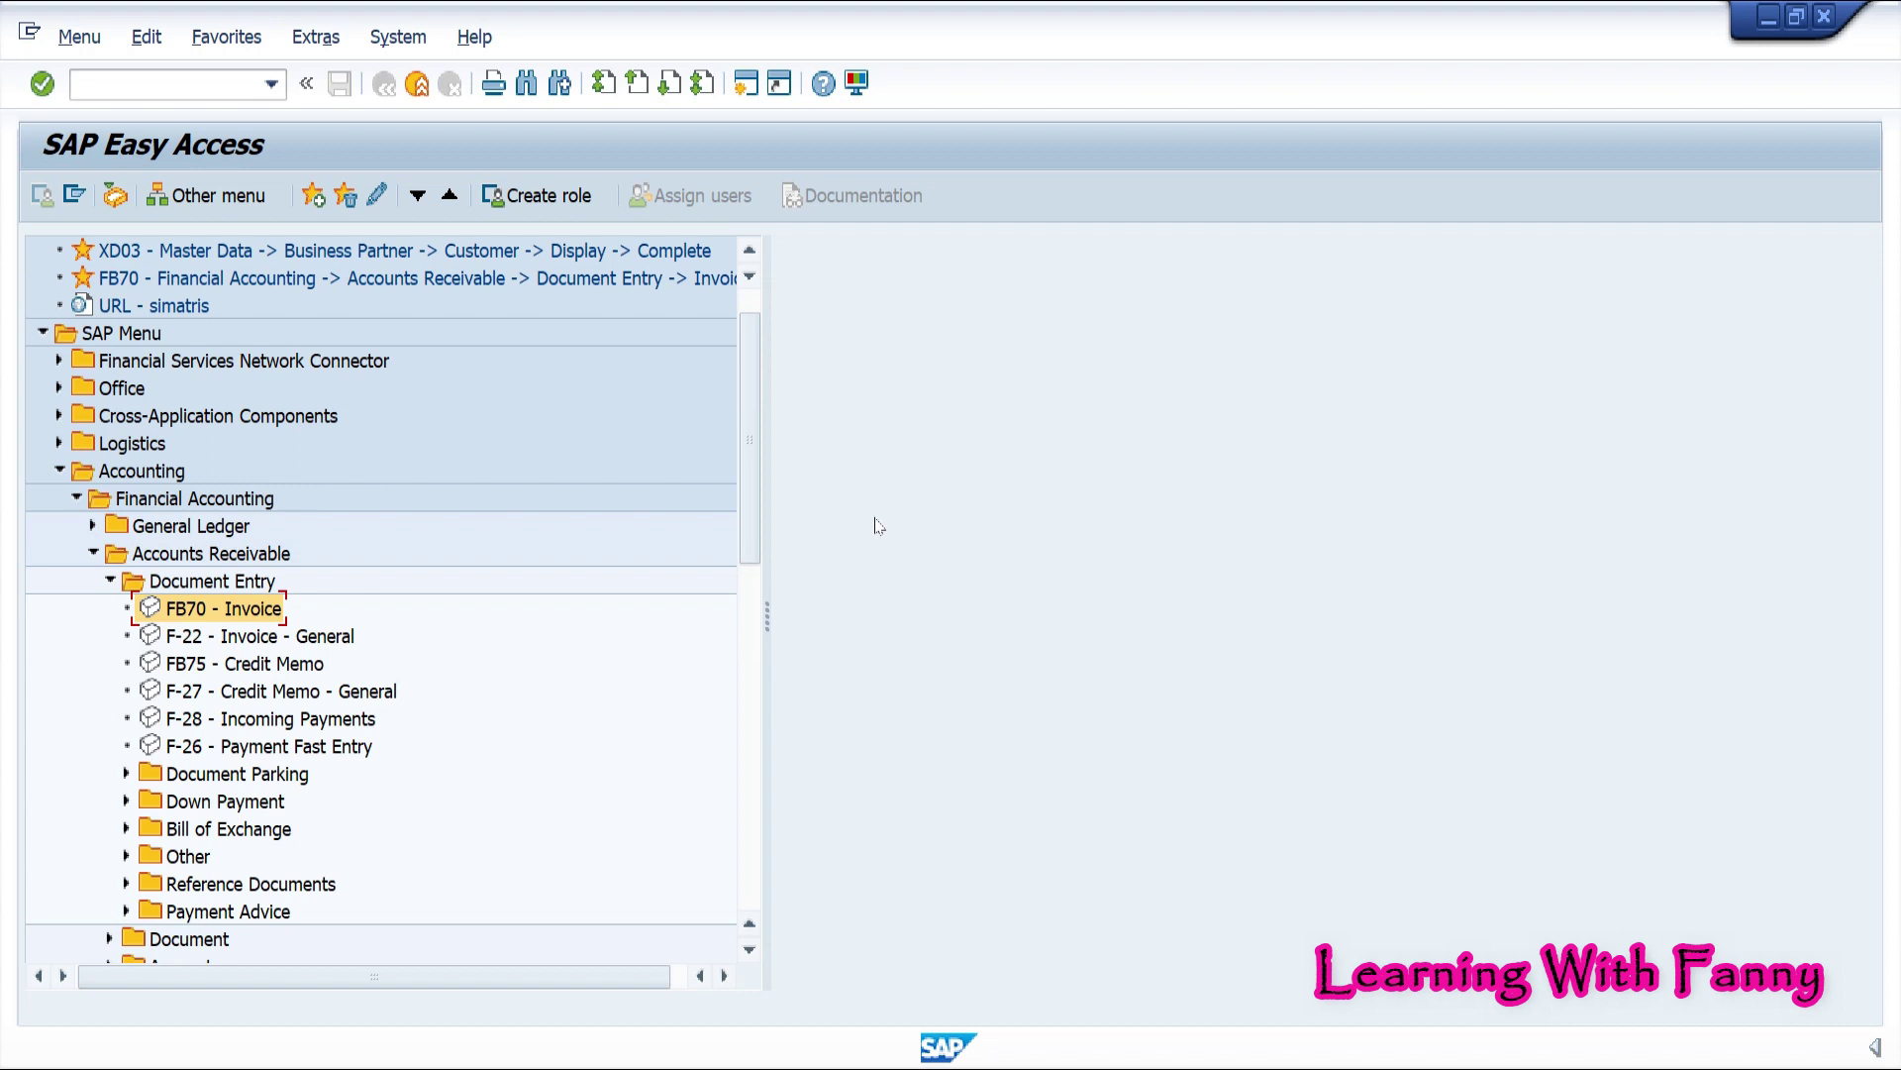
Open F-22 Invoice - General and enter document date 20.04.2022 and the new customer's account for the first line item
click(215, 640)
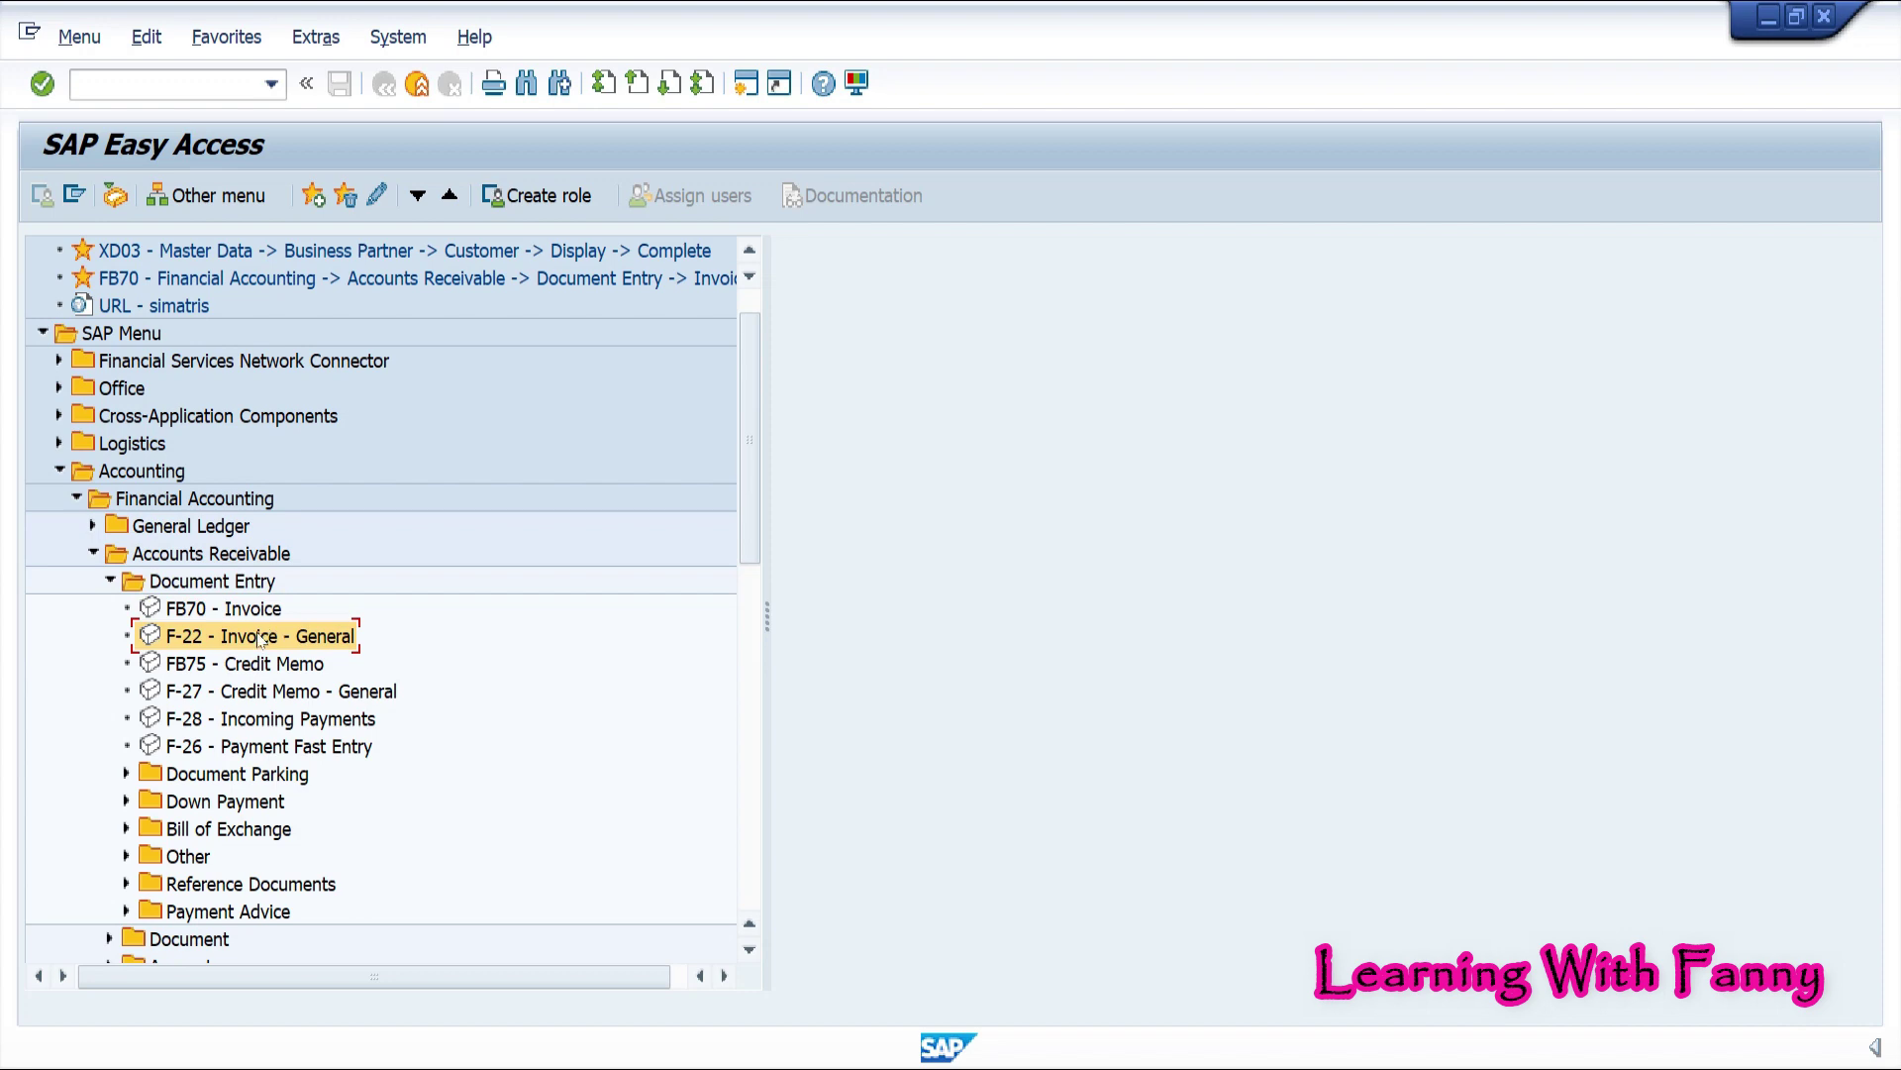
double_click(258, 638)
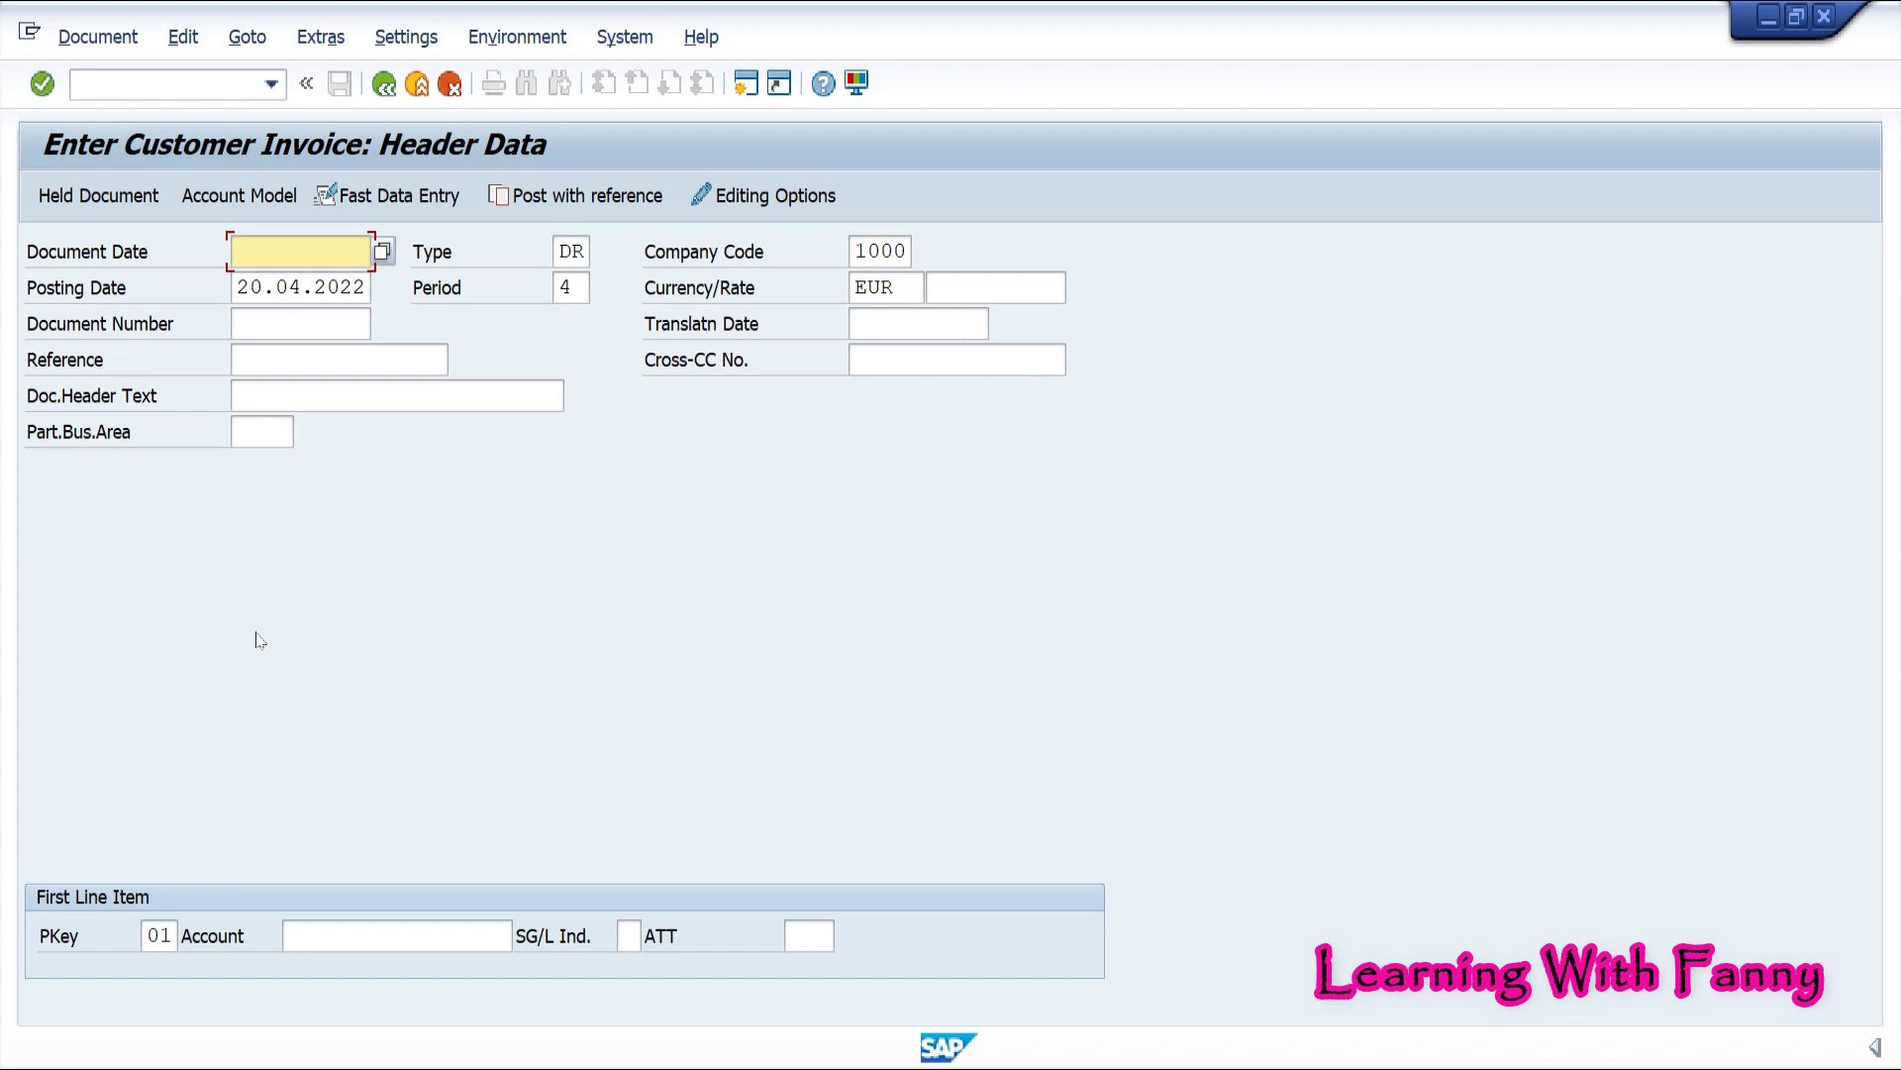
text(20.04.2022)
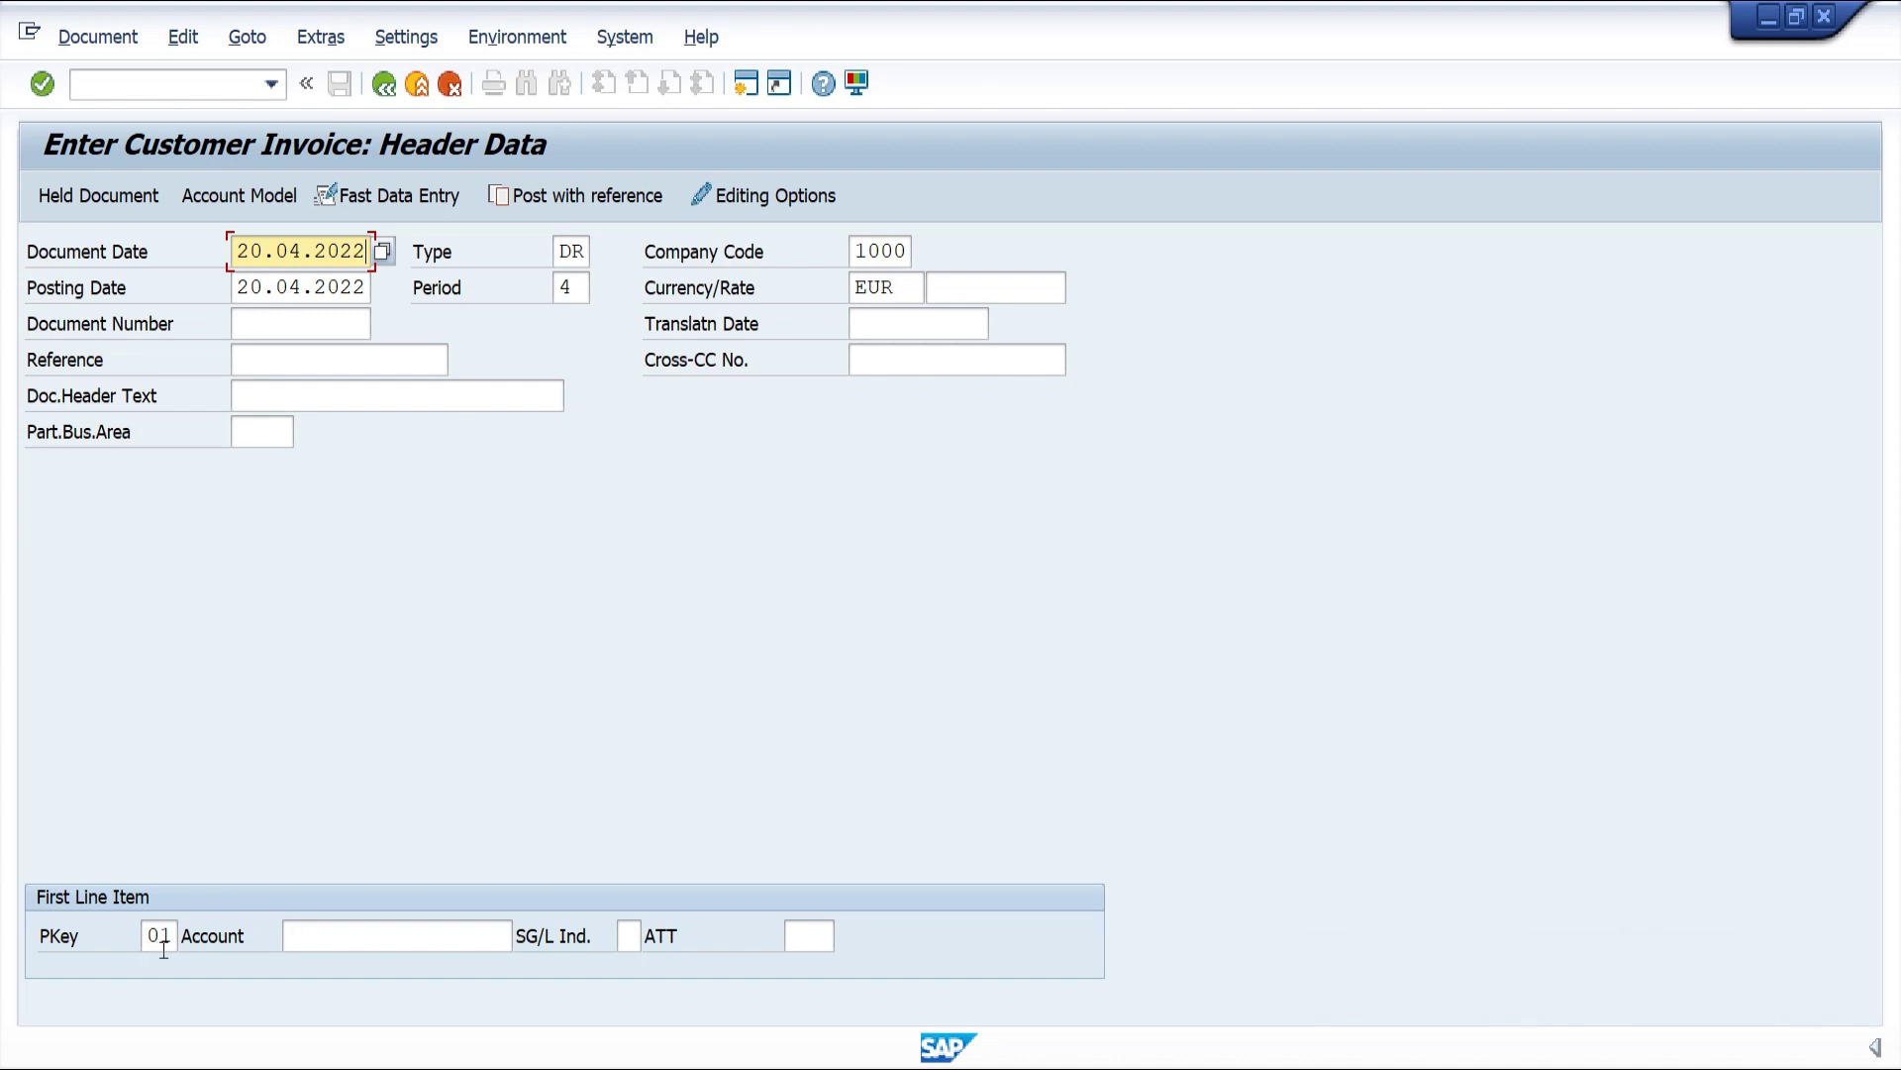
click(319, 927)
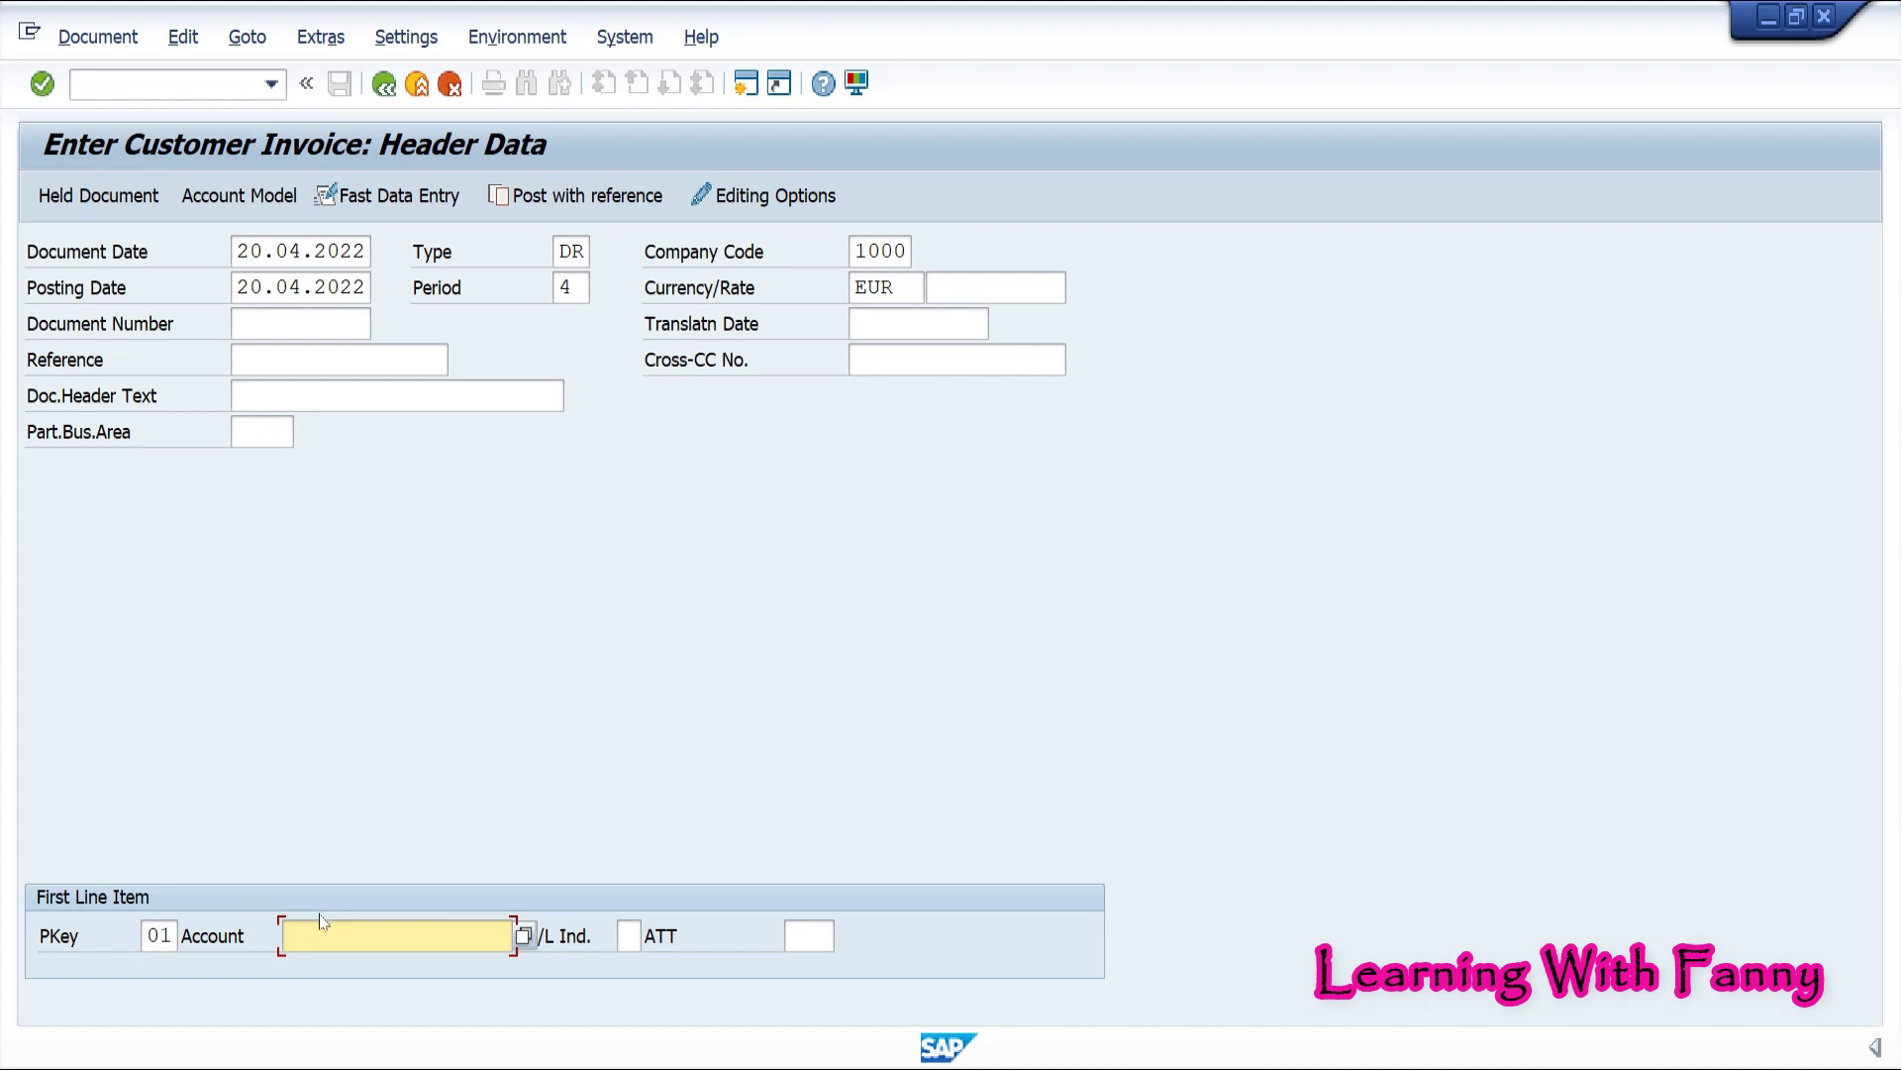
text(NEWF00)
key(Return)
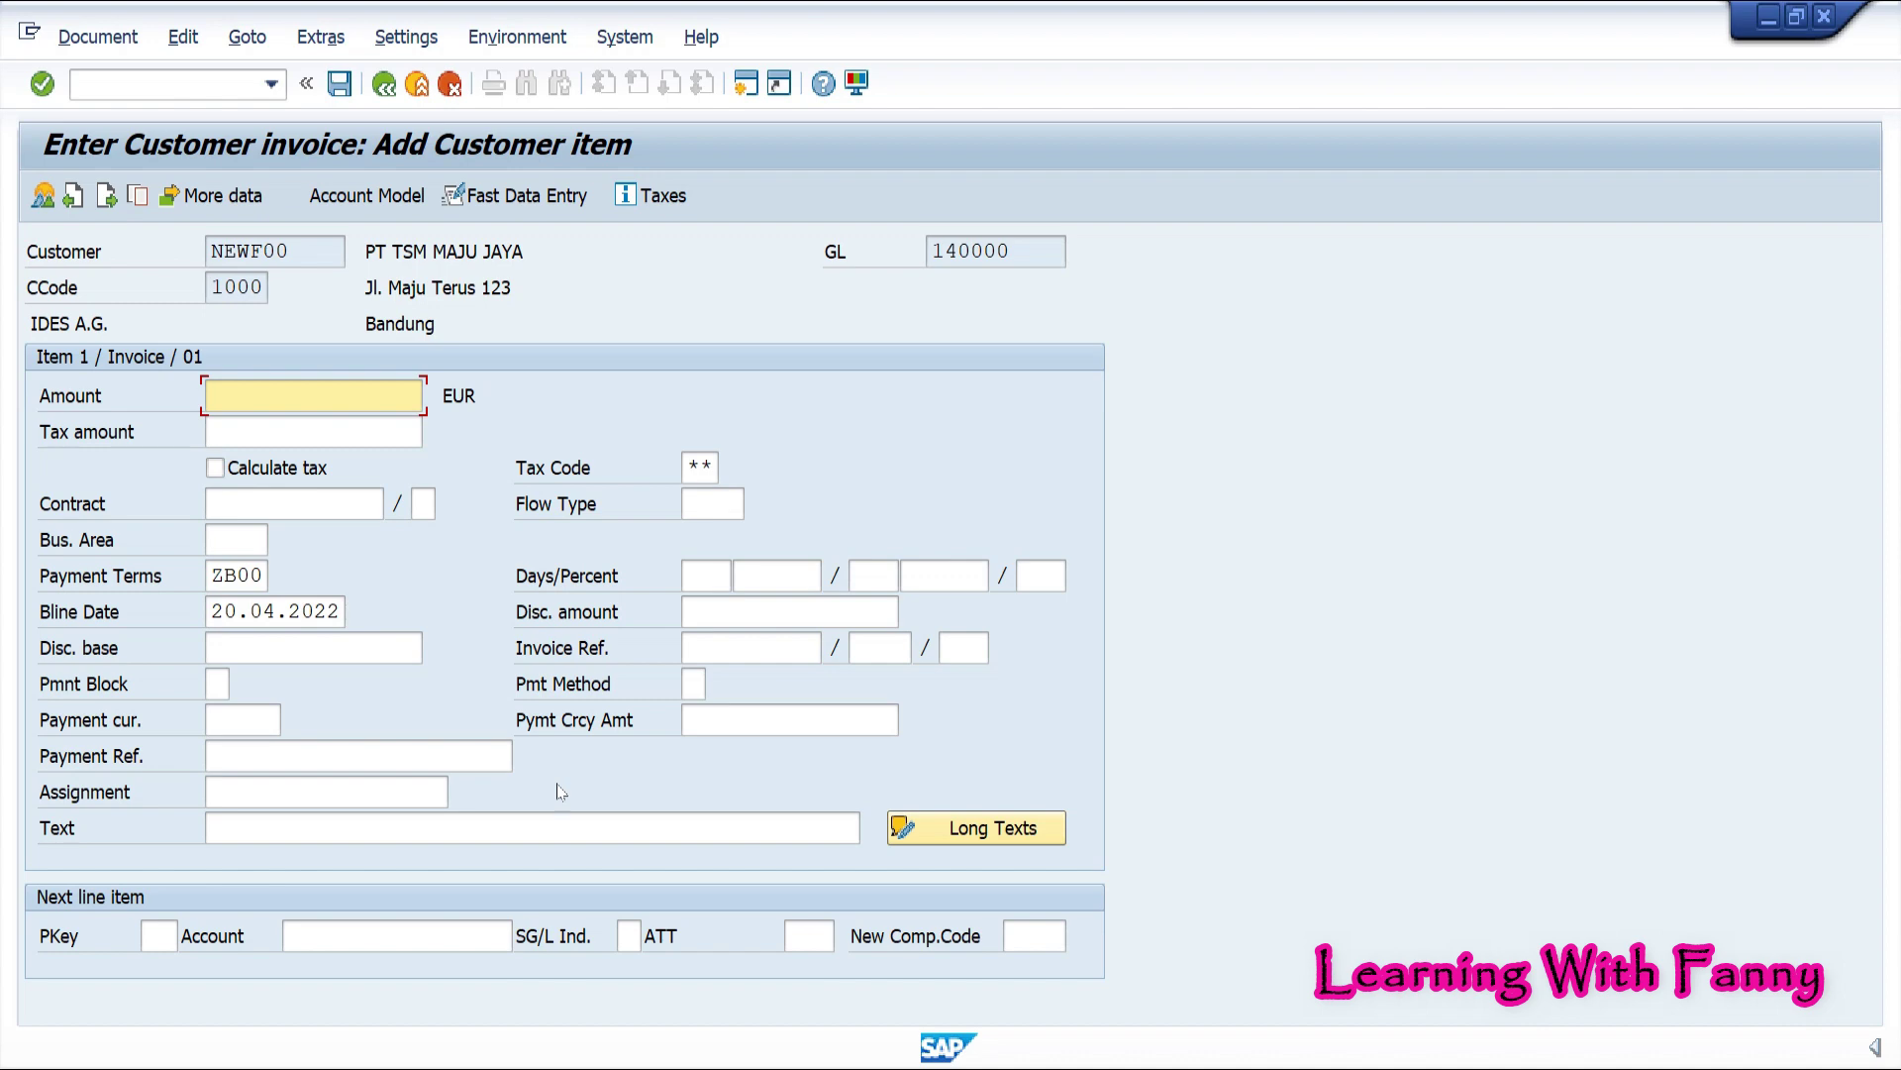
Set the customer item's amount to 700 EUR and its tax code to 0O (Output tax 0%)
text(700)
click(701, 467)
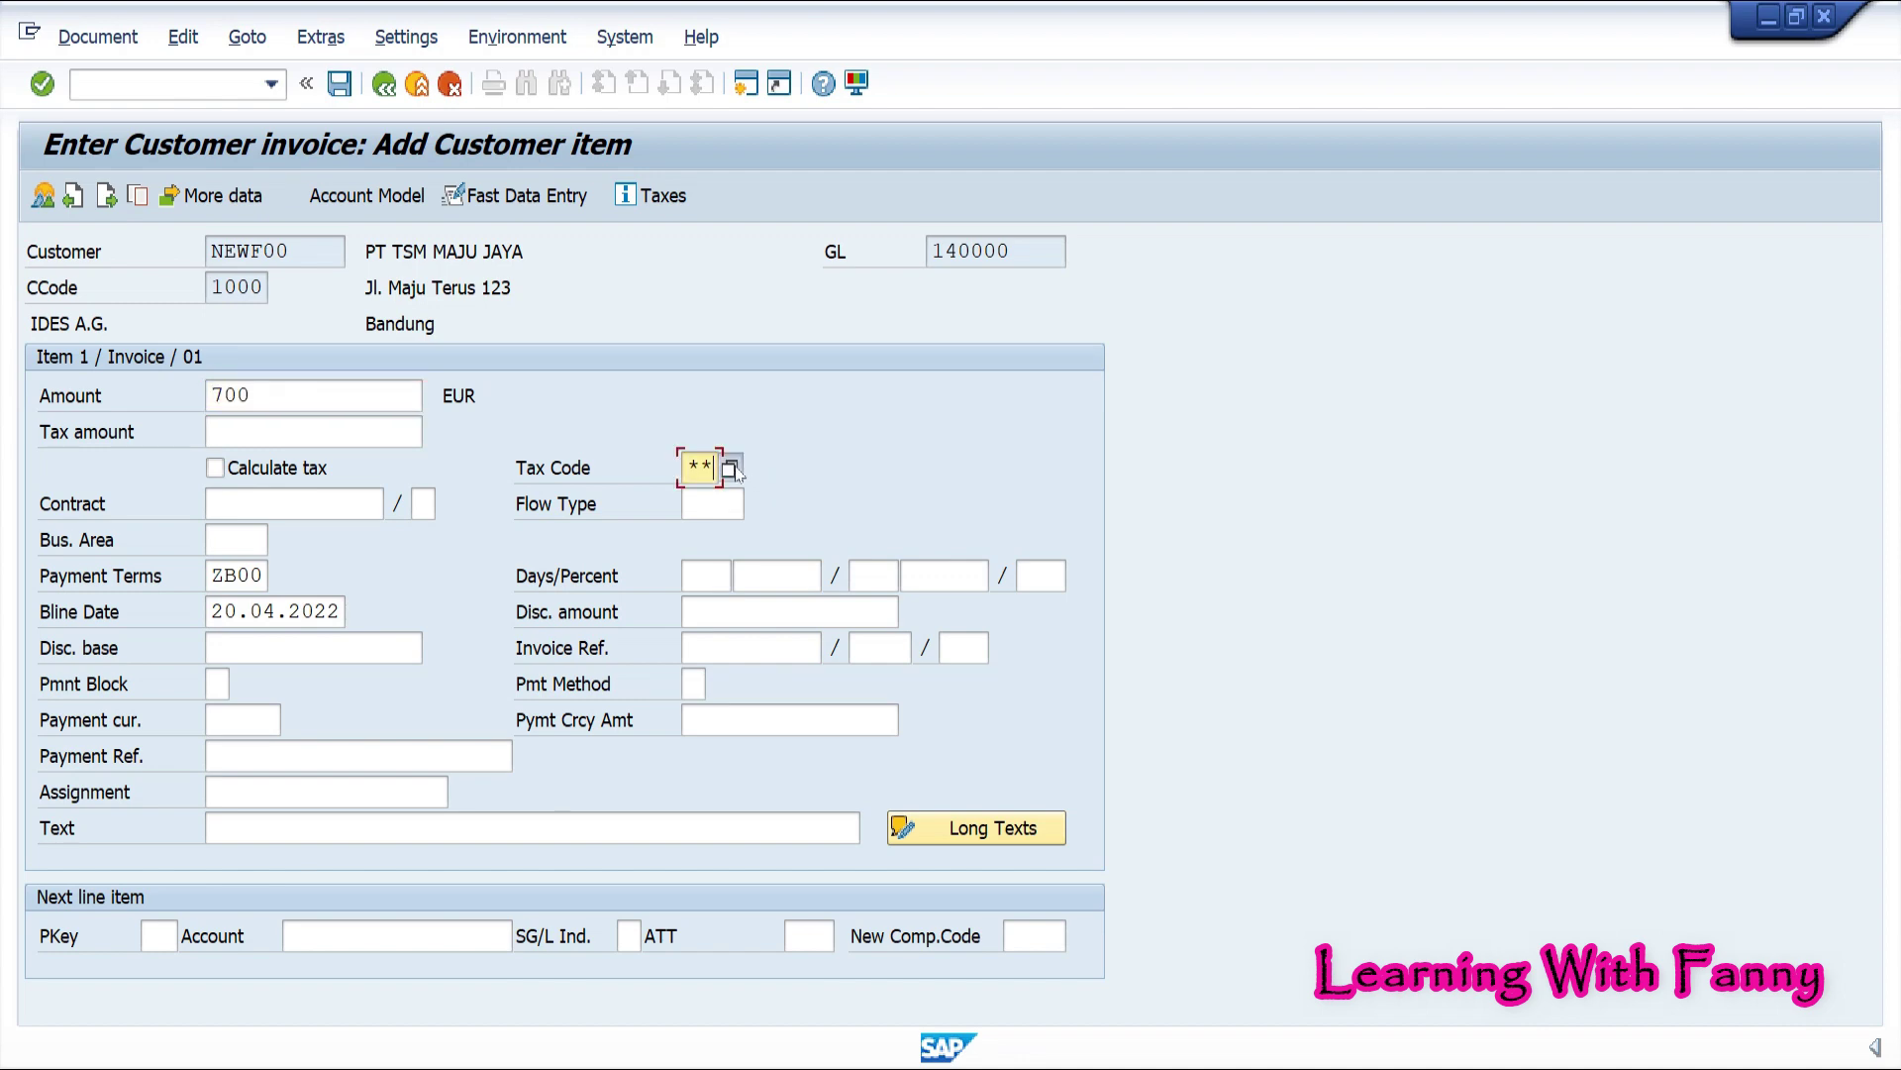
click(733, 467)
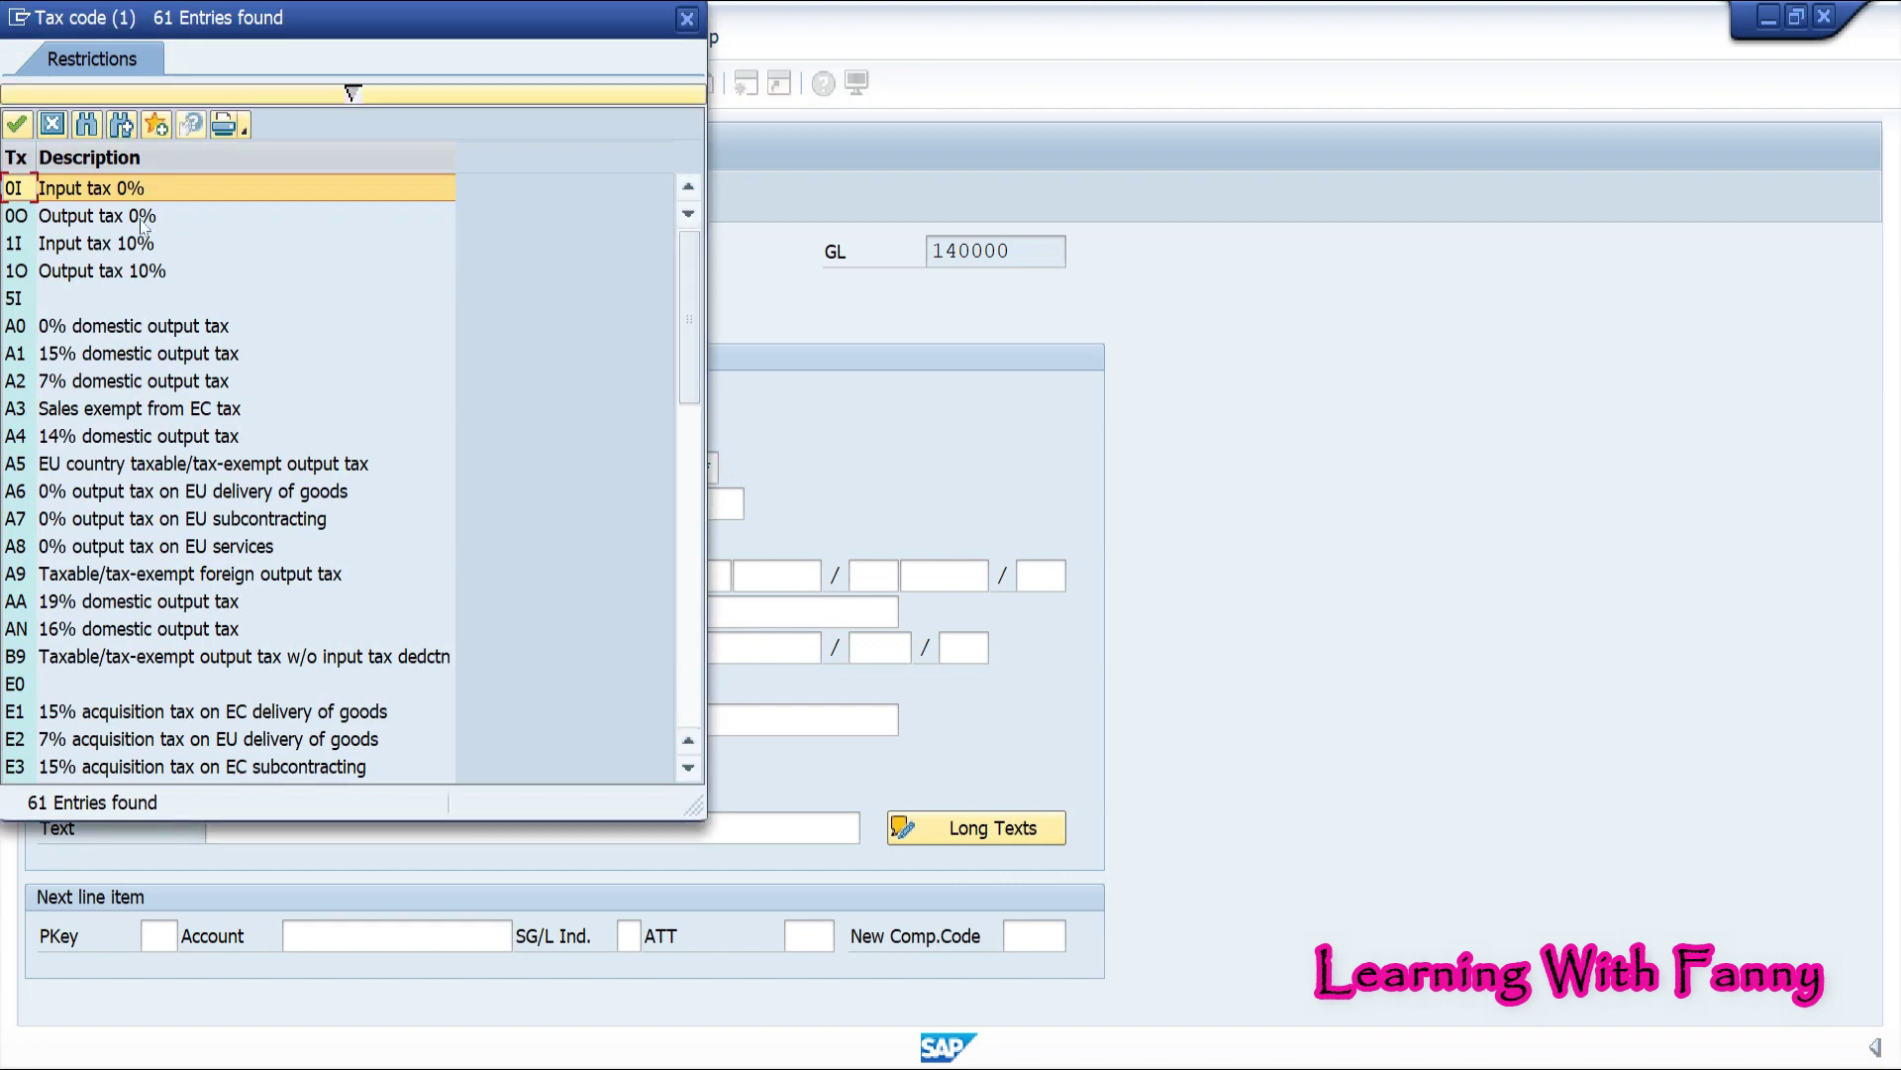
click(129, 215)
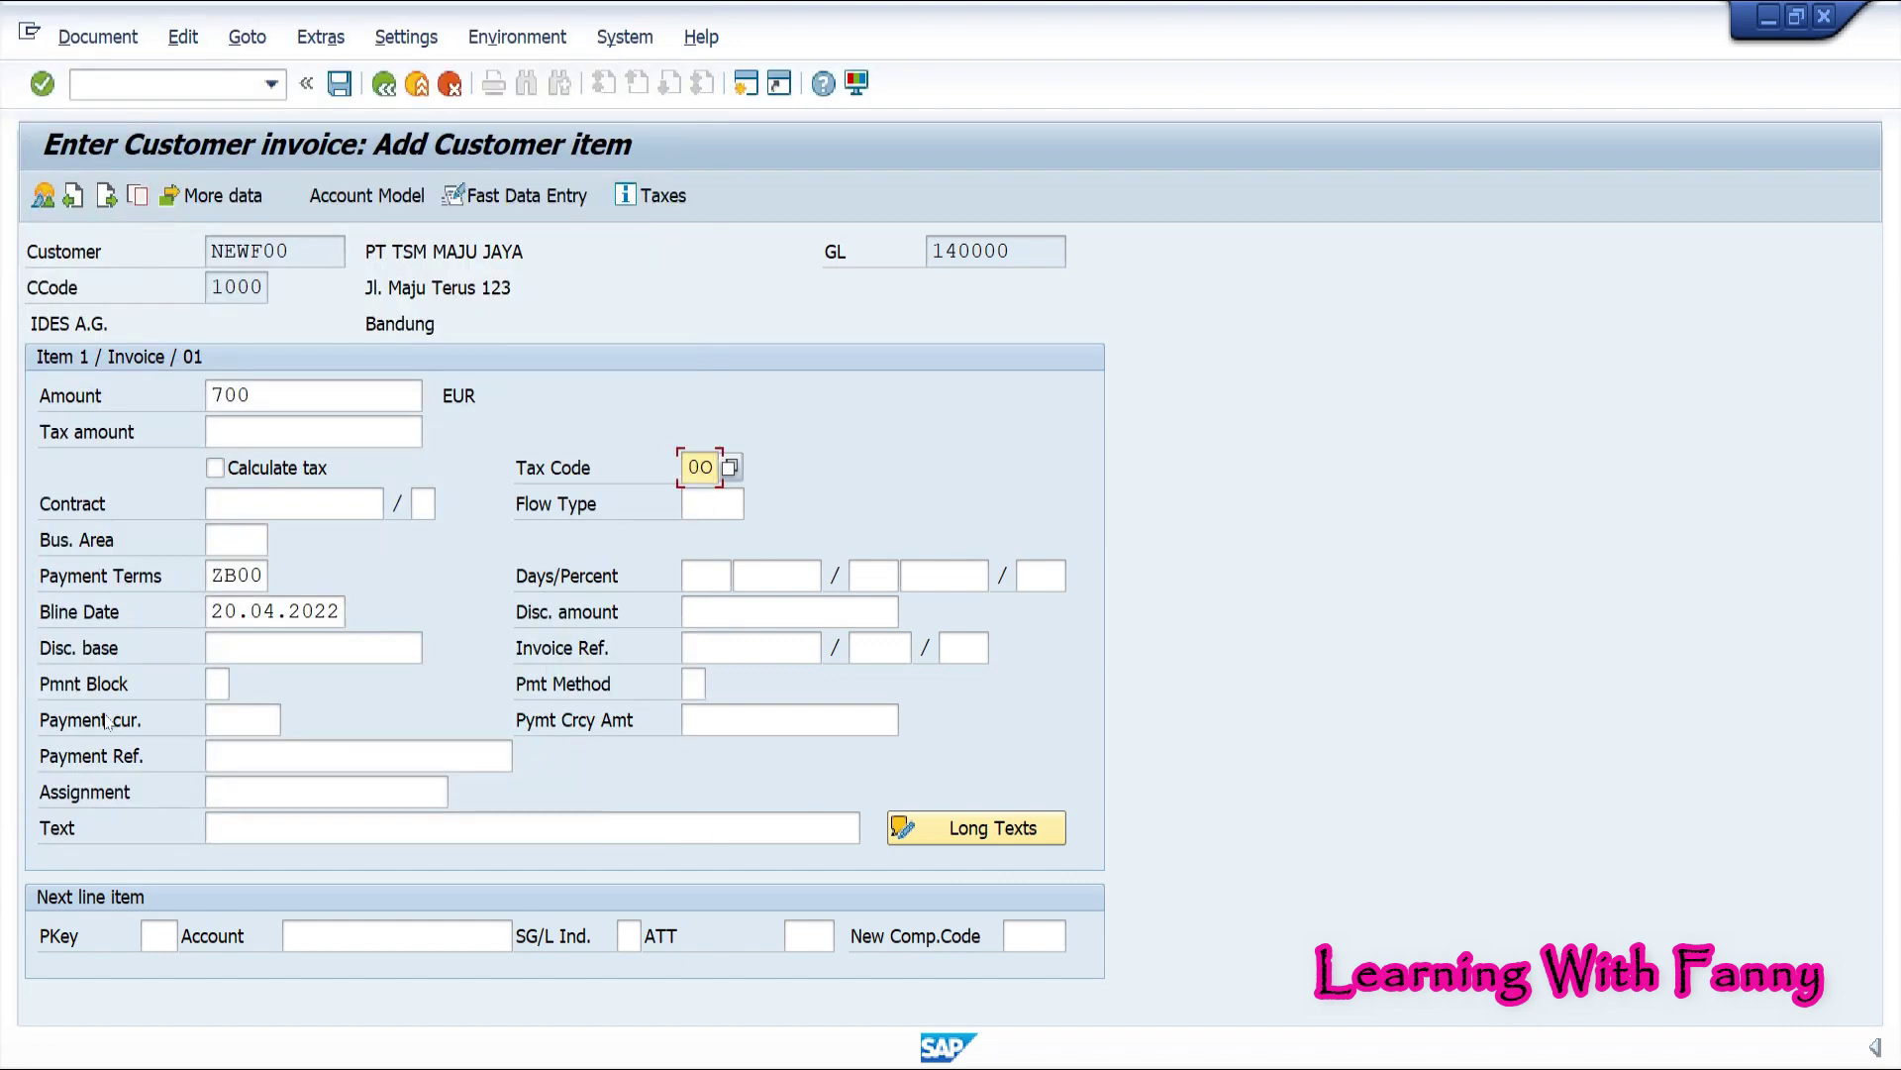
Add a credit line item with posting key 50 for G/L account 800200 and an amount of 700 EUR
click(153, 938)
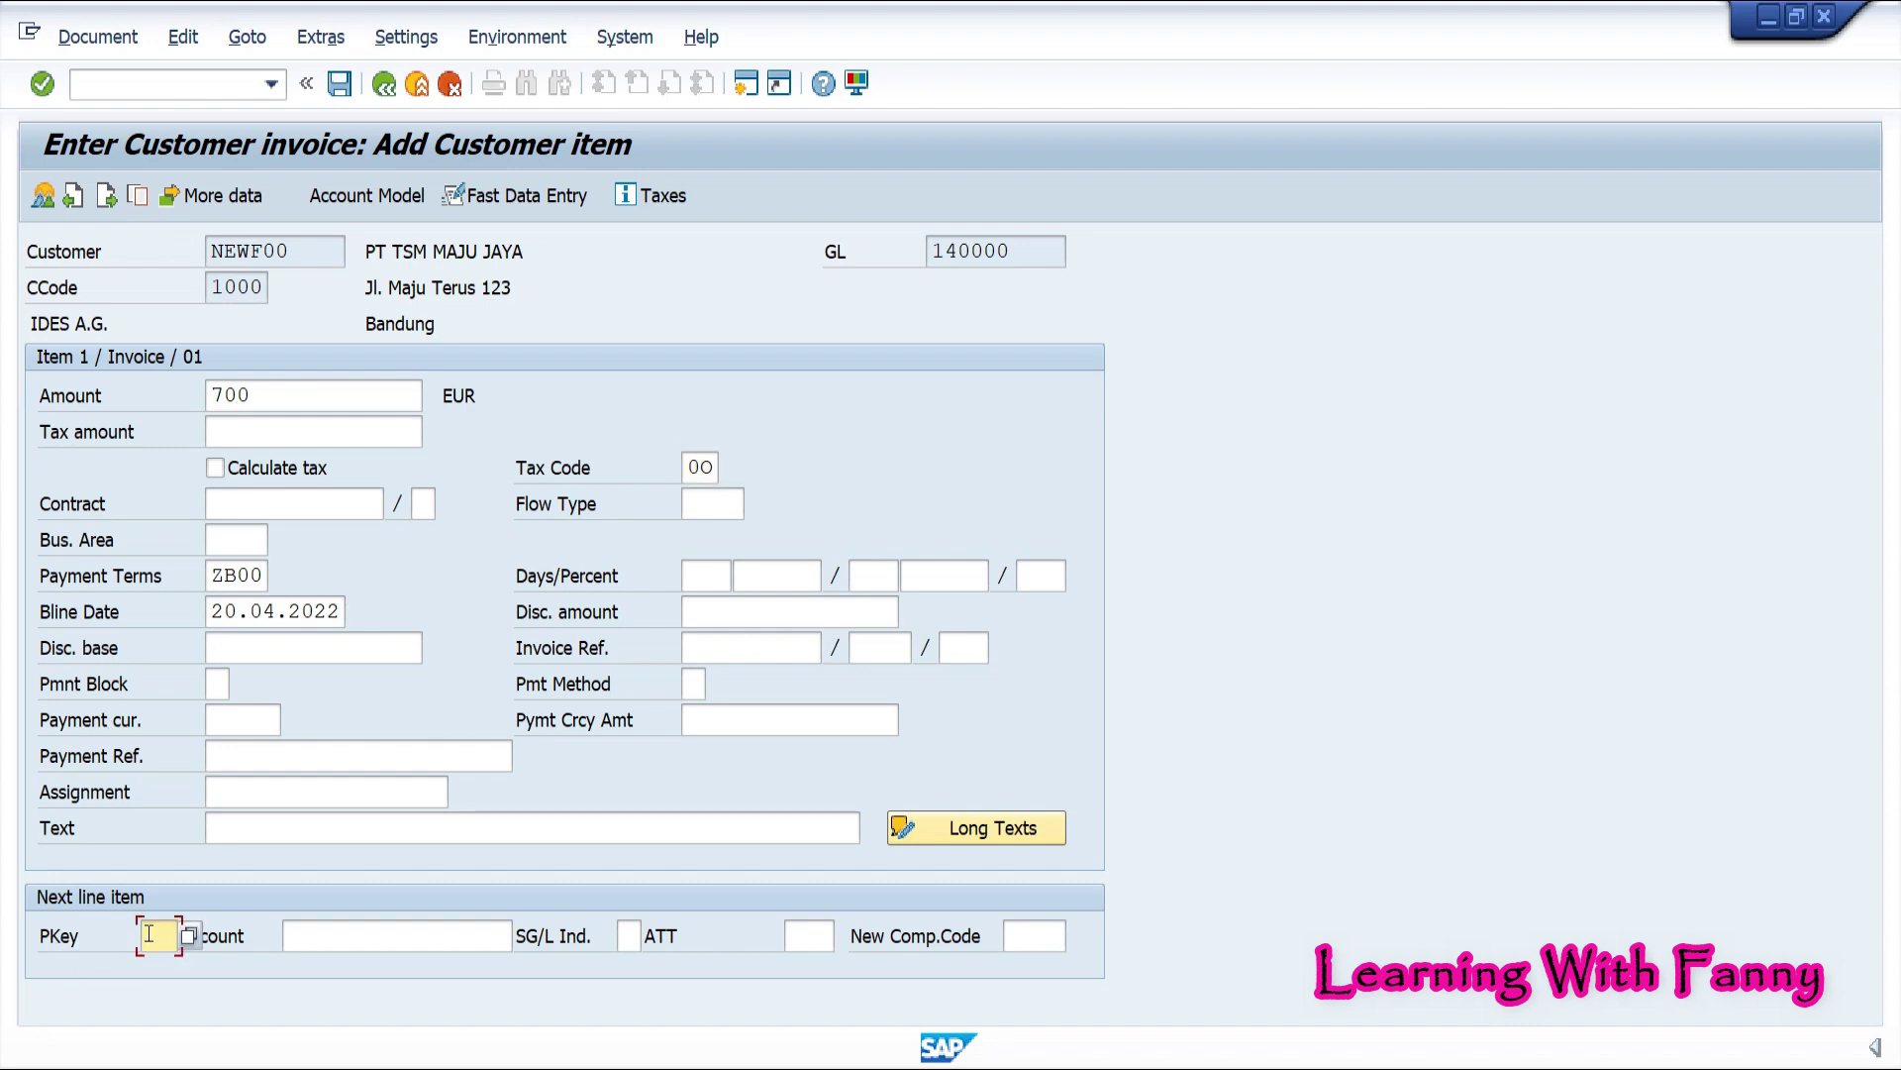
text(5)
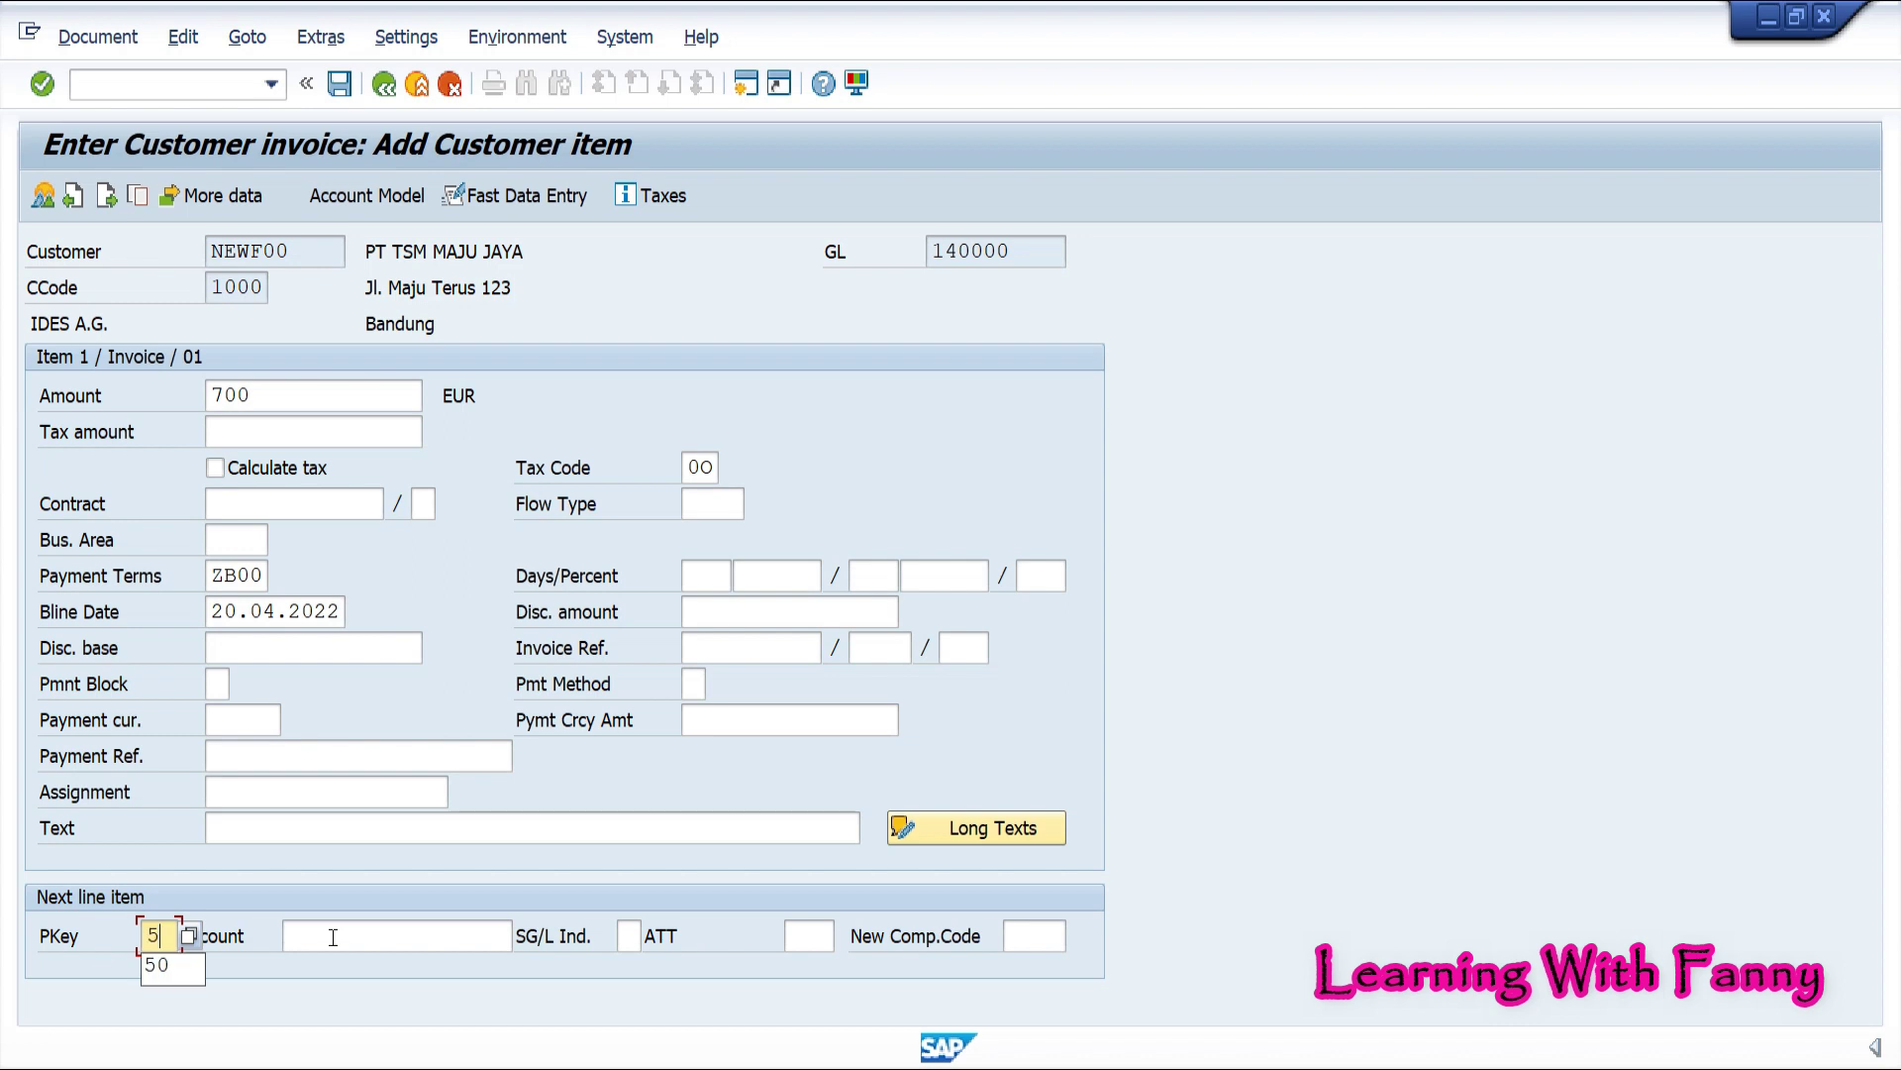
text(0)
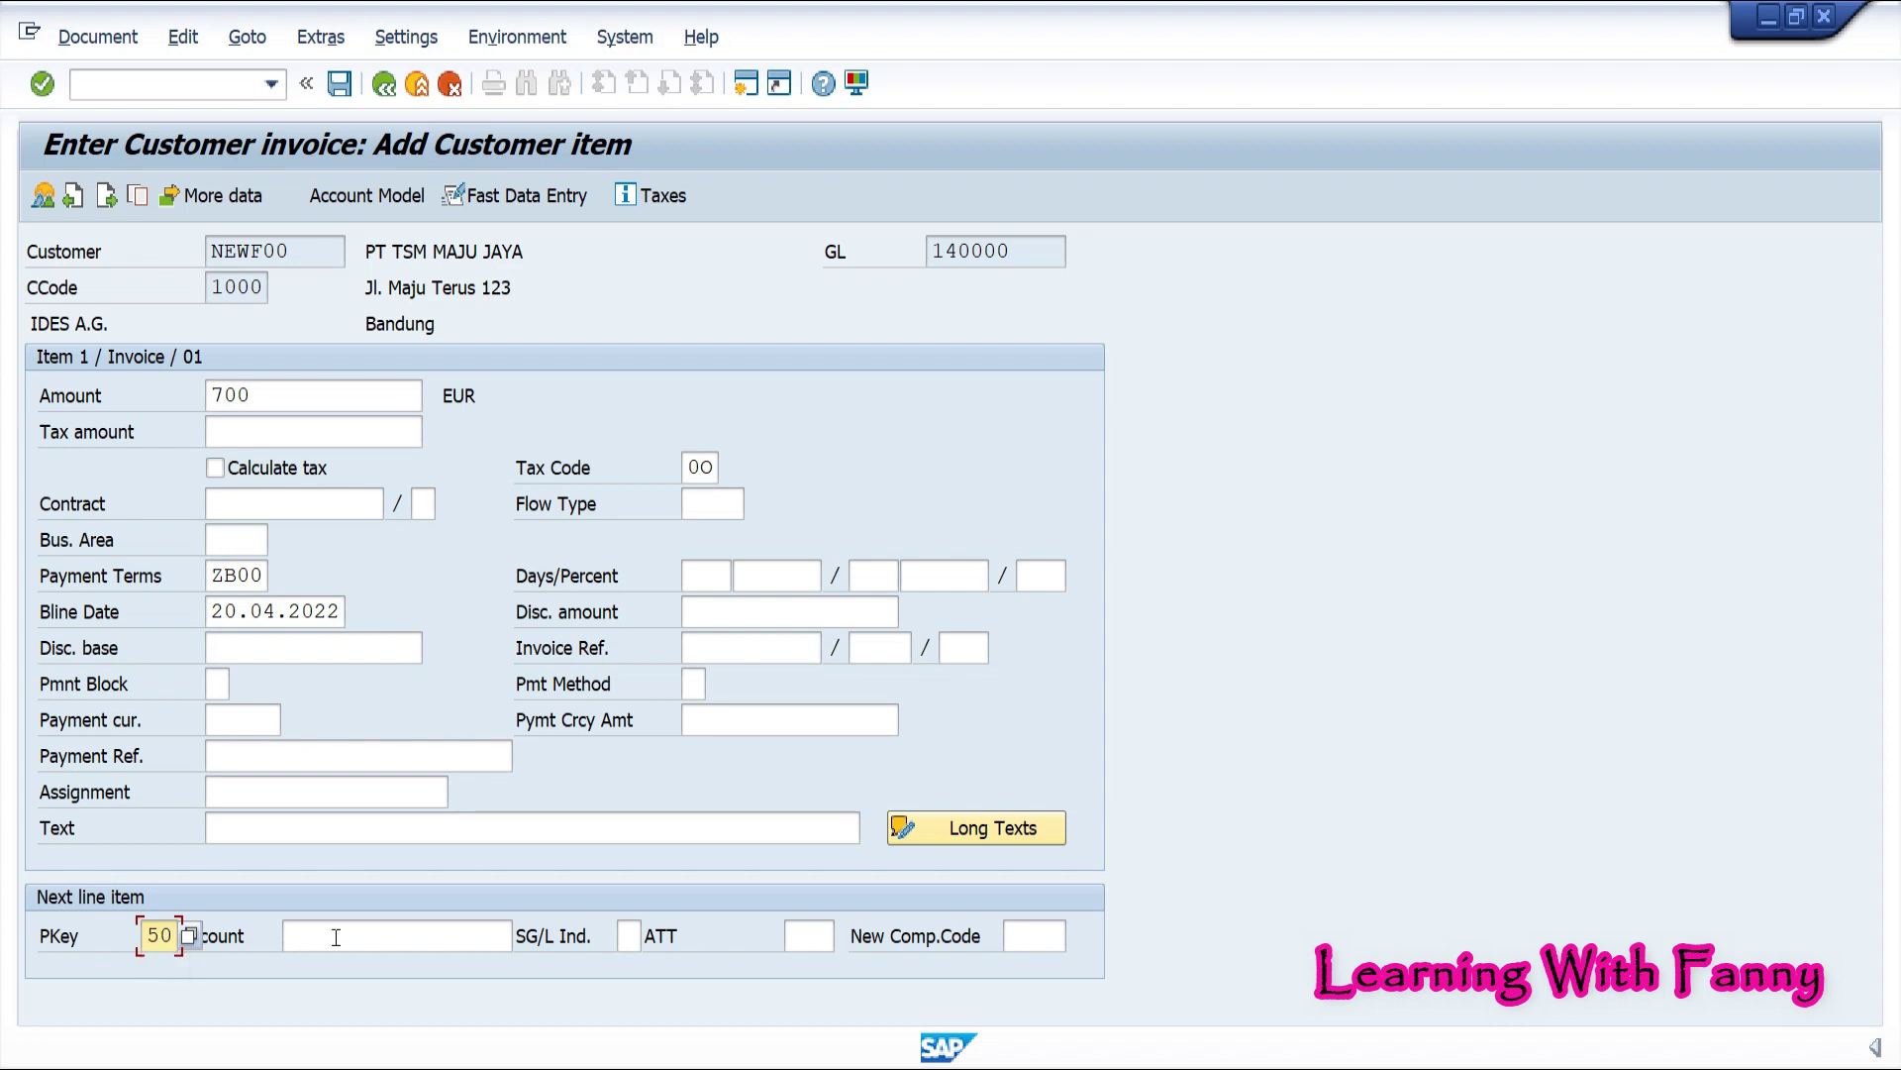
click(335, 937)
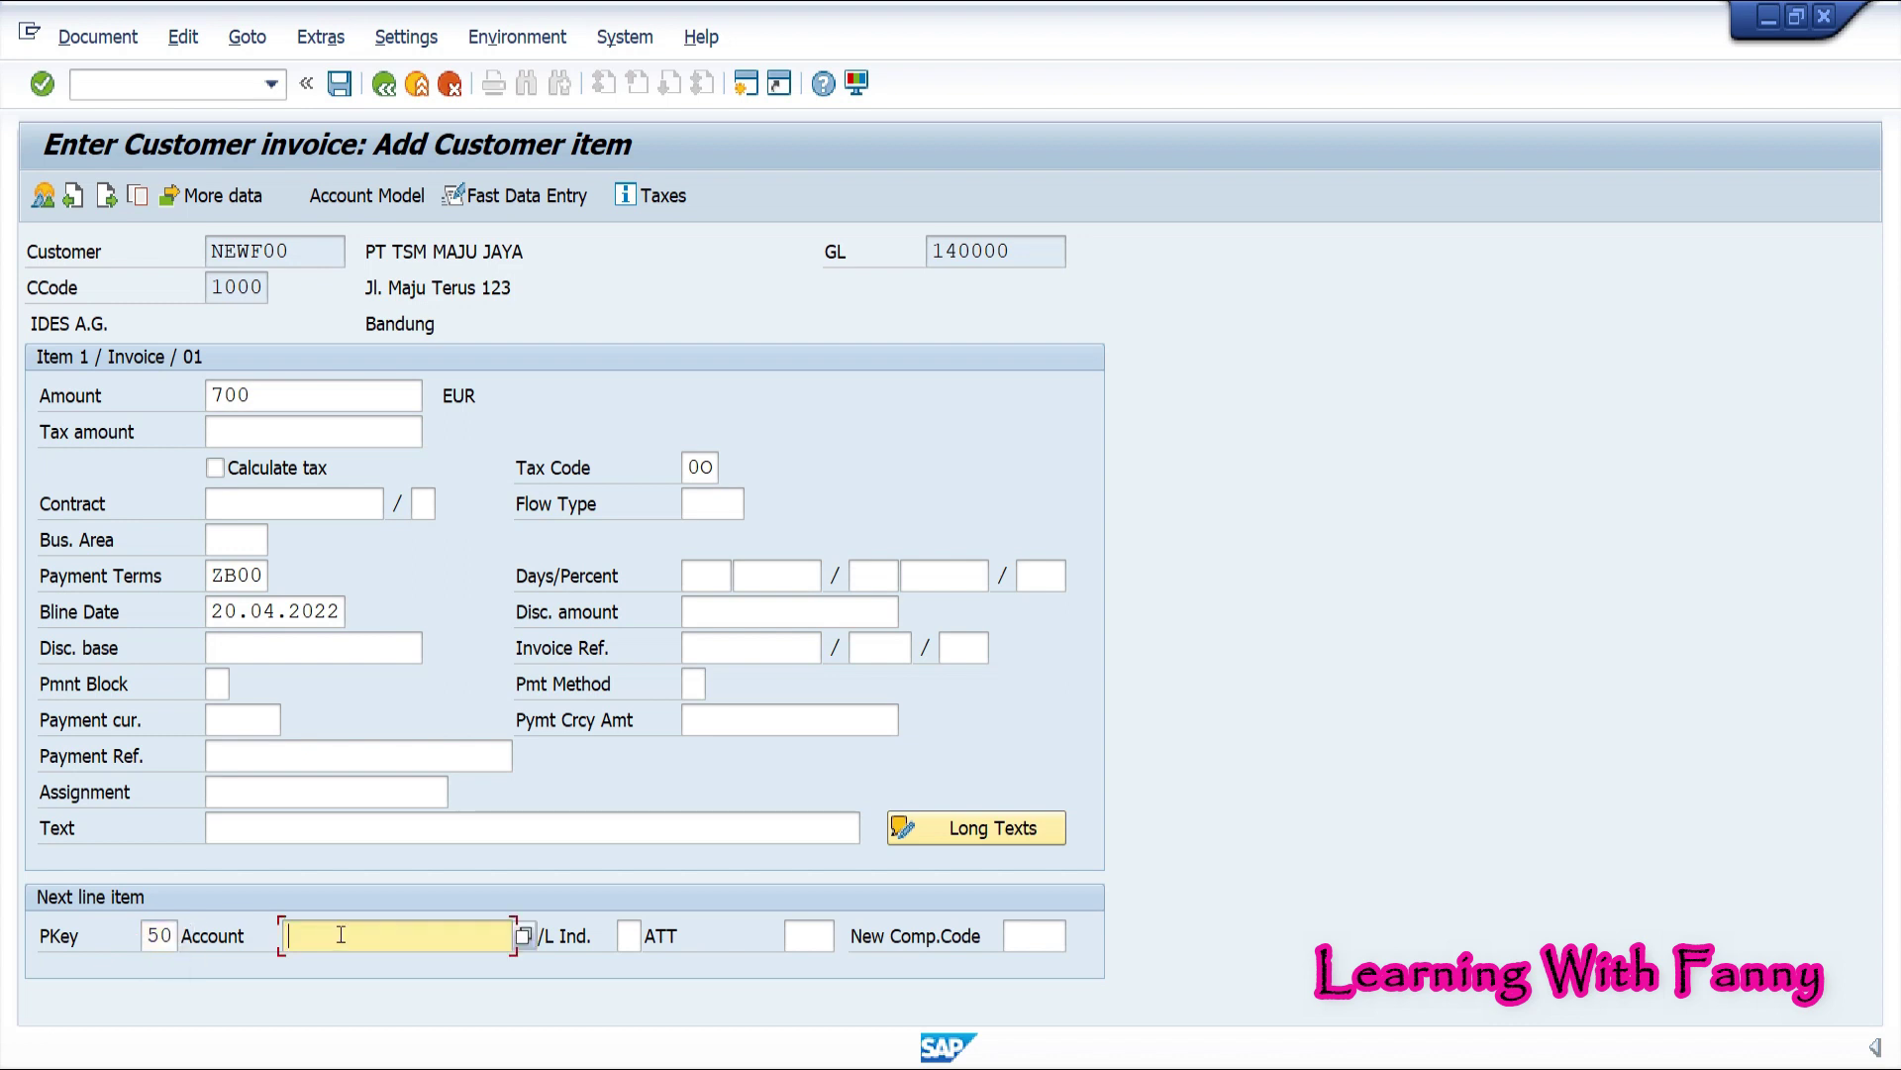
text(800200)
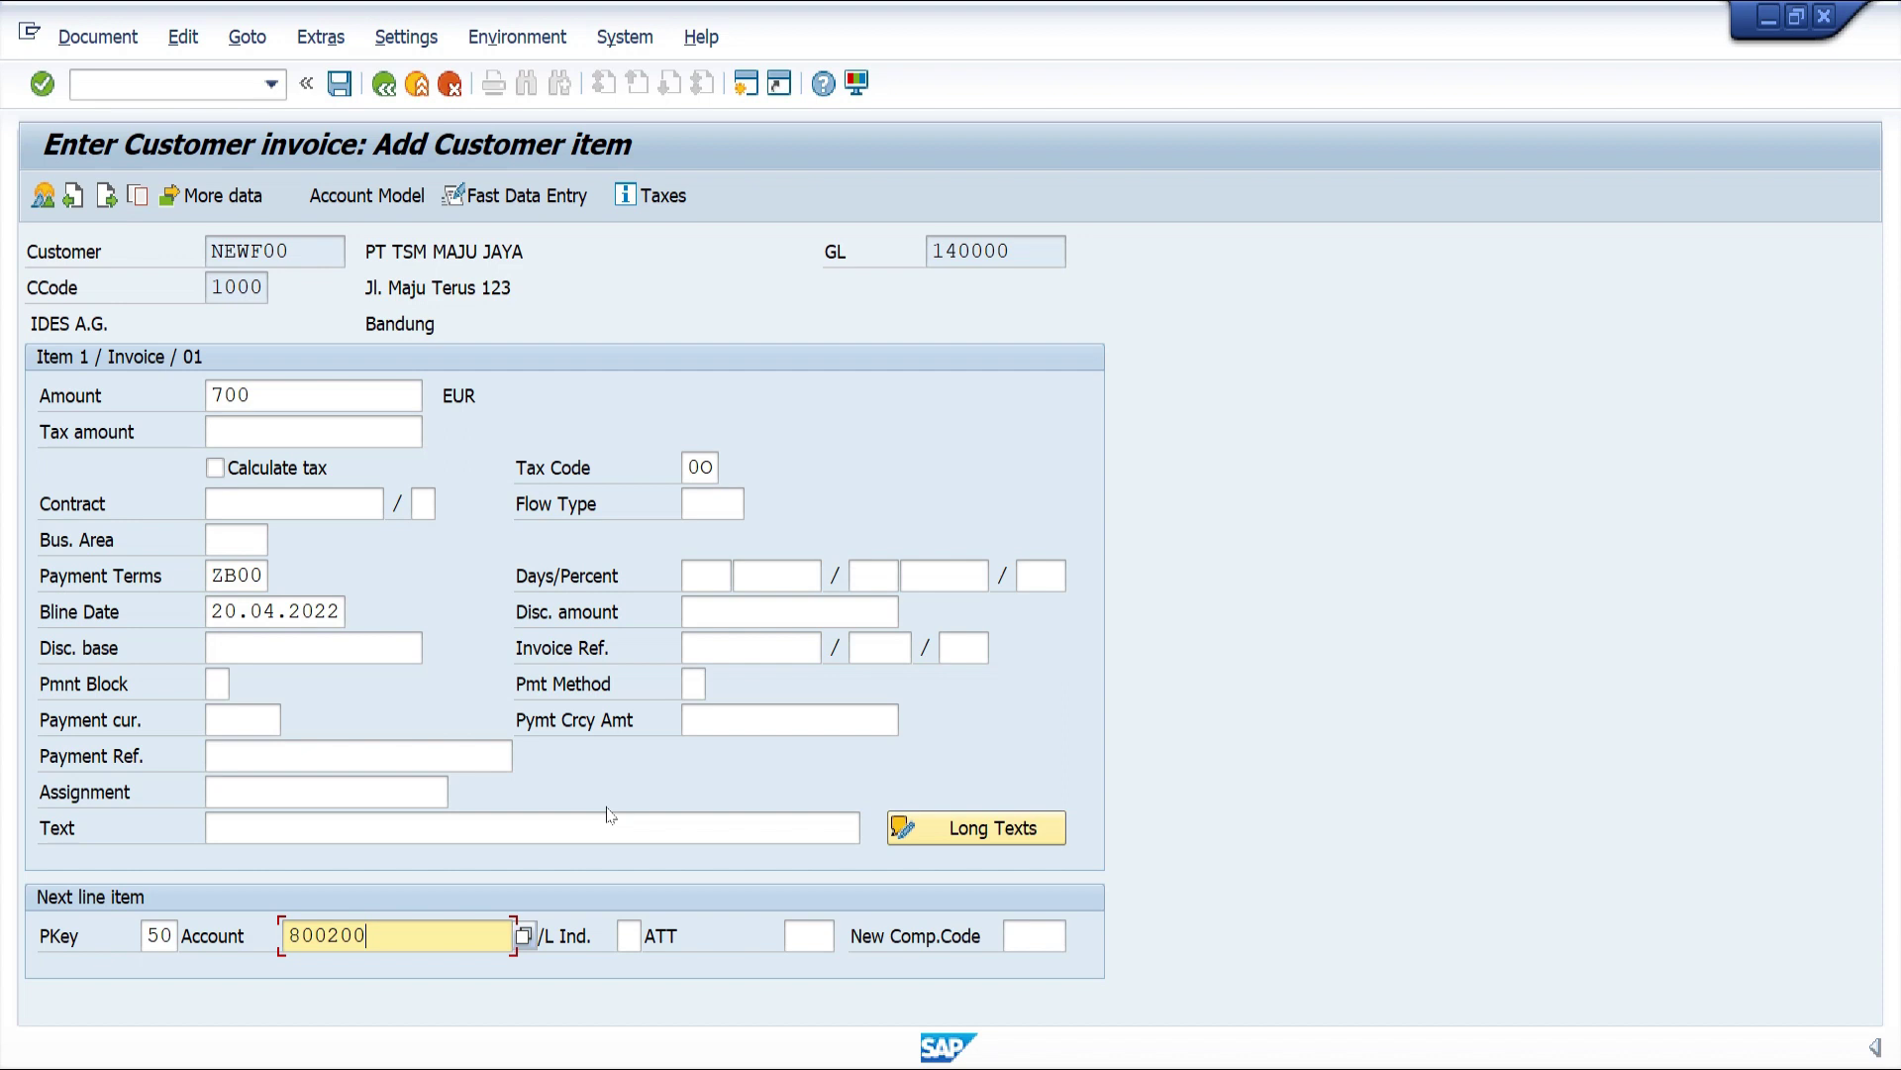
key(Return)
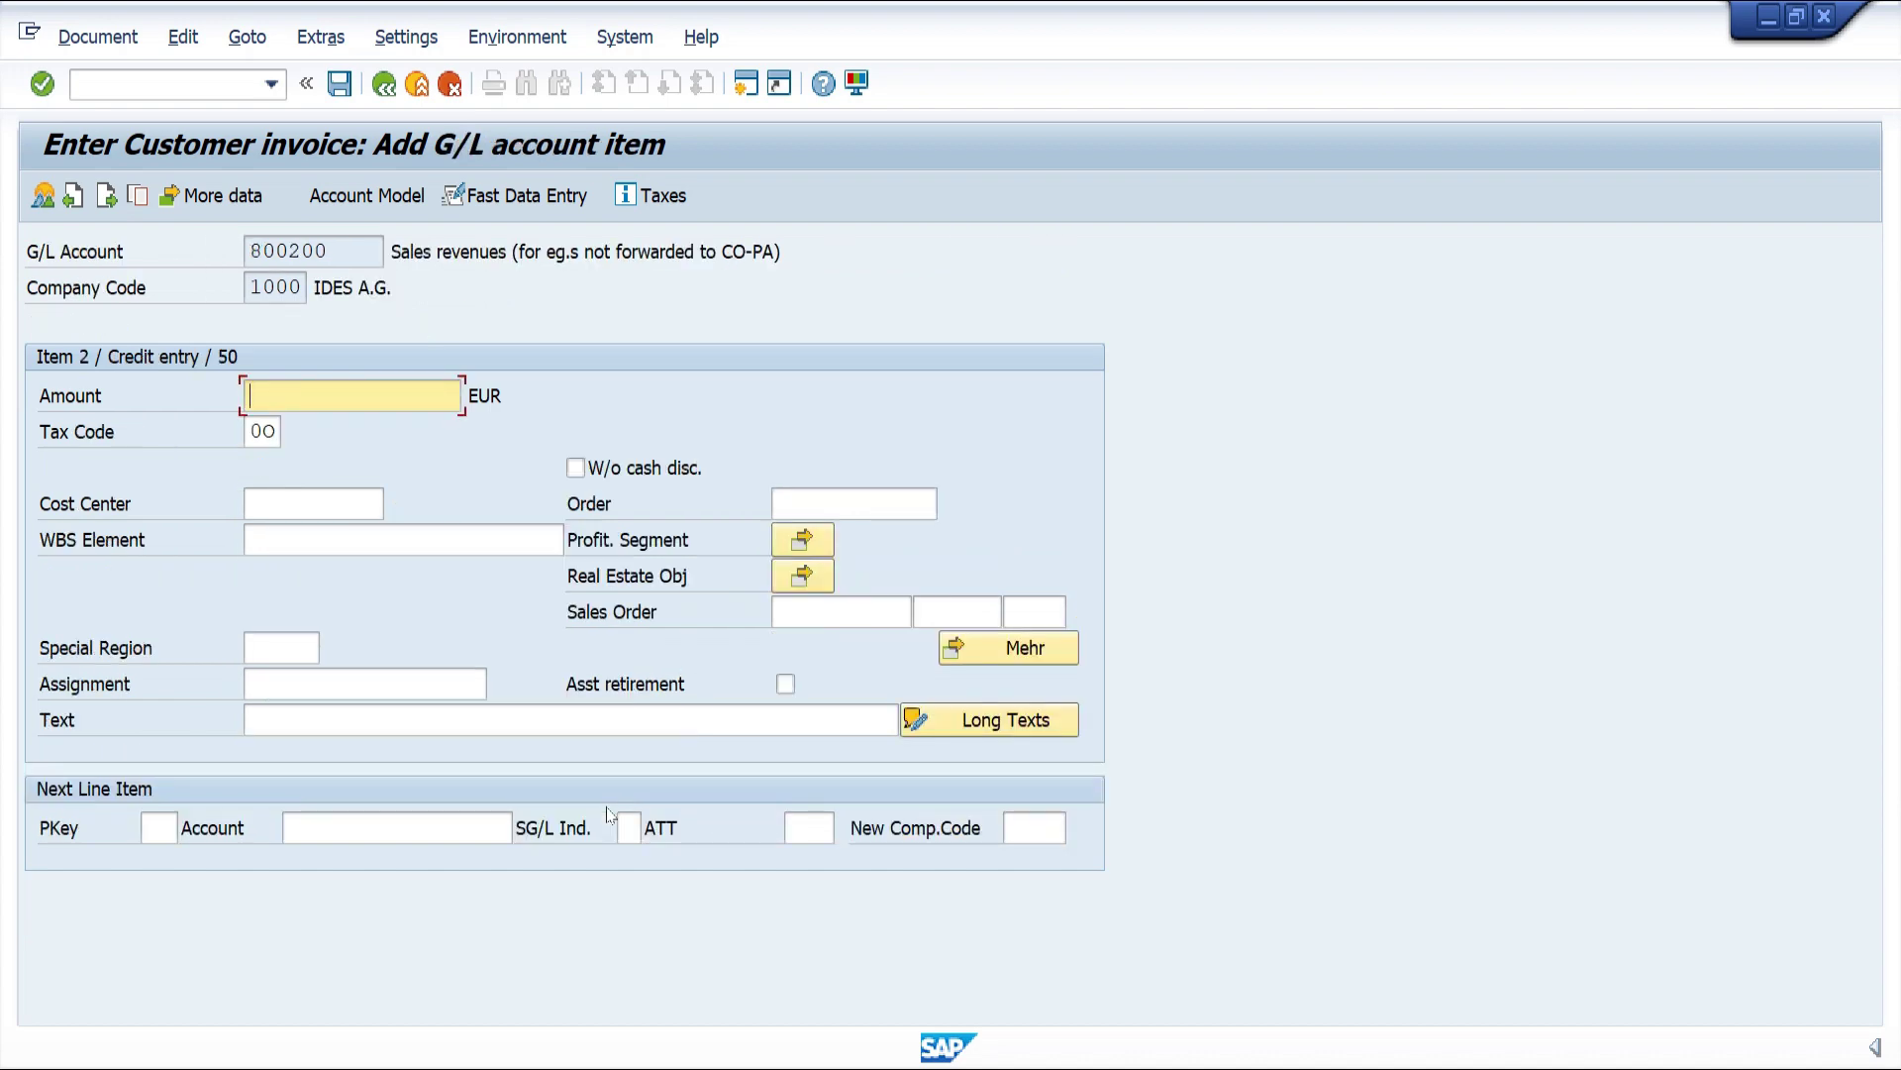
text(700)
Display the customer invoice's document overview and post the invoice
click(40, 205)
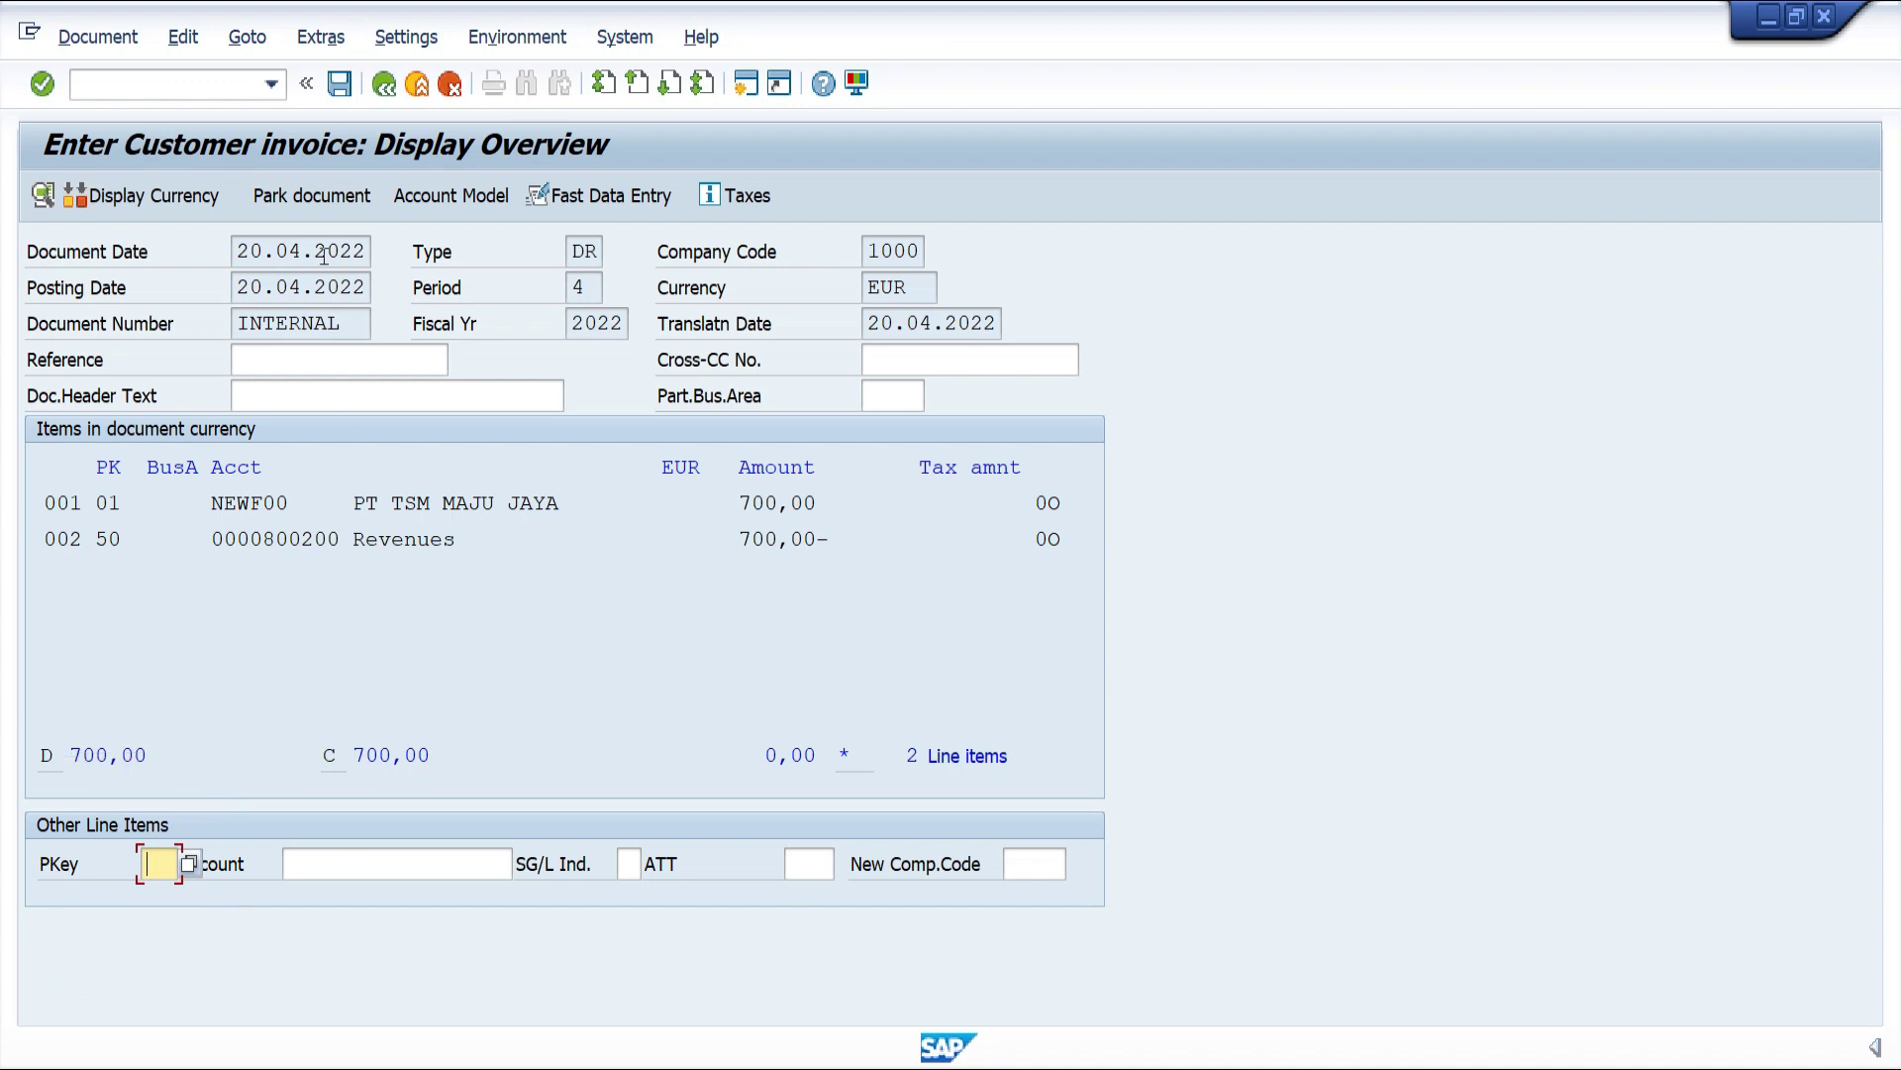
click(339, 87)
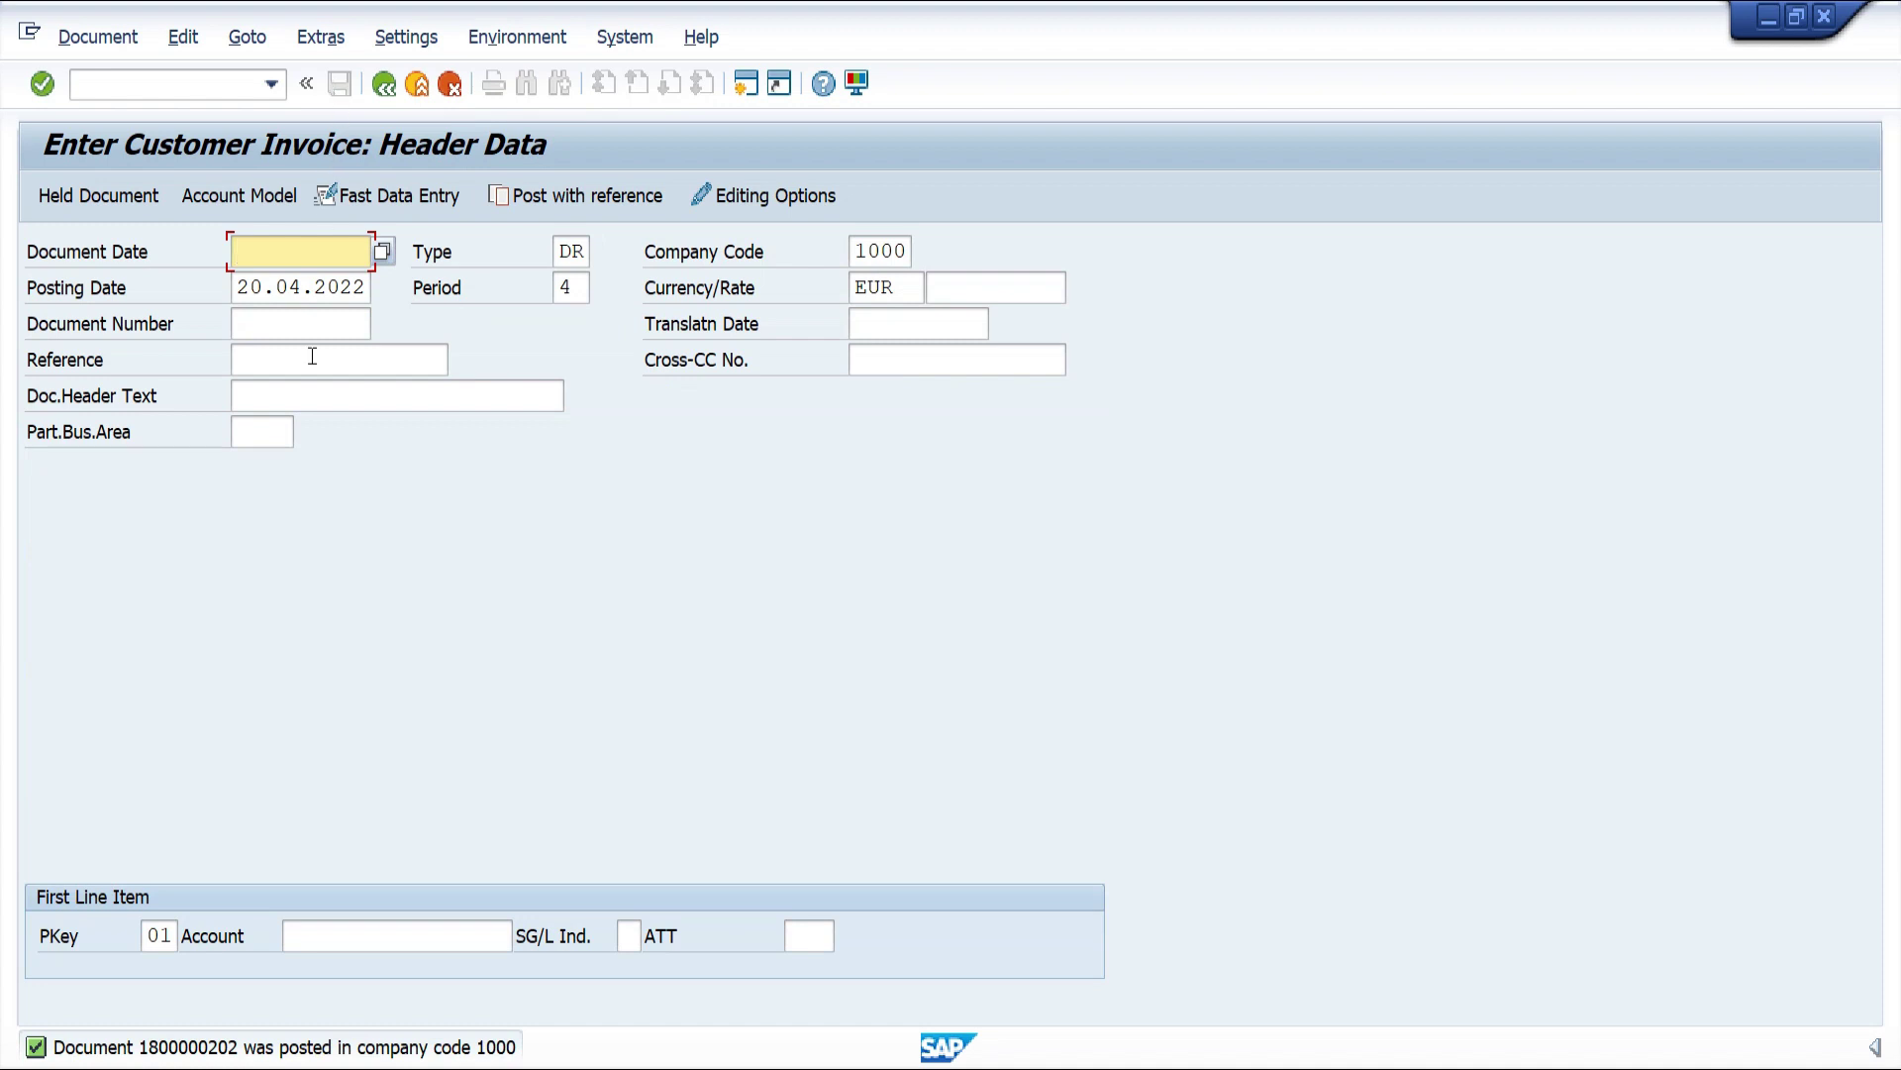
Copy the posted document number from the message details into the sticky note for Ex 13 Task 4 and close the details
double_click(257, 1048)
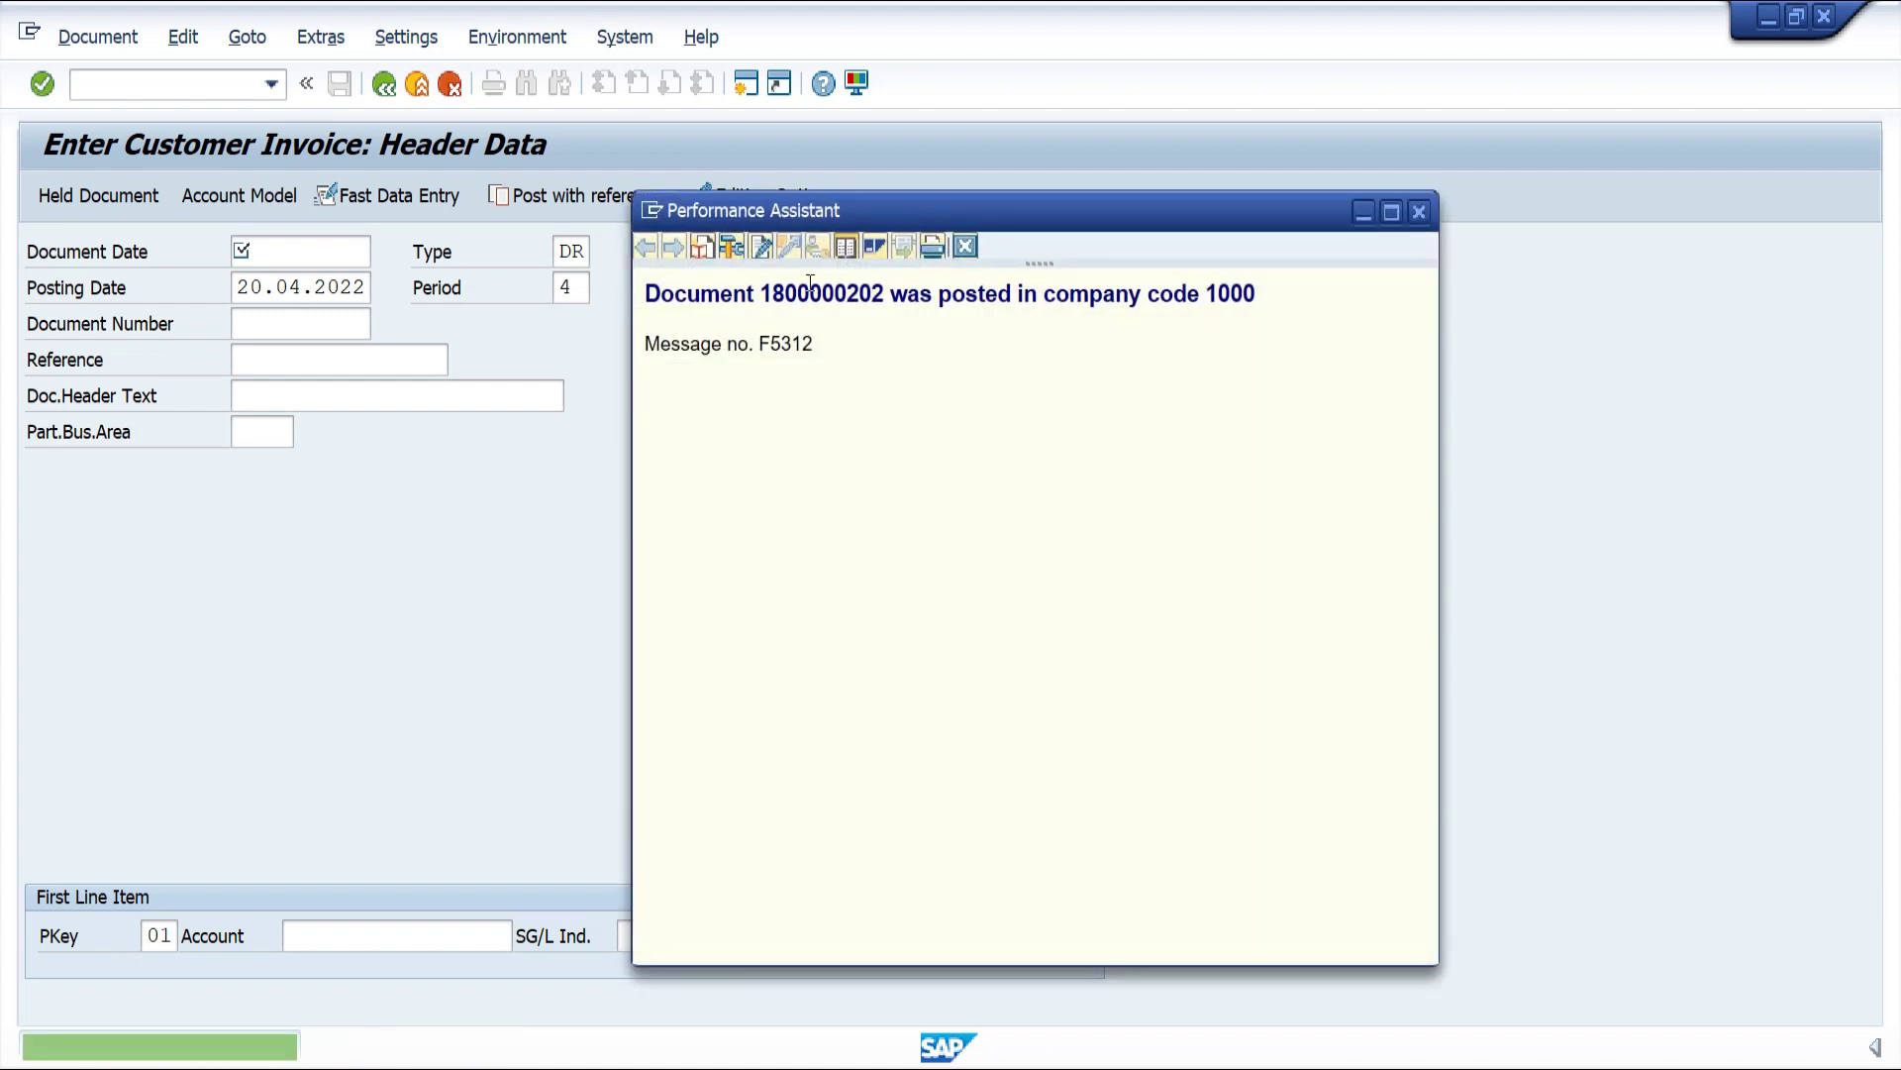
drag(767, 290, 884, 293)
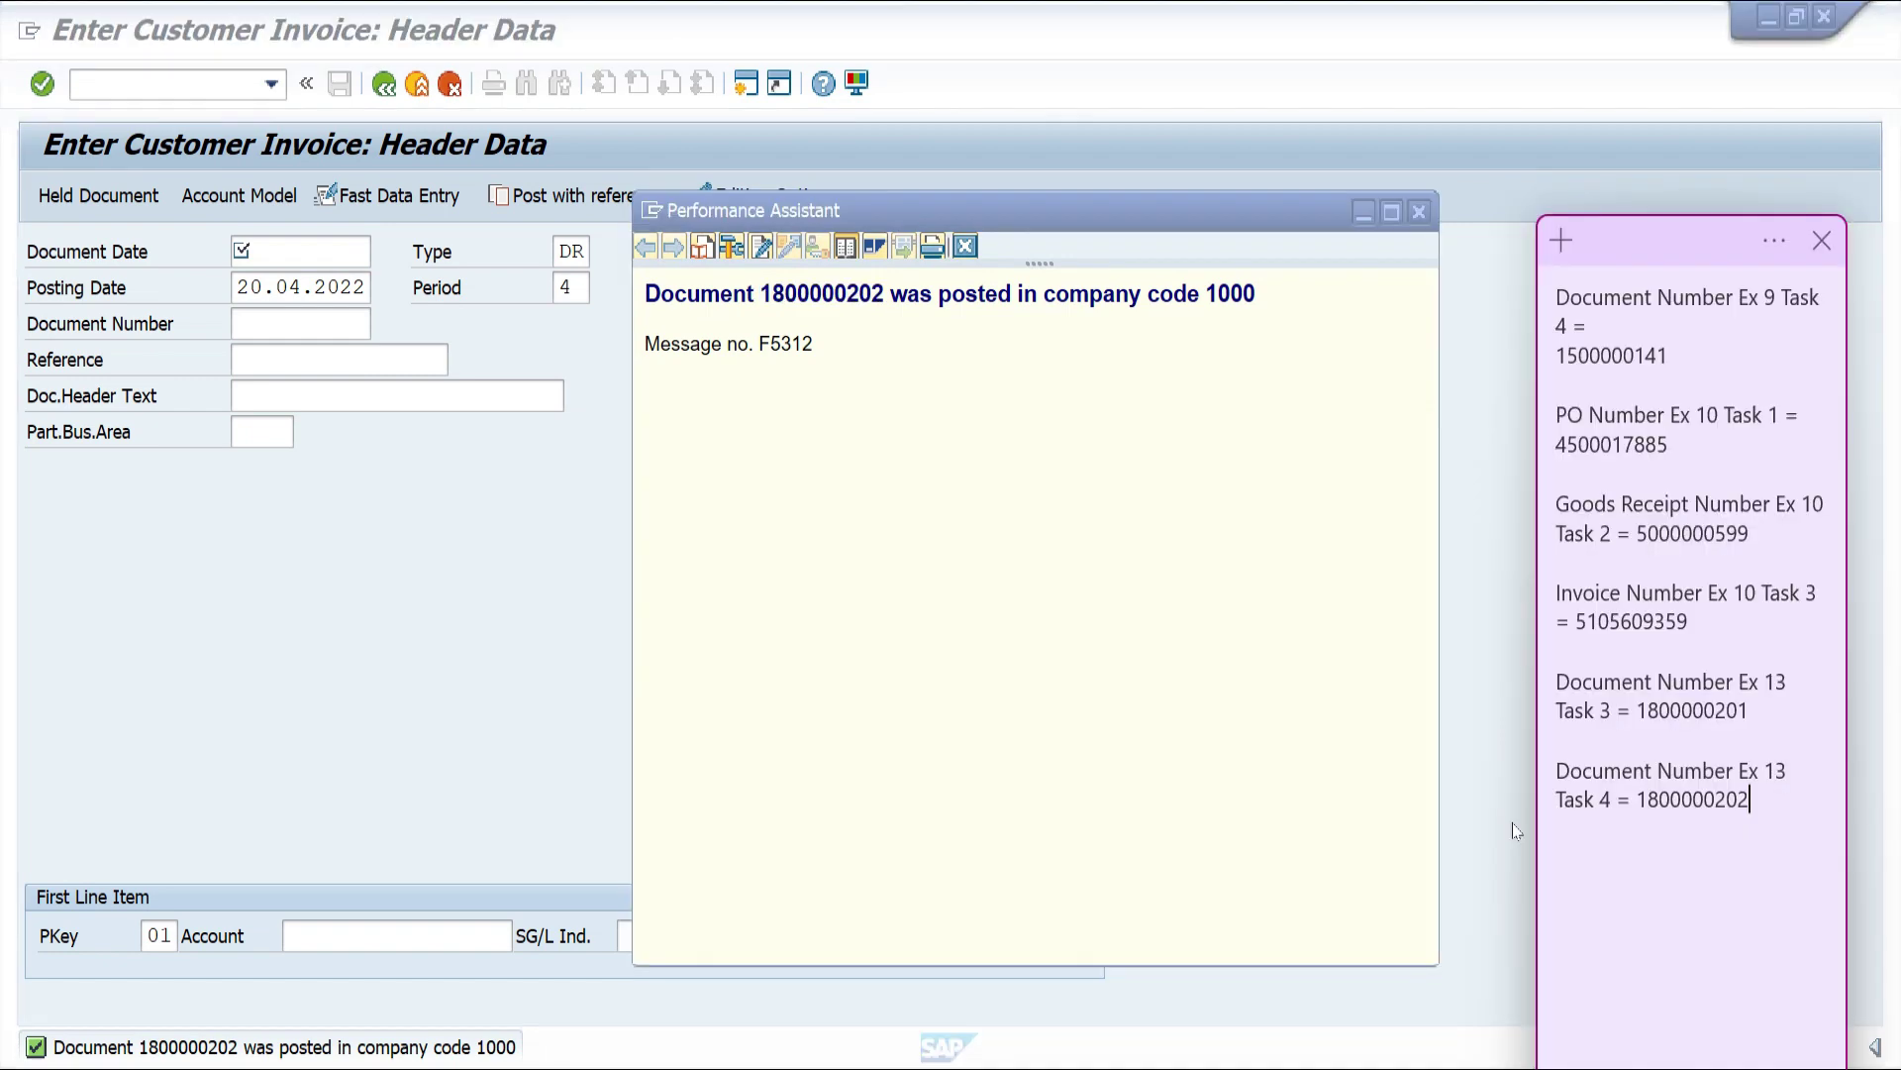
click(1414, 215)
Exit the F-22 transaction with /n to go back to SAP Easy Access
click(198, 93)
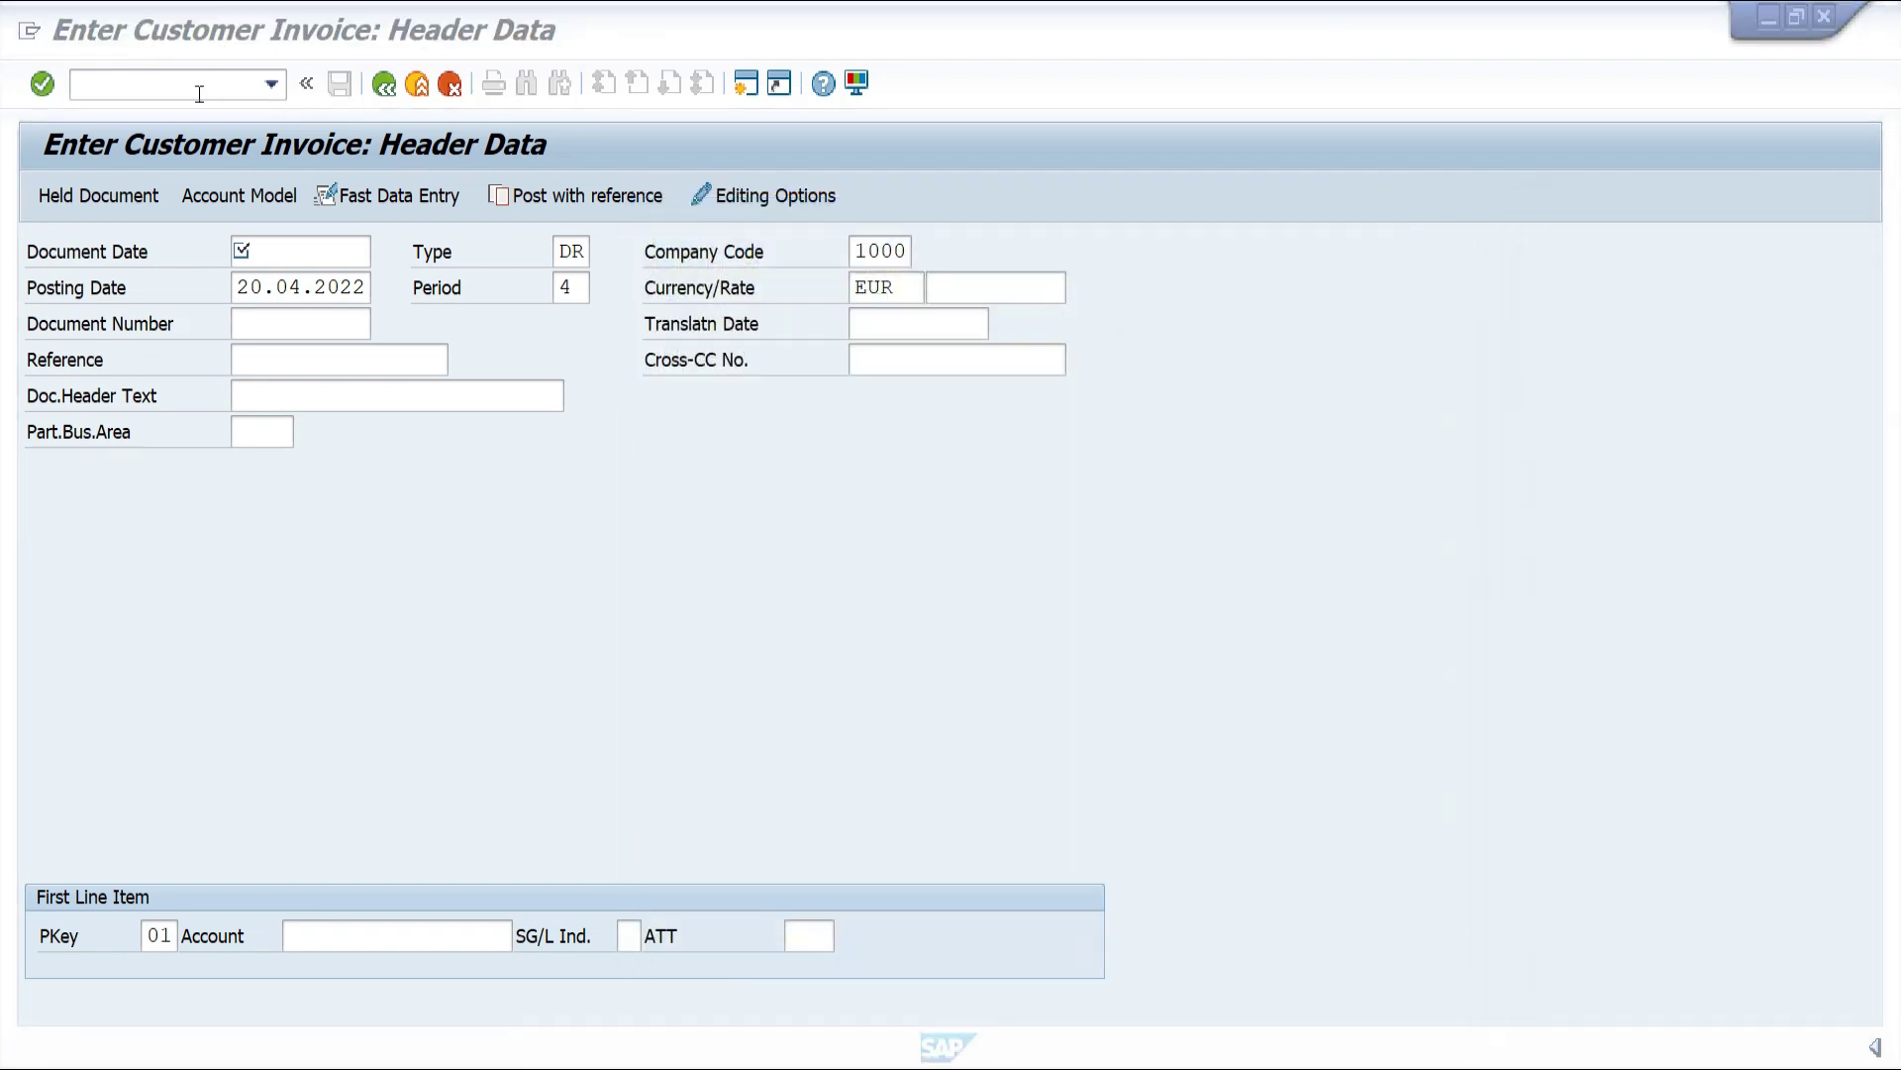
text(/n)
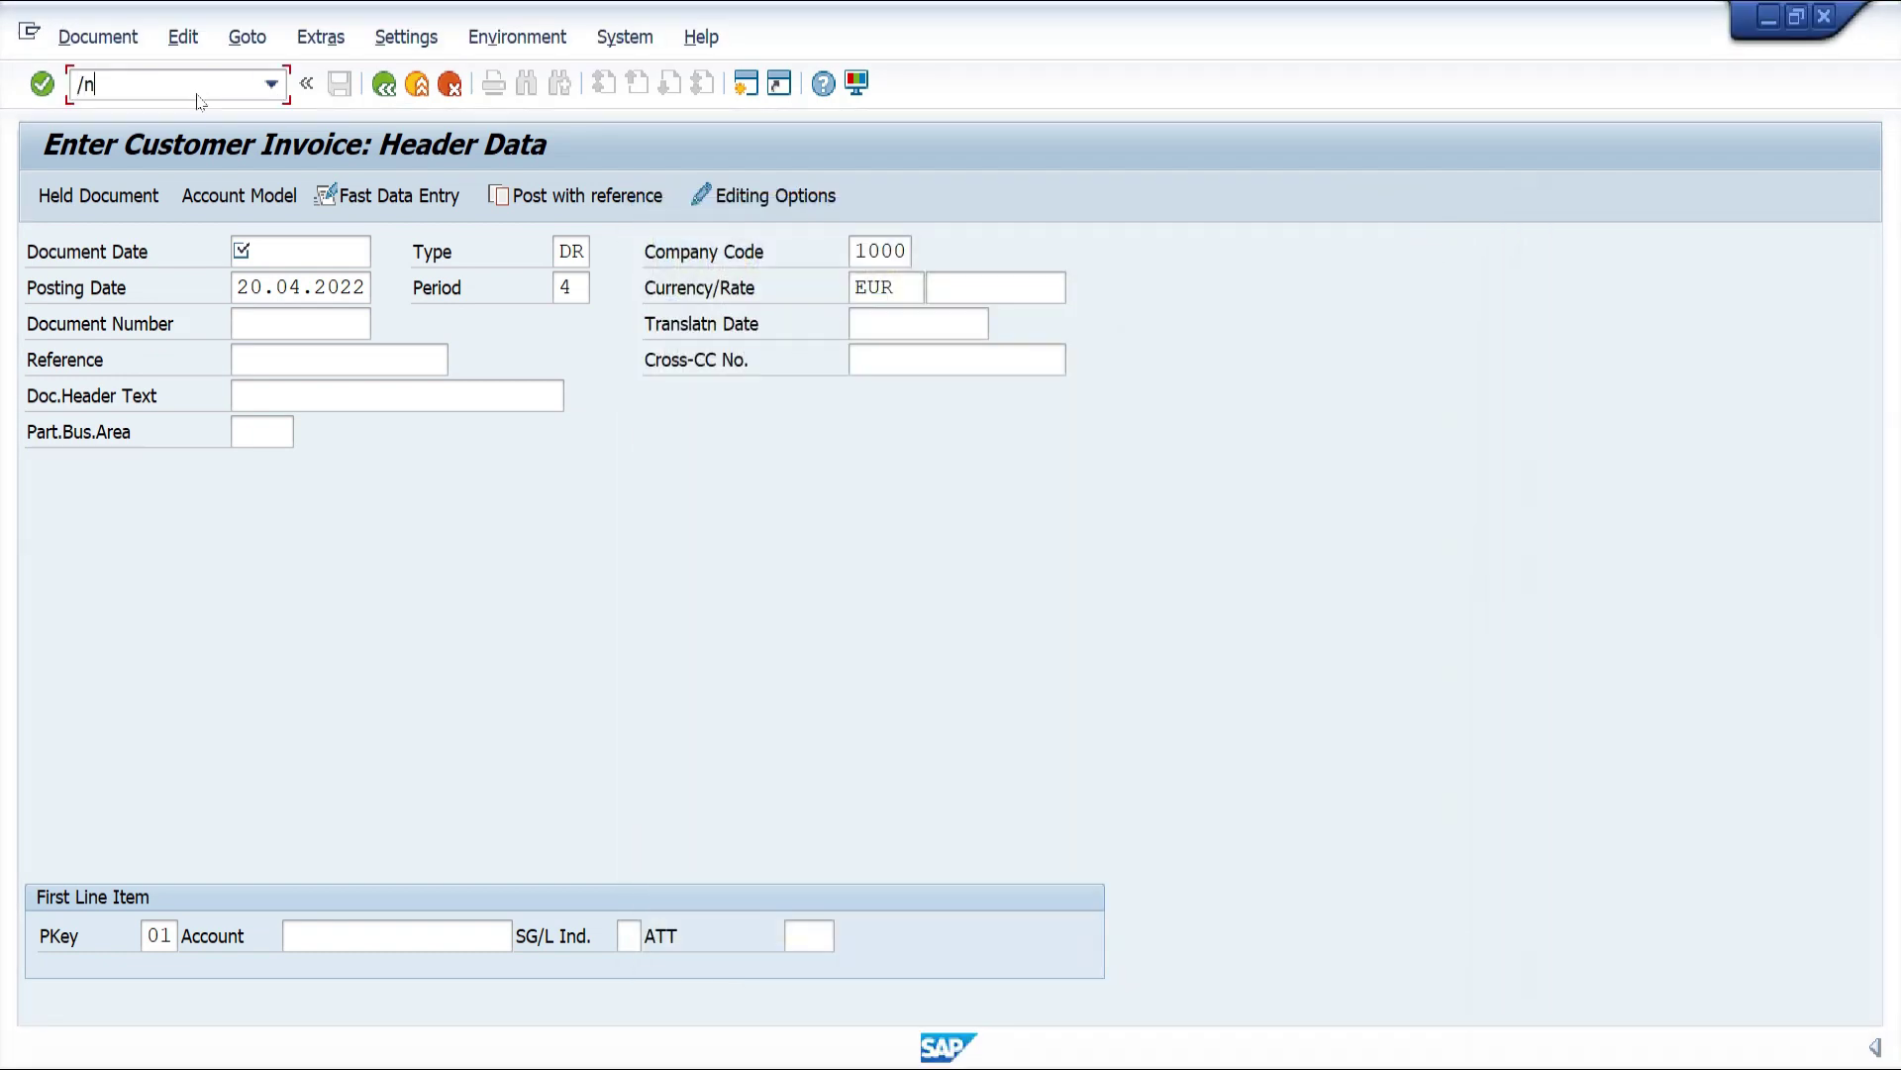
key(Return)
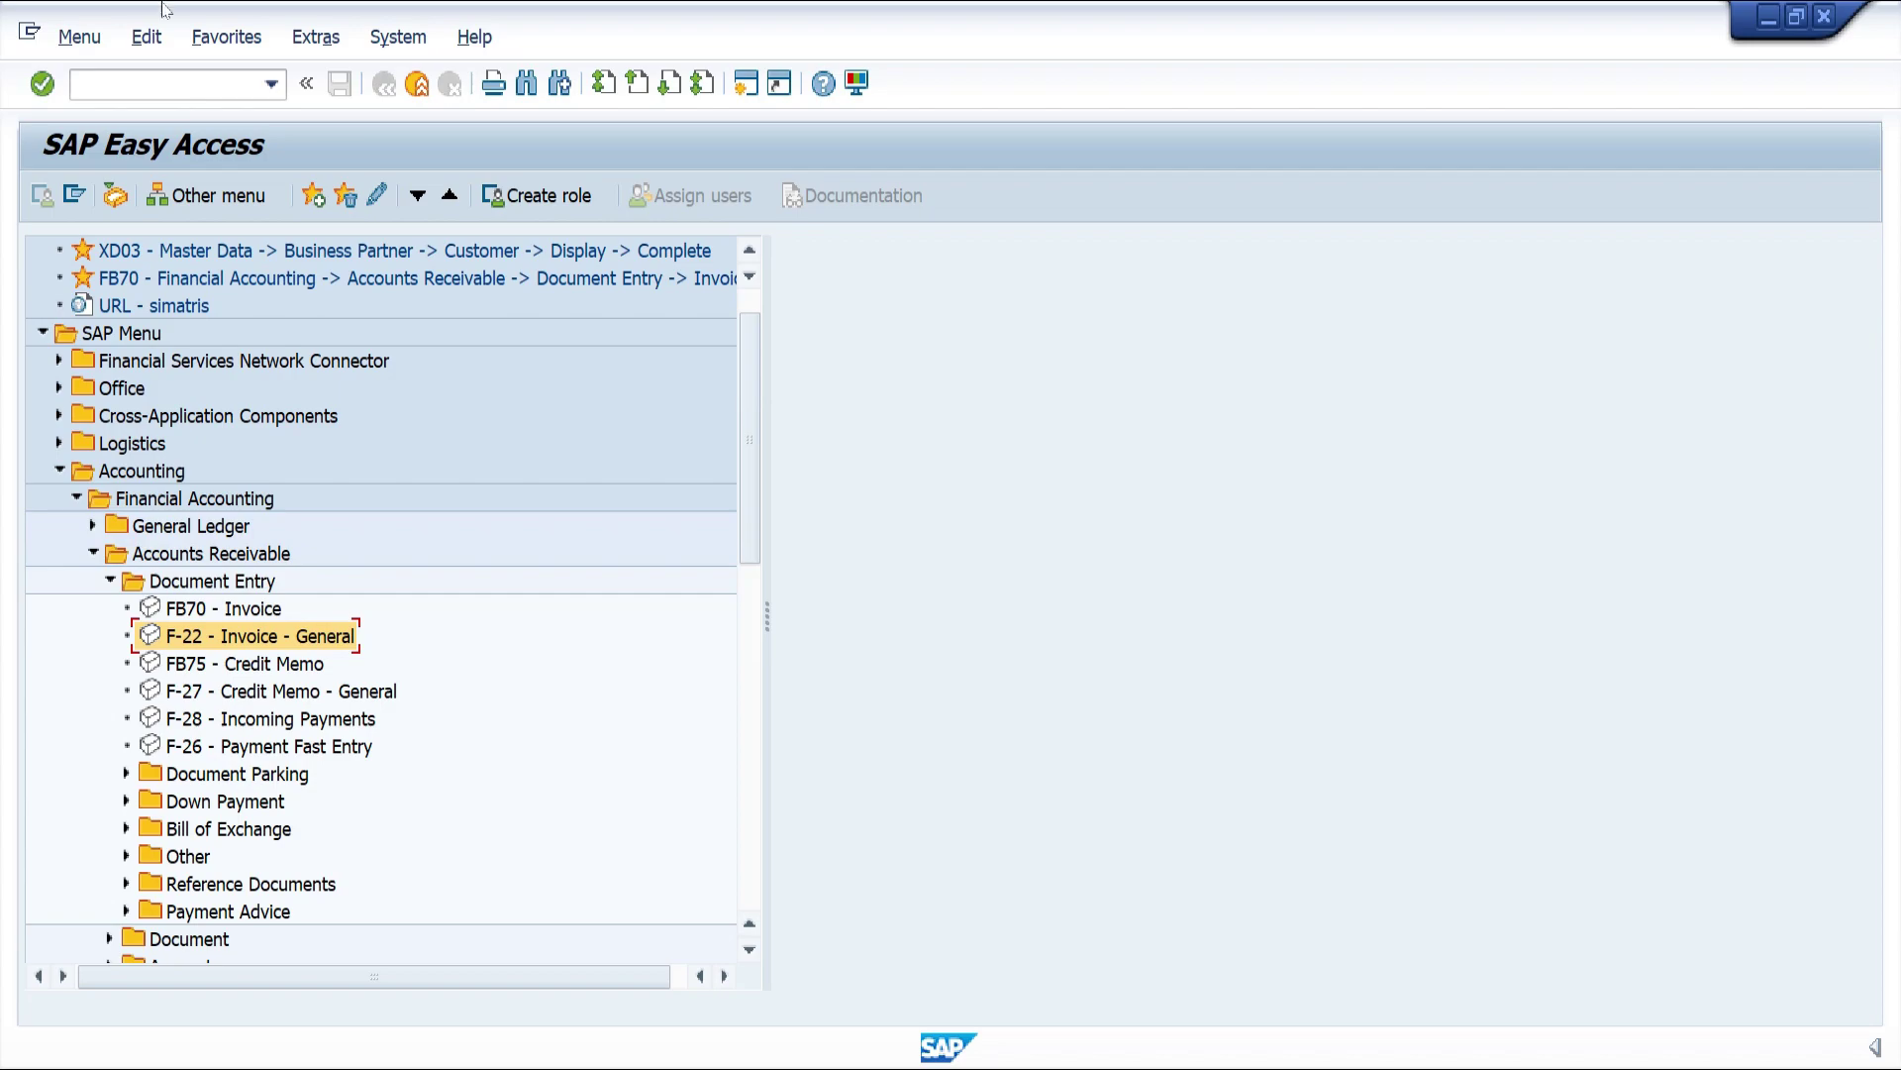
Read the Task 5 instructions on the incoming payment with difference in the exercise PDF, and return to SAP
key(alt+Tab)
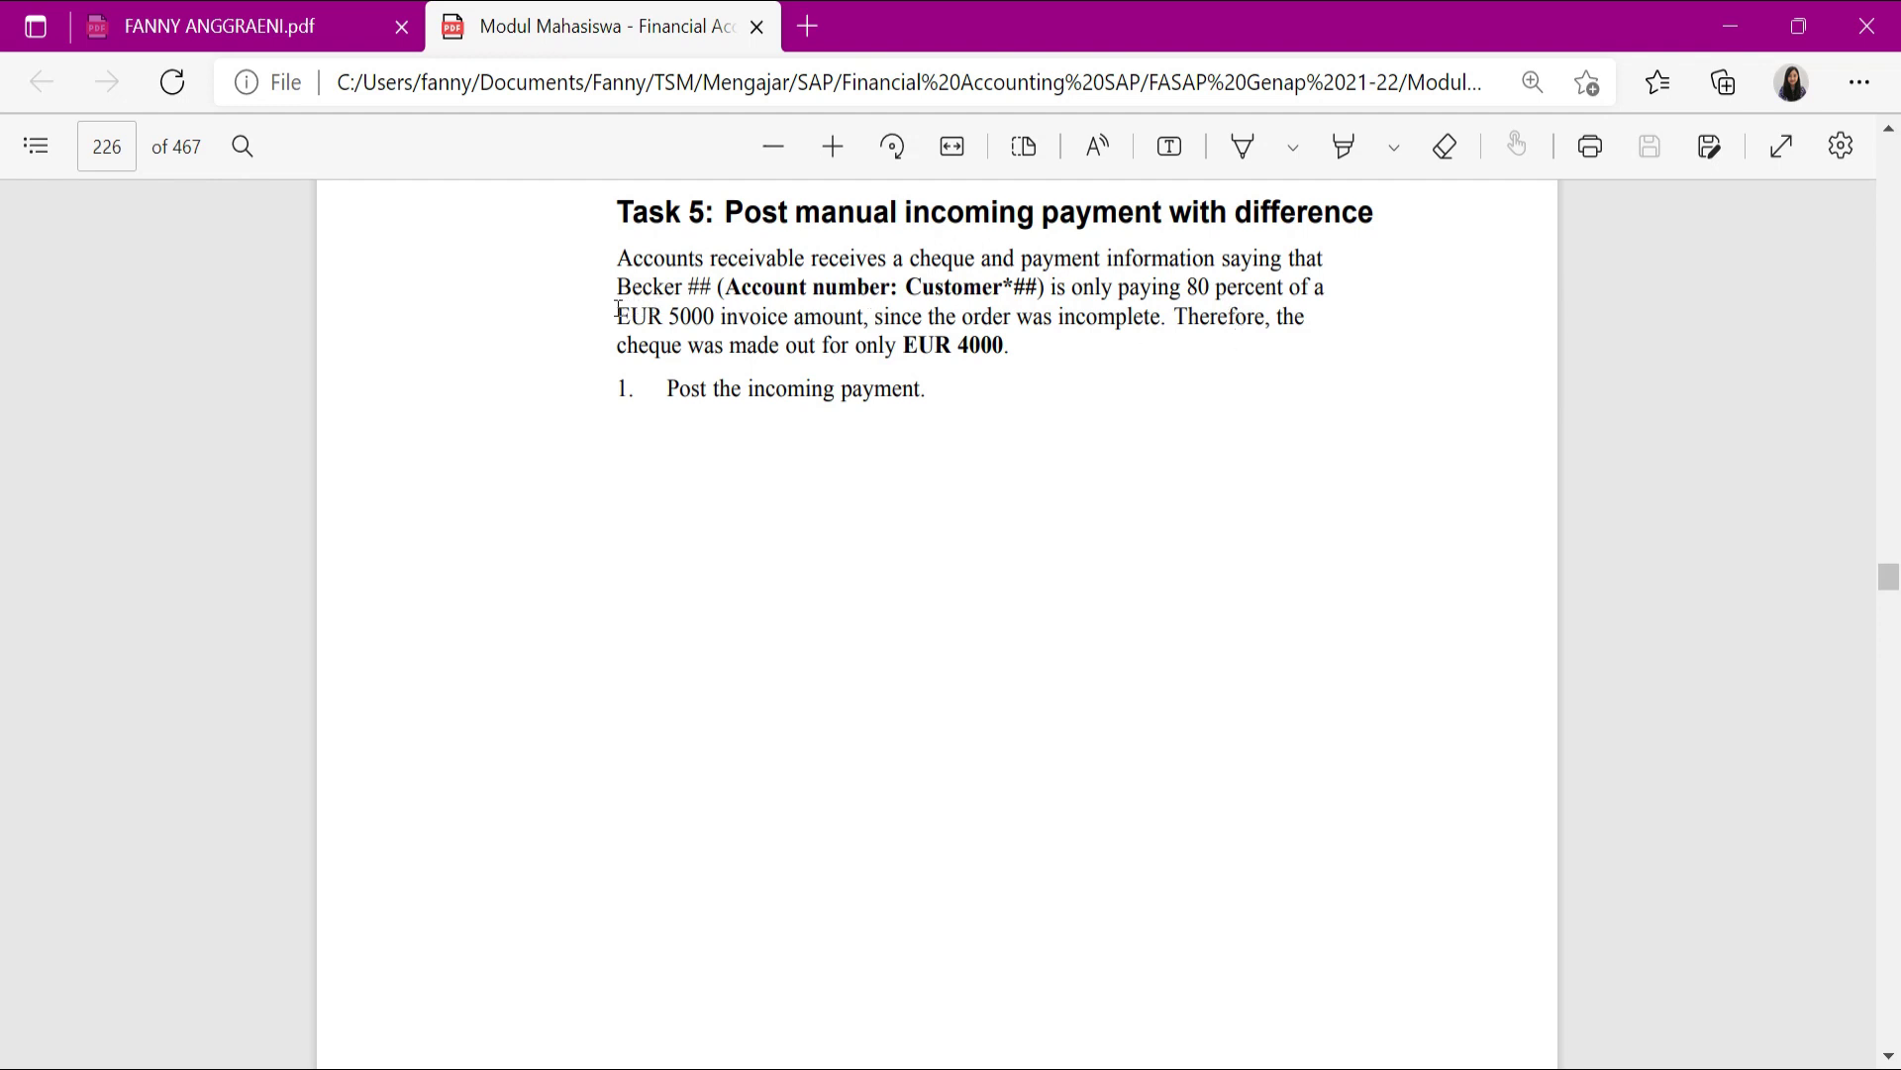
drag(618, 310, 717, 318)
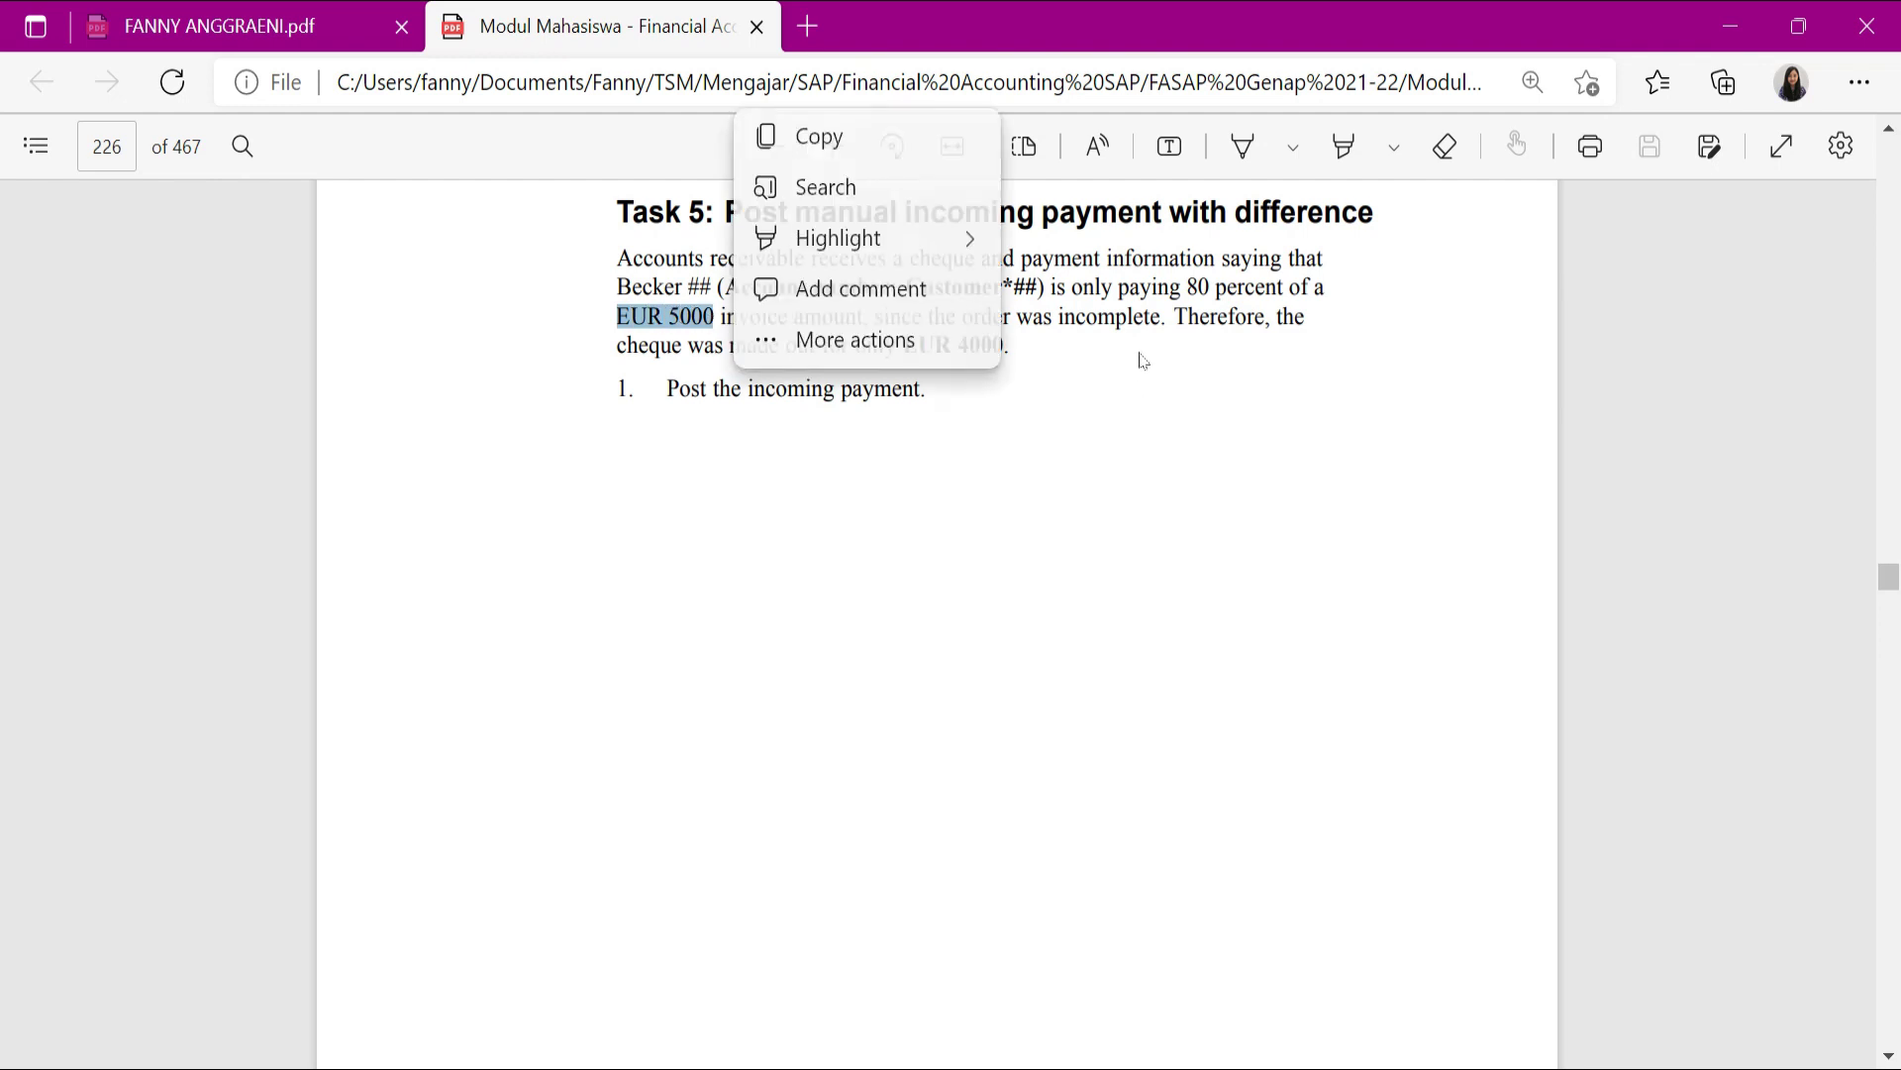
click(1194, 290)
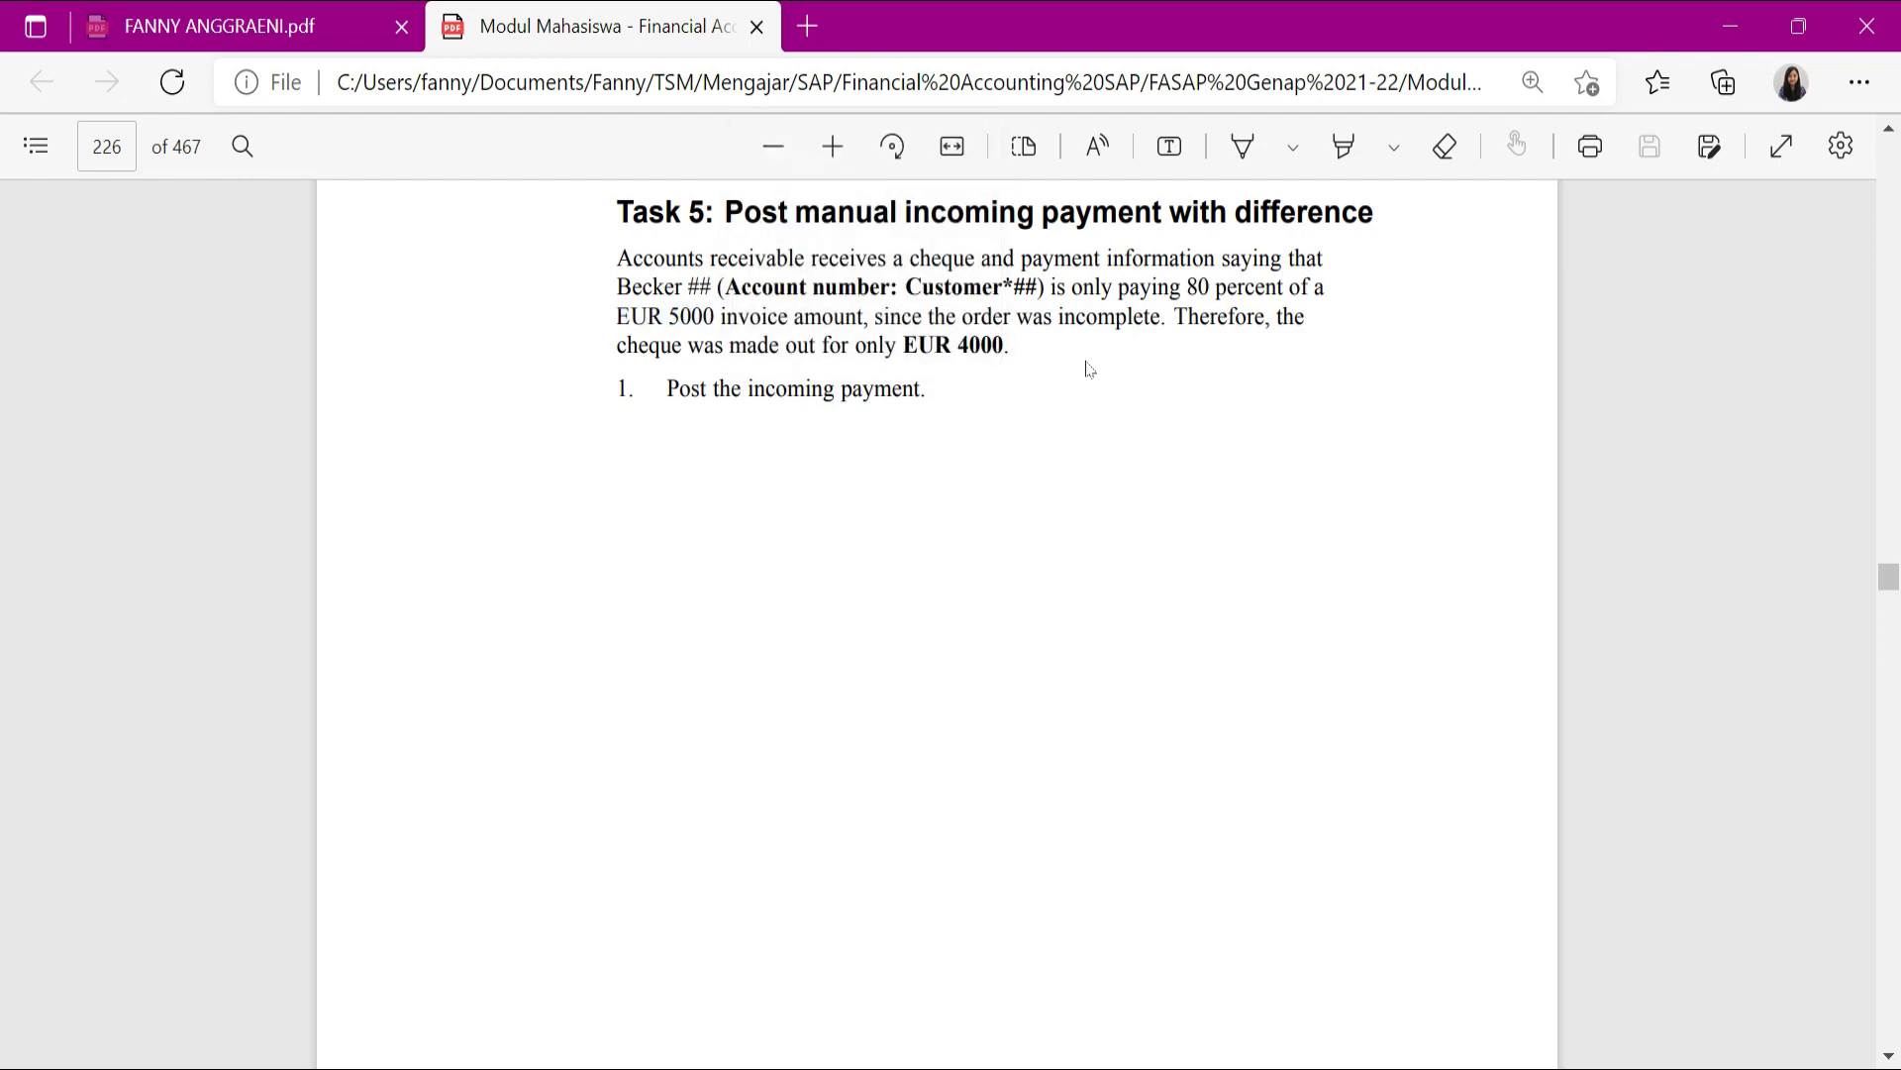
drag(1012, 347, 901, 347)
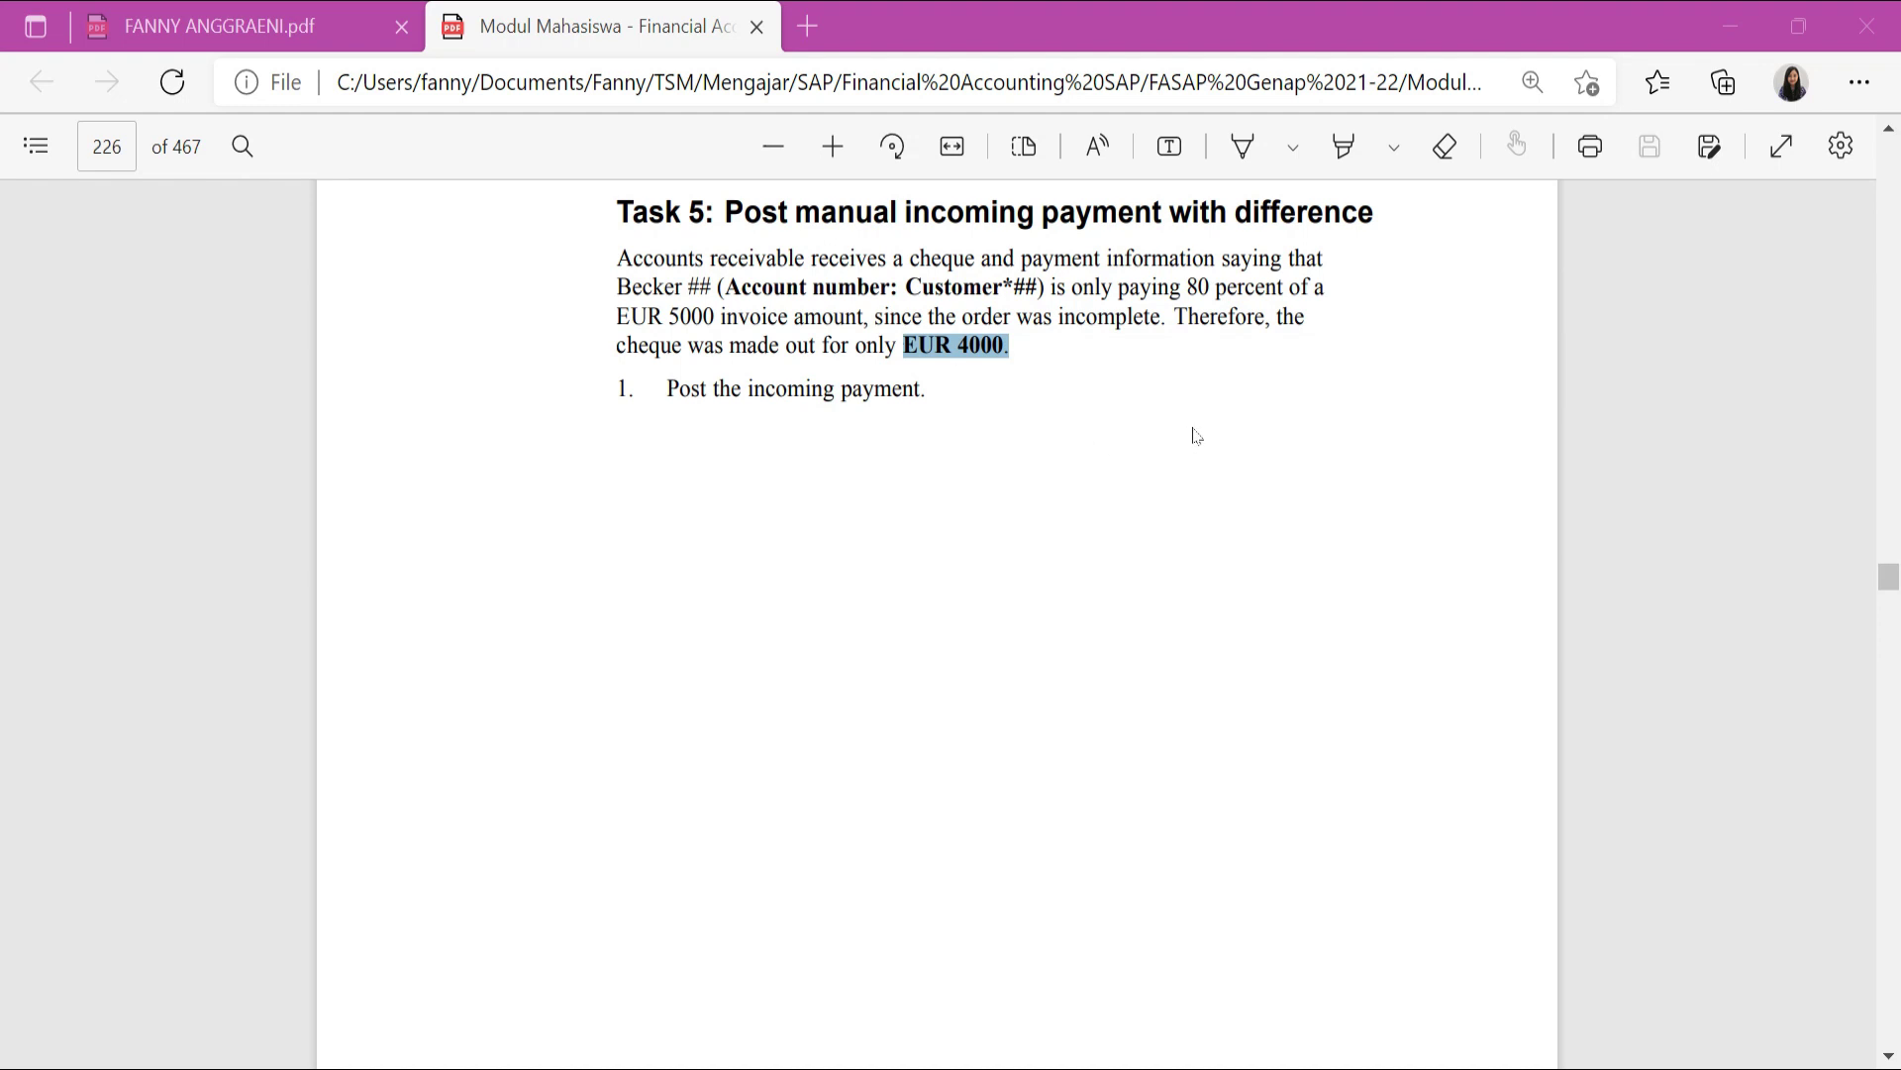
key(alt+Tab)
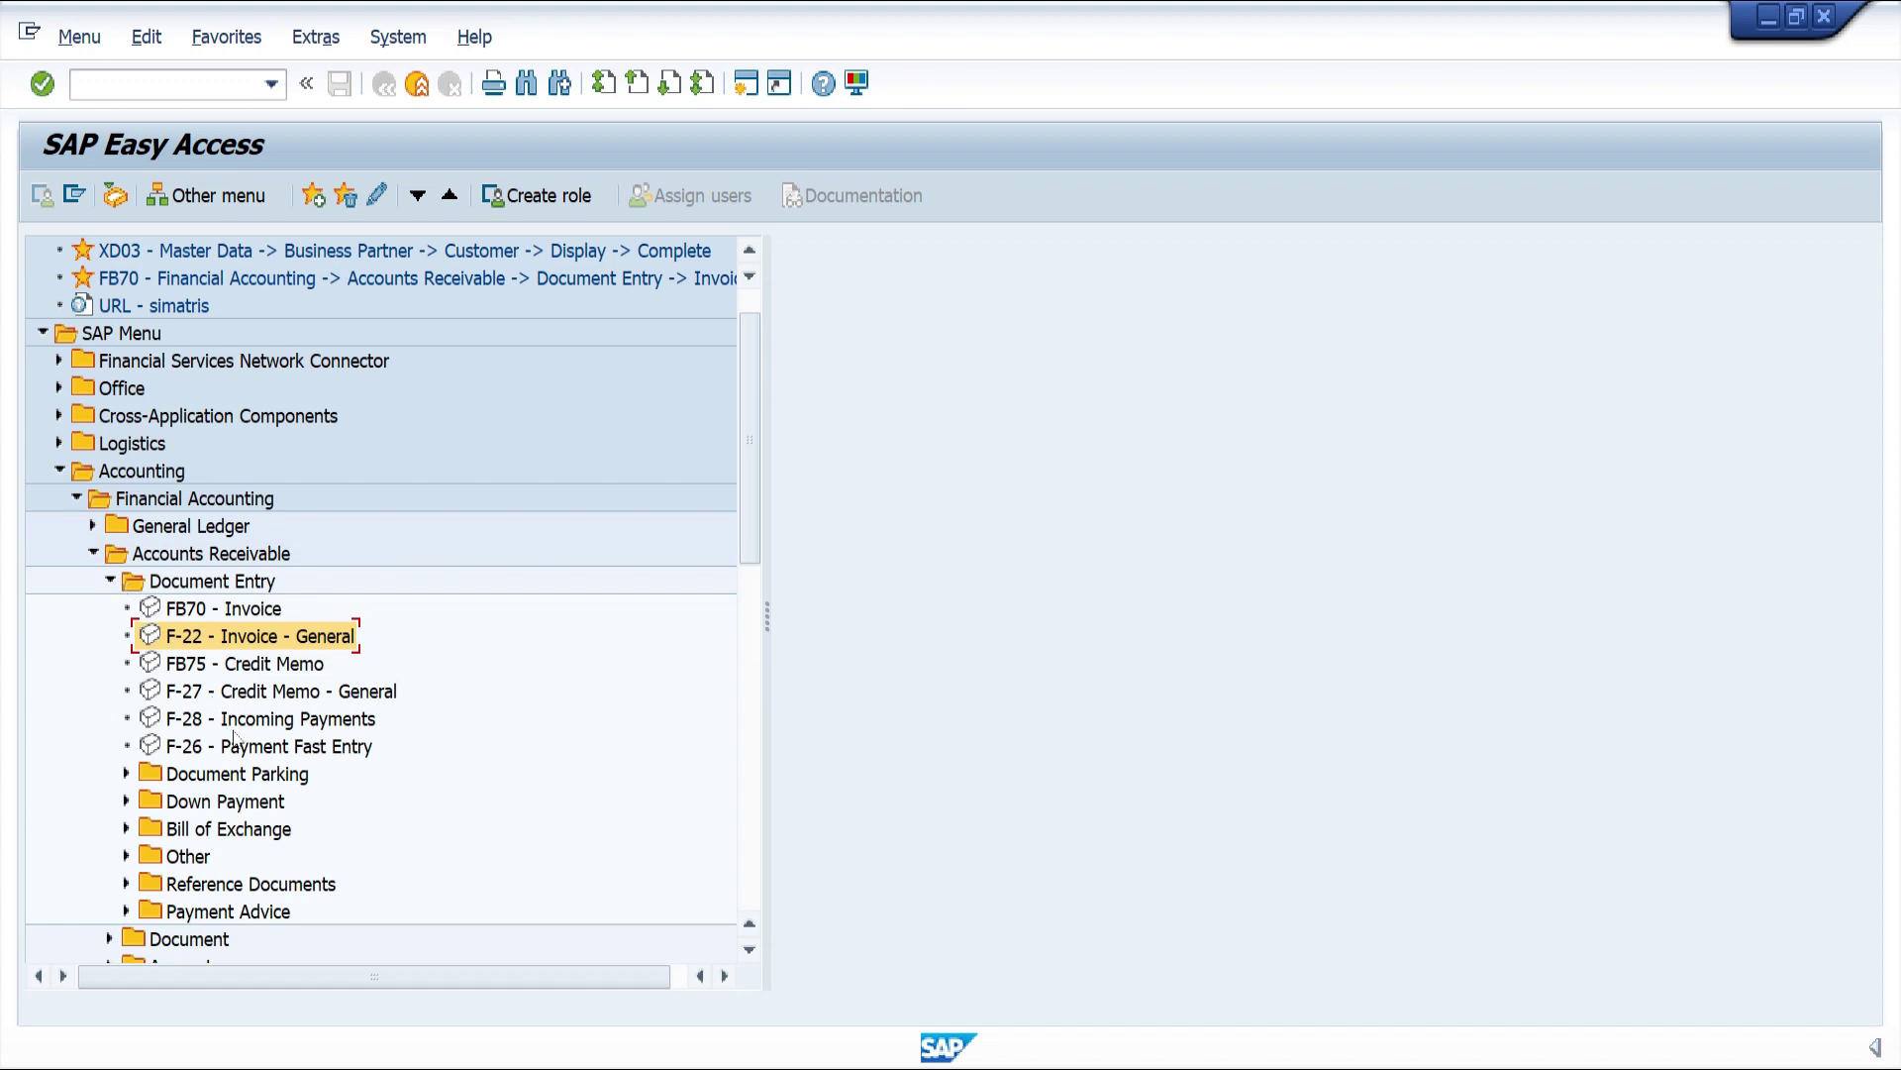
Open the F-28 Incoming Payments transaction and set the document date to 20.04.2022
click(235, 726)
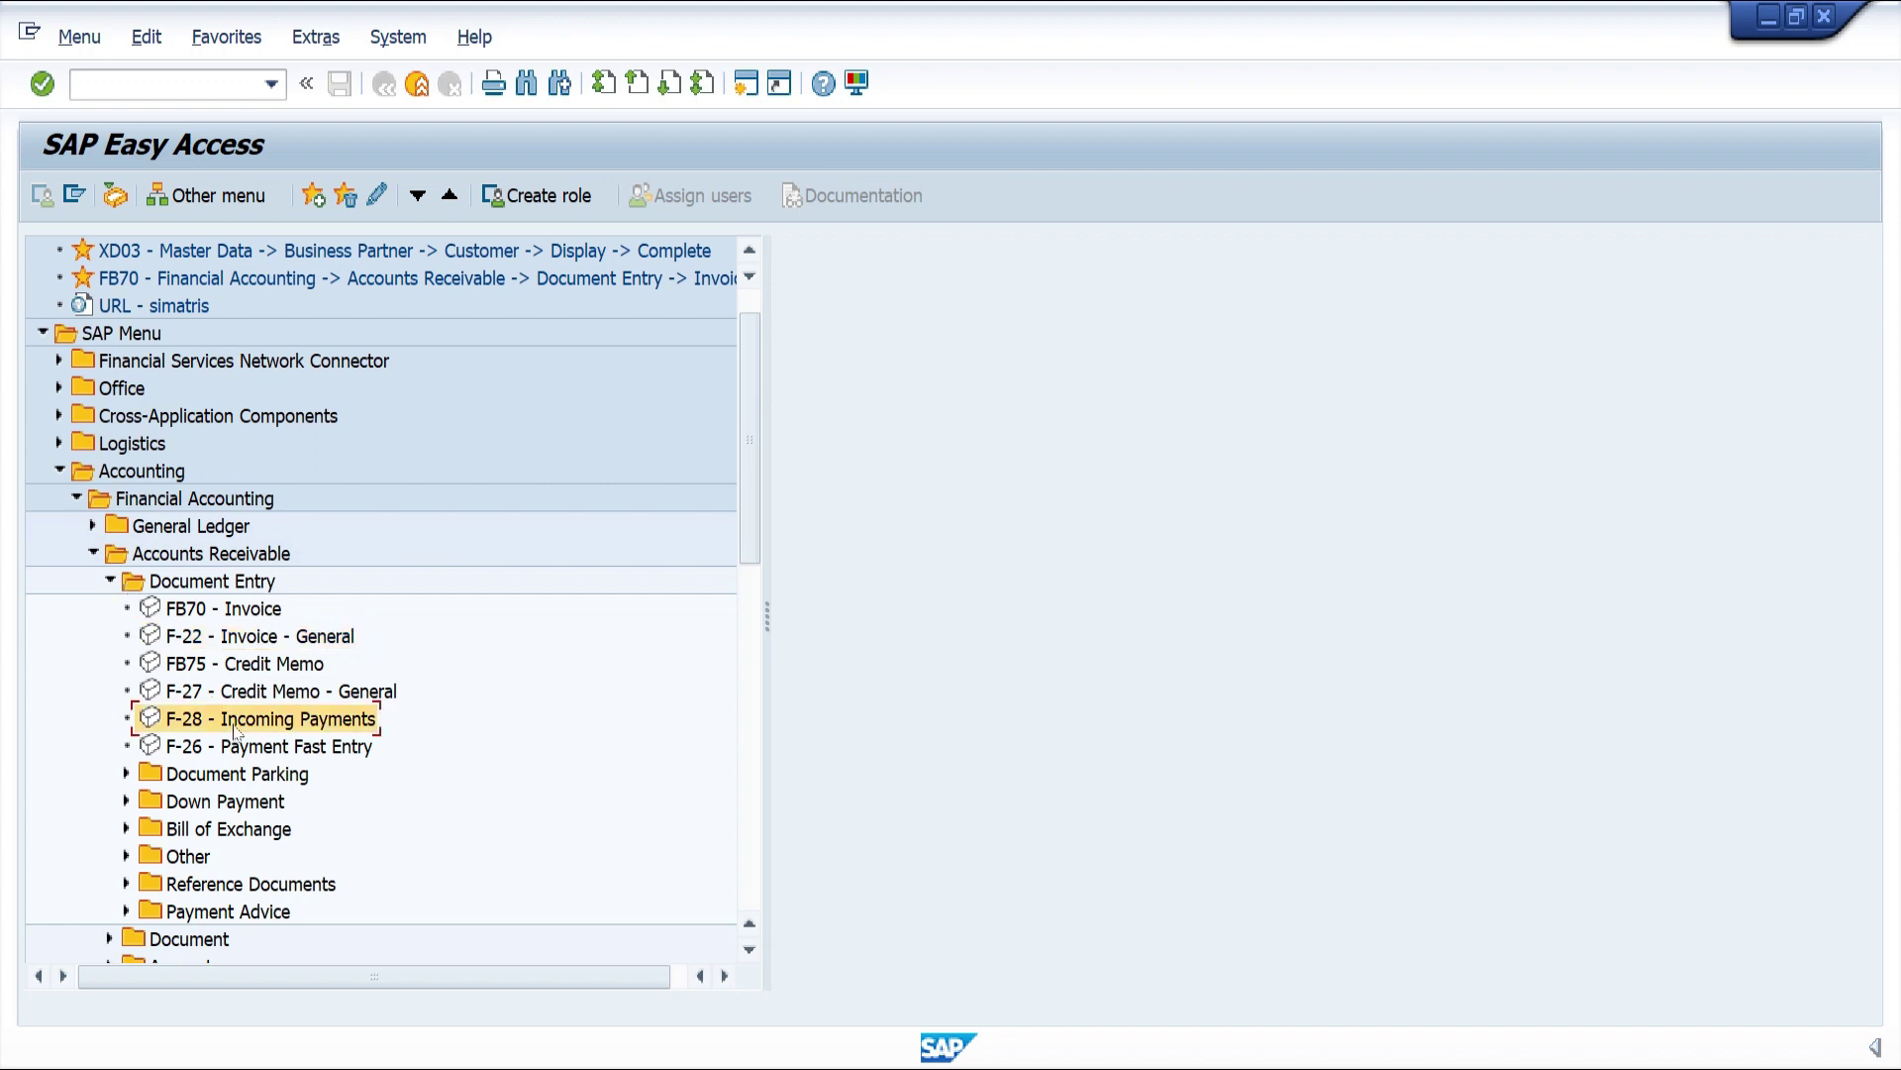
double_click(238, 730)
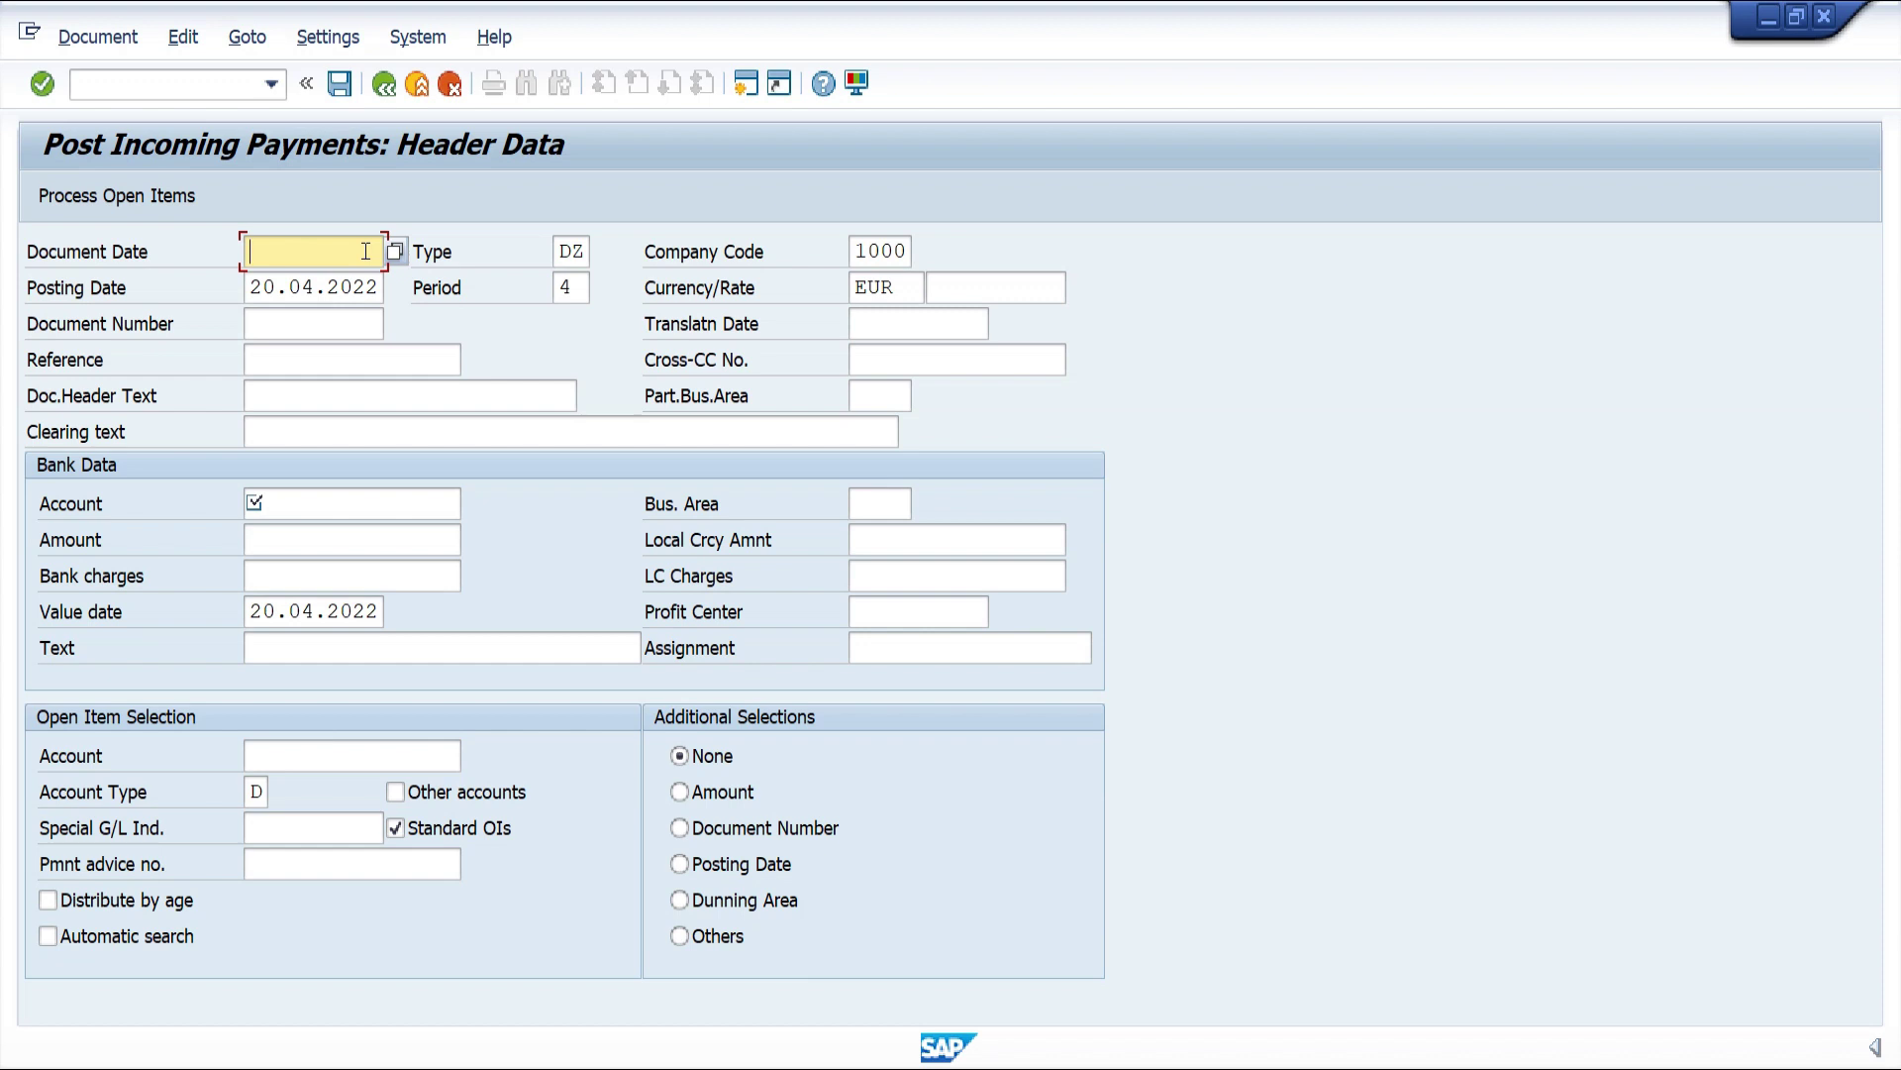
text(2)
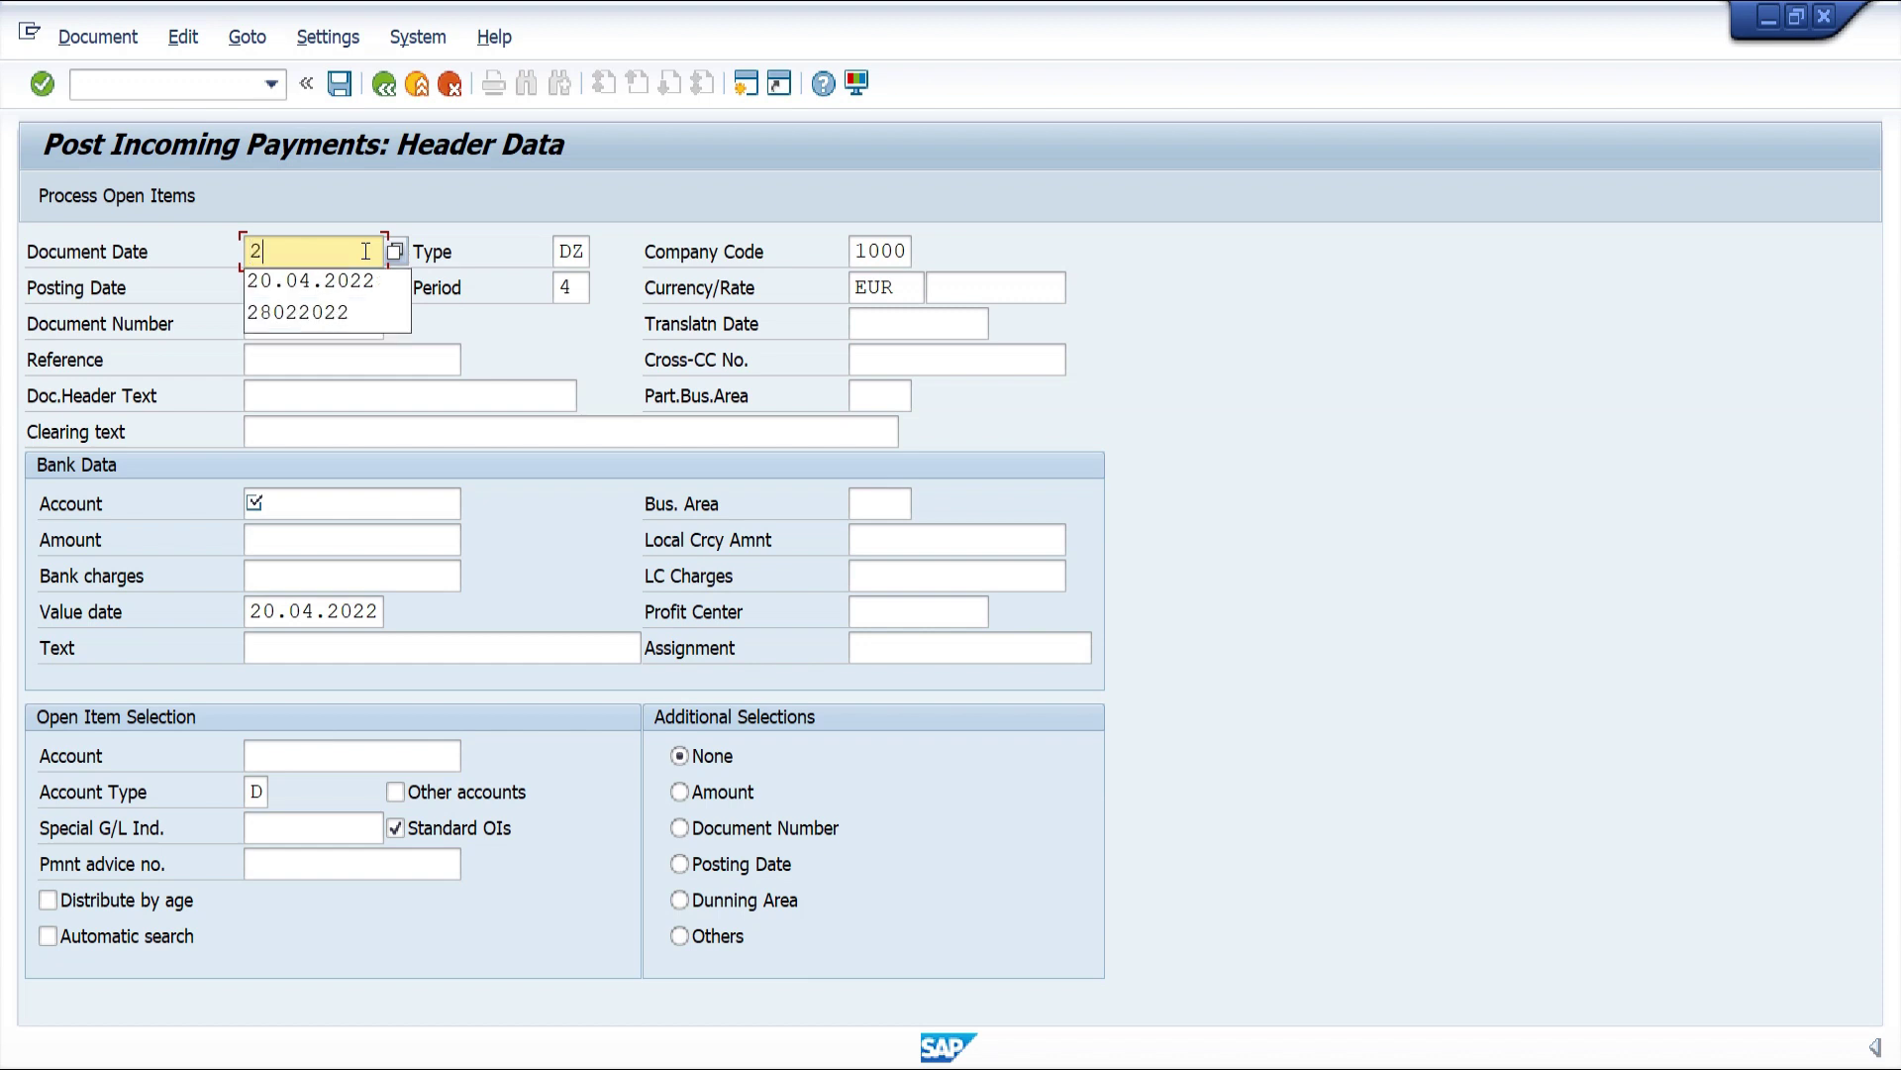
text(0.04.)
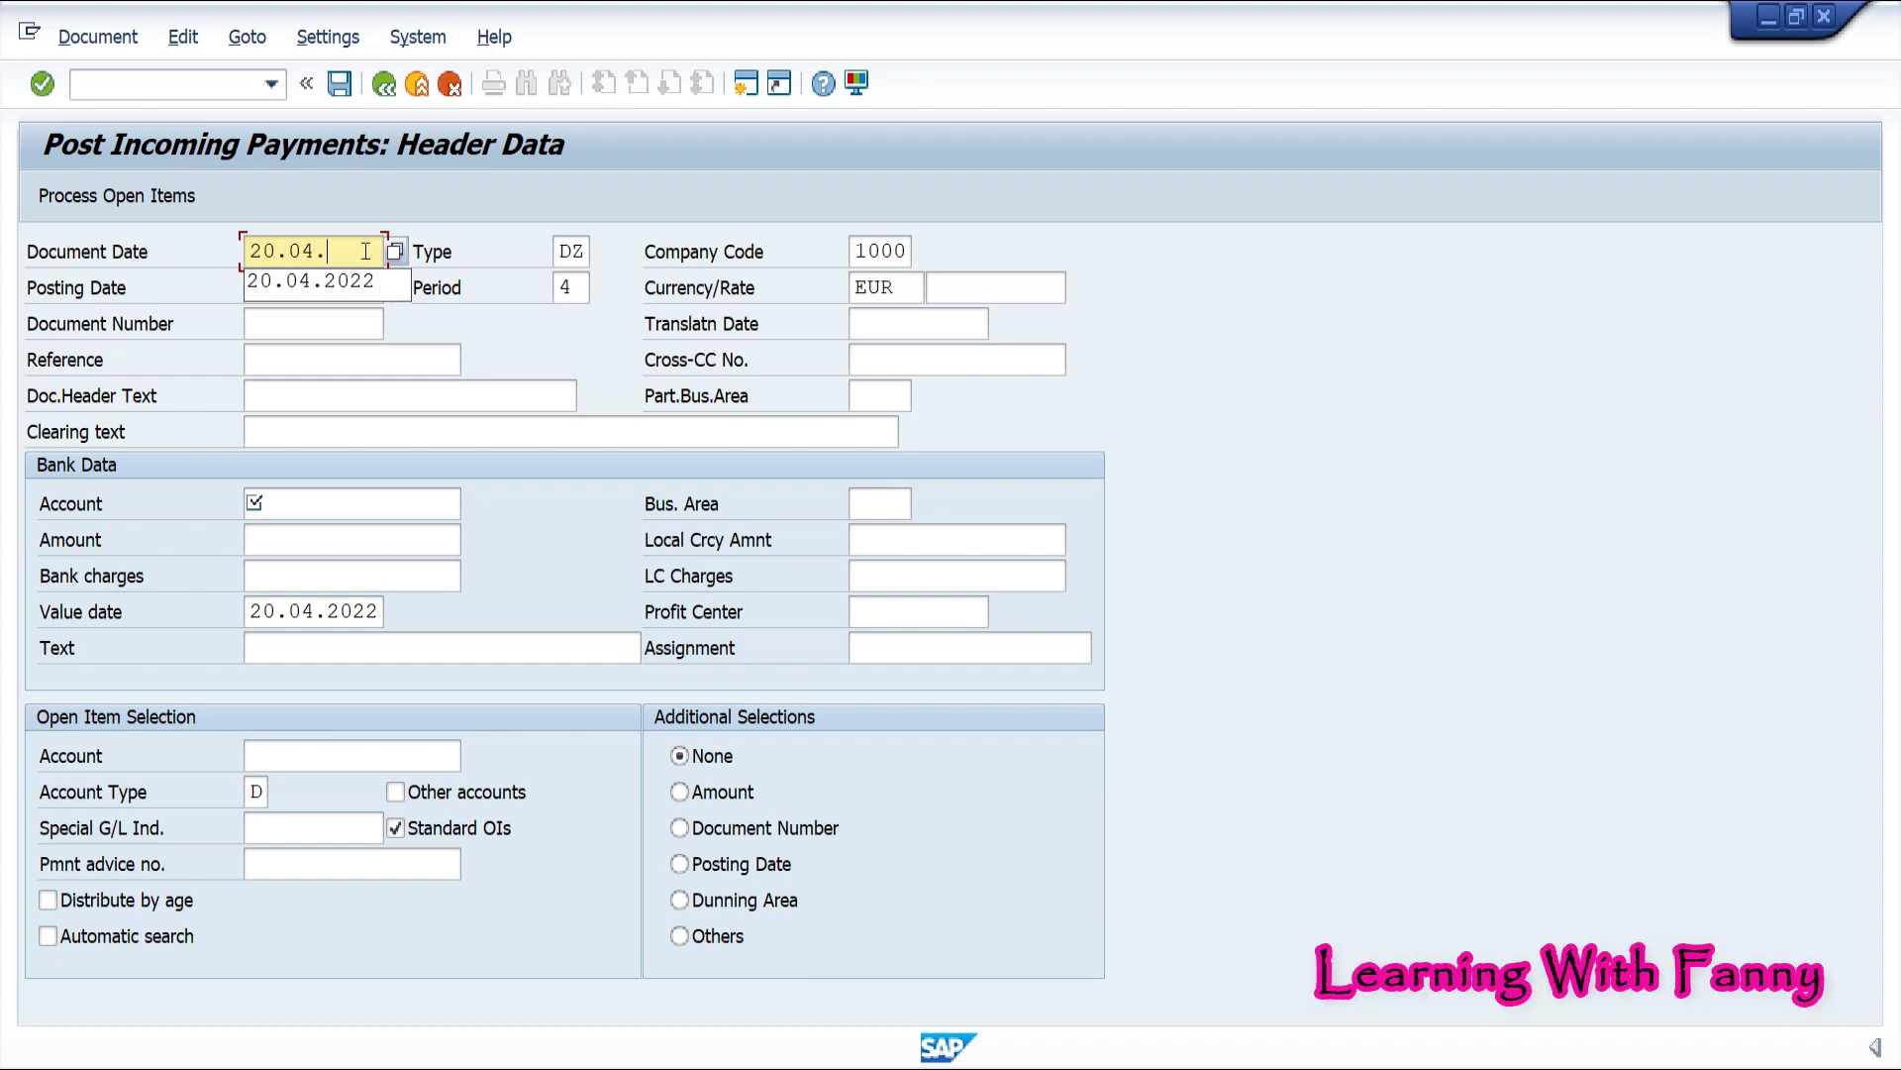
text(2022)
key(Tab)
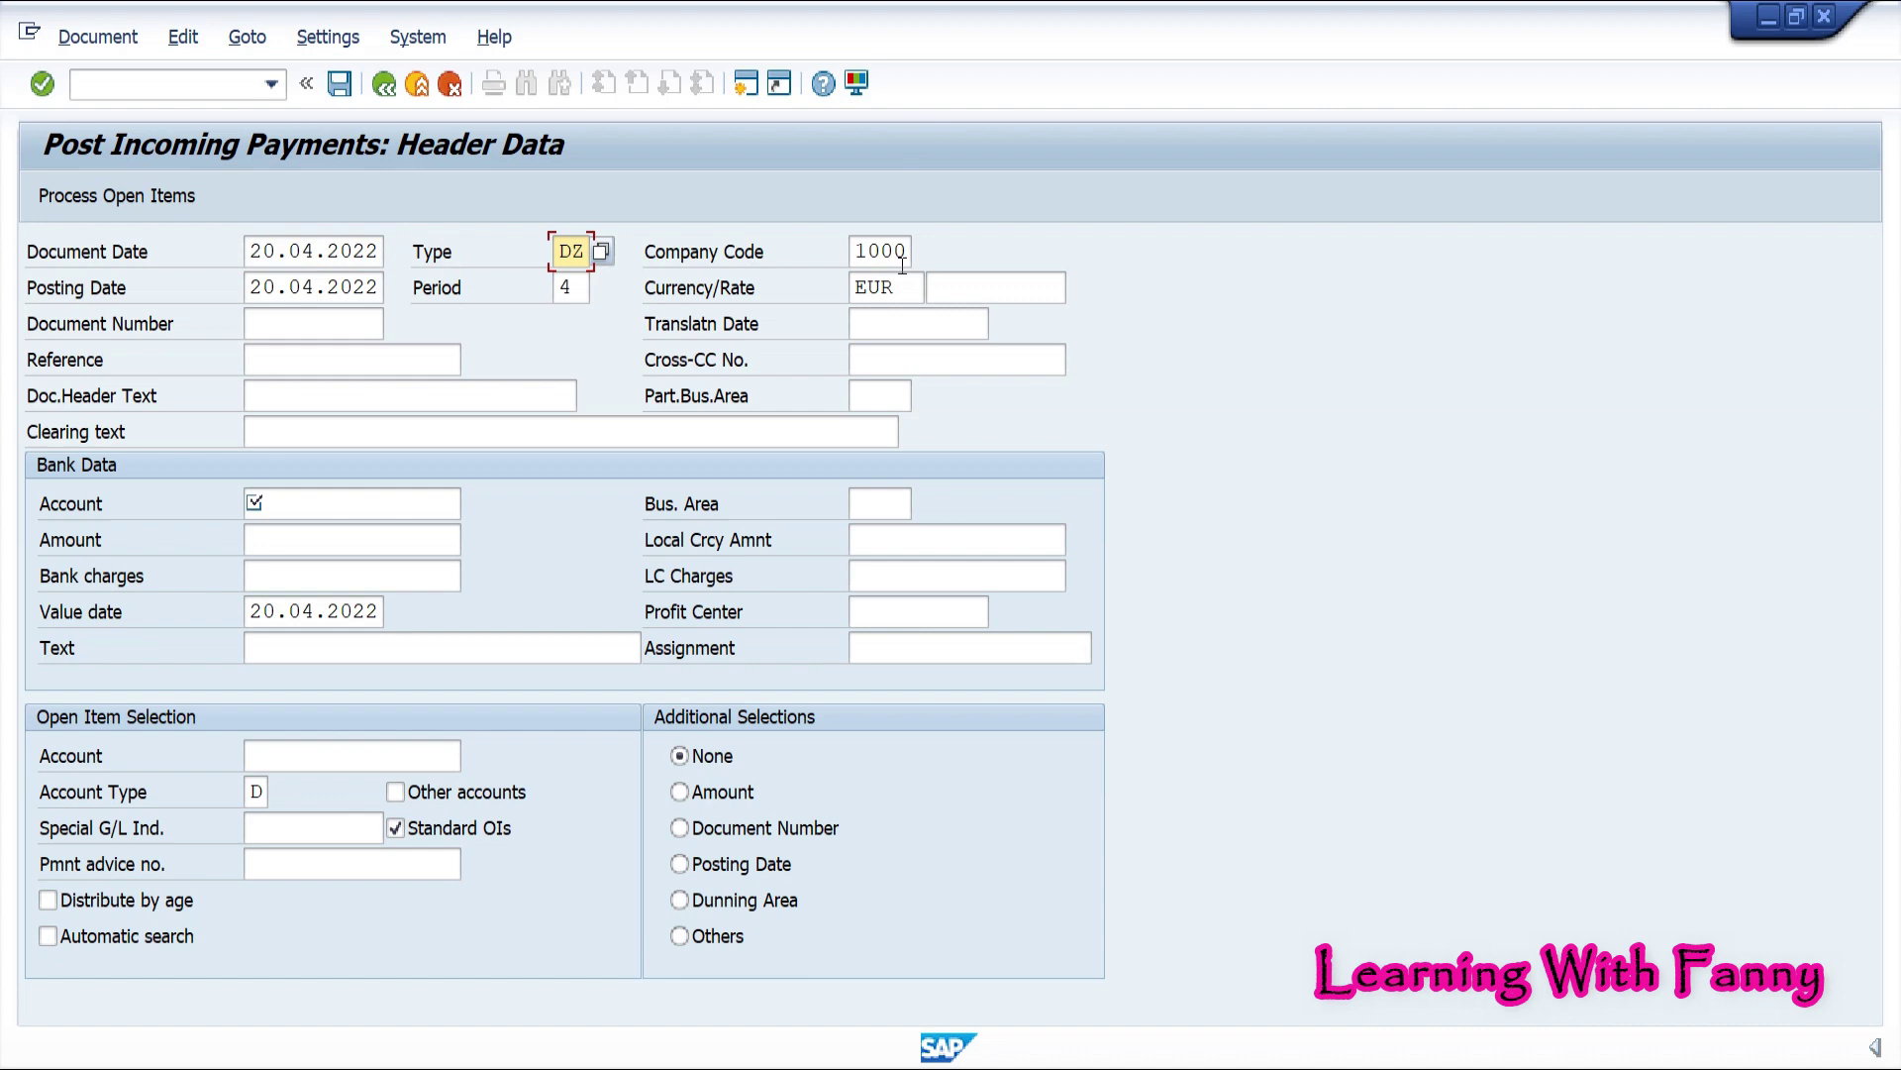
Fill in the bank data with the bank G/L account number and an amount of 4000
click(276, 513)
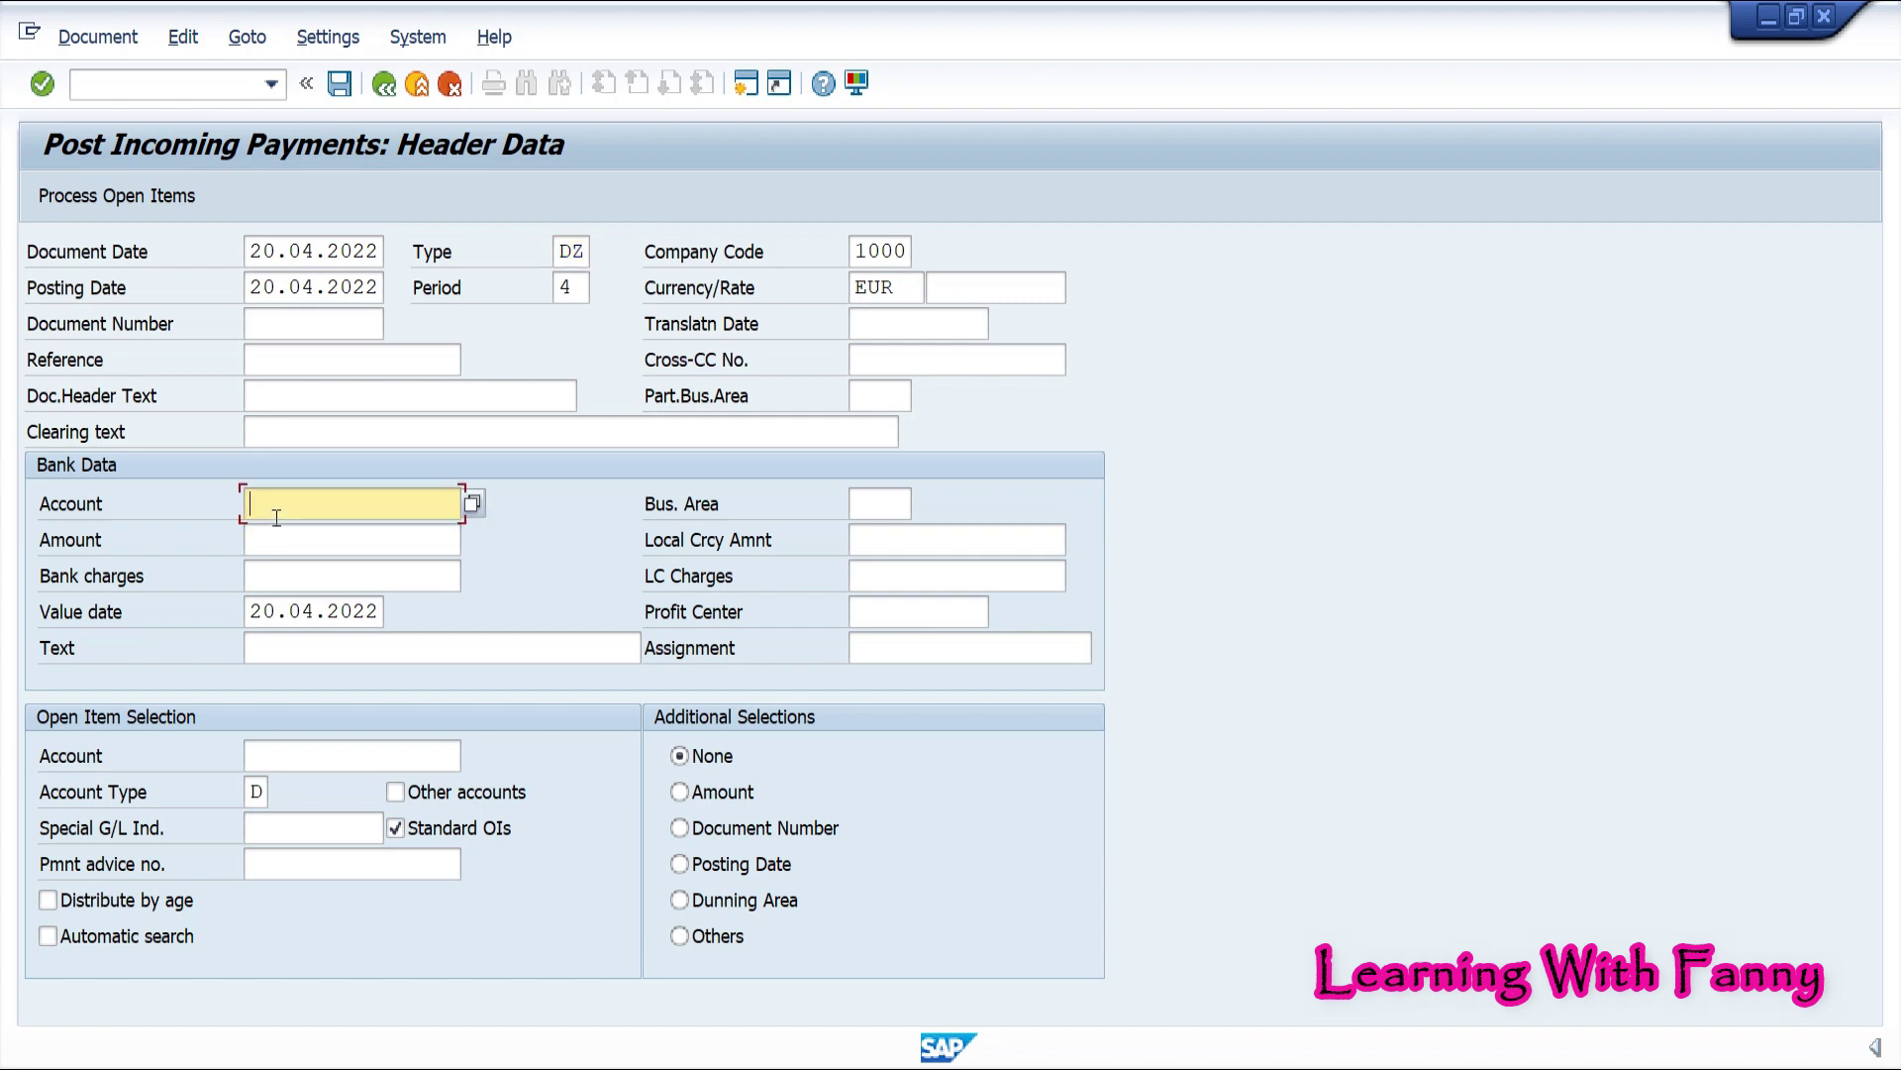
text(113108)
click(310, 543)
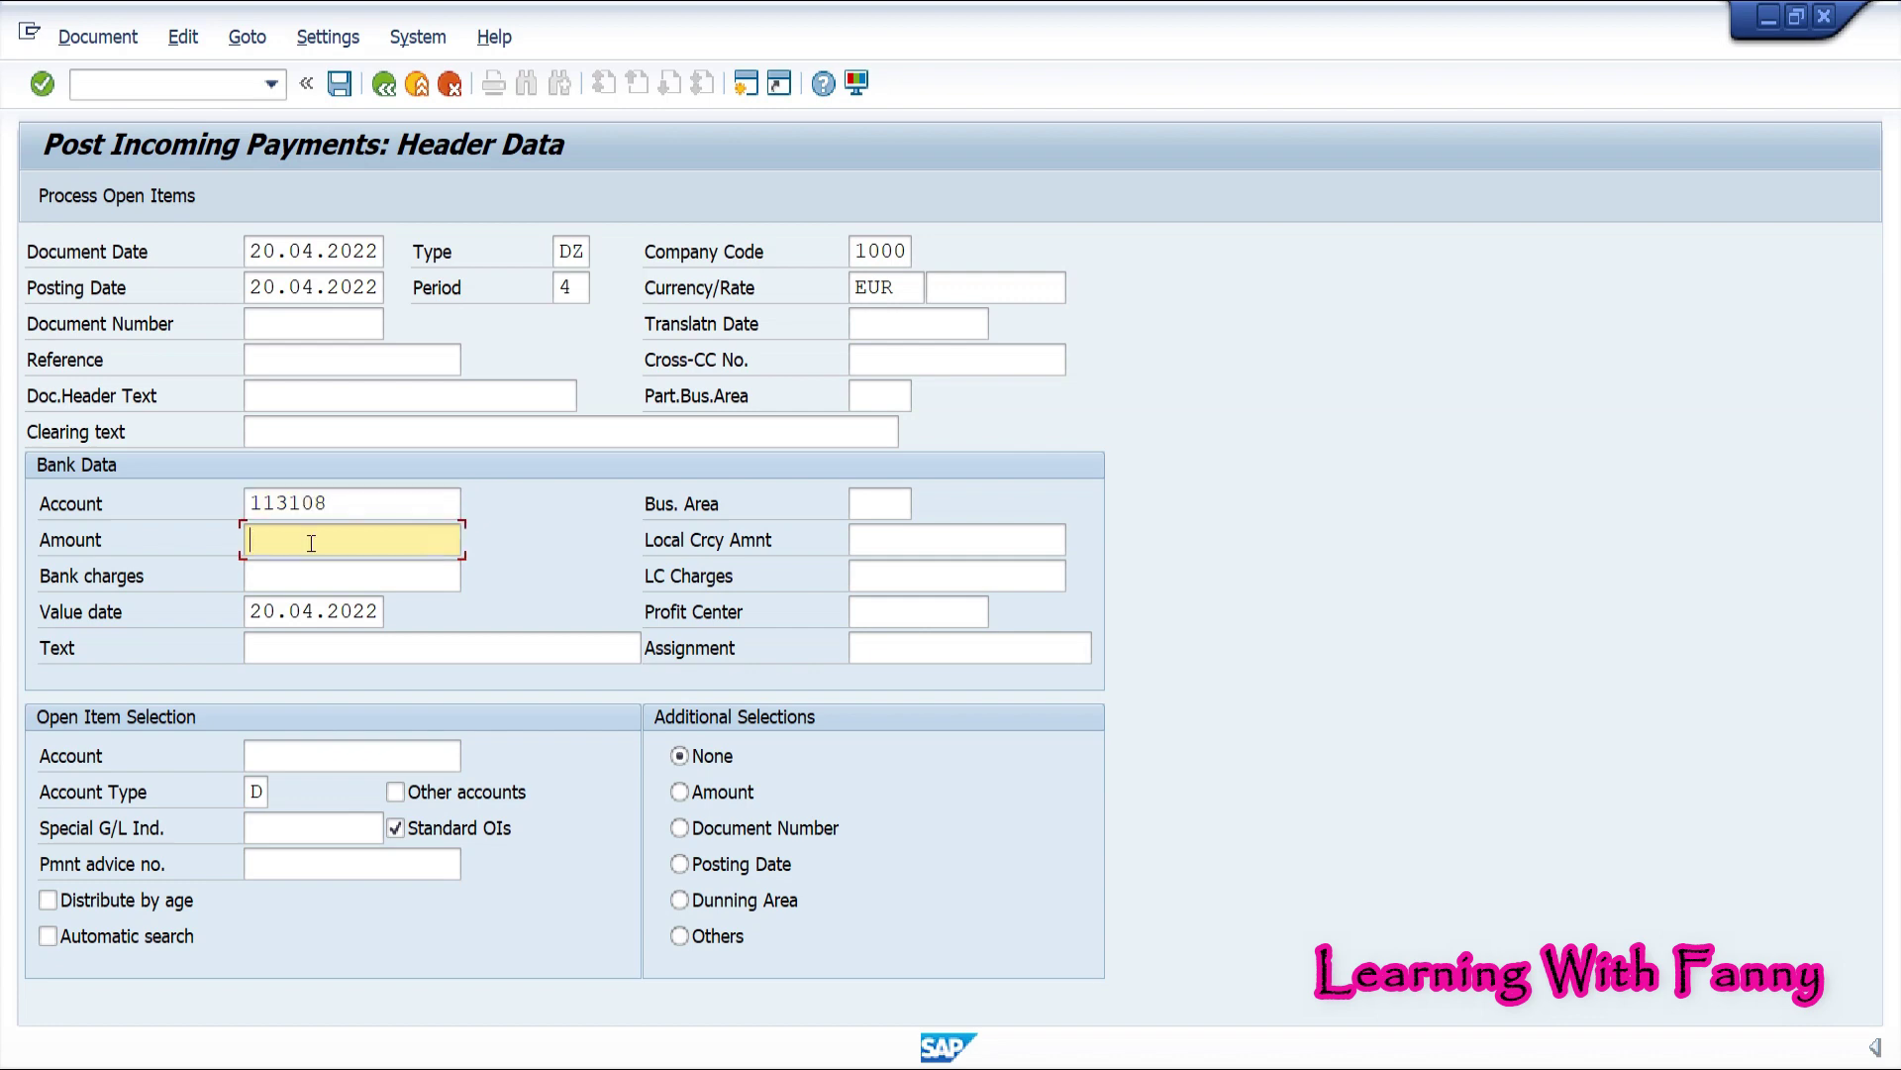
text(000)
click(347, 502)
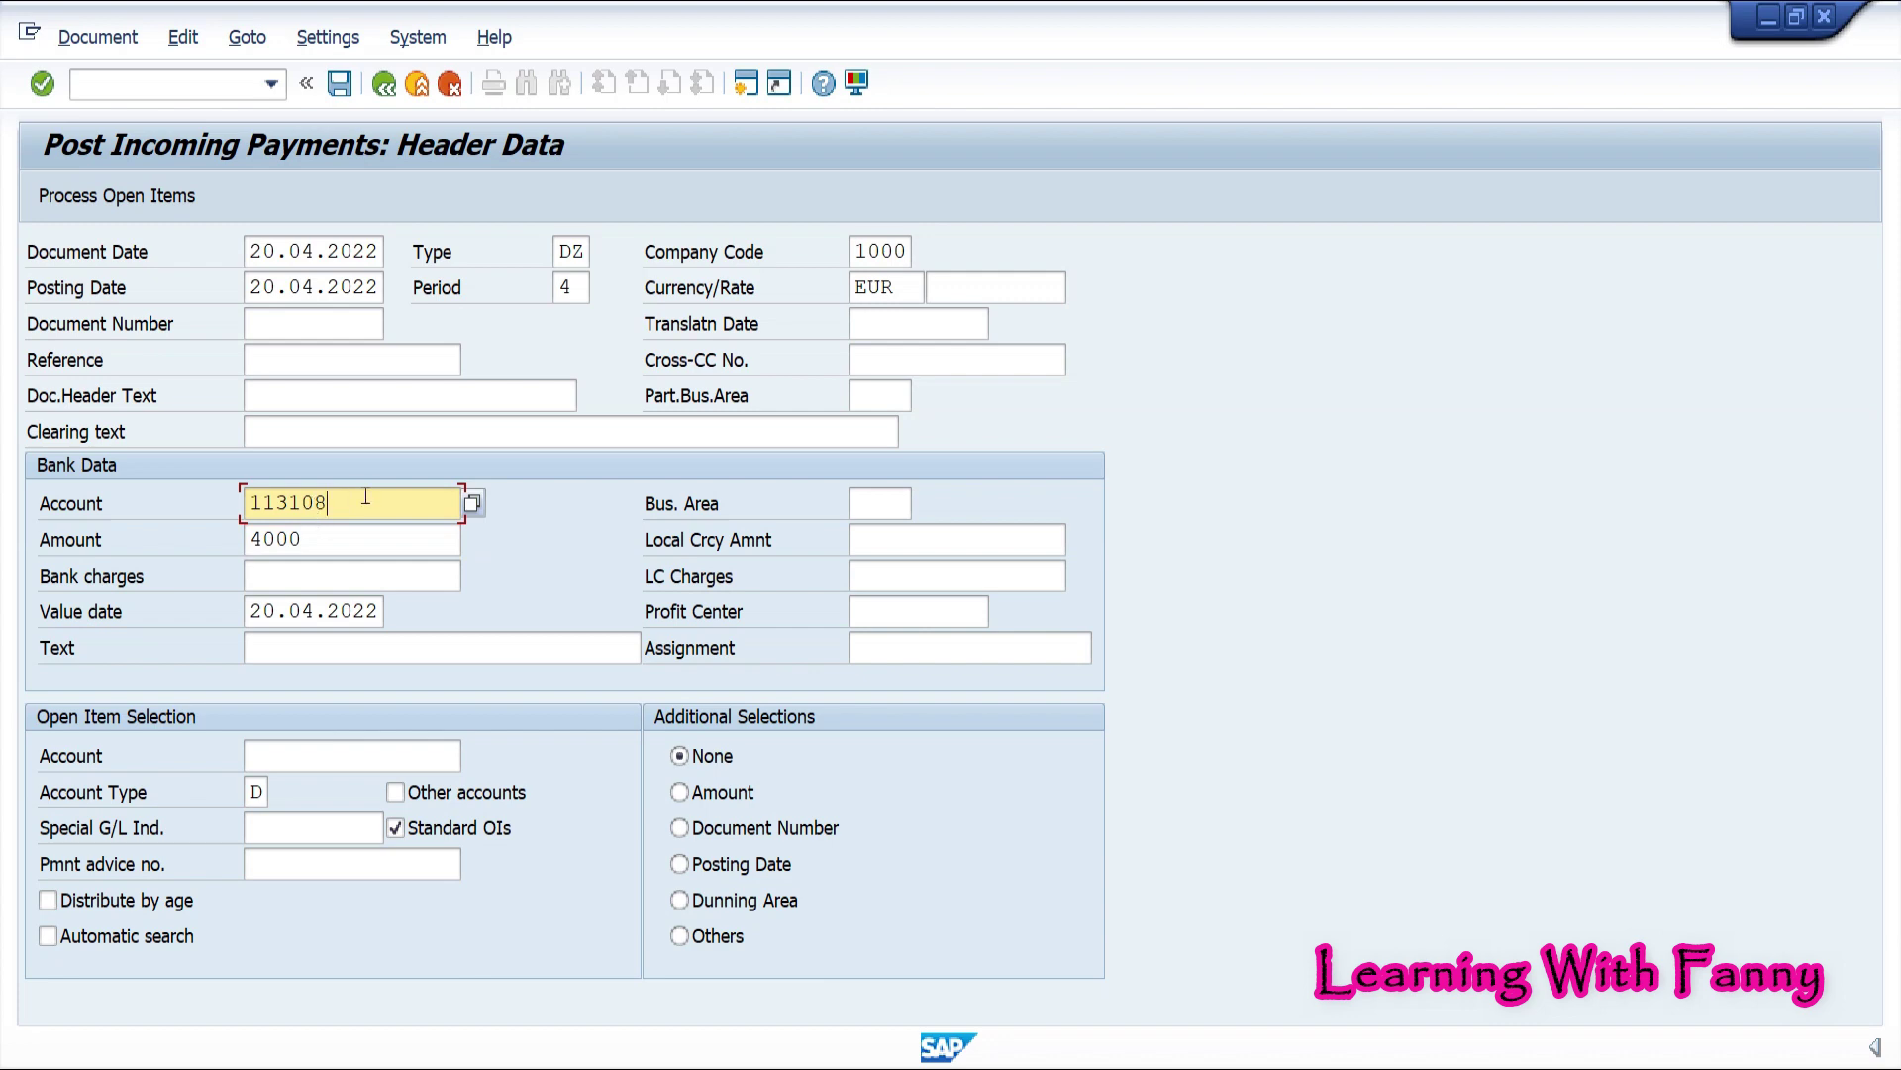
click(317, 542)
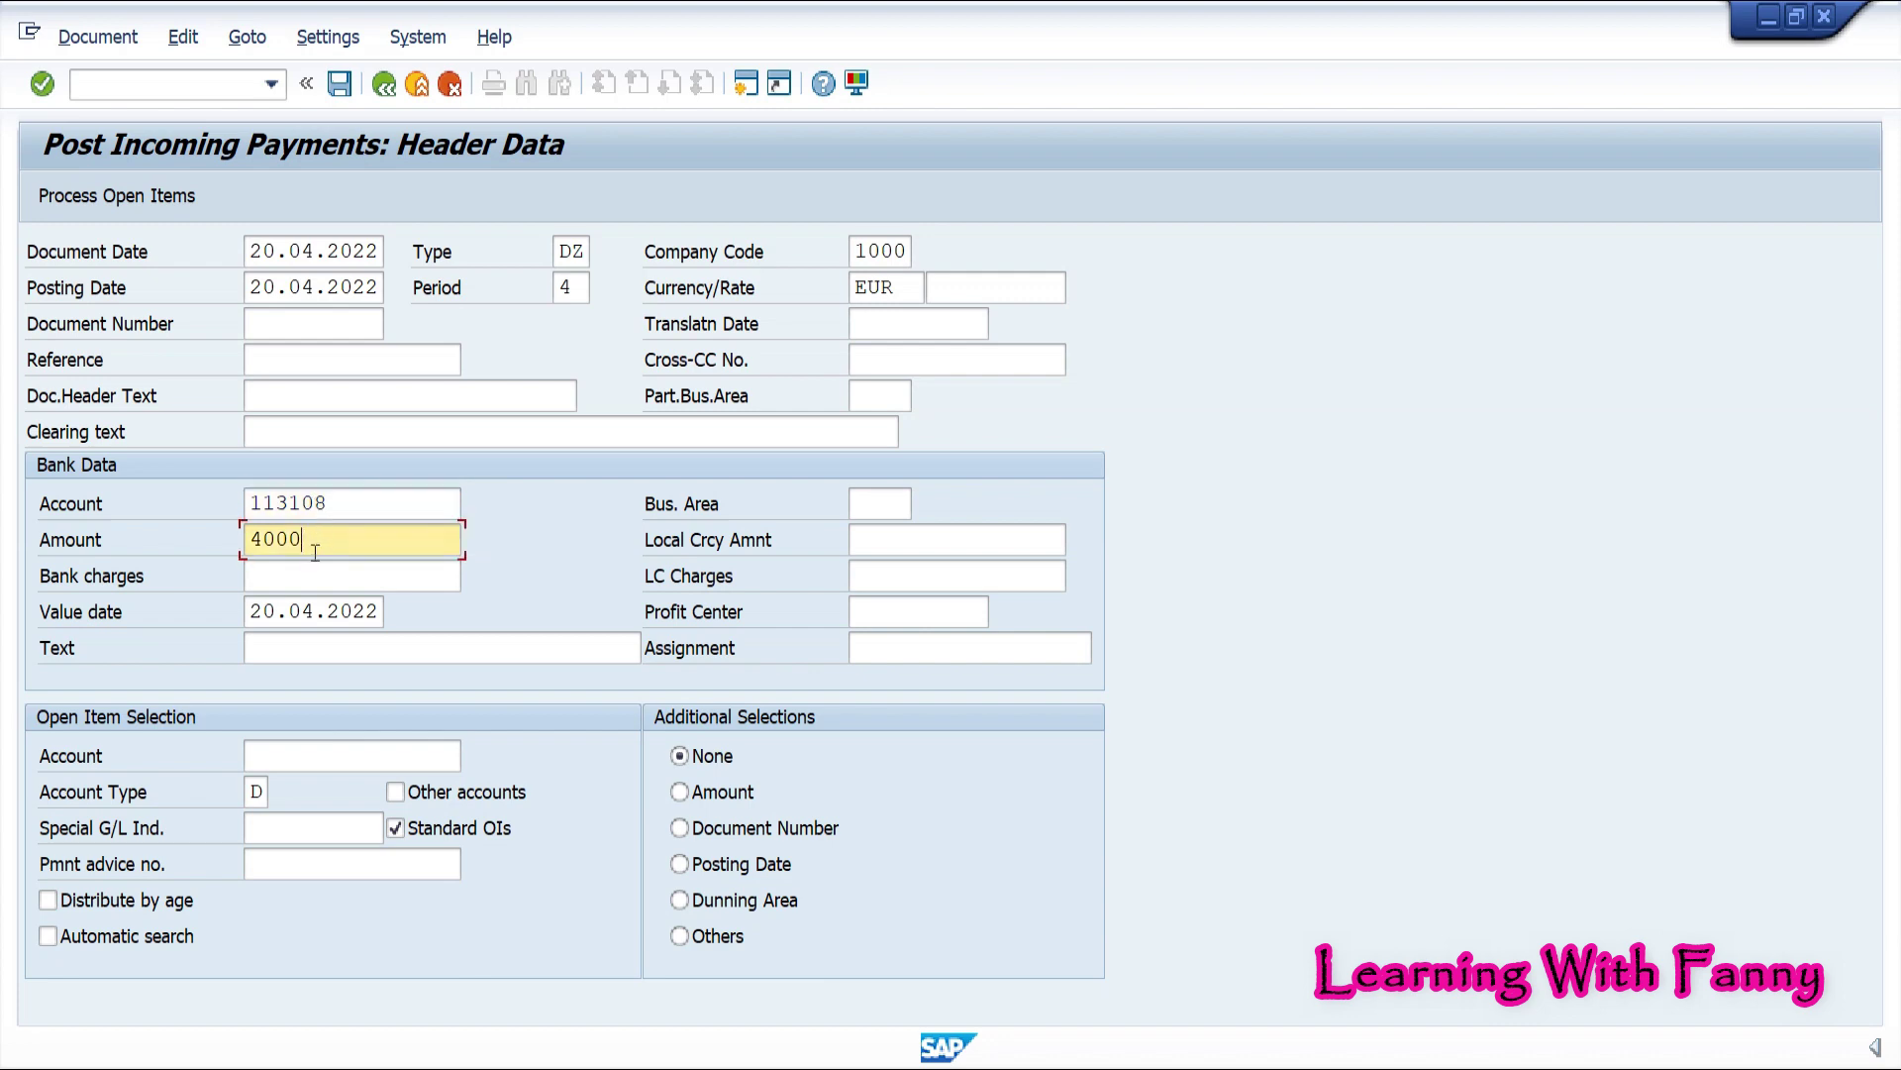
Enter the customer account number under open item selection and process the customer's open items
click(270, 758)
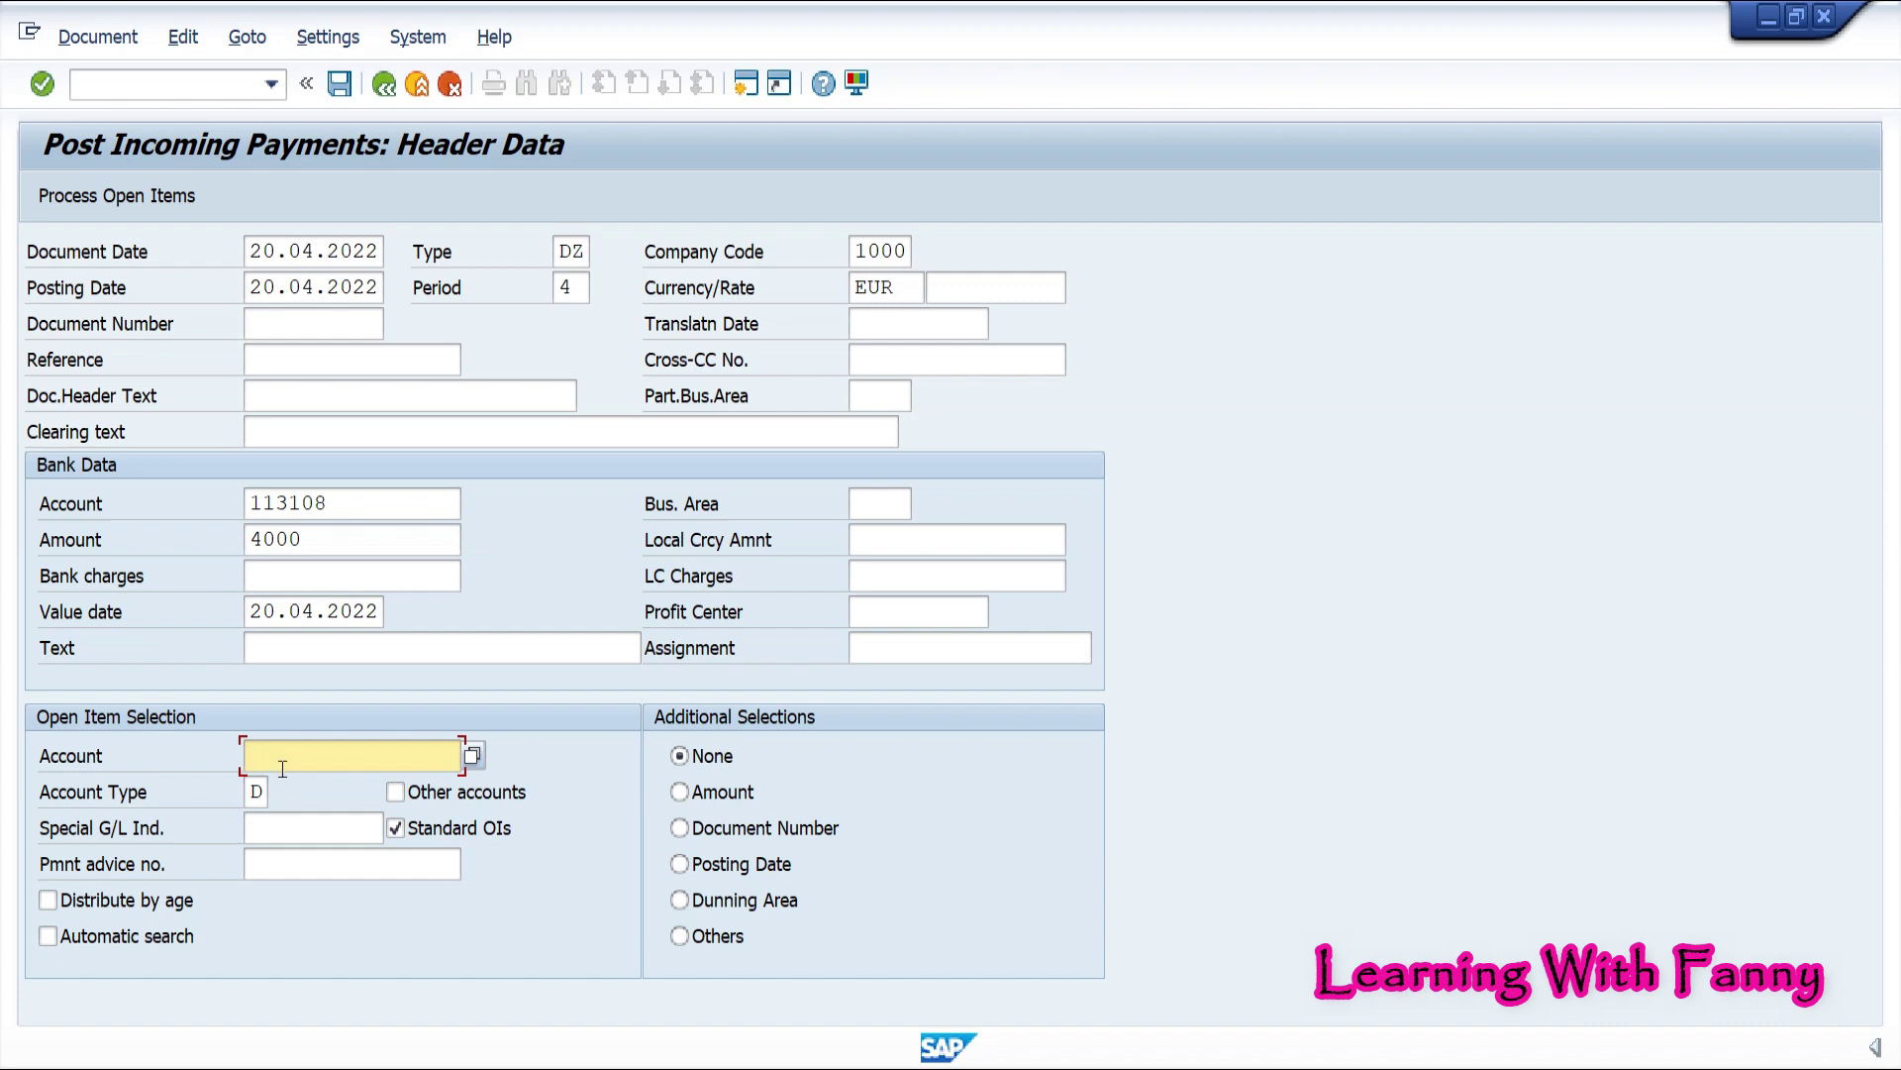
text(CSTOMERF00)
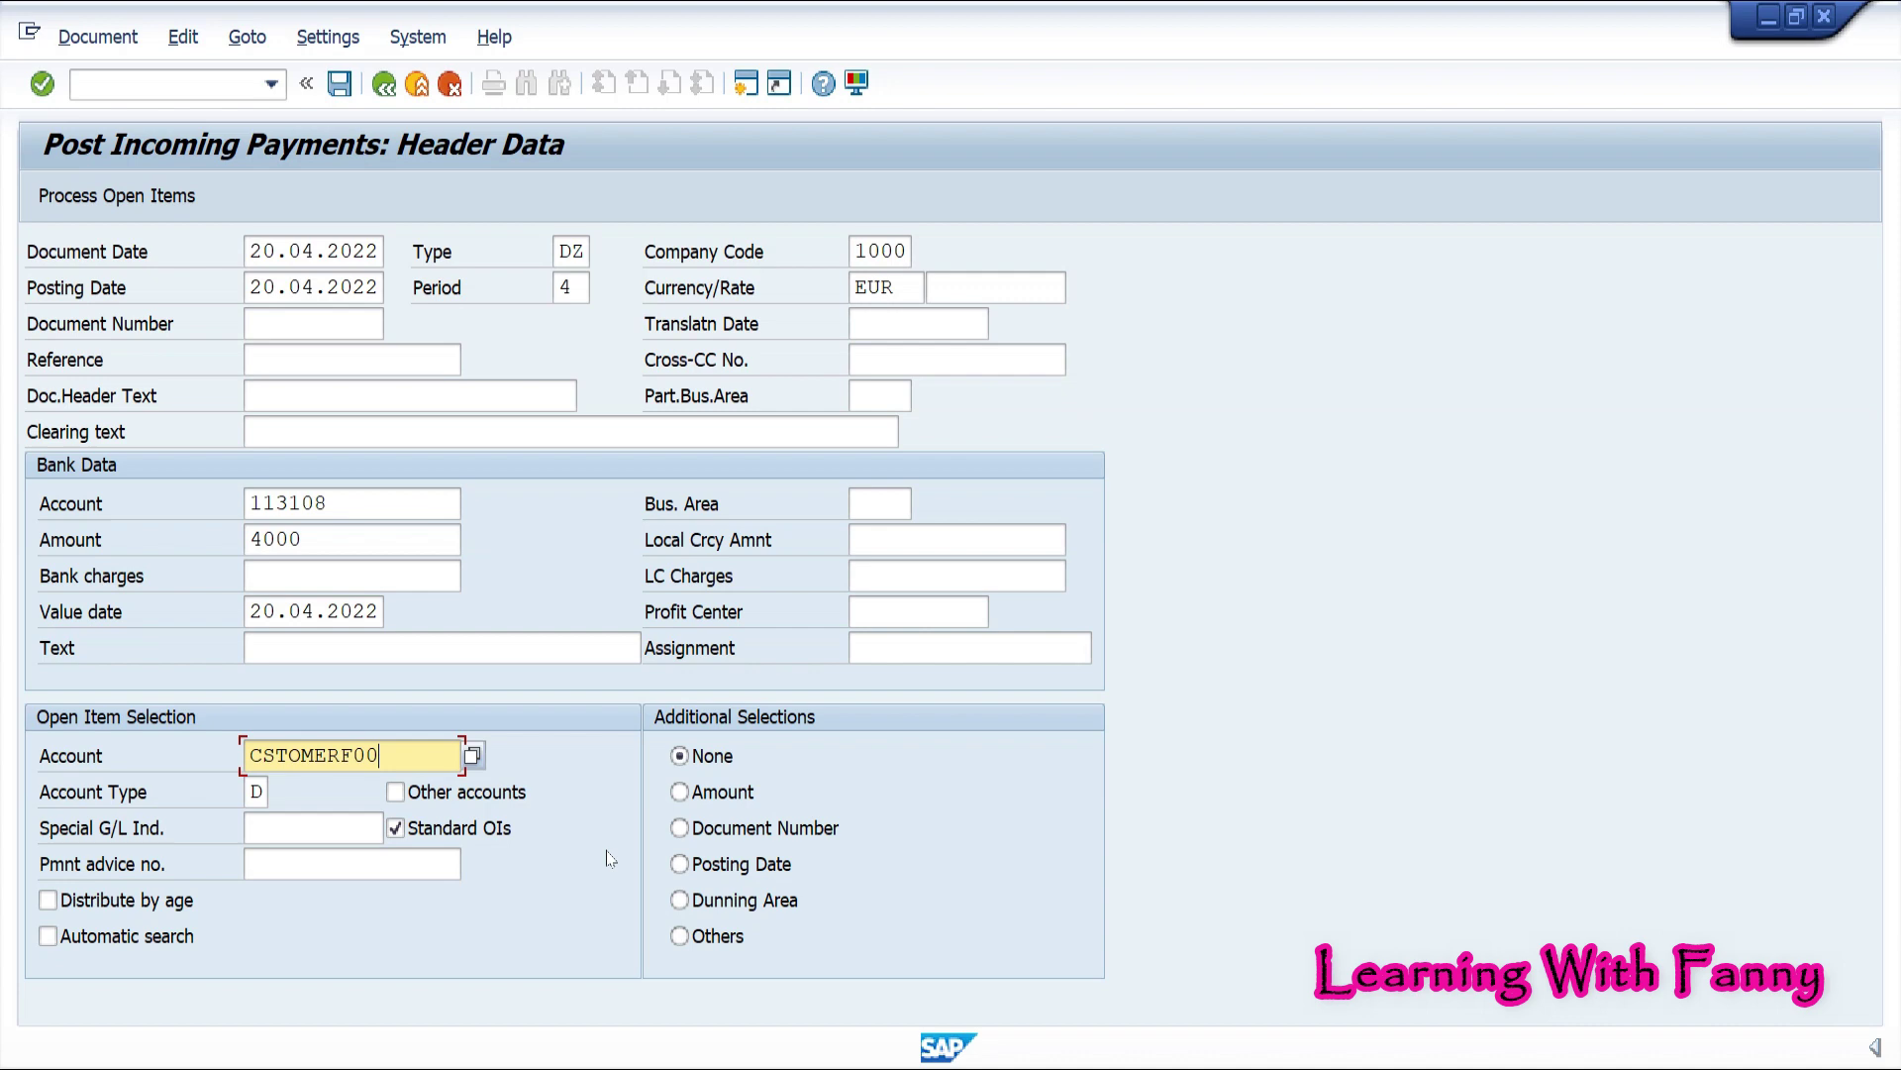
click(115, 197)
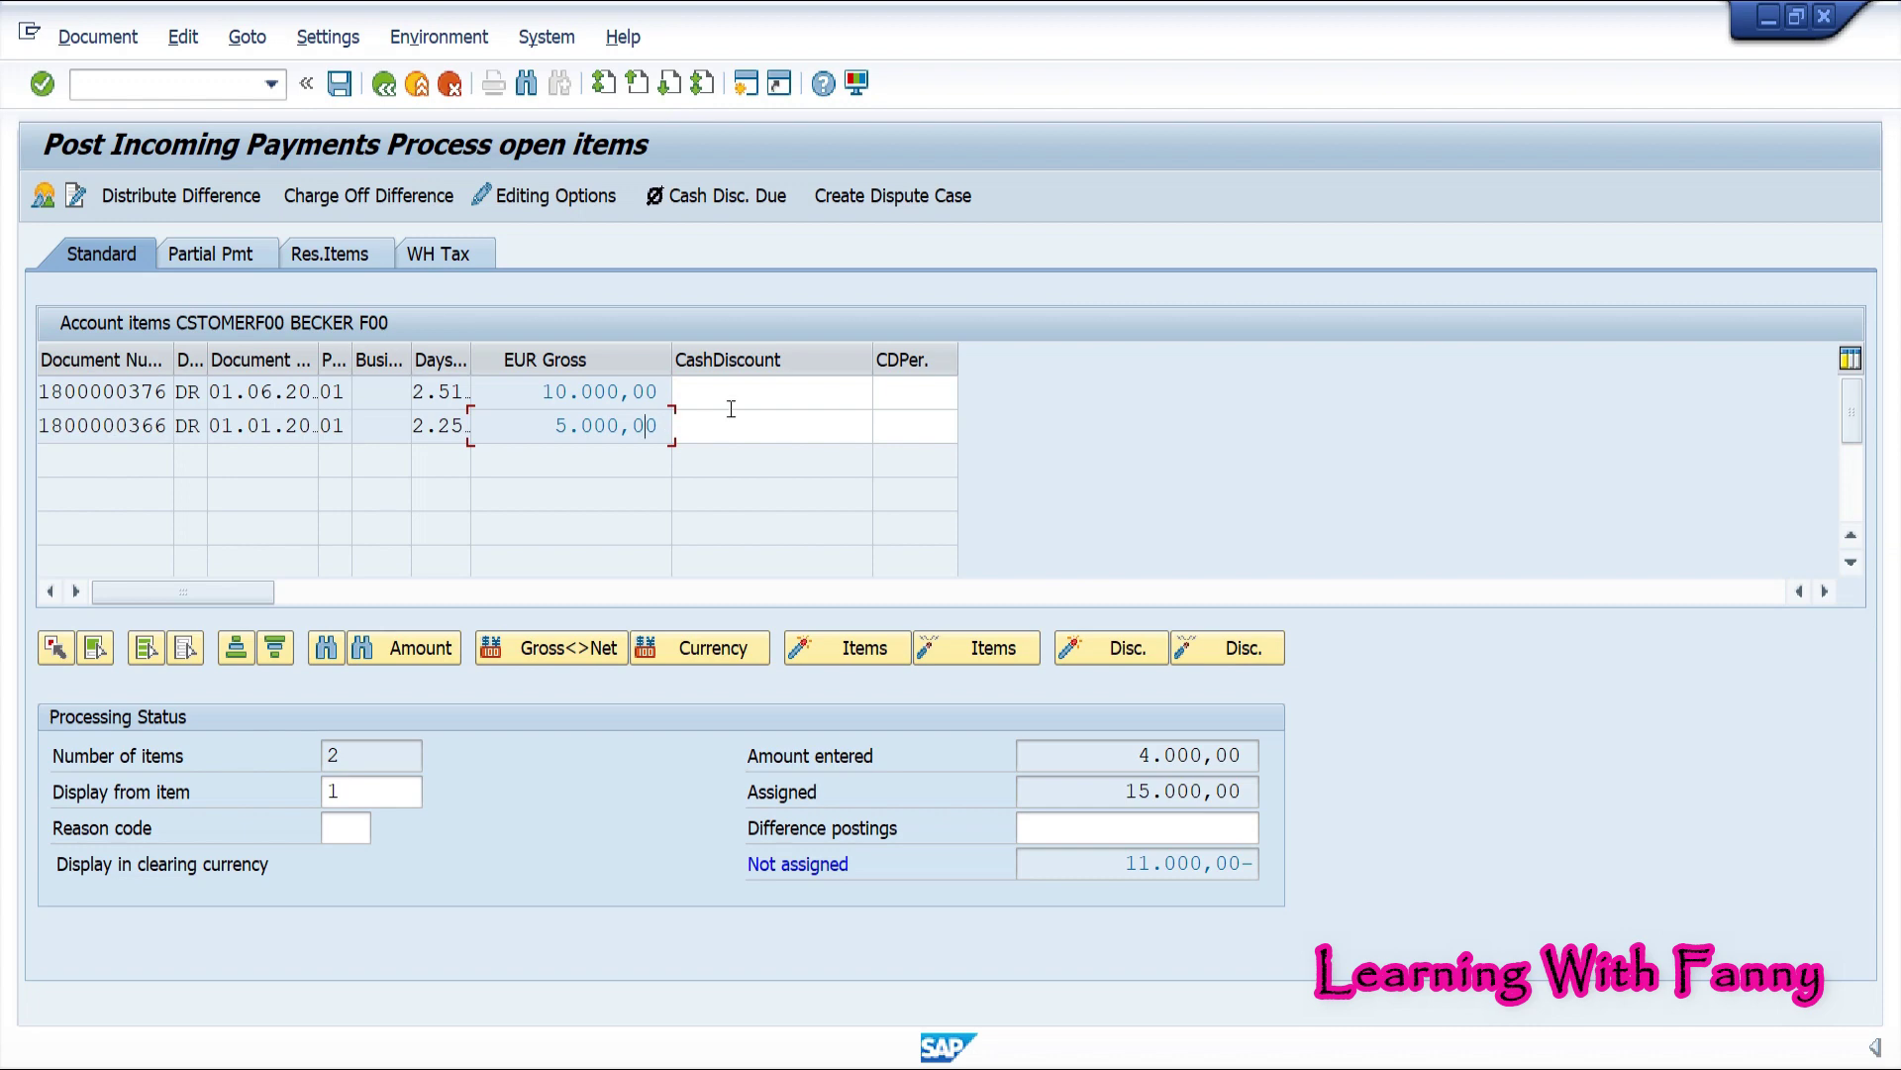
Deactivate the 10.000,00 EUR open item so that only the 5.000,00 EUR item stays assigned to the payment
click(639, 421)
click(644, 428)
double_click(578, 393)
Create a residual item of 1000 for the 5.000,00 EUR invoice and post the incoming payment
click(324, 256)
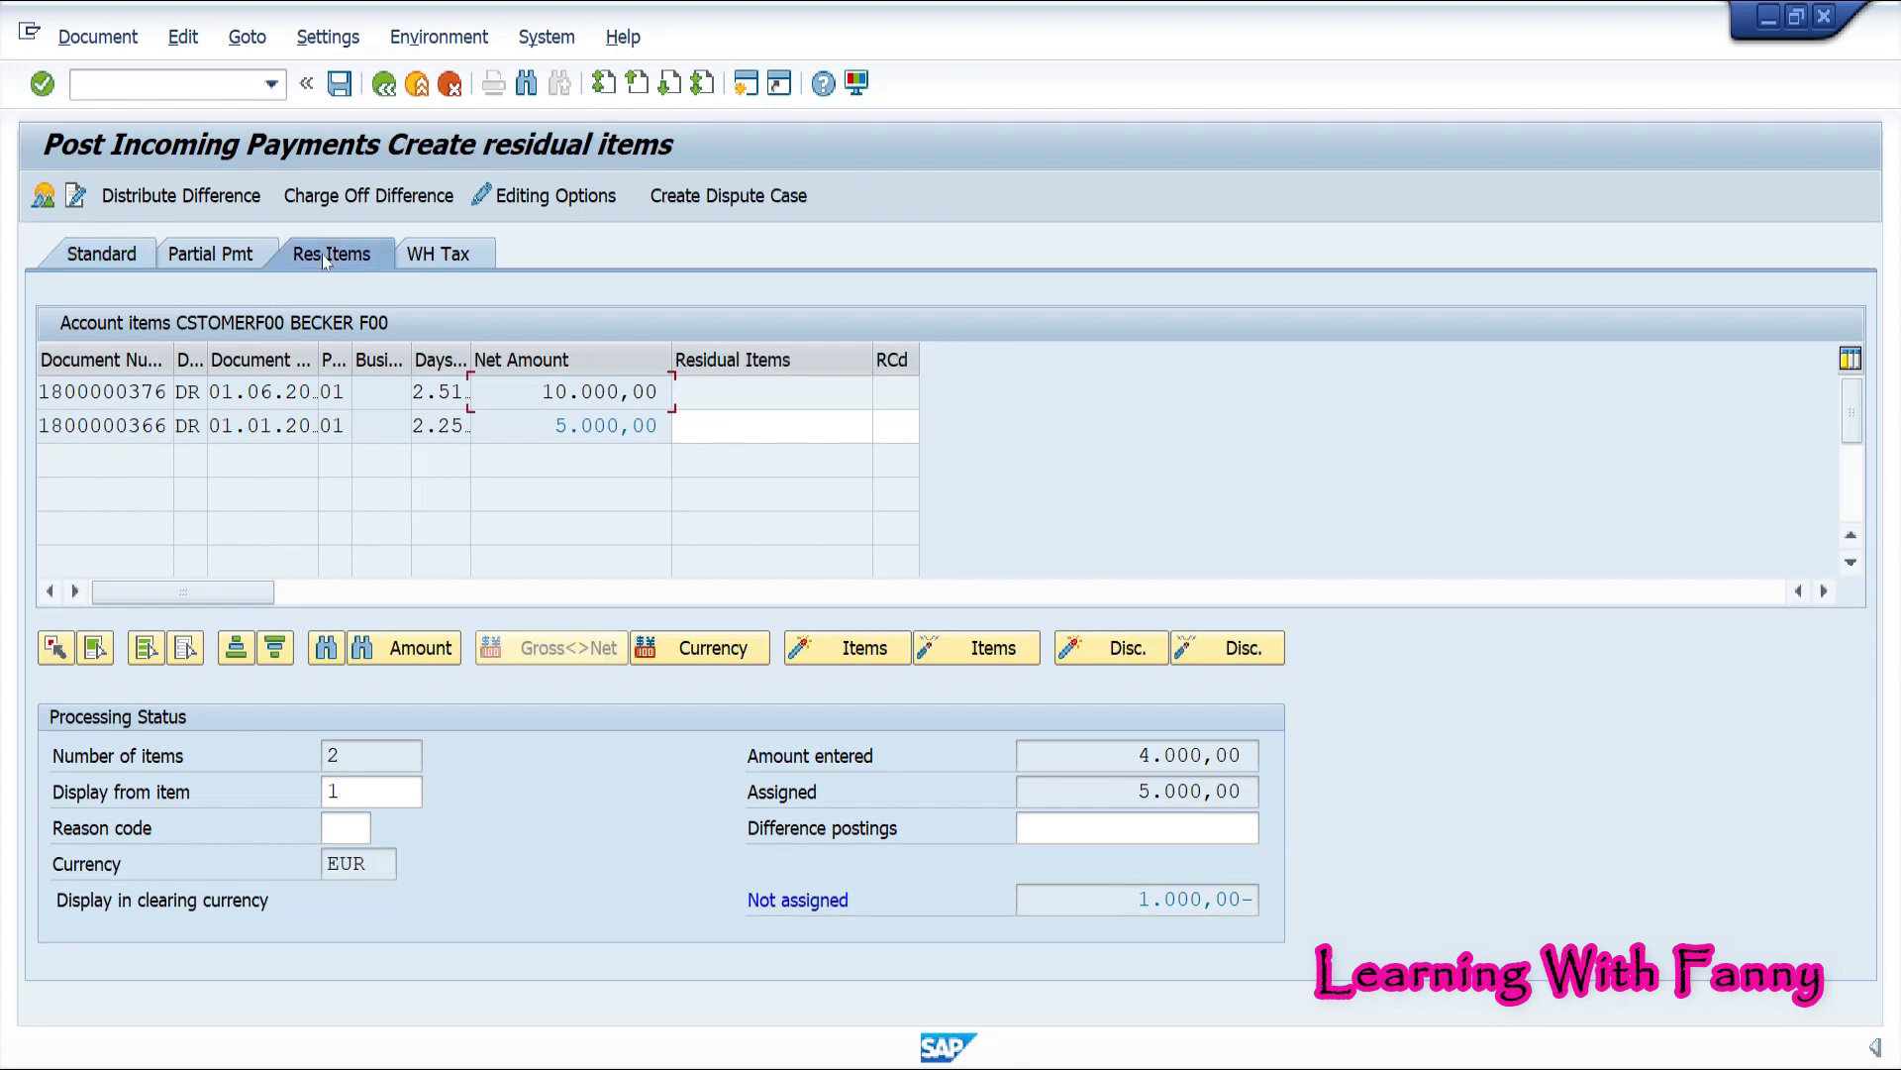
click(737, 423)
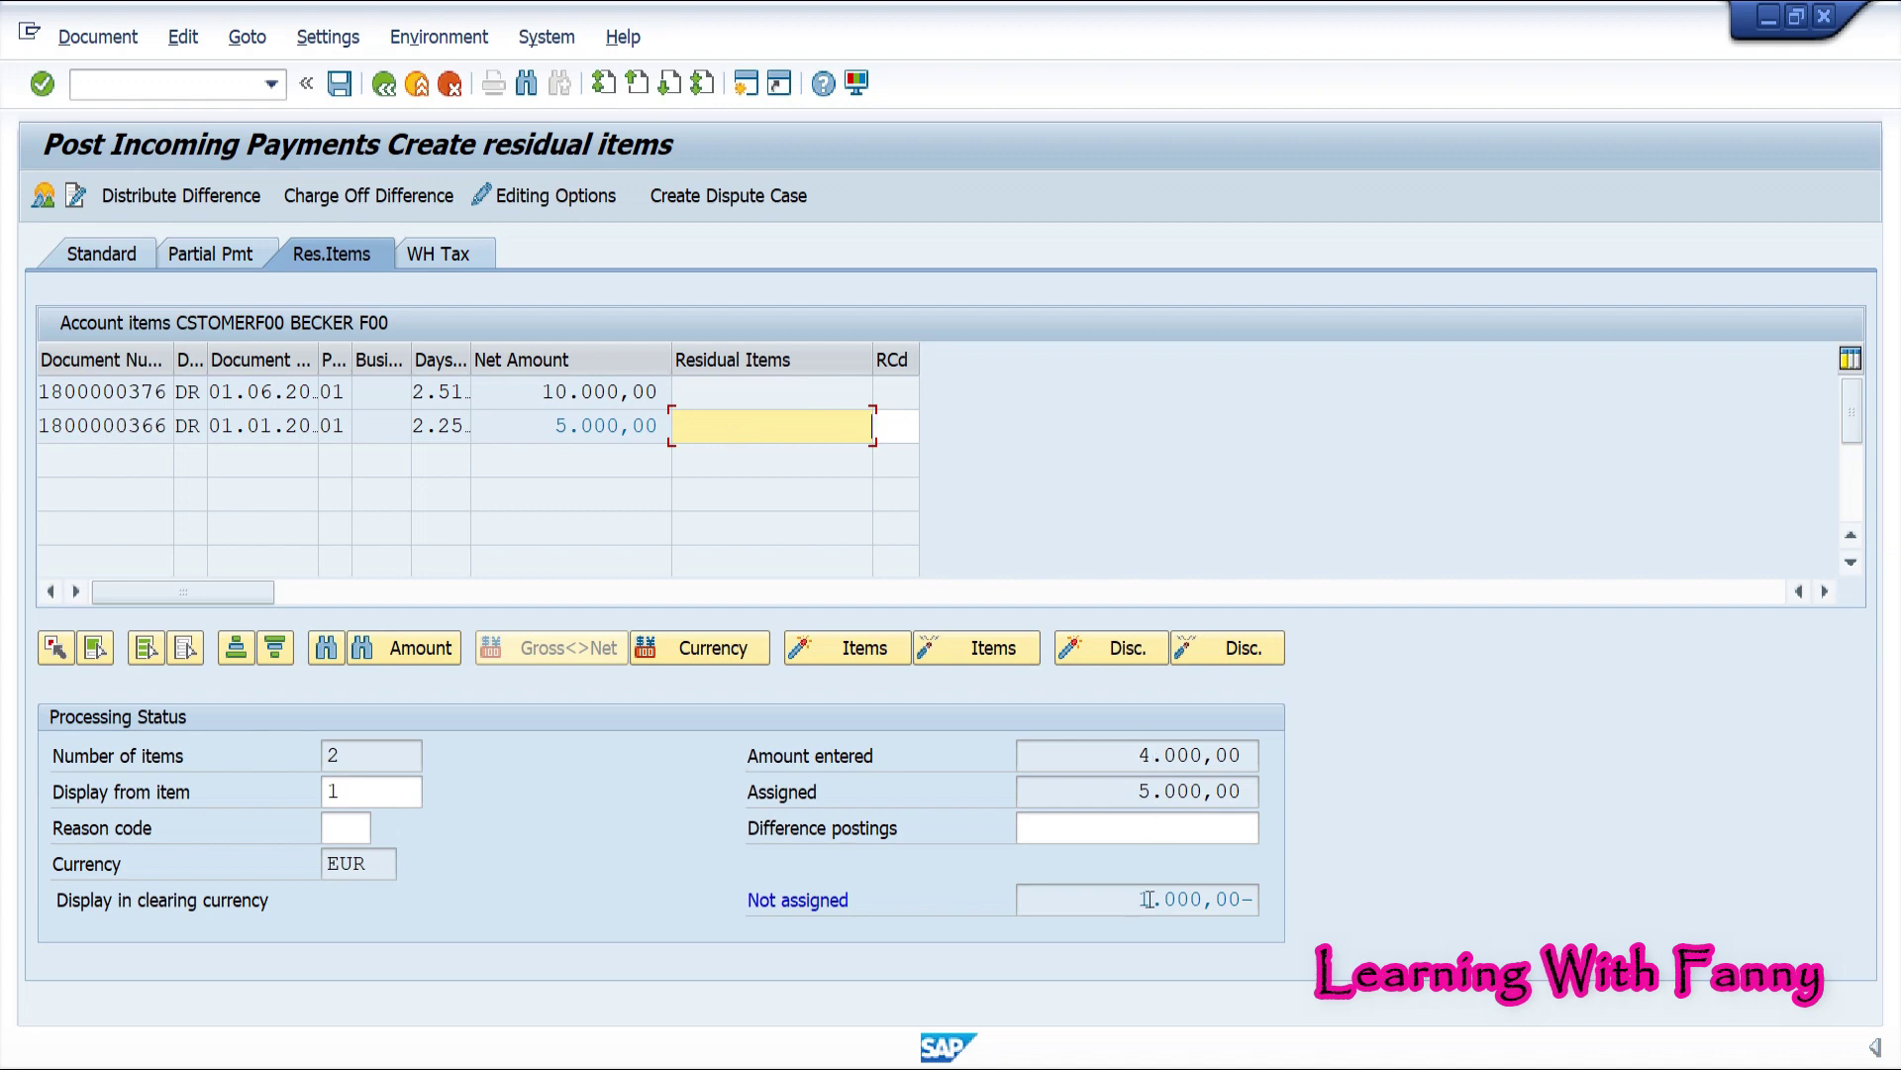
click(1148, 898)
text(1000)
key(Return)
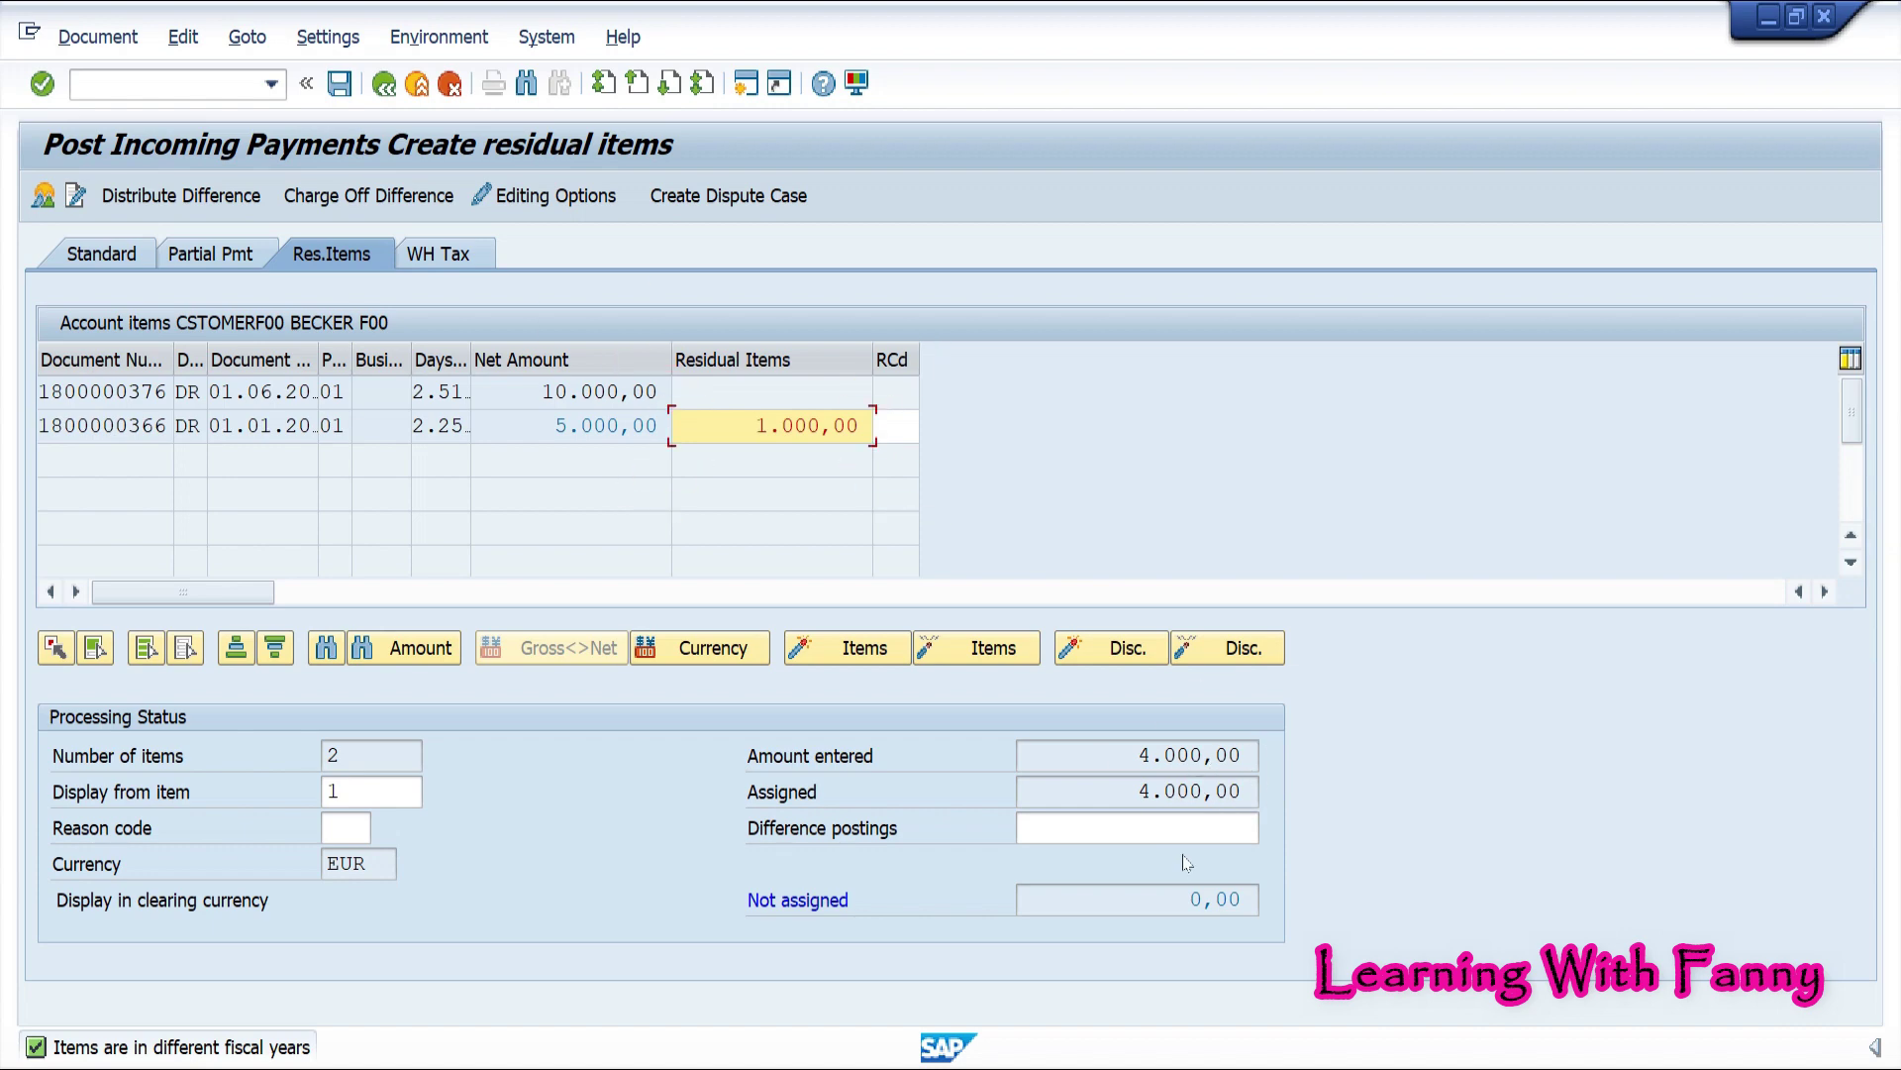
click(1180, 907)
click(340, 84)
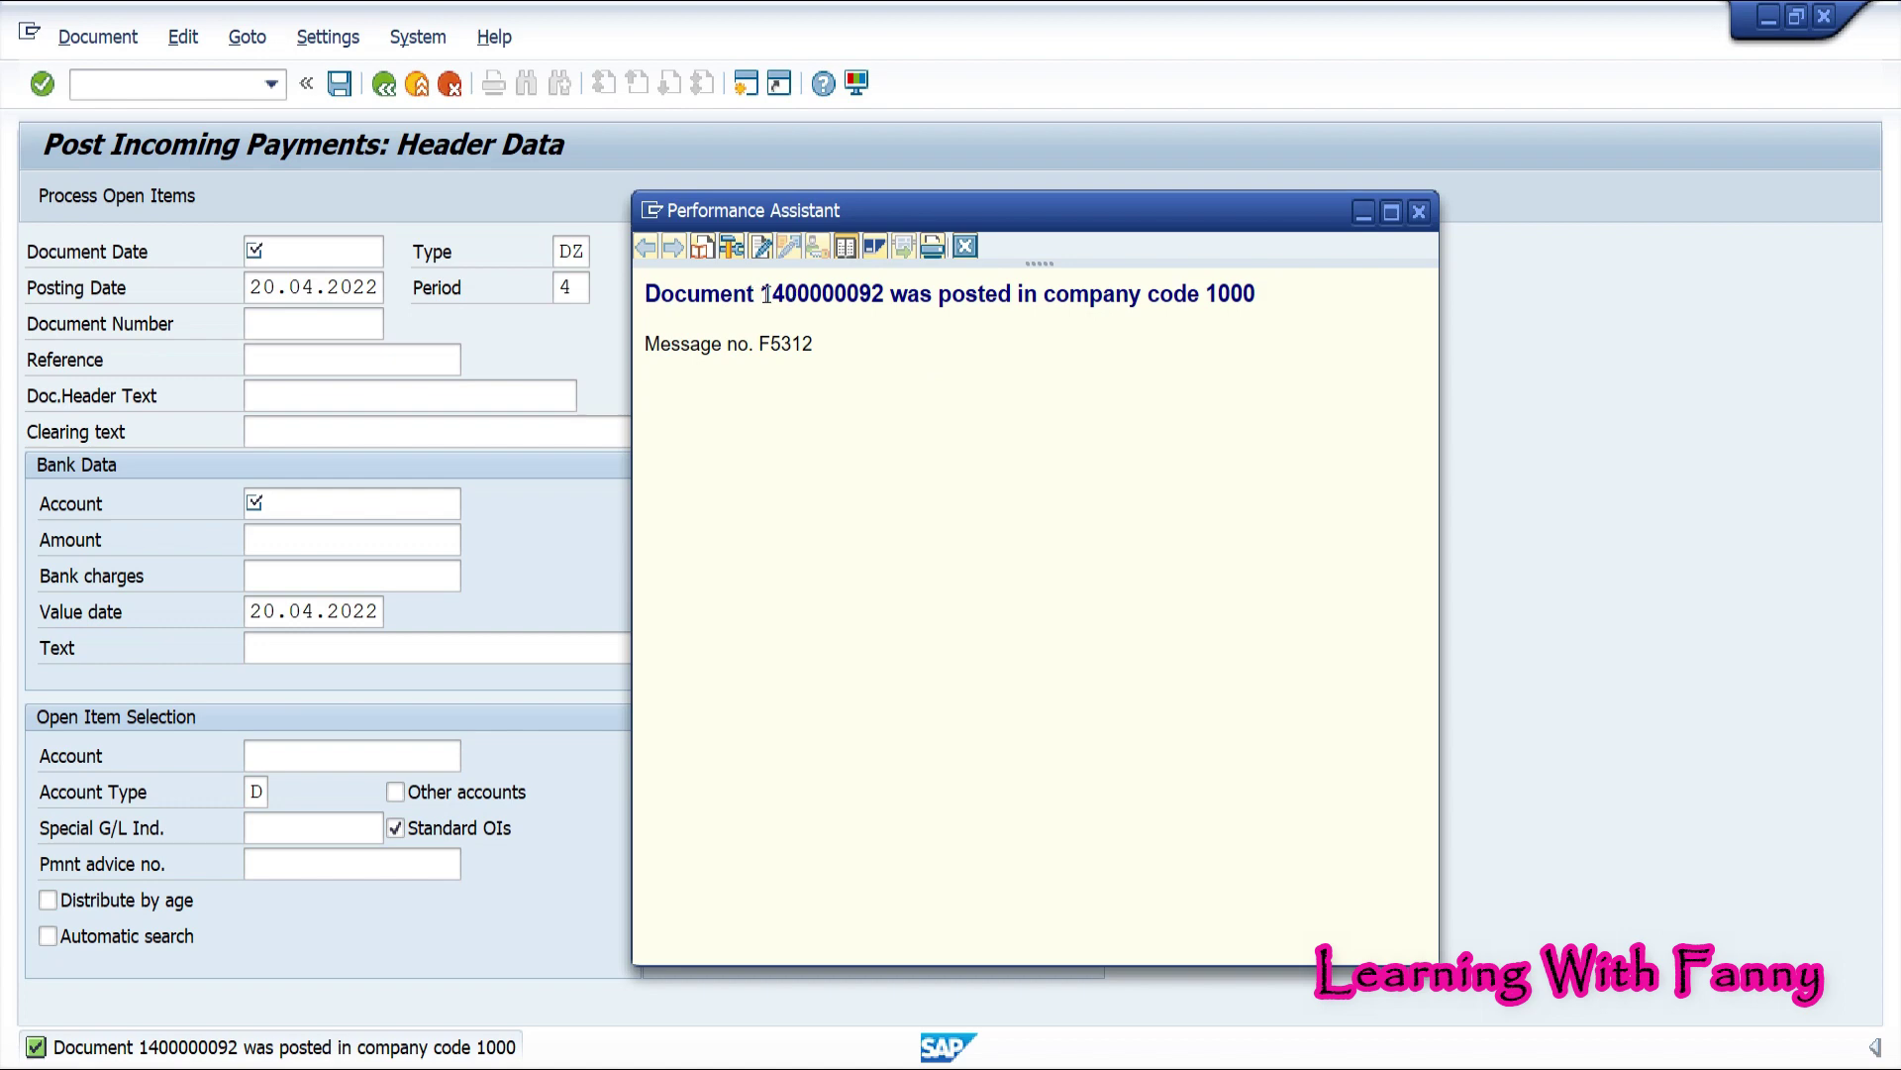
Copy the posted document number from the message details into the sticky note for Ex 13 Task 5 and return to SAP
drag(760, 294, 869, 302)
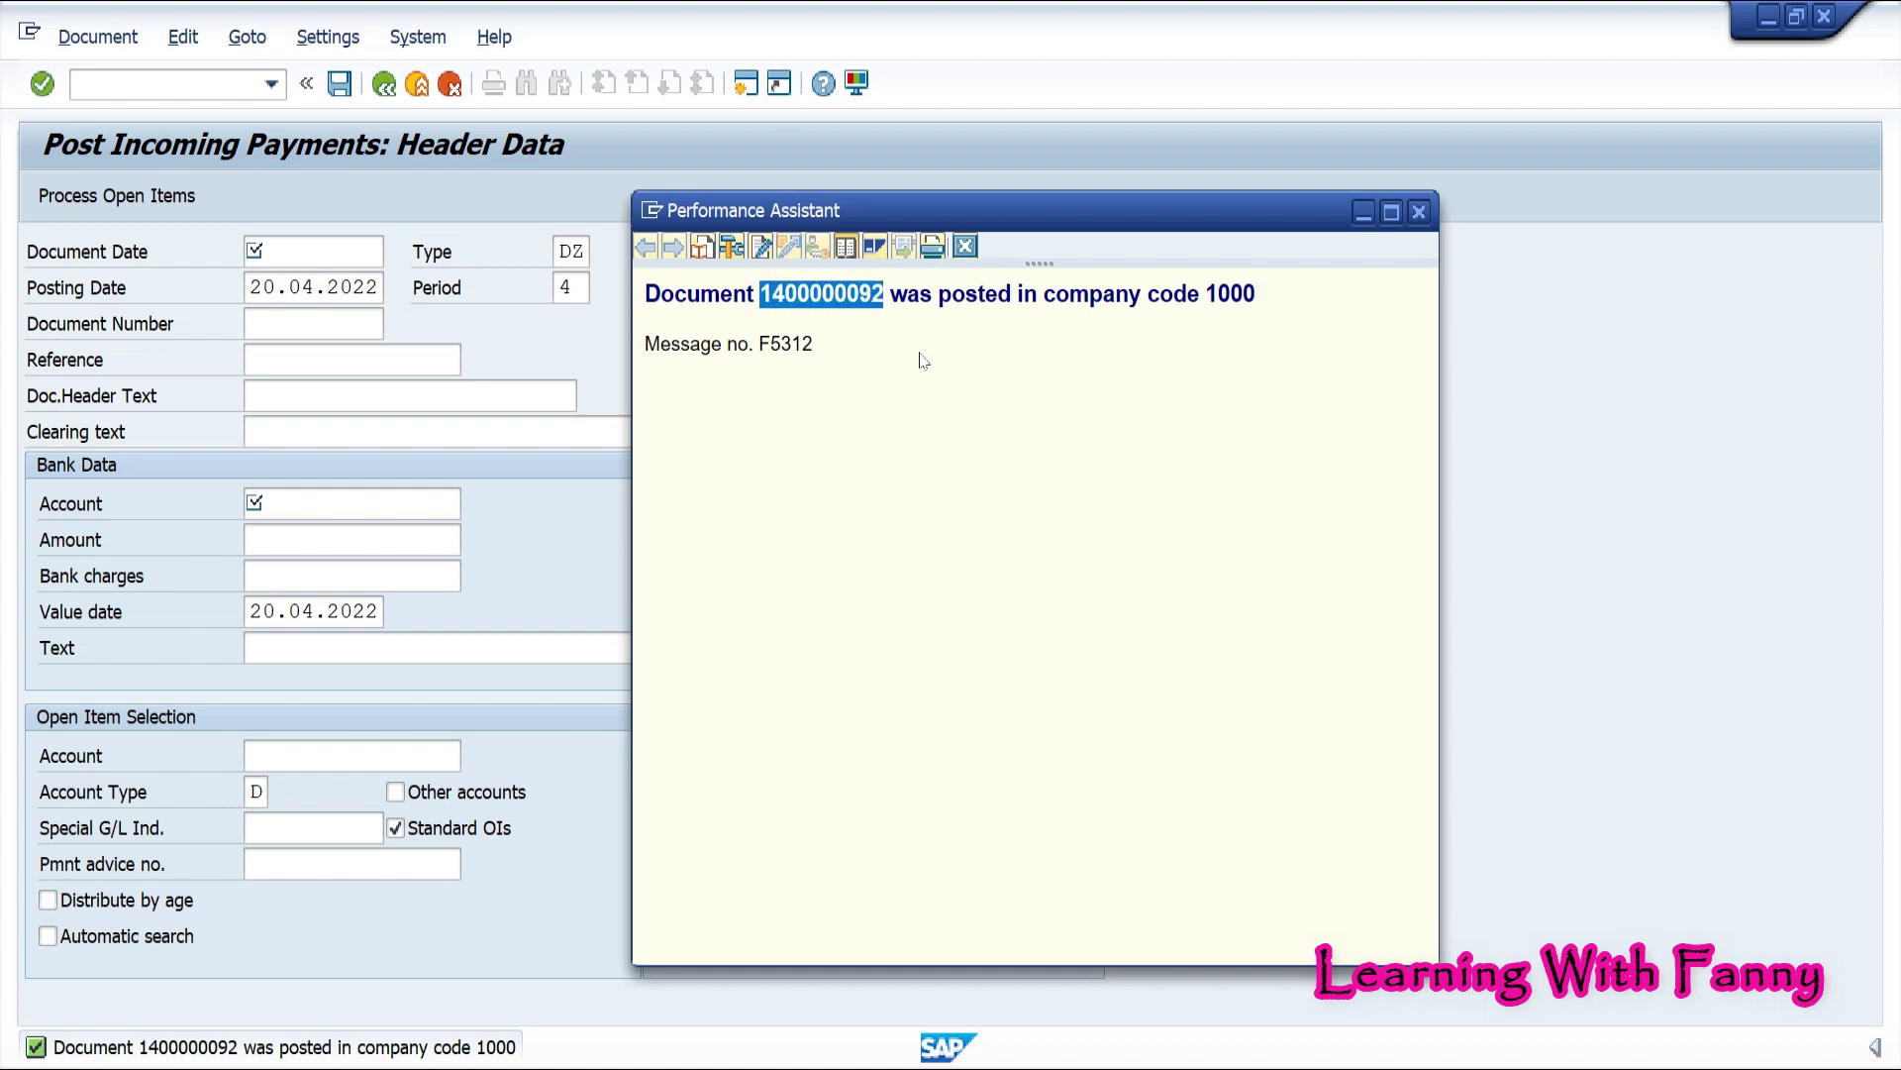
key(ctrl+c)
key(alt+Tab)
key(ctrl+v)
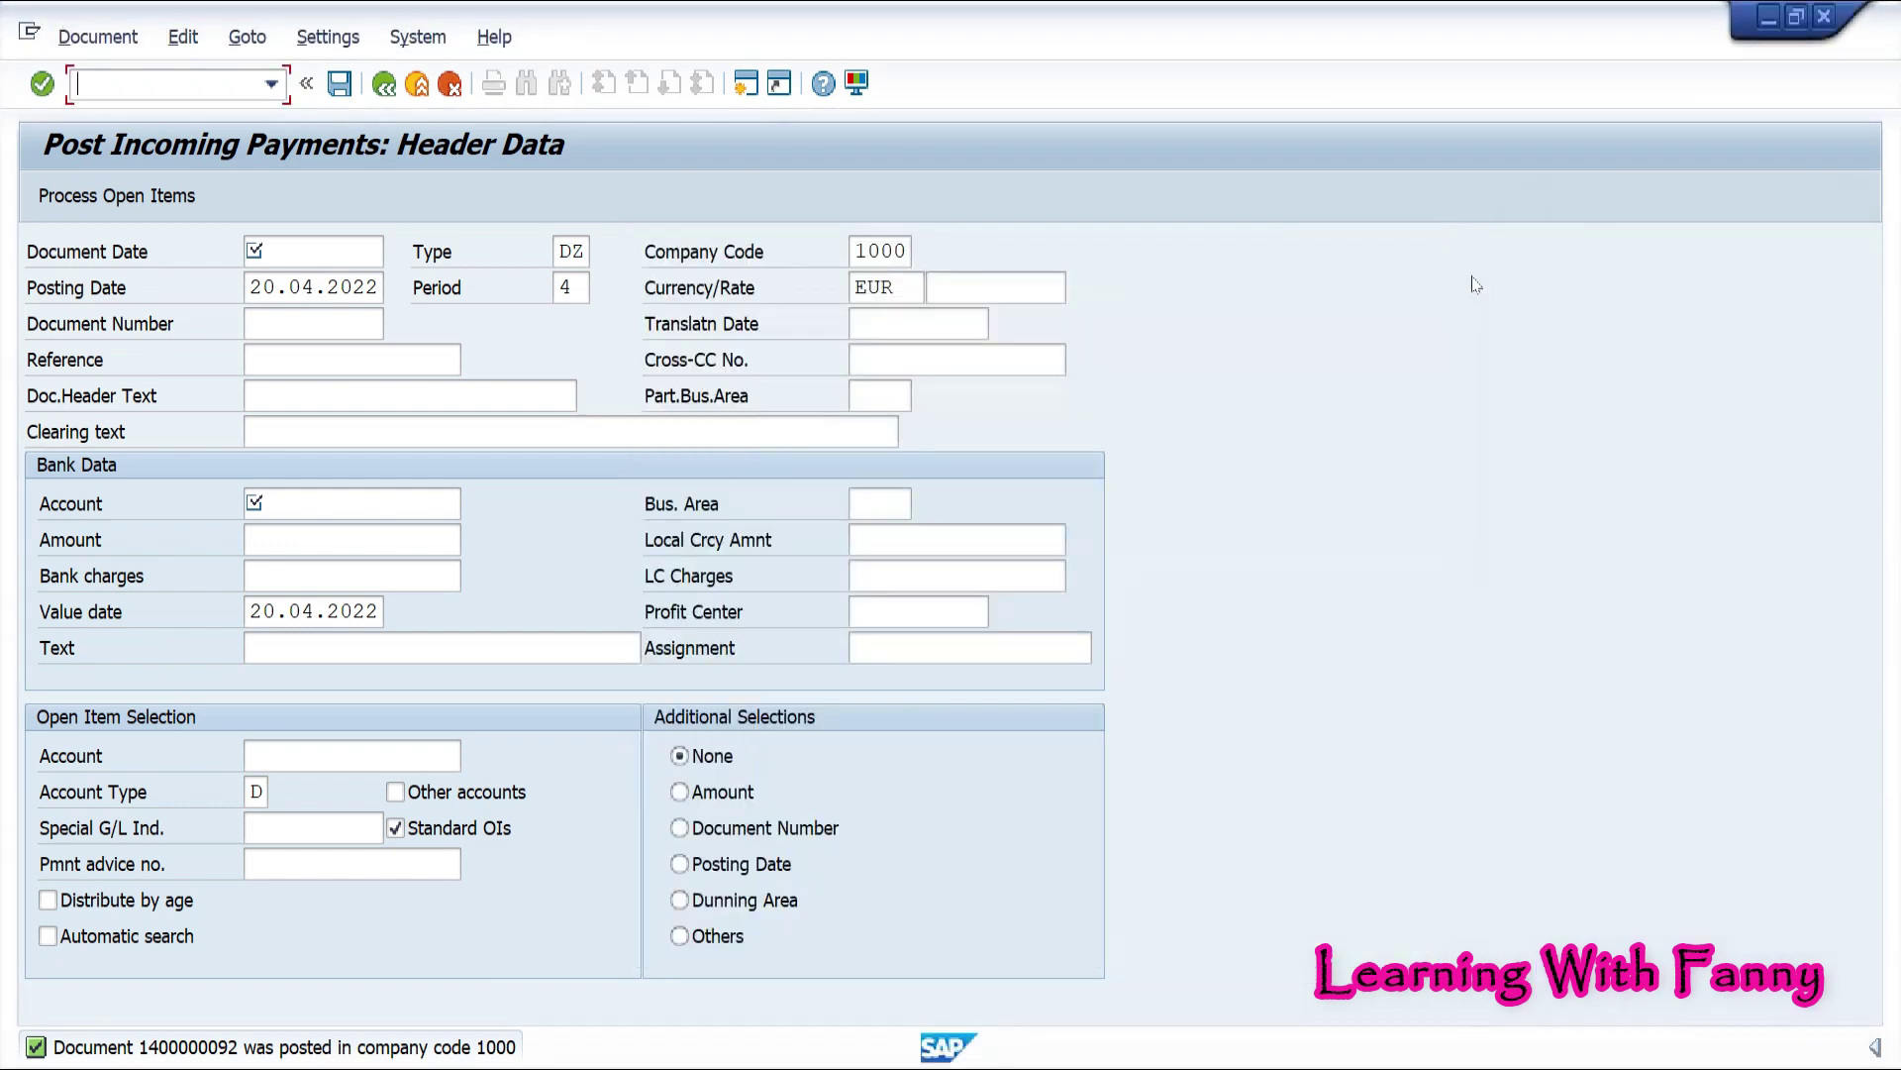
click(1486, 287)
Exit the payment transaction with /n and open FBL5N Display/Change Line Items from the Accounts Receivable account folder
text(/n)
key(Return)
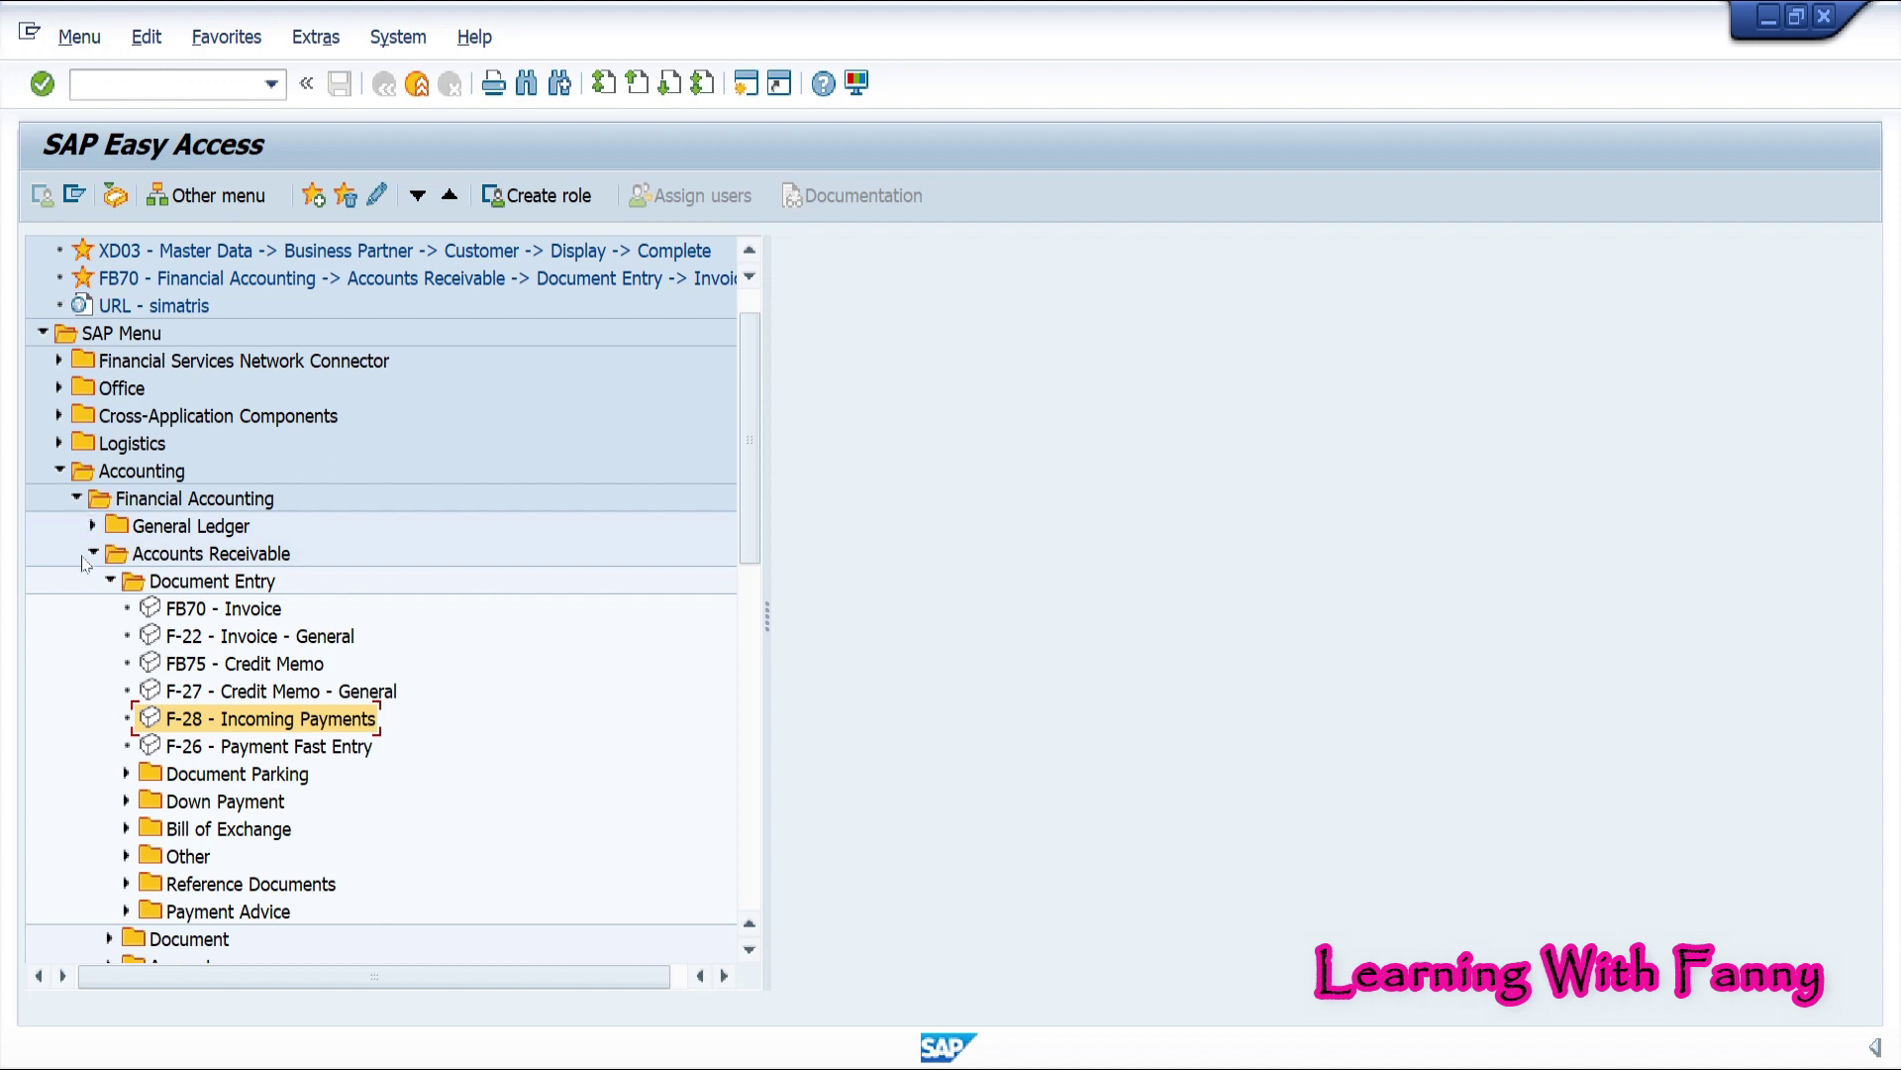
click(110, 582)
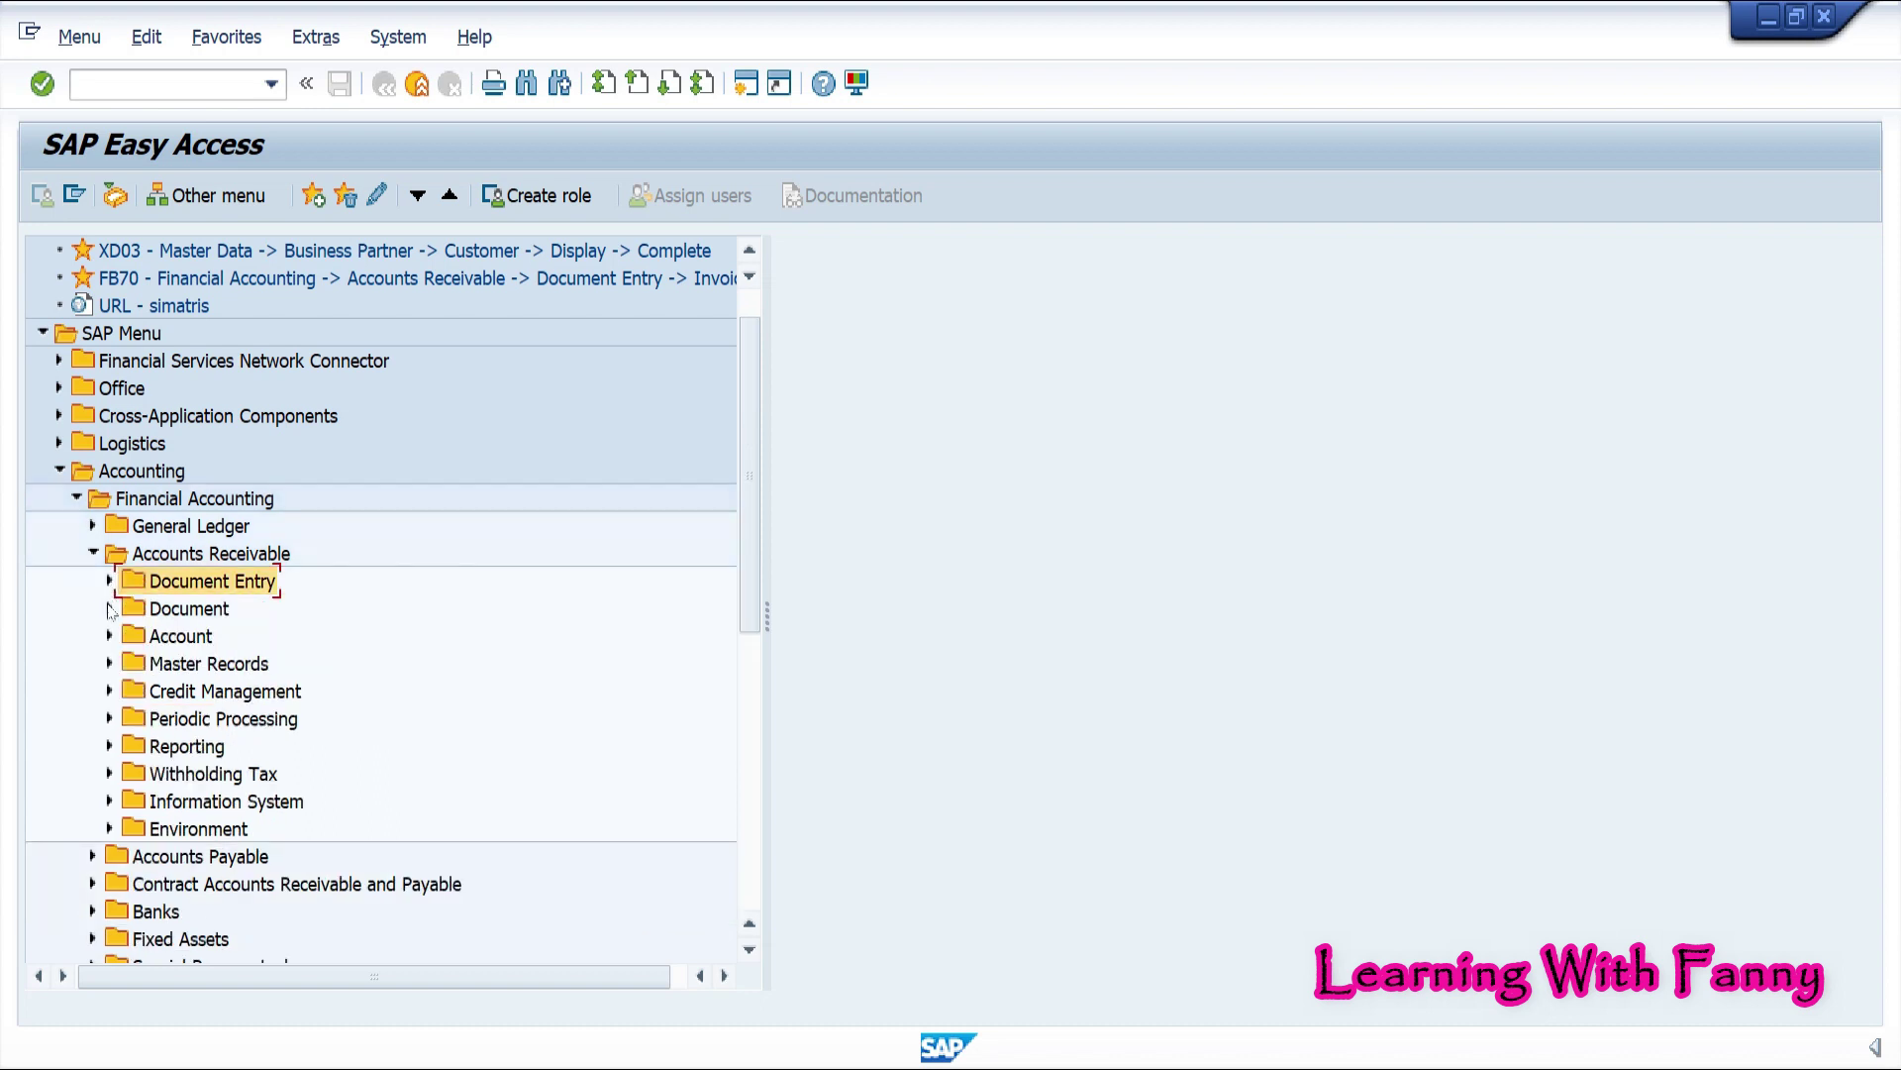
click(110, 637)
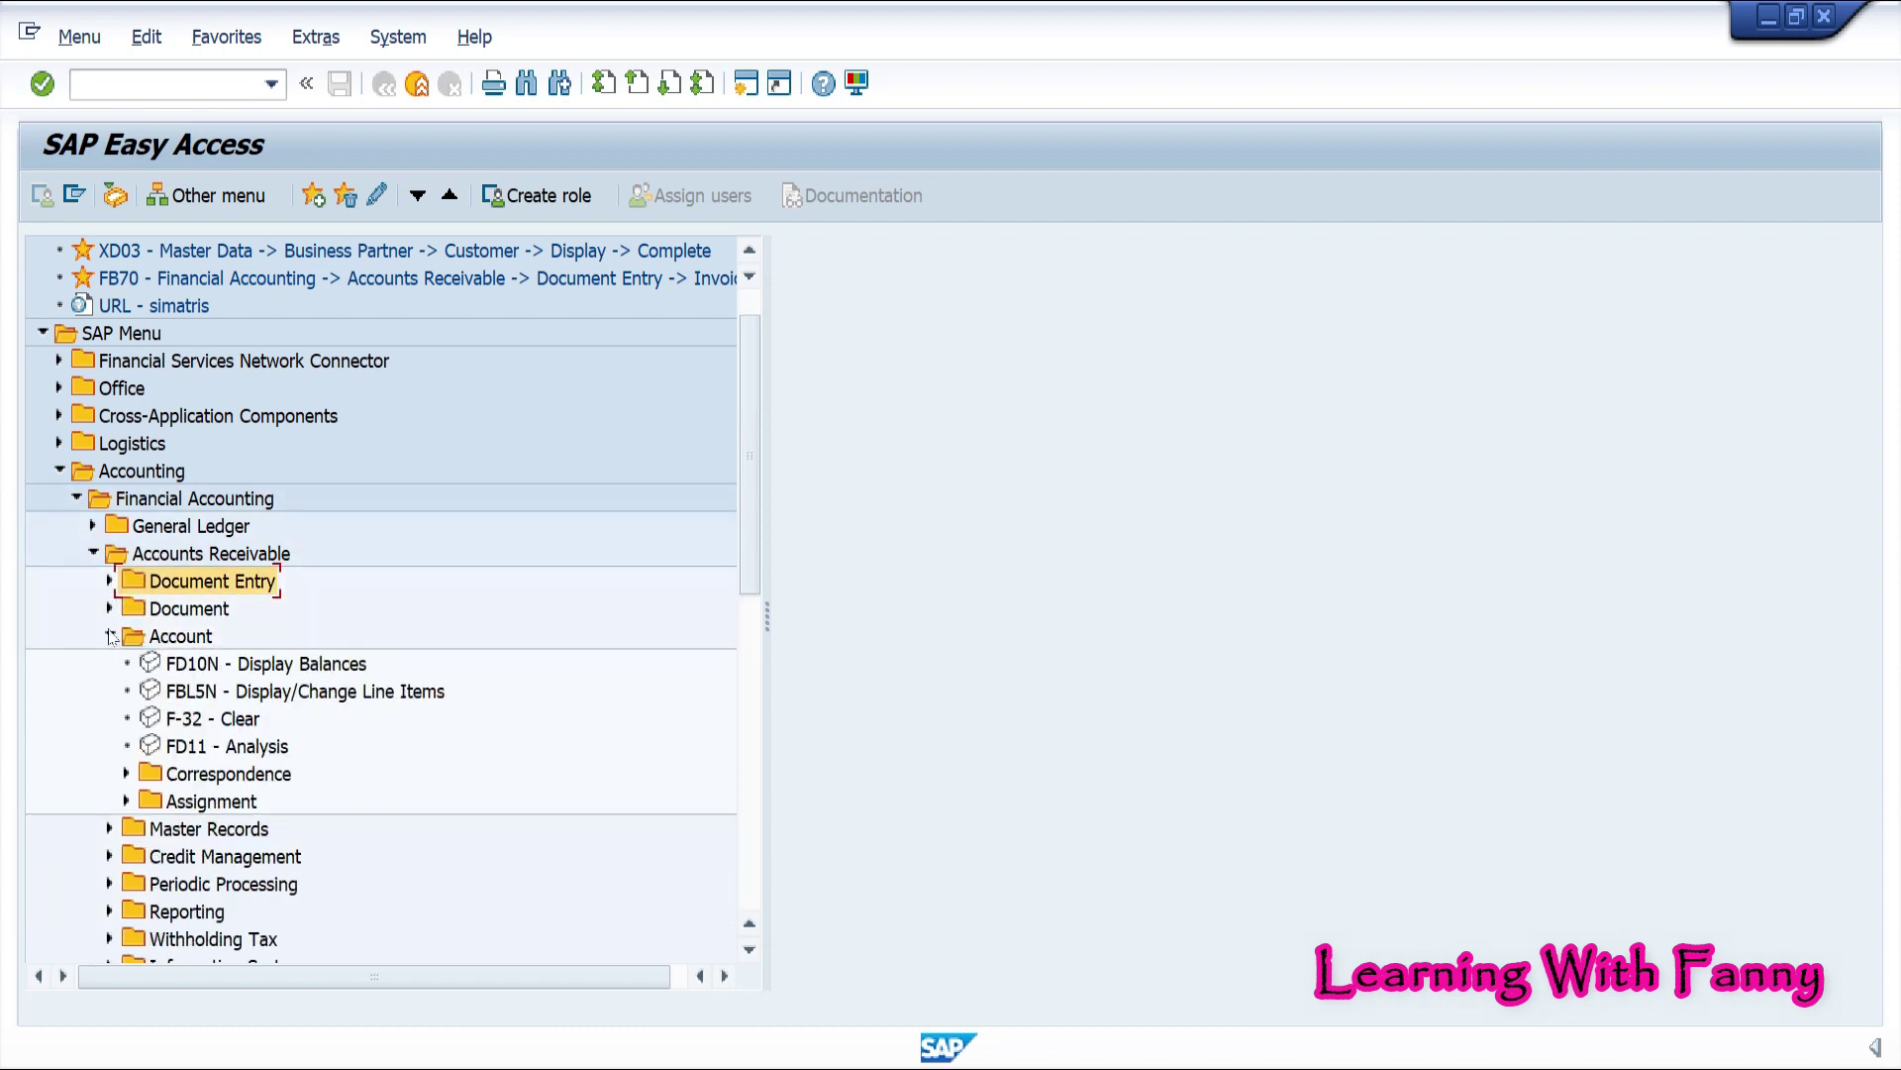
click(246, 697)
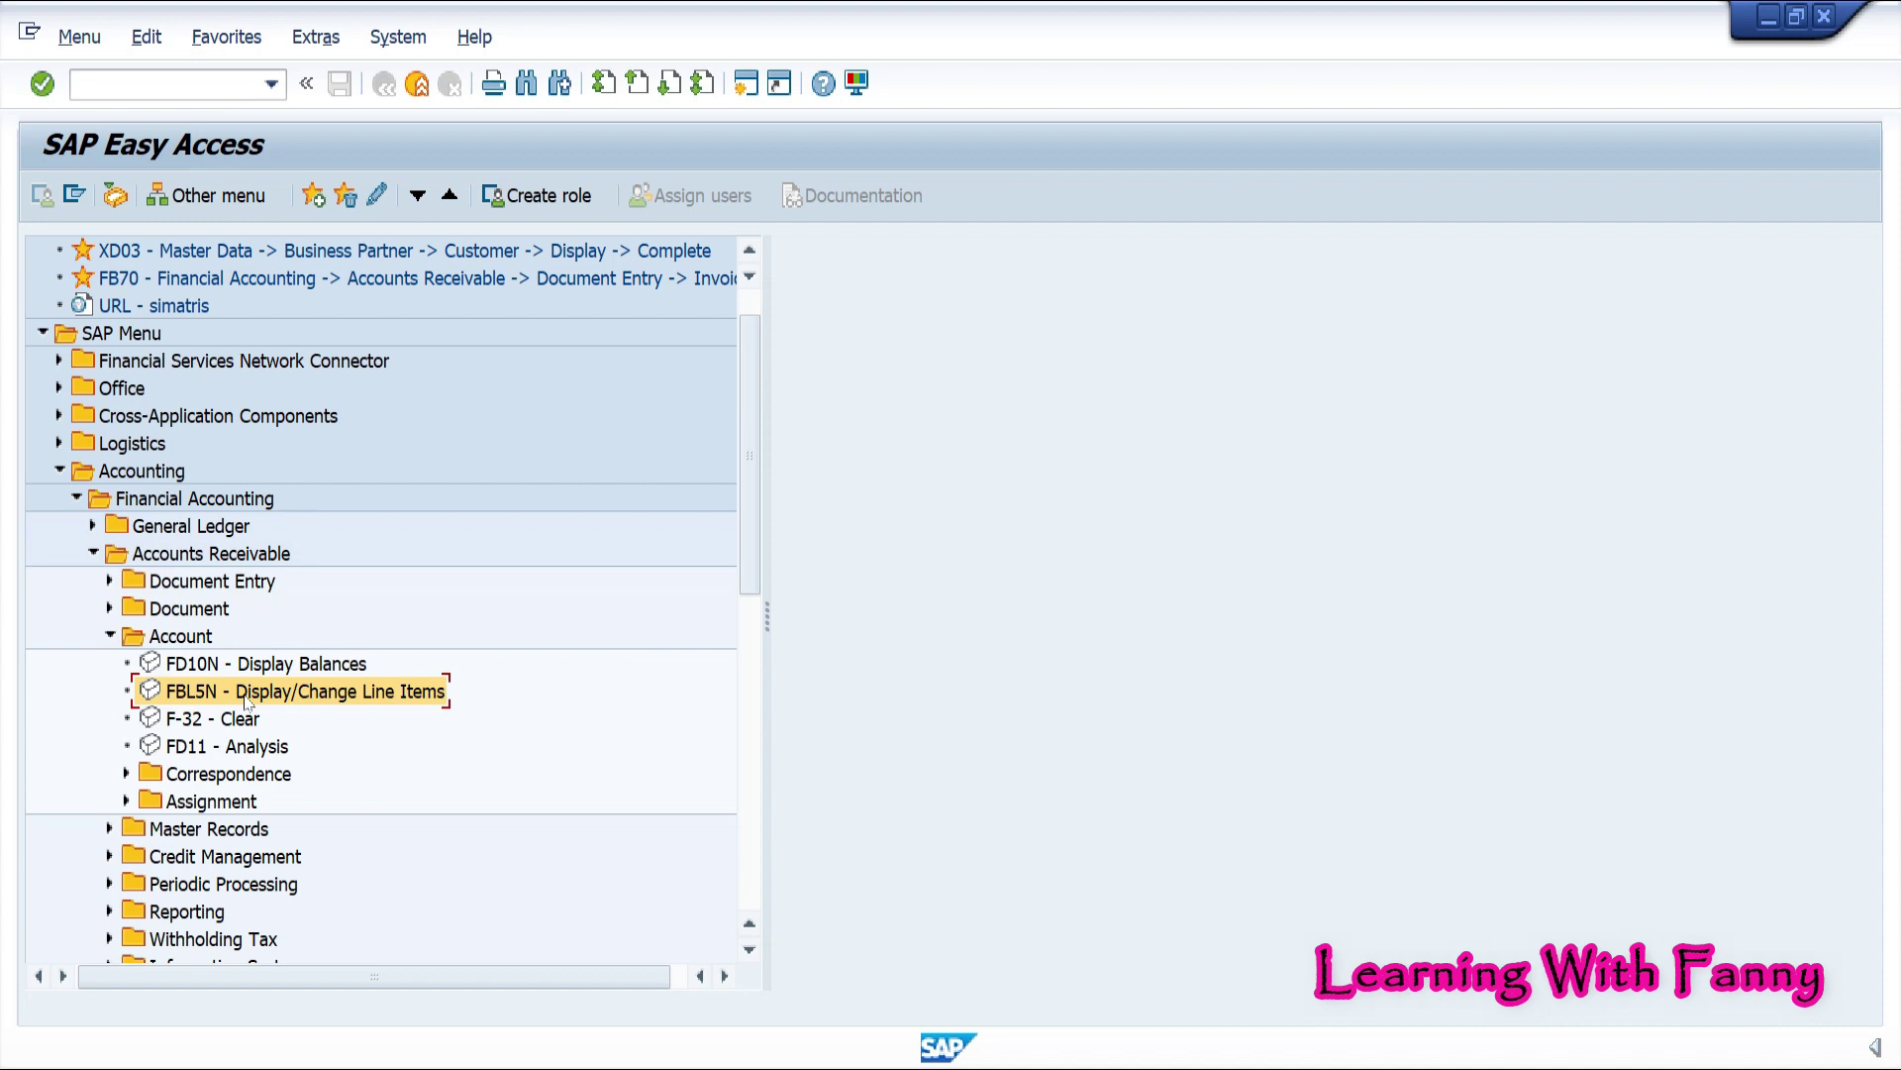
double_click(247, 693)
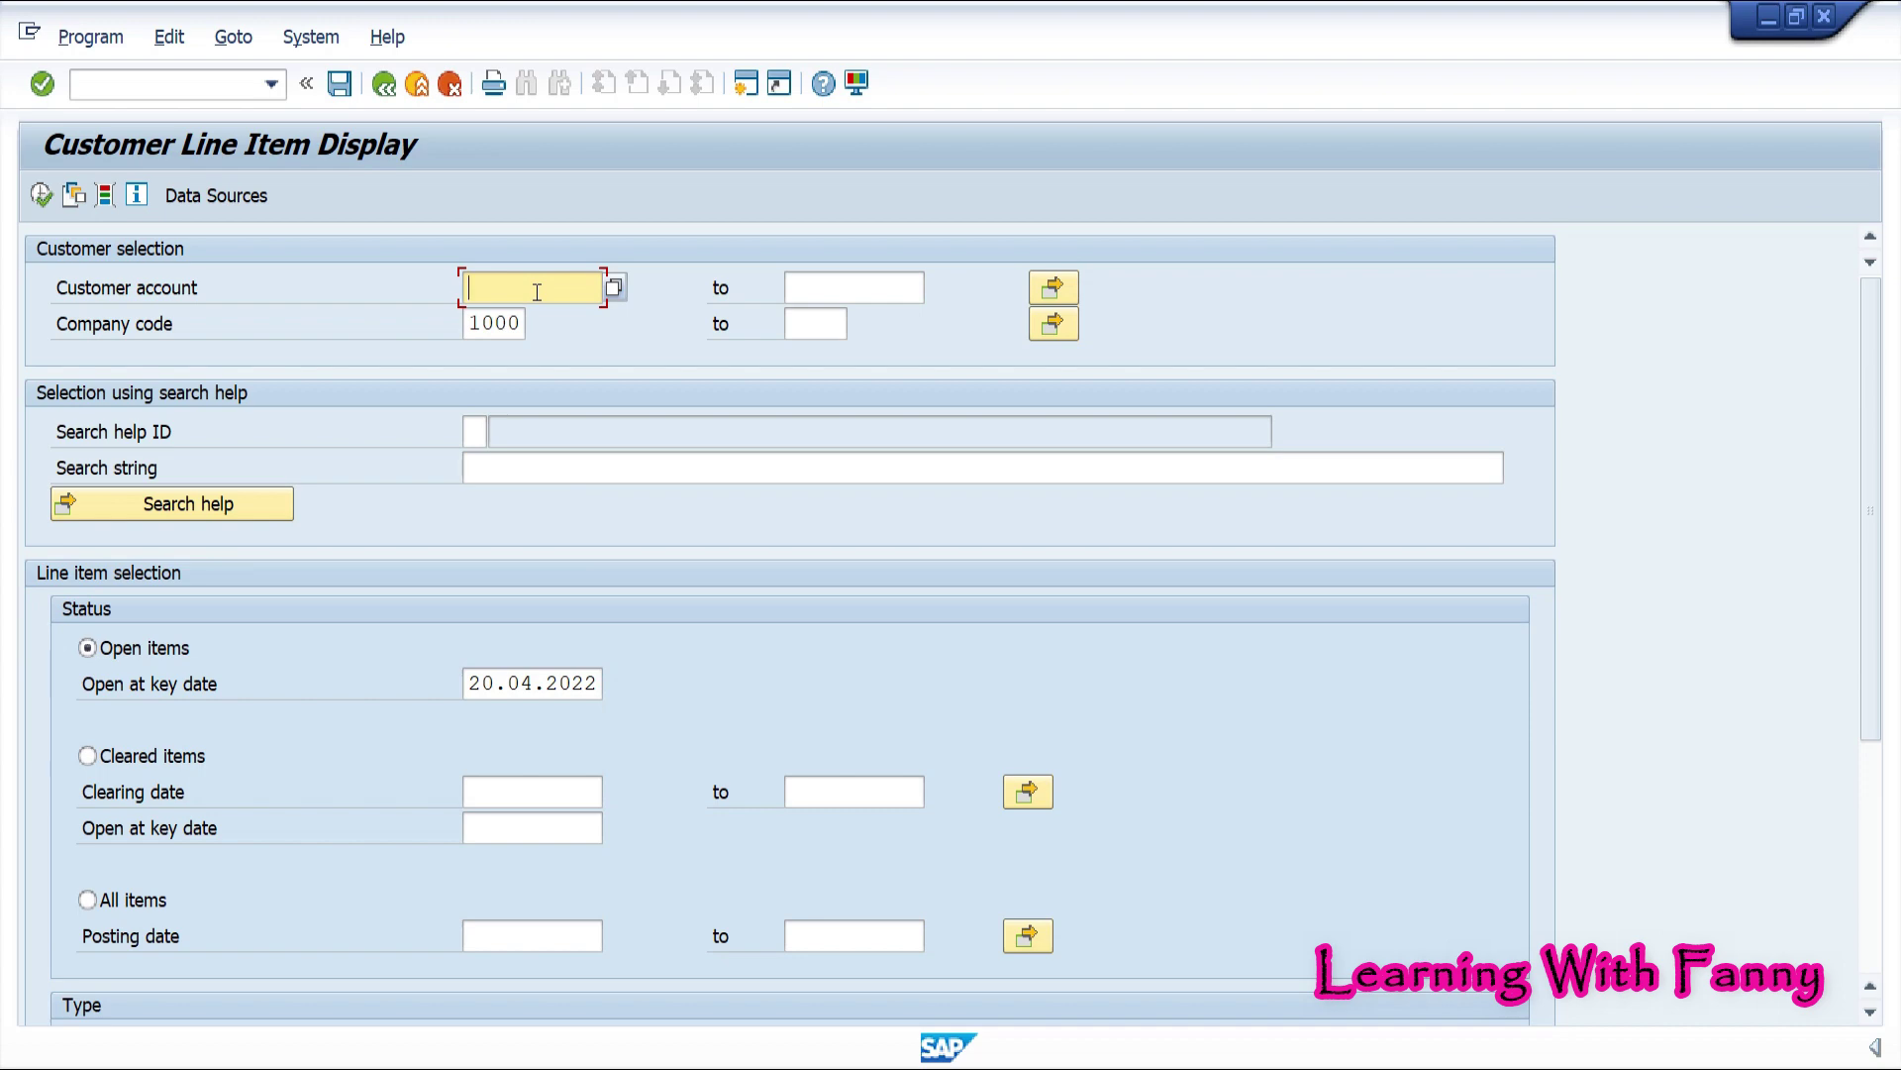
Display all line items of the customer account in company code 1000
text(C)
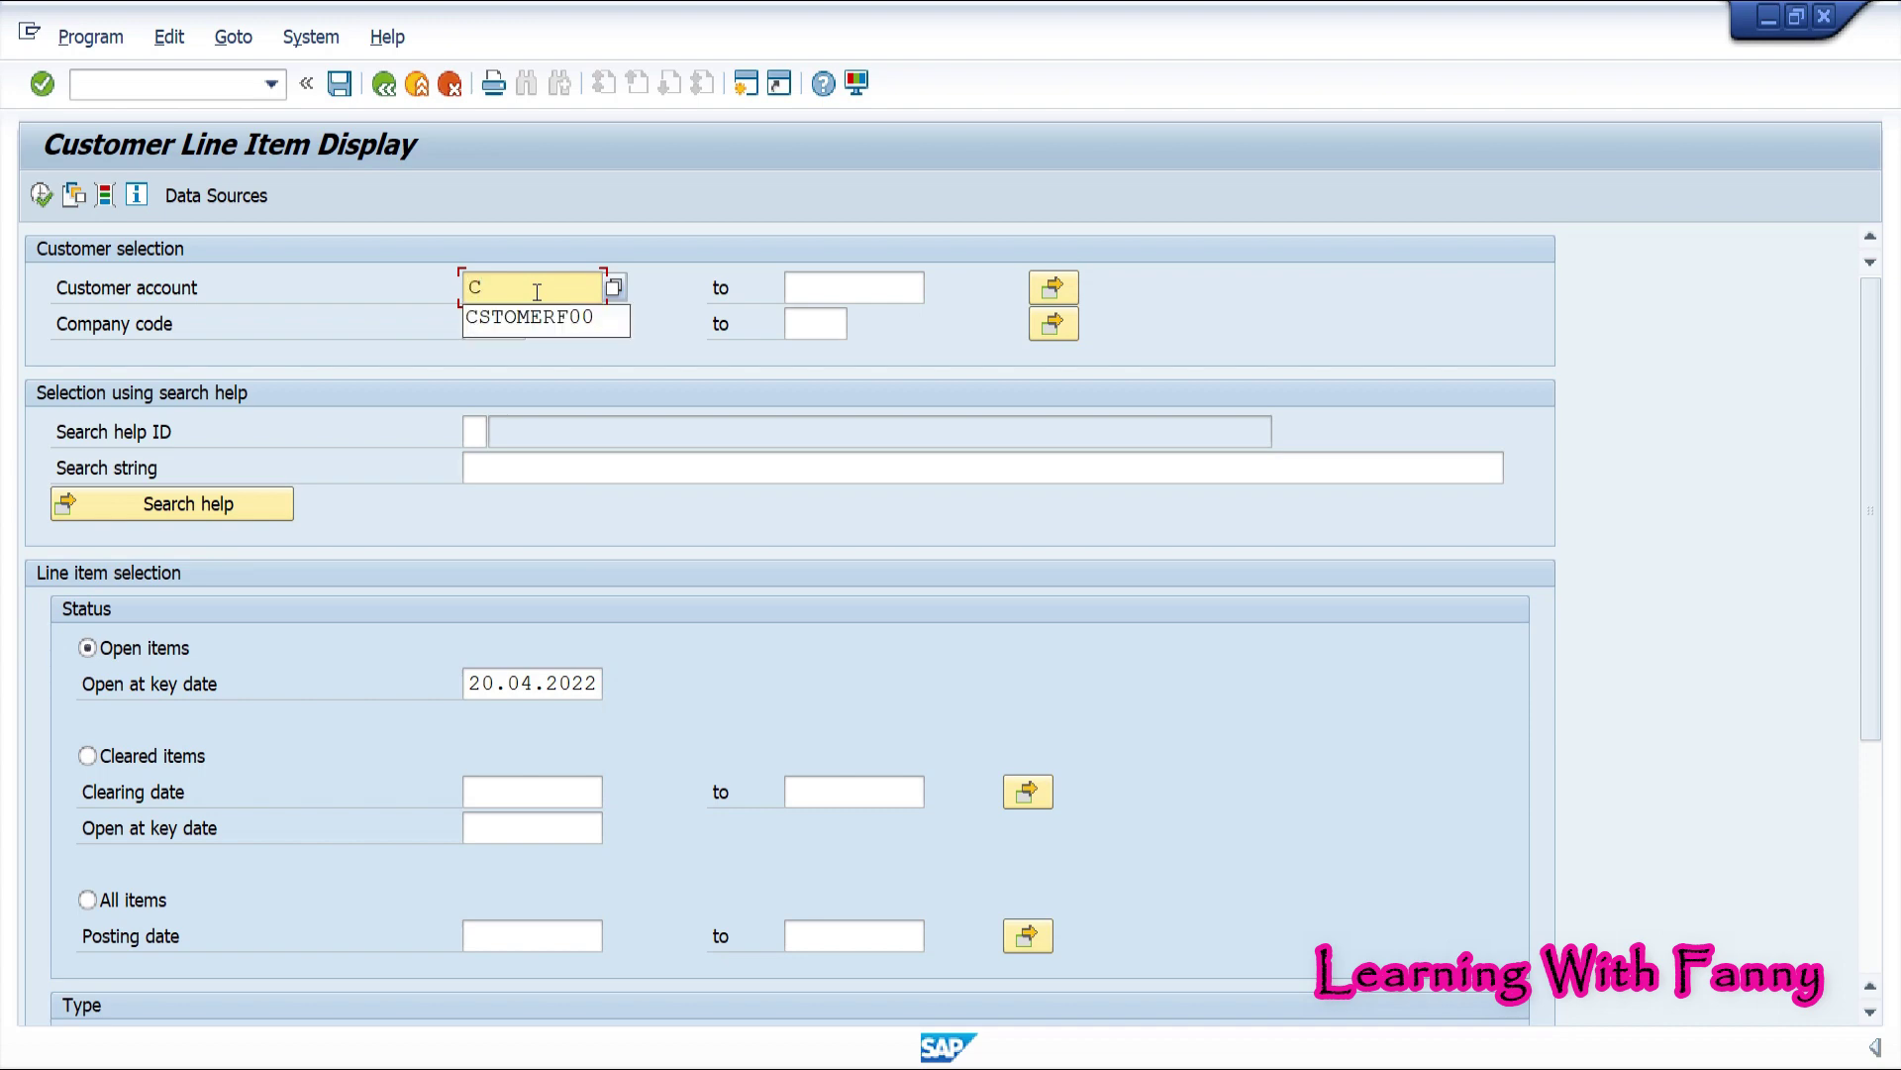
key(Down)
key(Return)
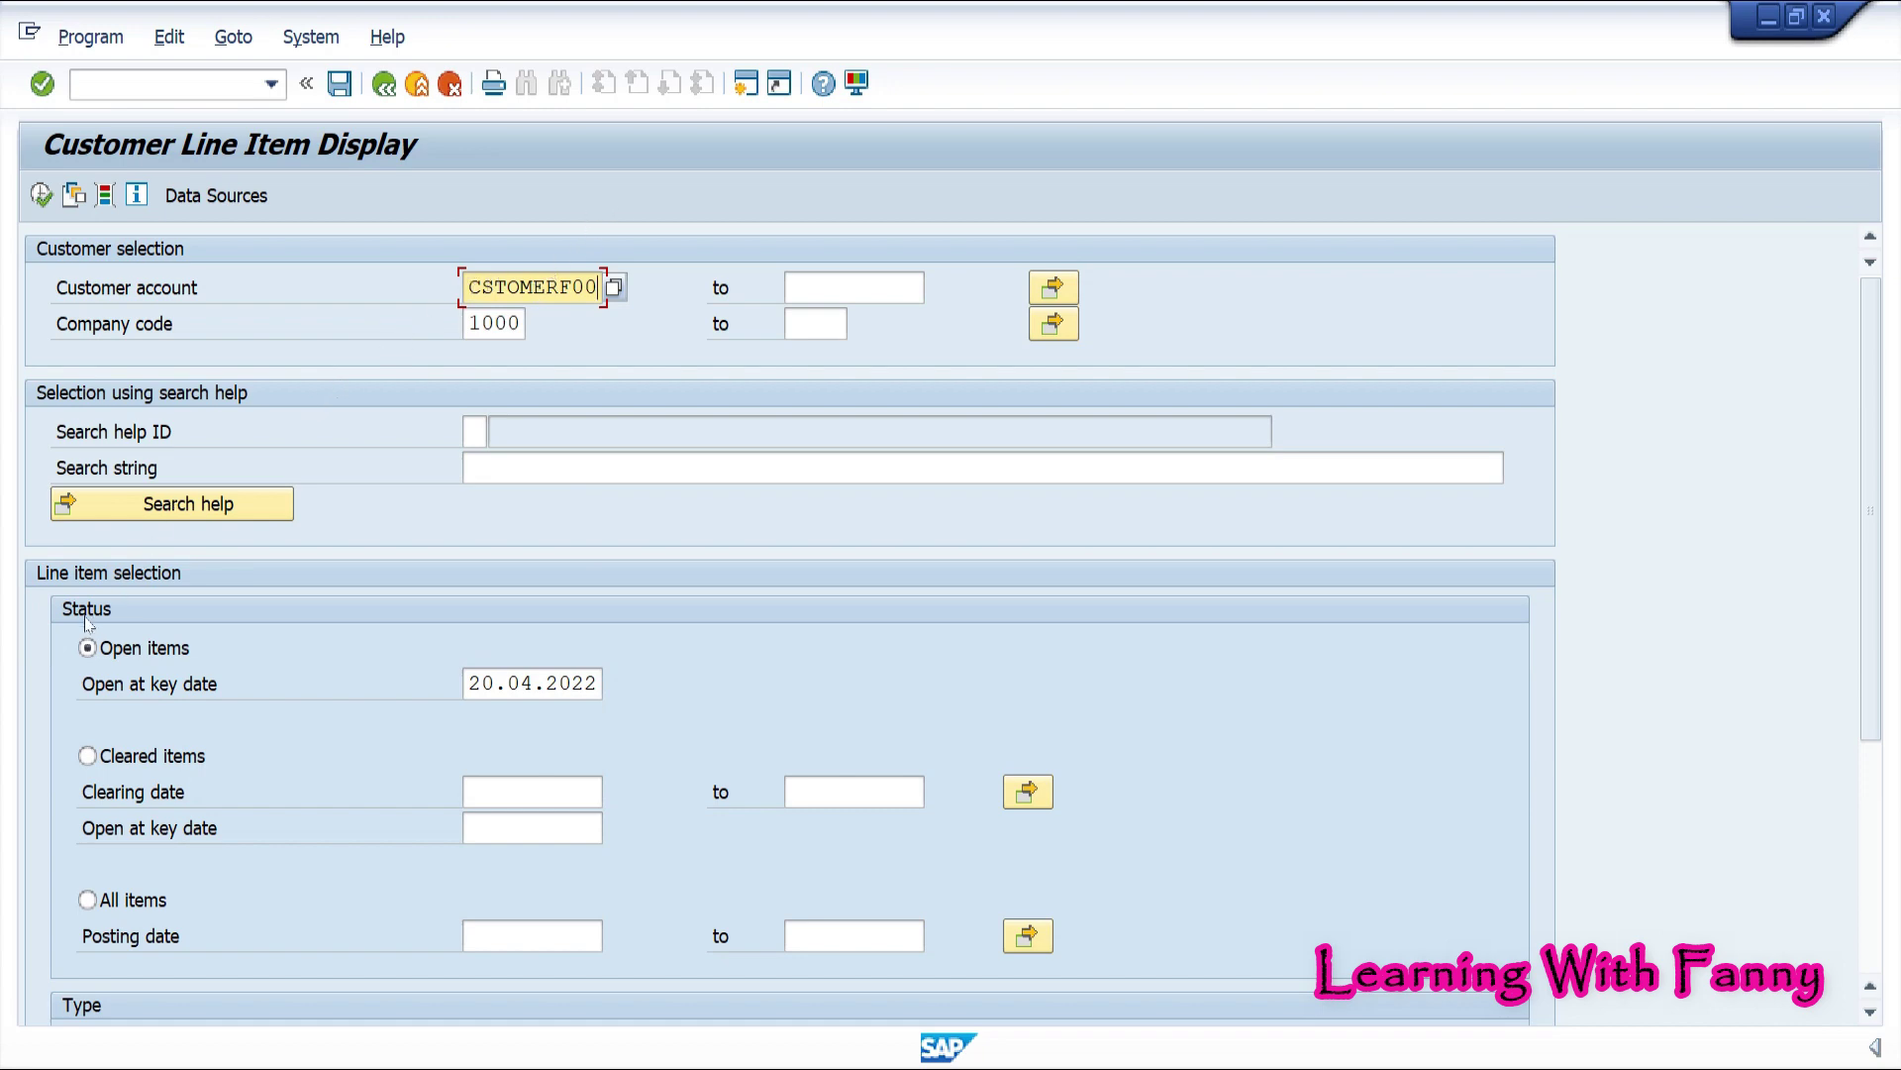
click(87, 901)
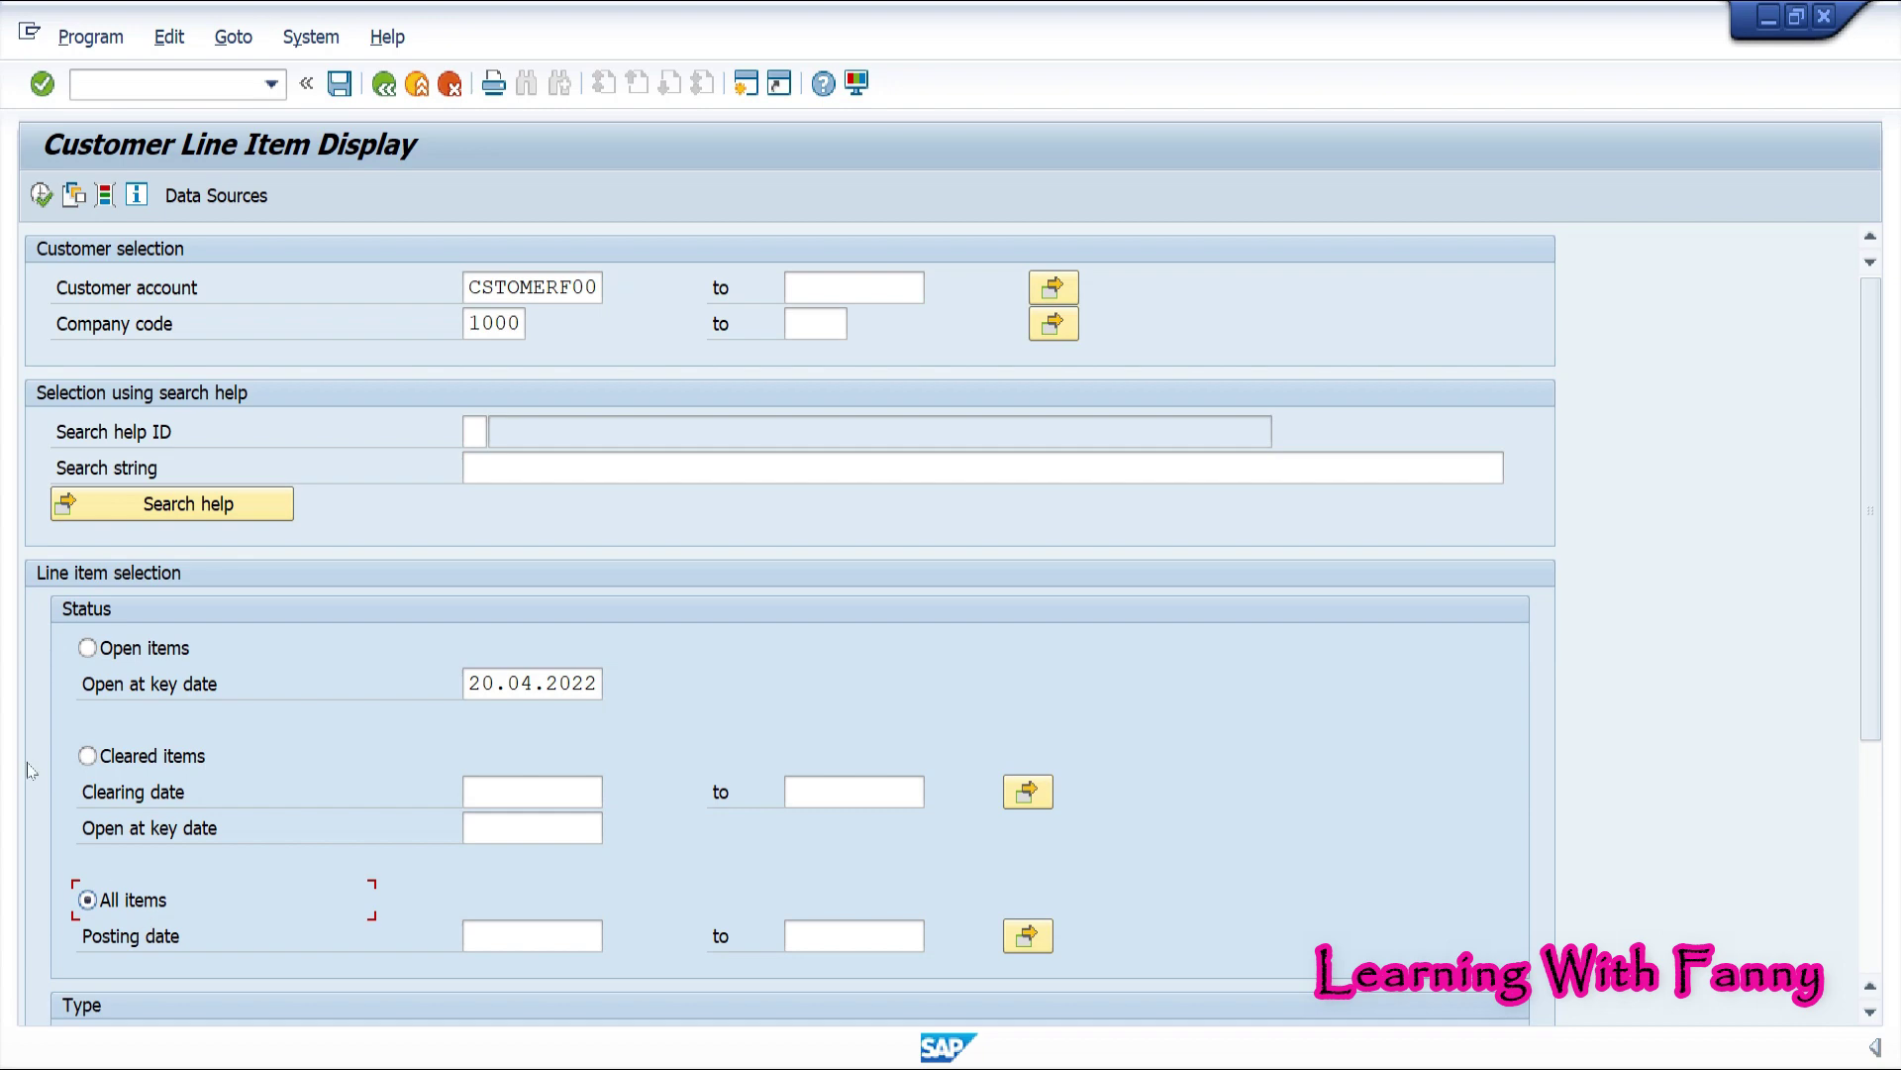
click(41, 195)
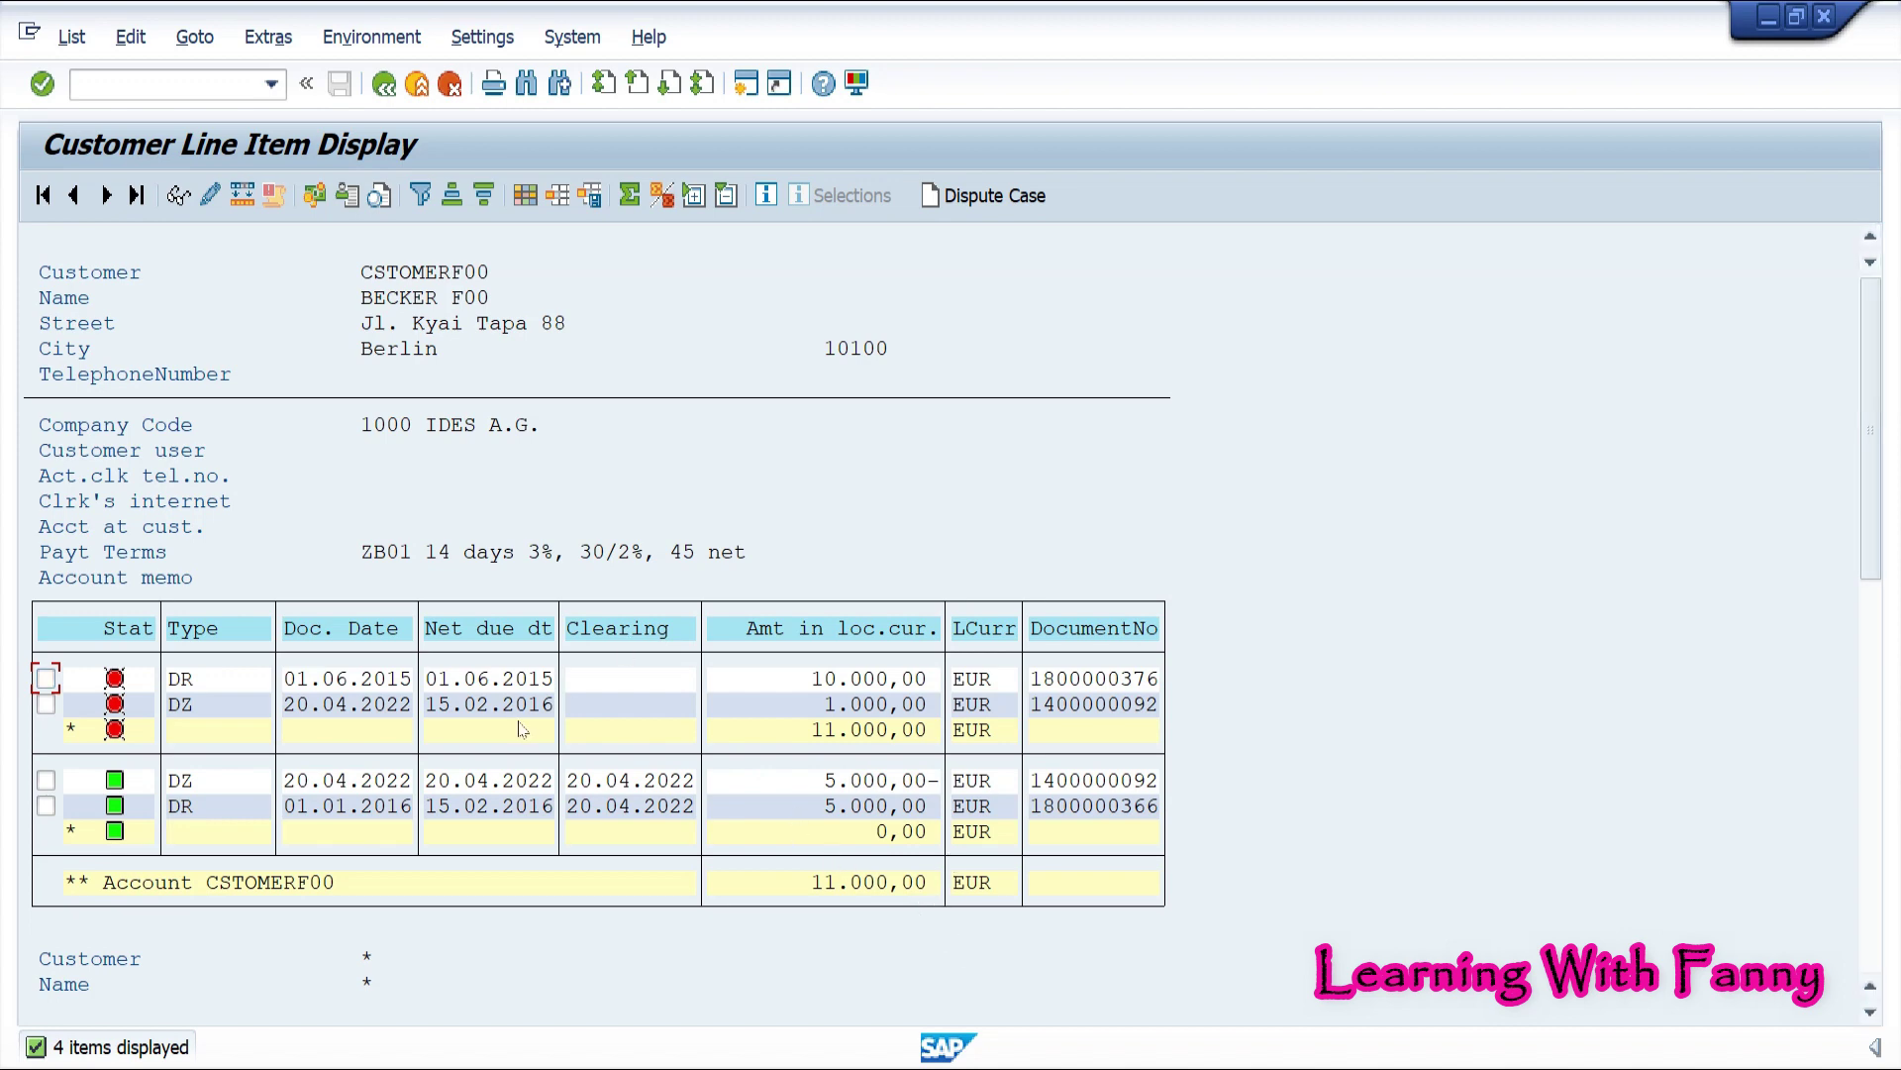
Mark the open 1.000,00 EUR residual item and compare its document number with the Task 5 number in the sticky note
click(44, 704)
click(1037, 704)
key(alt+Tab)
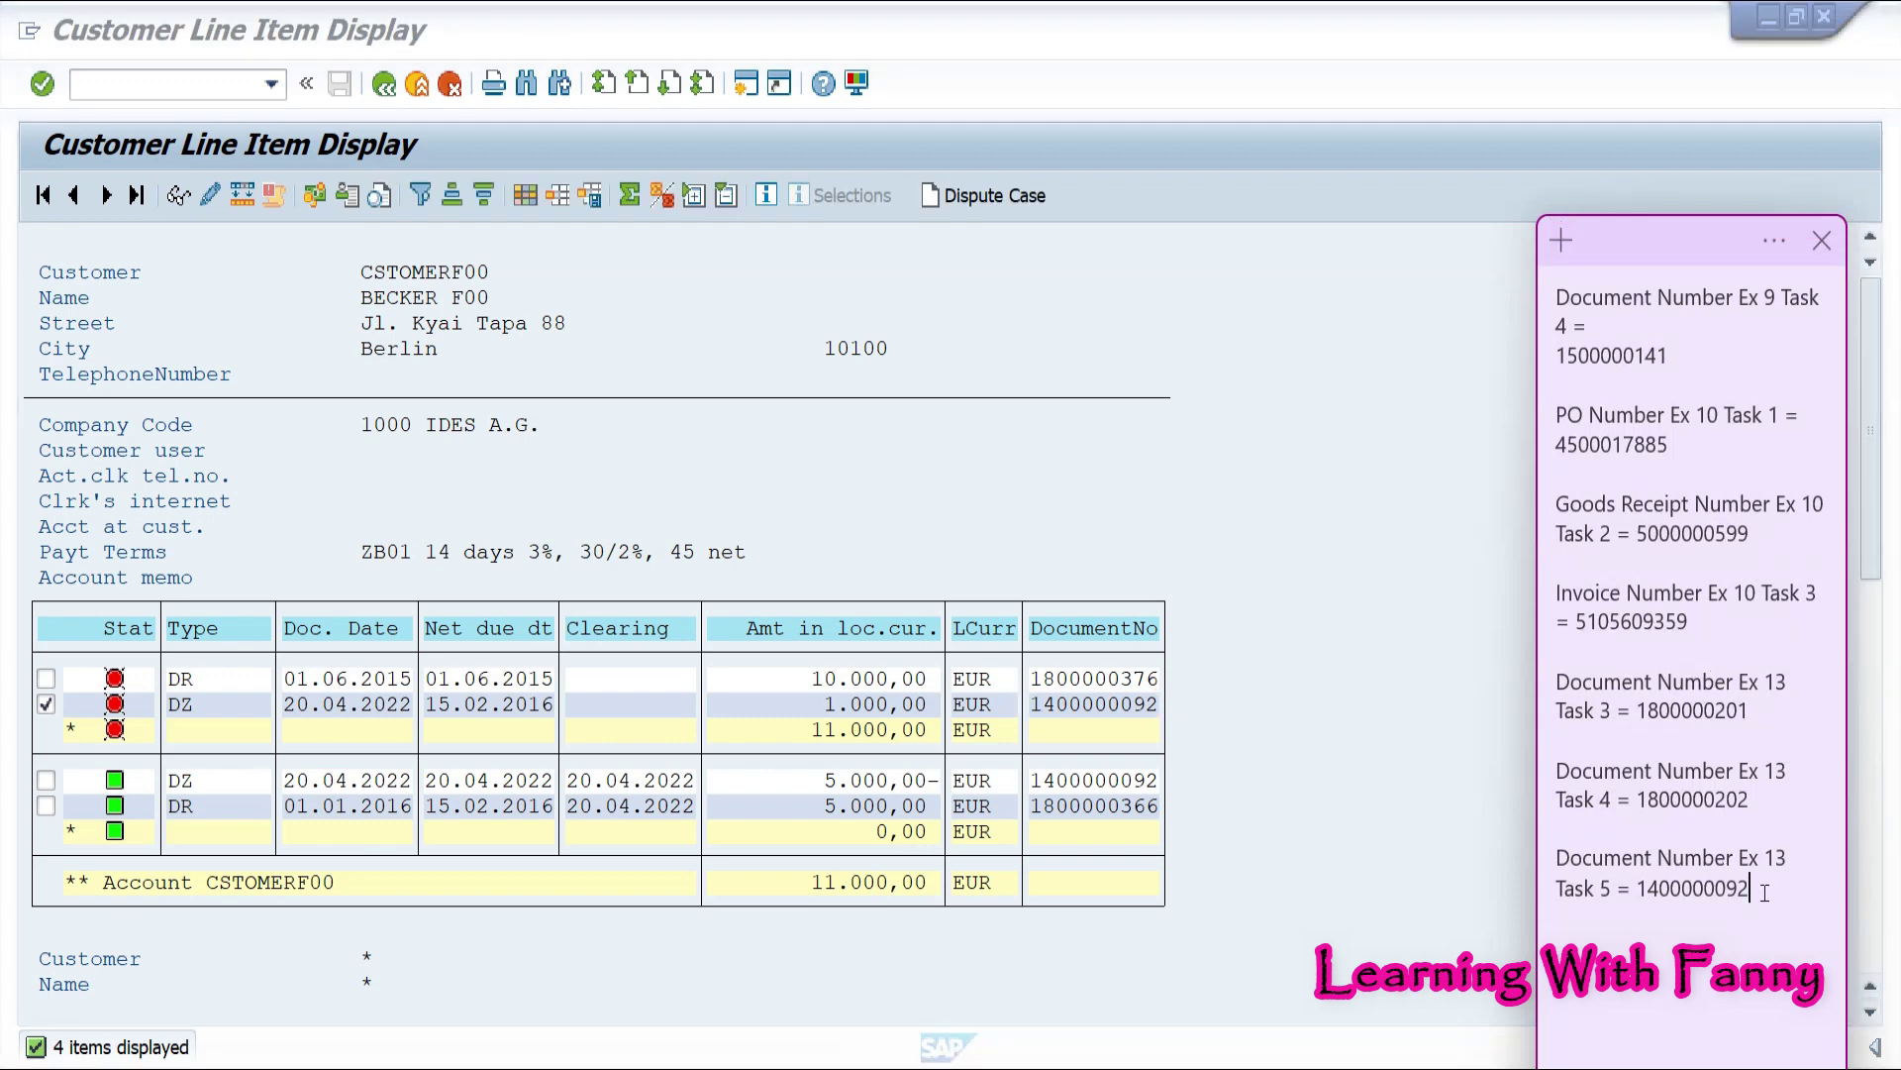
drag(1763, 891, 1644, 891)
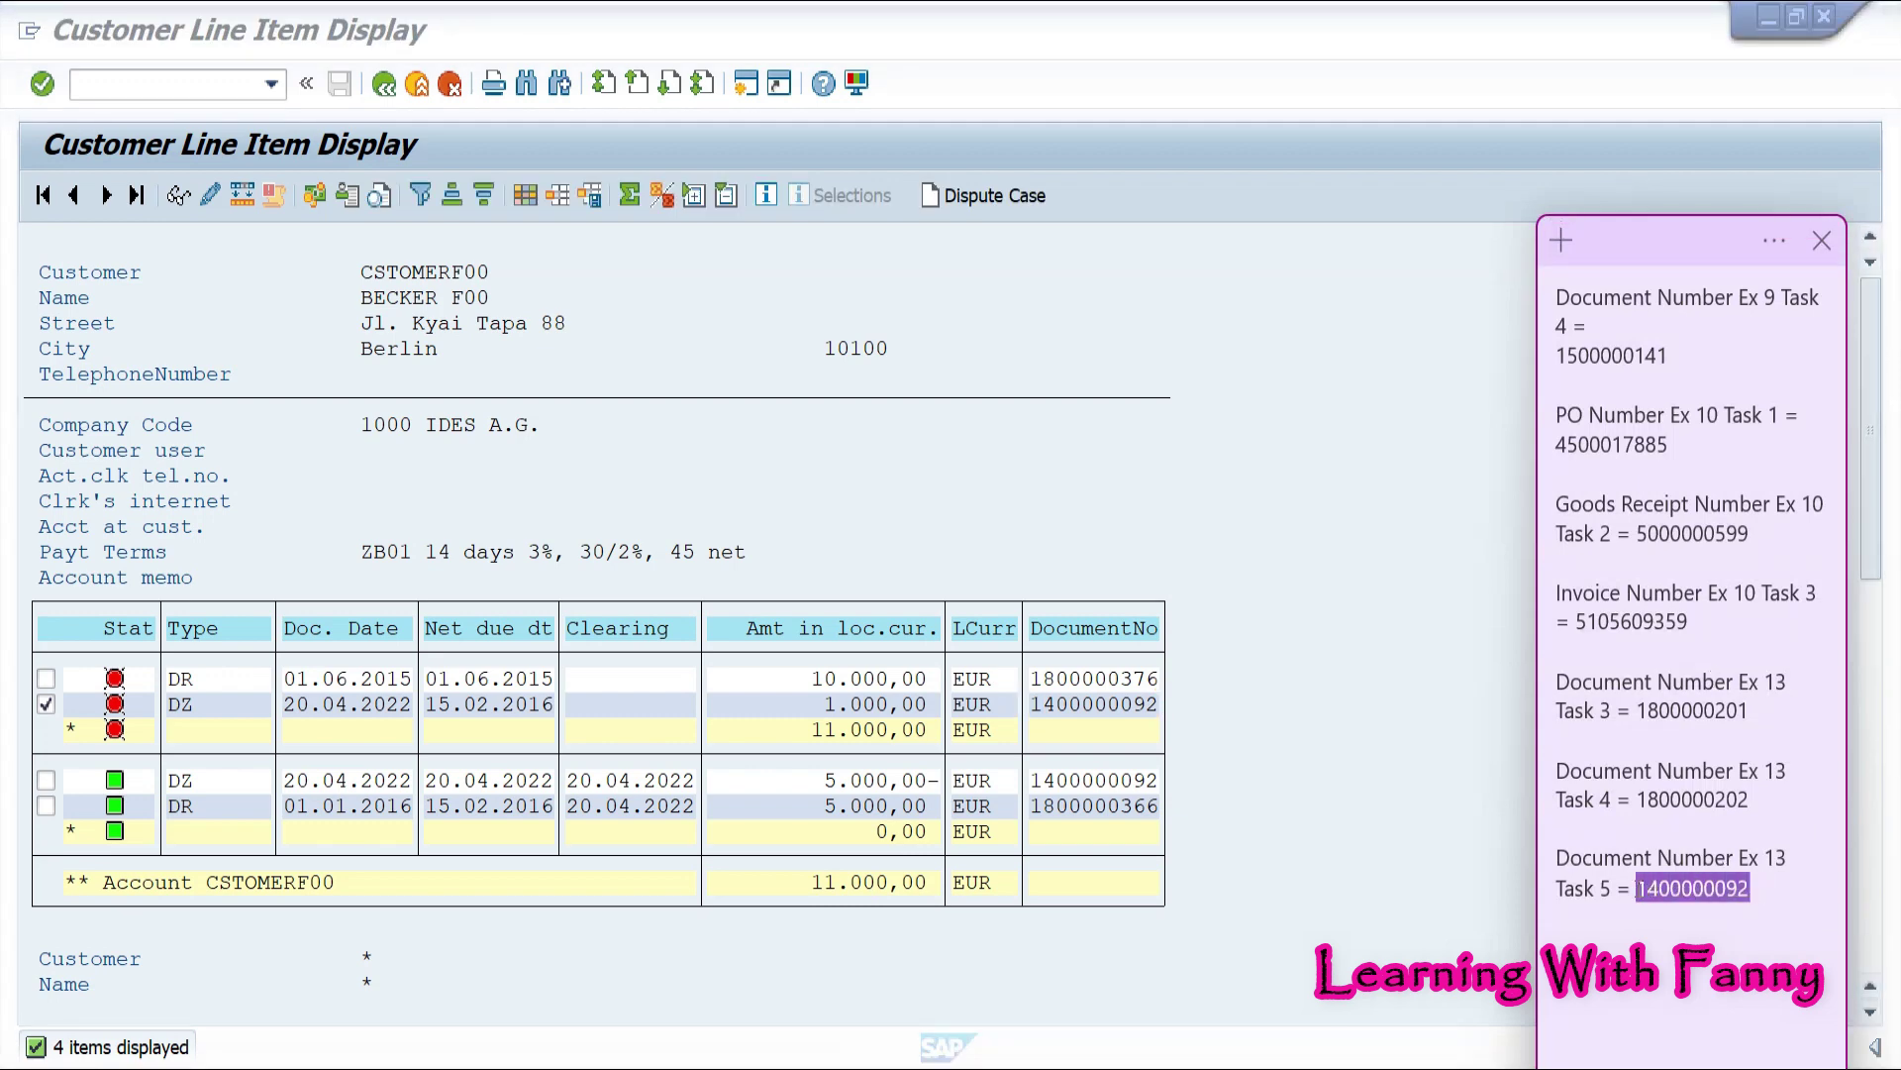
key(alt+Tab)
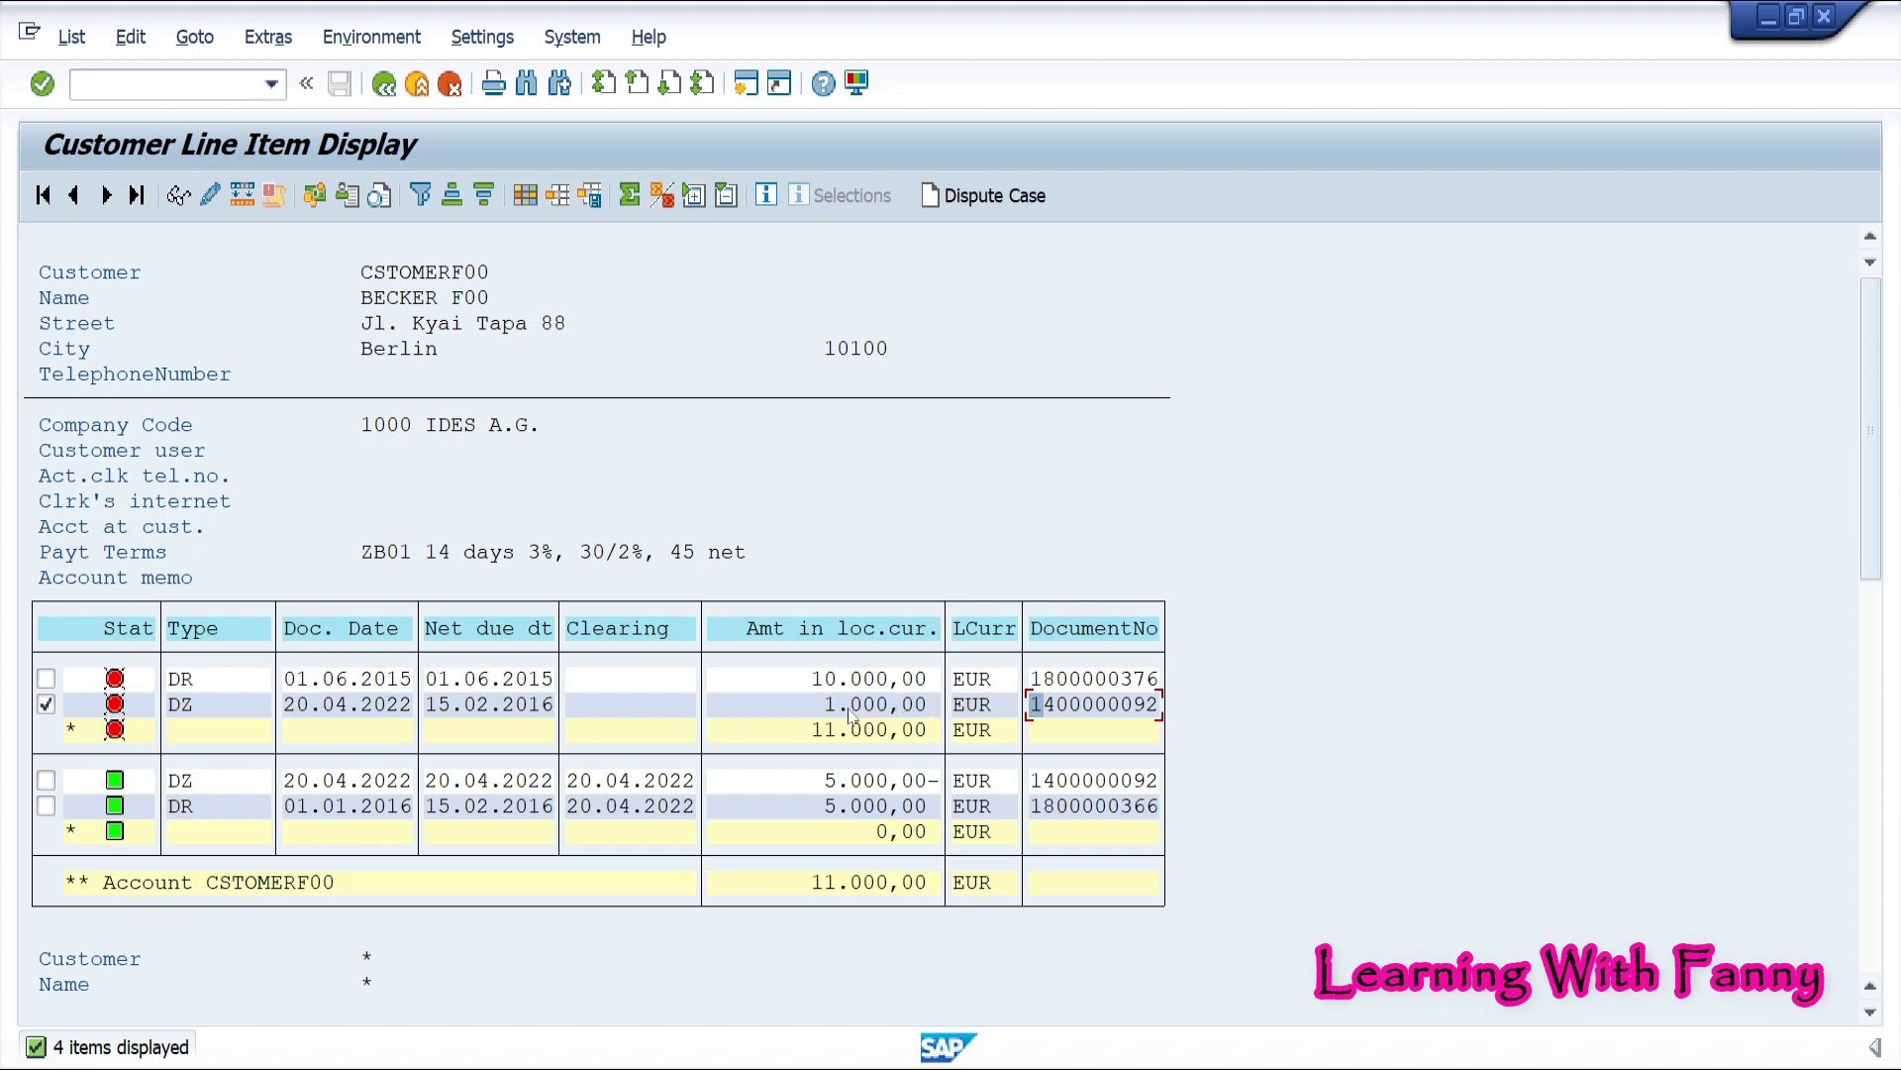
Unmark the residual item and exit the line item display with /n to SAP Easy Access
click(45, 704)
click(793, 882)
click(219, 89)
text(/n)
key(Return)
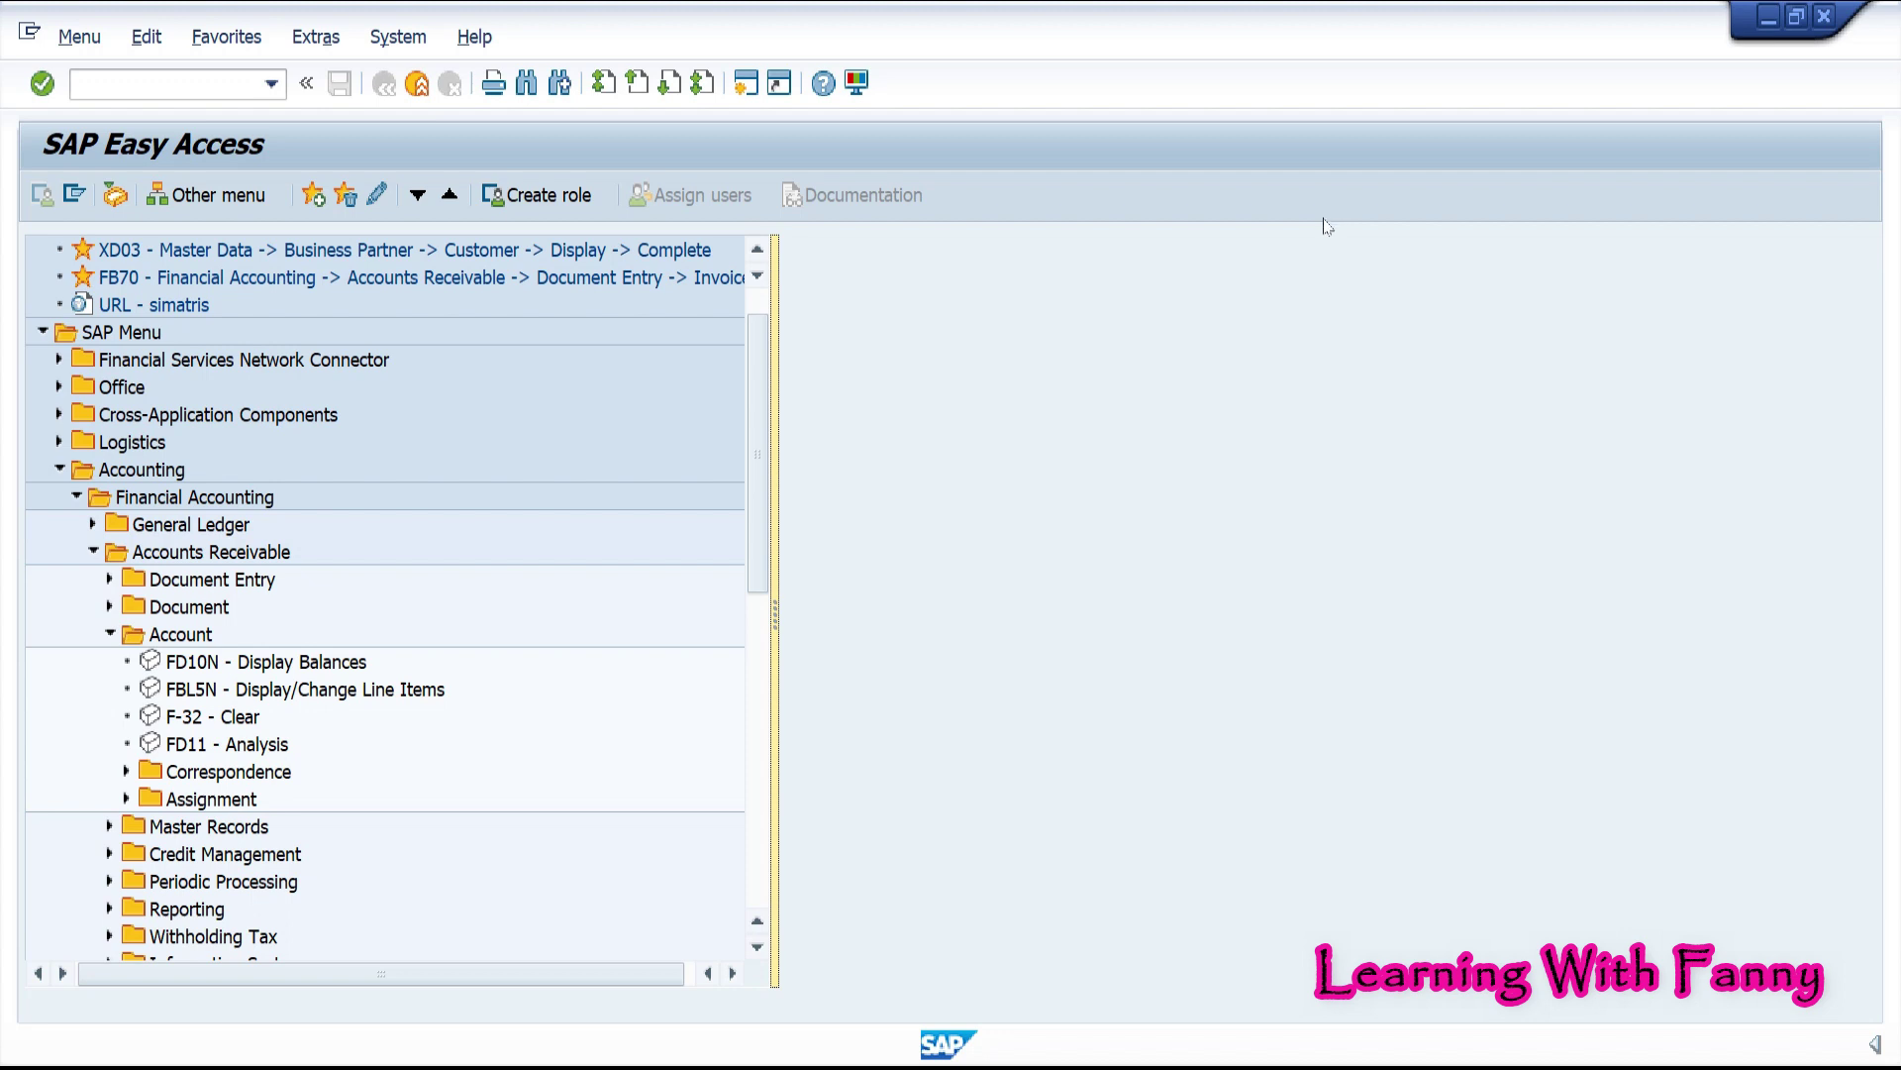
Switch to the exercise PDF and read the Task 7 instructions on automatic dunning, including the master record check
key(alt+Tab)
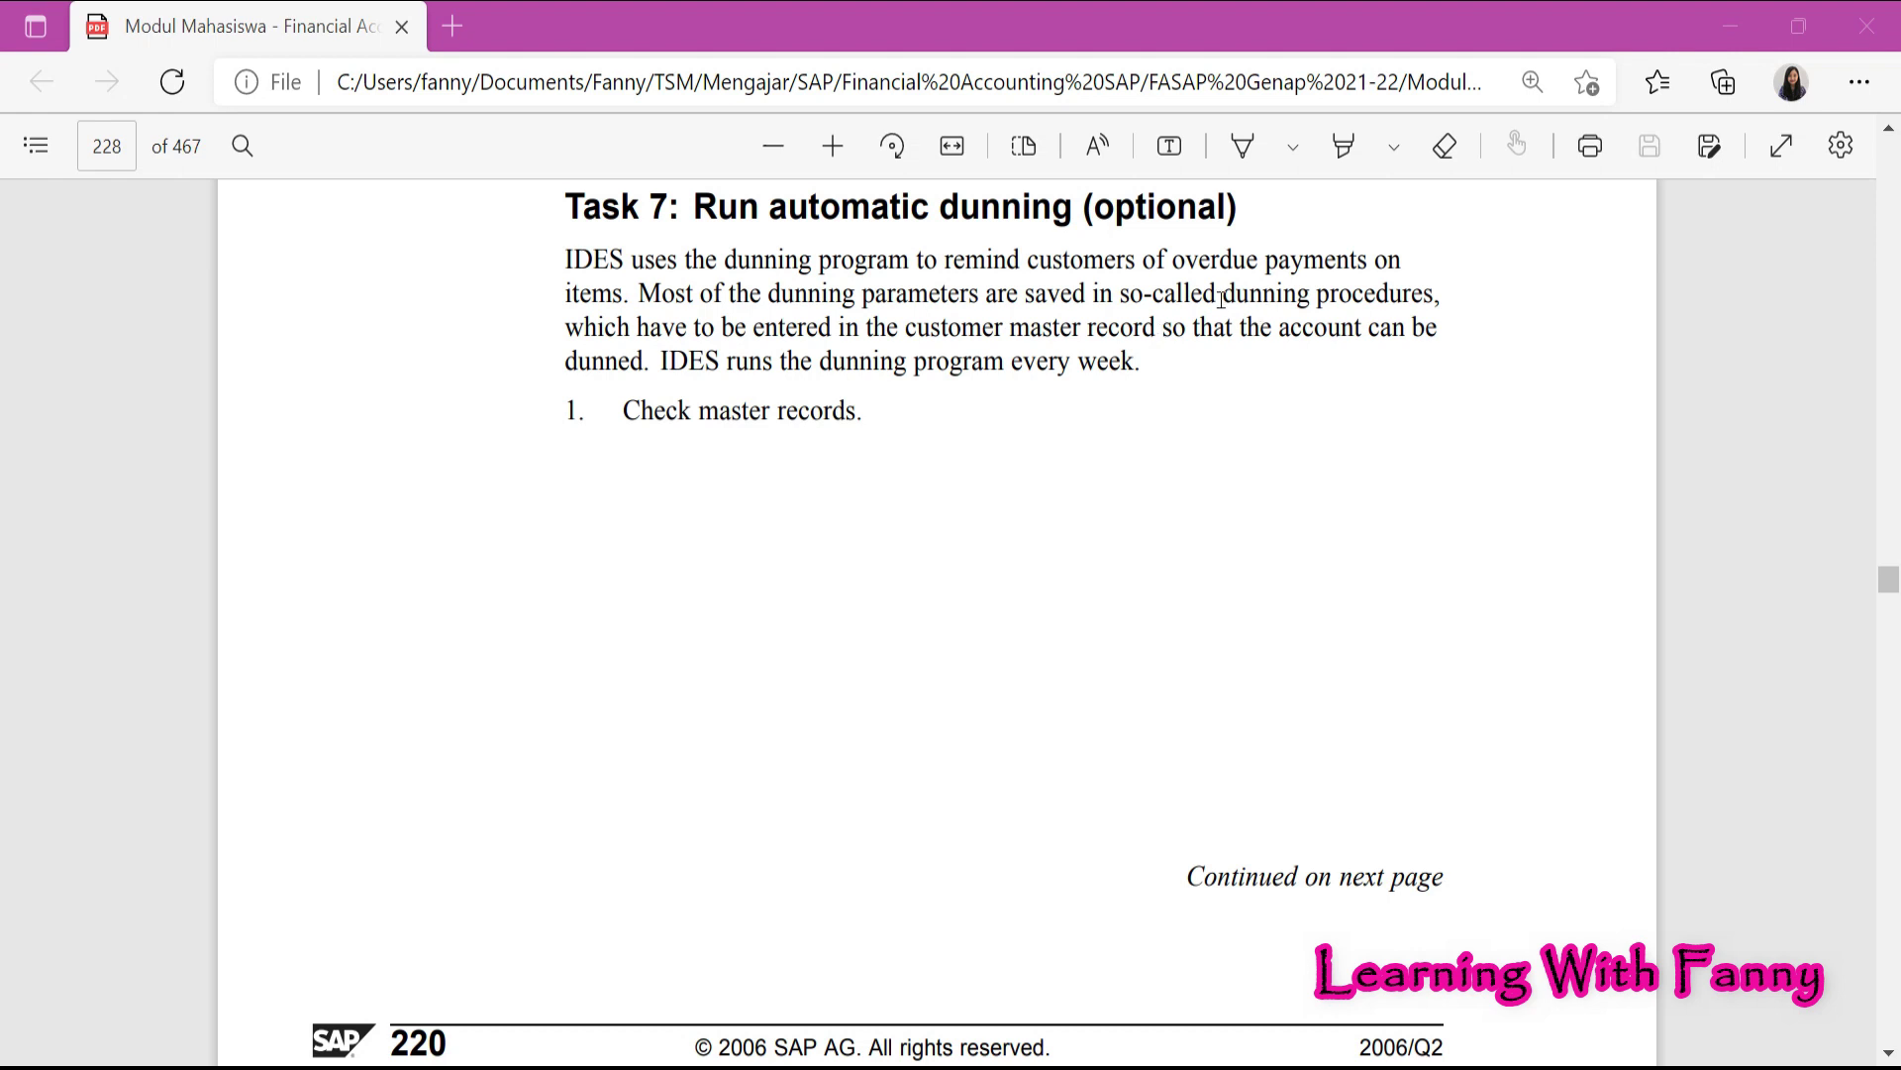
drag(1222, 297, 1454, 297)
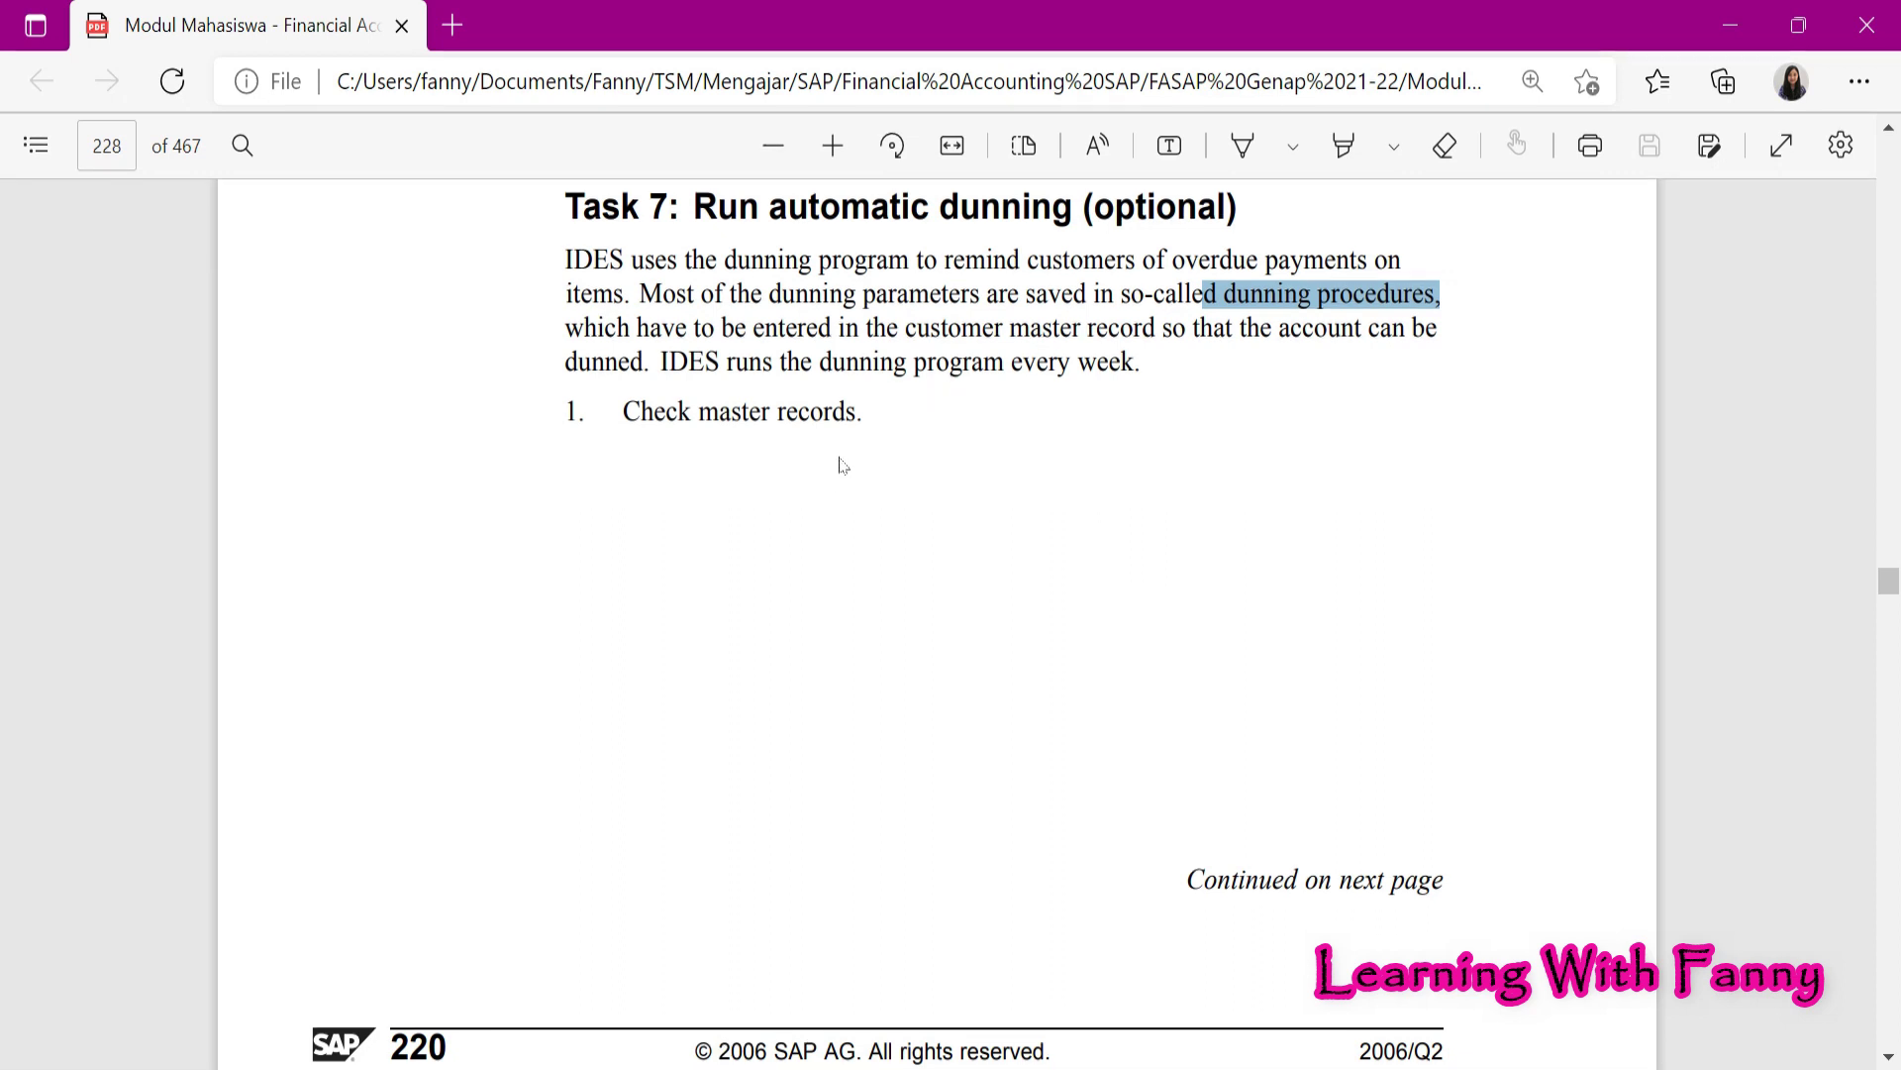
click(891, 424)
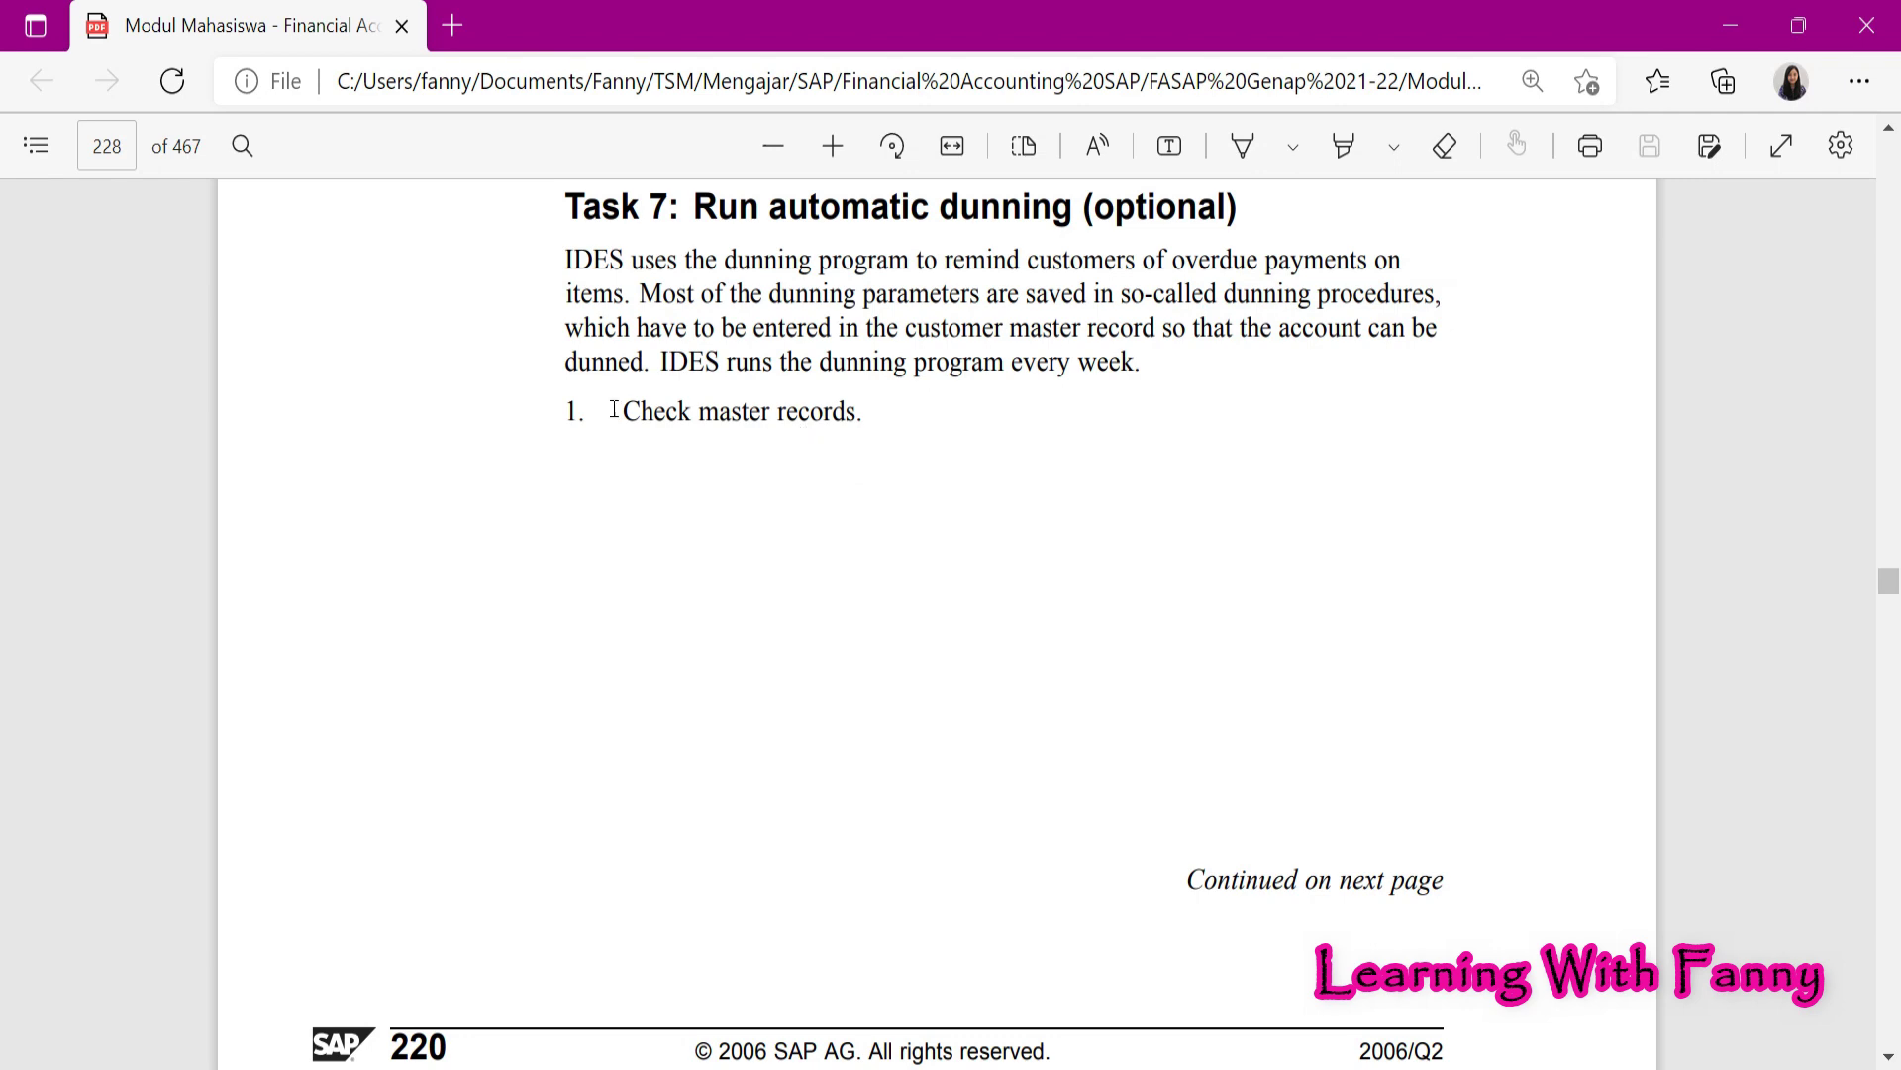
drag(624, 411, 856, 416)
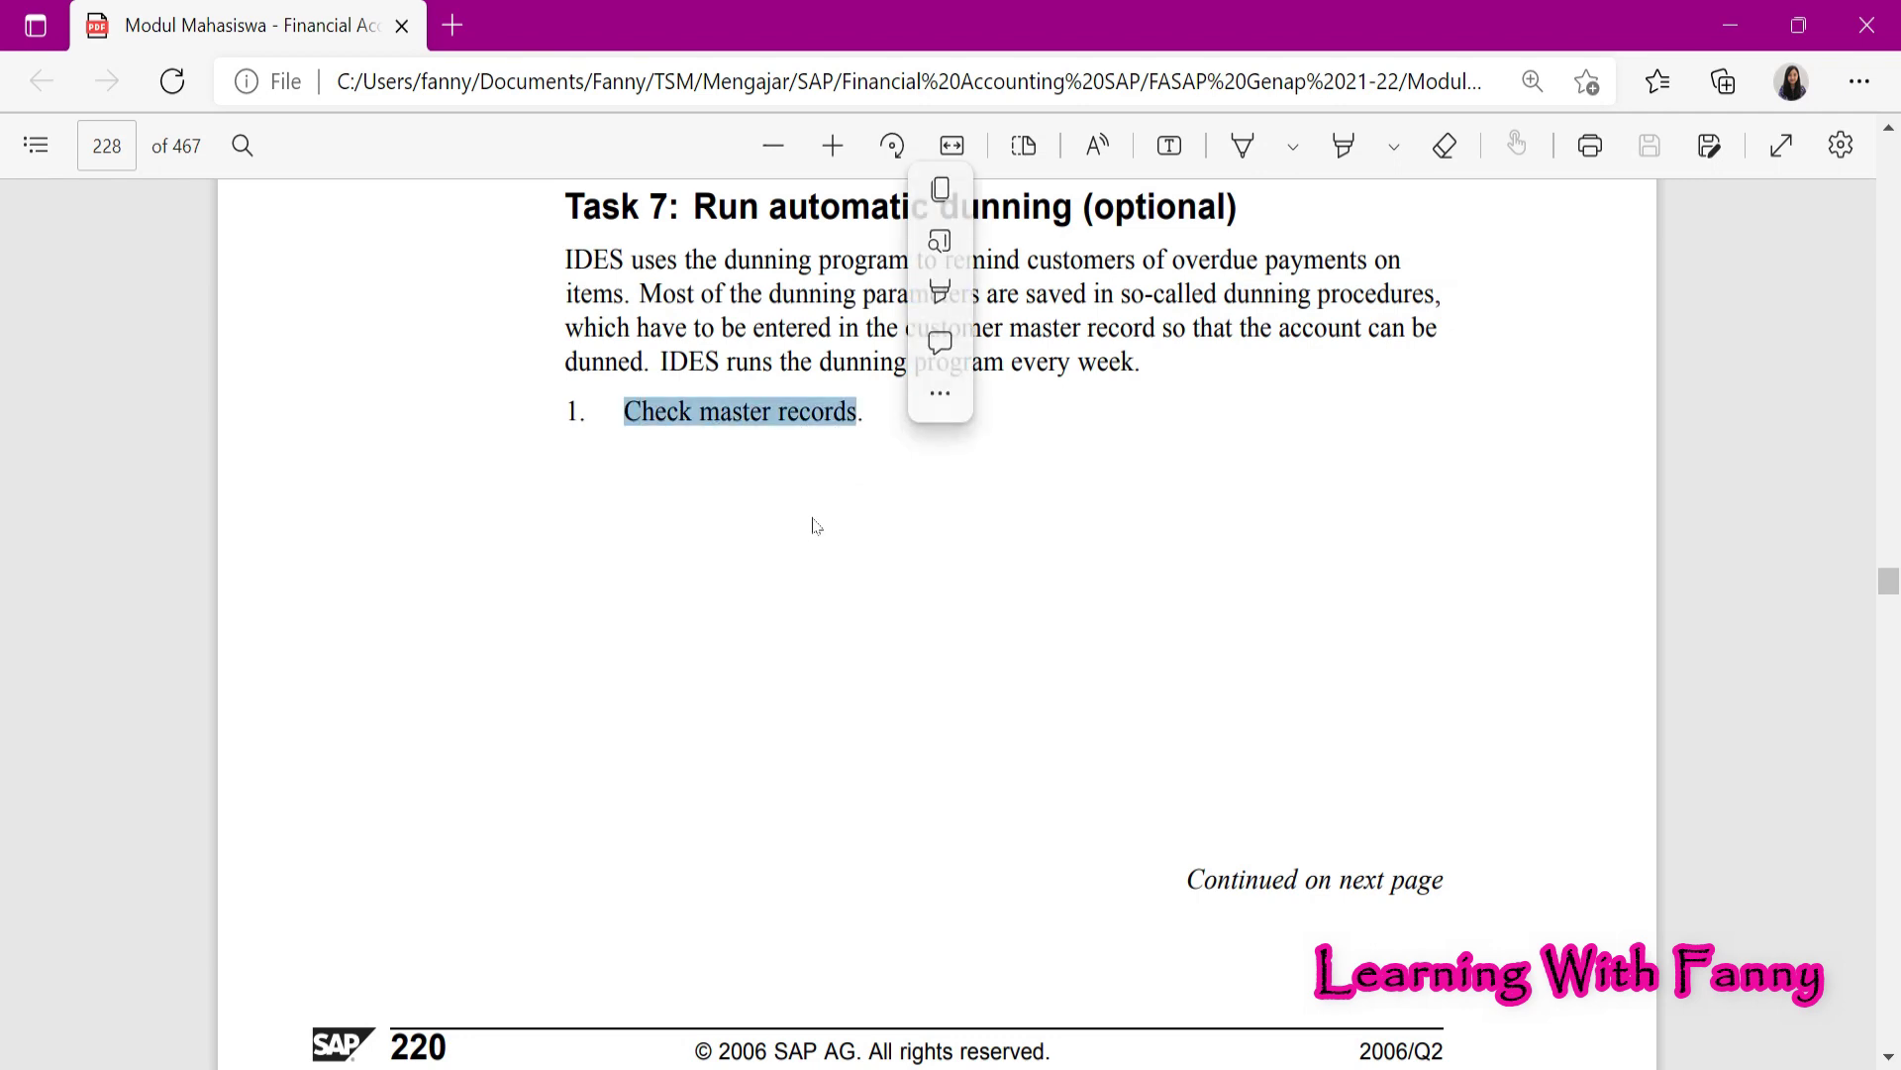
Read the Task 7 instructions on checking dunning procedure 0001 and the language in the customer master record
scroll(812, 528, down, 10)
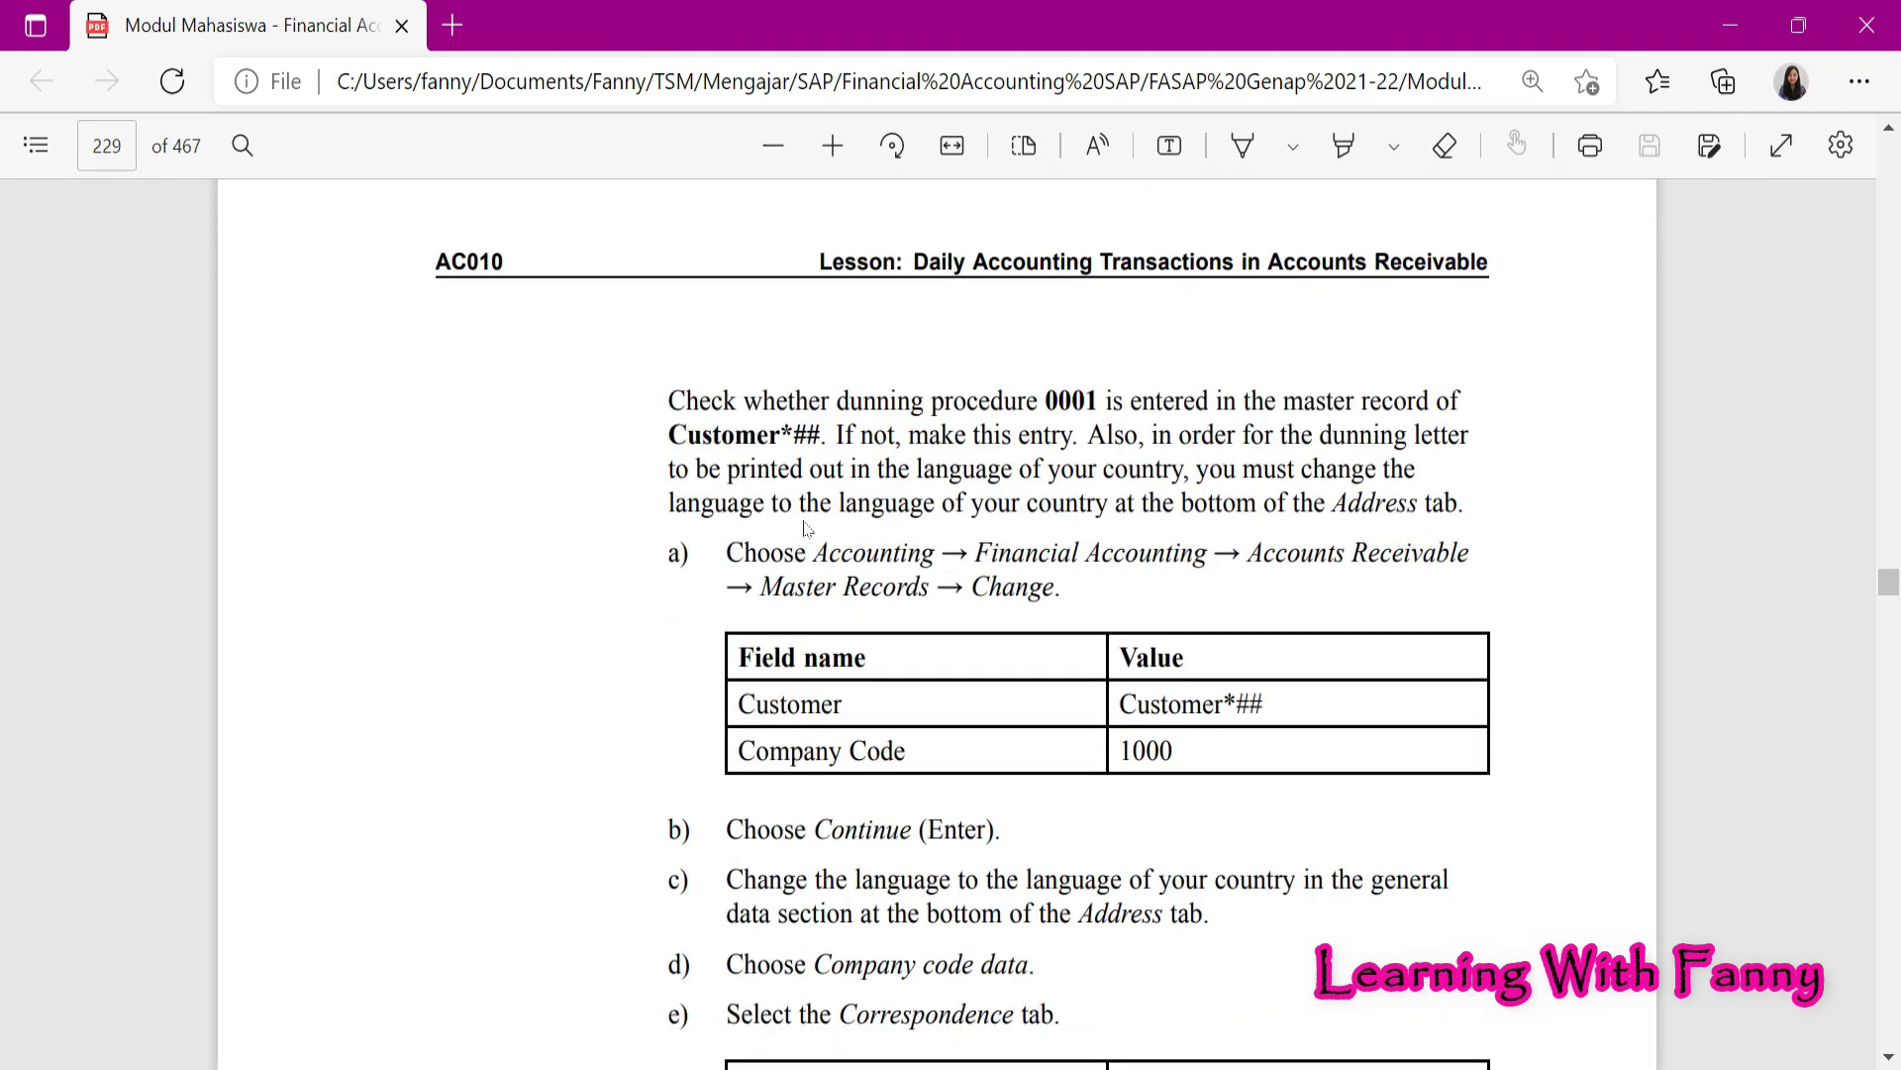
scroll(806, 530, down, 1)
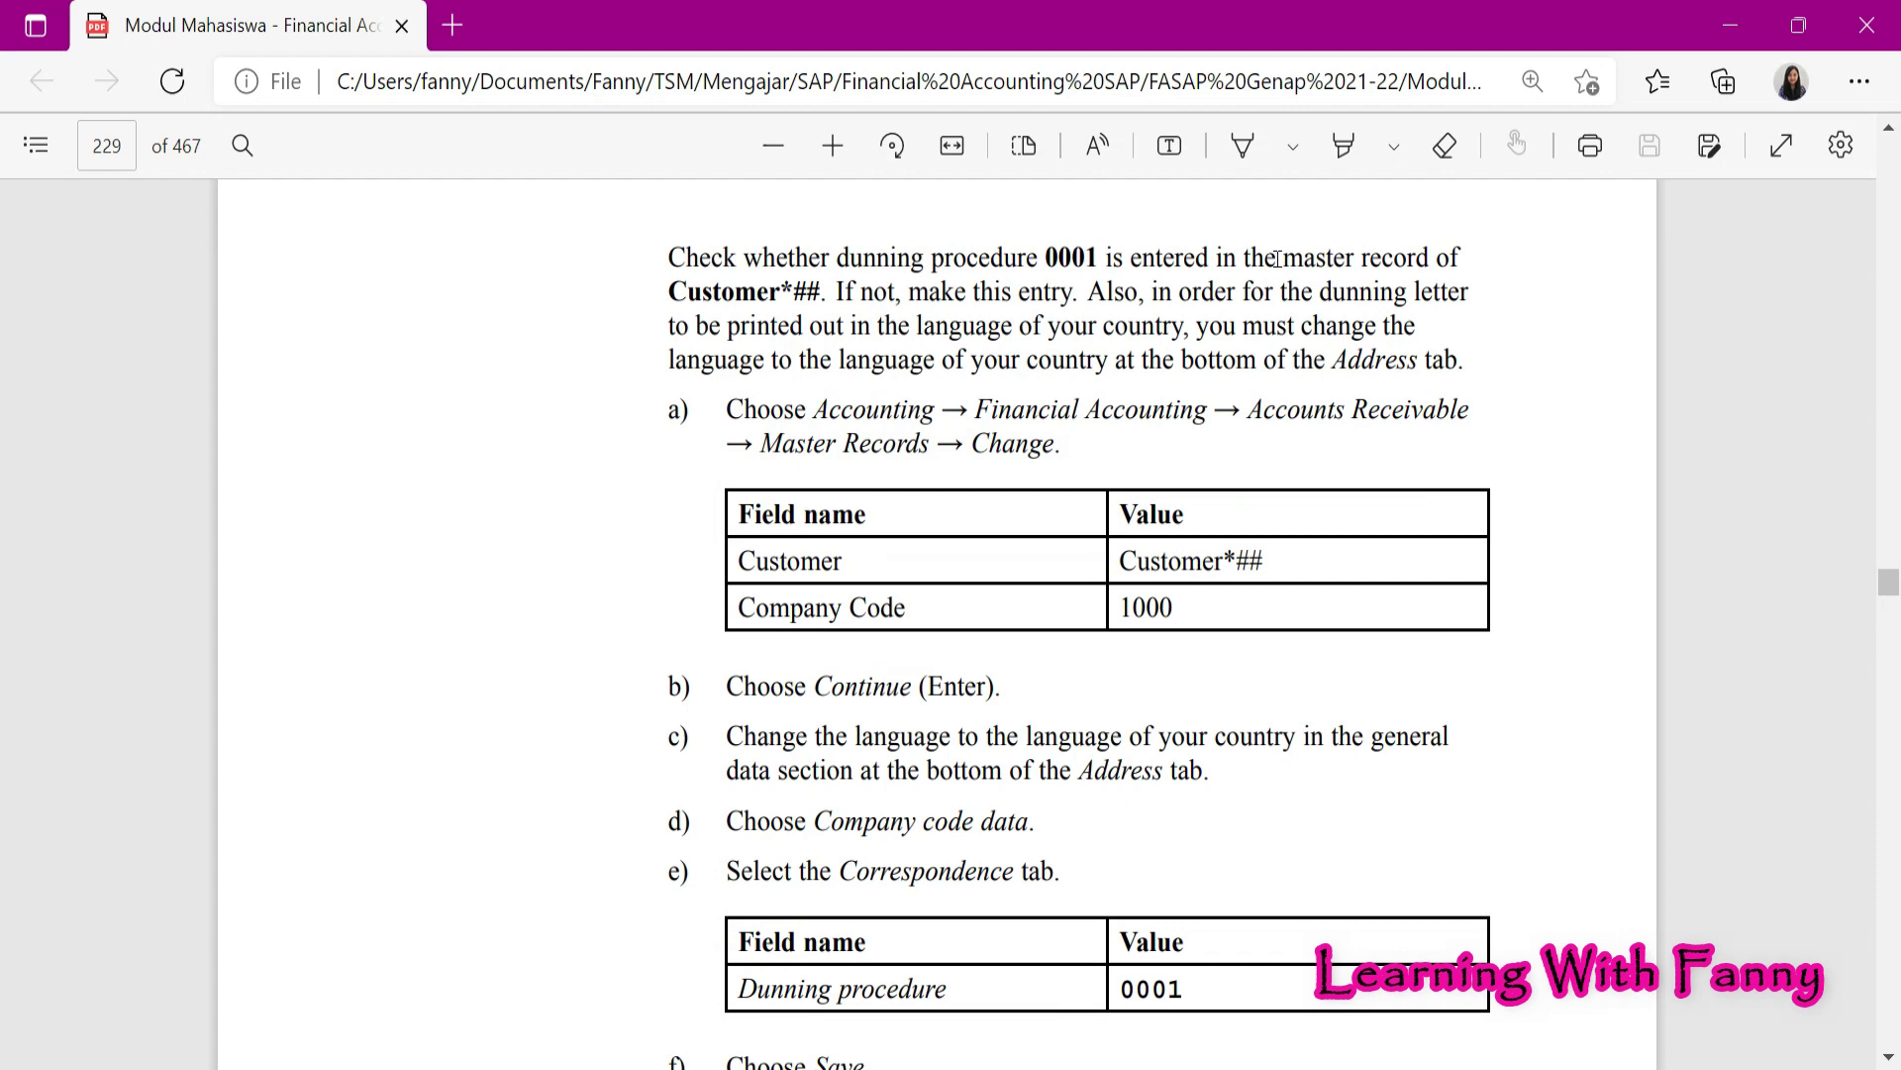
drag(677, 253, 539, 284)
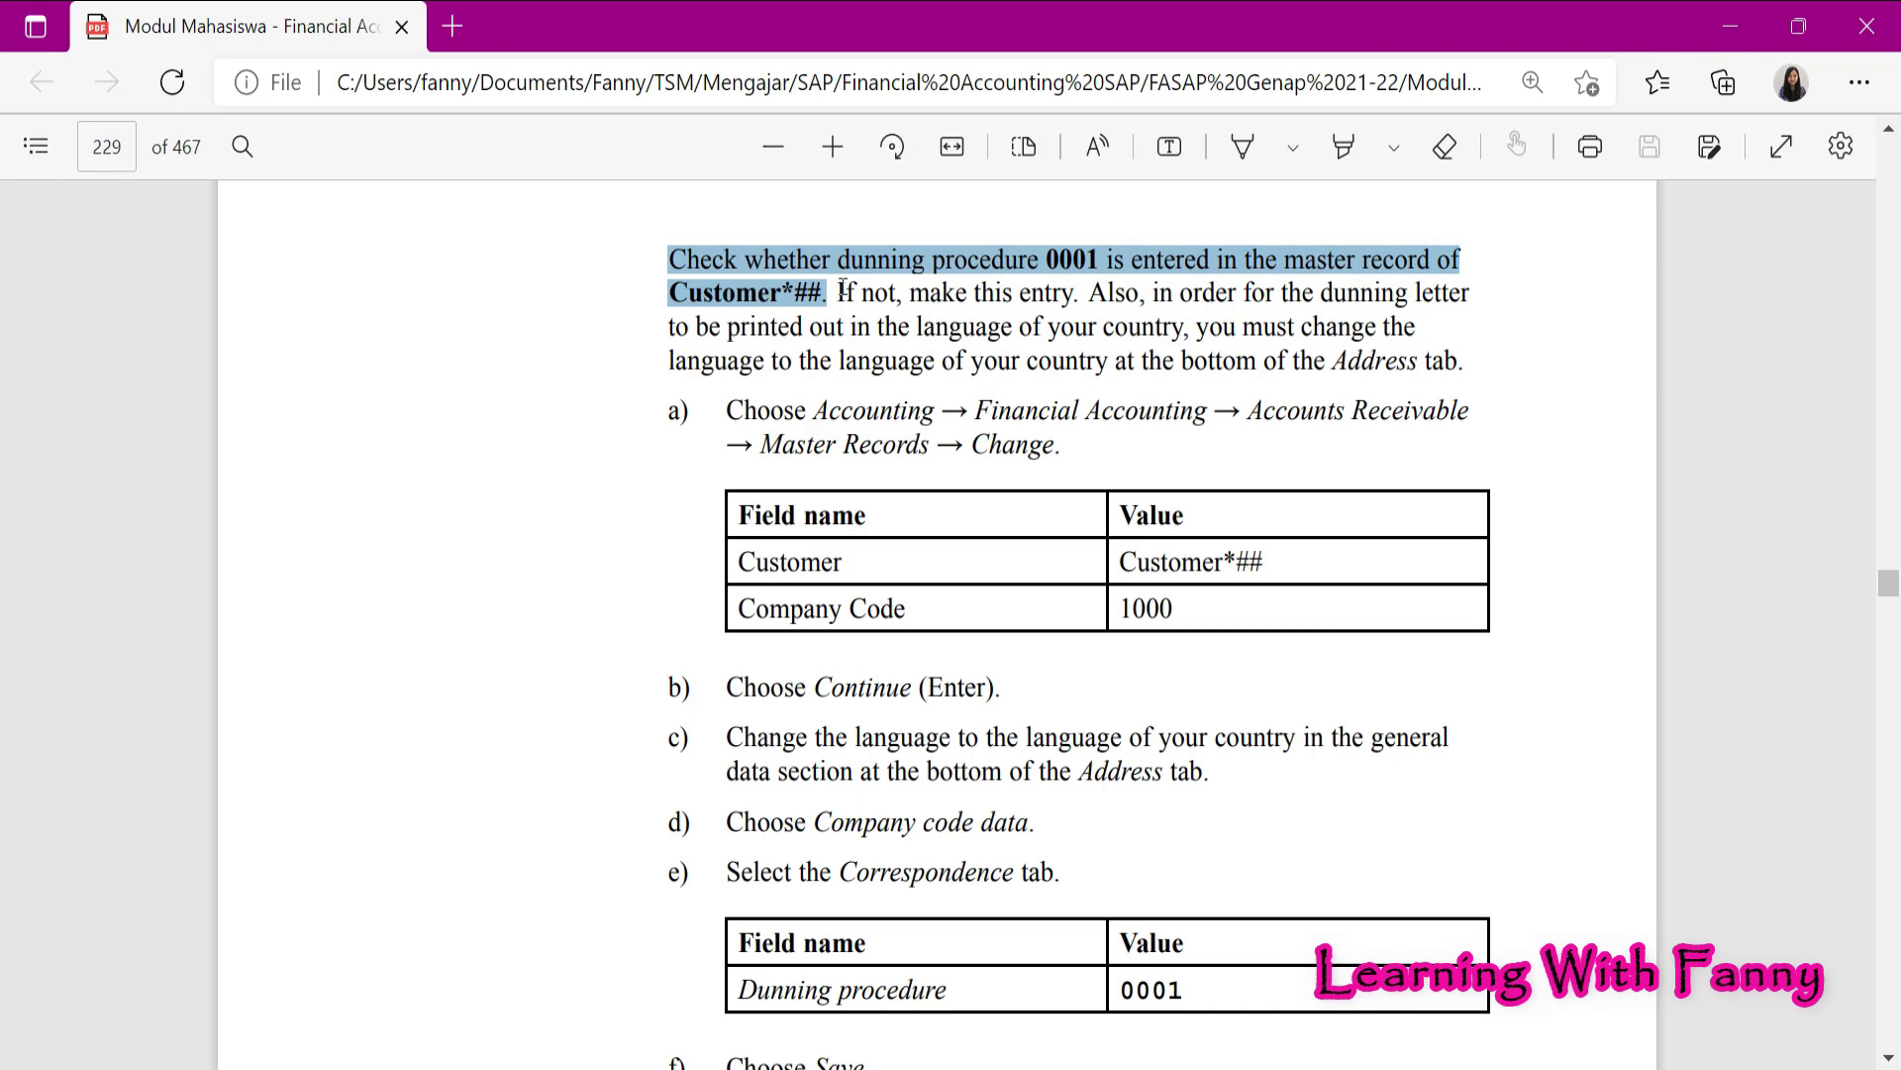
drag(841, 289, 1076, 325)
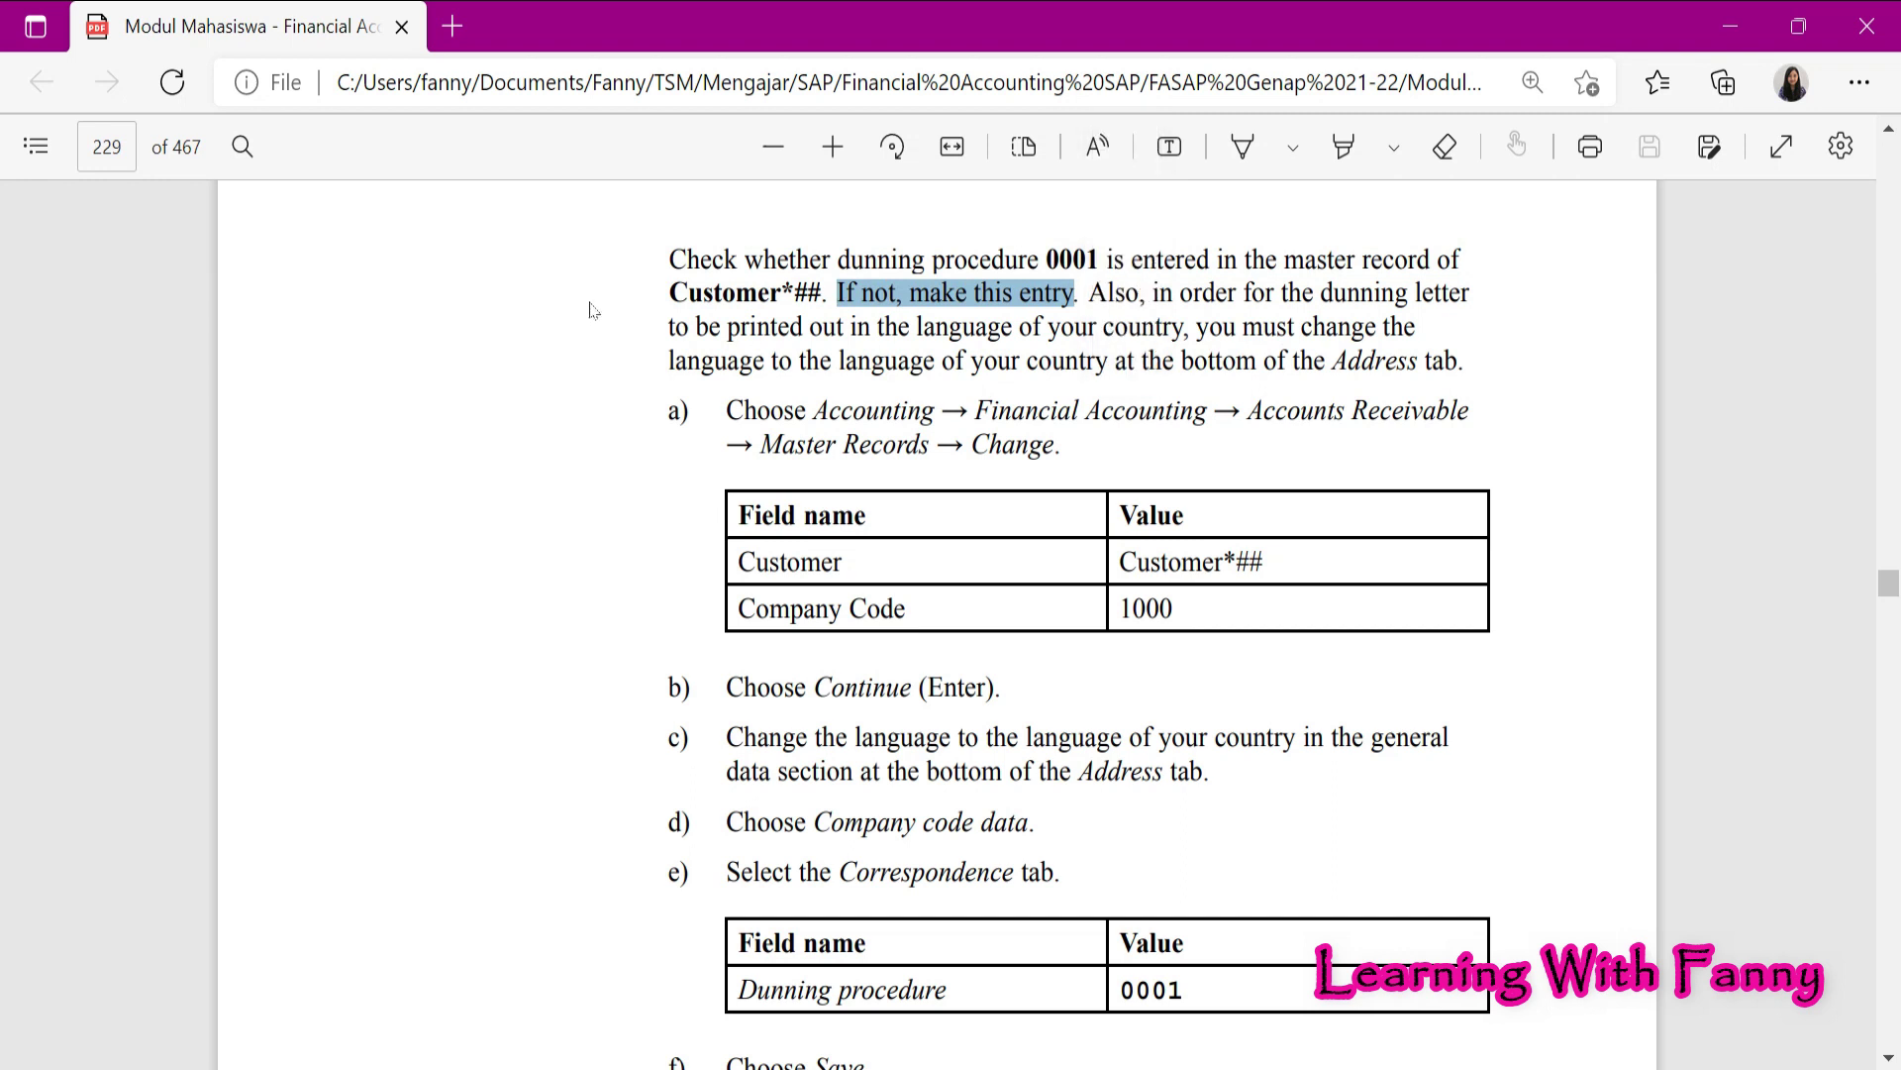
click(1055, 307)
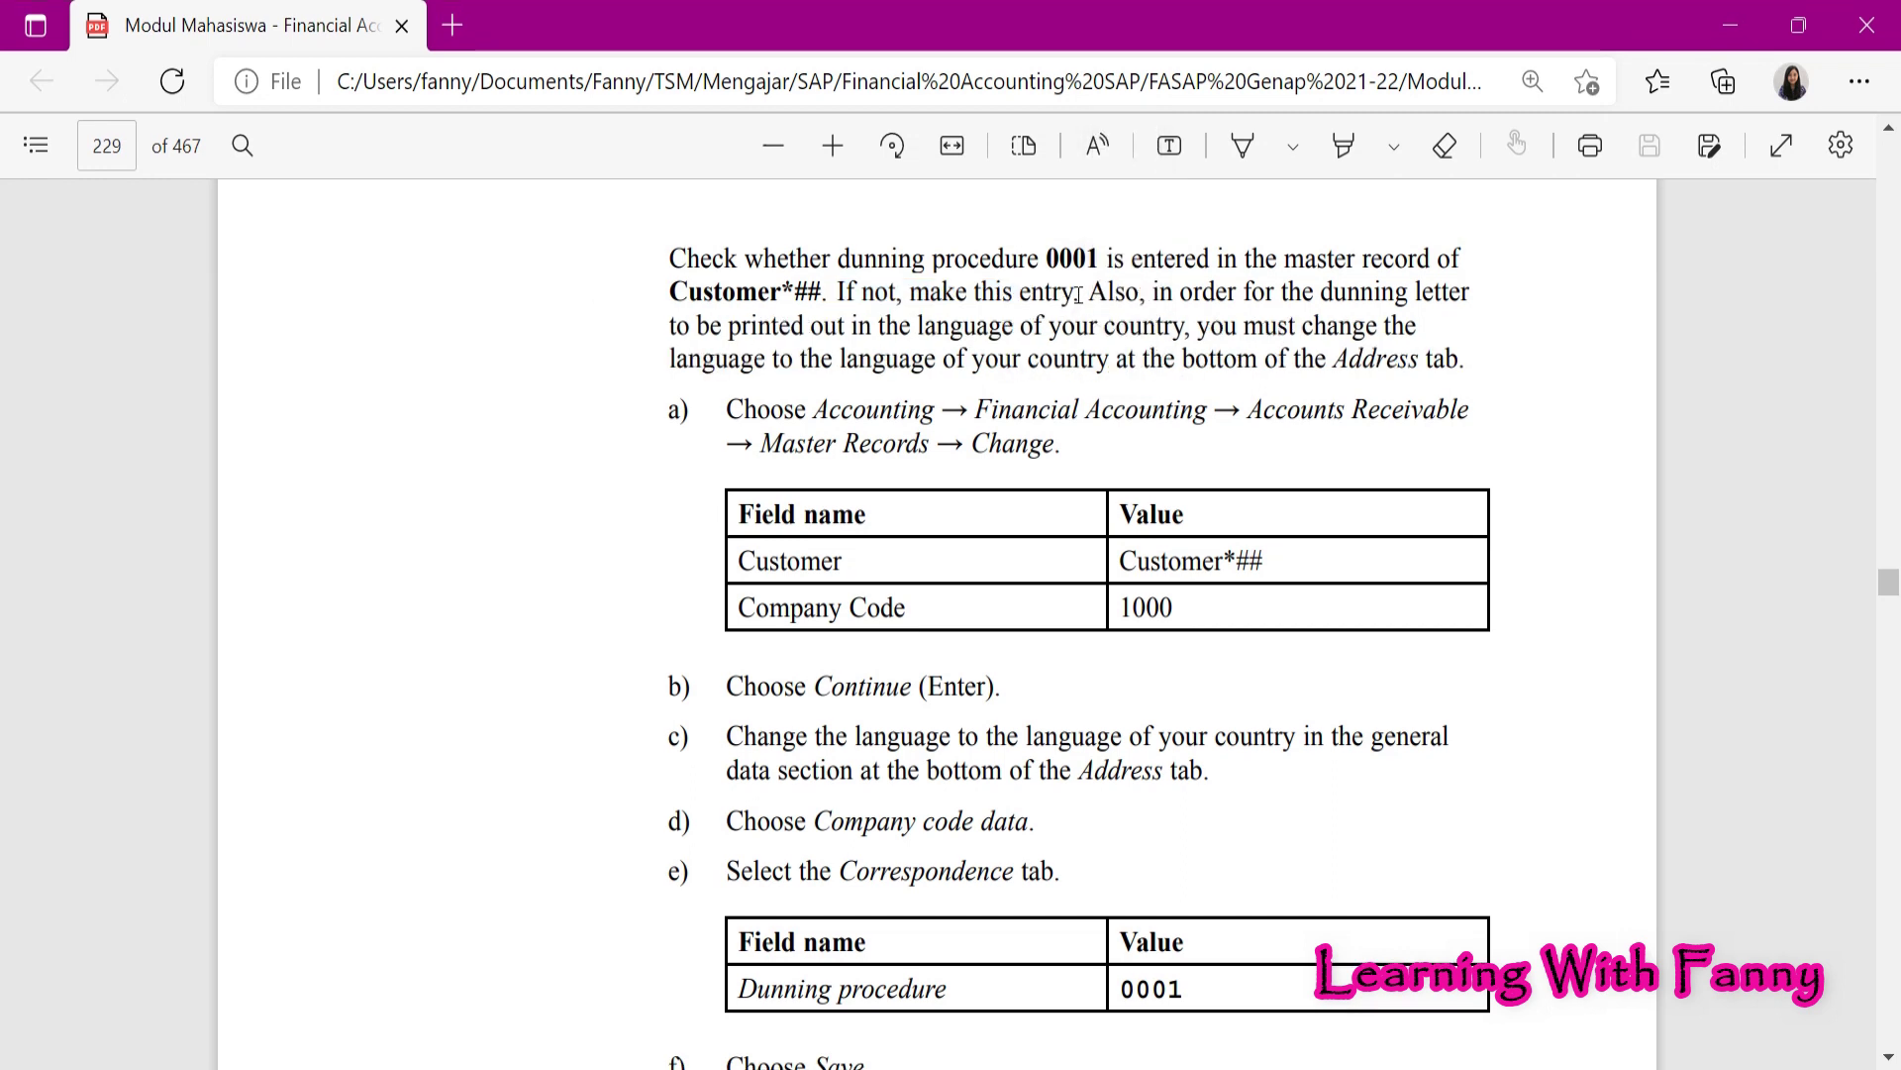
drag(1090, 290, 1512, 373)
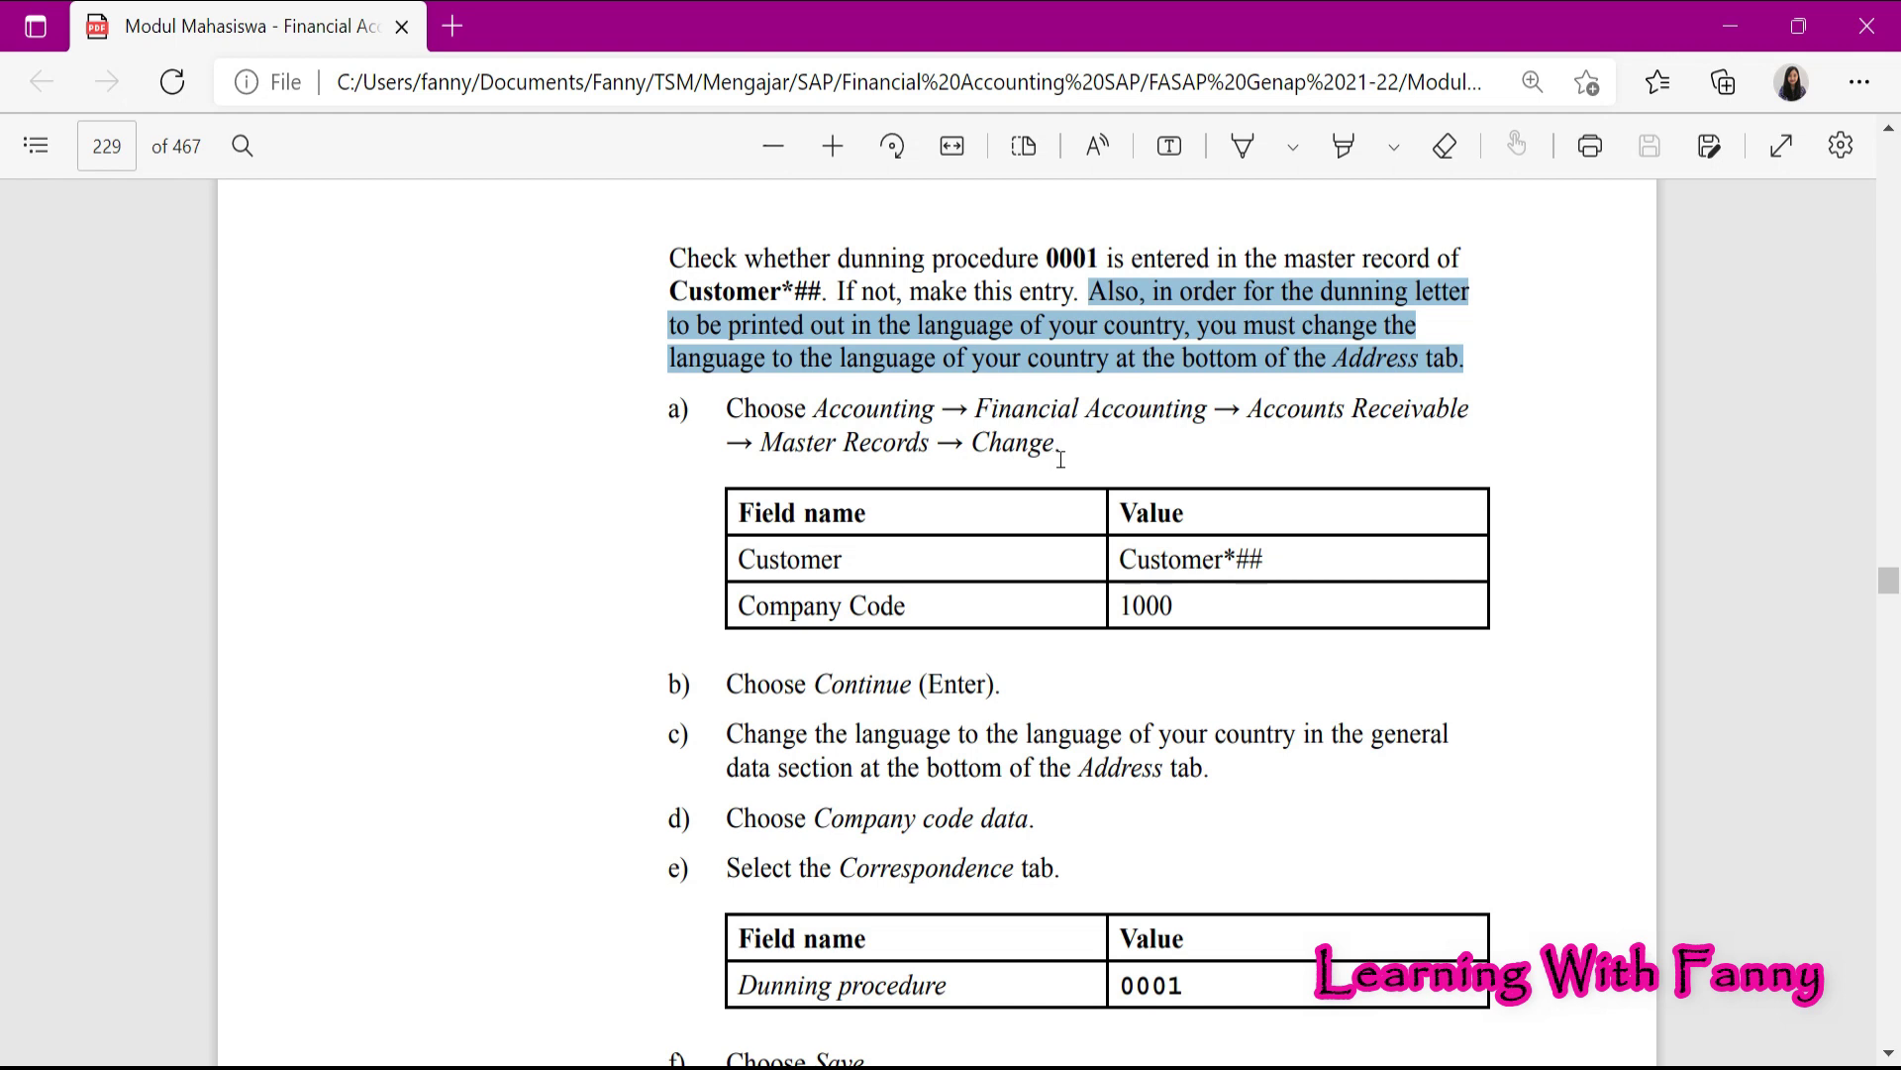
Switch to SAP Easy Access and open transaction FD02 to change an Accounts Receivable customer master record
key(alt+Tab)
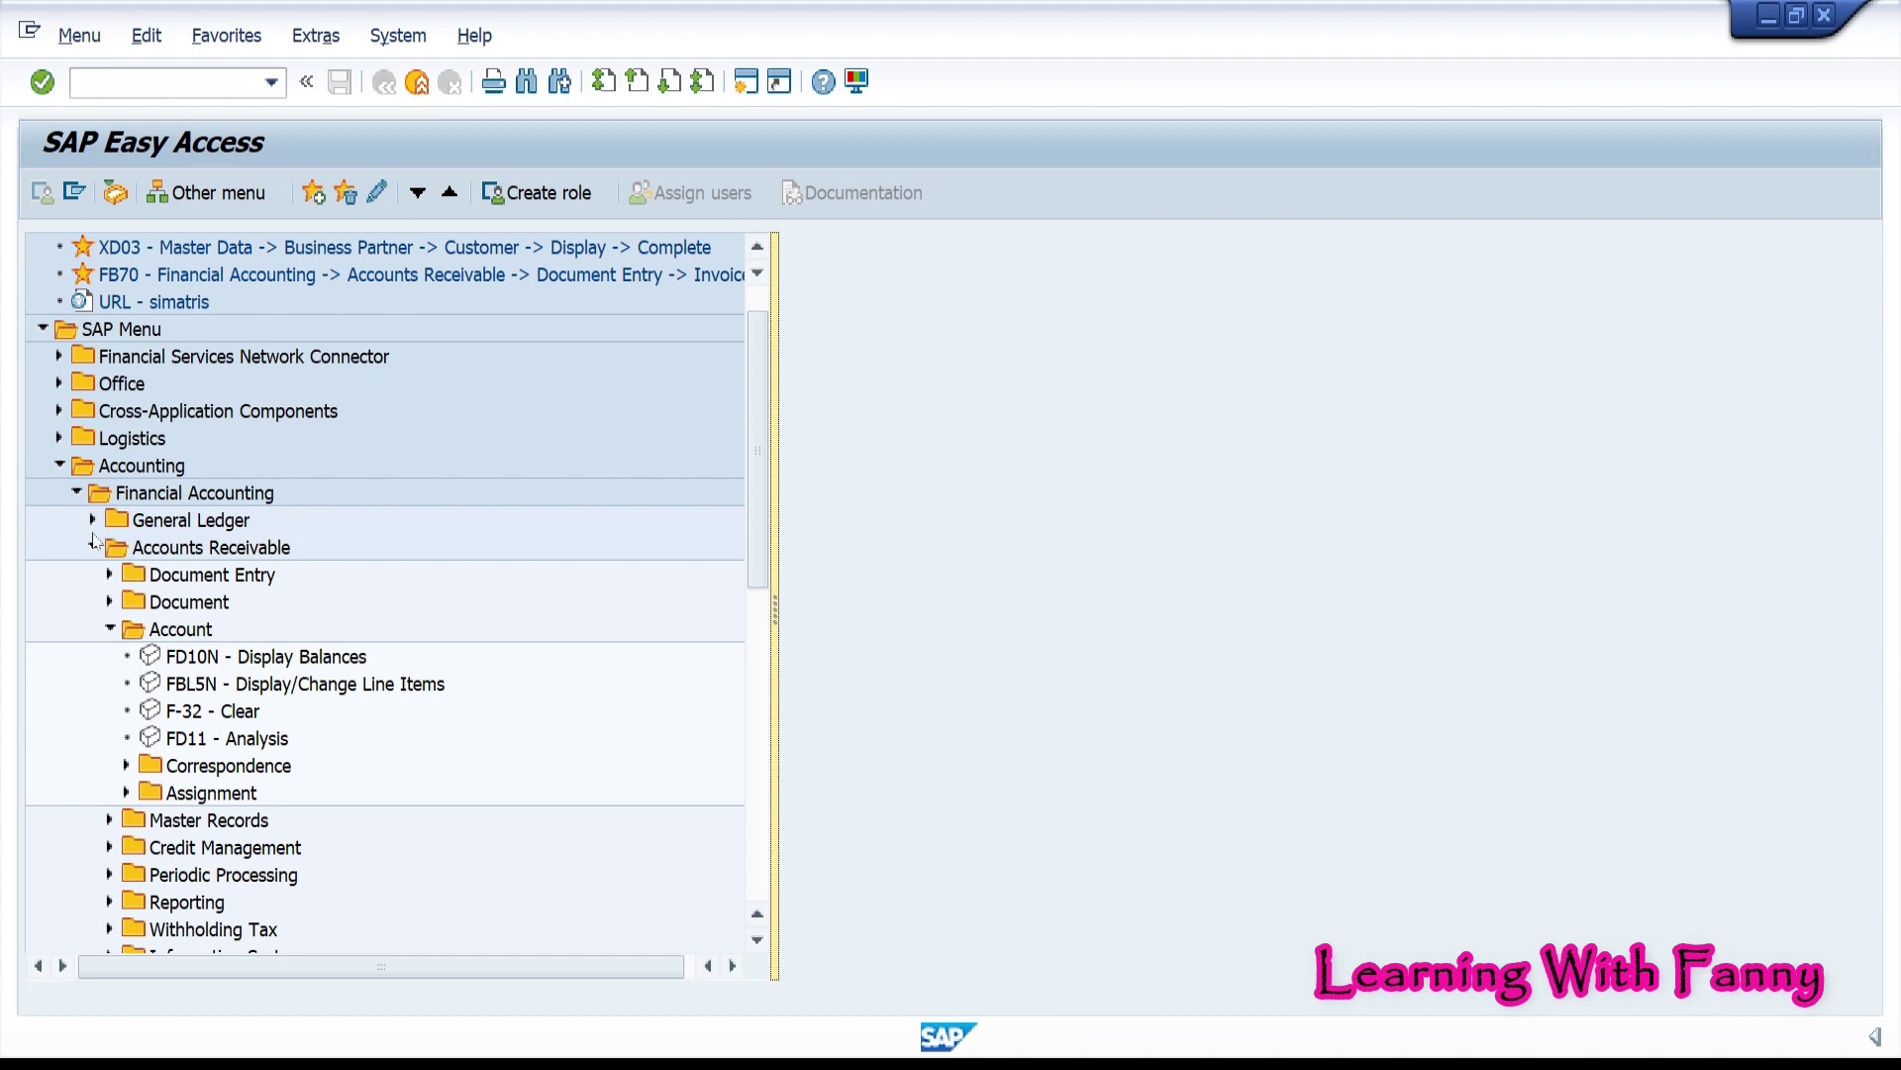
click(110, 629)
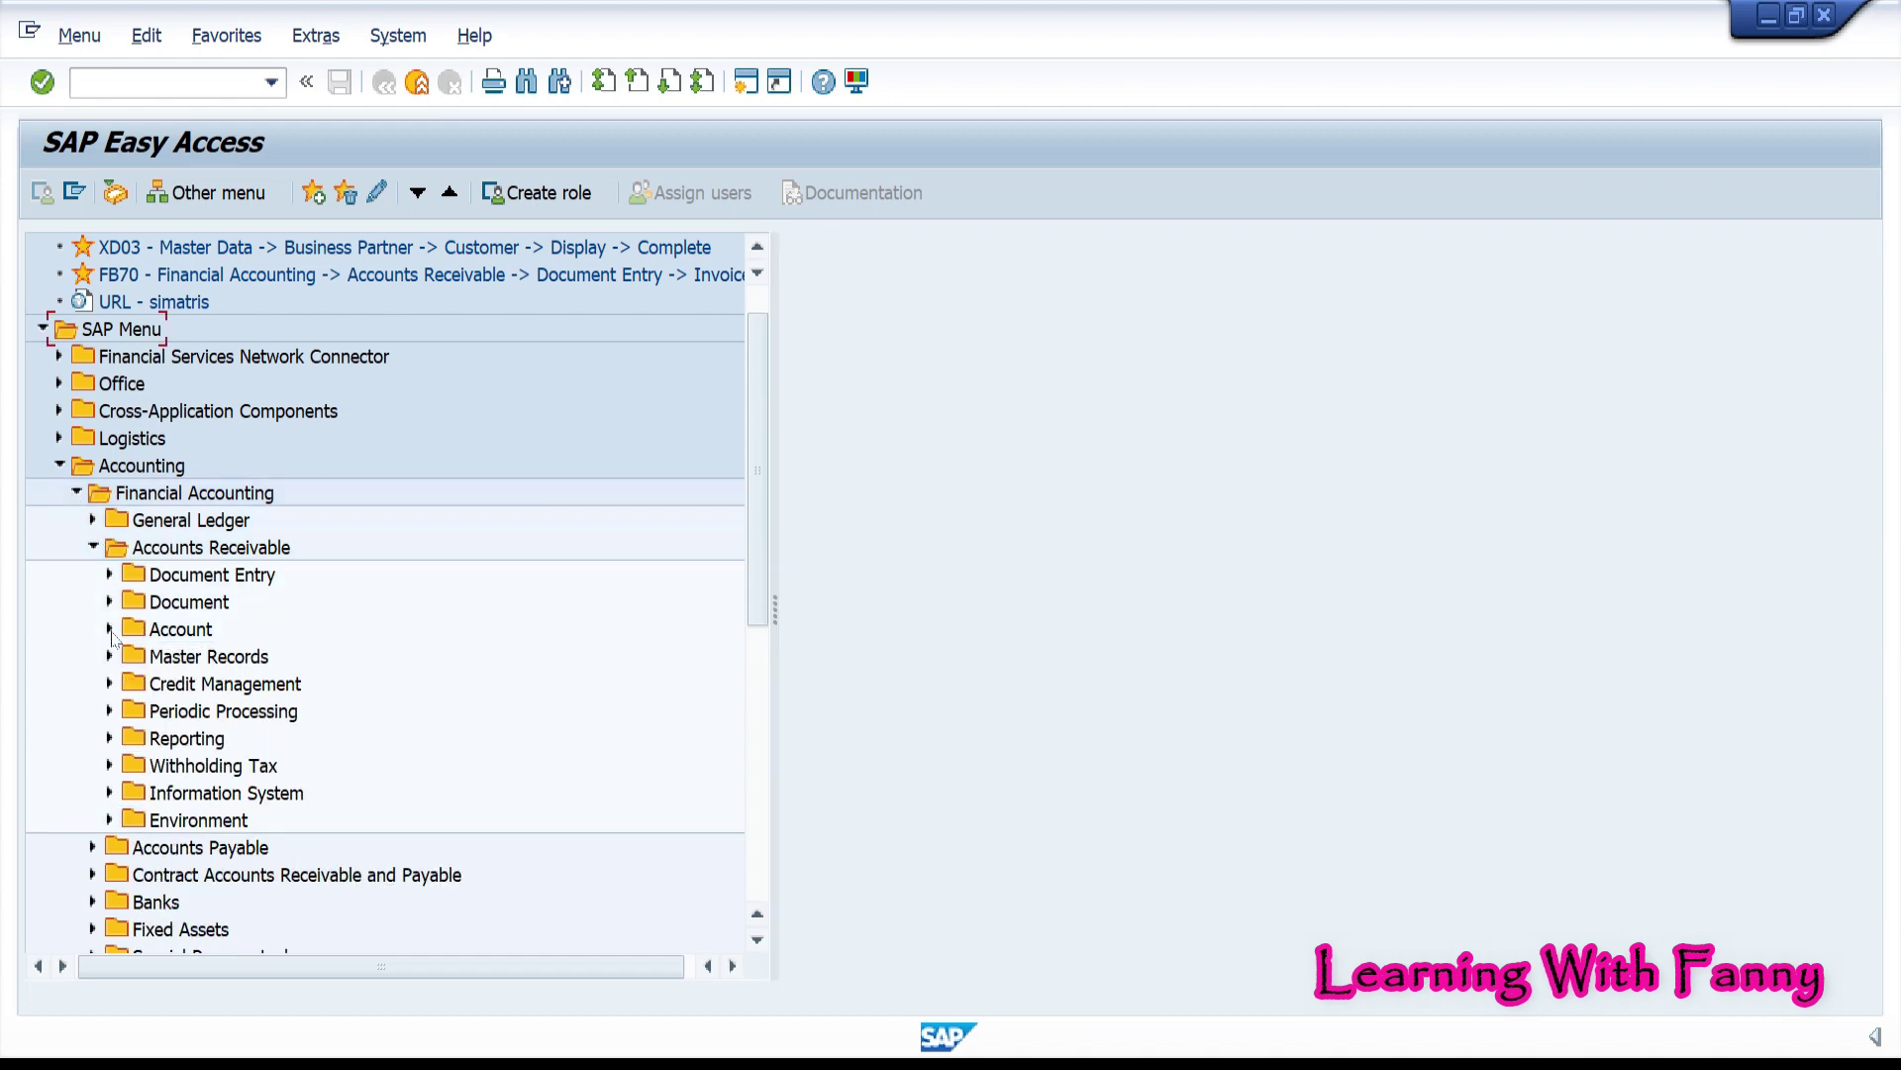
click(110, 655)
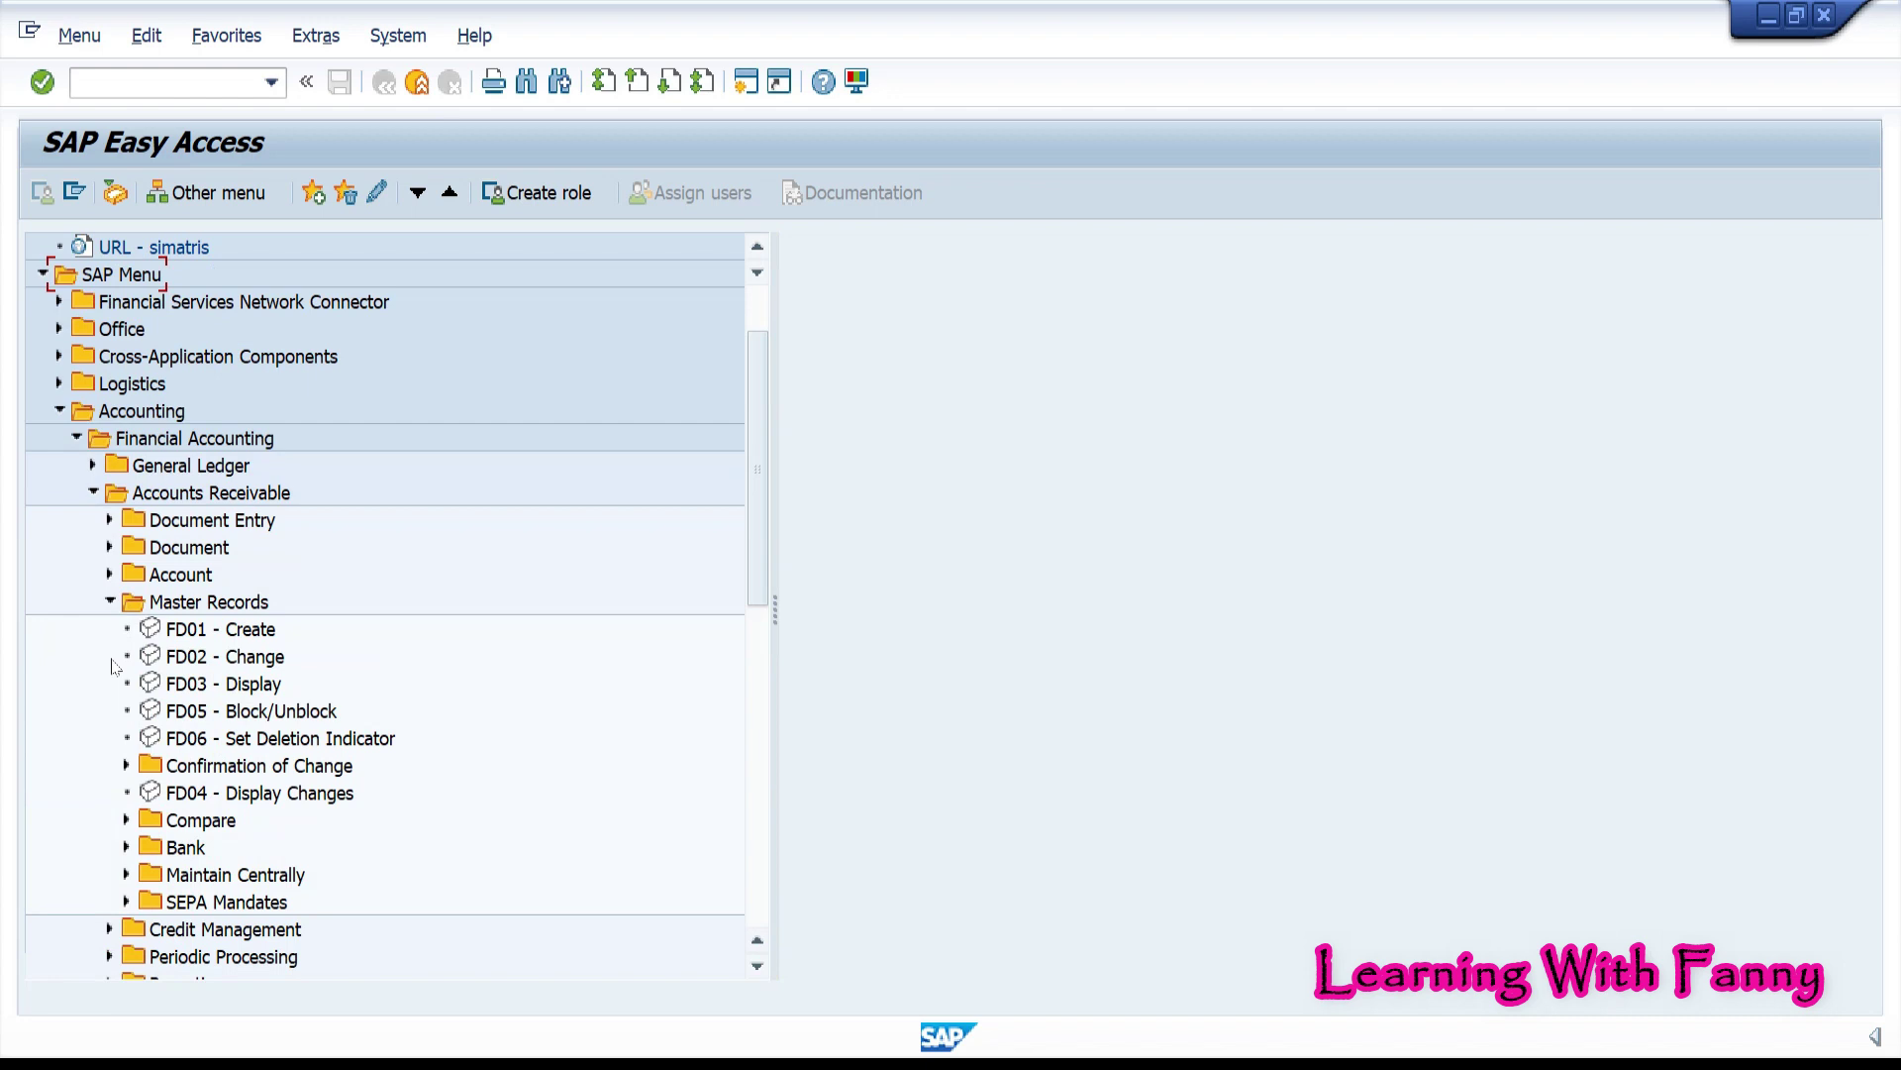
click(213, 662)
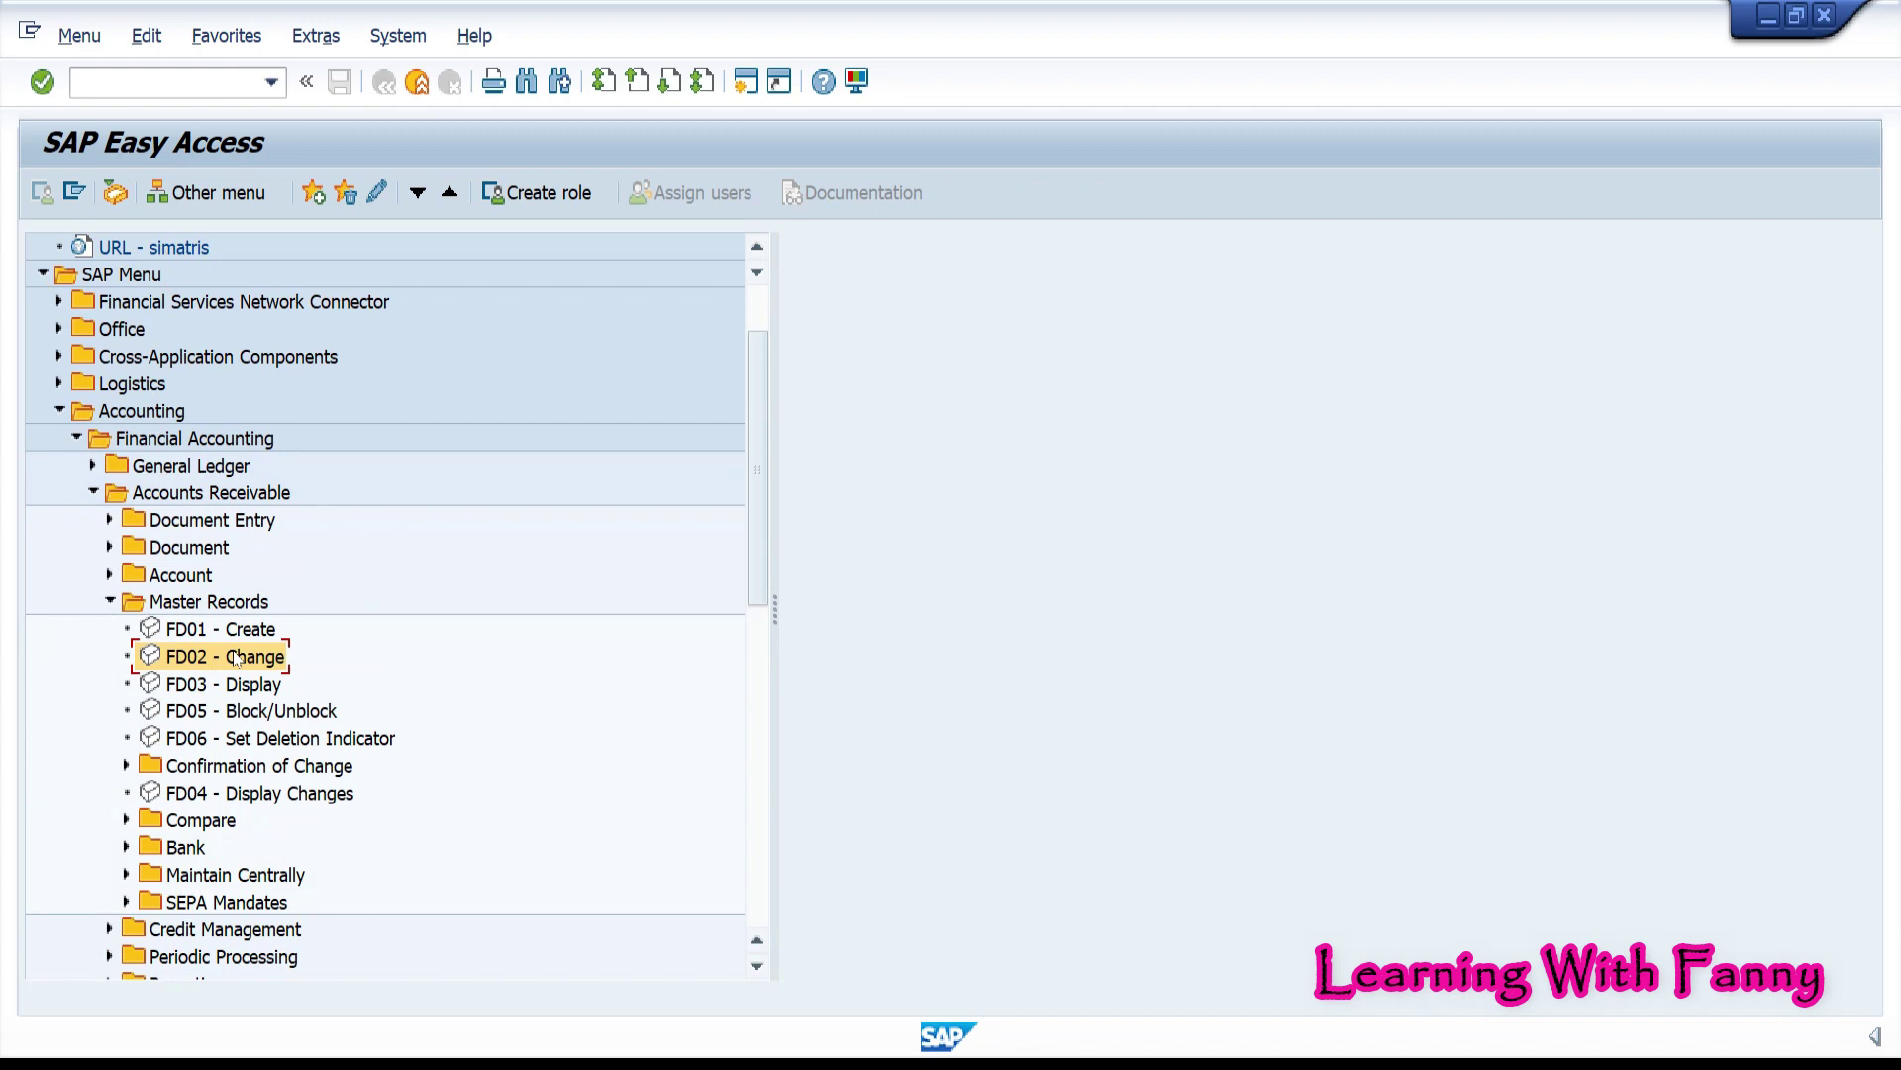
double_click(236, 657)
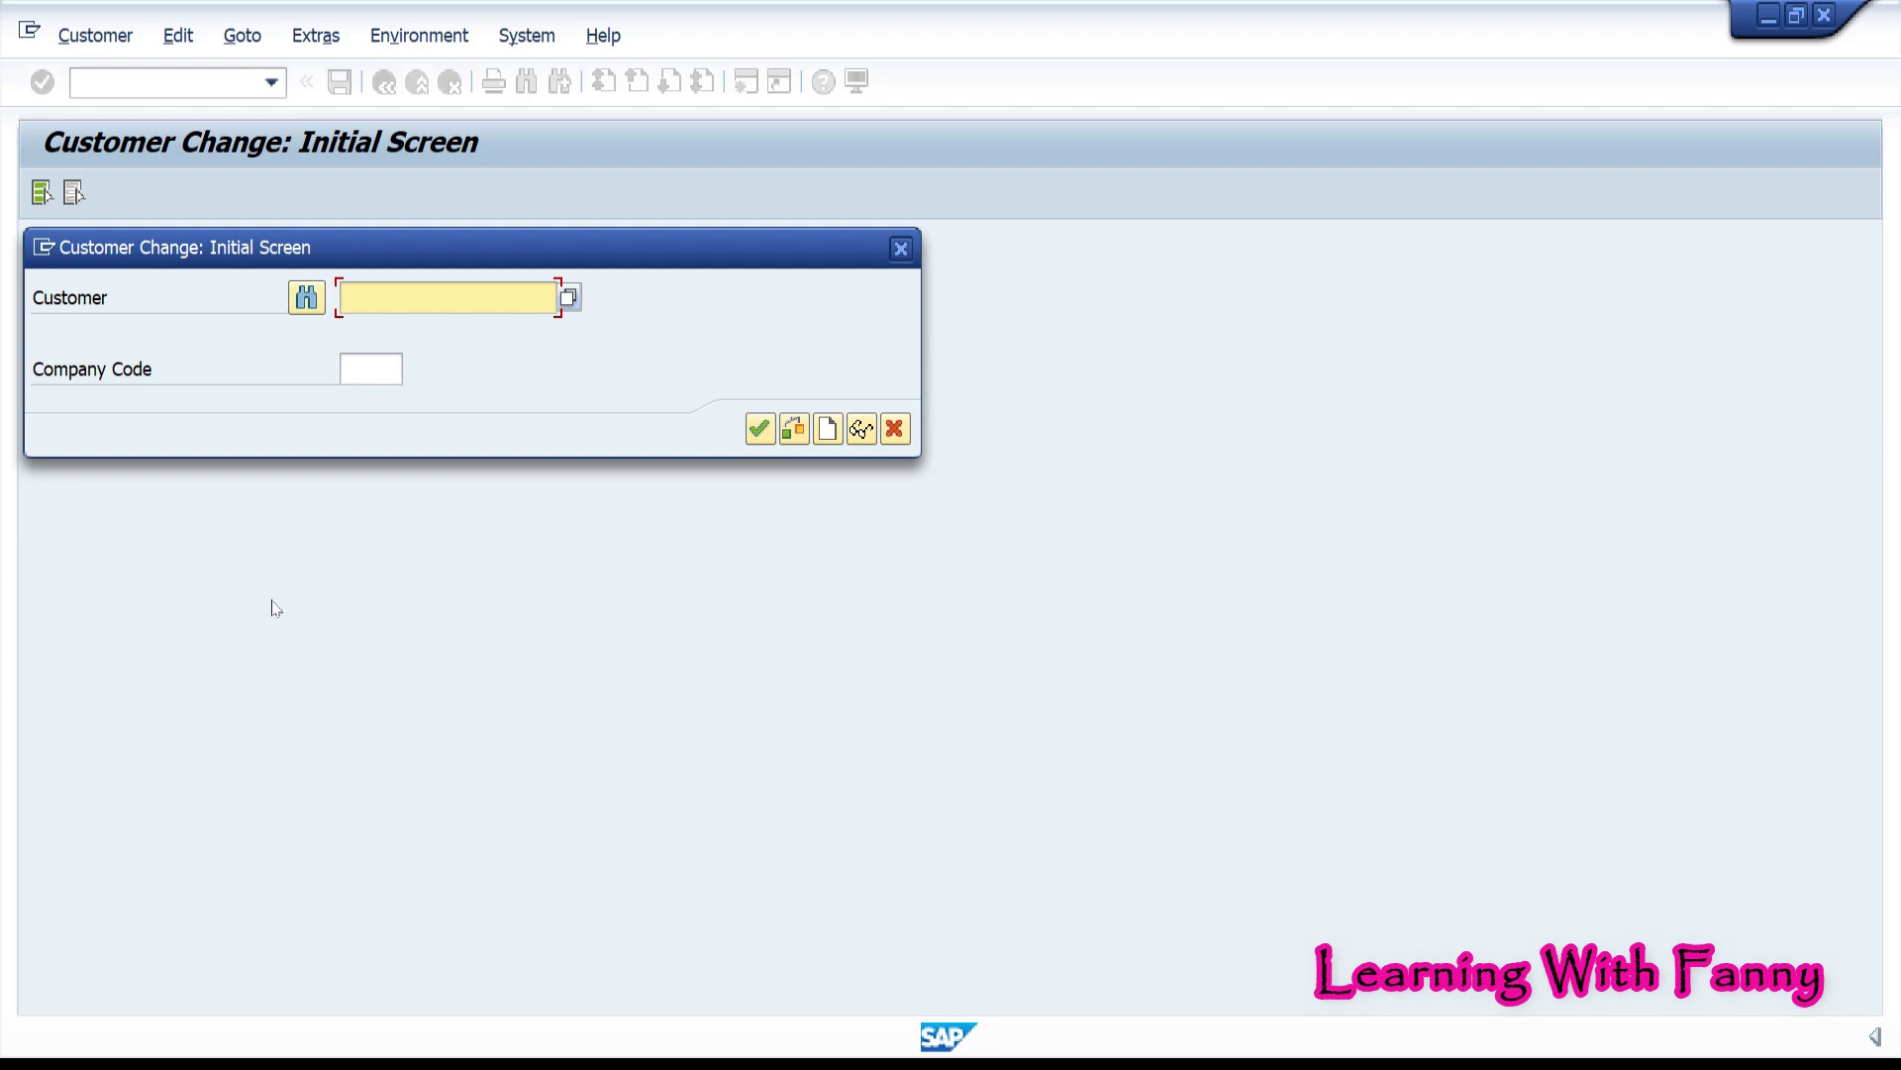
Open the exercise customer's master record for changing in company code 1000
text(C)
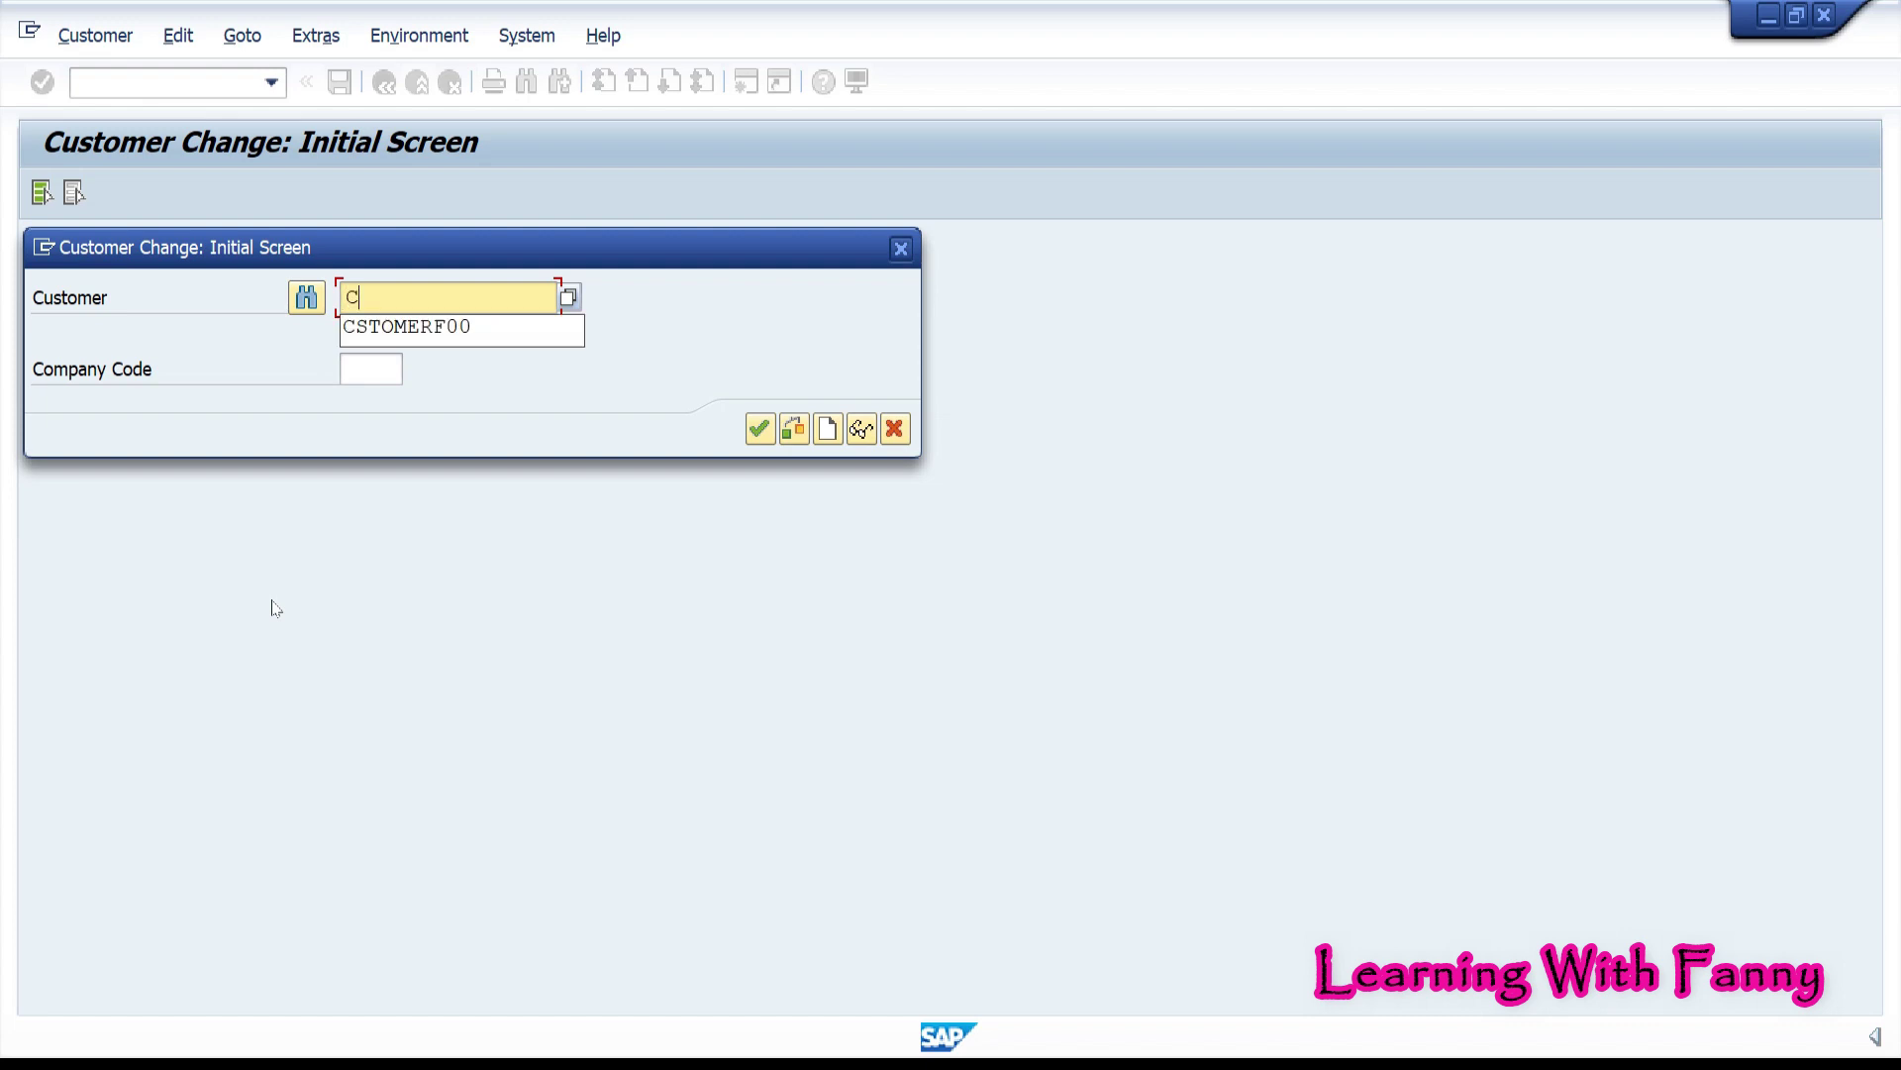
key(Down)
key(Return)
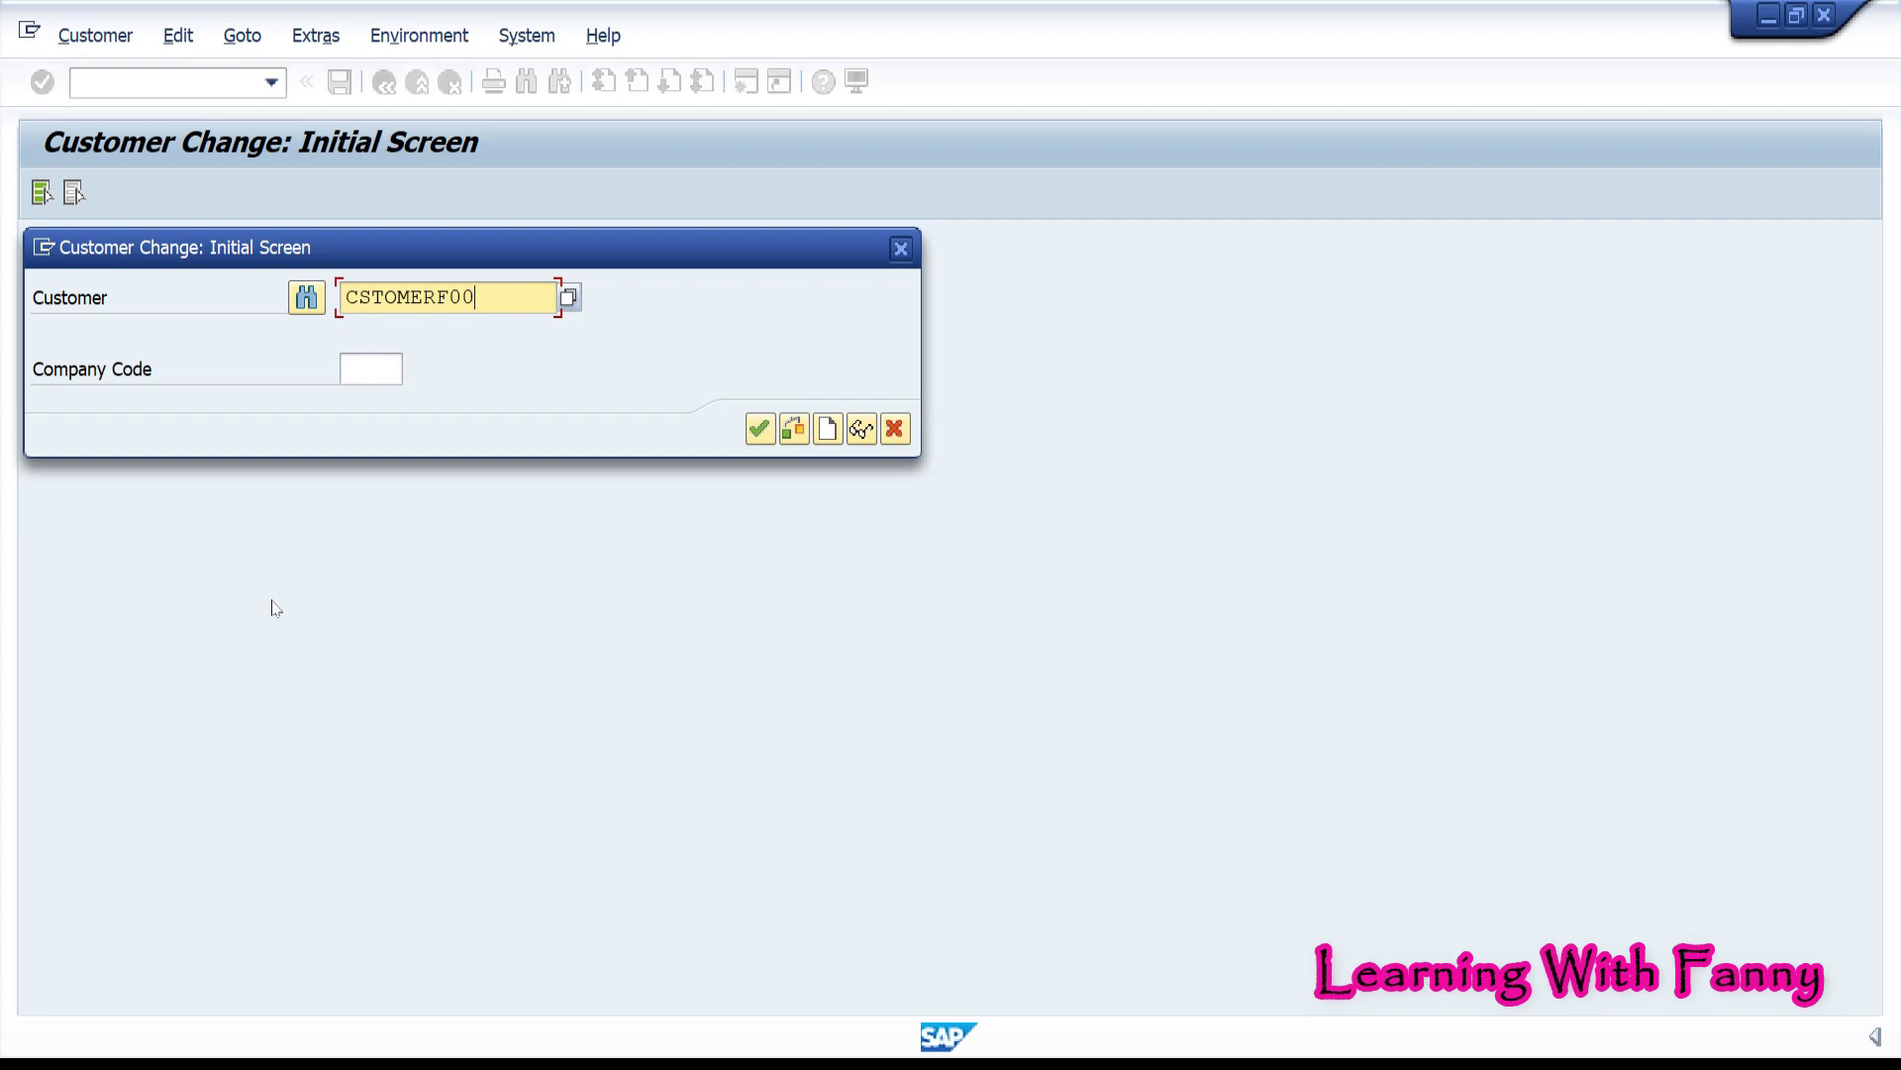
click(374, 370)
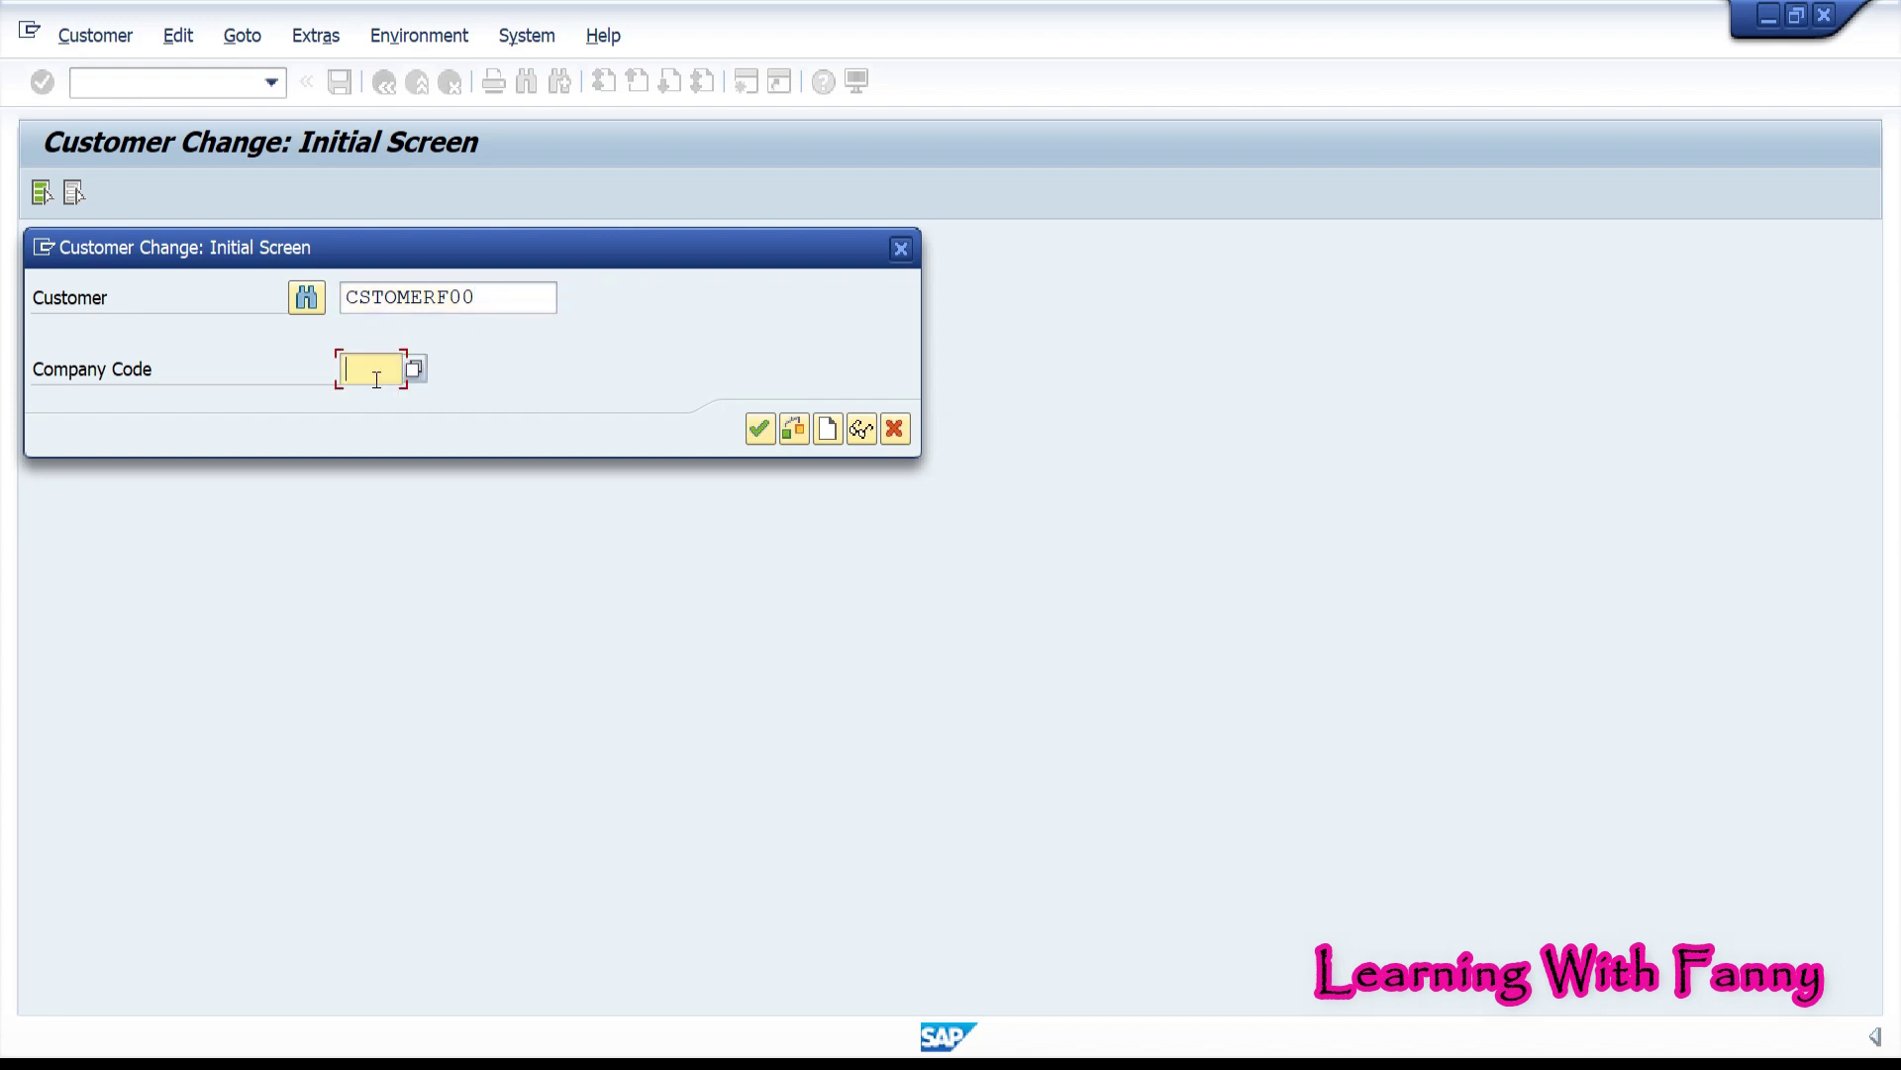
text(1000)
key(Return)
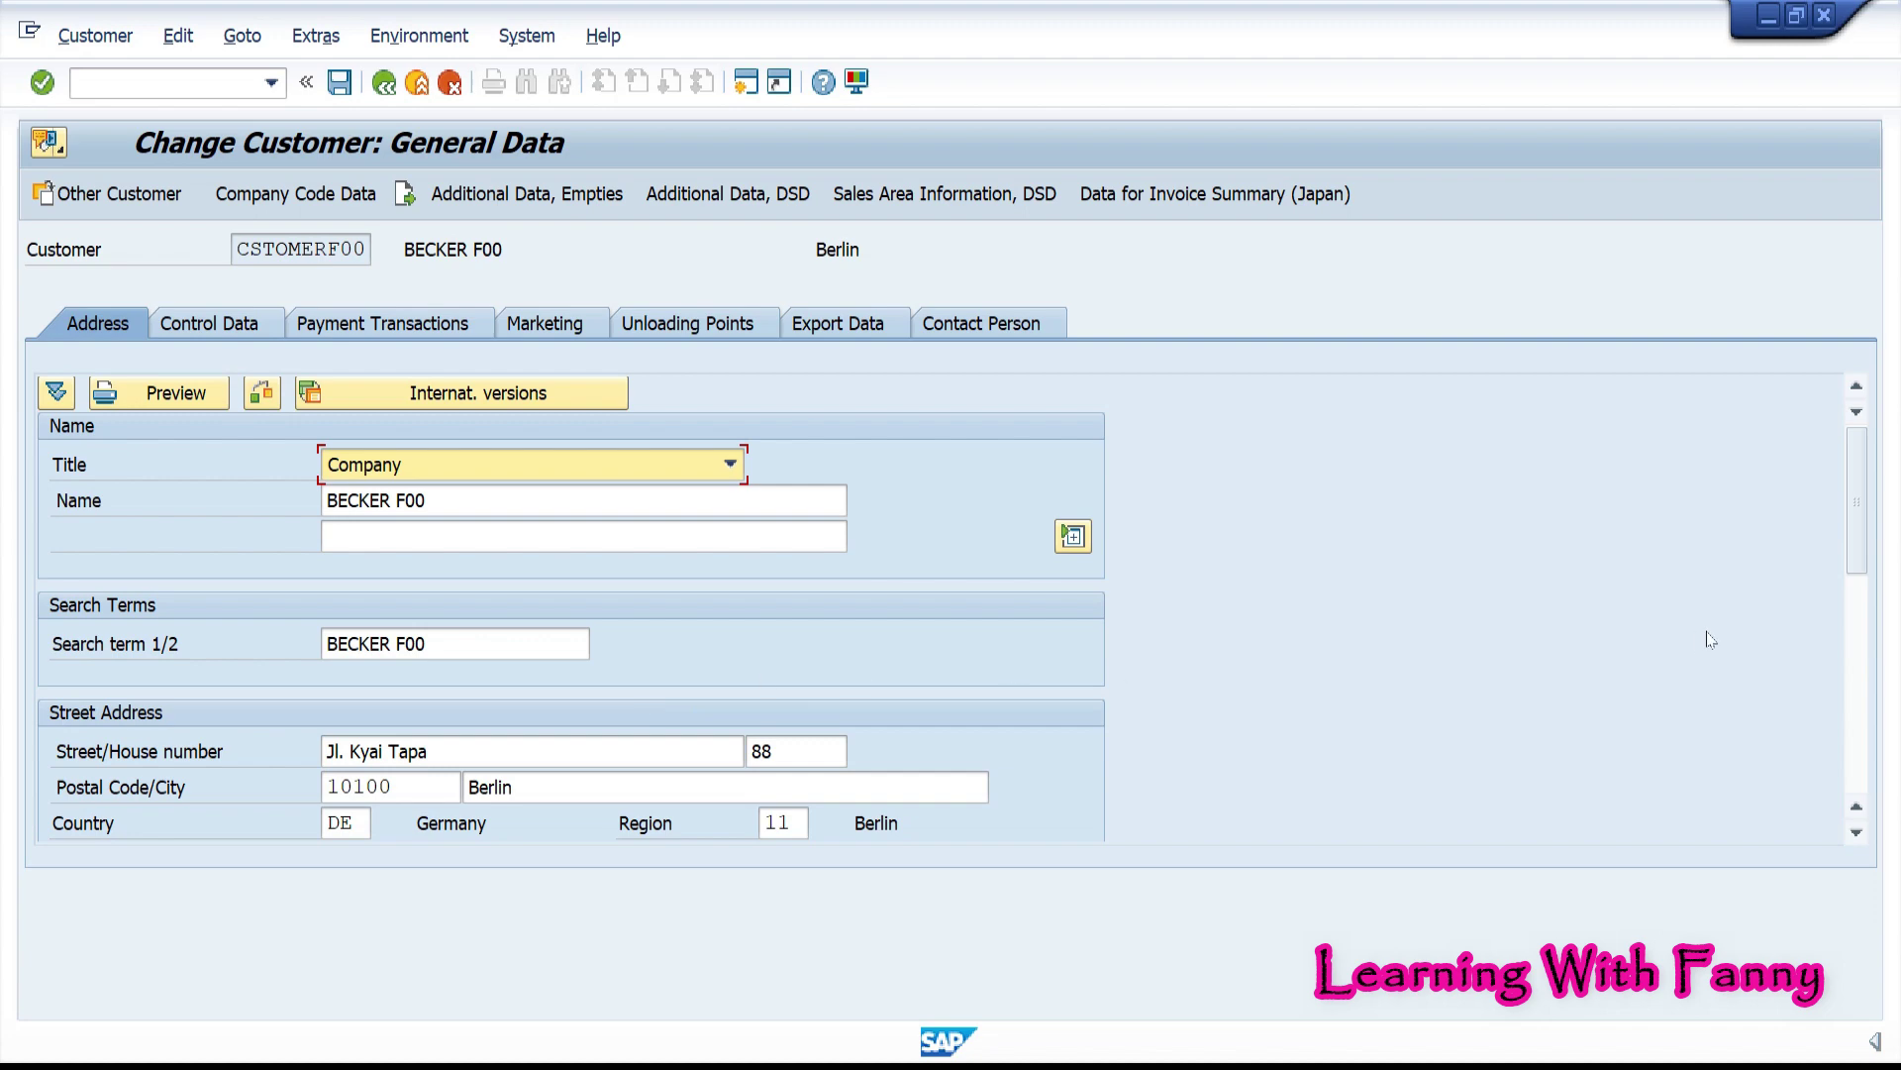
Check the communication language in the customer's general address data
scroll(1740, 620, down, 4)
scroll(1739, 620, down, 2)
scroll(1731, 620, down, 2)
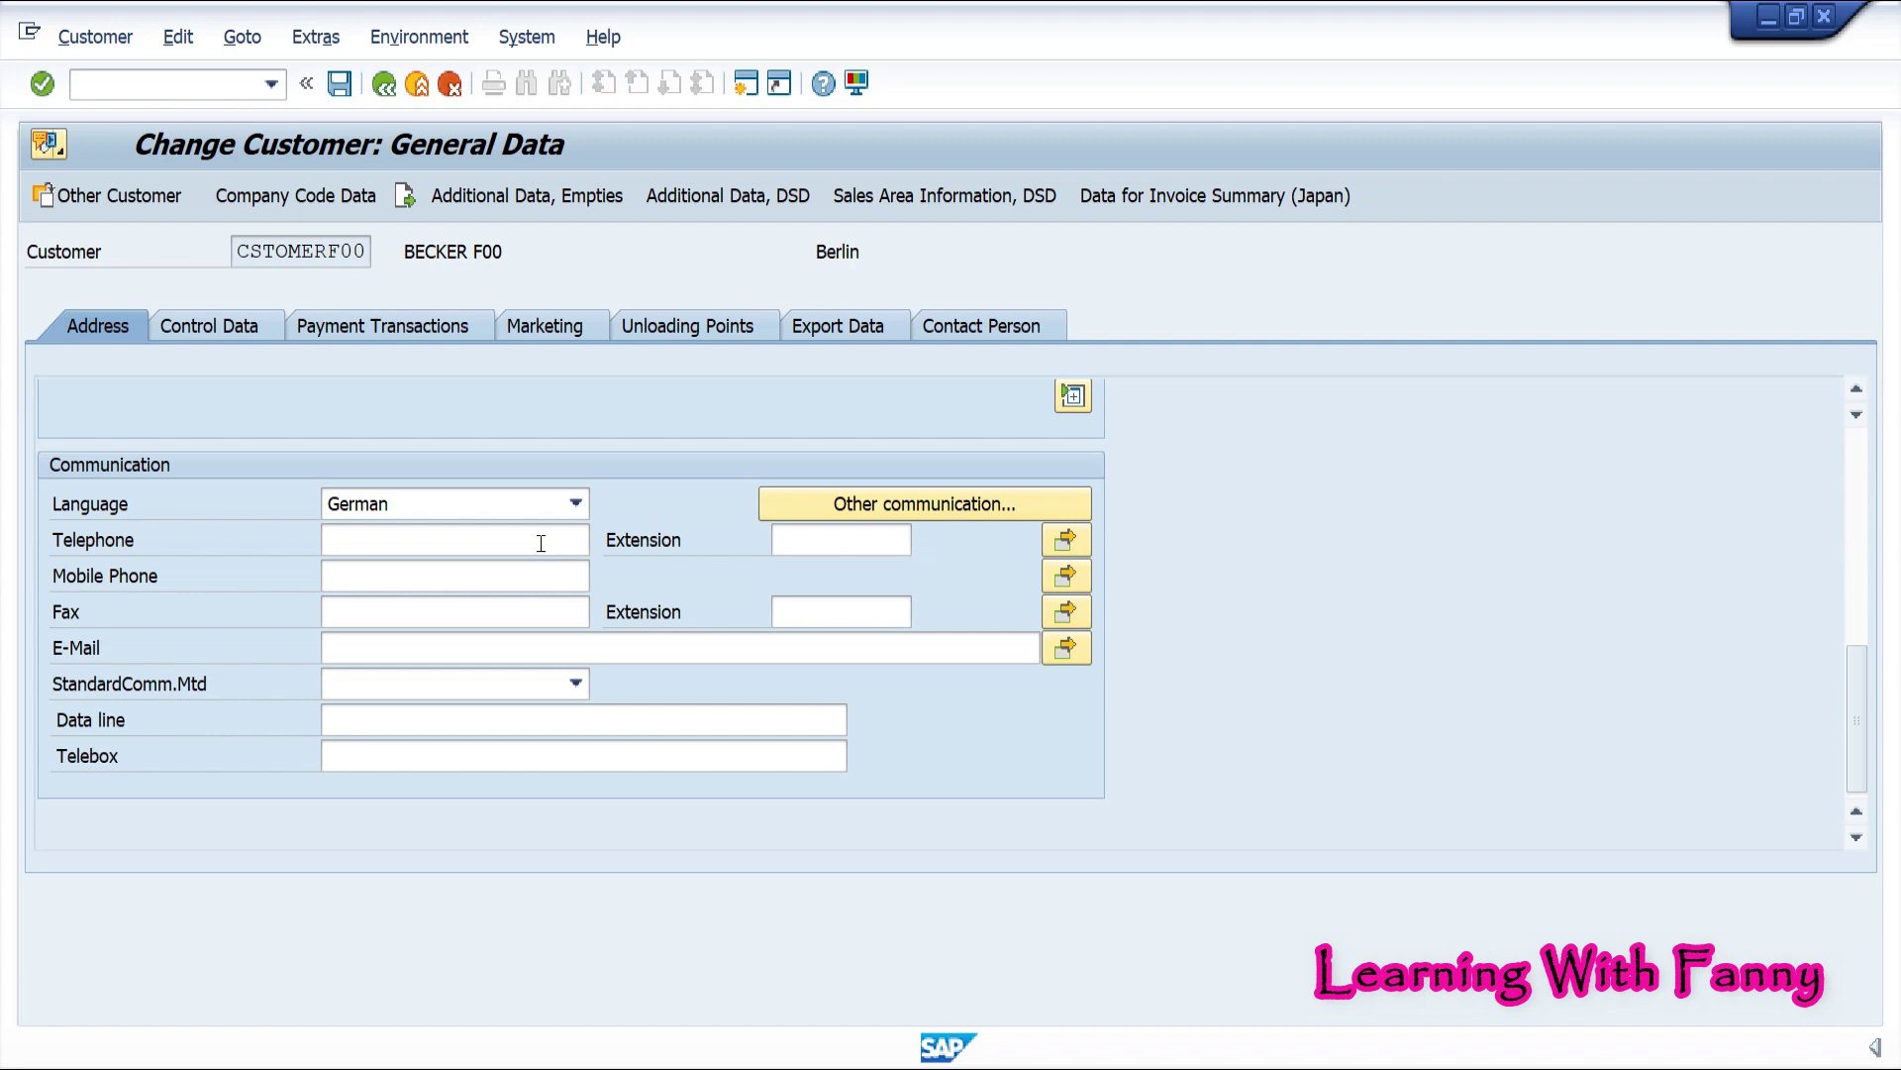
Set the dunning procedure to 0001 in the correspondence section of the customer's company code data
click(333, 197)
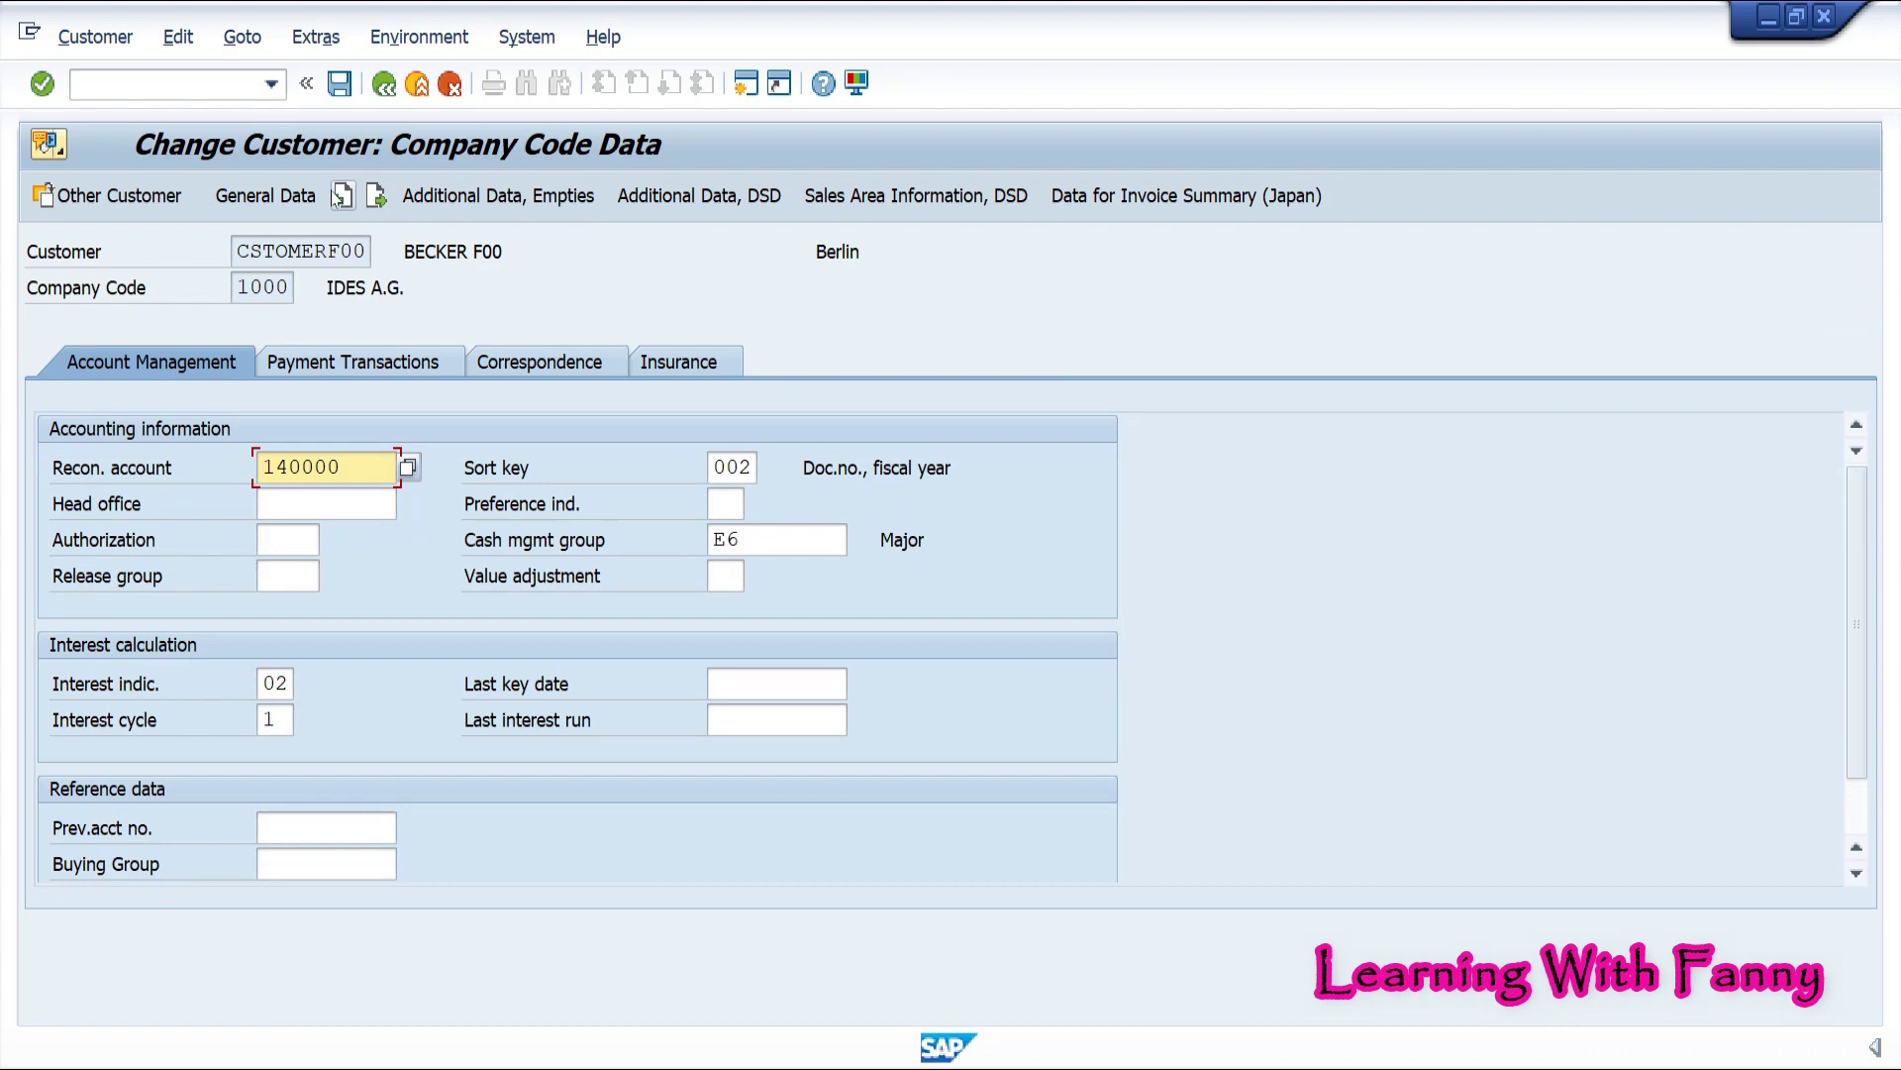
click(598, 369)
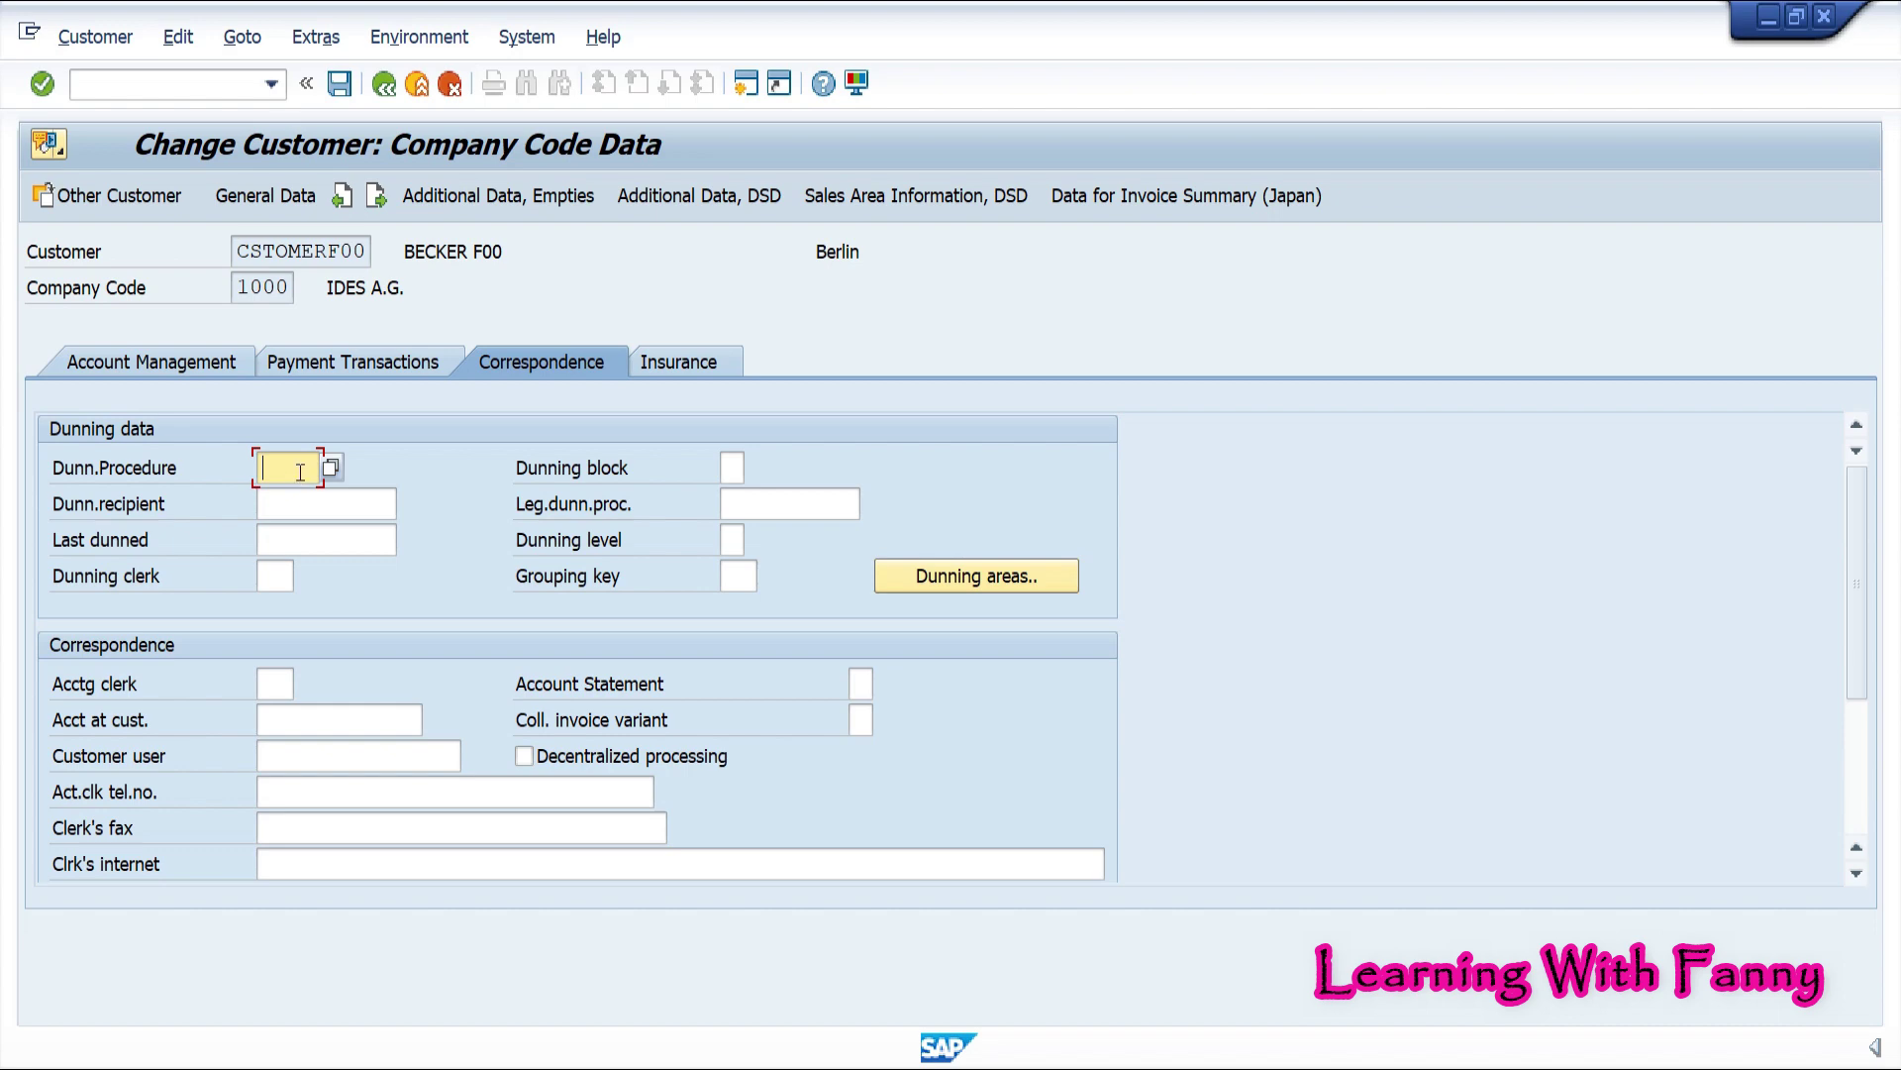
text(0001)
click(331, 471)
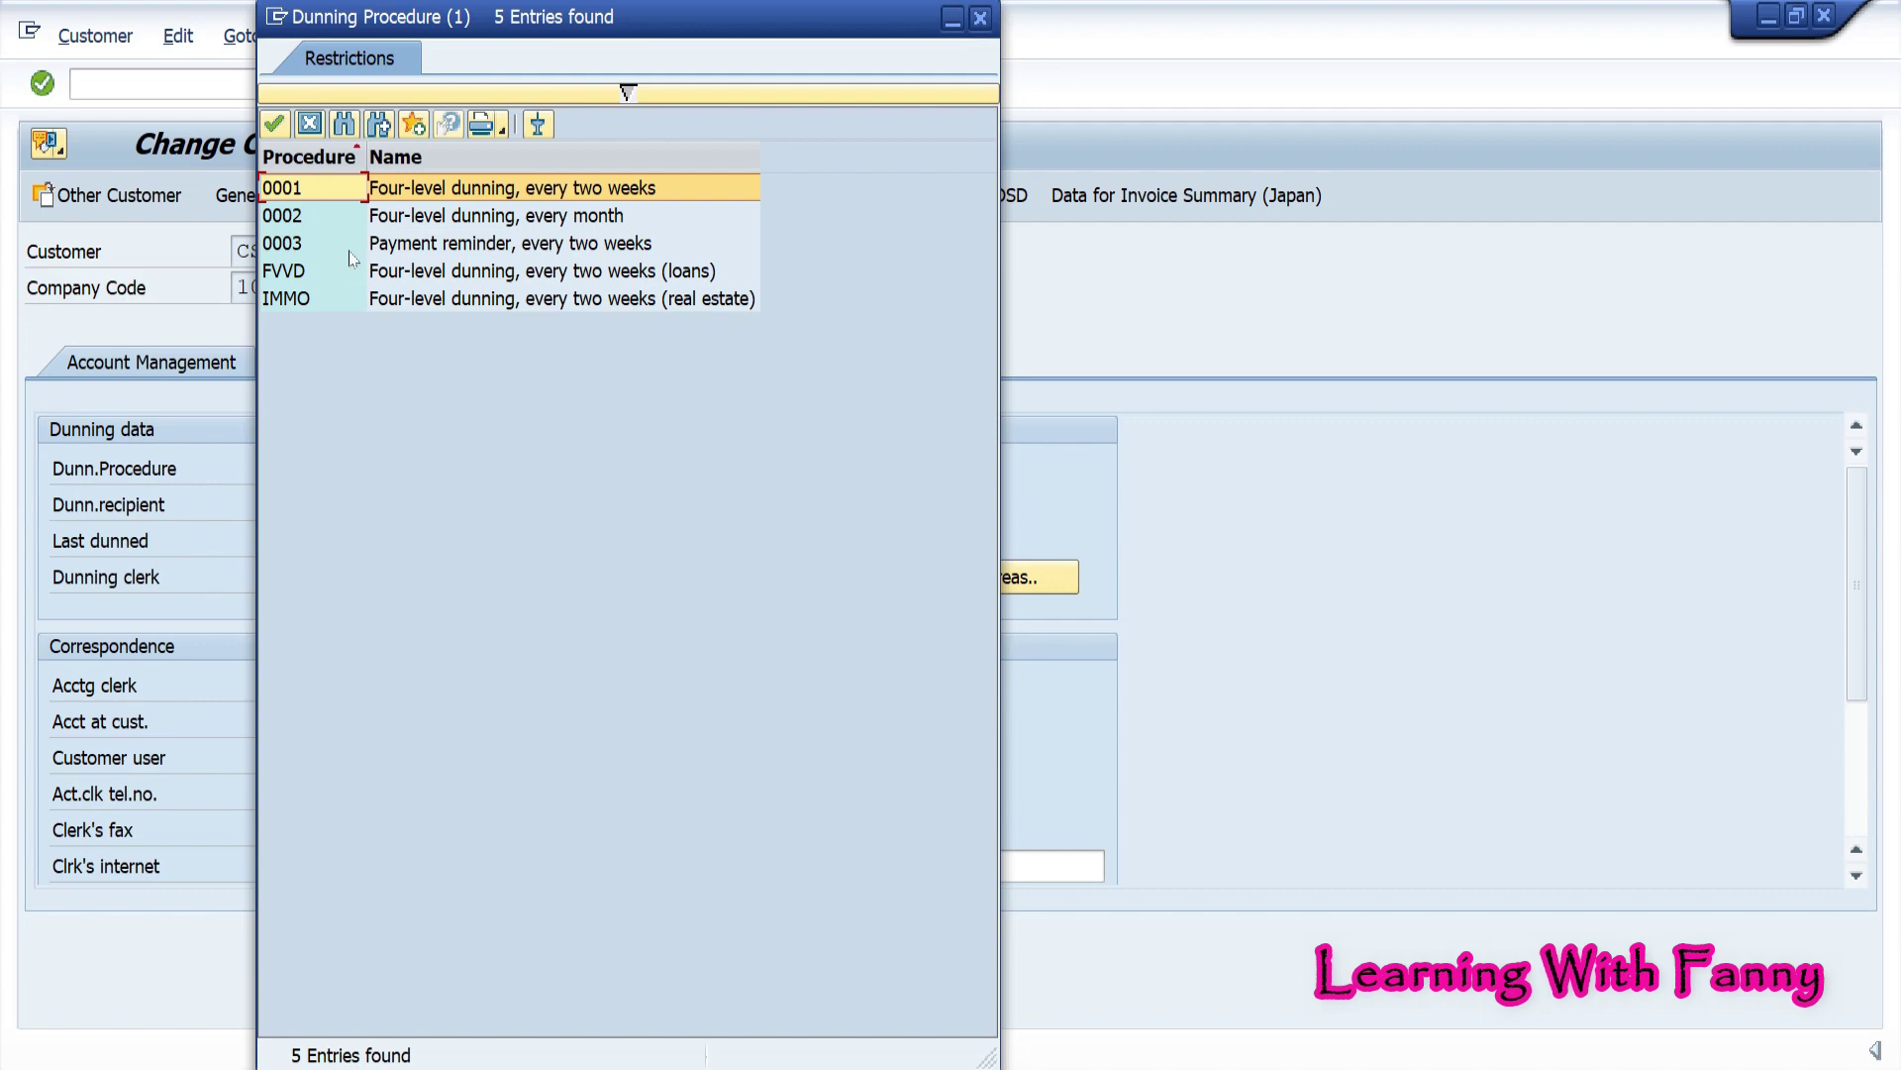
double_click(341, 192)
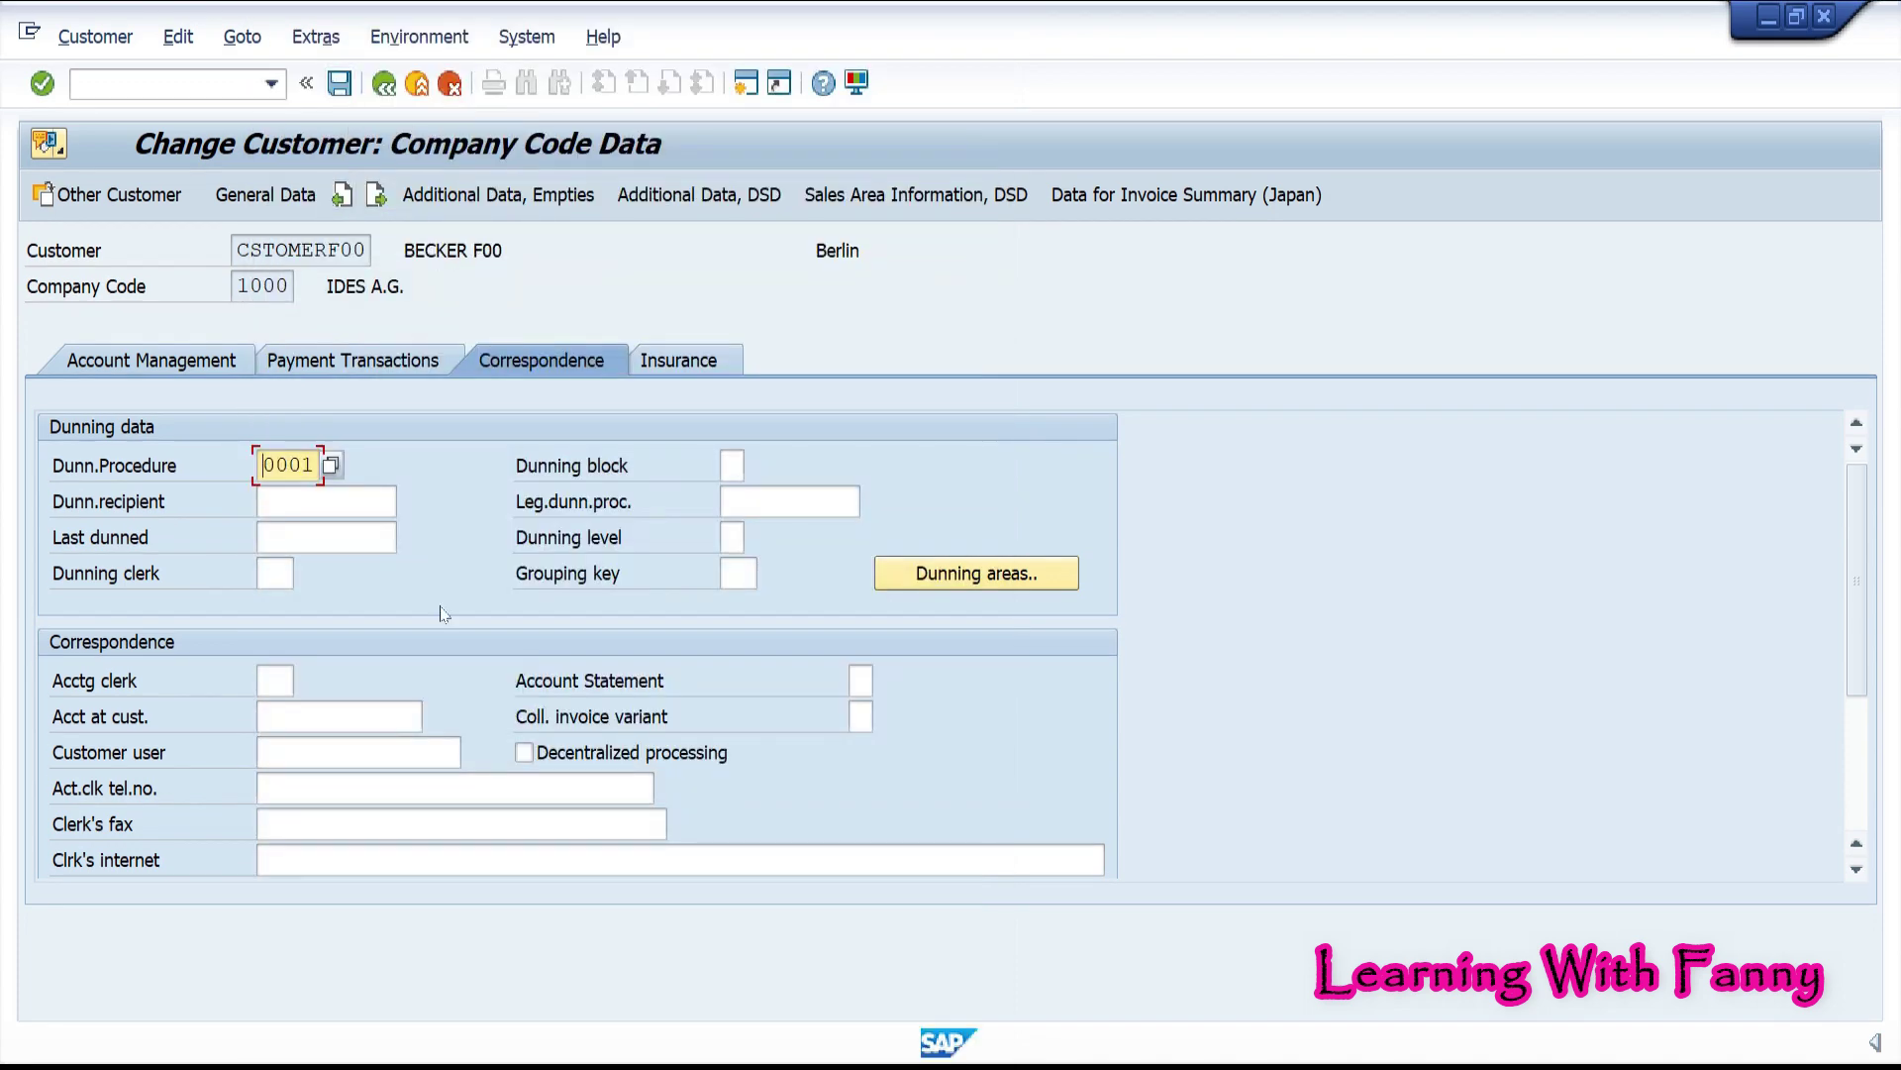
Save the customer master record and return to SAP Easy Access, dismissing the express document notice
click(333, 85)
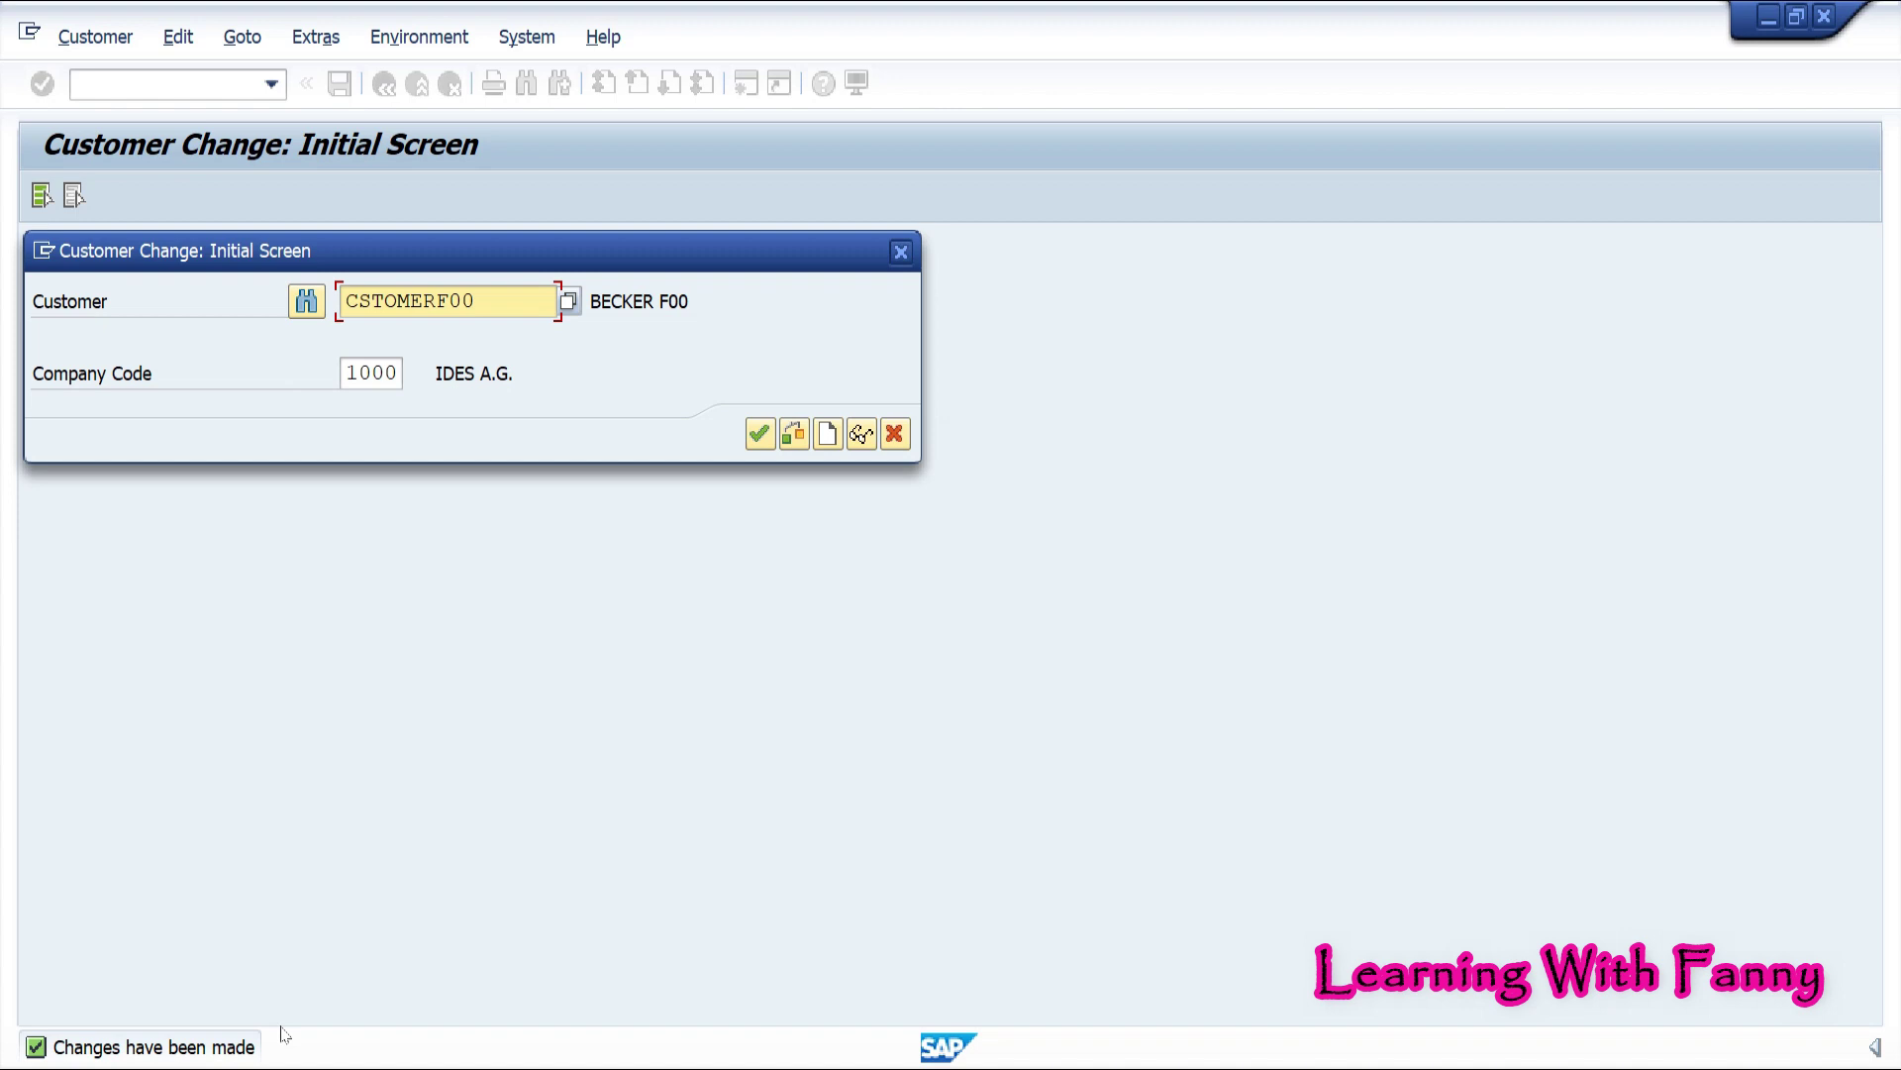
click(902, 253)
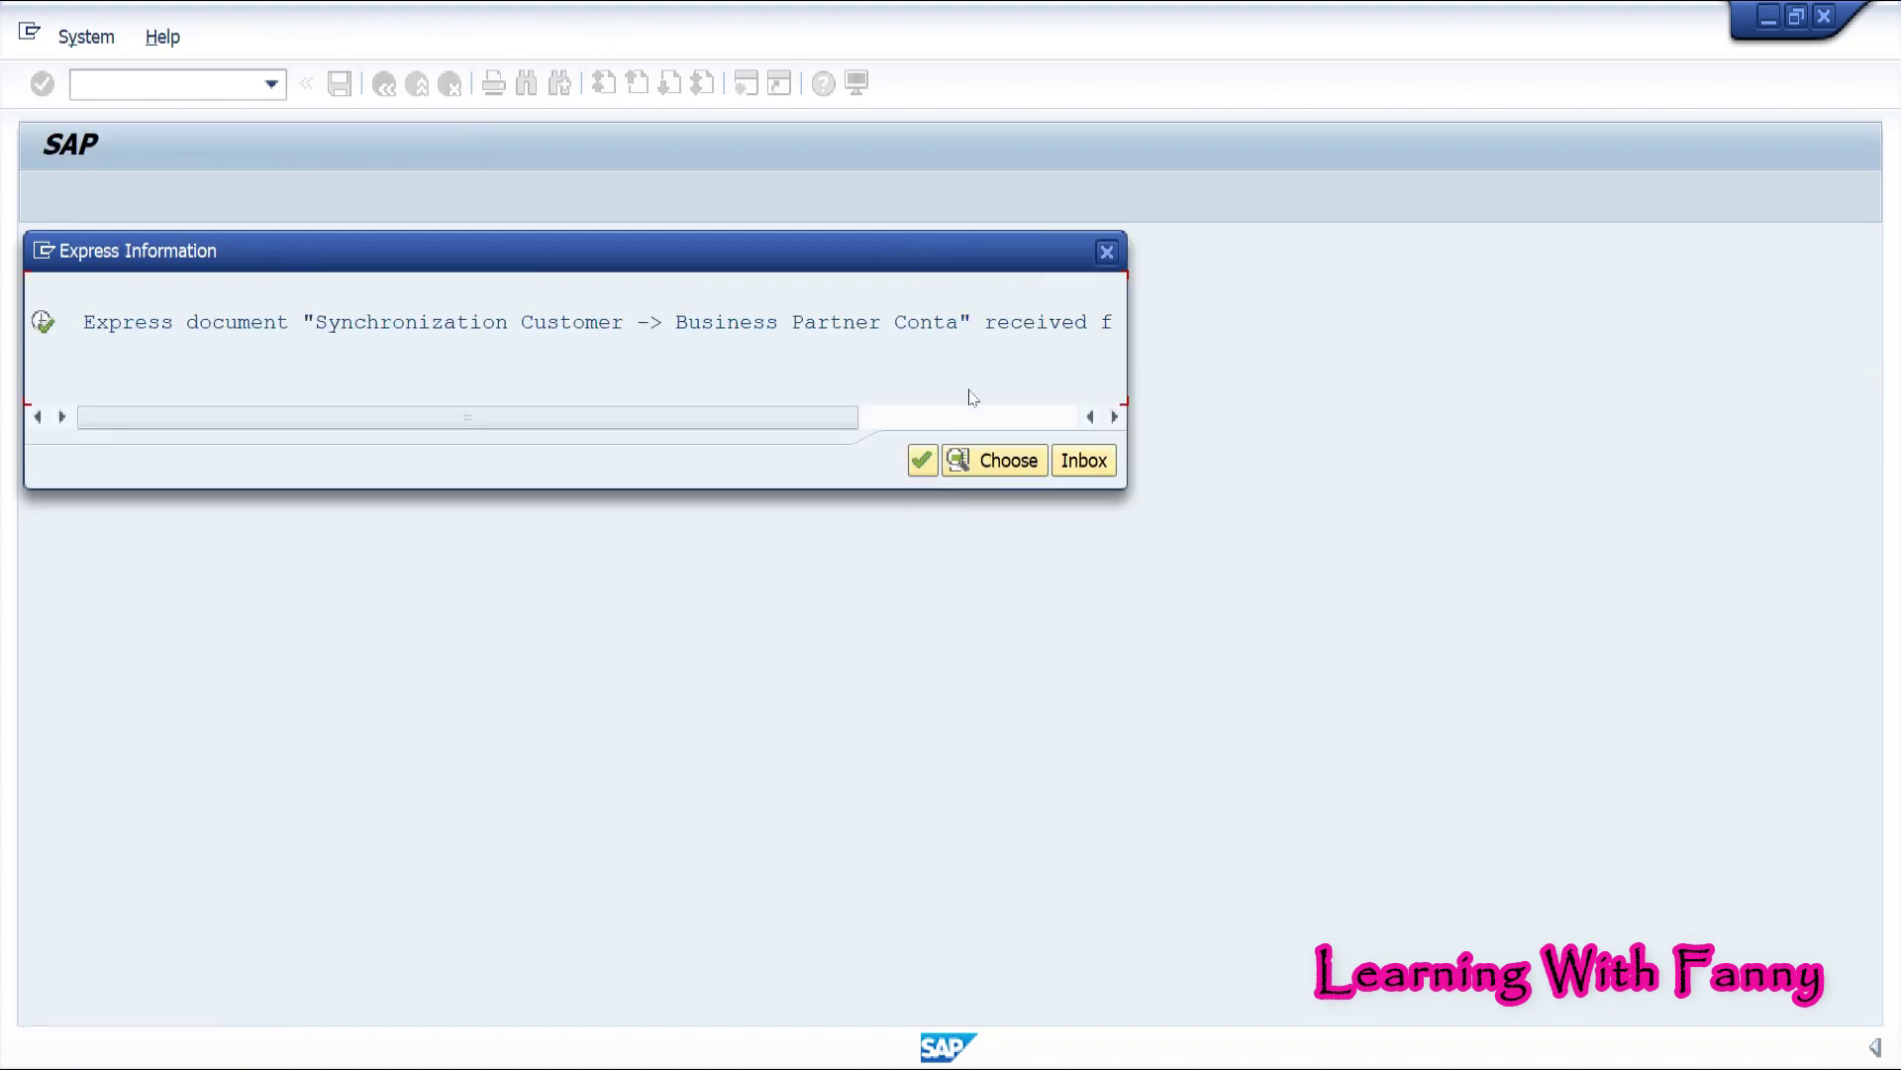
click(919, 460)
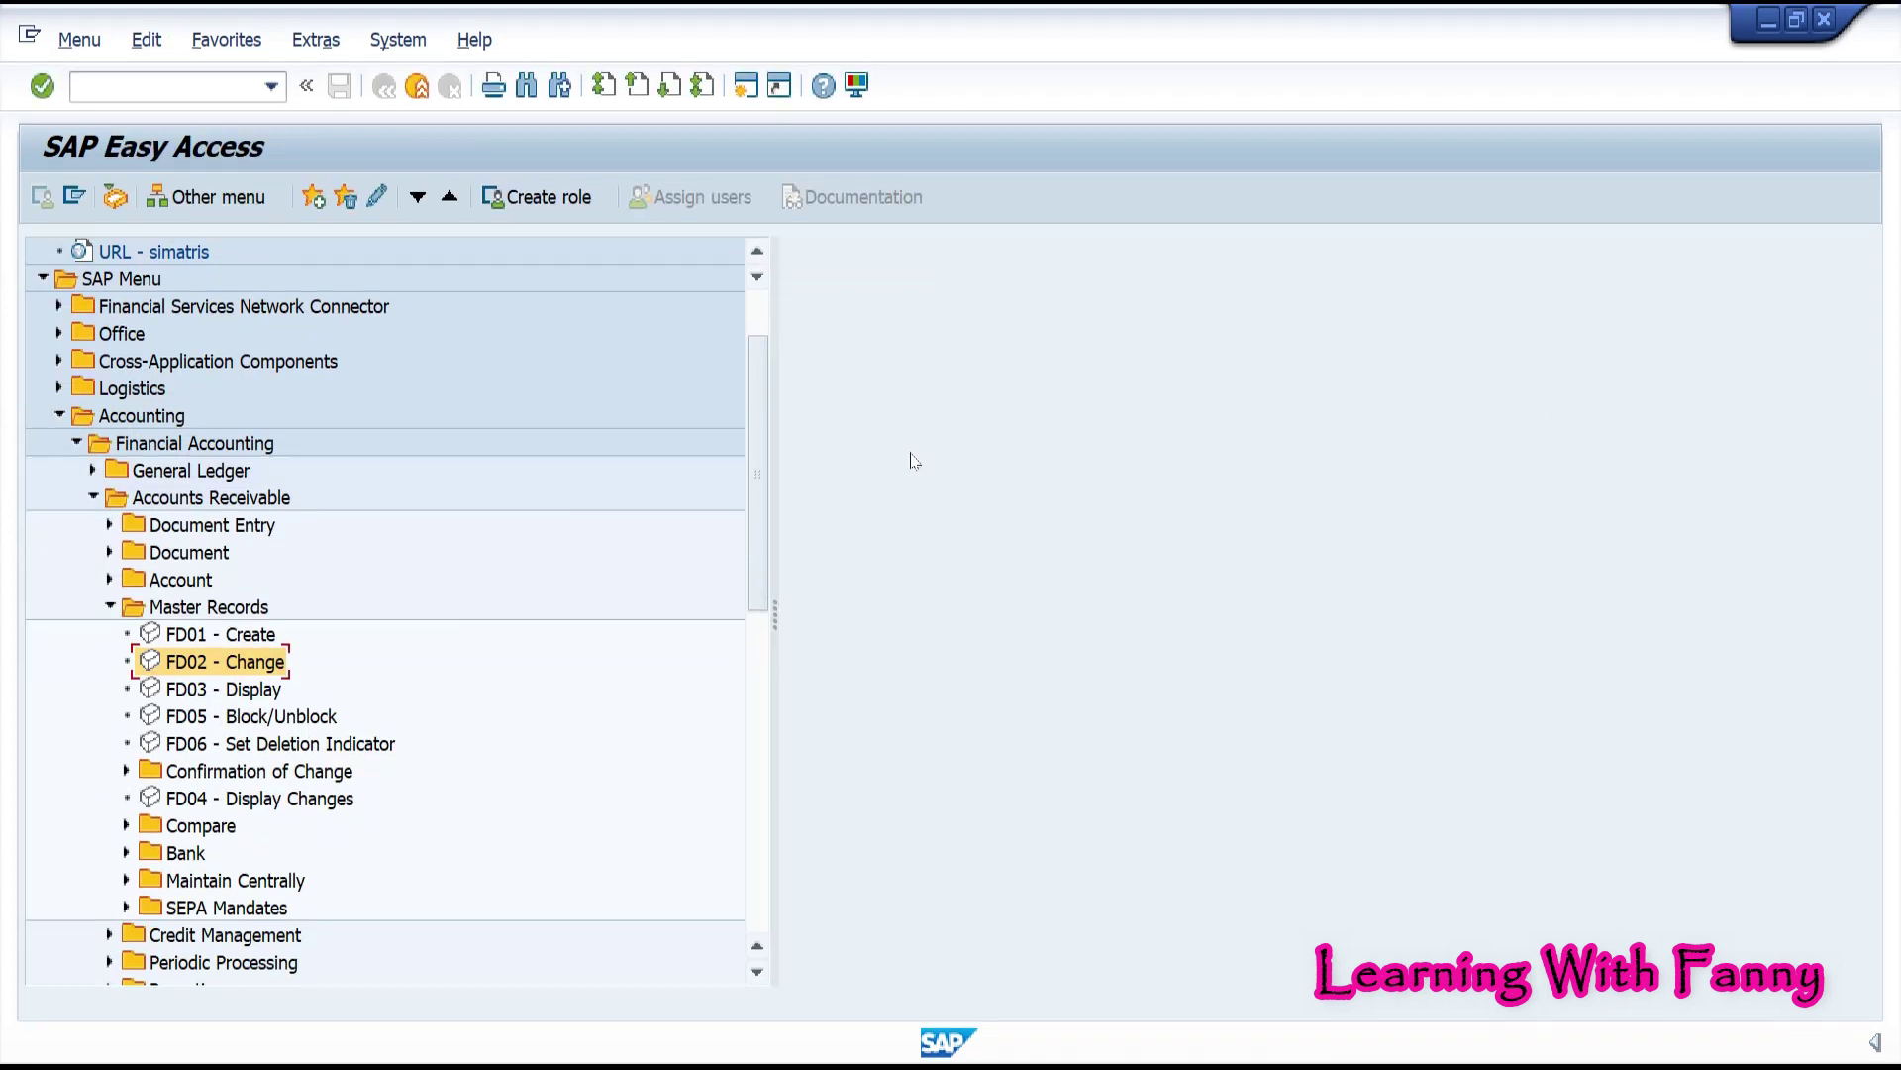
Switch to the exercise PDF and read the instructions on creating a dunning run and its identification
key(alt+Tab)
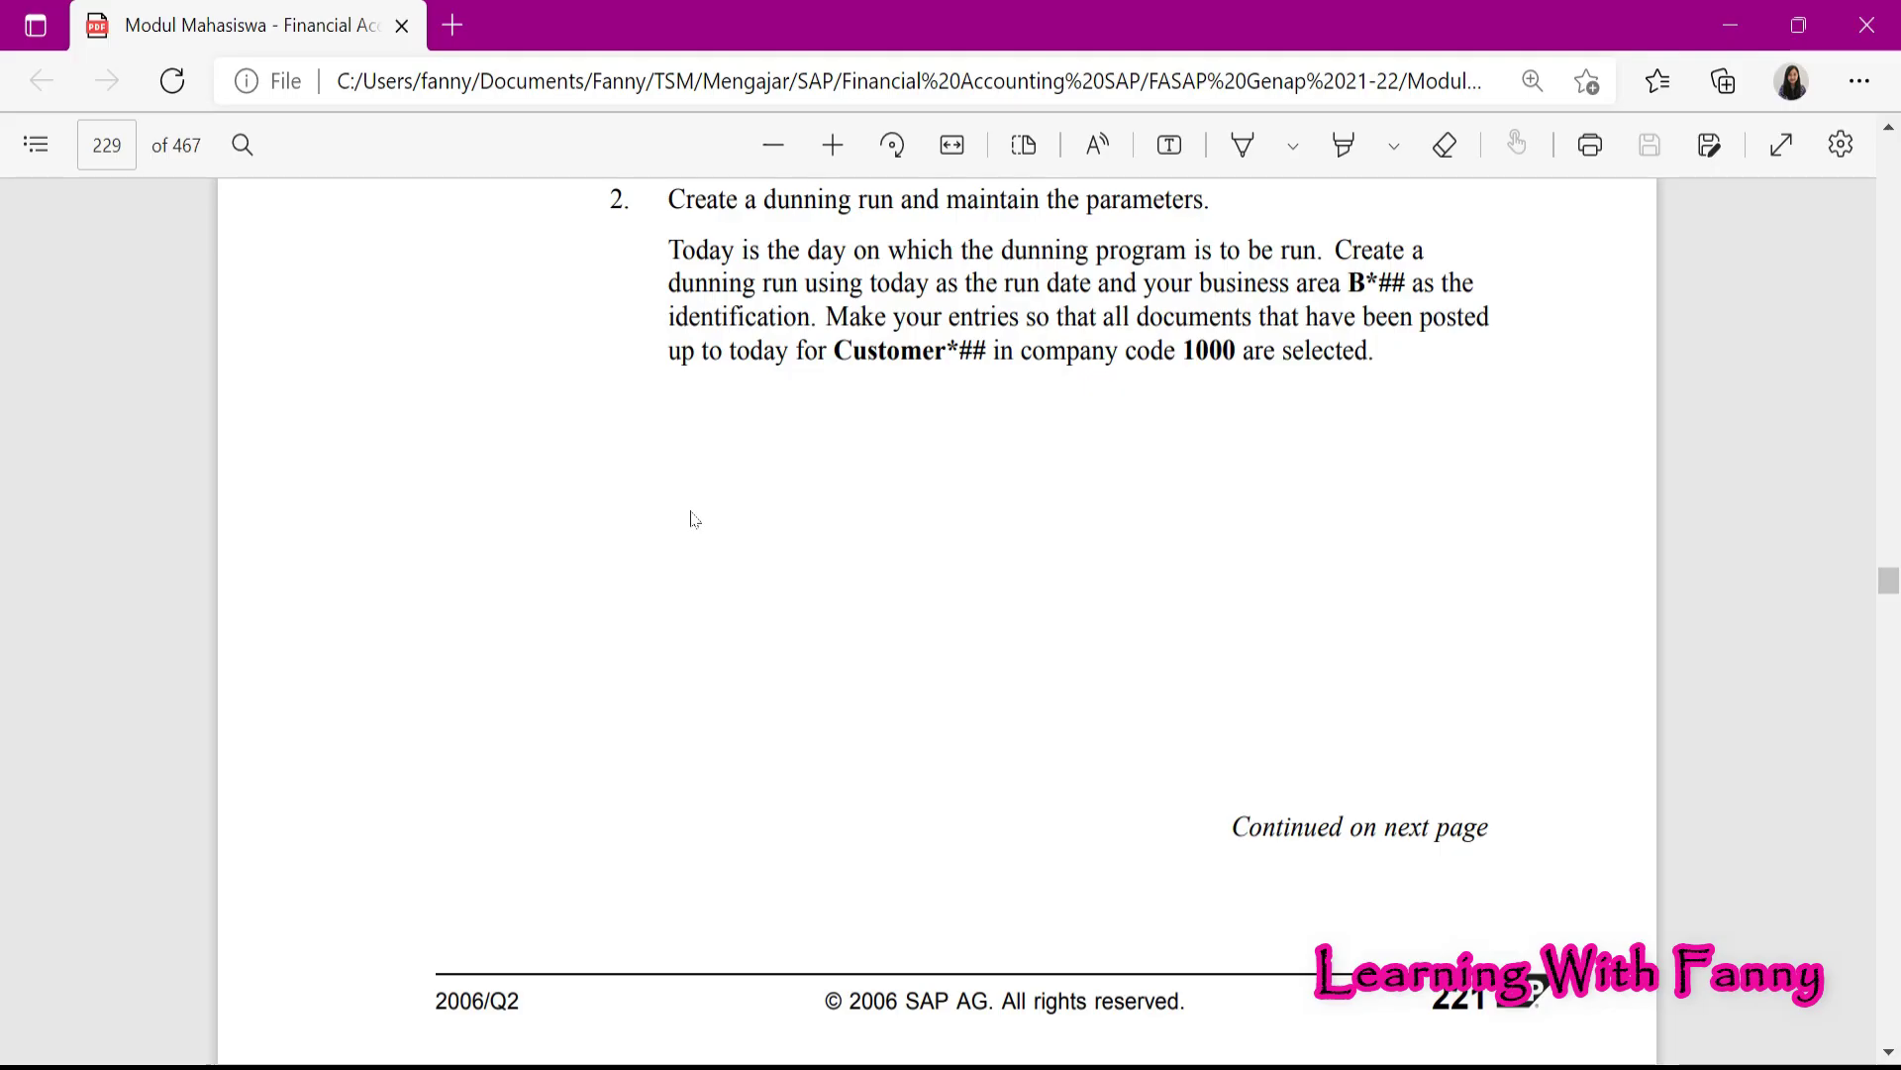
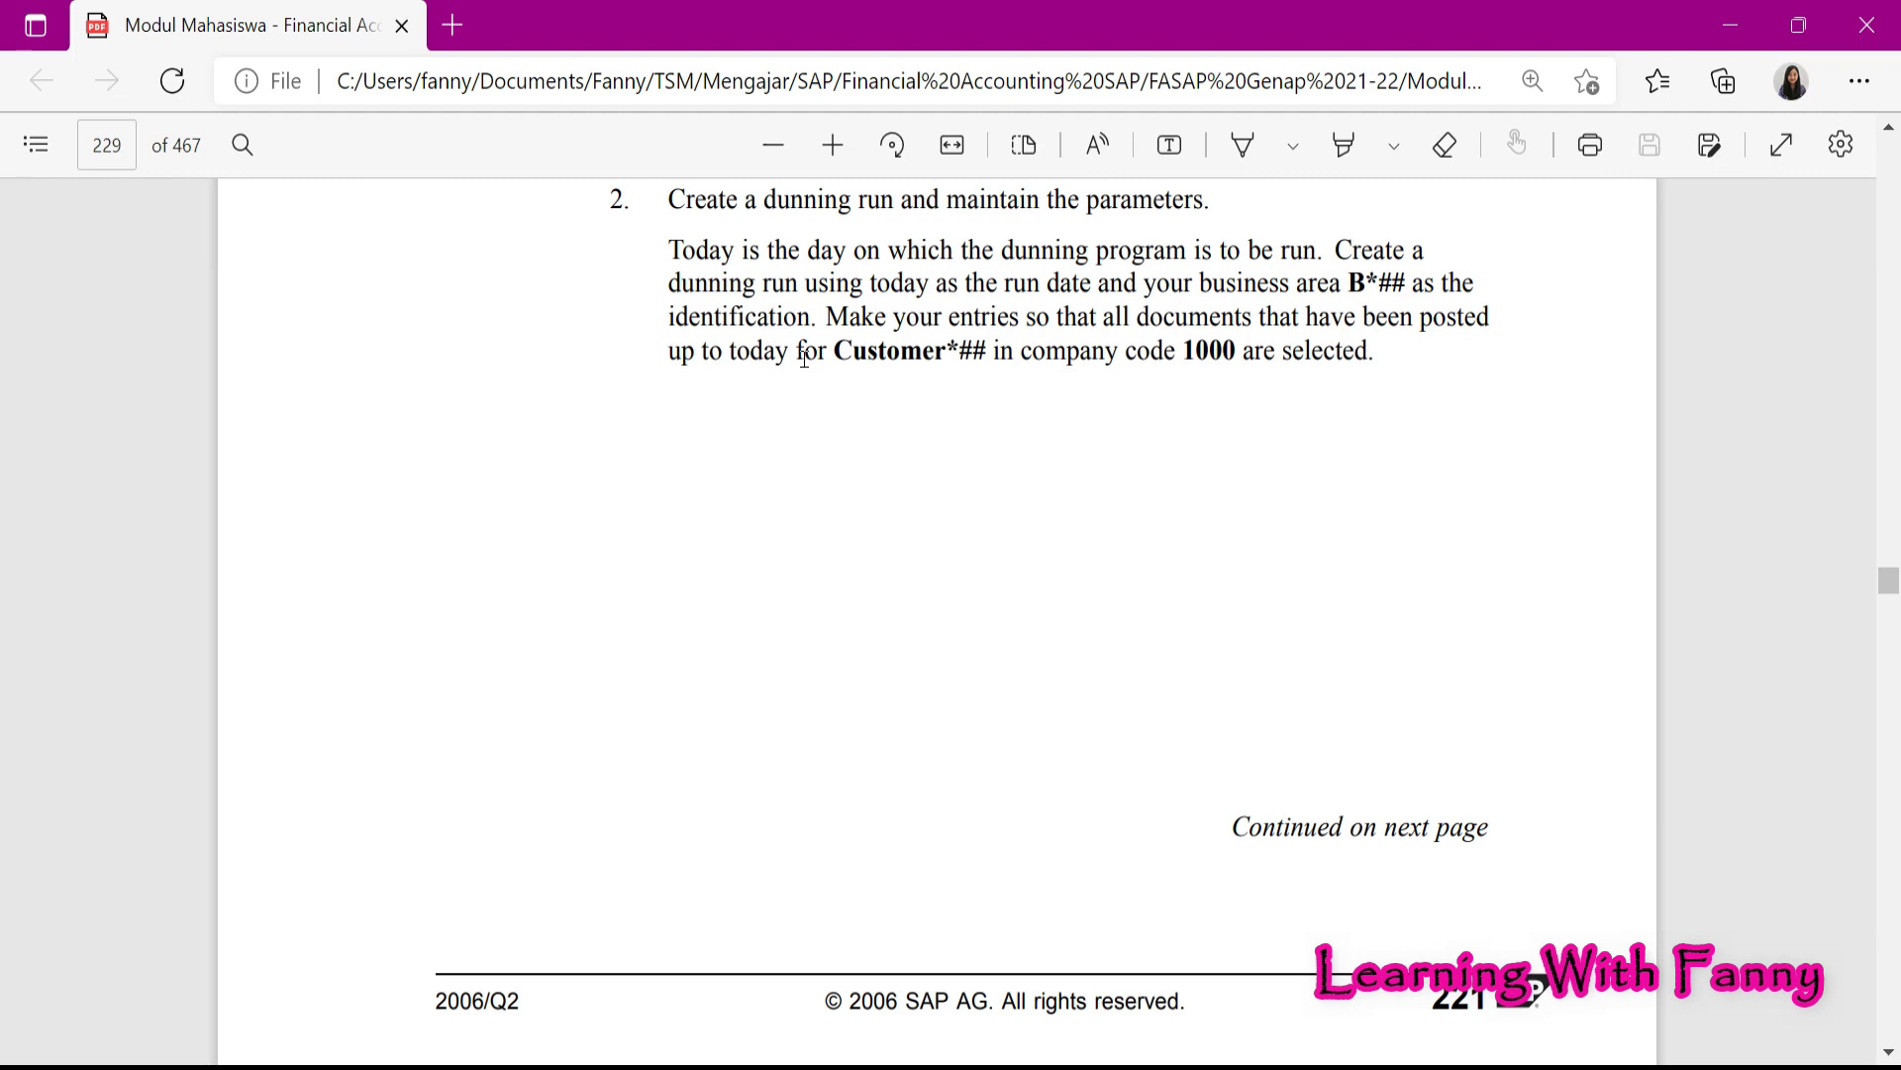
drag(670, 250, 1322, 253)
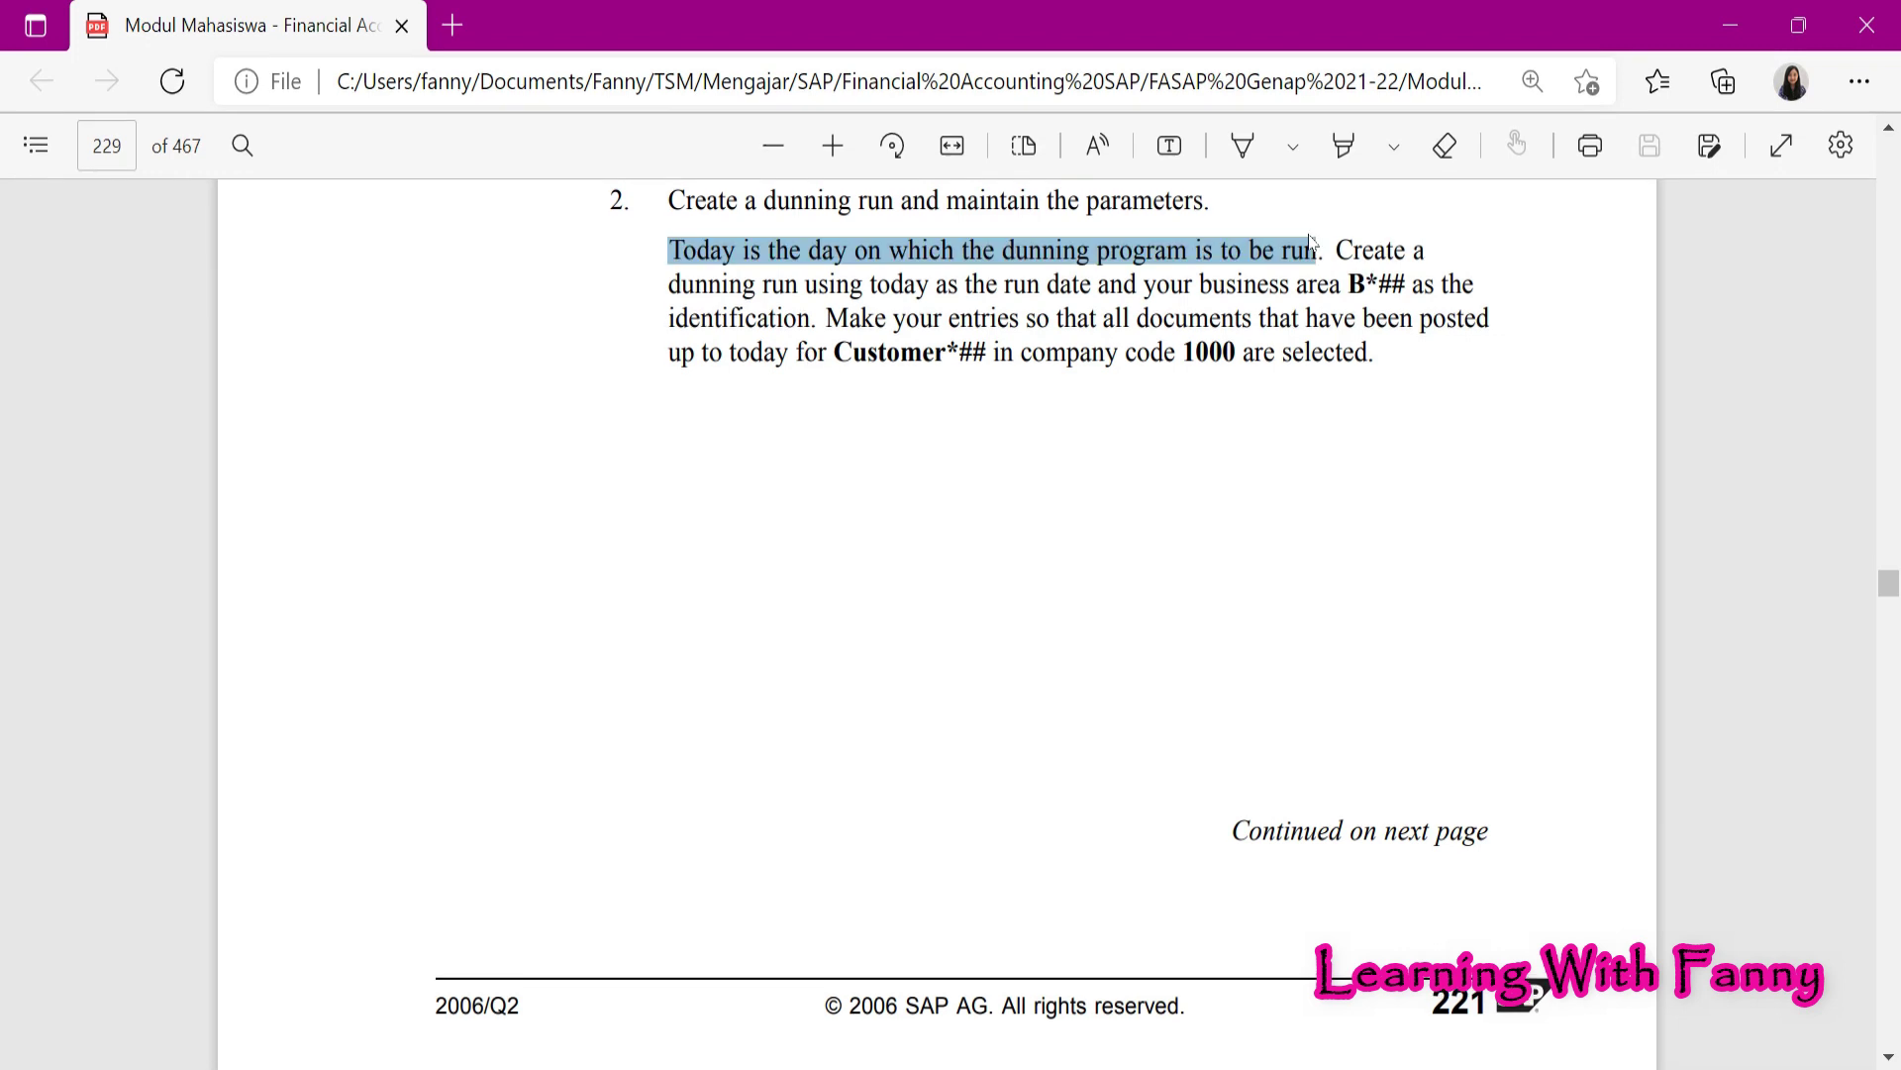
click(482, 459)
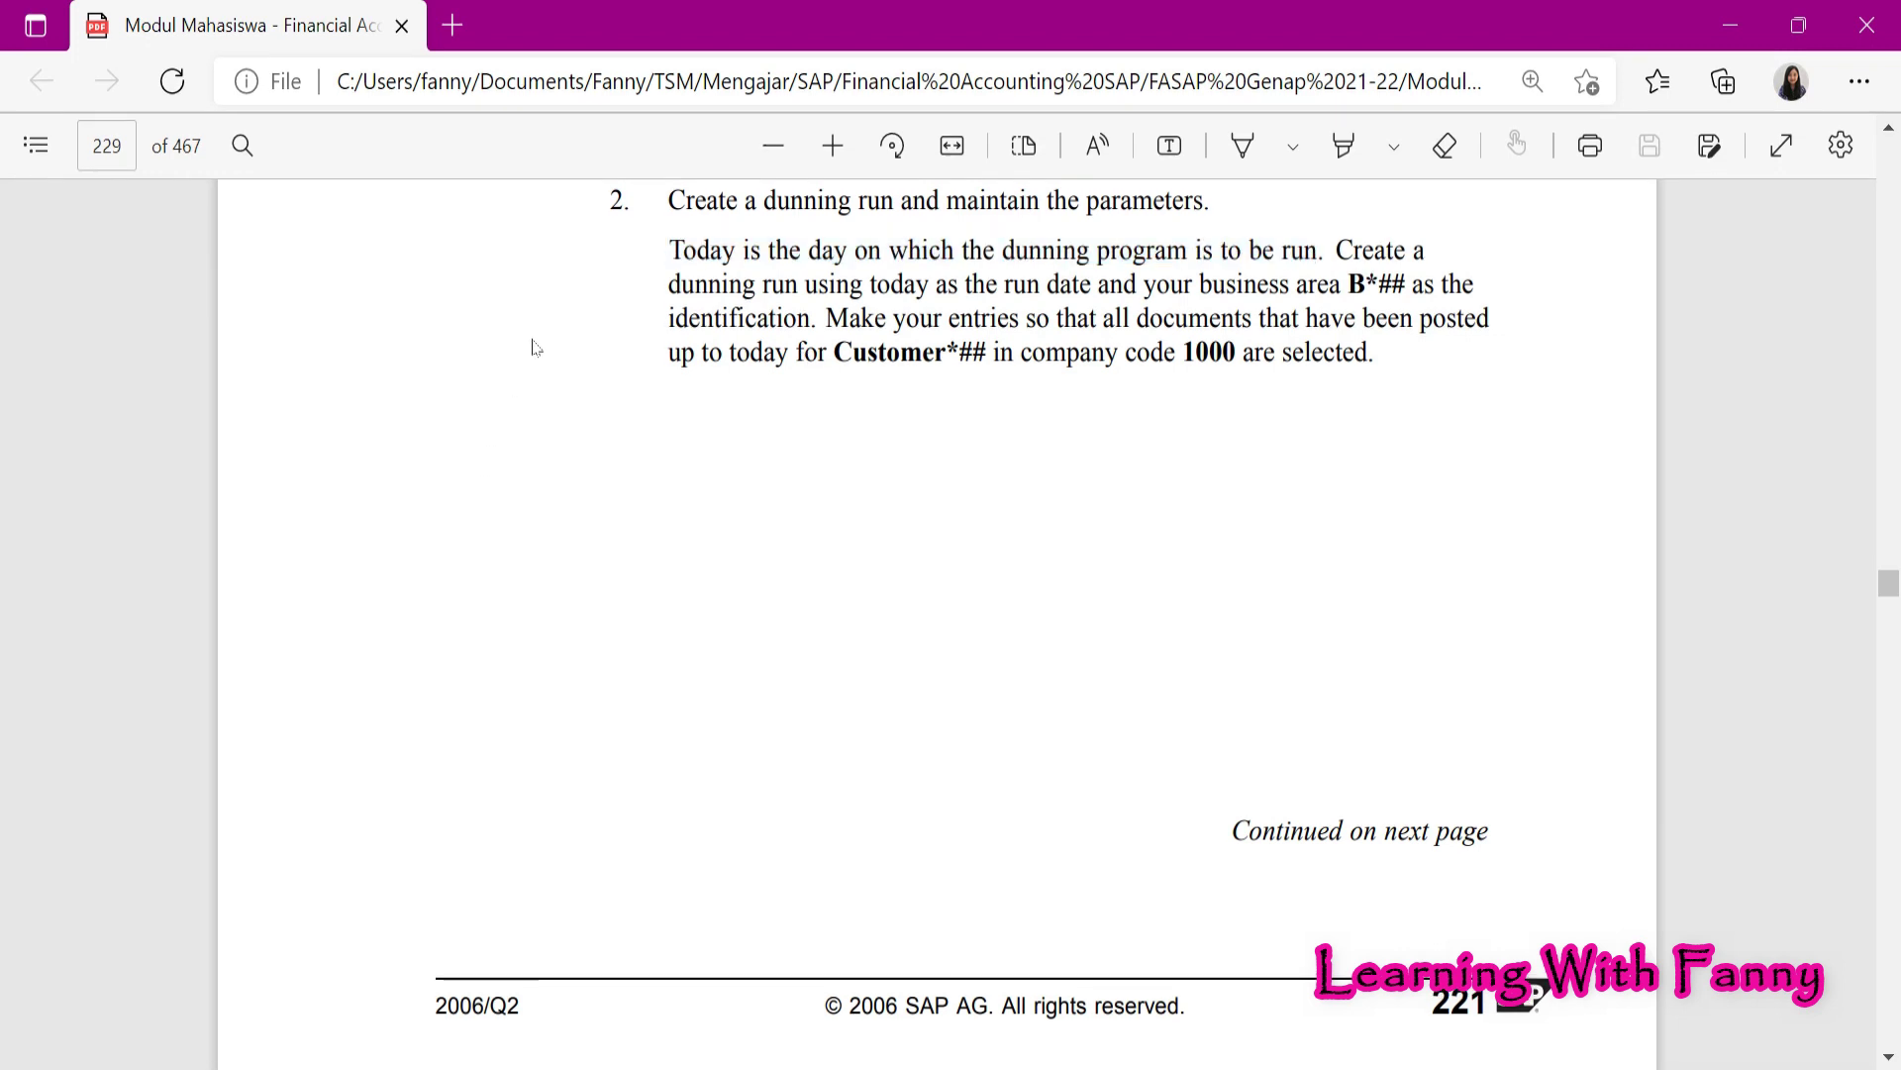
drag(661, 244, 1317, 250)
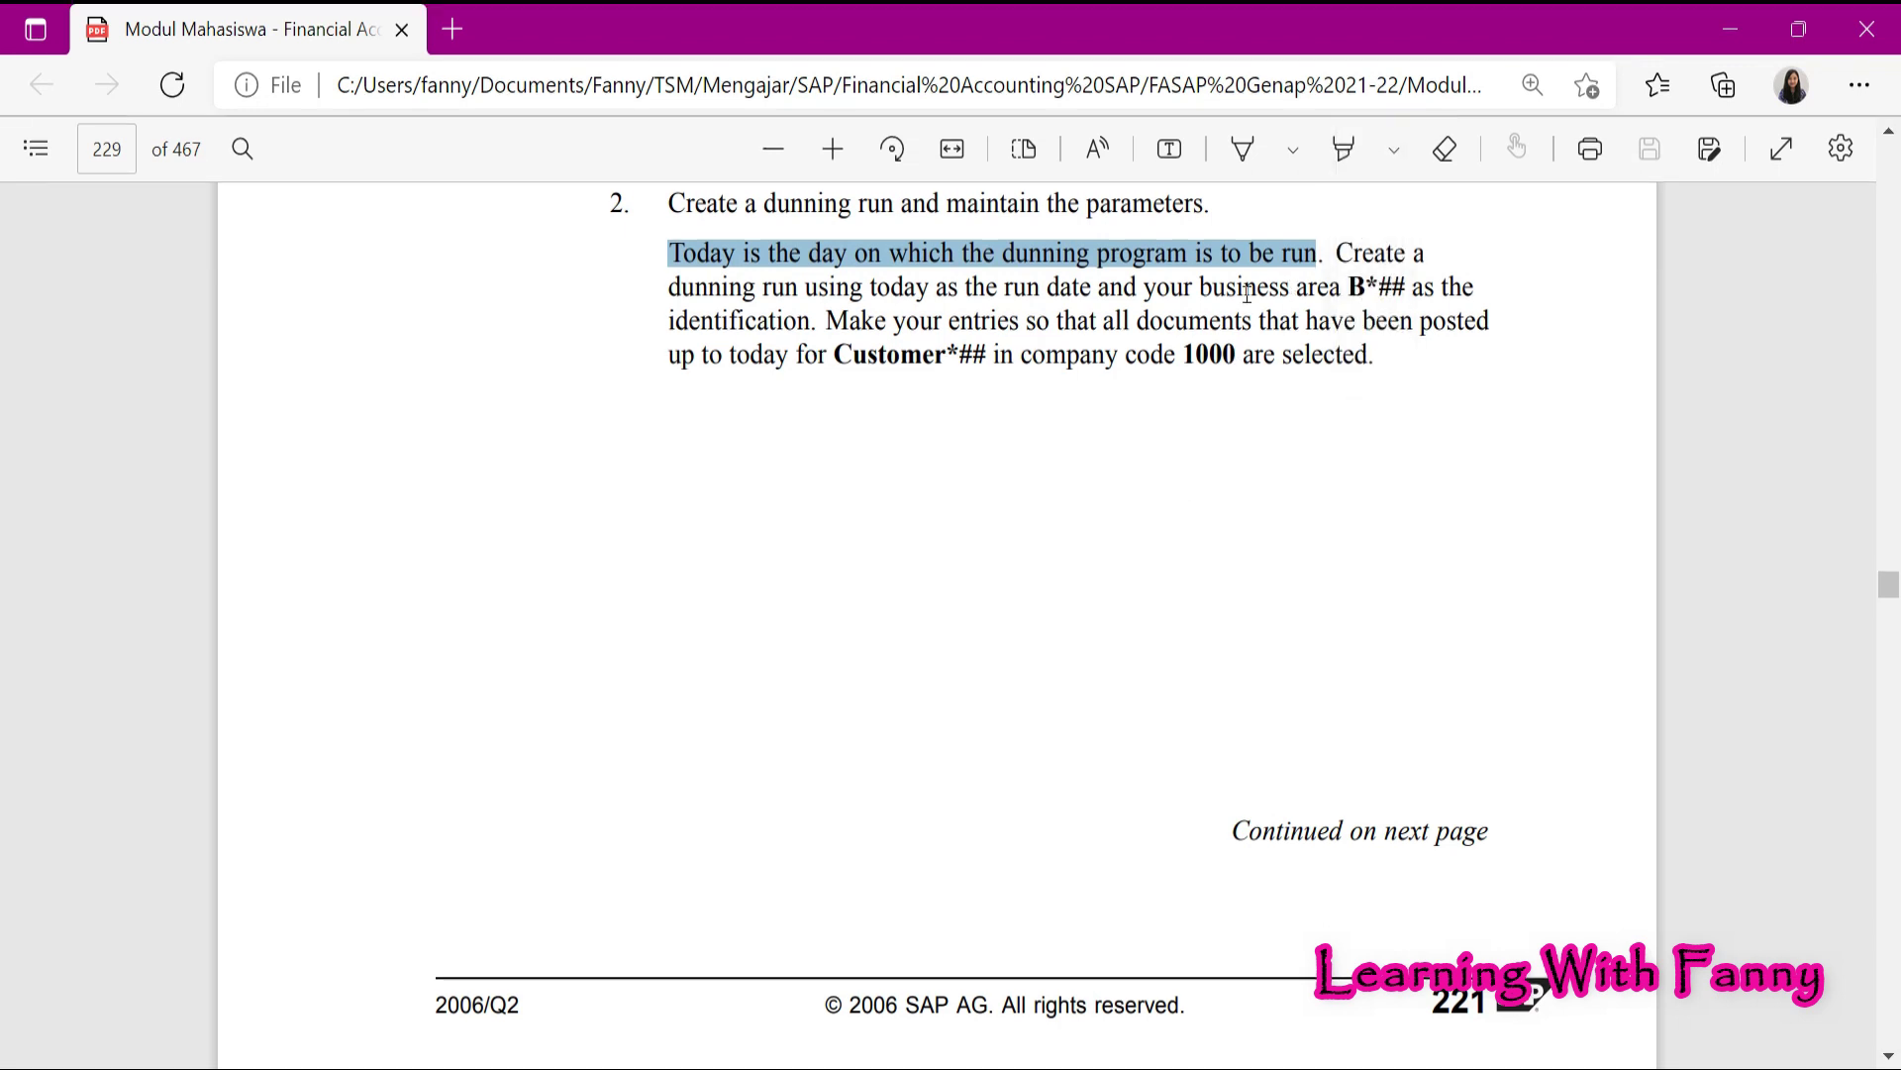
drag(1188, 286, 818, 320)
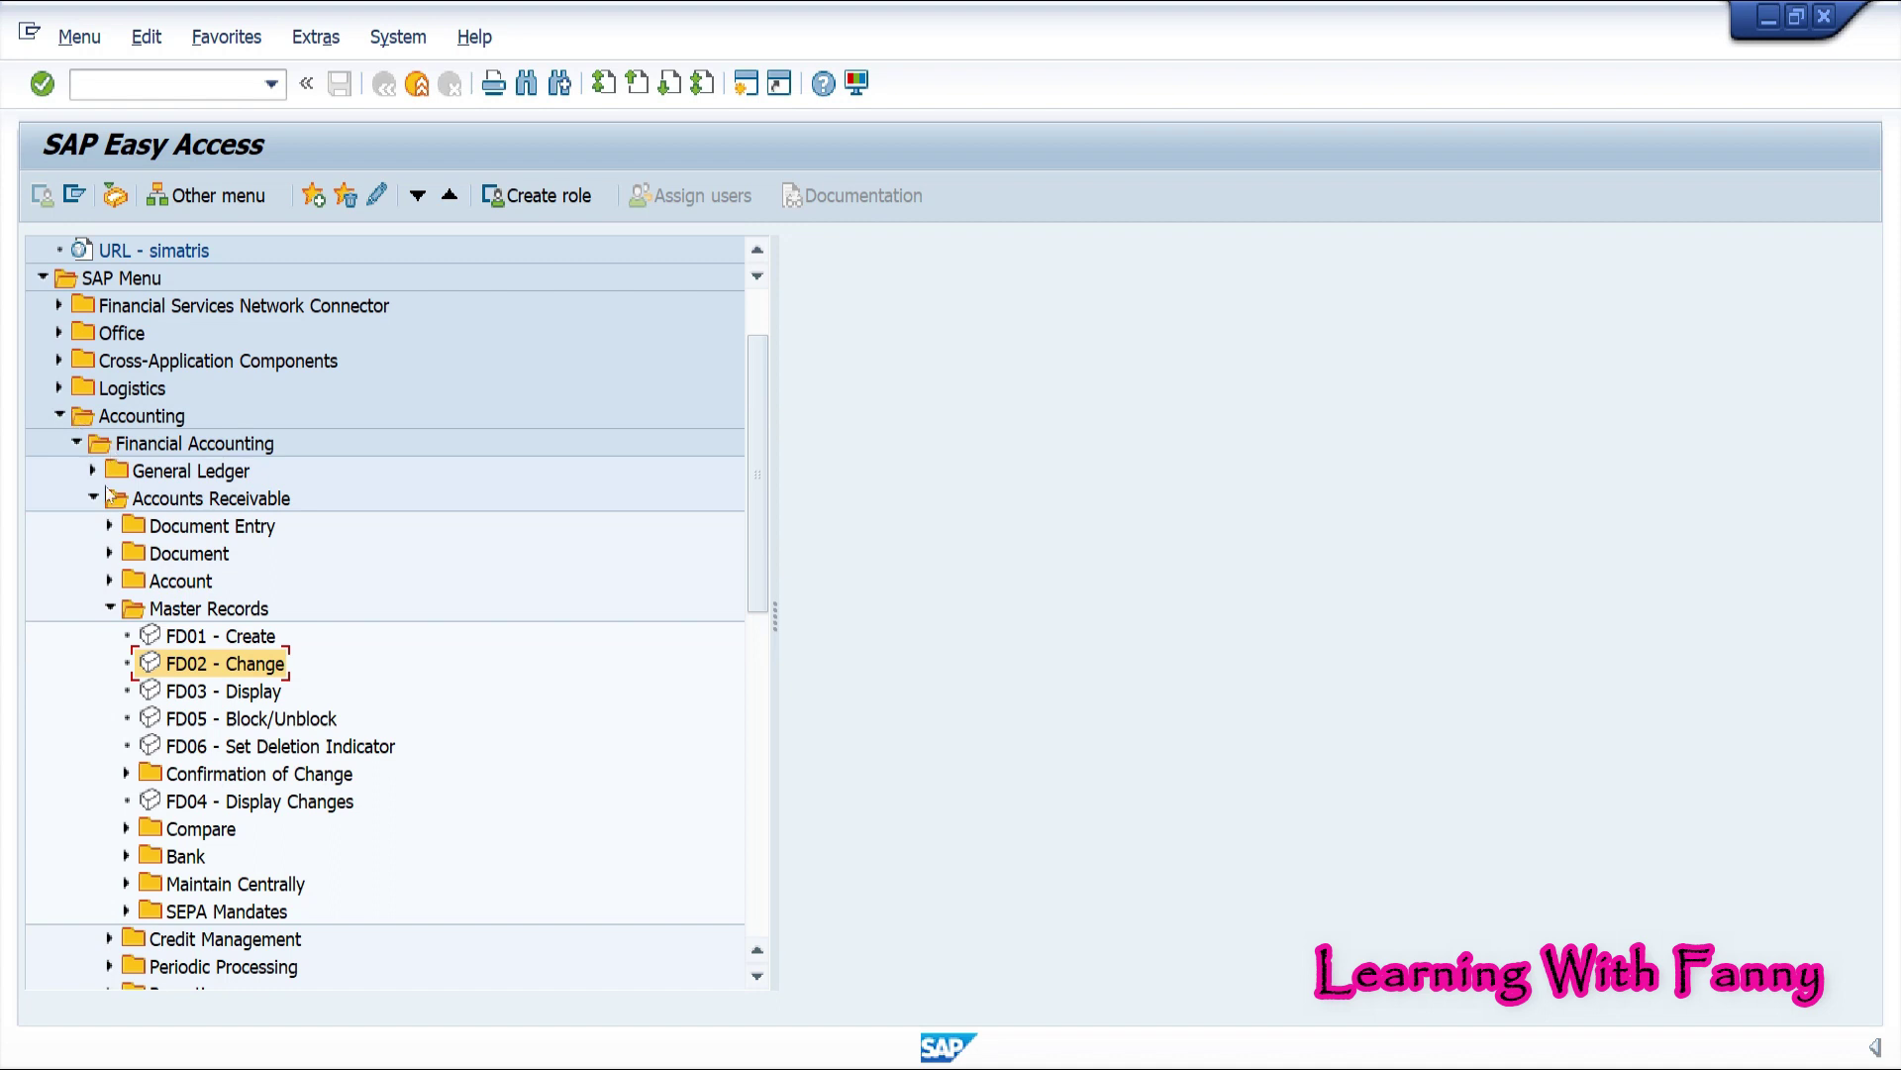
Switch to SAP Easy Access and open transaction F150 Dunning under Accounts Receivable periodic processing
click(113, 609)
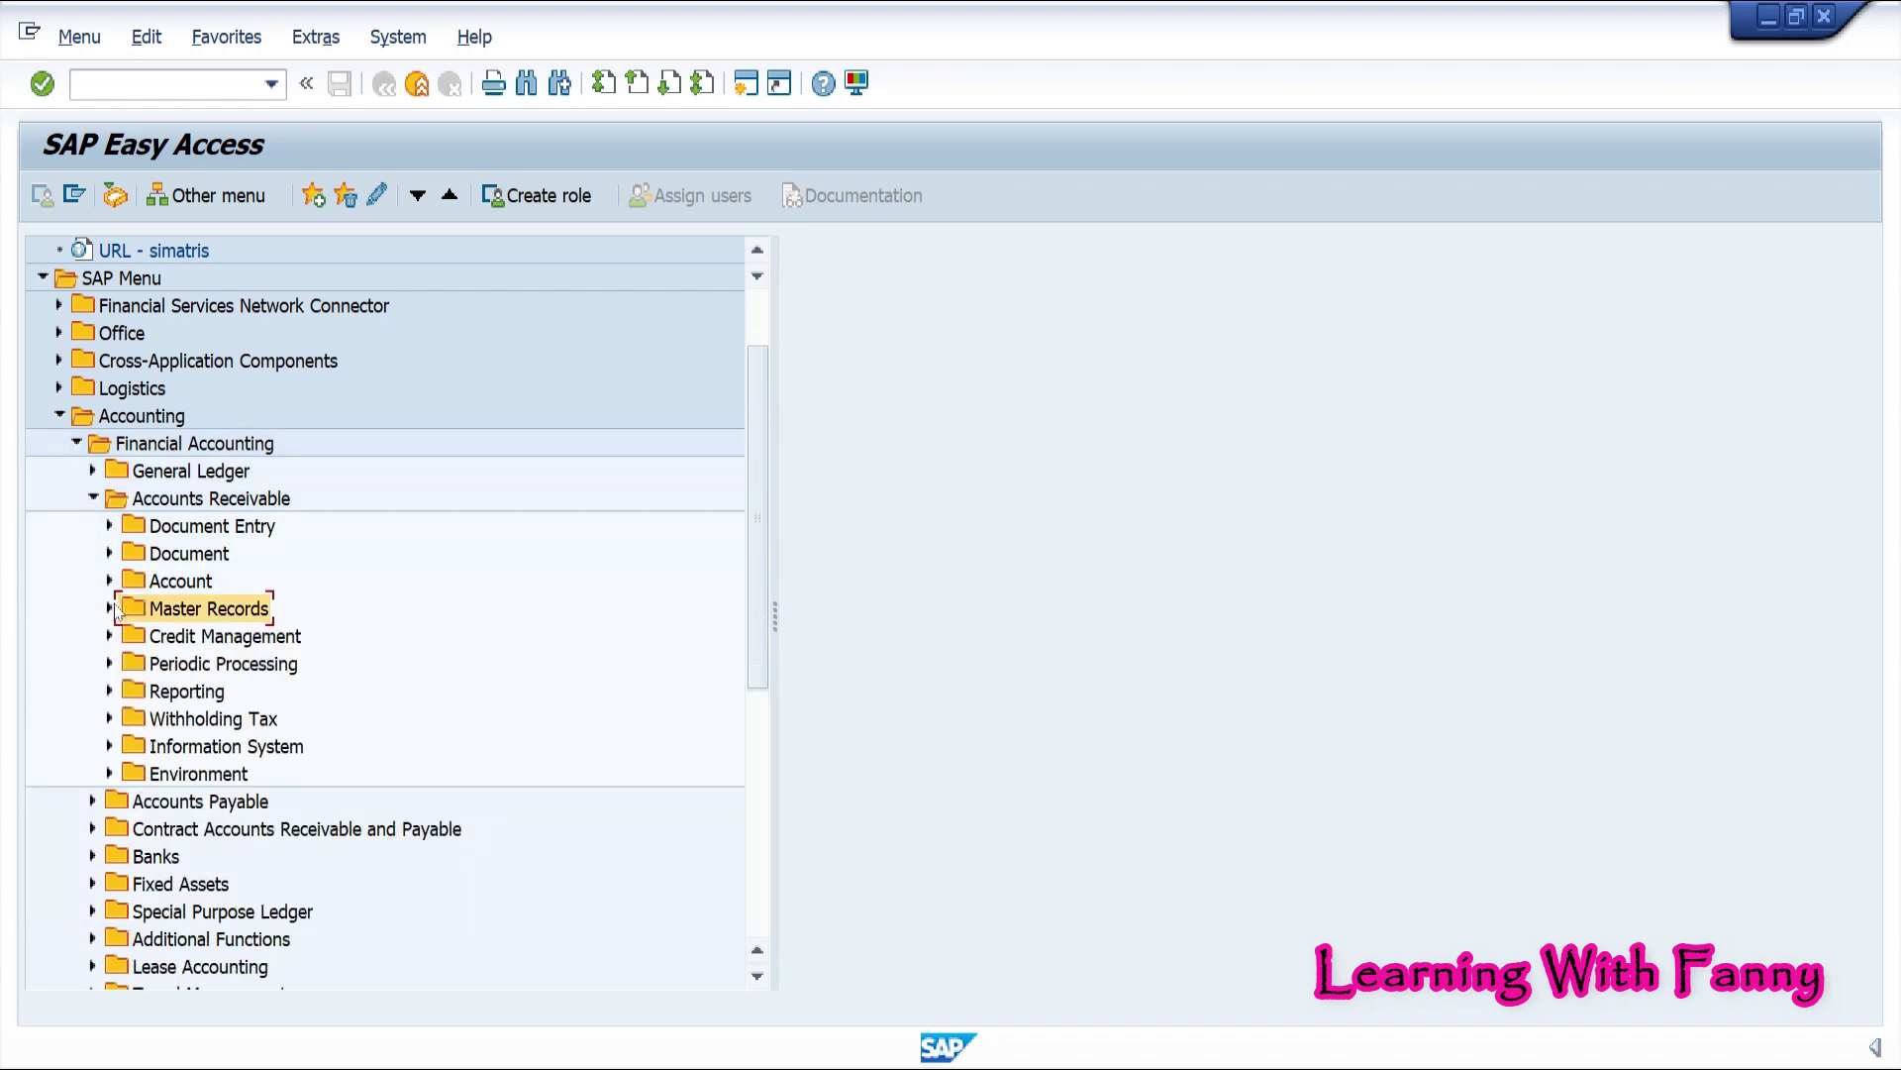
click(110, 663)
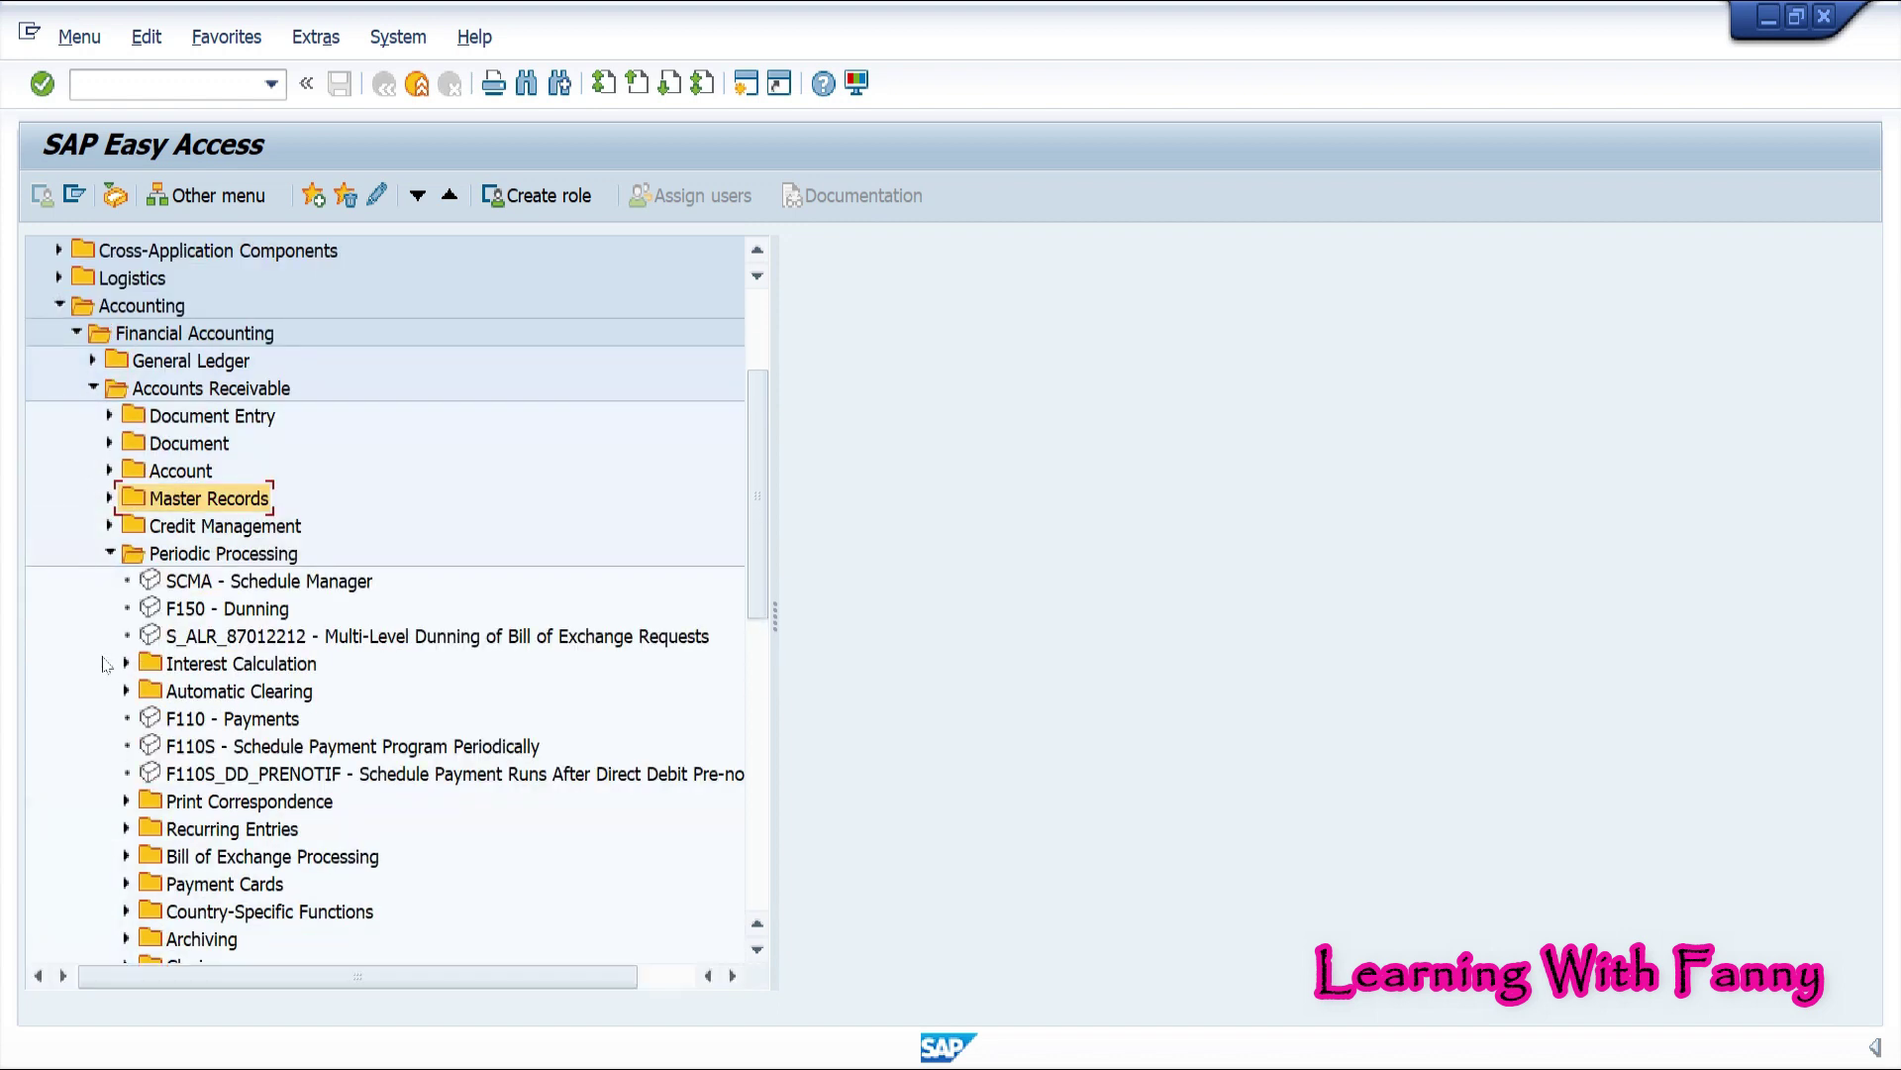
click(209, 609)
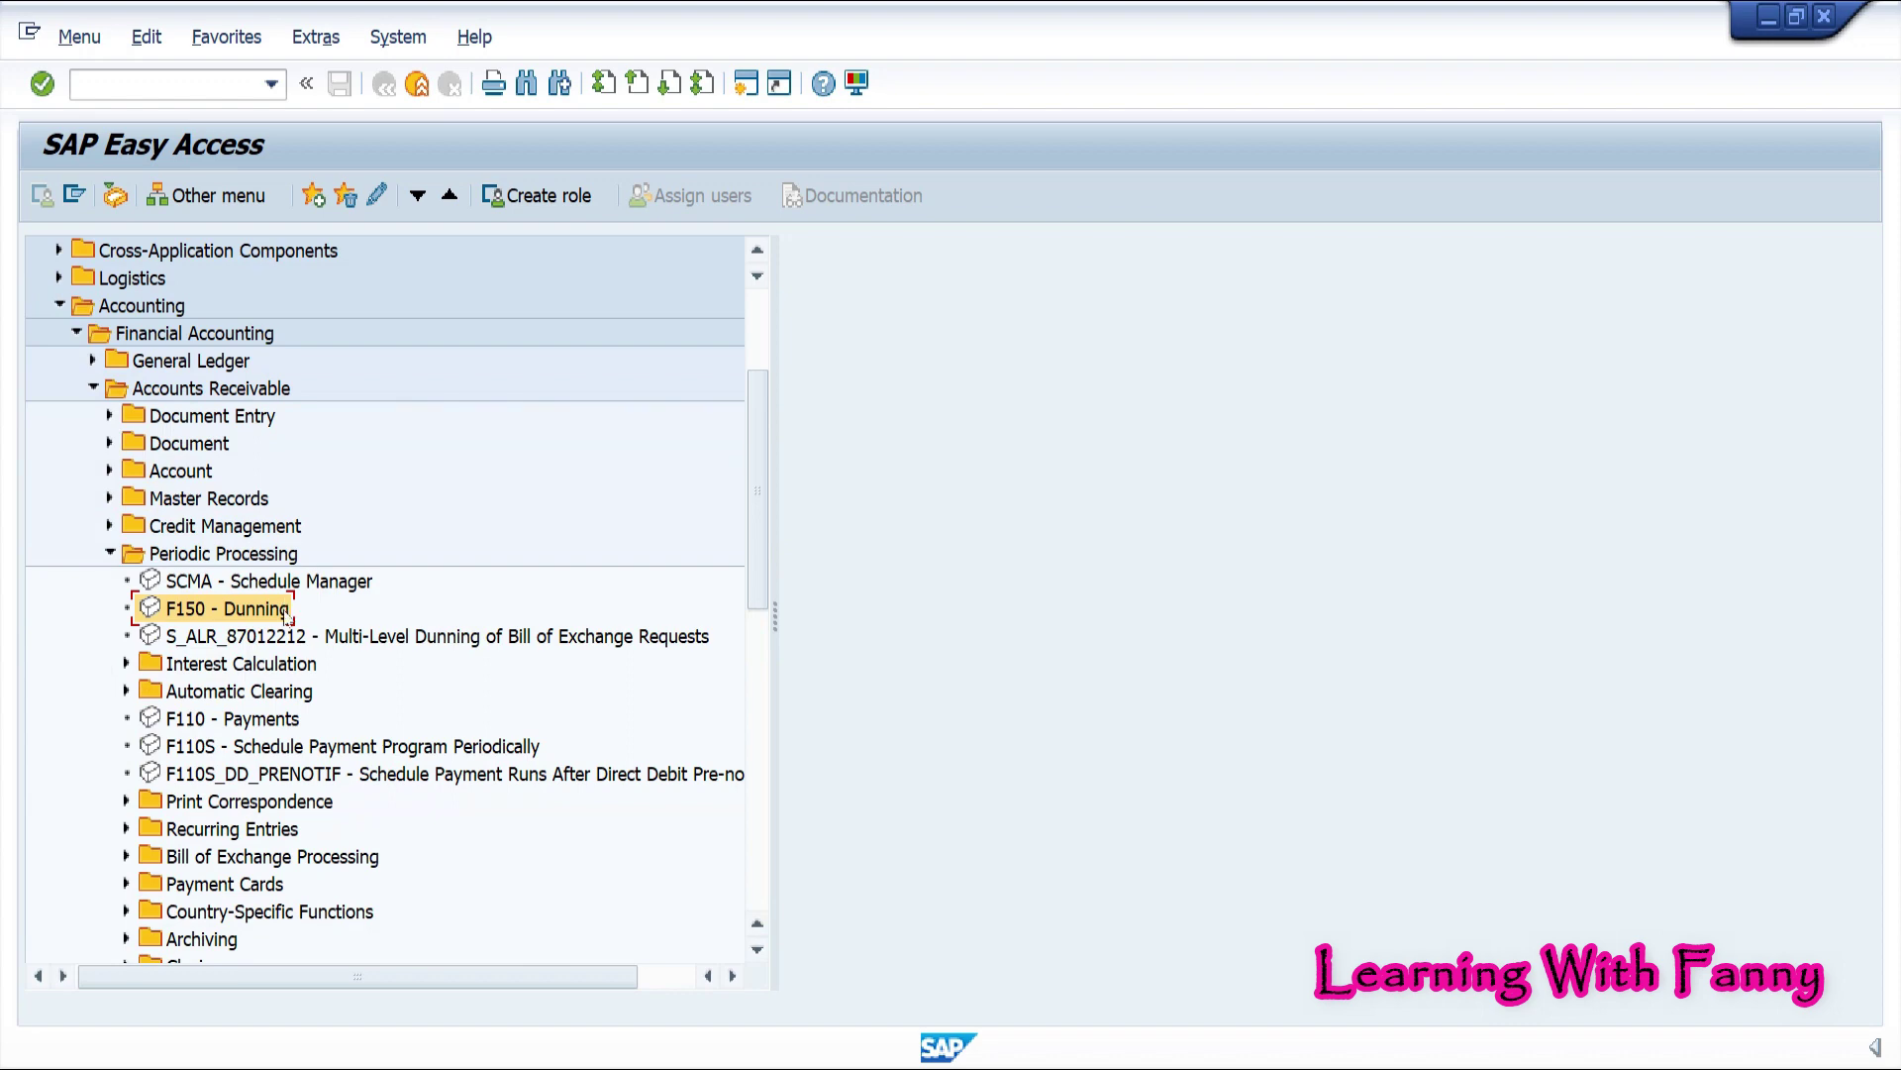
double_click(256, 609)
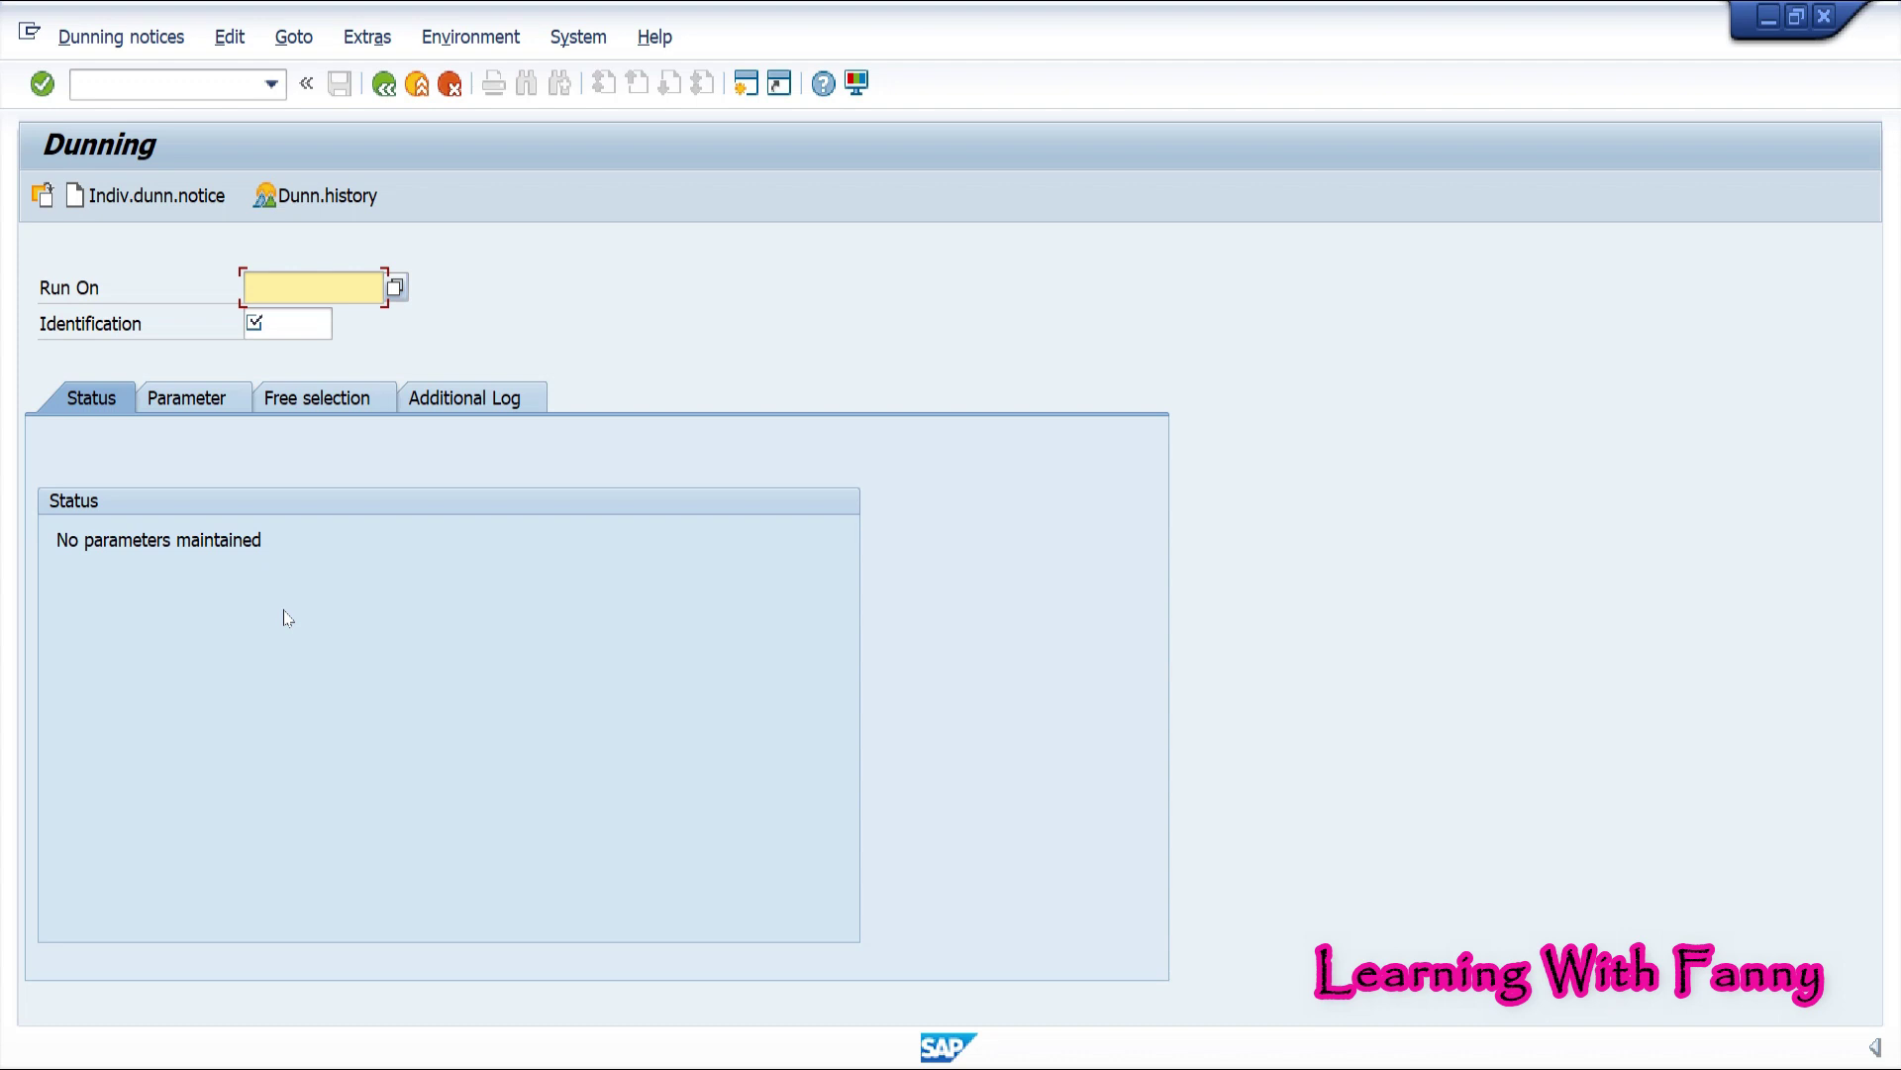
Identify the new dunning run with run date 21.04.2022 and identification BF00
text(21.04.2022)
key(Return)
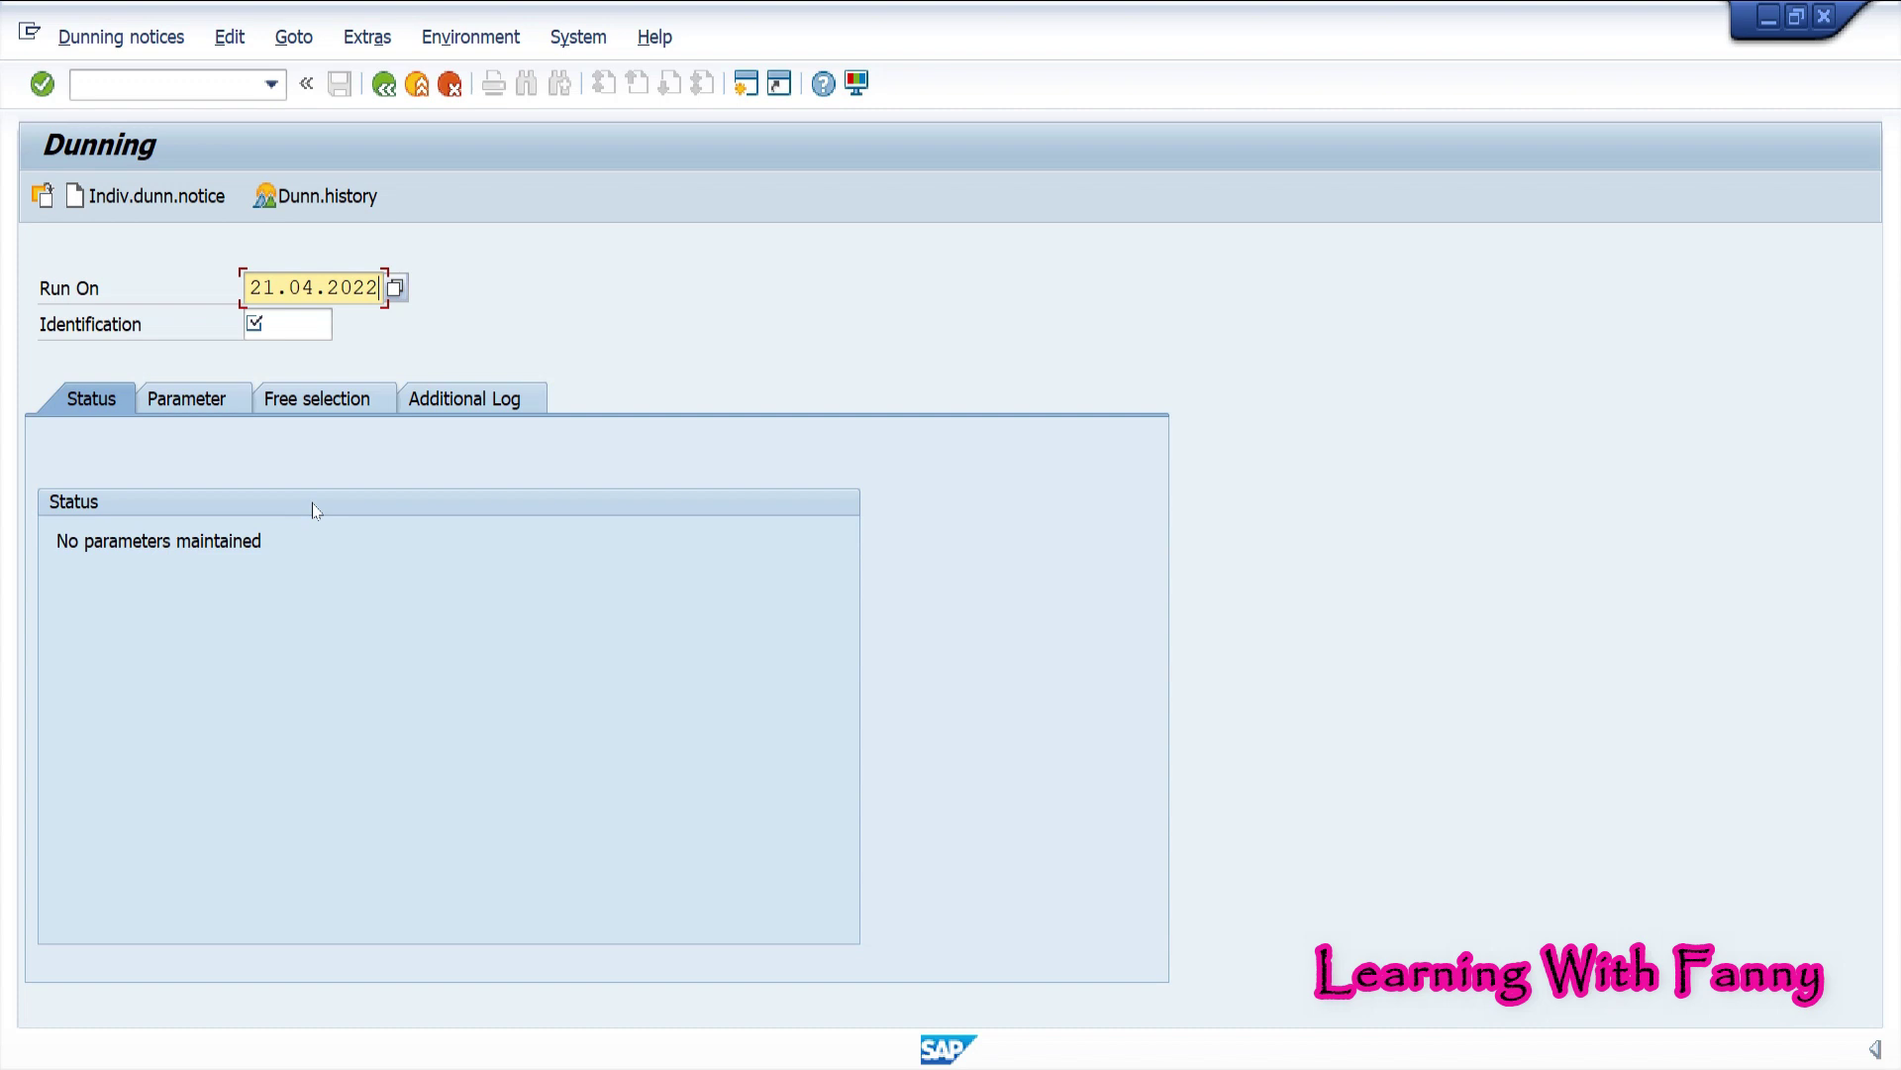
click(275, 318)
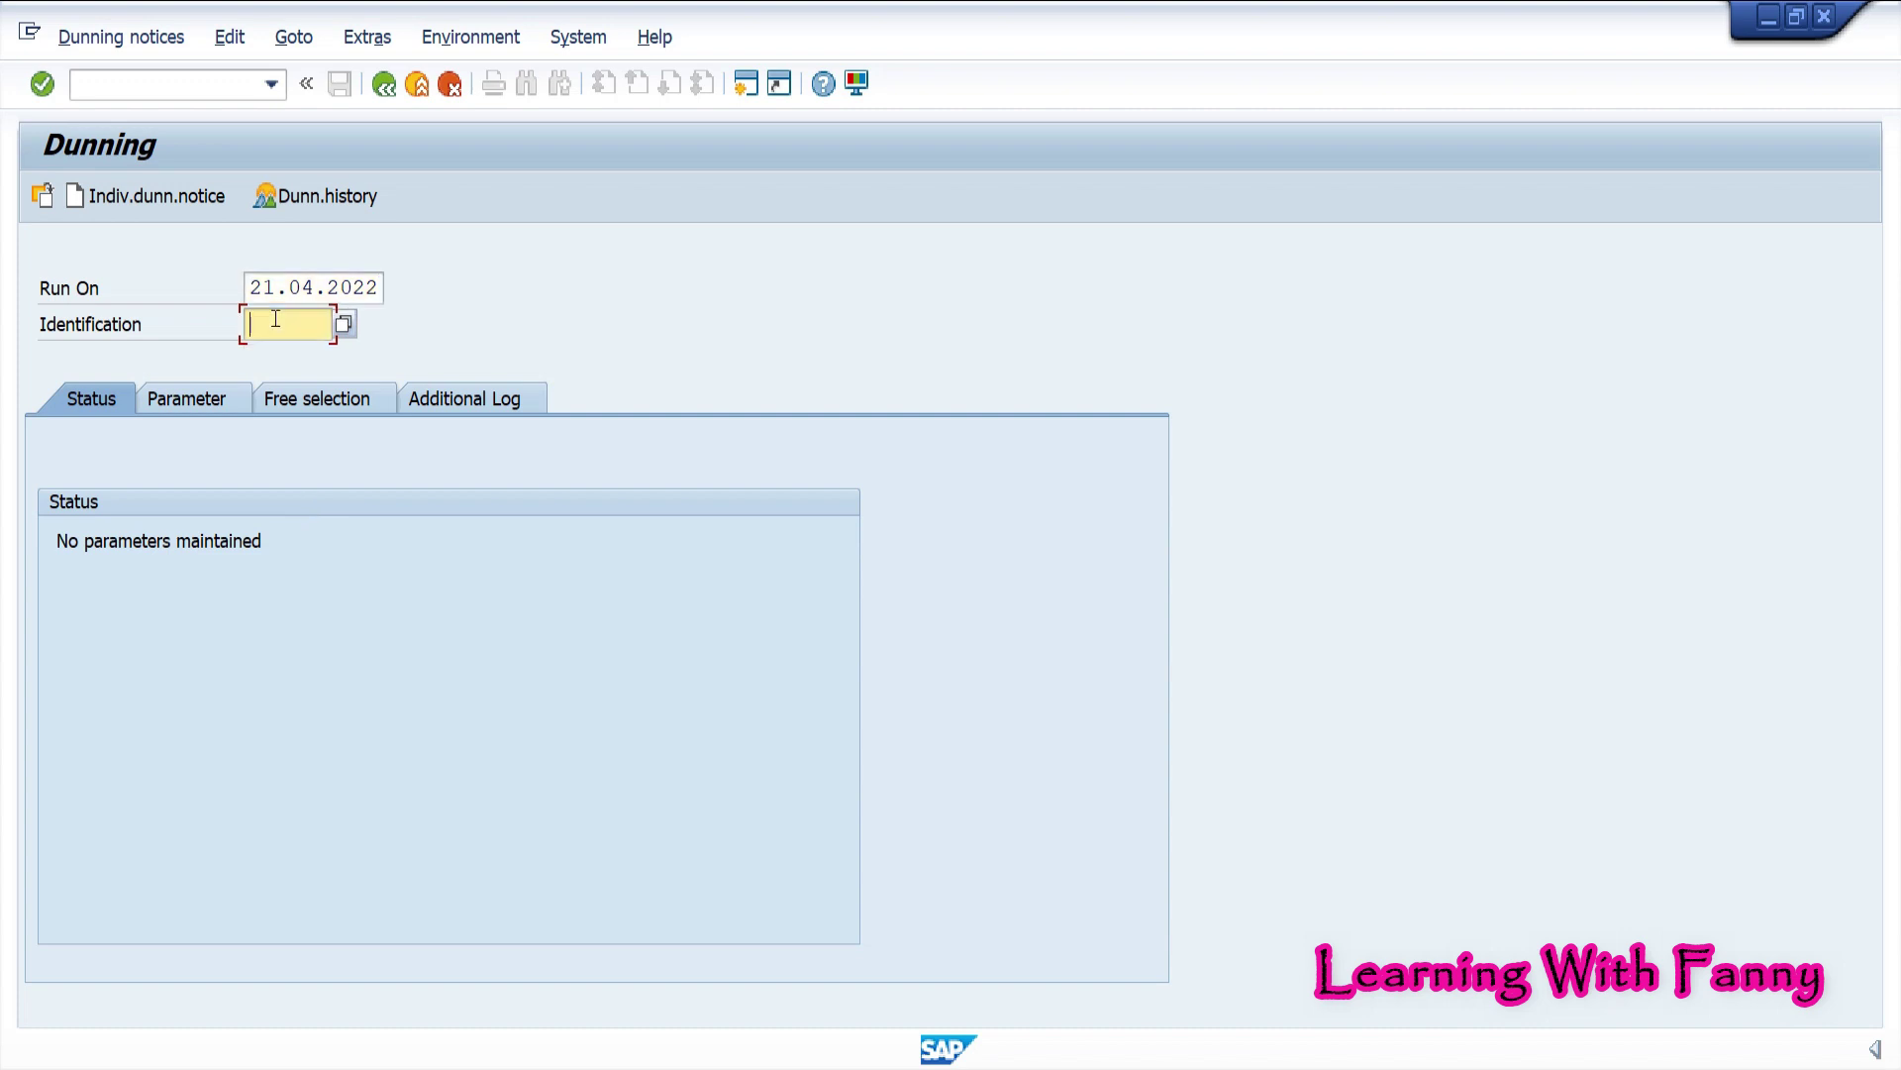
text(BF00)
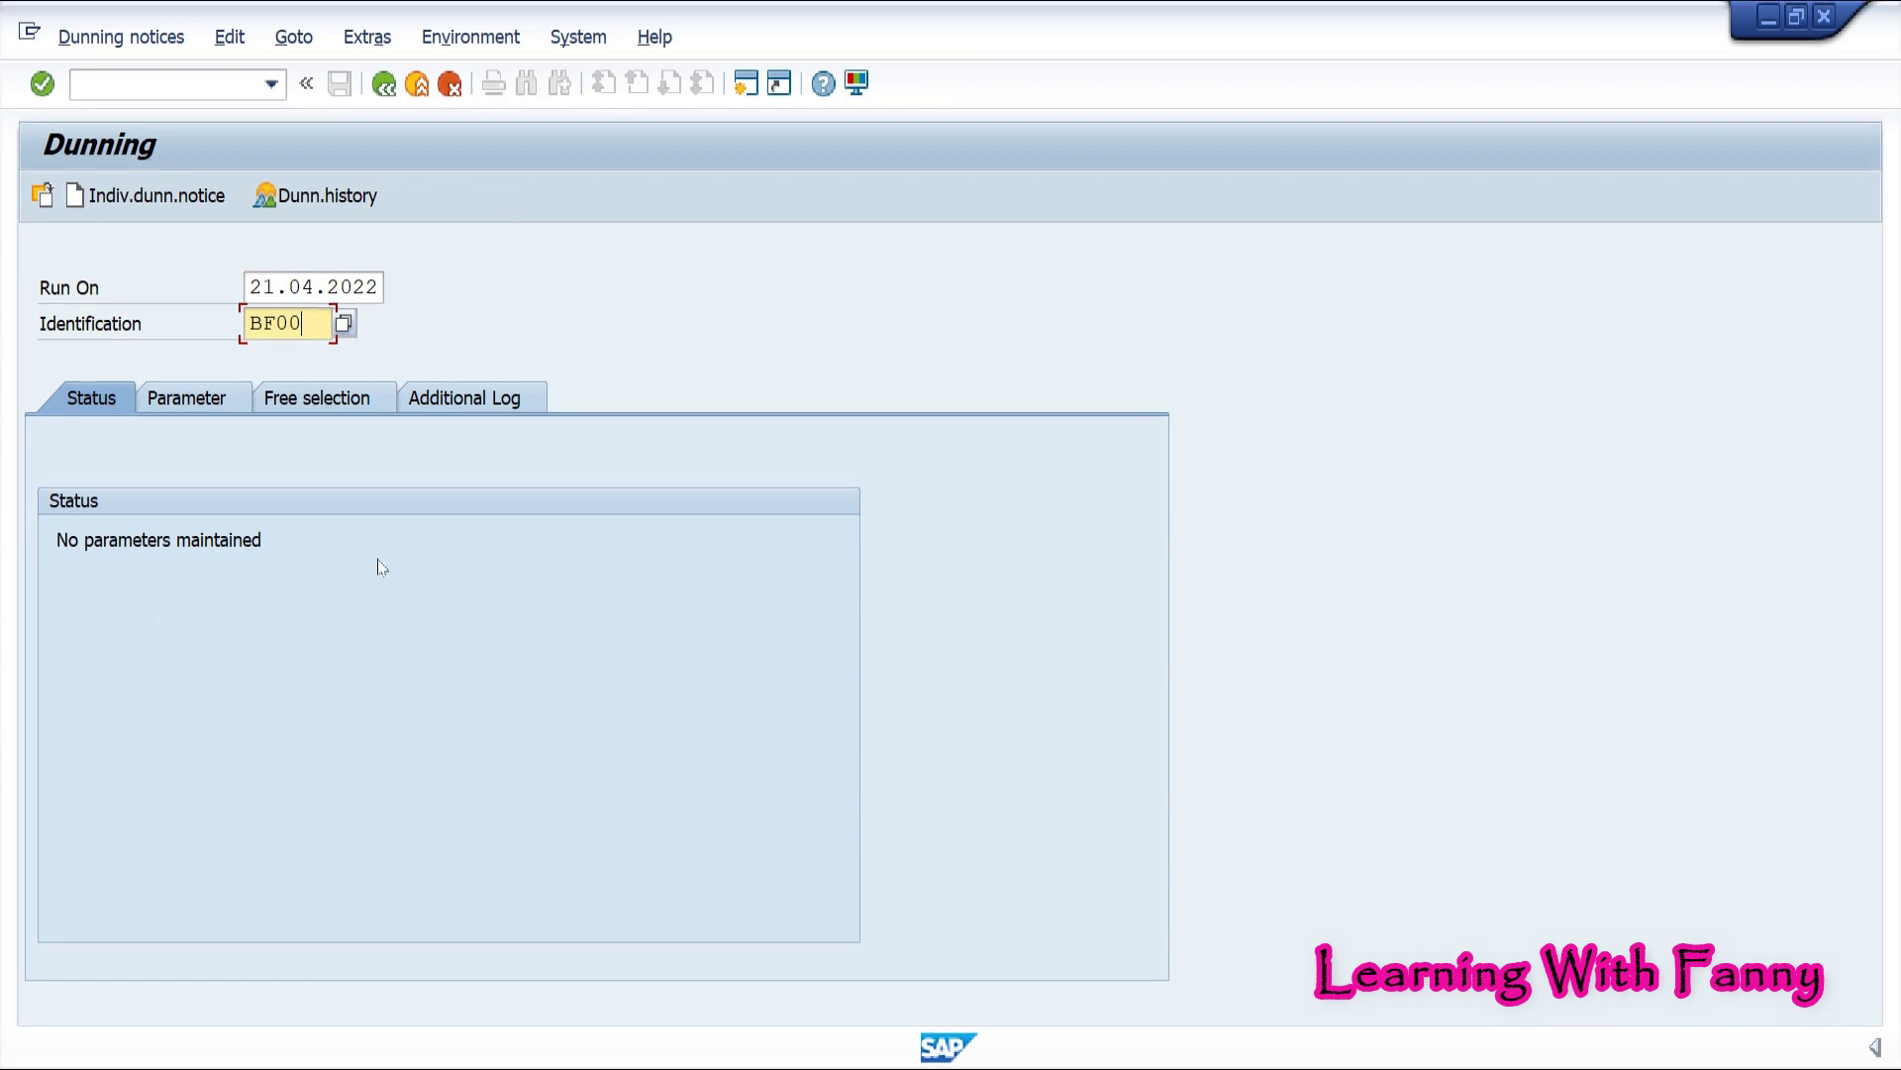
key(shift+Tab)
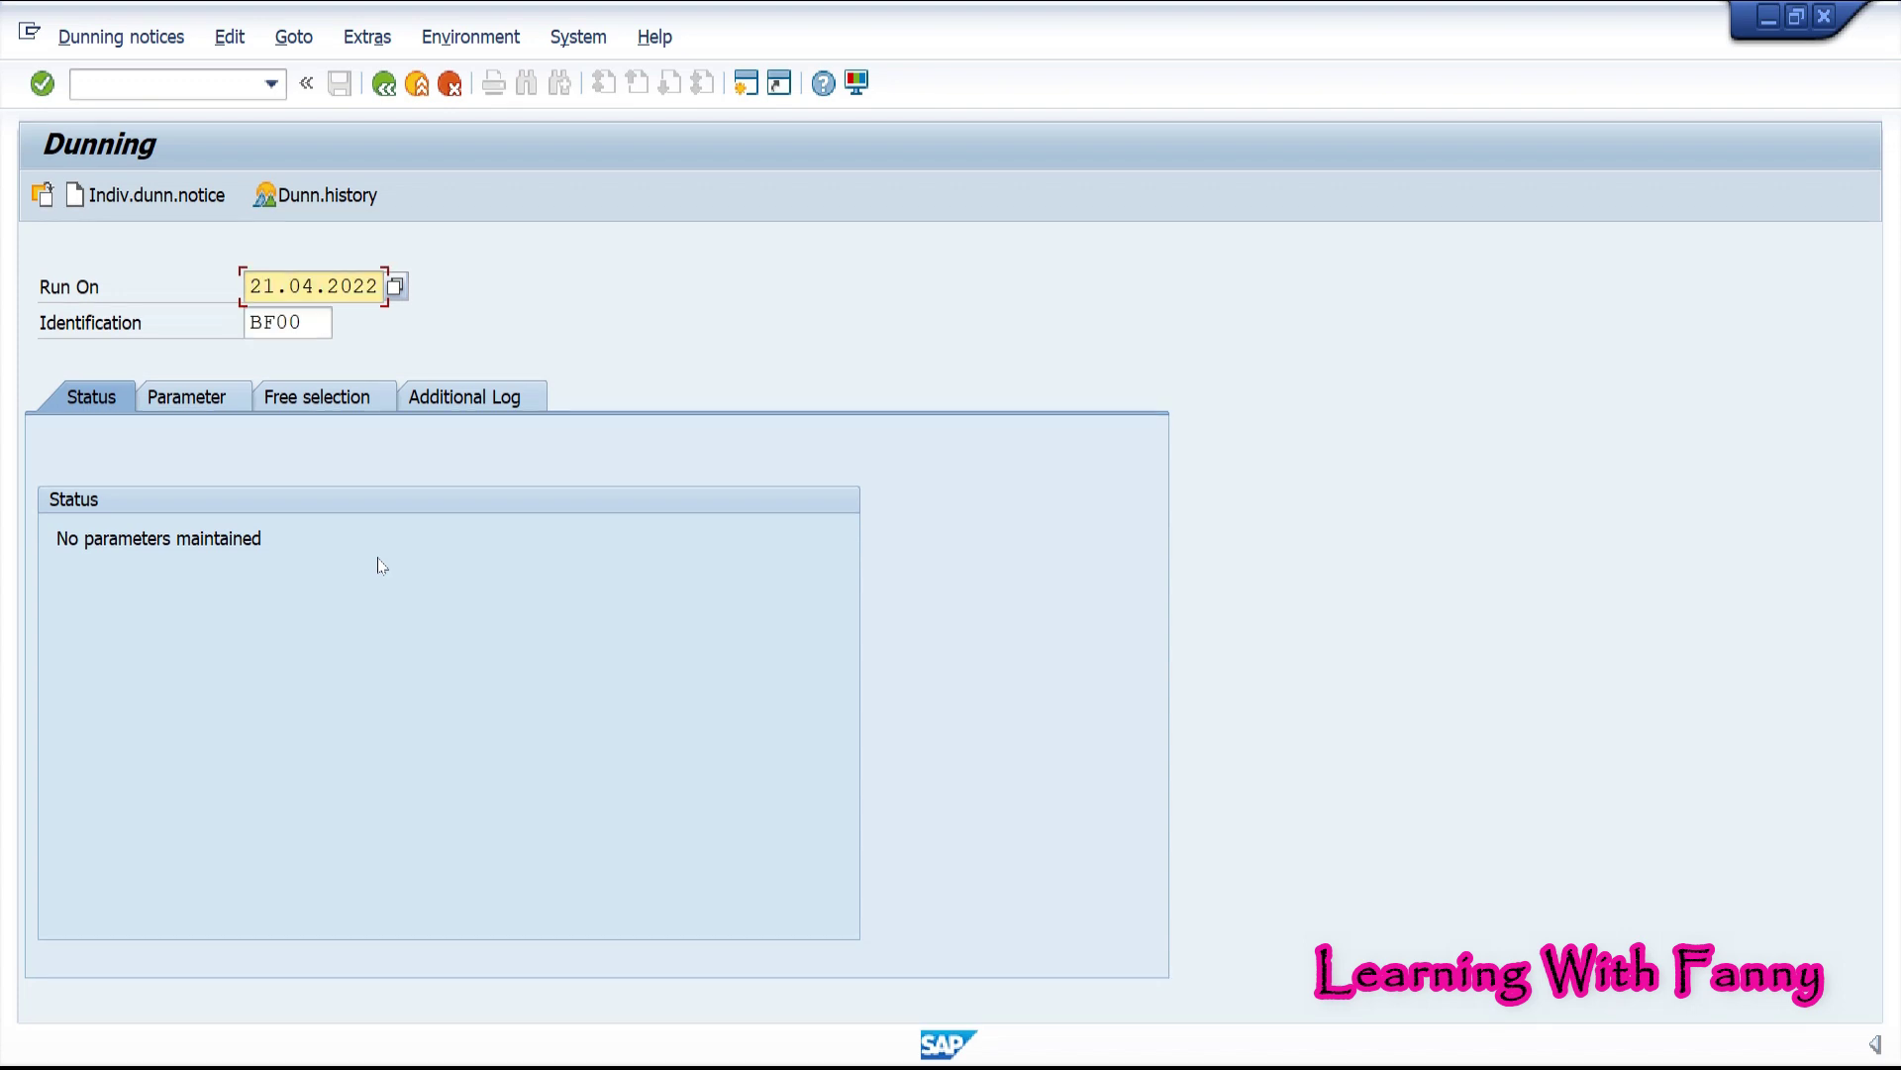
In the run parameters, set both the dunning date and the documents-posted-up-to date to 21.04.2022
click(176, 406)
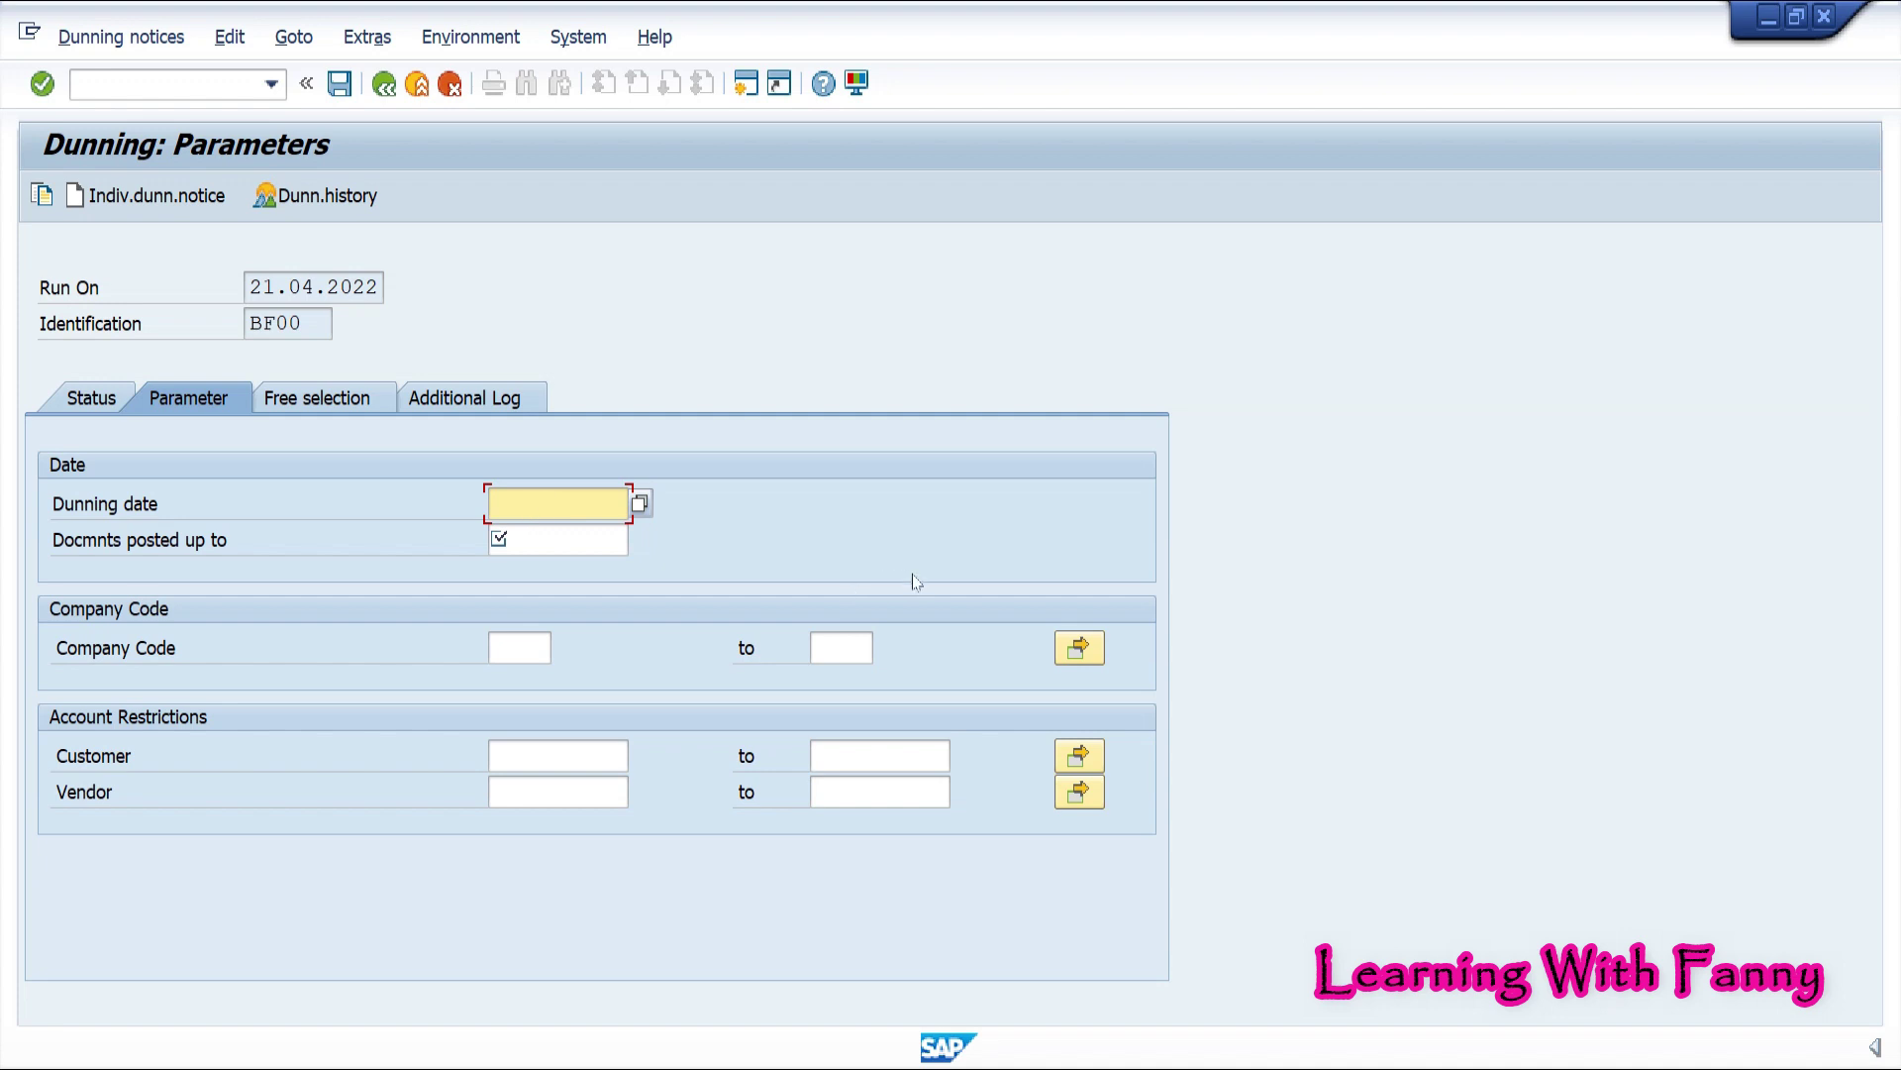
text(21.04.2022)
click(611, 540)
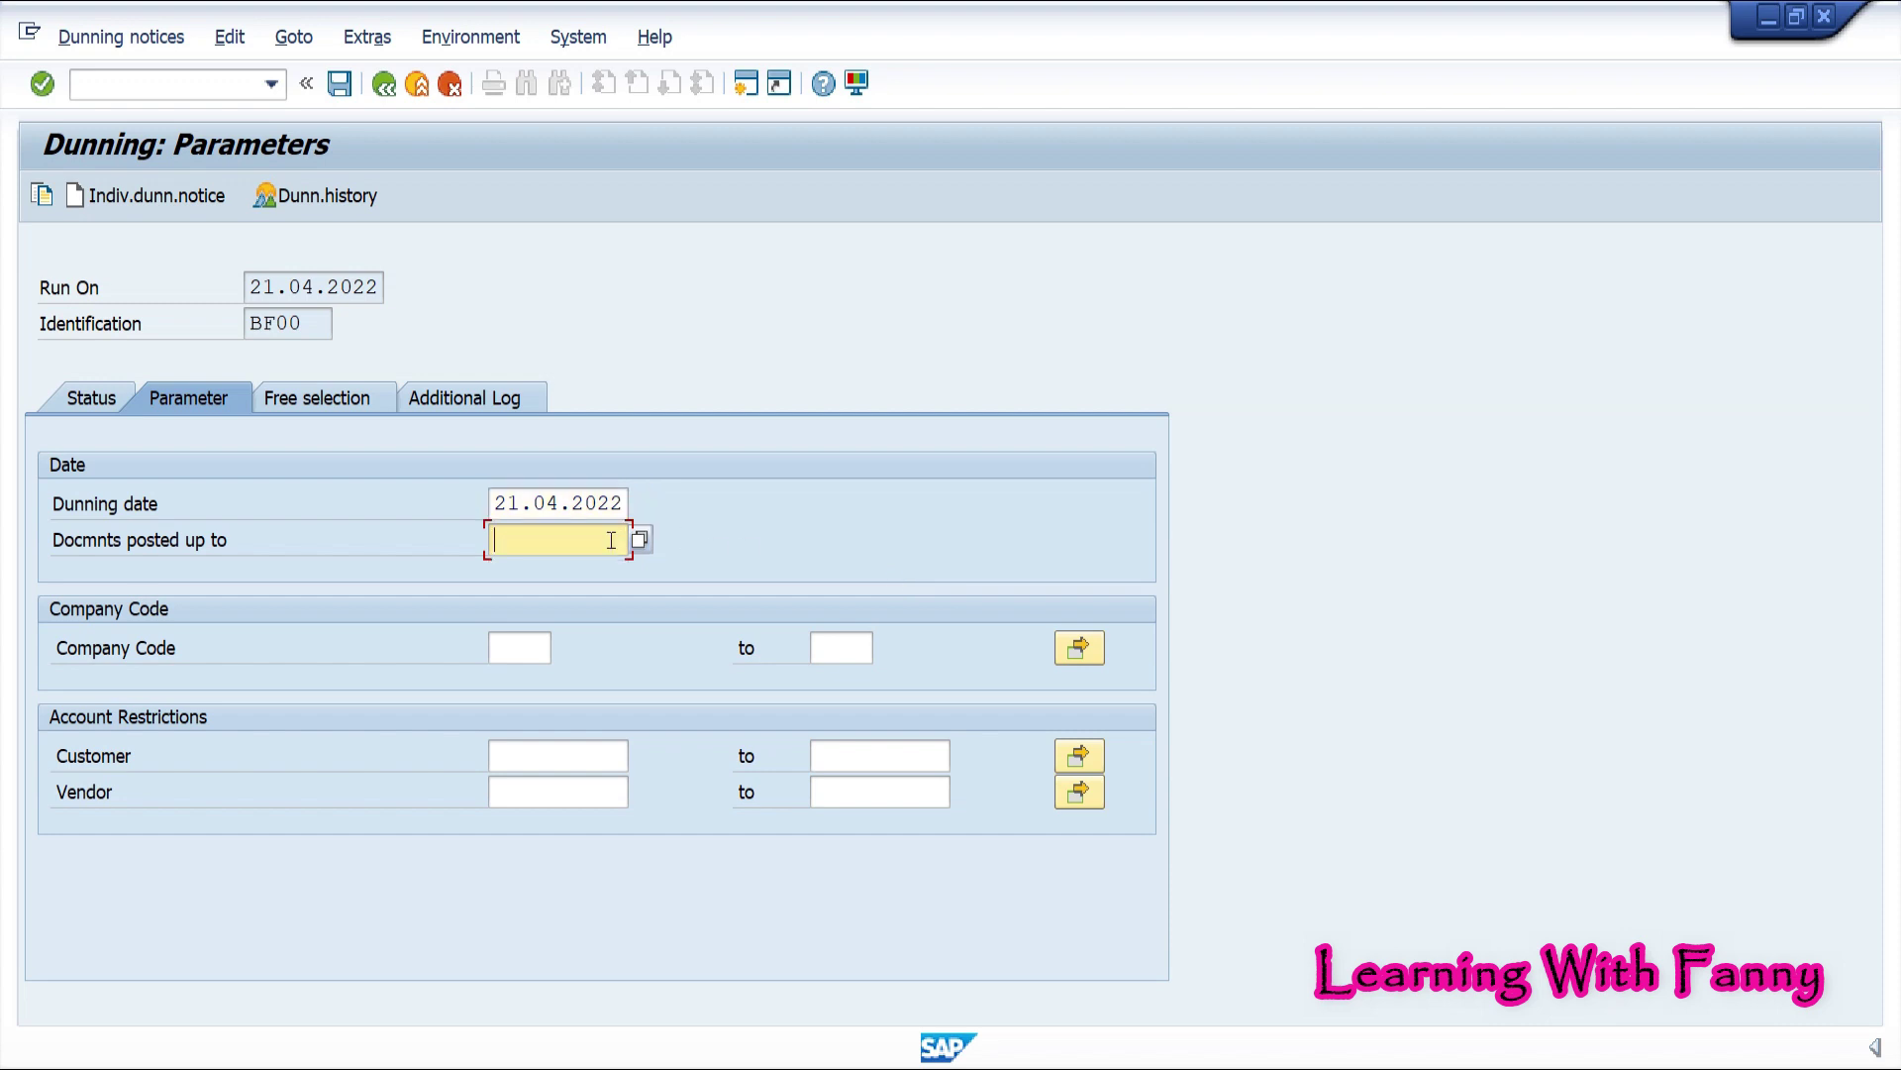
text(21.04.2022)
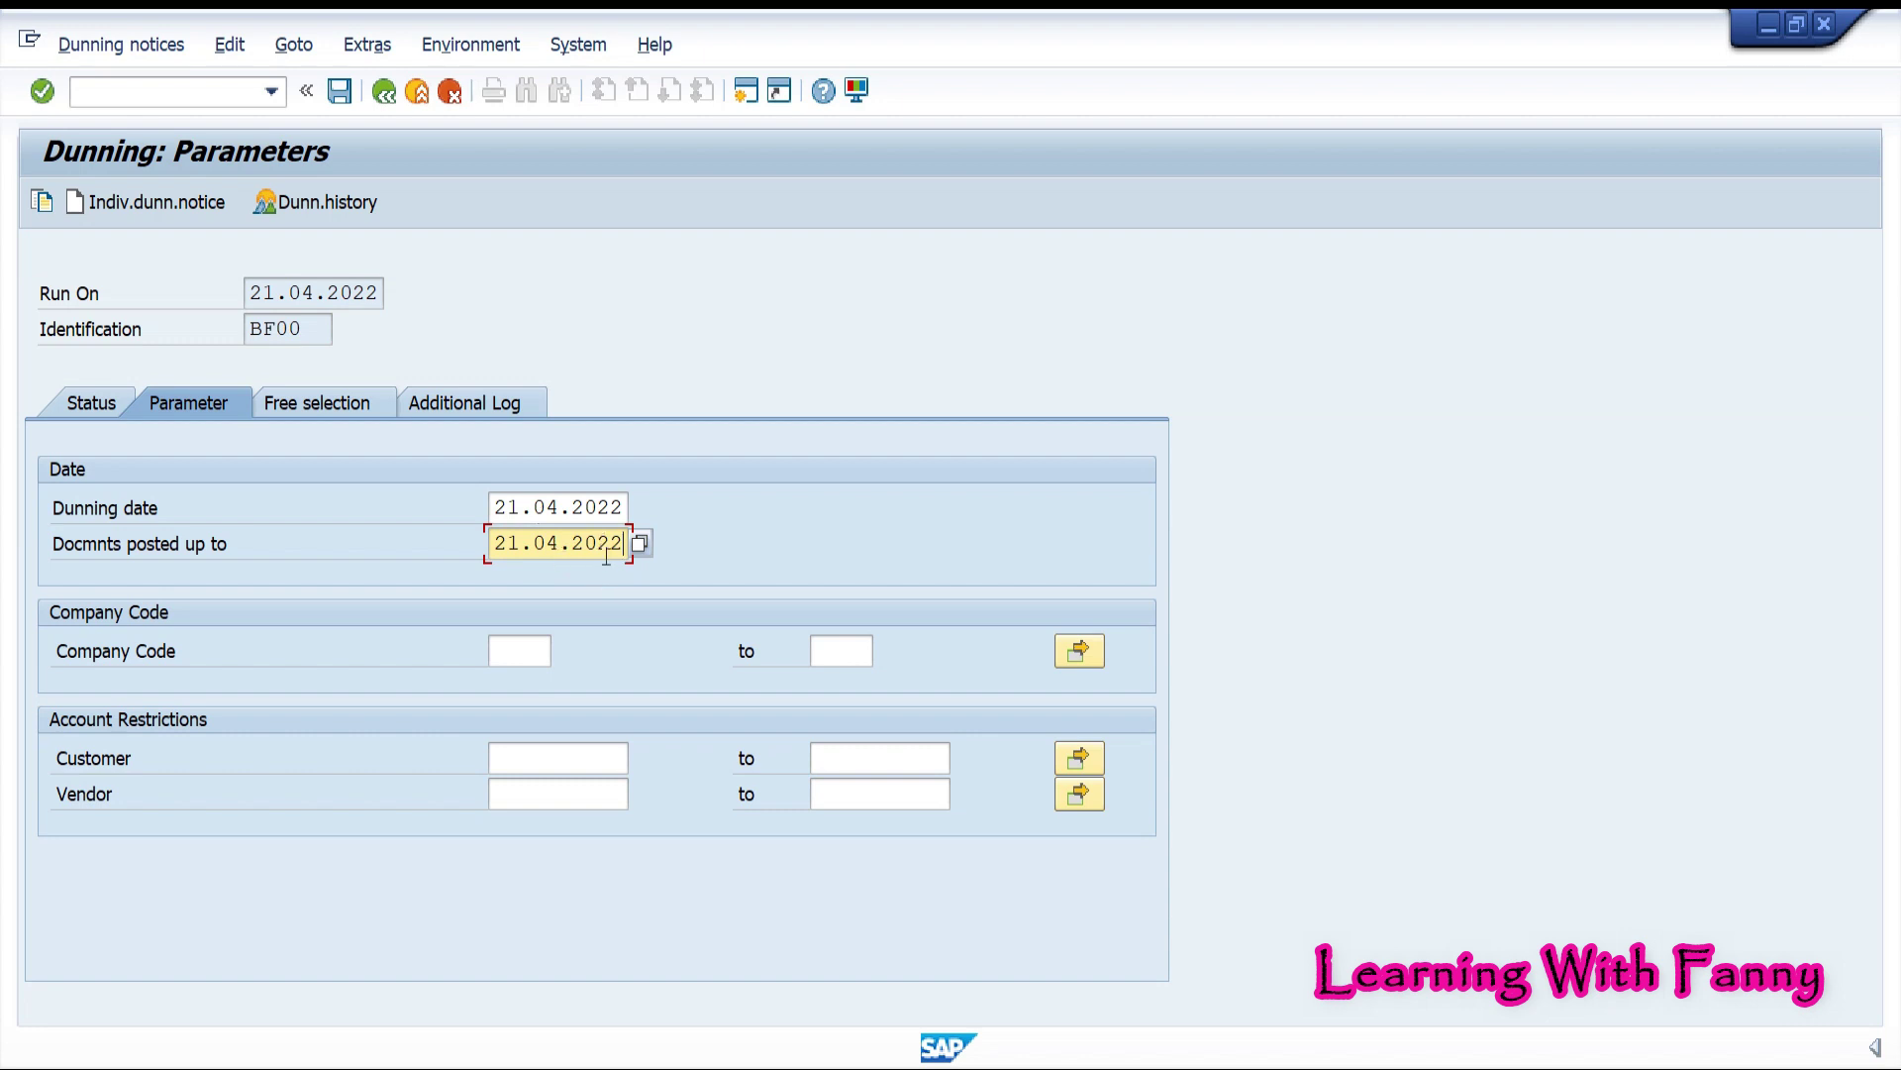
Restrict the dunning run to company code 1000 and the customer's account number, and save the parameters
click(502, 643)
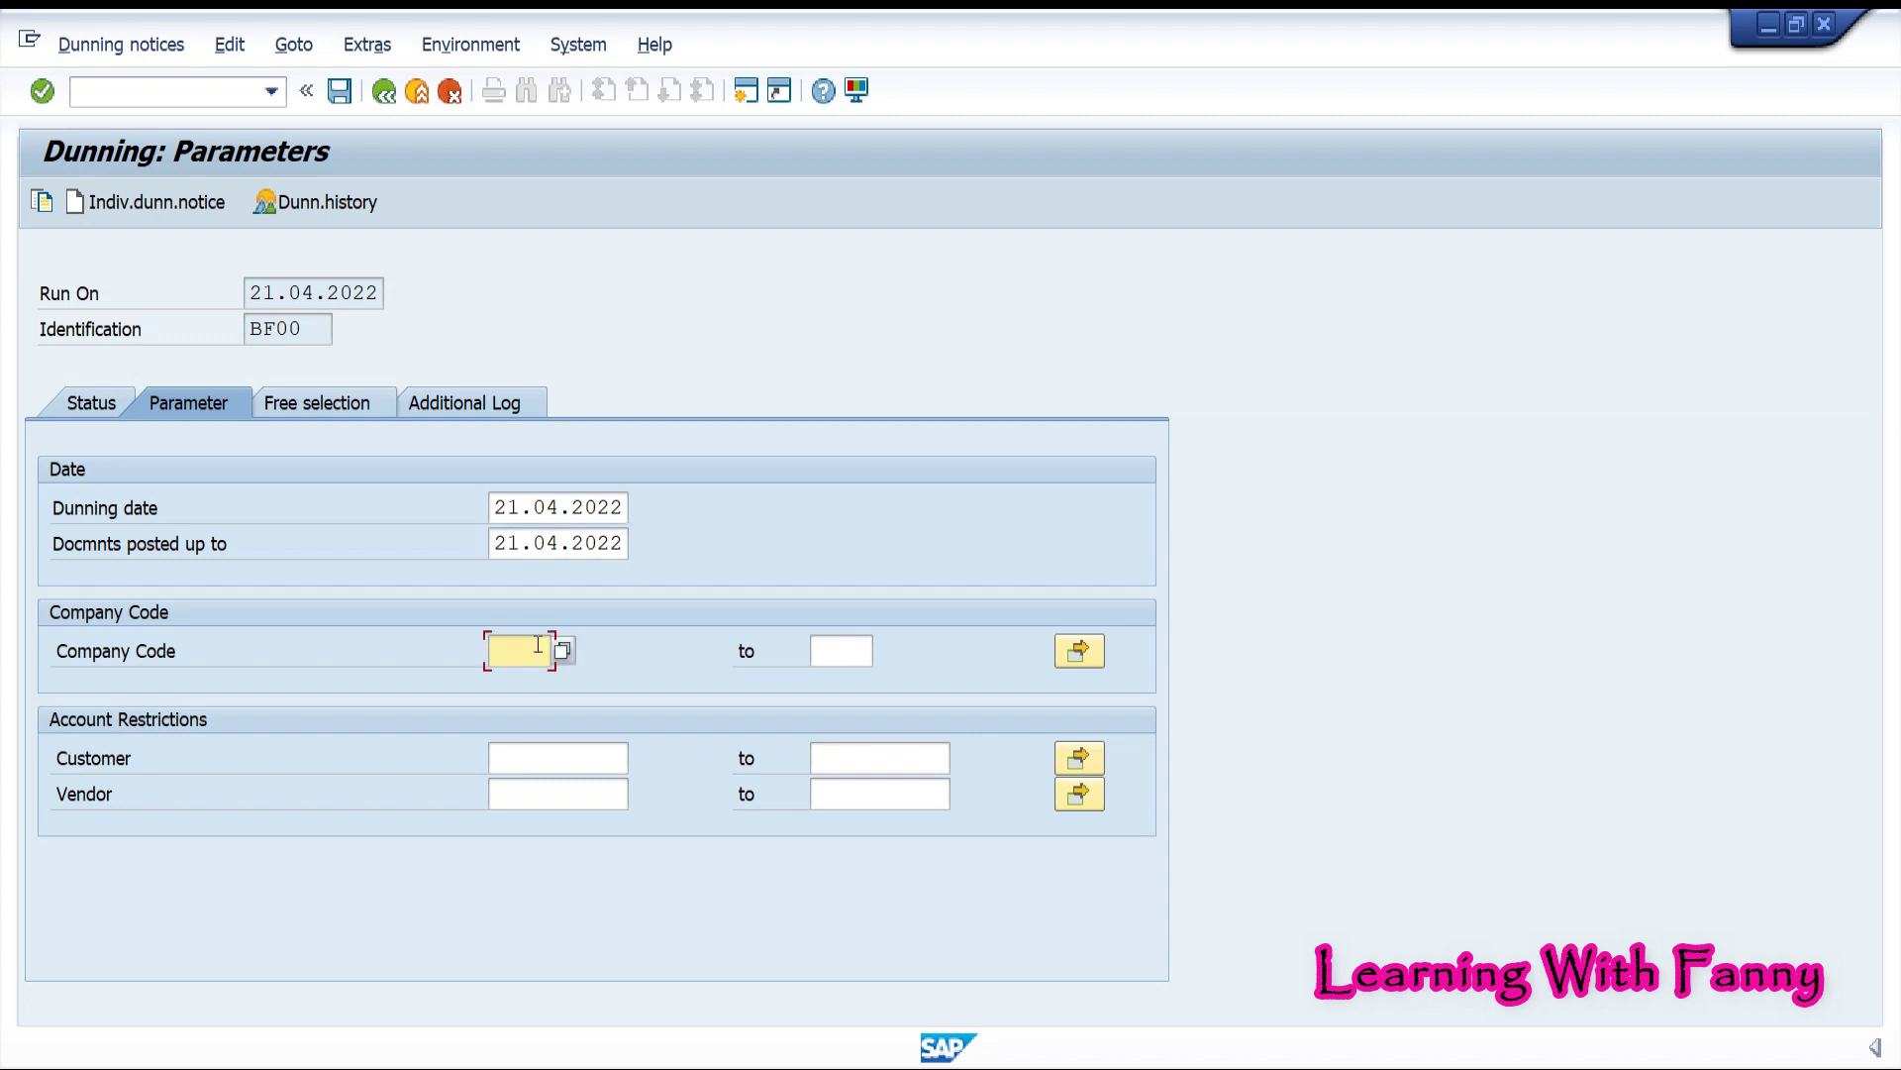
text(1000)
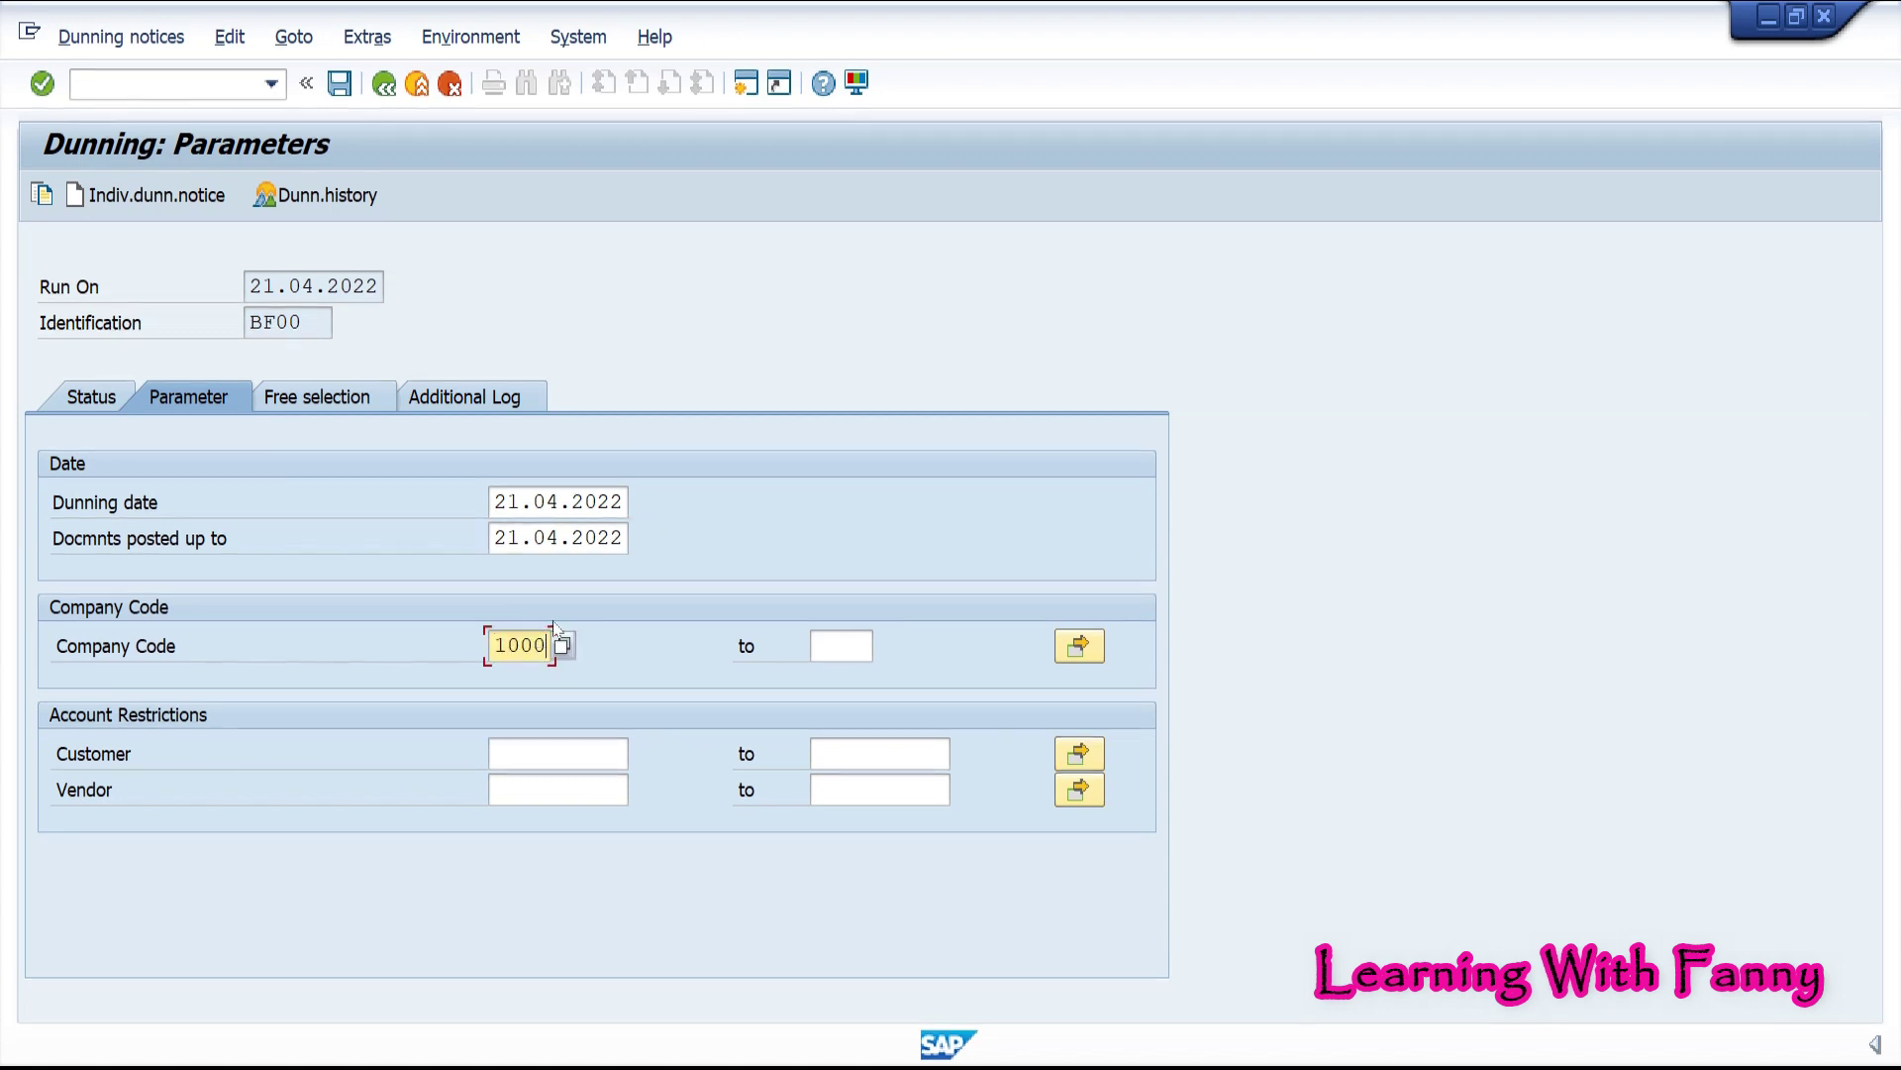
click(579, 748)
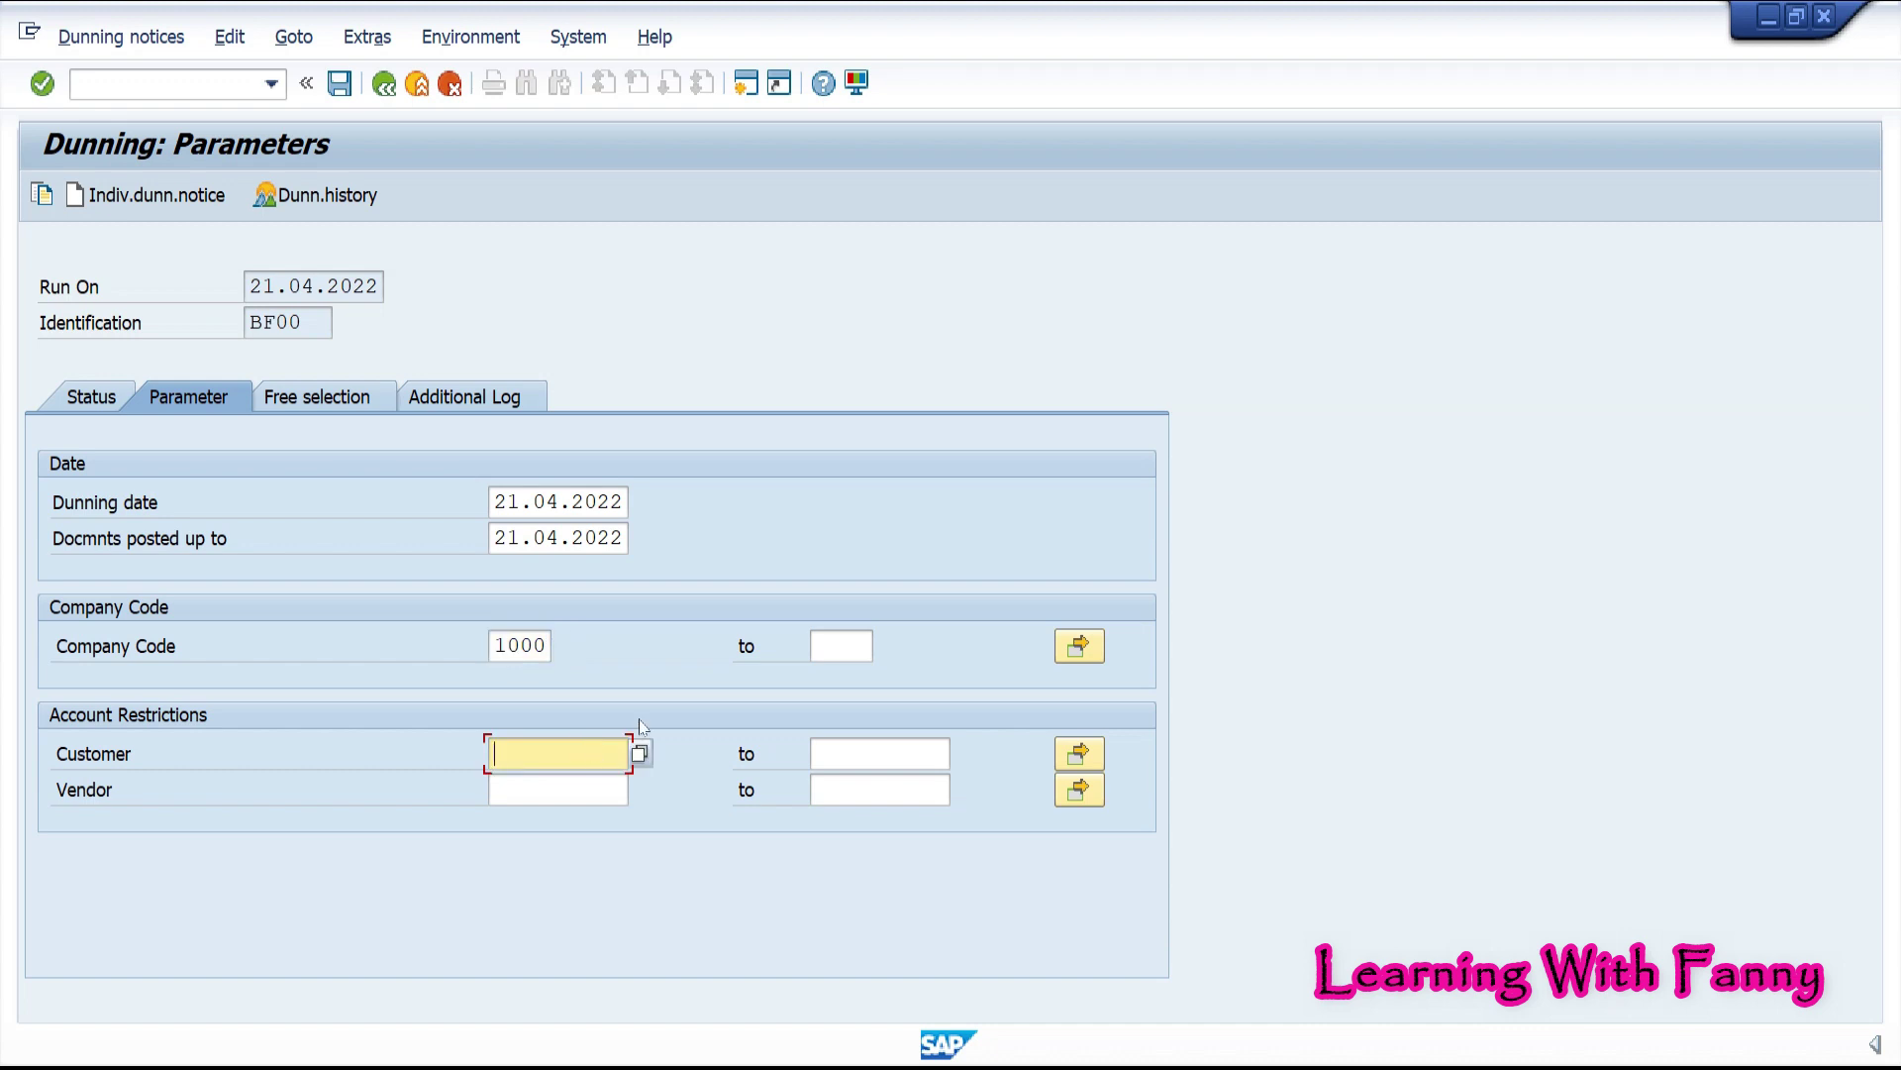
text(CSTOMERF00)
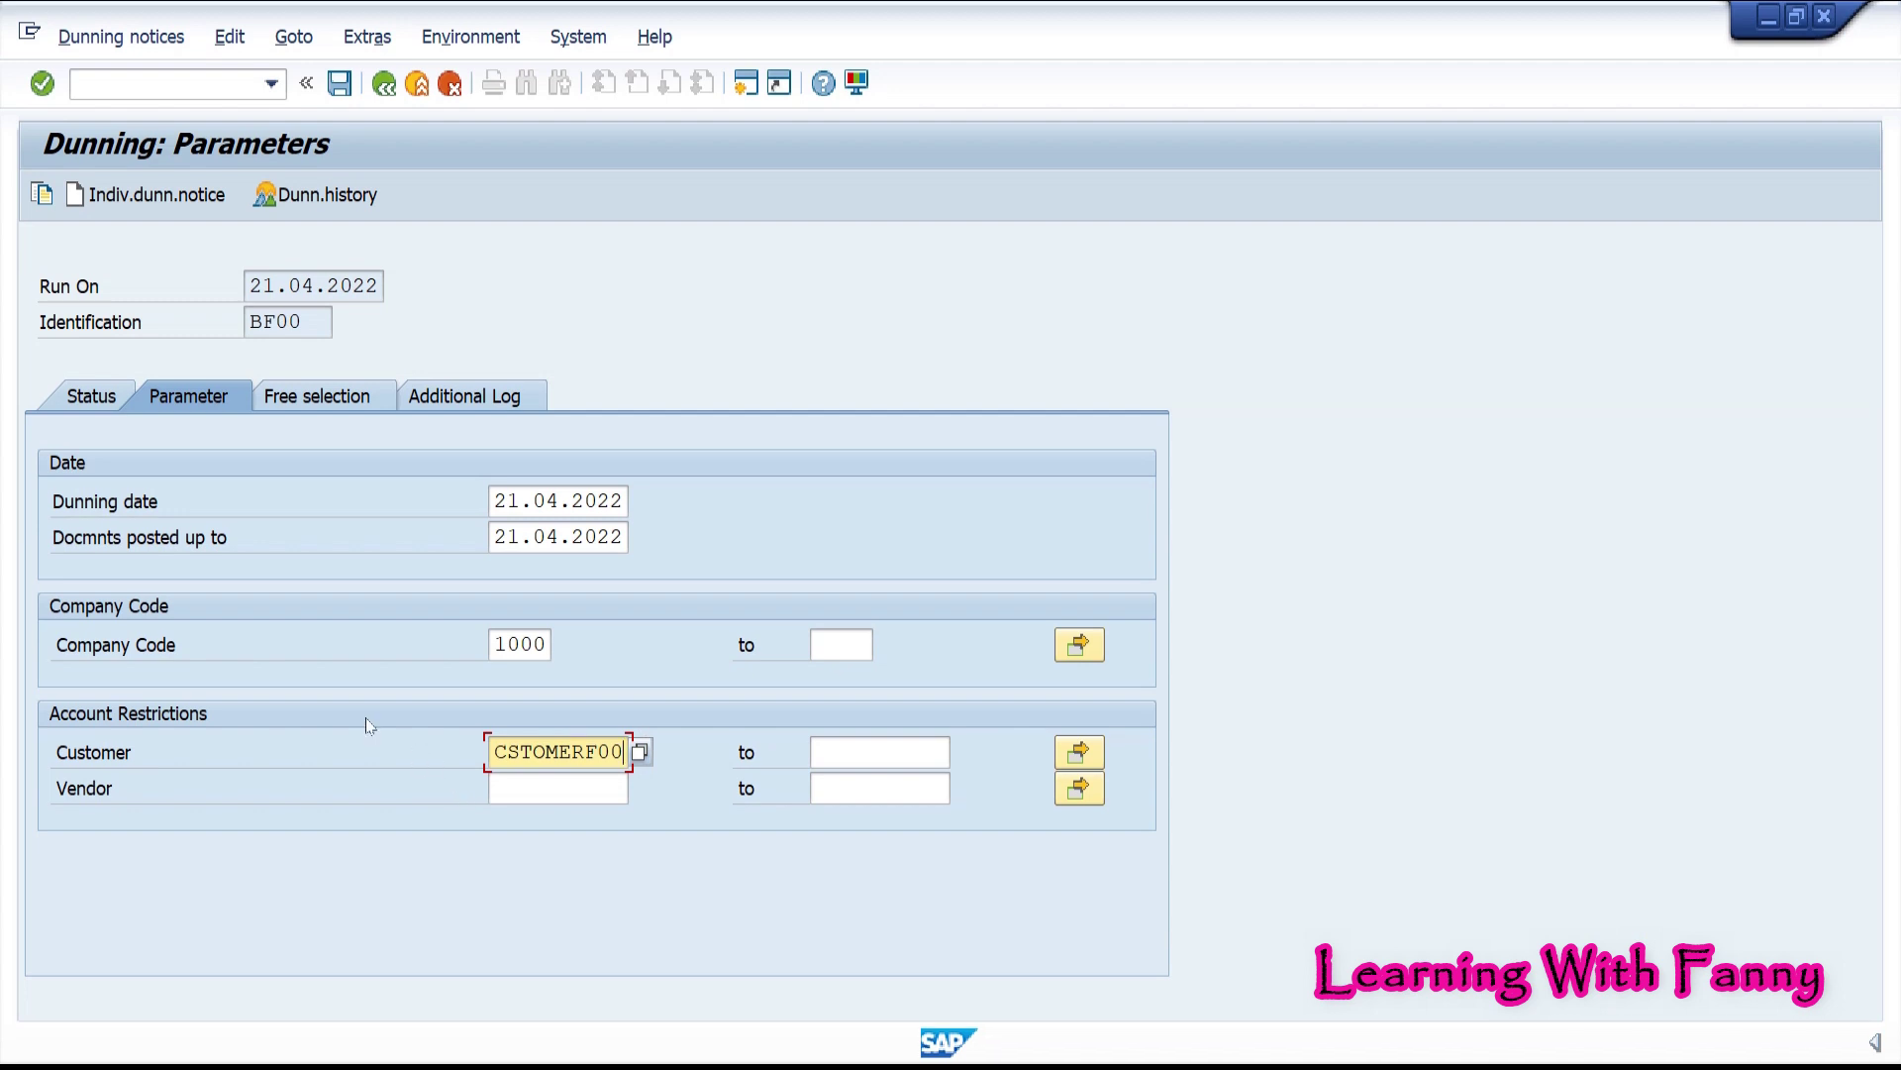
click(344, 91)
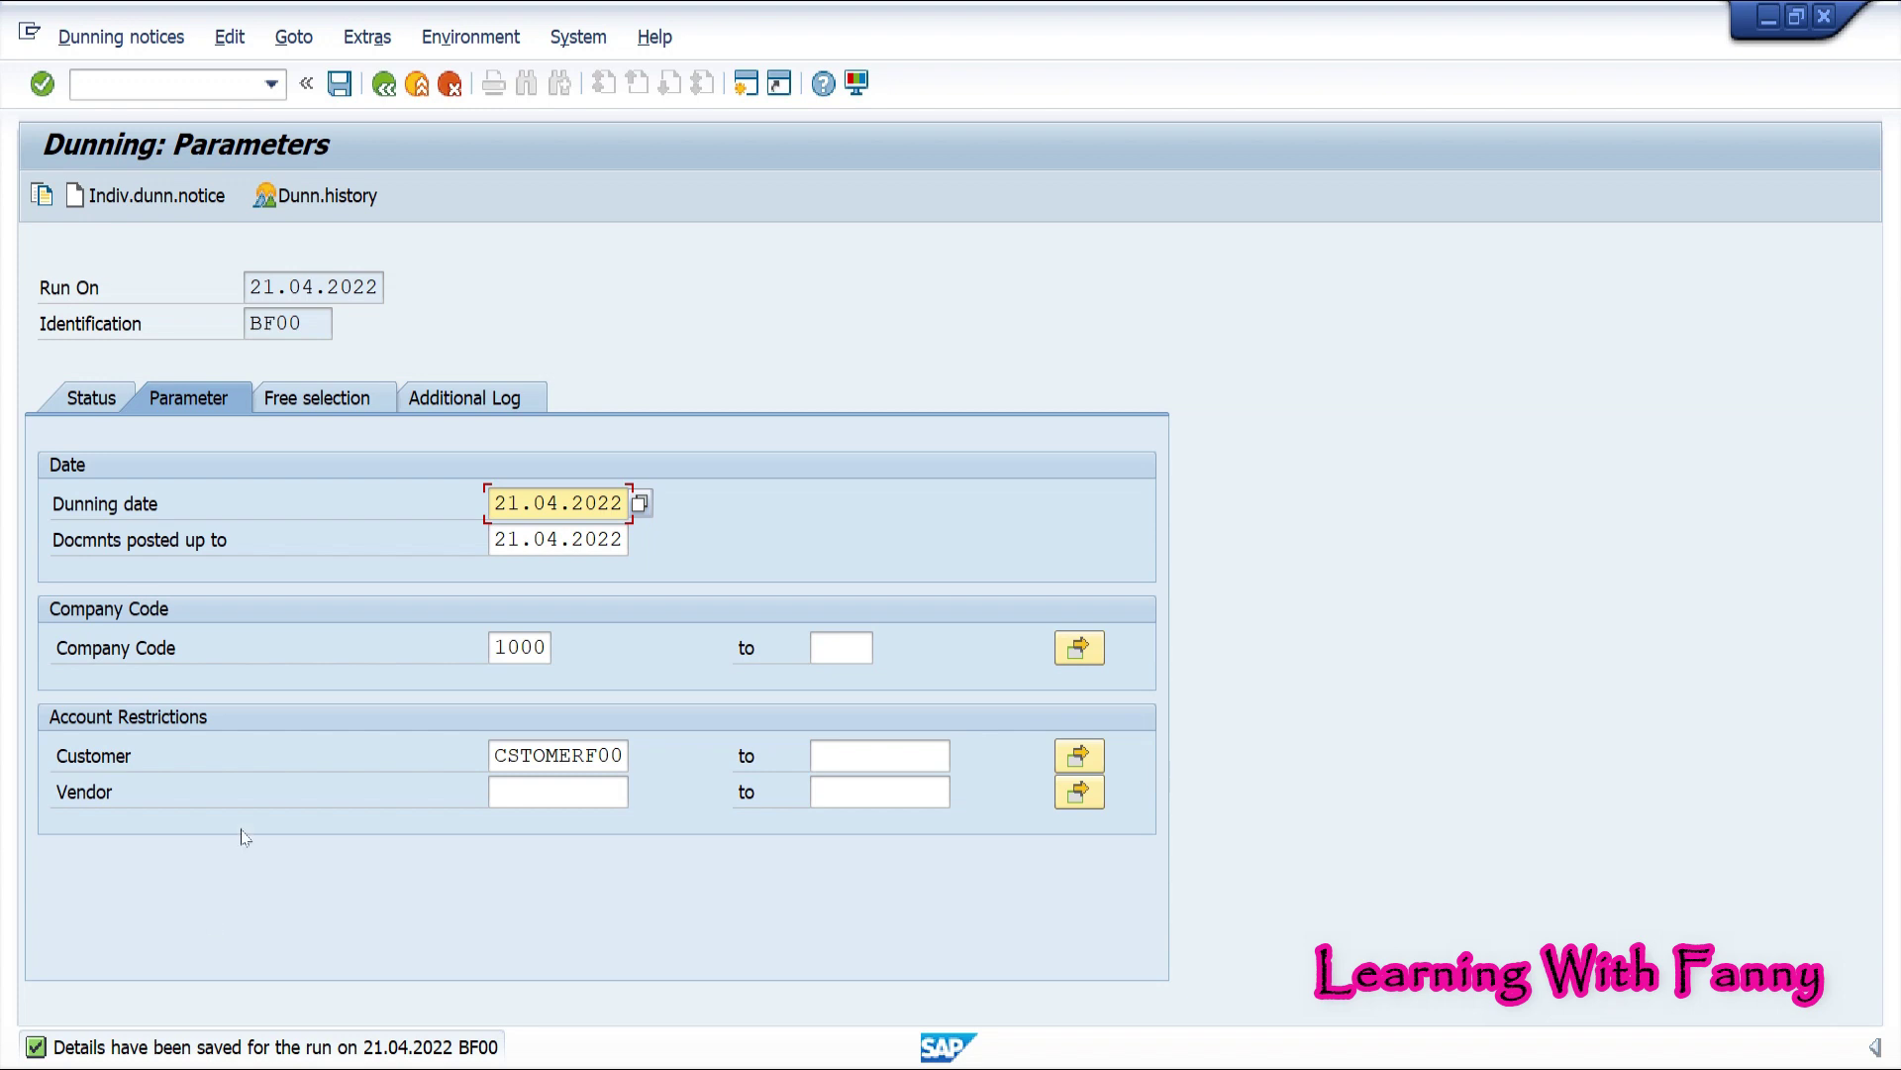
Enter the customer's account number for the additional log, save it, and return to the run status
click(537, 408)
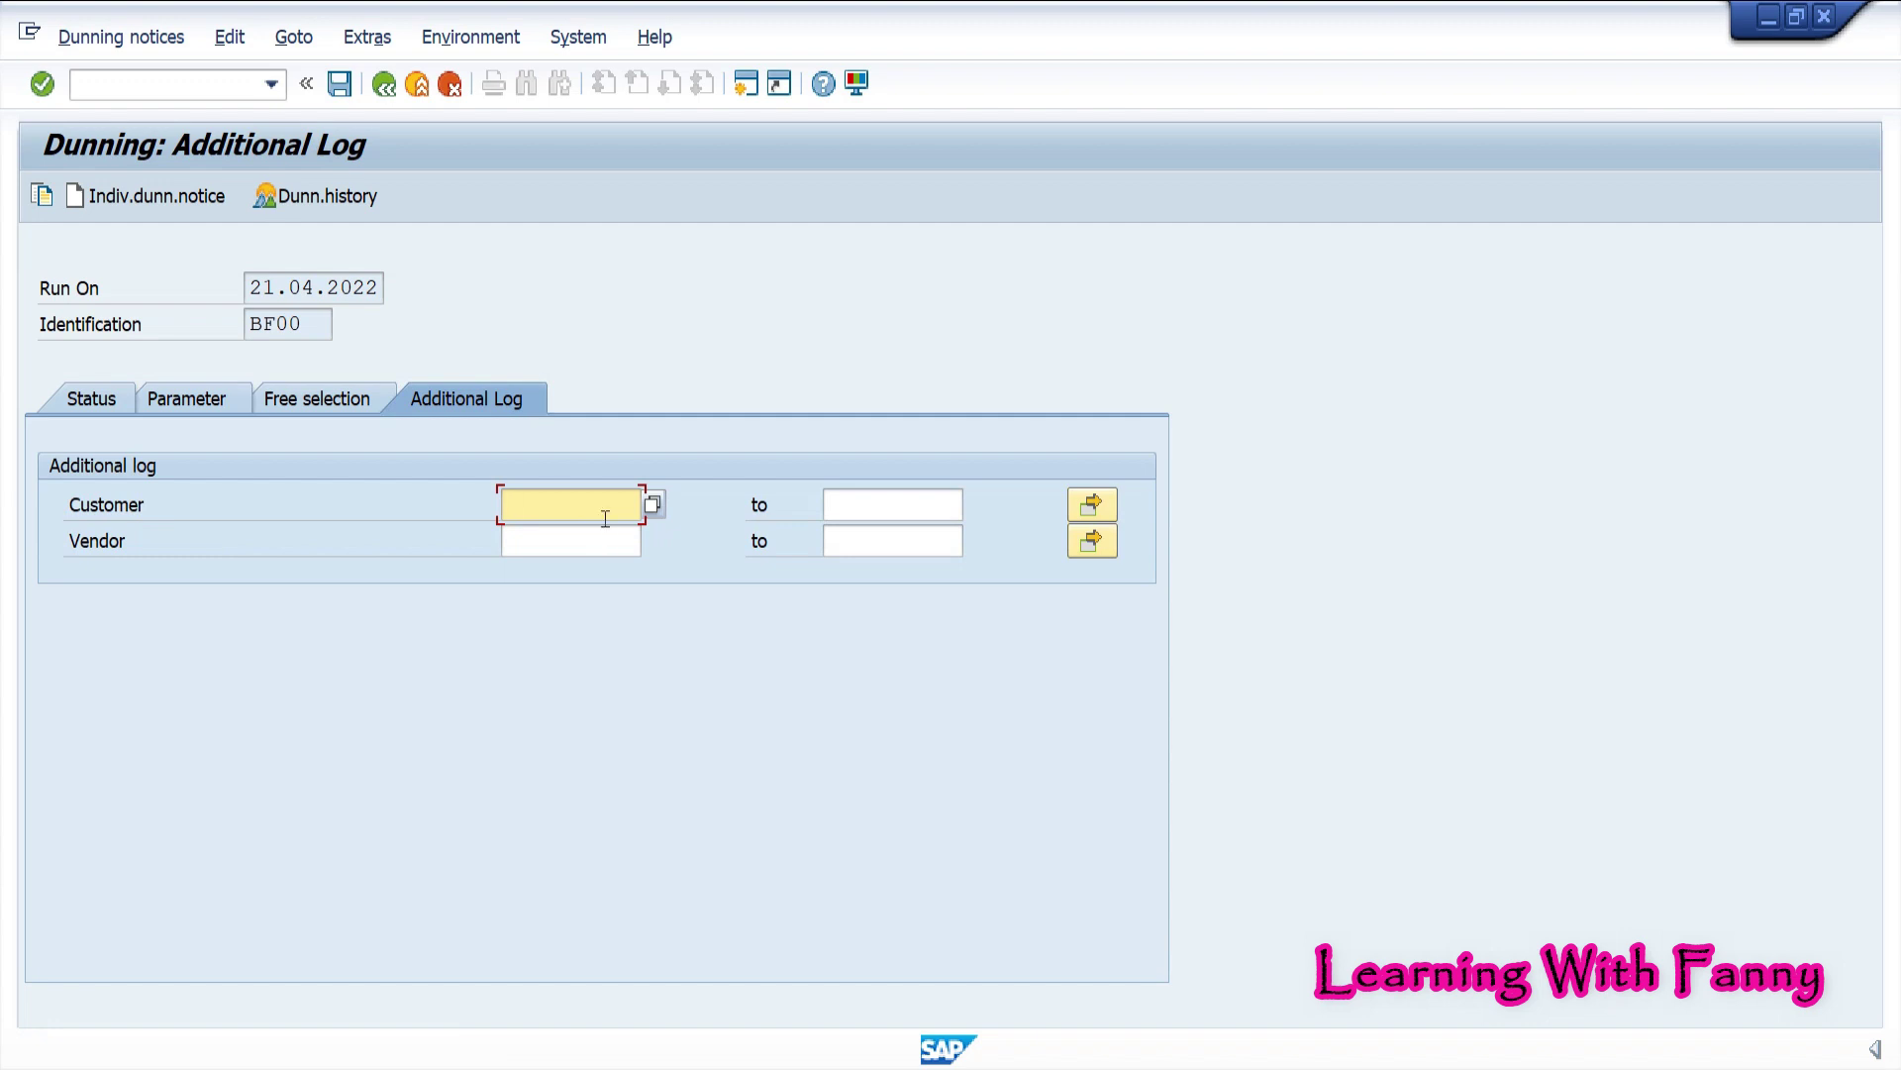
text(CSTOMERF00)
click(339, 87)
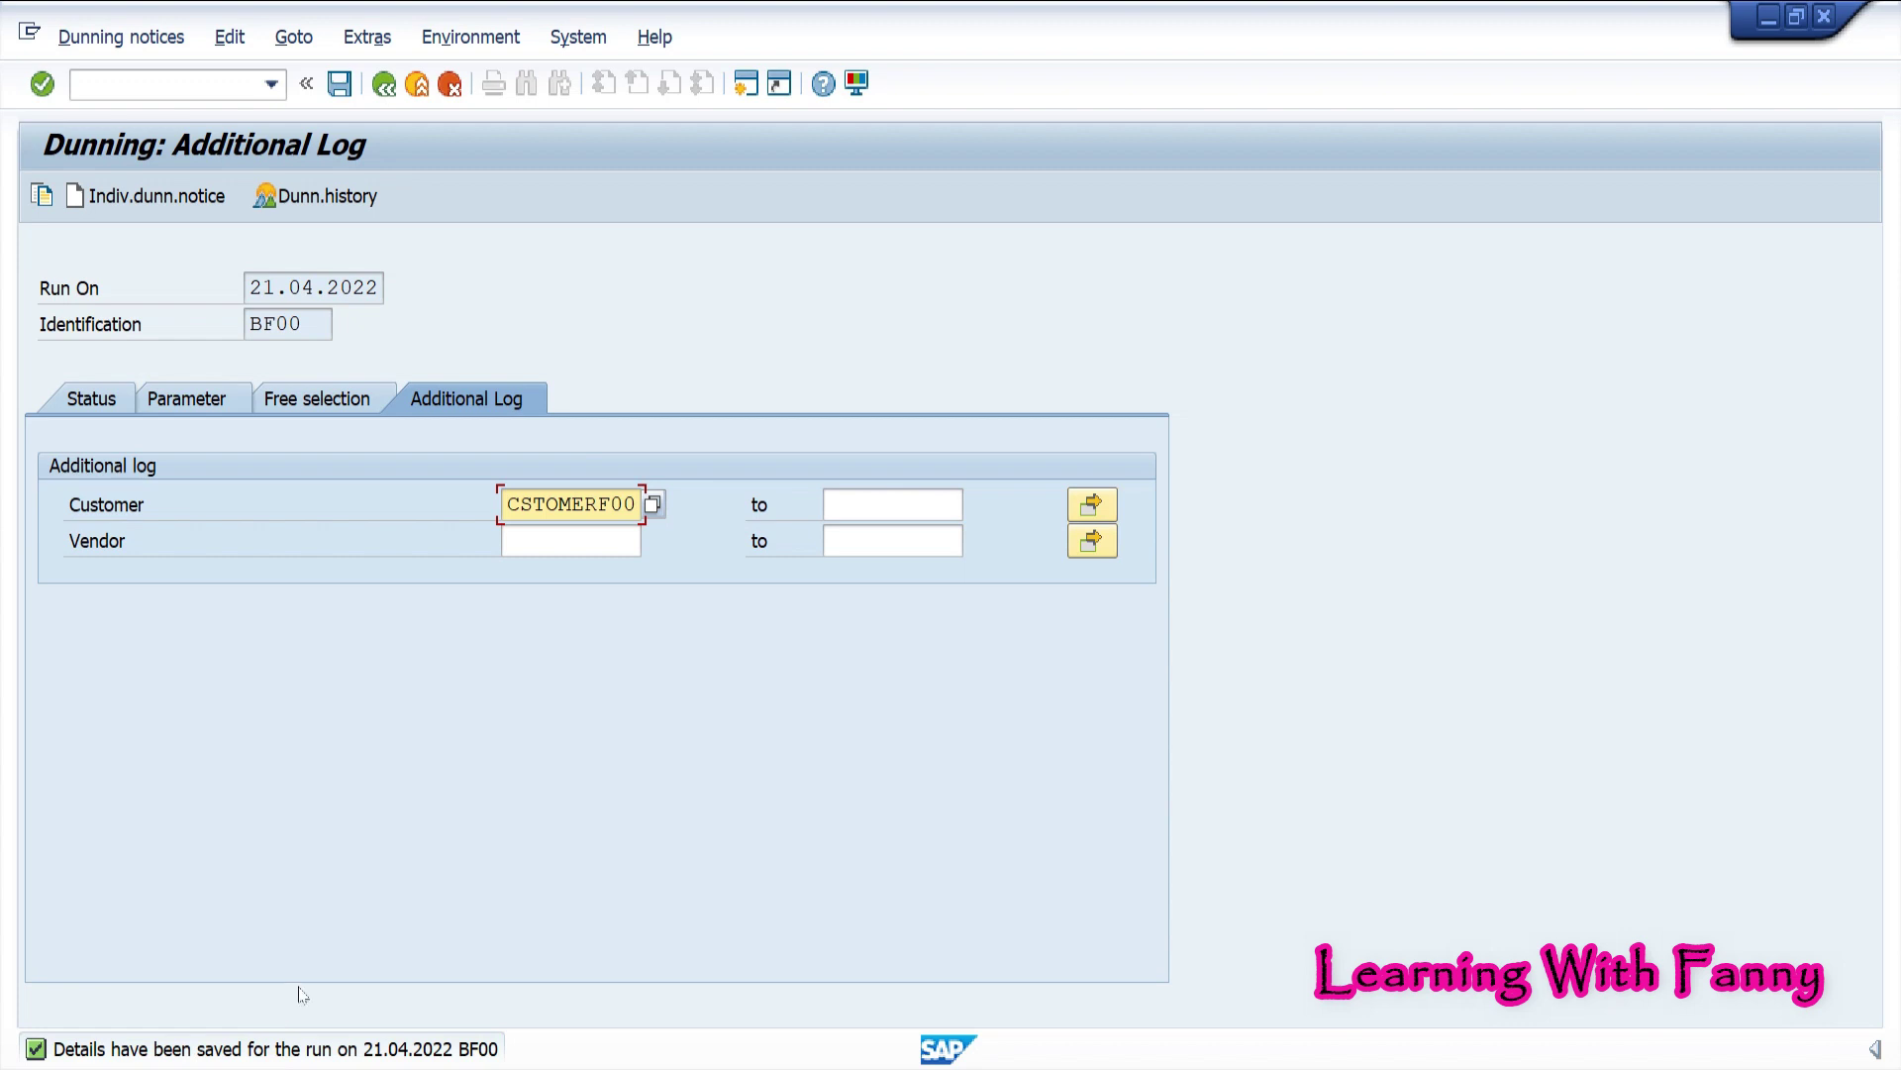
click(63, 404)
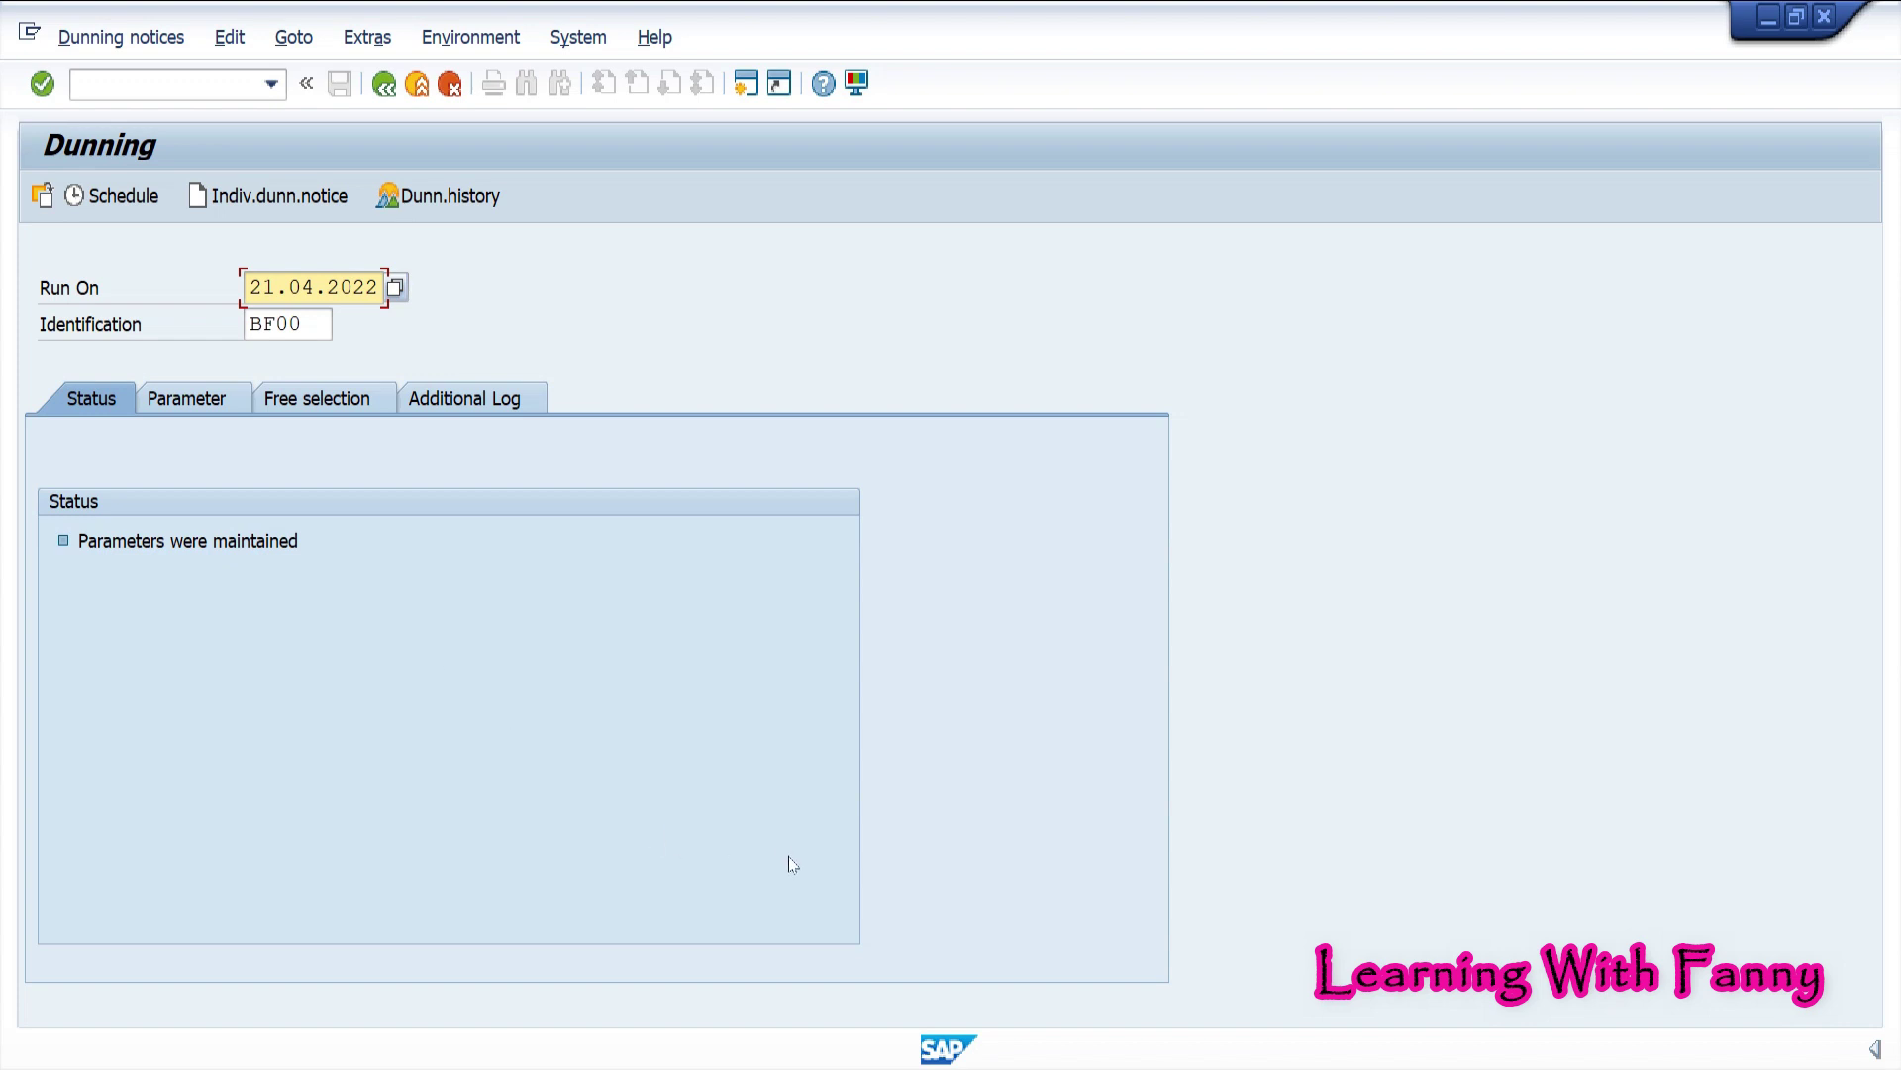
Switch to the exercise PDF and read the instructions on creating a dunning proposal
click(597, 1015)
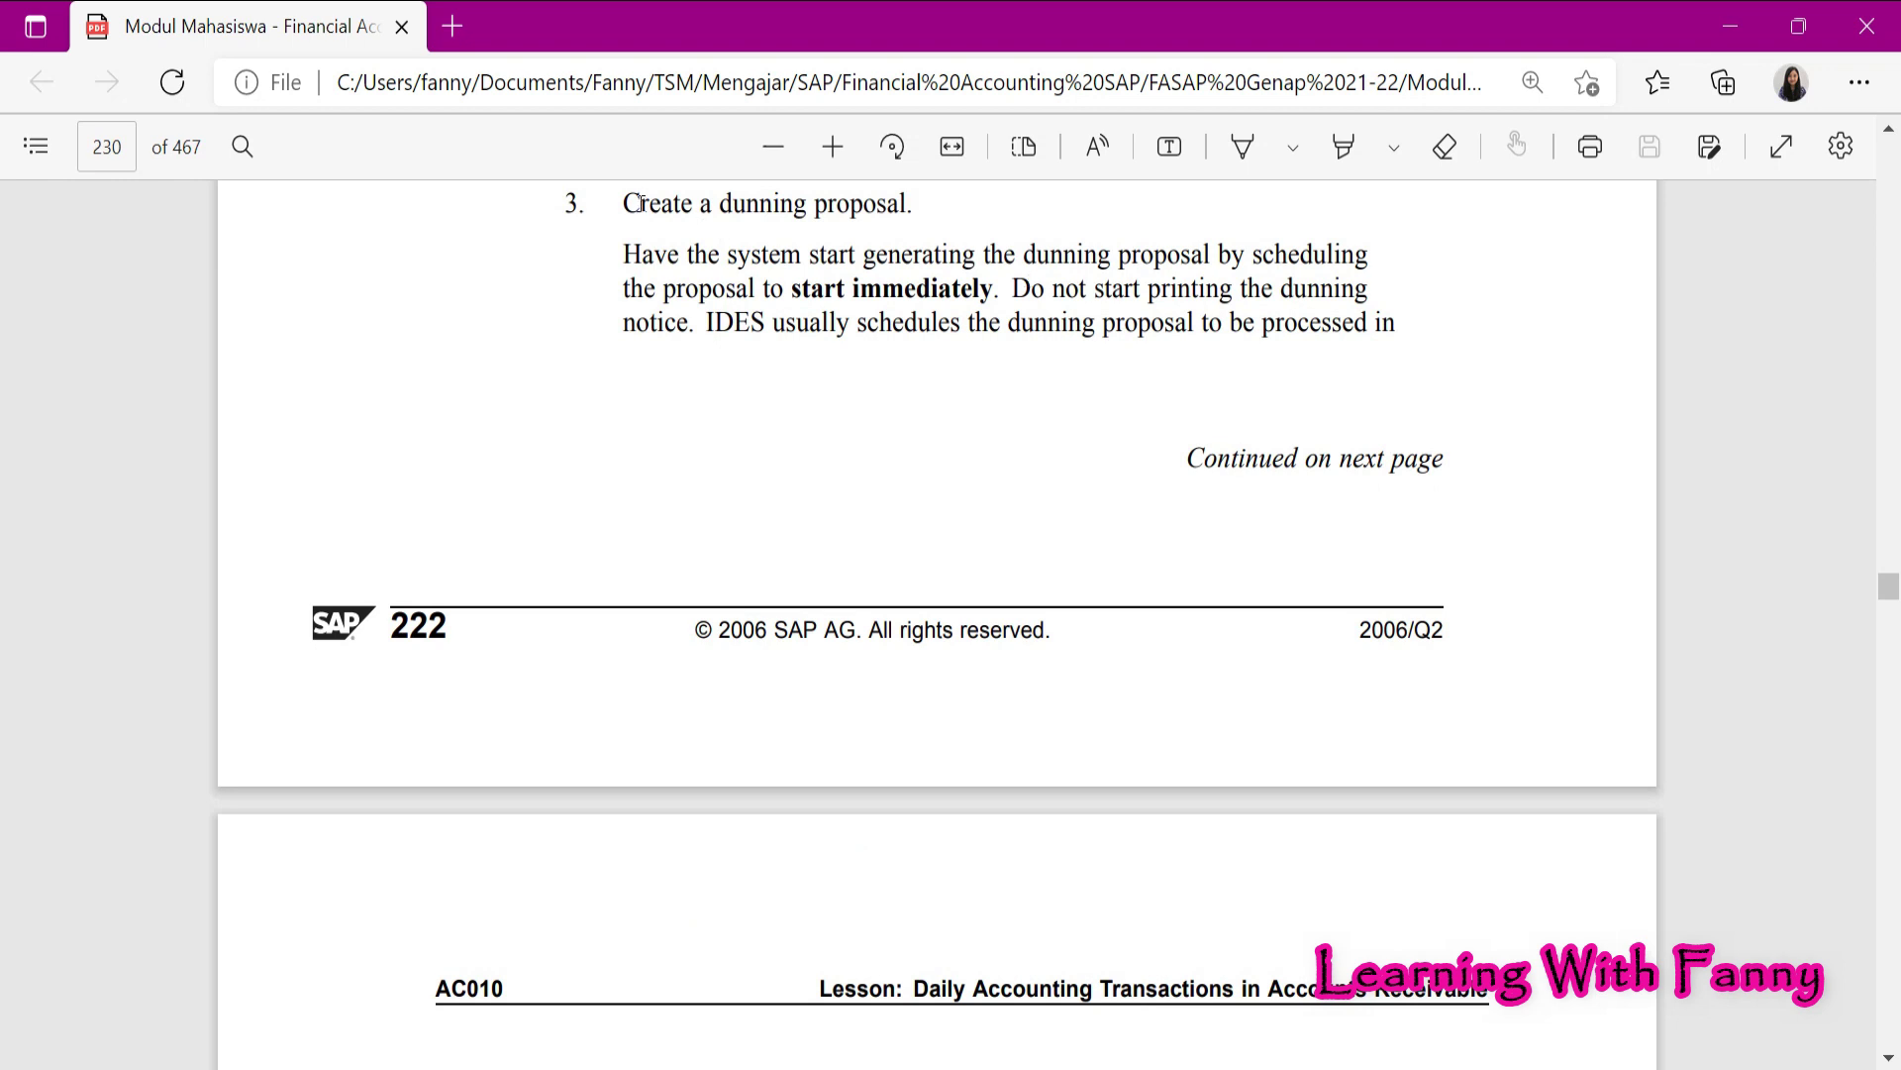
drag(624, 203, 938, 206)
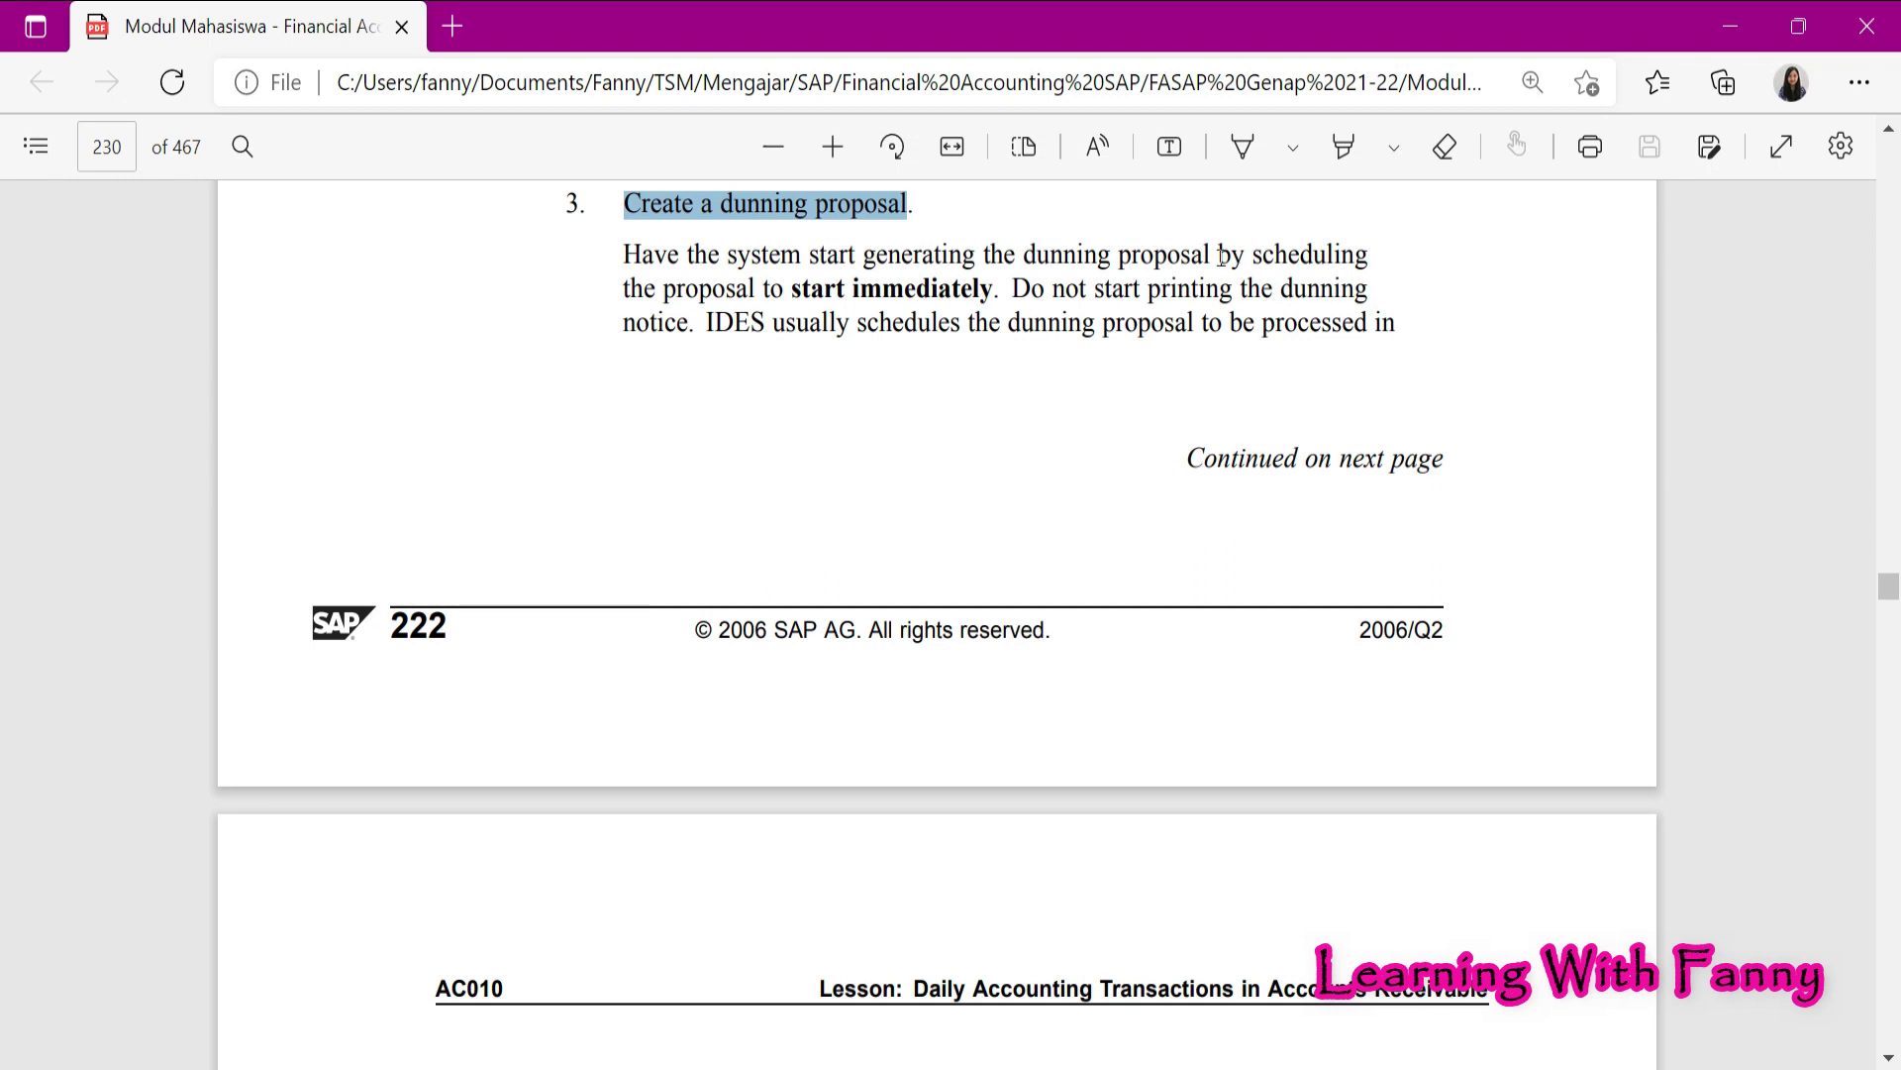
drag(1221, 257, 987, 302)
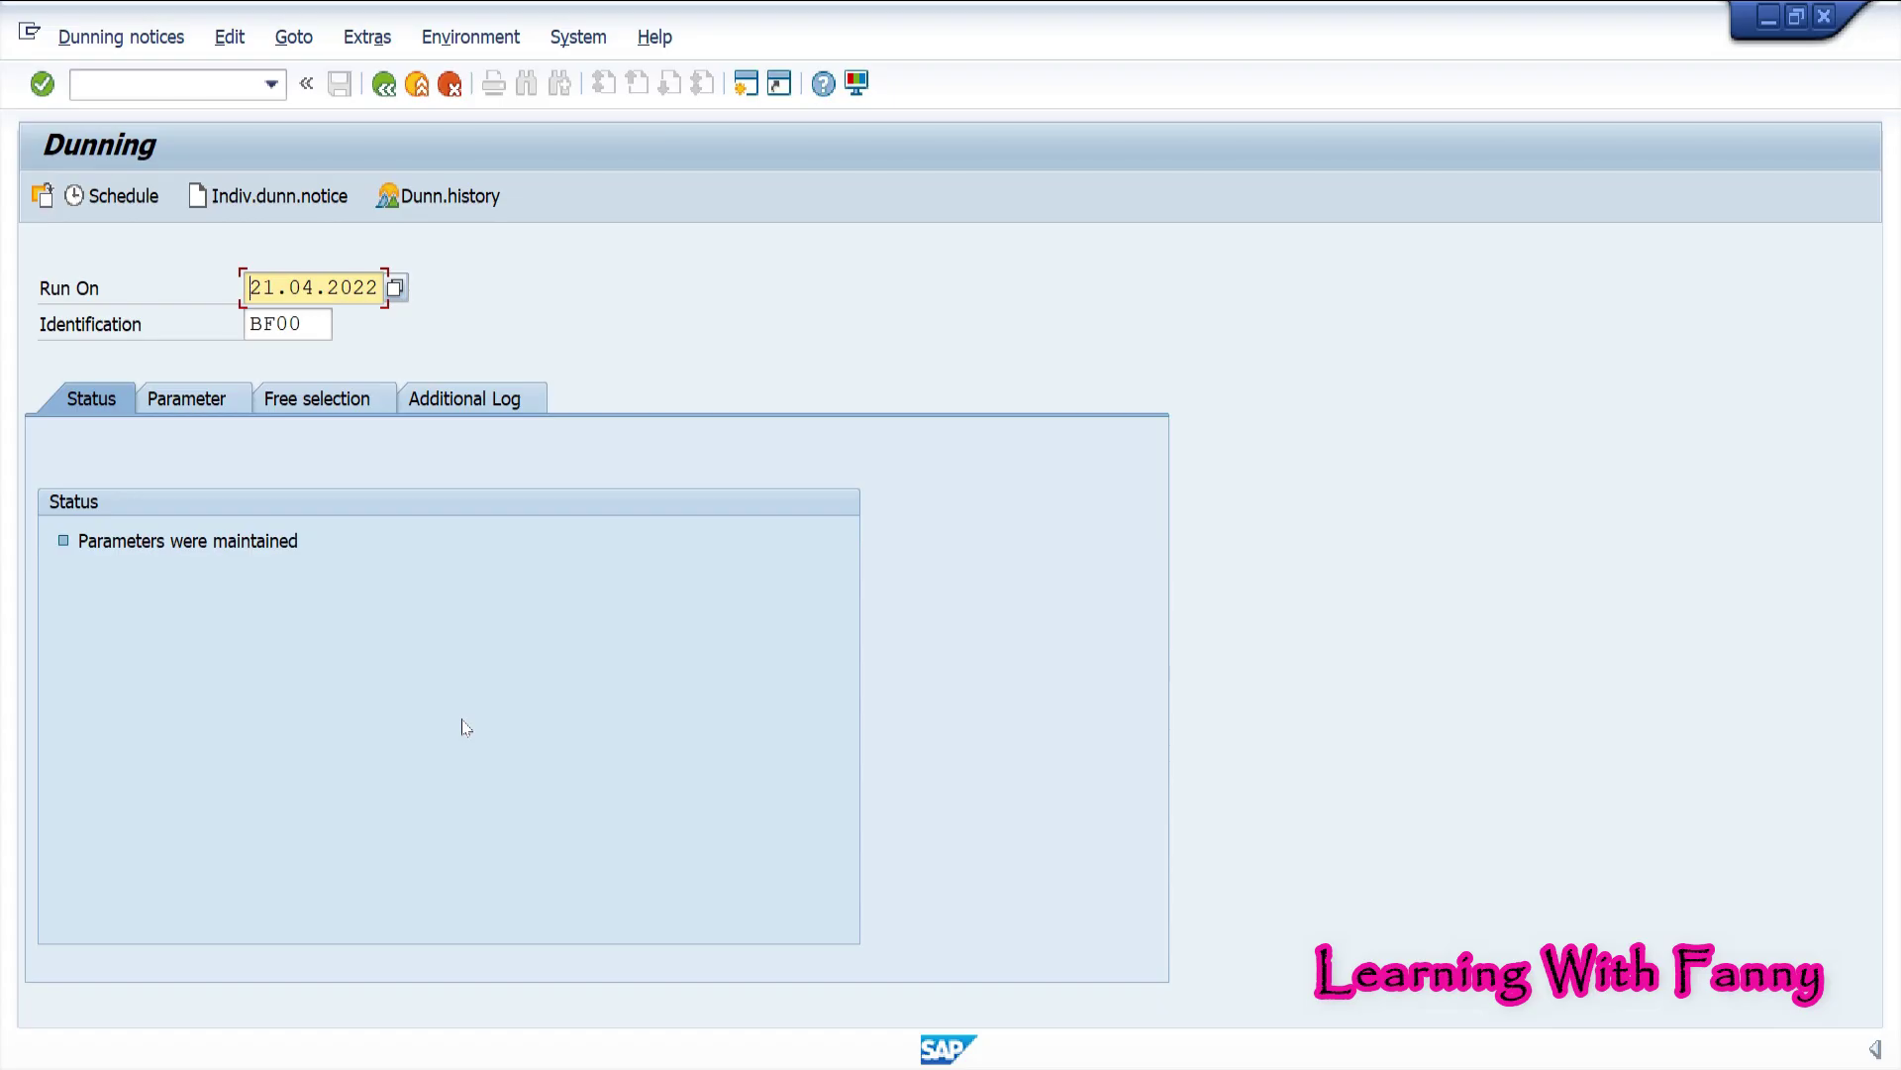
Schedule the dunning selection in SAP to start immediately without printing, using output device LP01, and refresh the run status
click(112, 204)
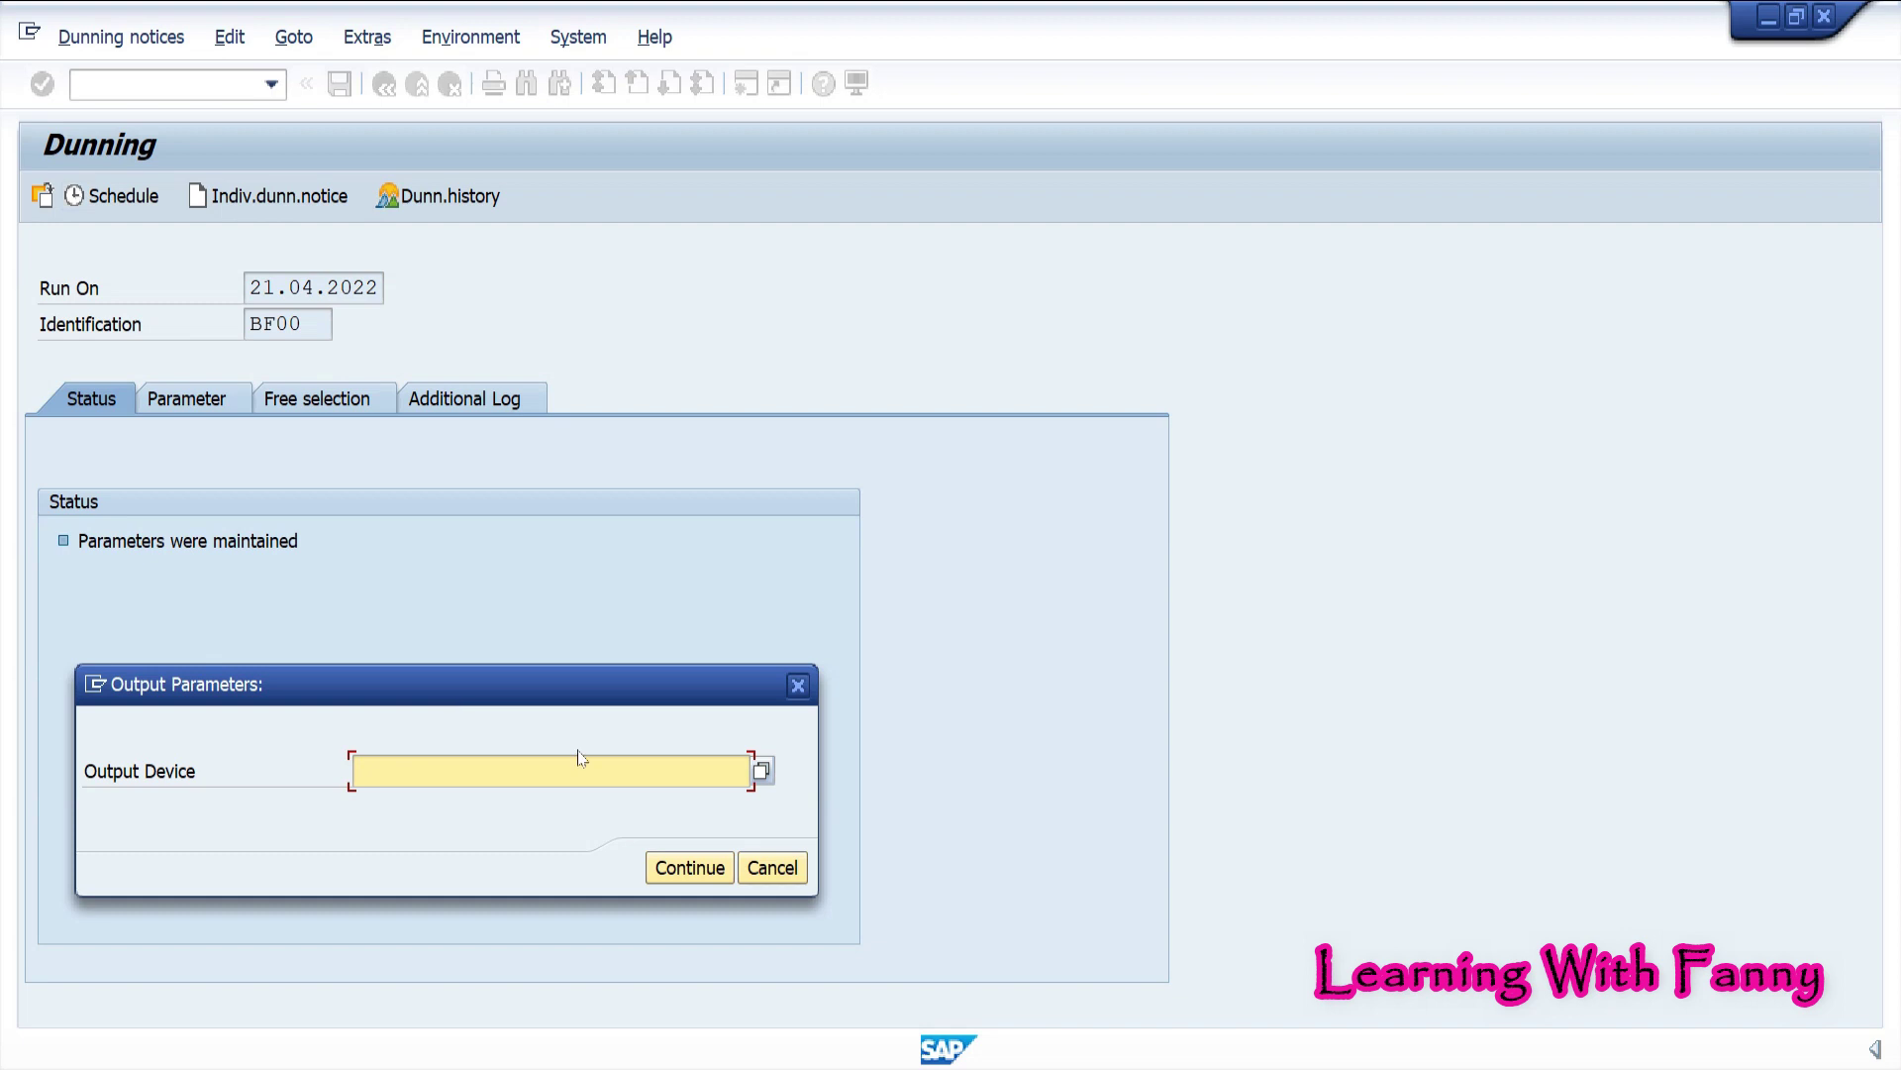
text(LP01)
click(706, 871)
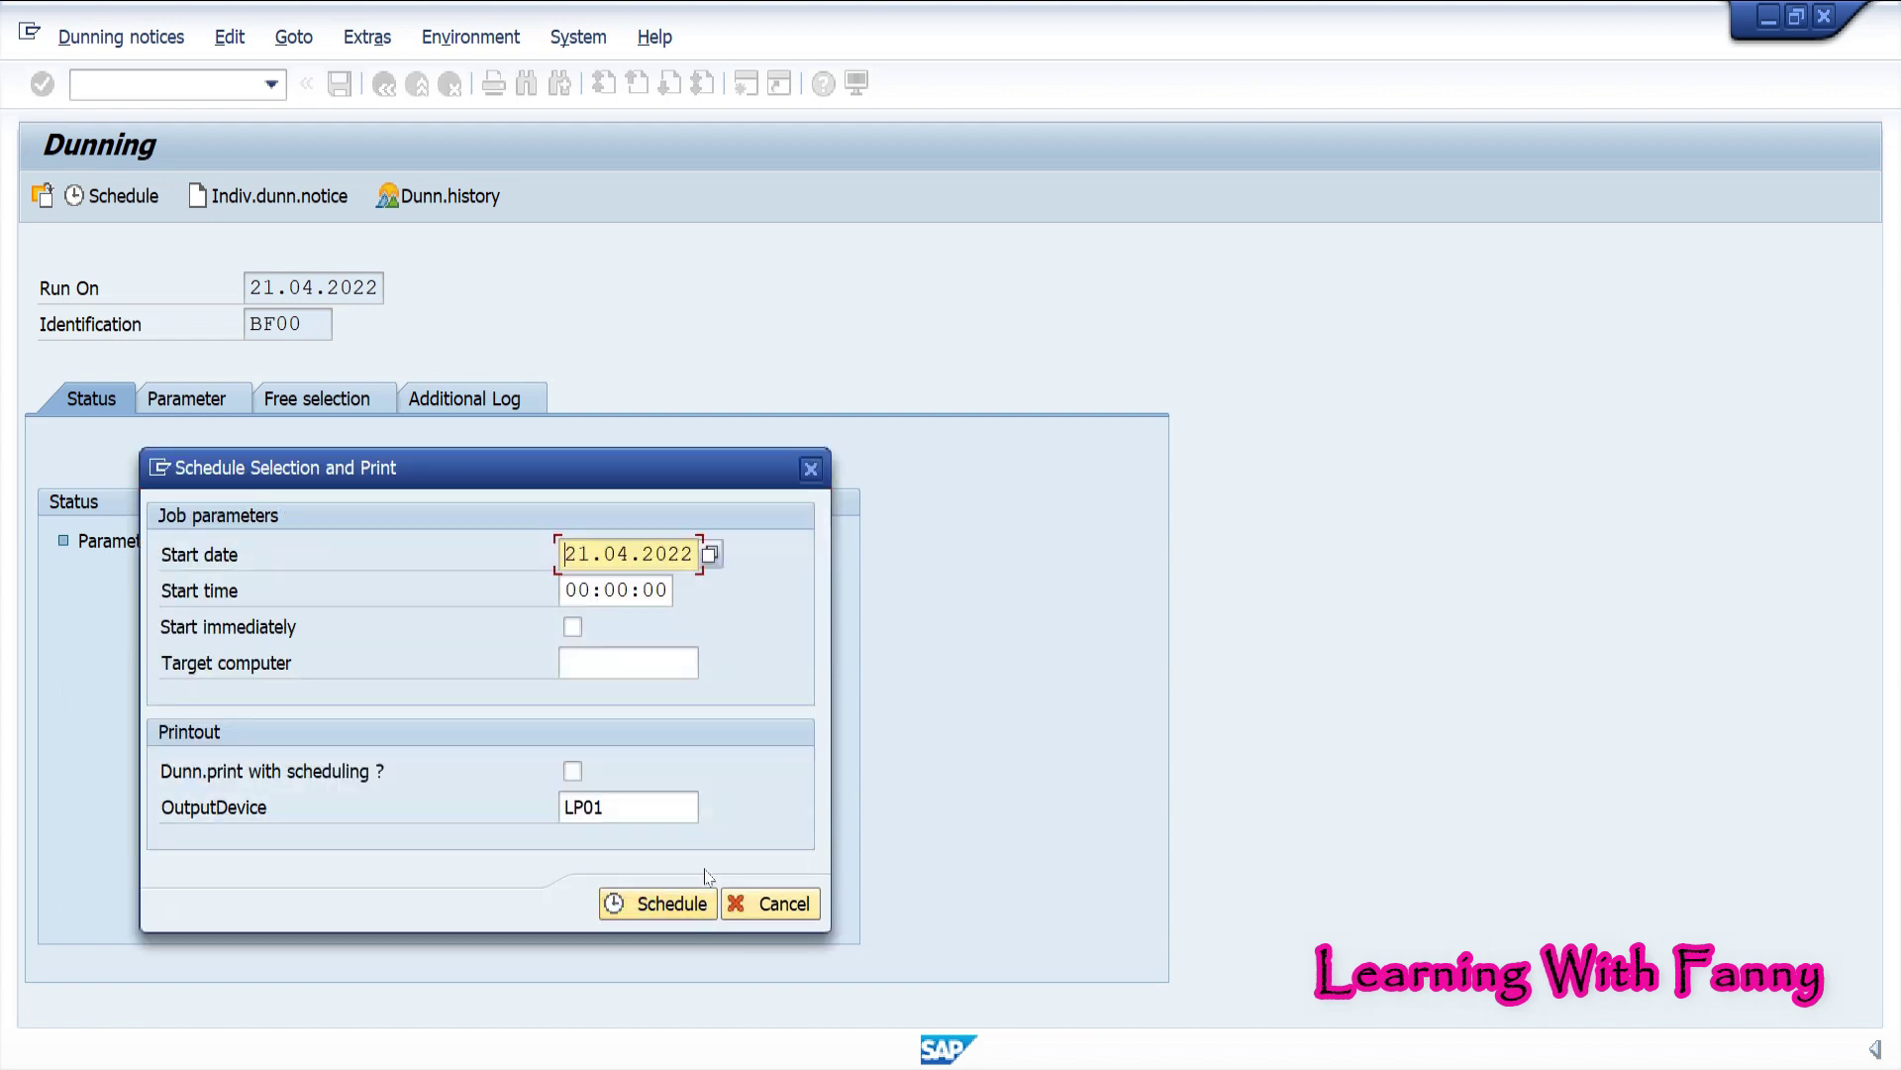
click(574, 628)
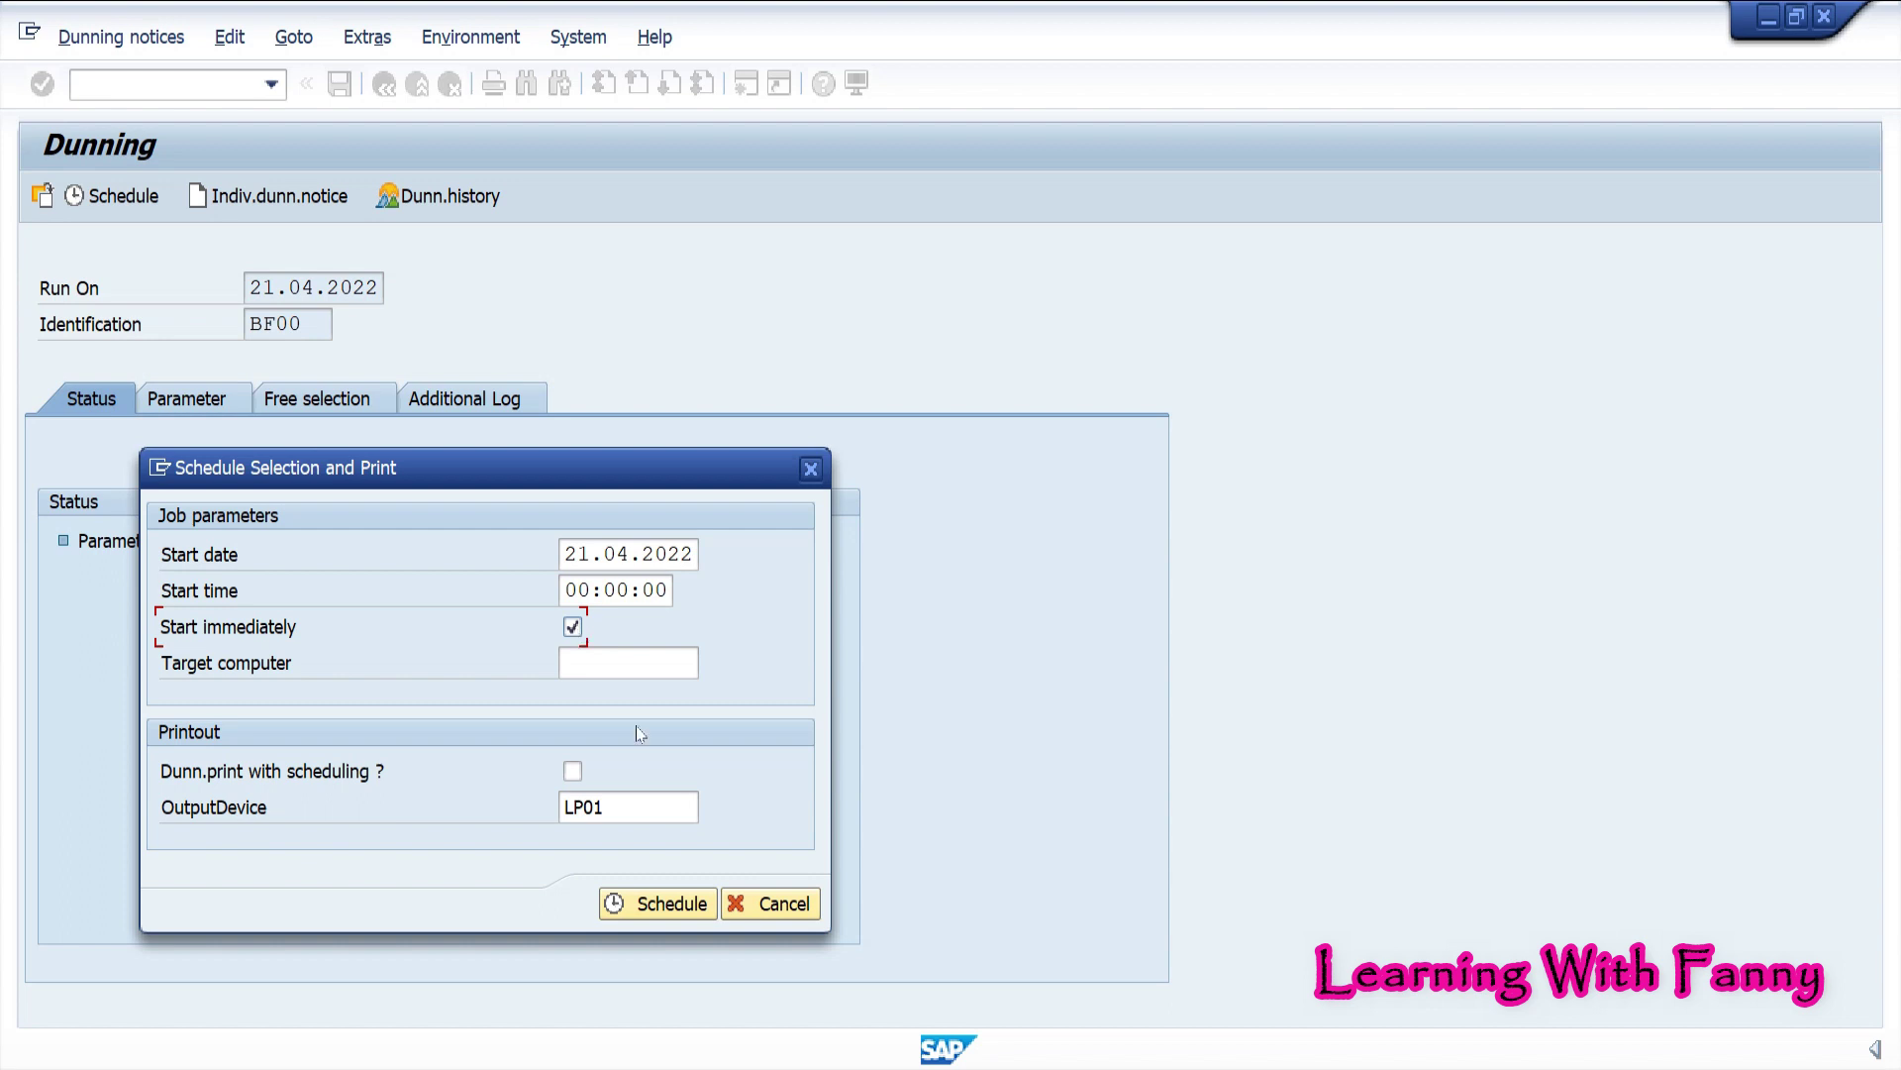
click(637, 904)
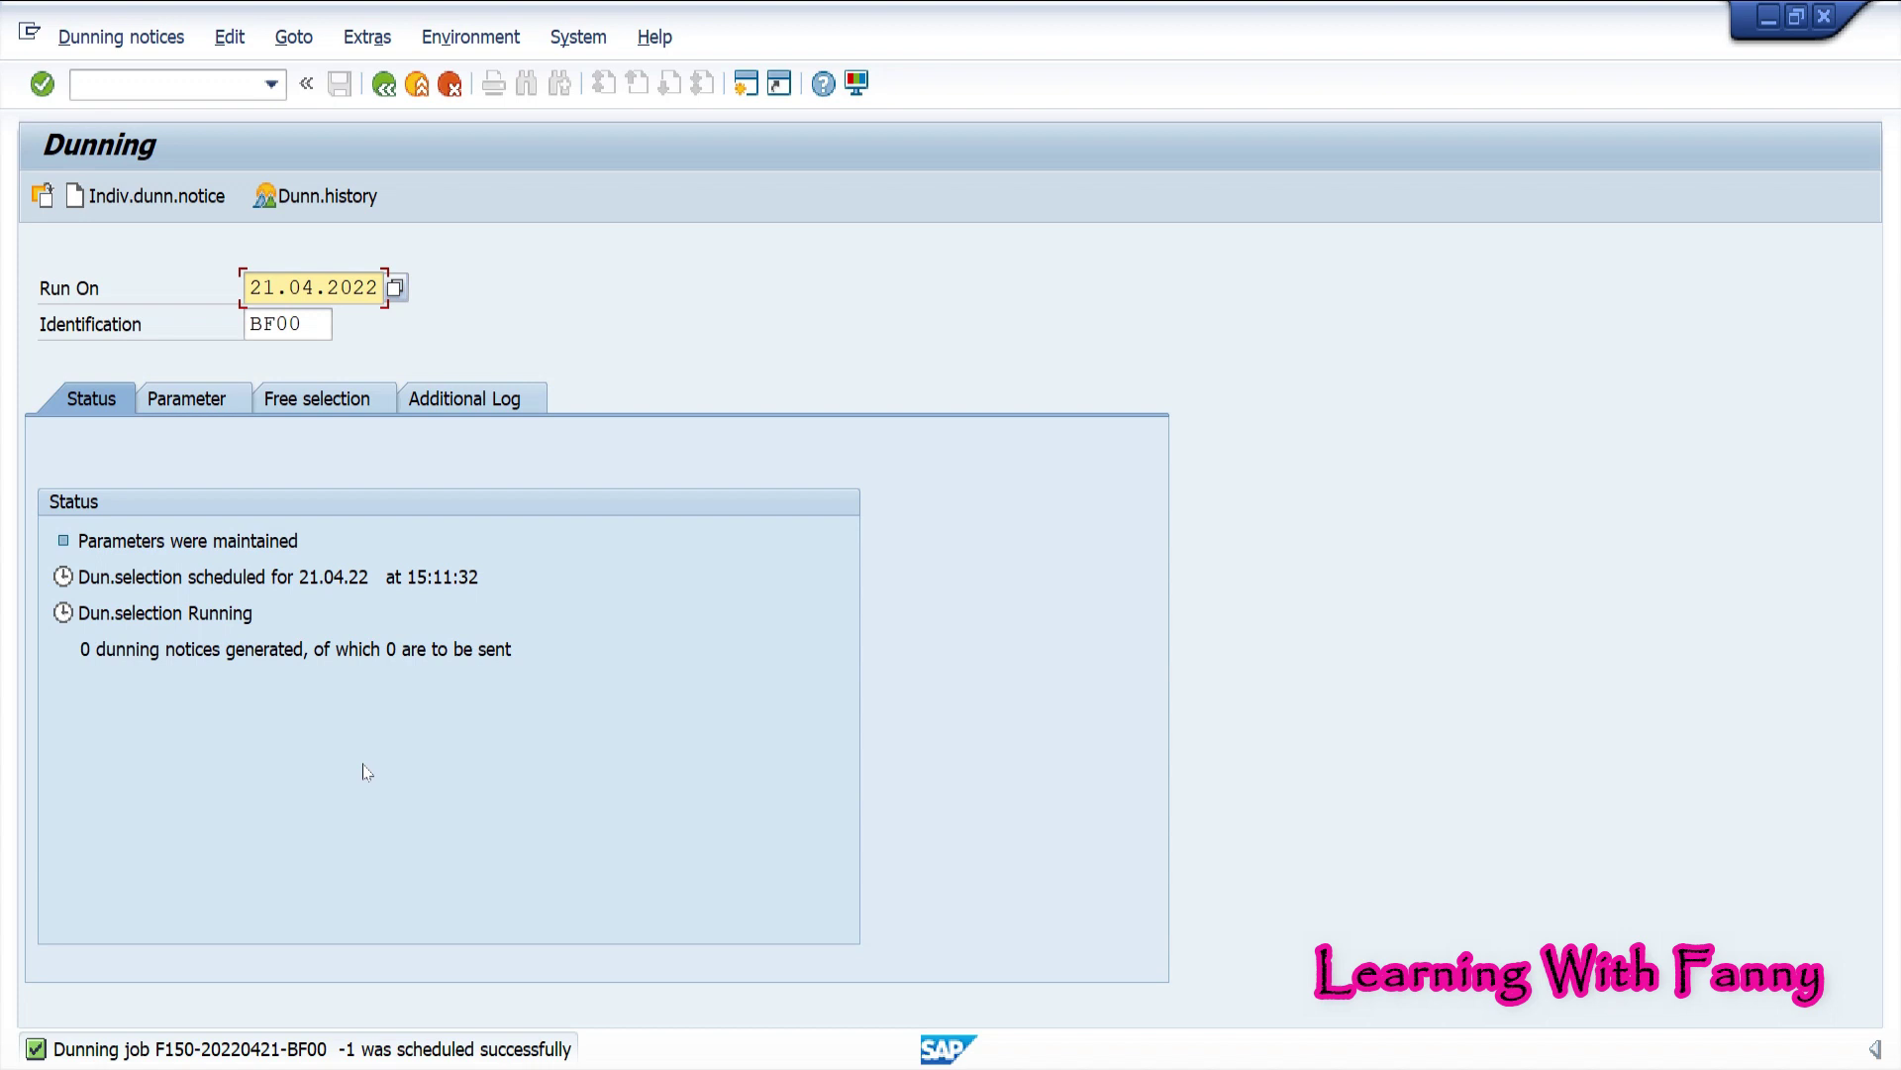
key(Return)
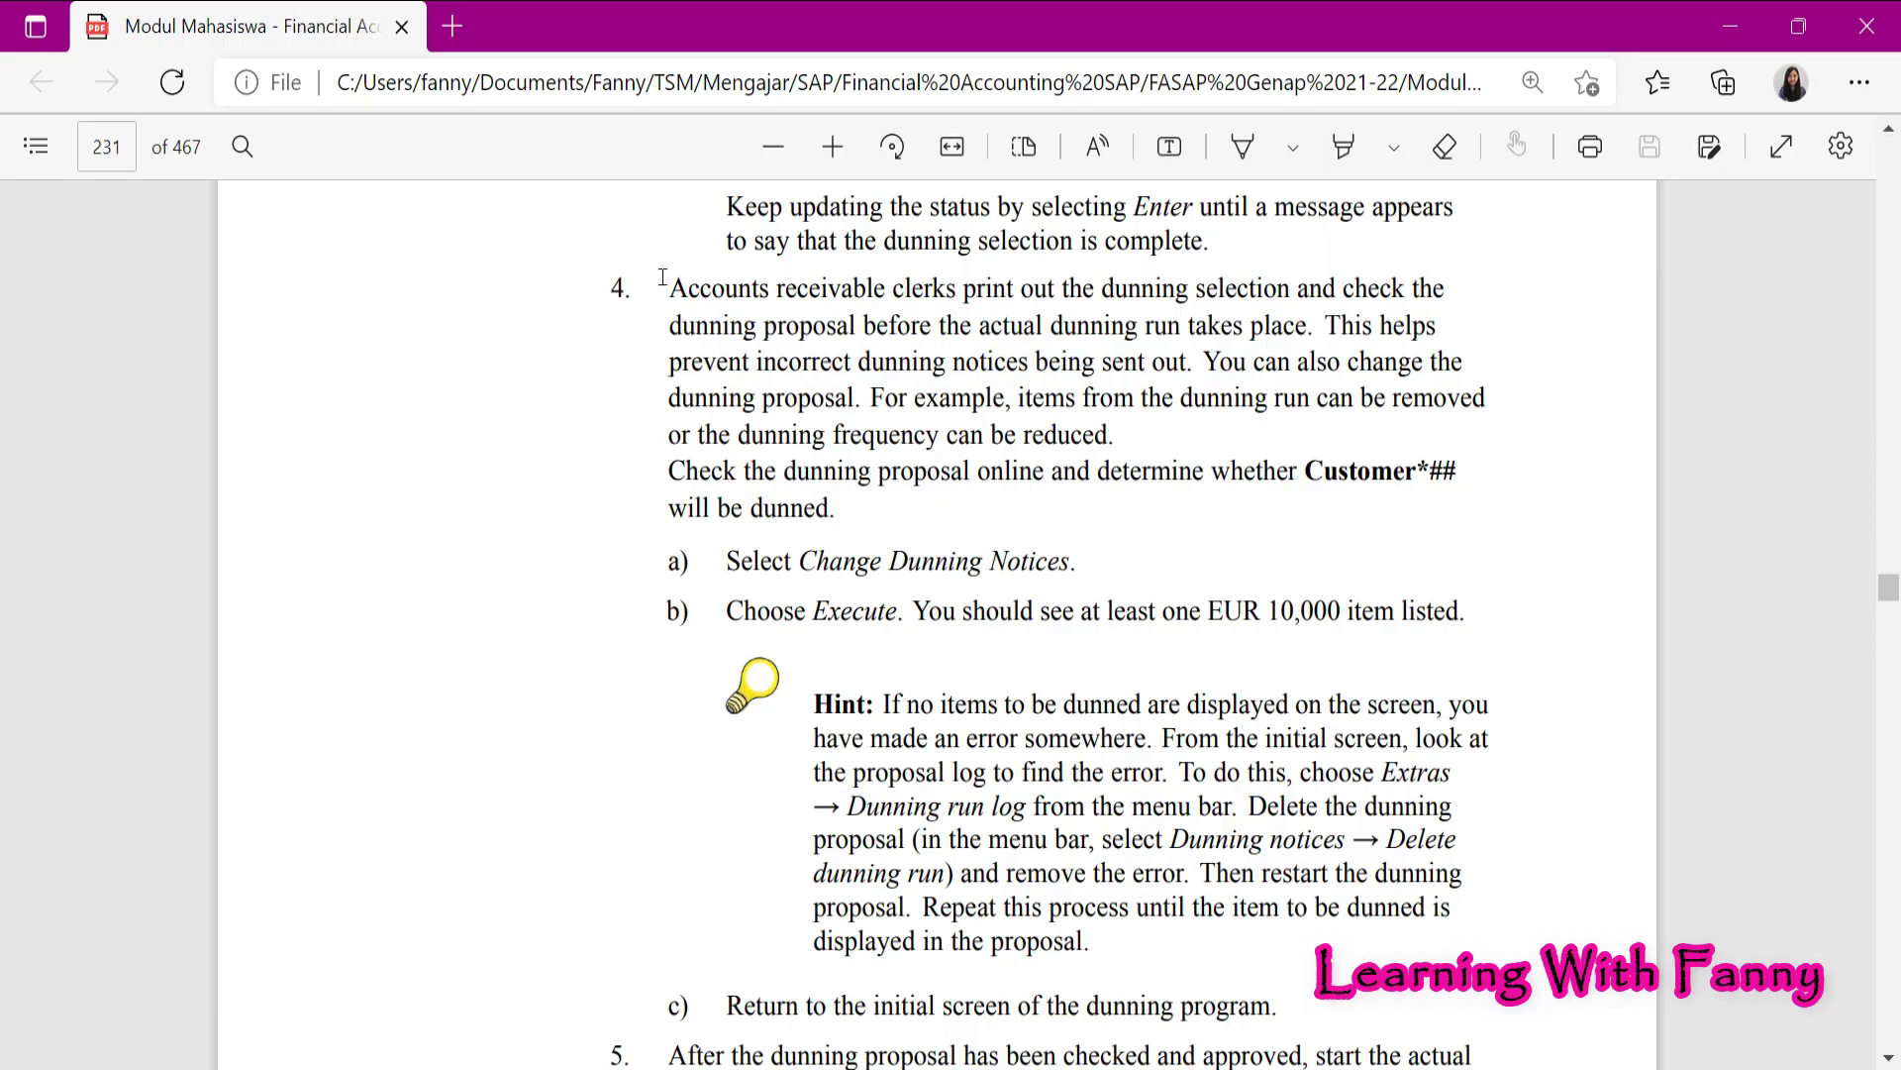
Read task 4 in the exercise PDF and check the dunning proposal list in SAP, returning to the initial Dunning screen
drag(669, 288, 1324, 338)
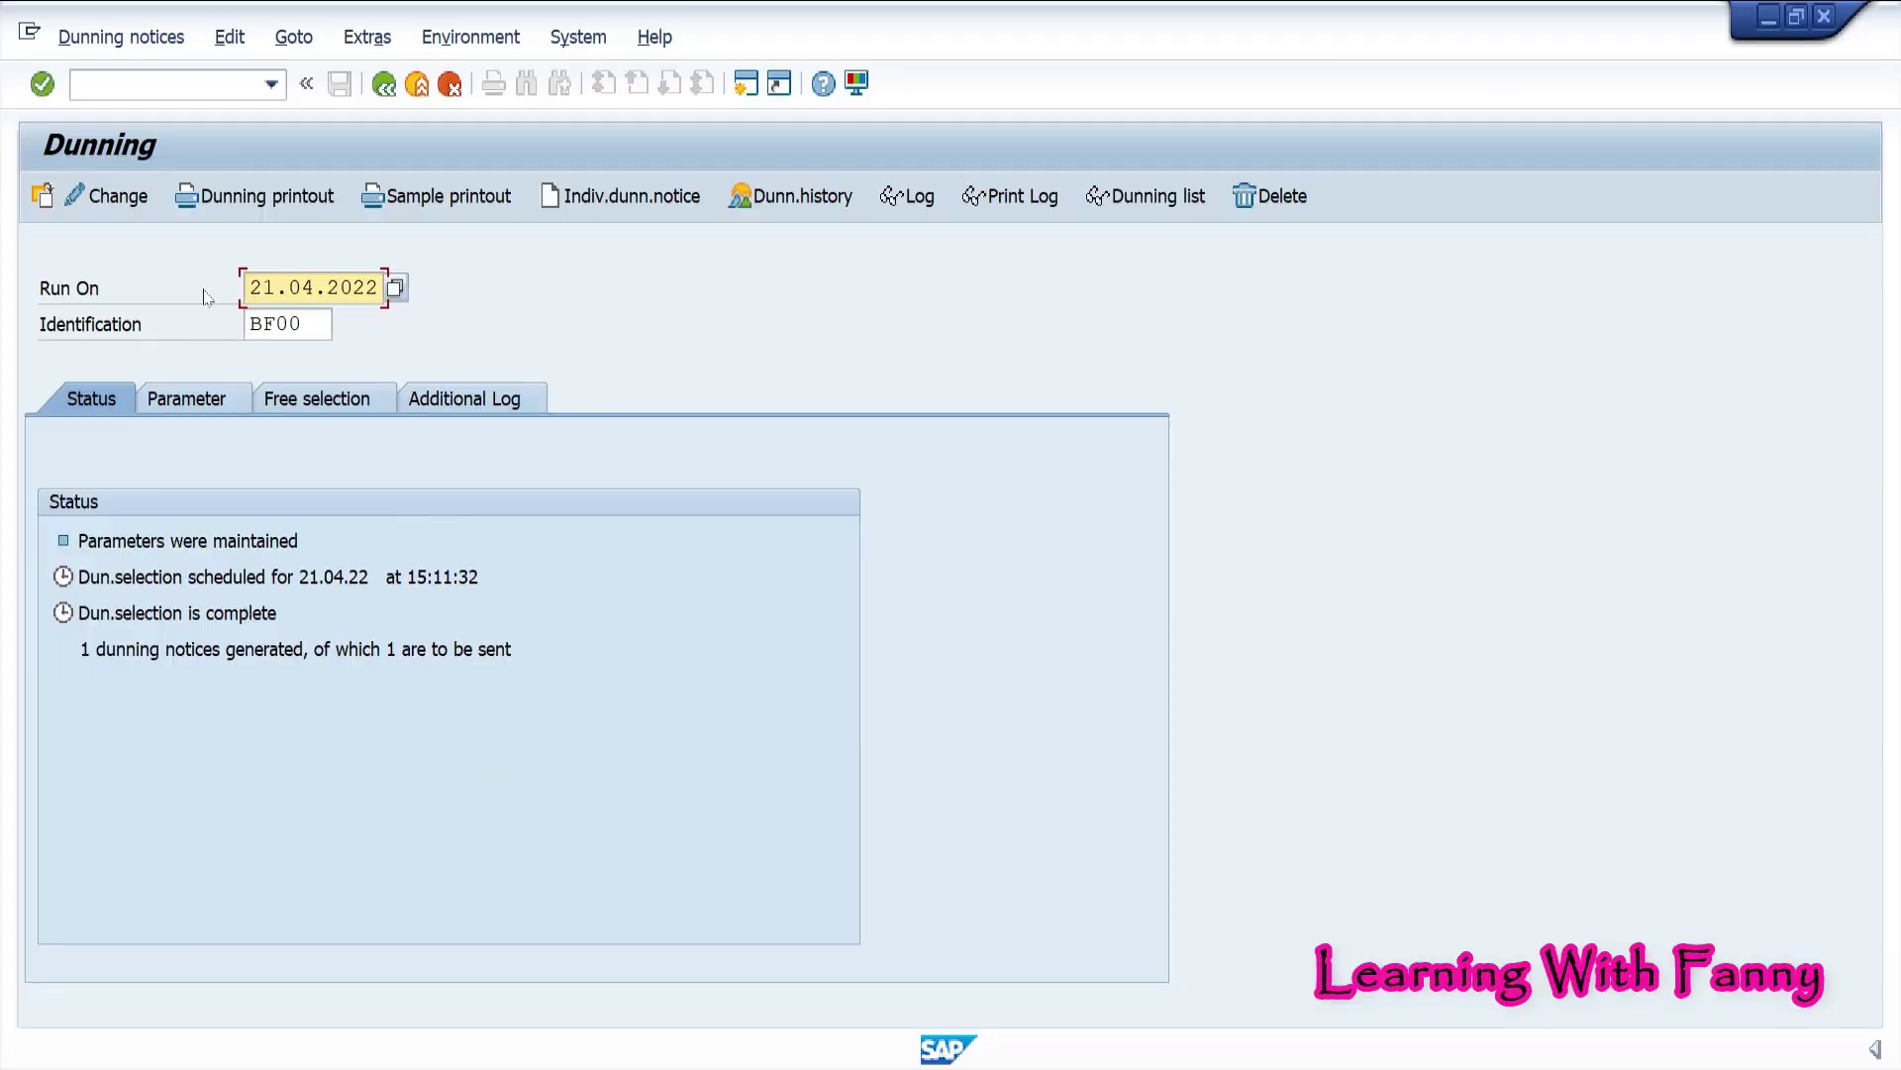
click(139, 201)
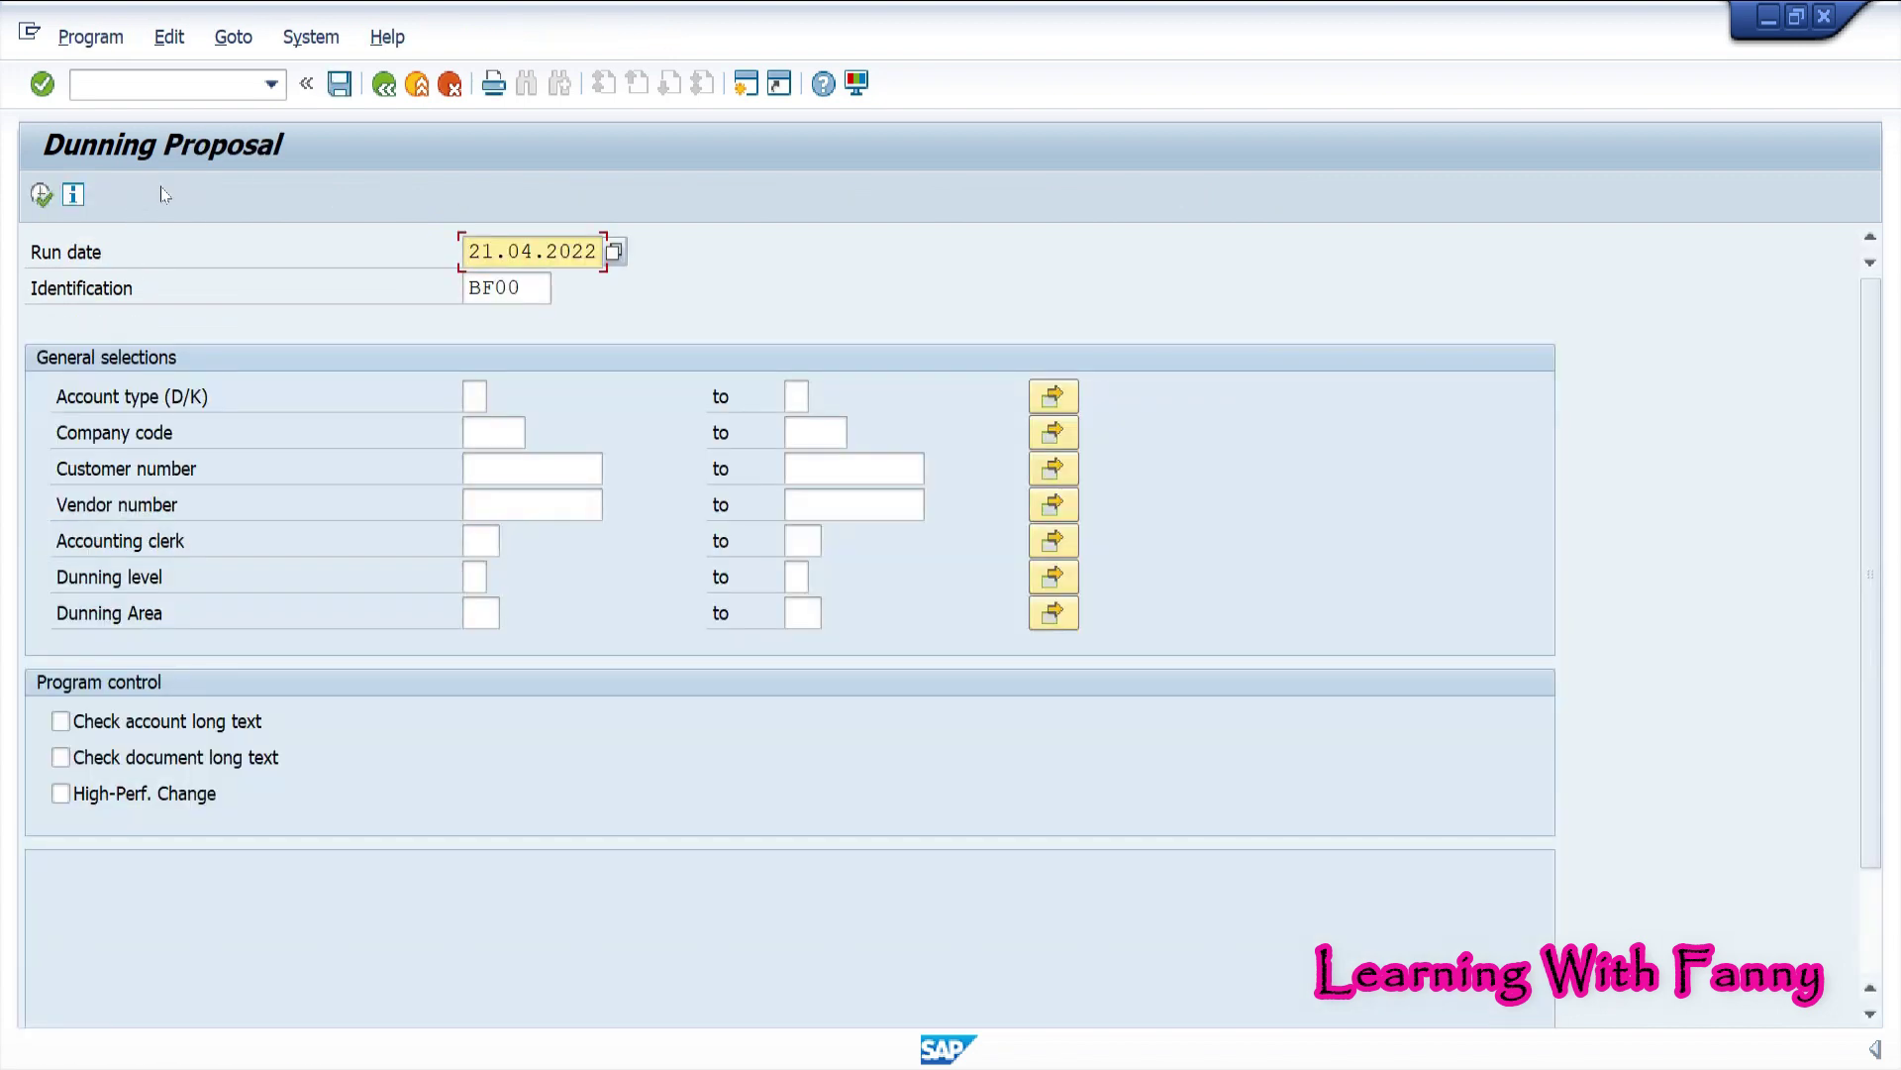
click(40, 194)
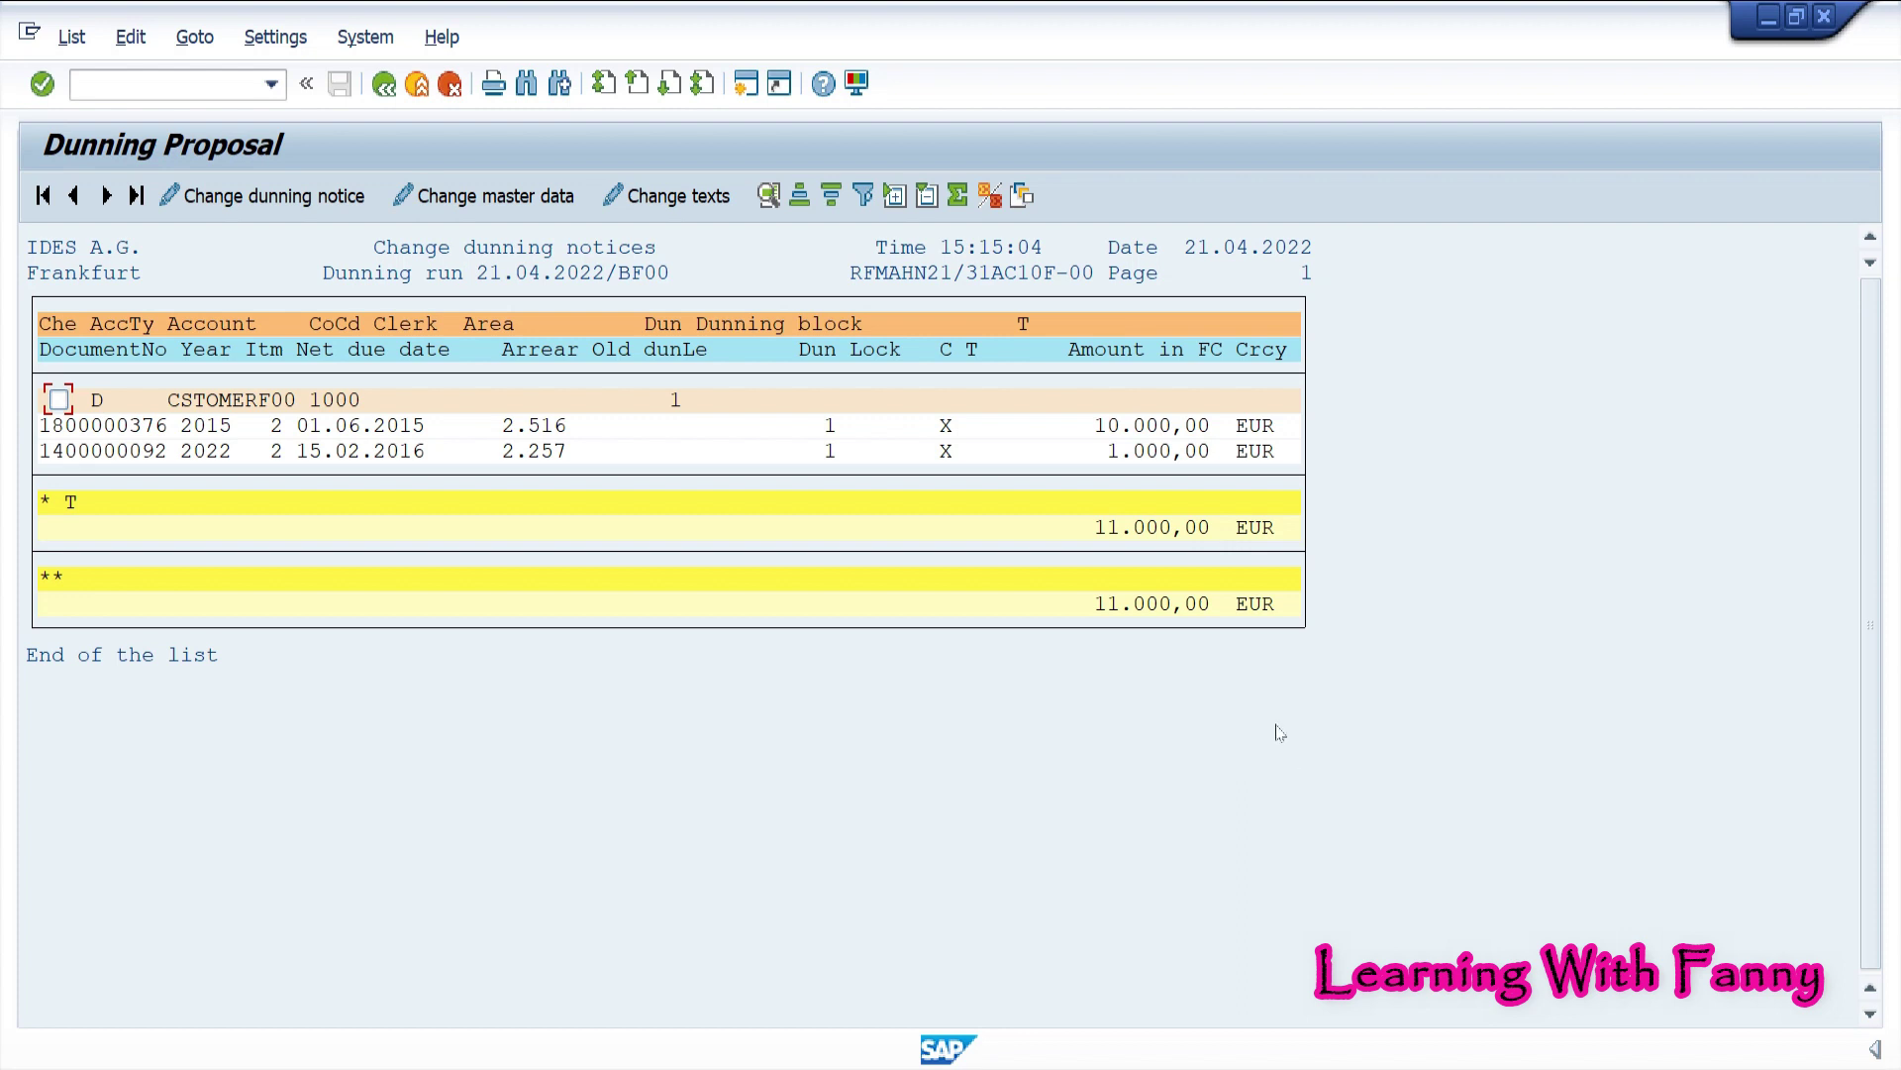
click(383, 87)
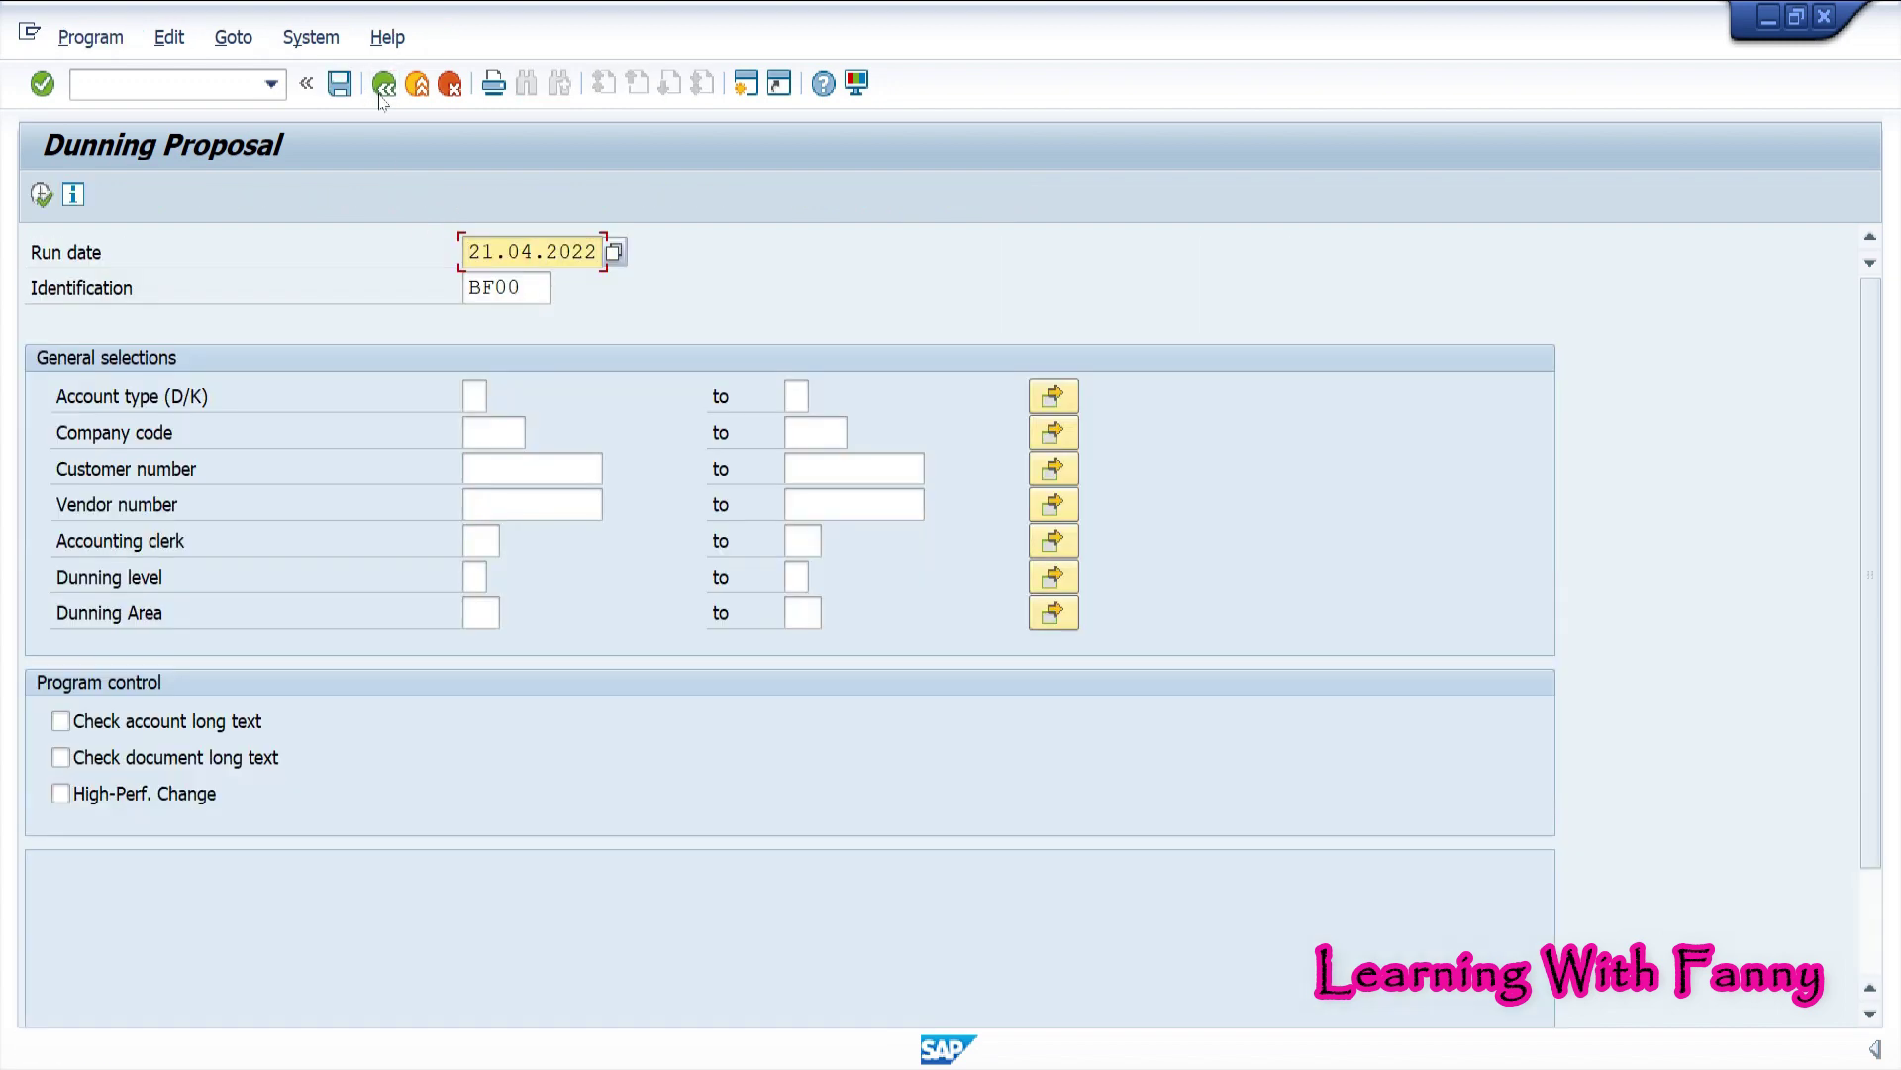
click(381, 97)
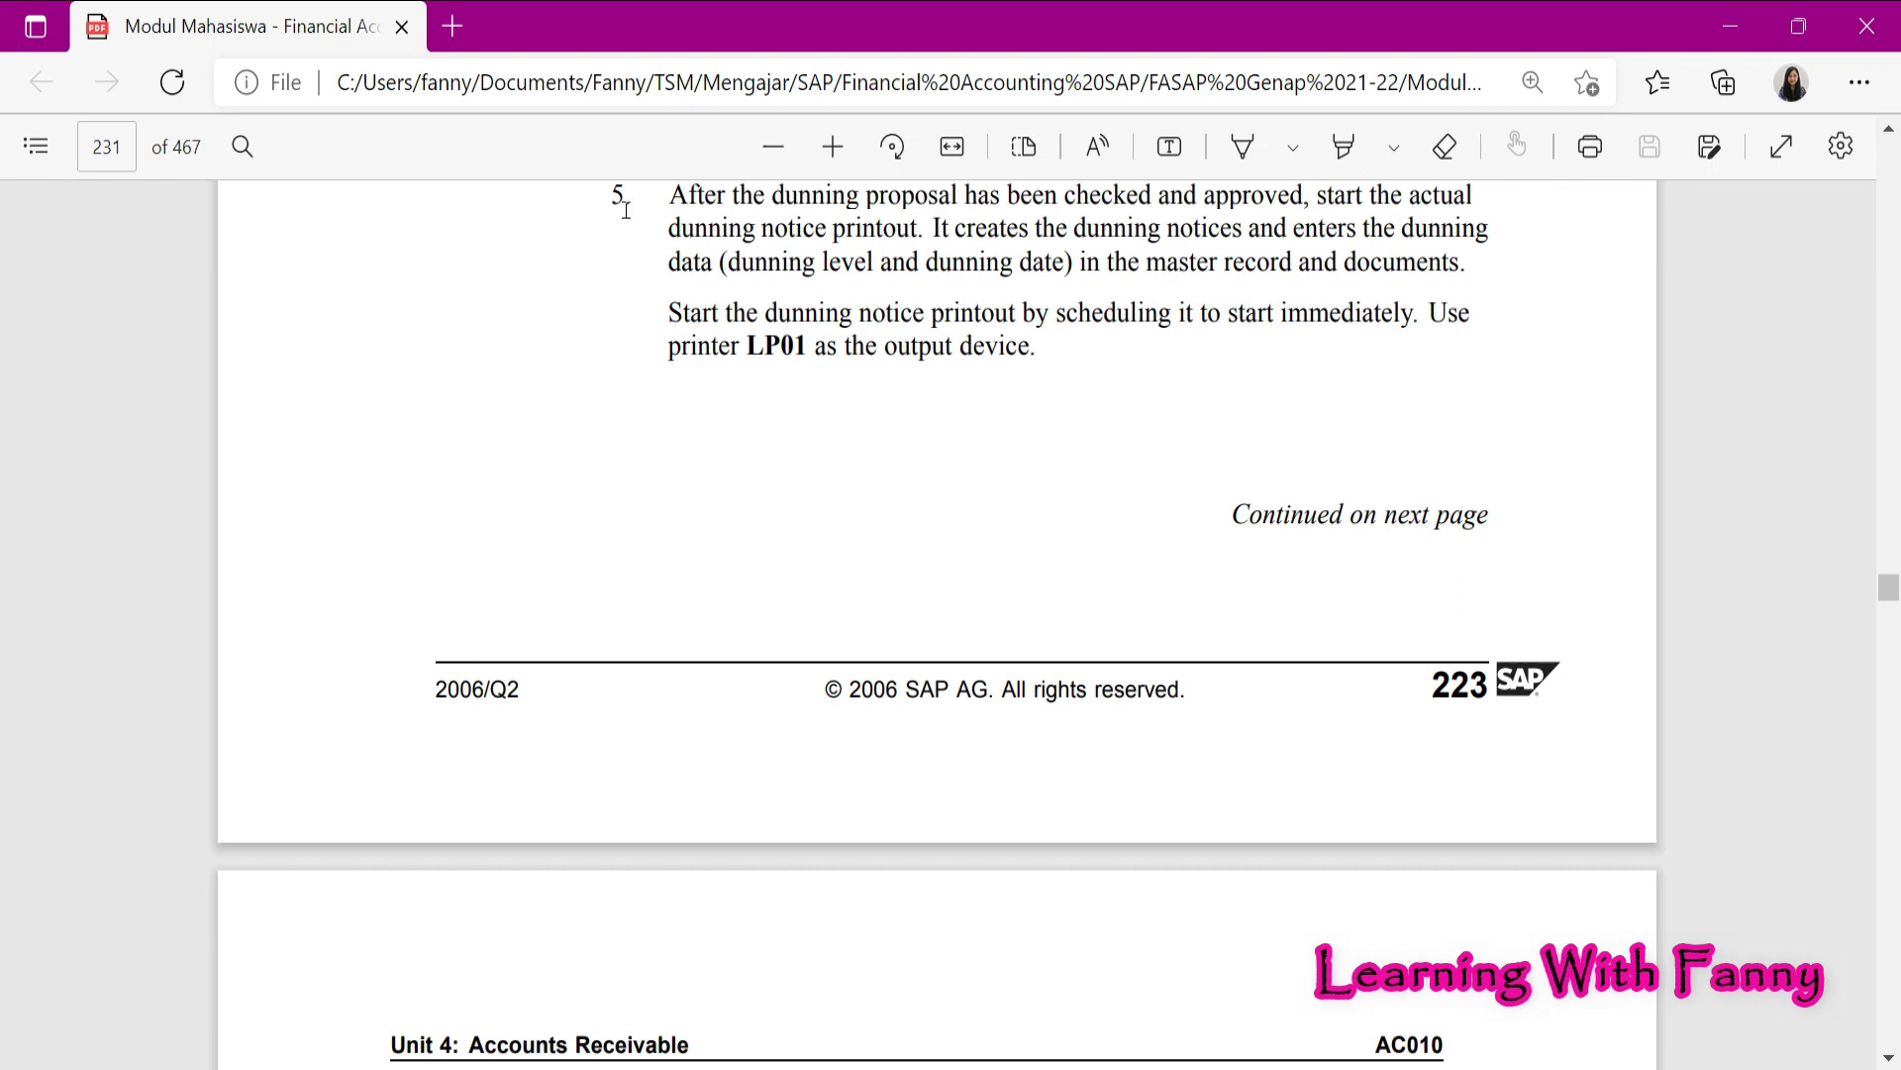
Read task 5 in the exercise PDF and schedule the dunning notice printout in SAP to start immediately on output device LP01
drag(655, 198, 926, 234)
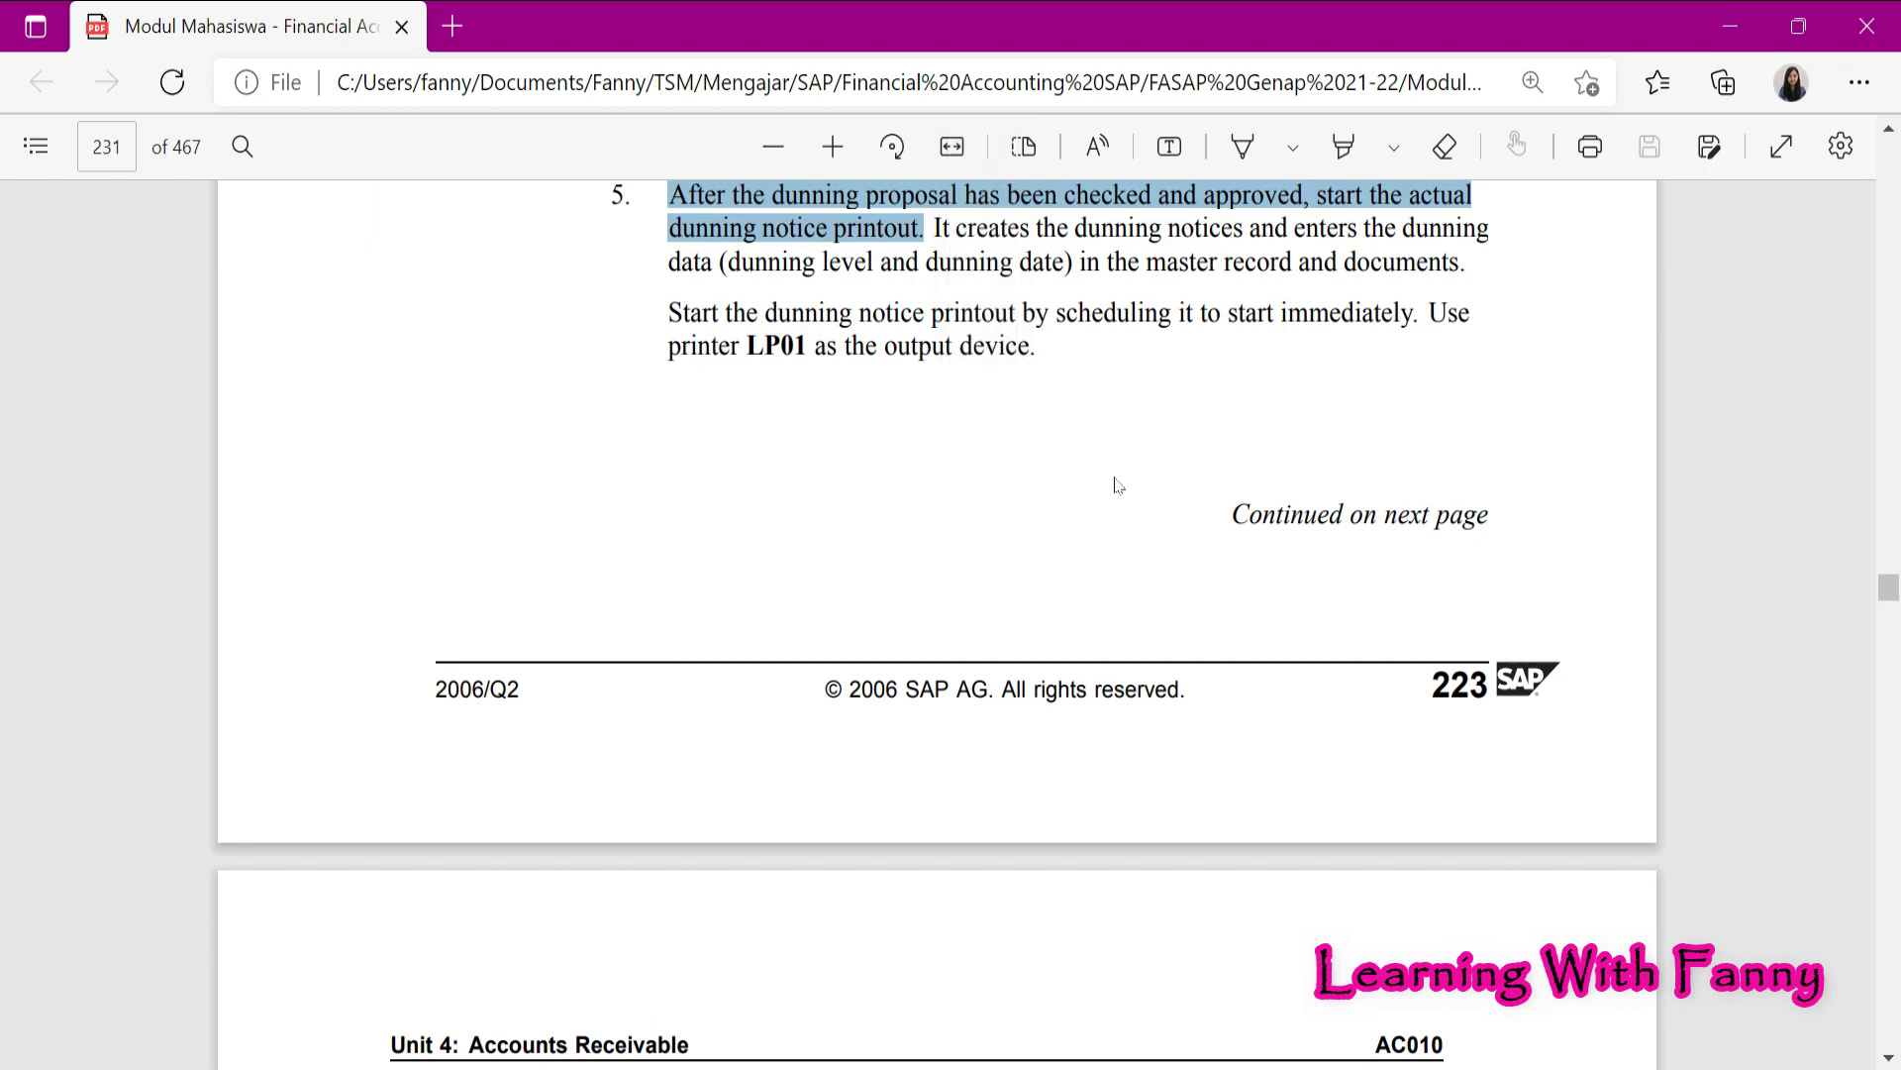
click(1731, 27)
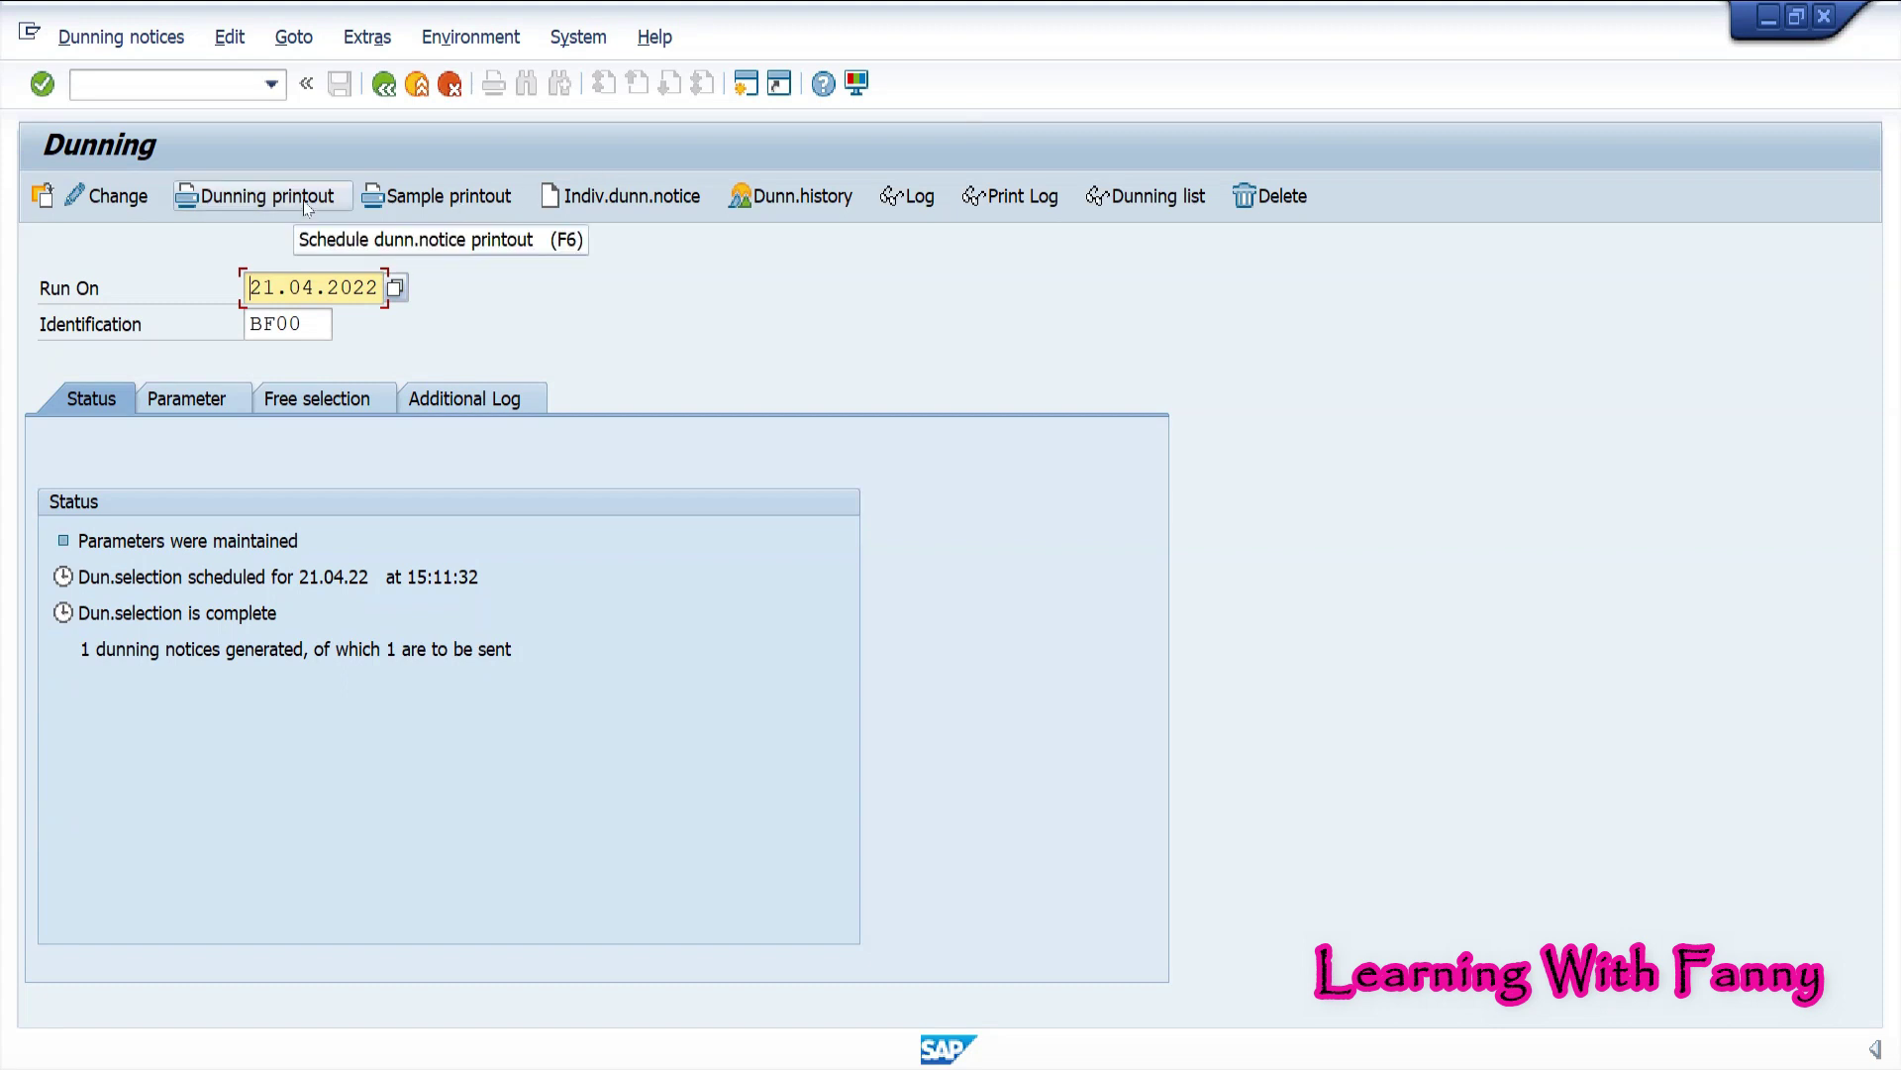
click(270, 202)
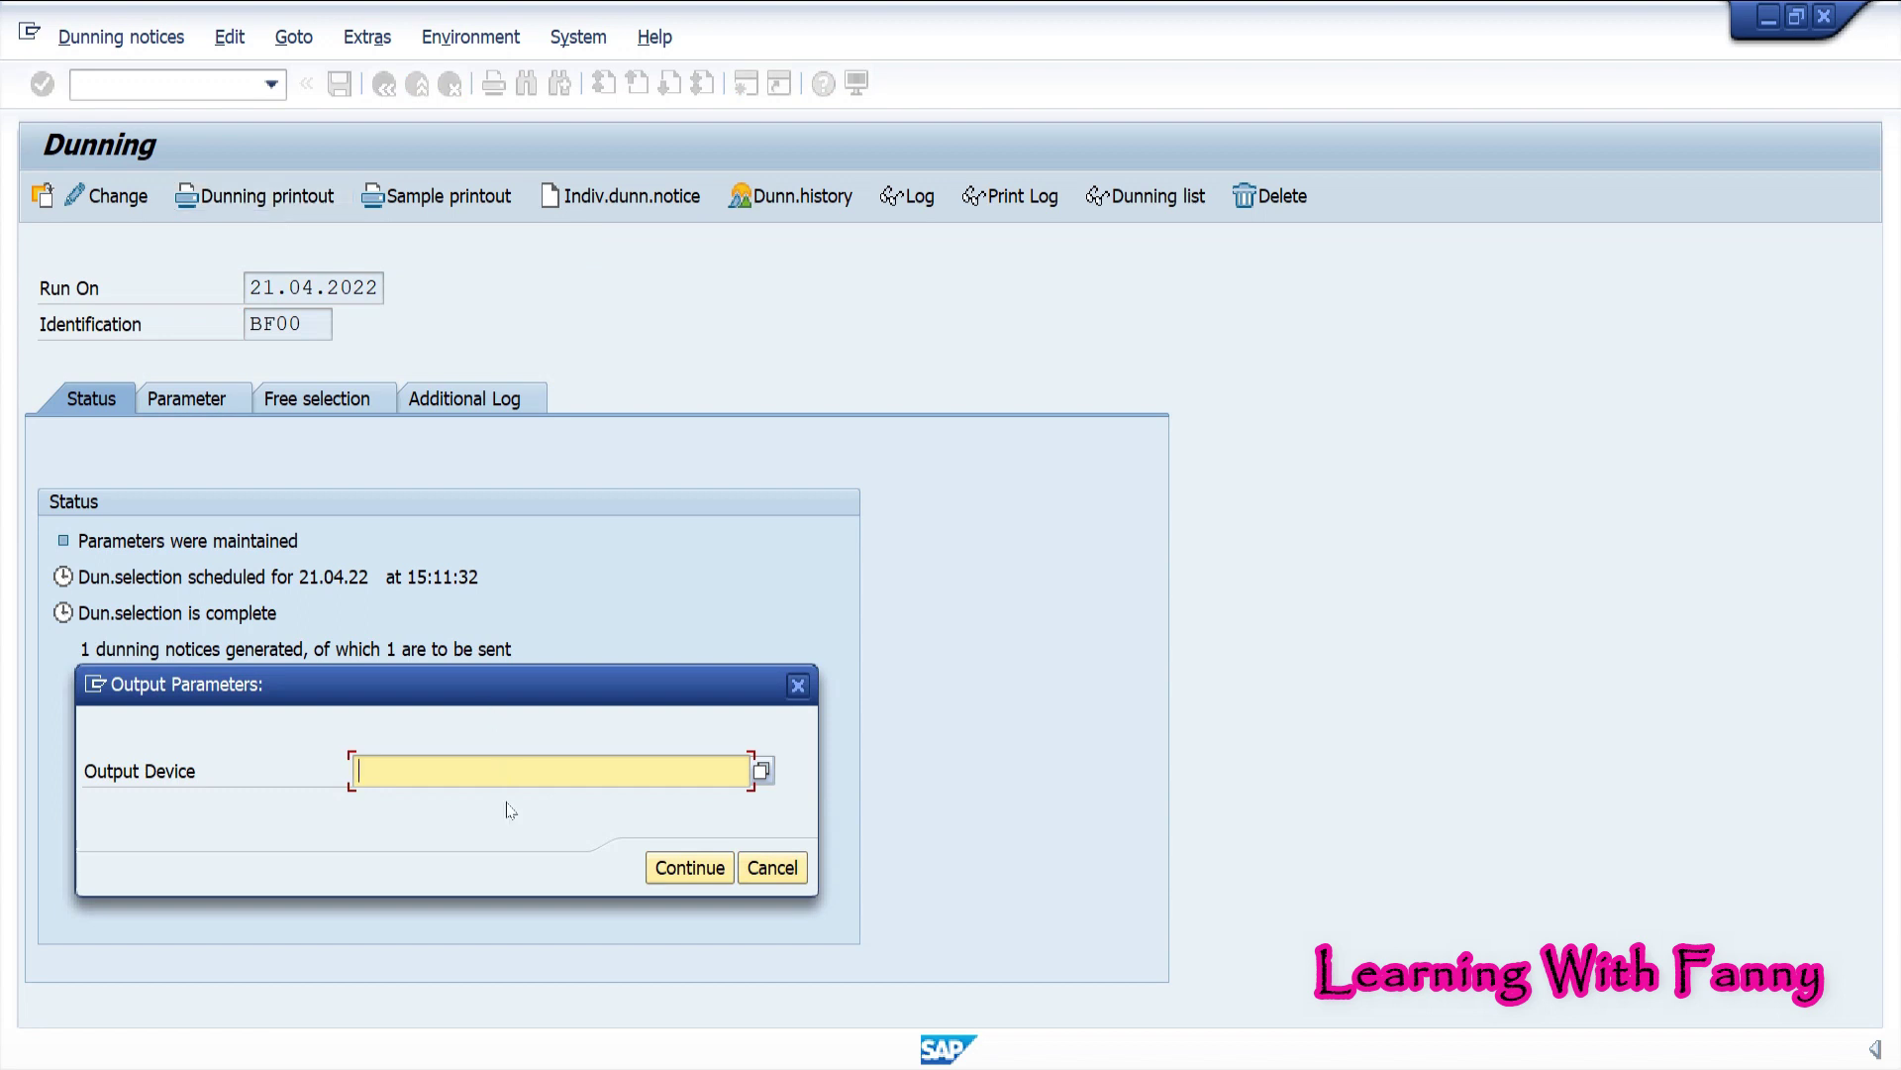
text(LP01)
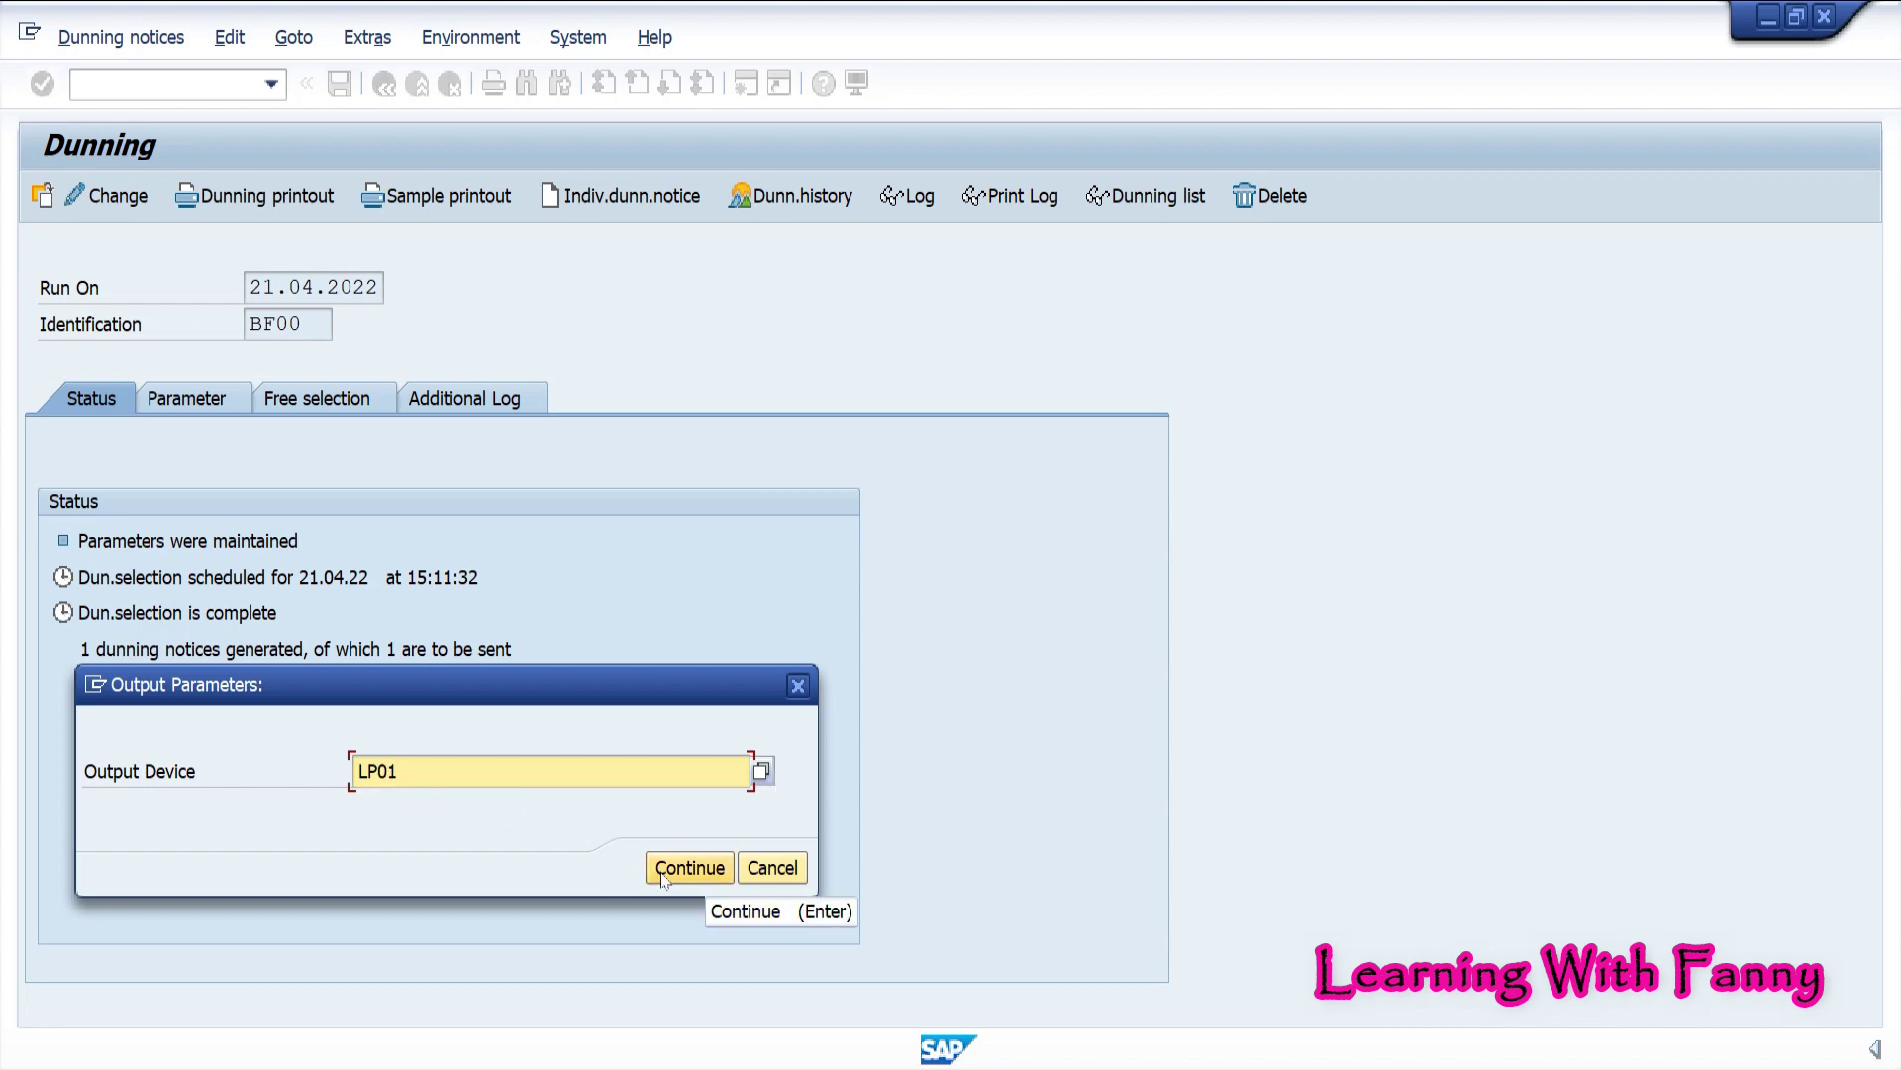
click(690, 868)
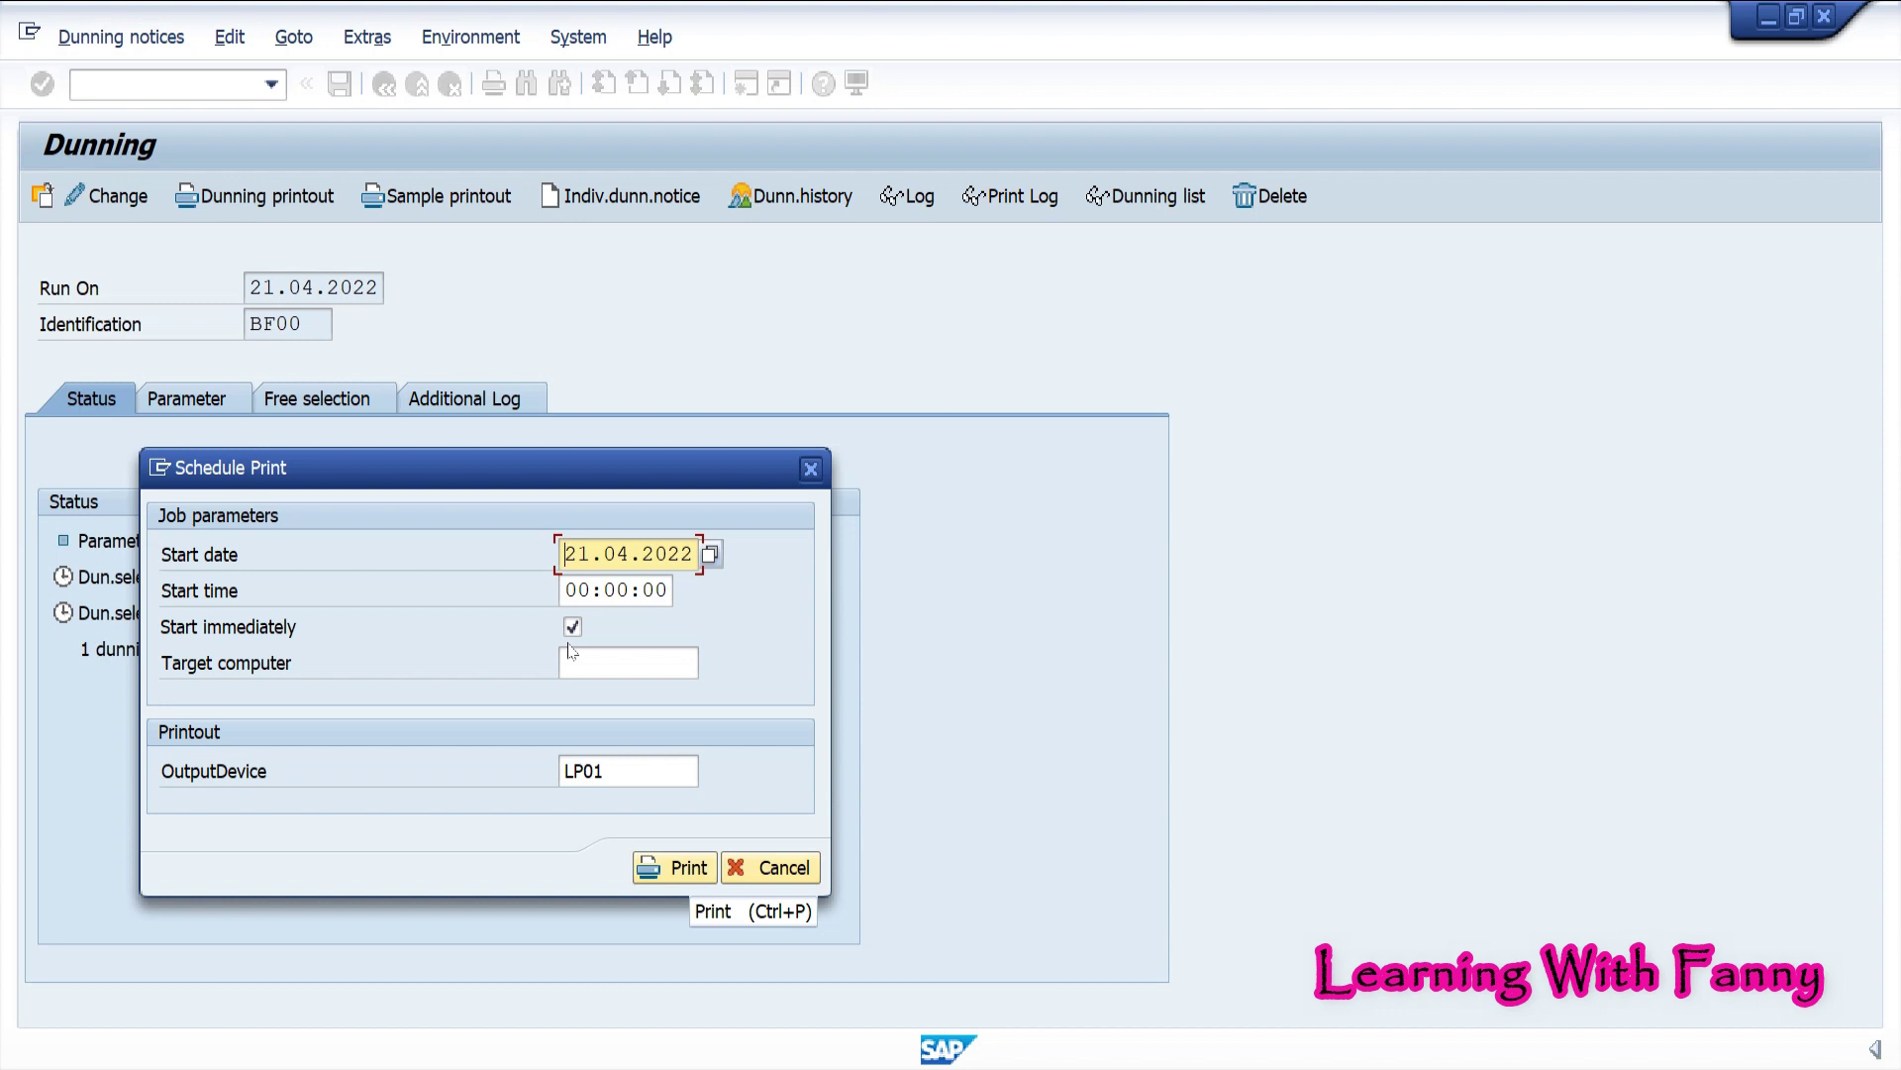
click(572, 650)
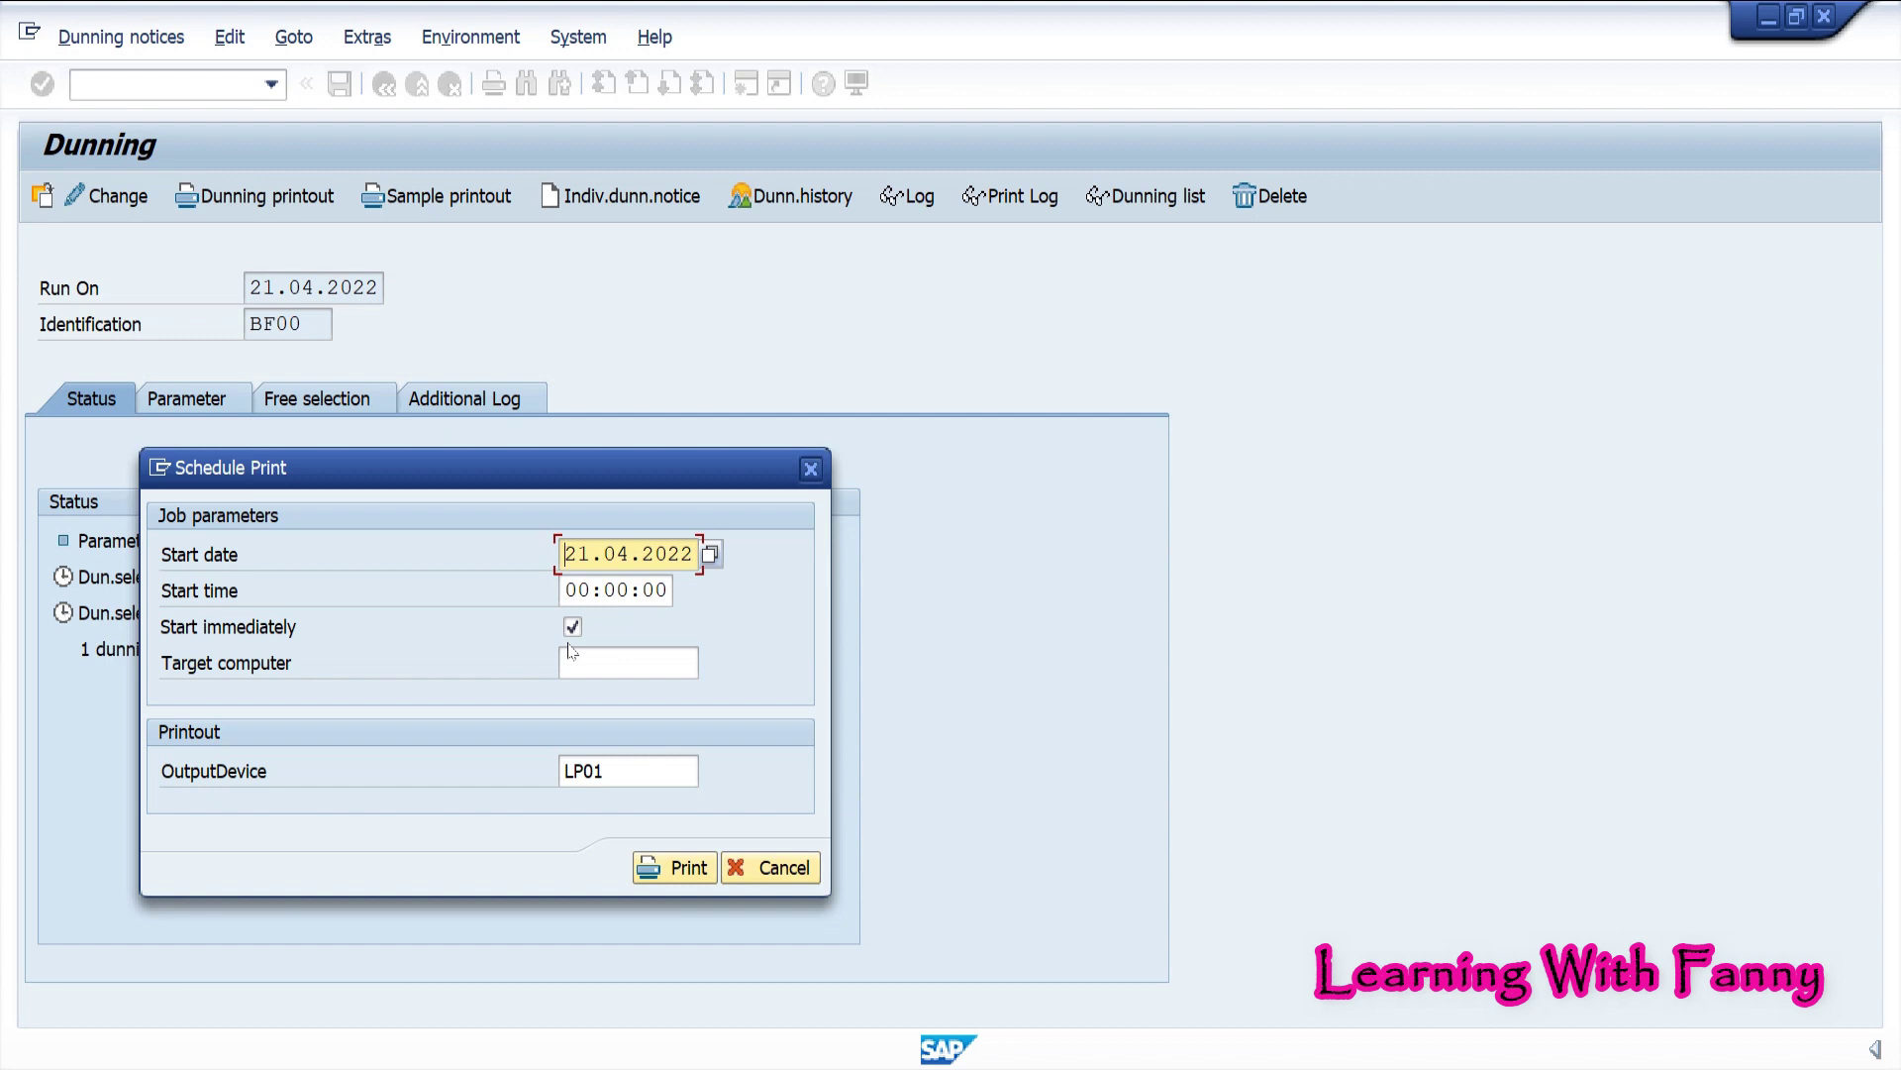
click(670, 876)
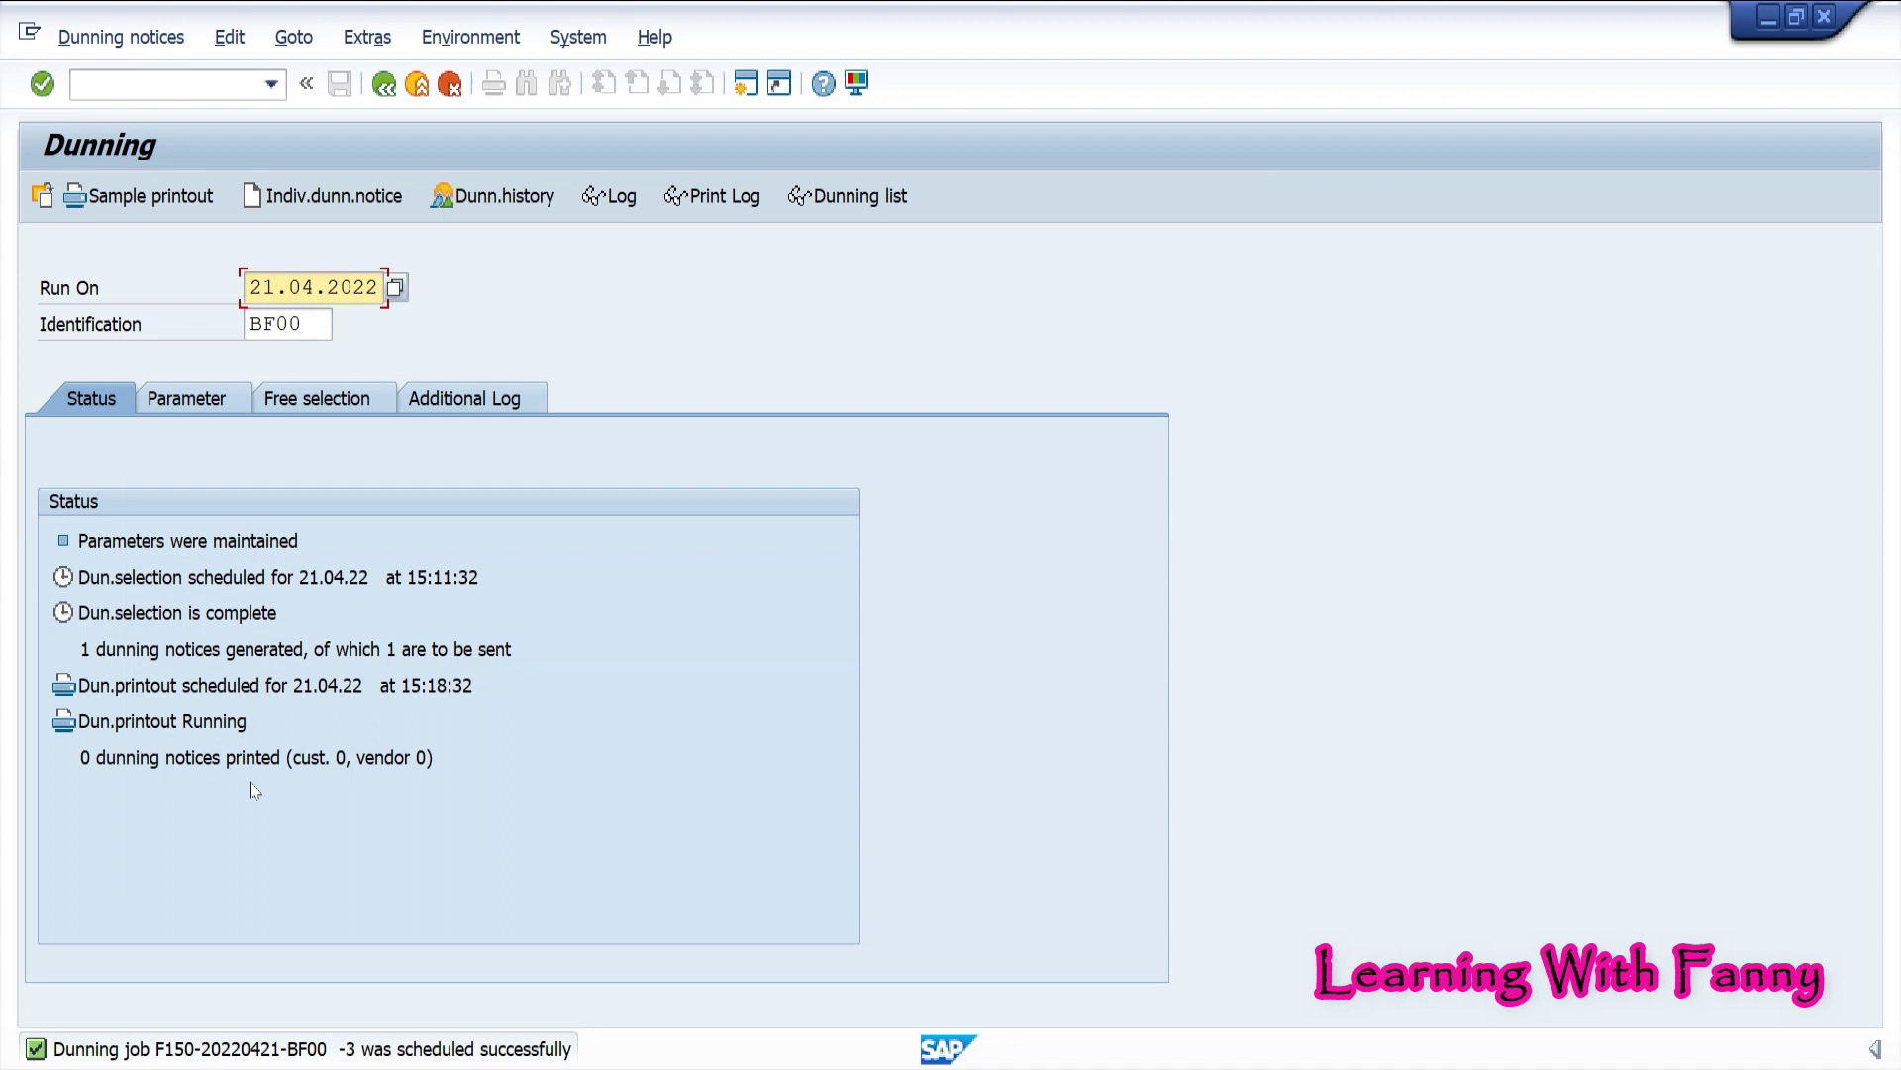
Refresh the dunning run status, open Output Control, and list the spool requests created on 21.04.2022 in client 922
key(Return)
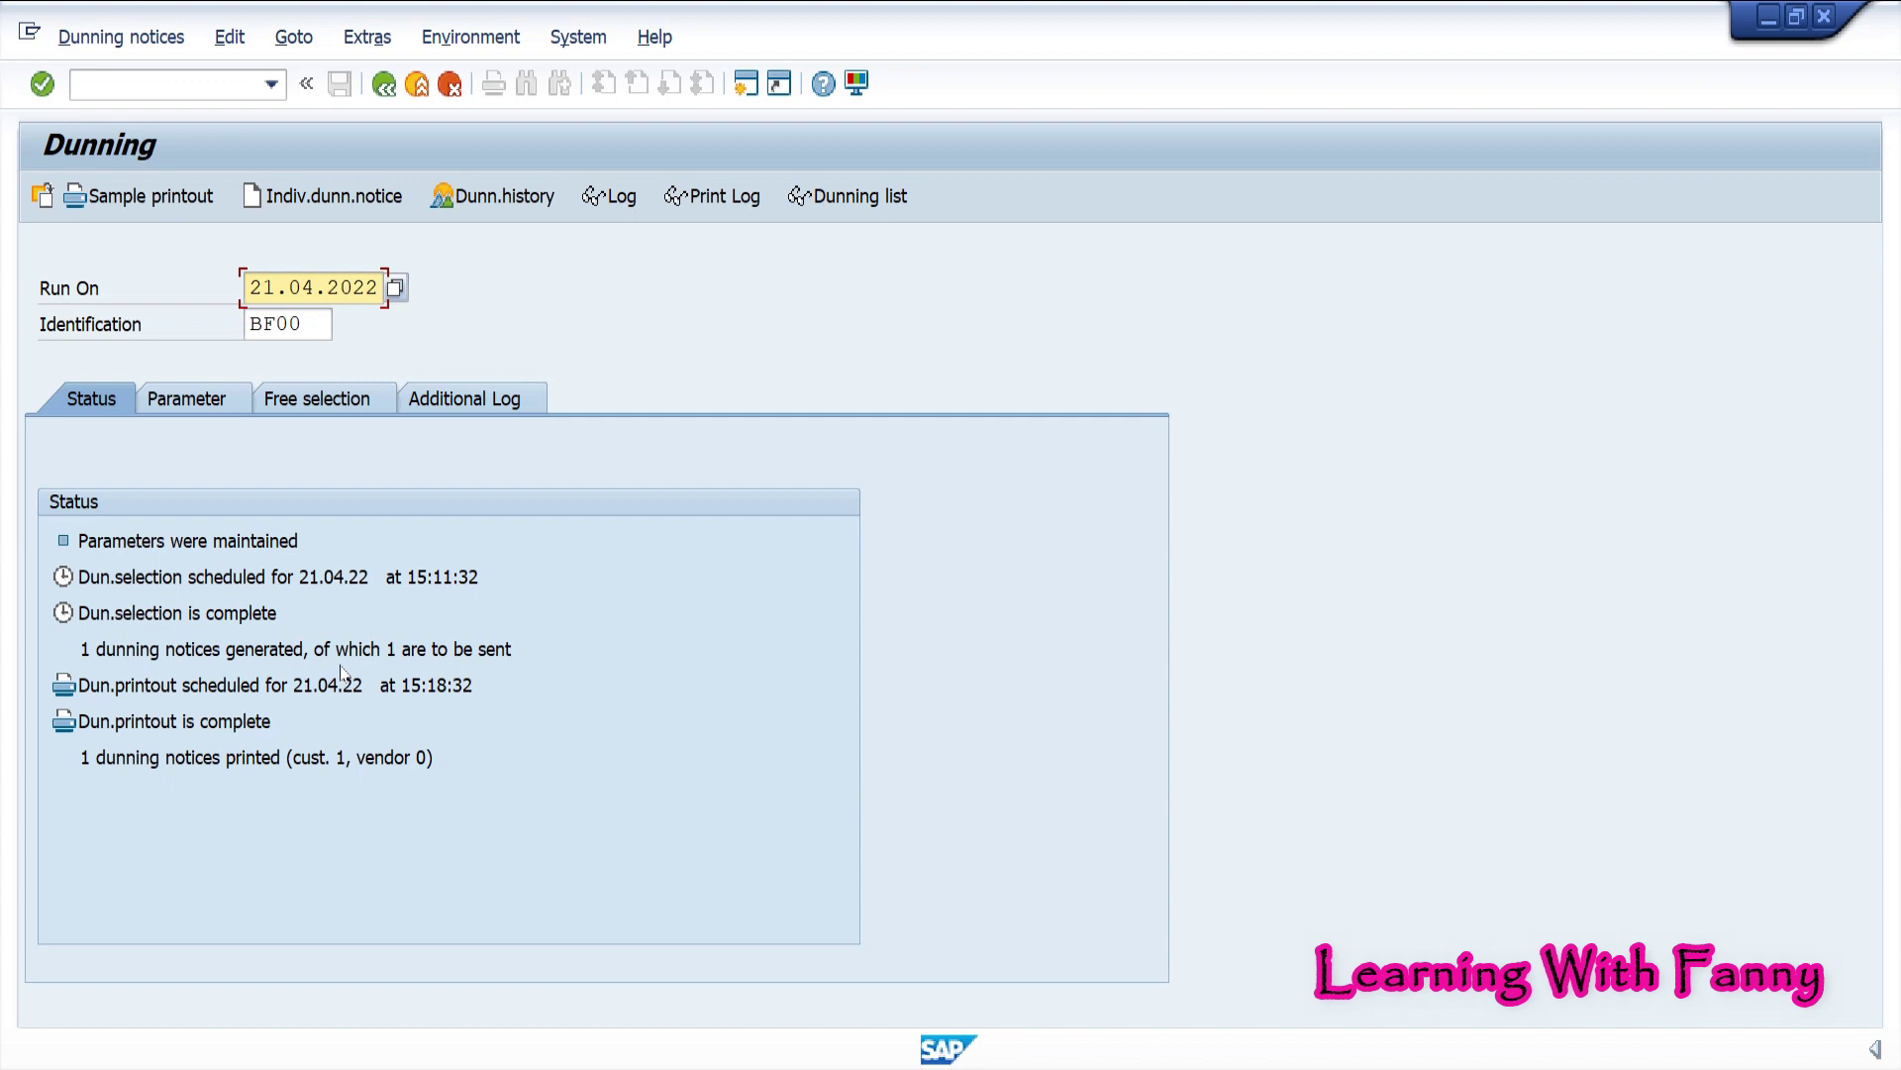
click(584, 47)
mouse_move(613, 185)
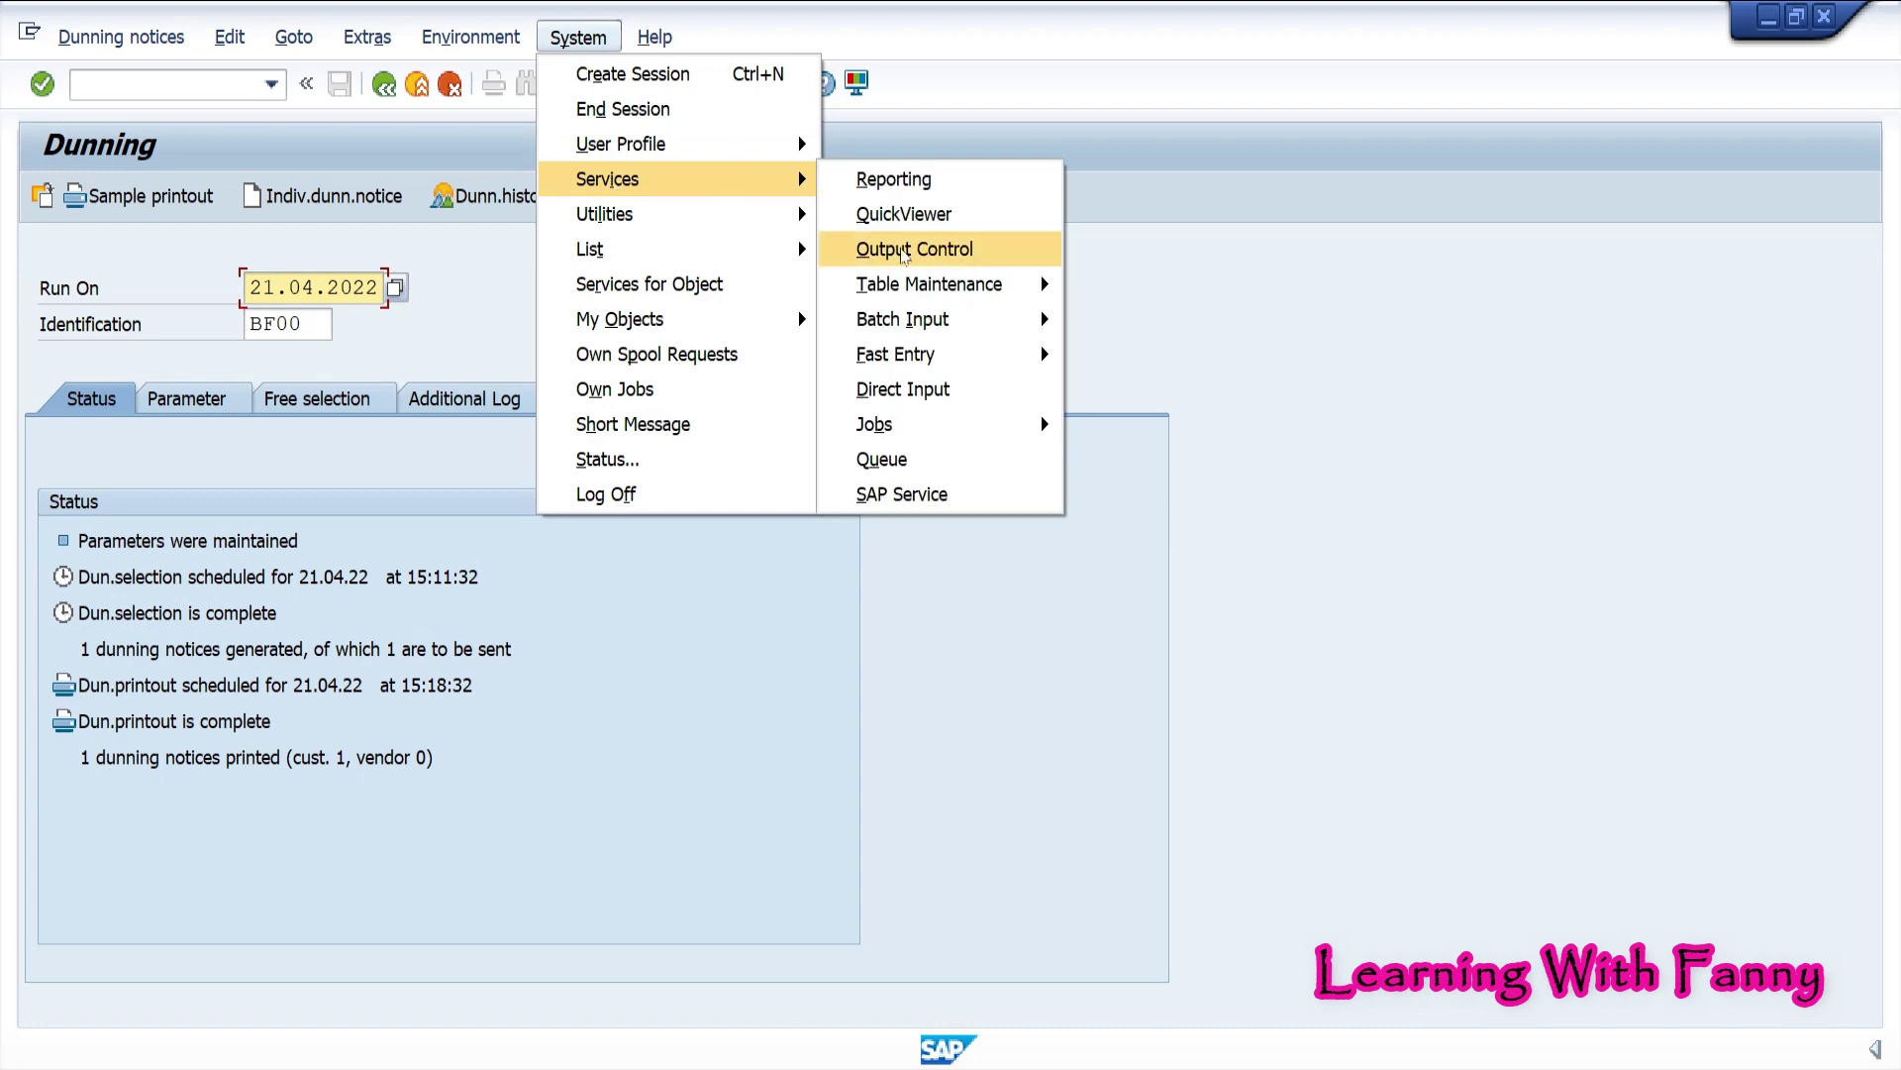
click(903, 252)
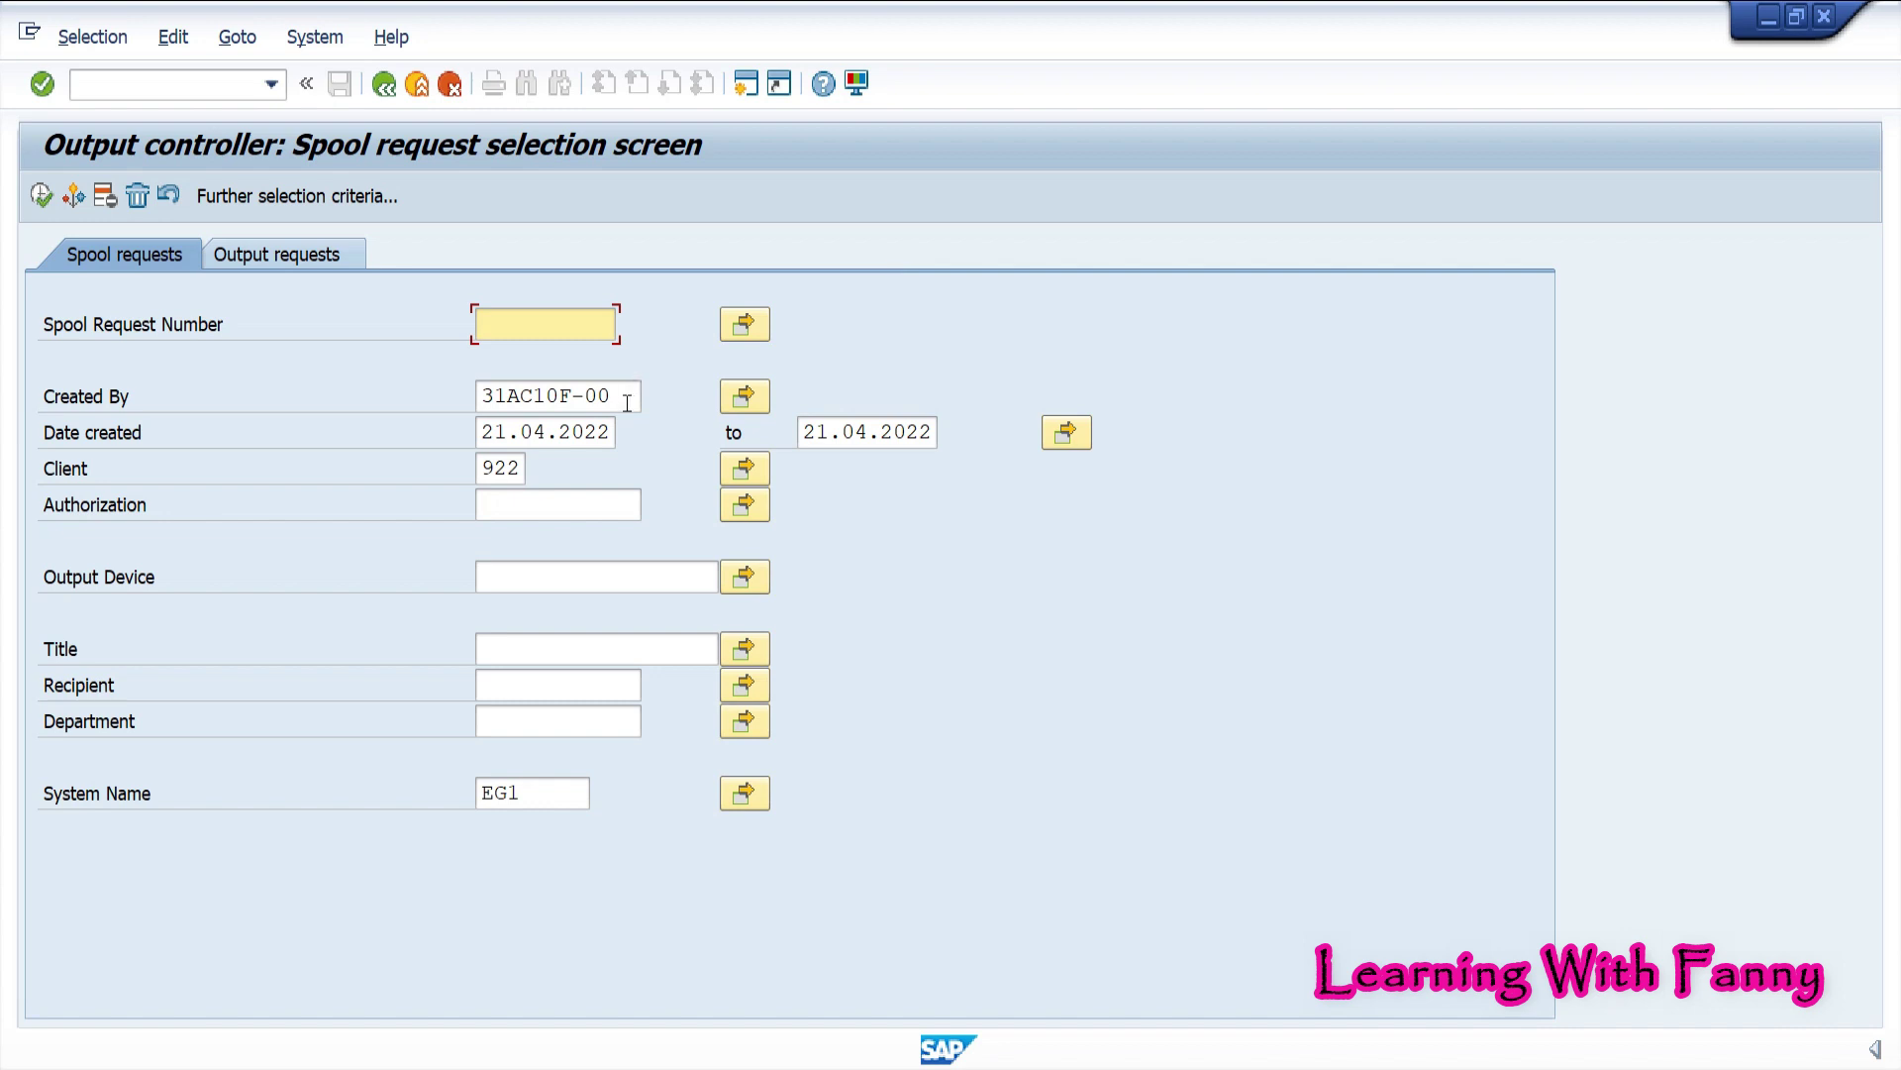
drag(627, 403, 416, 403)
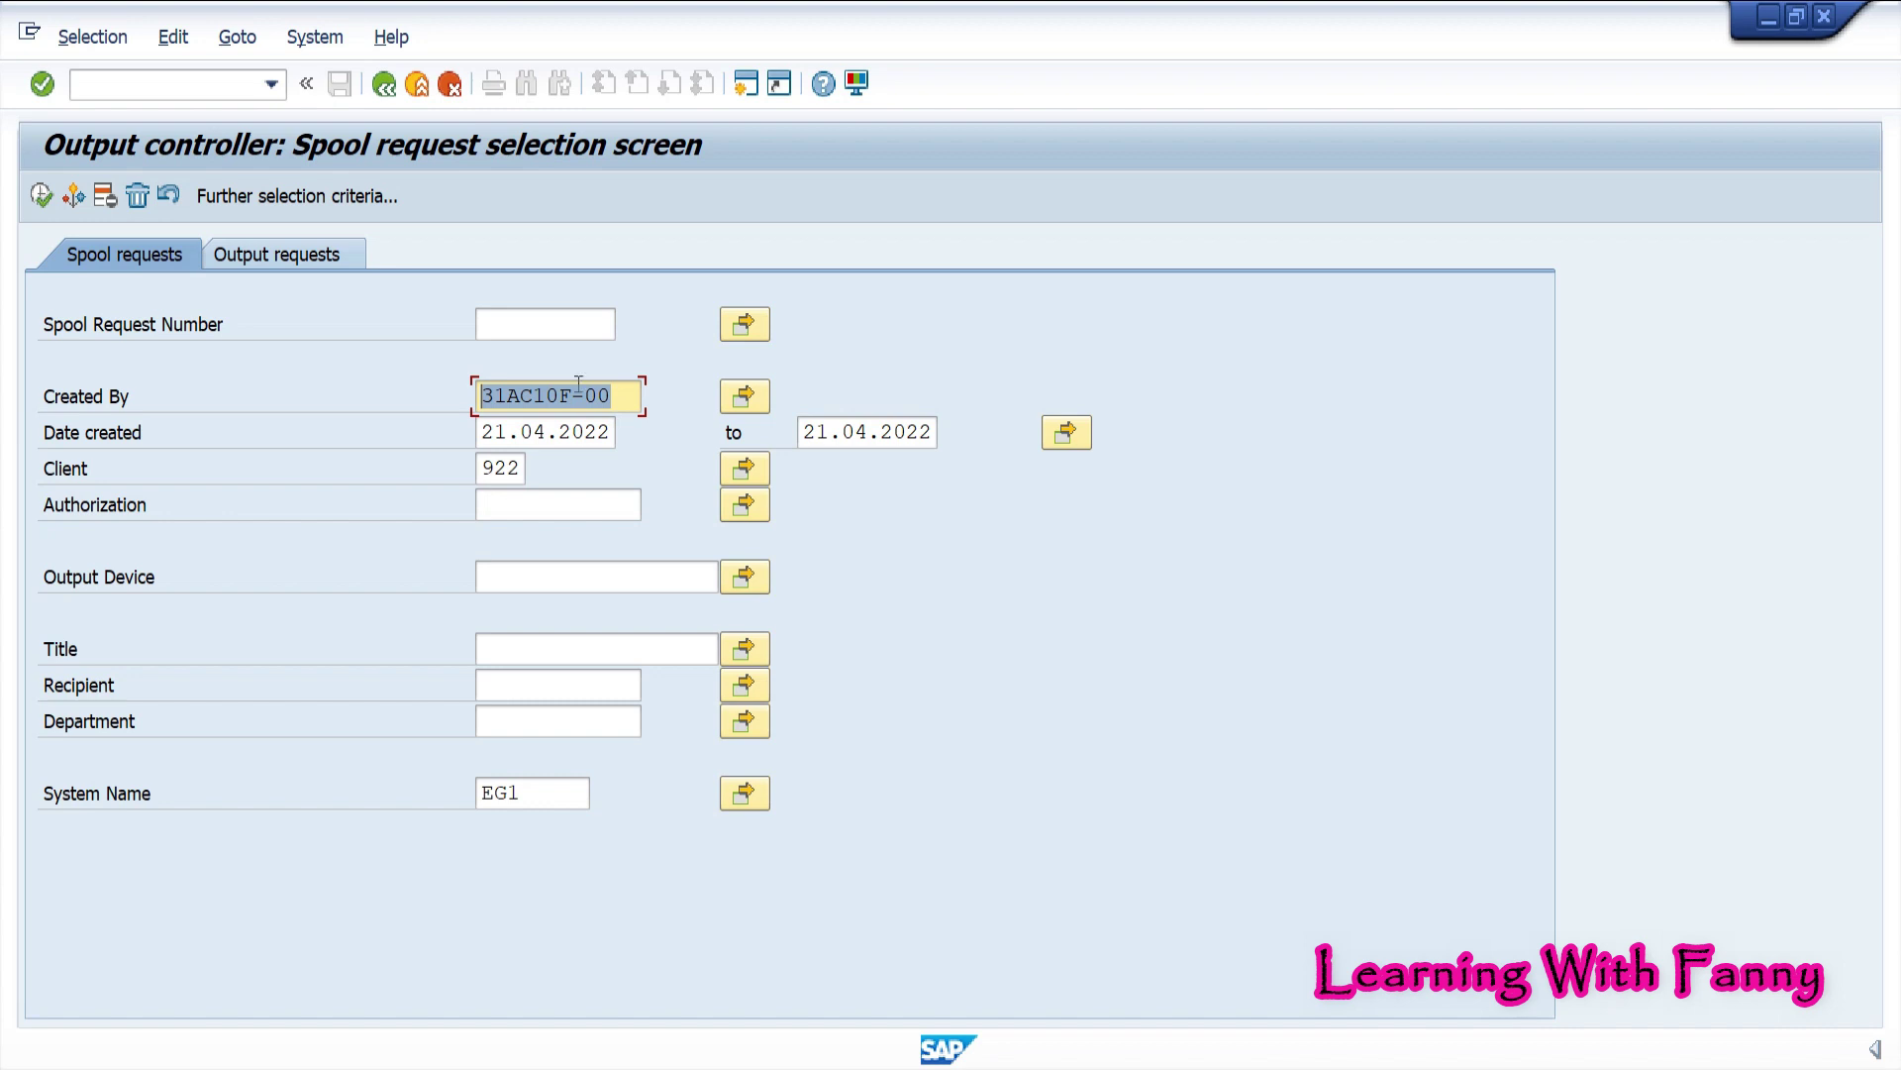
key(F8)
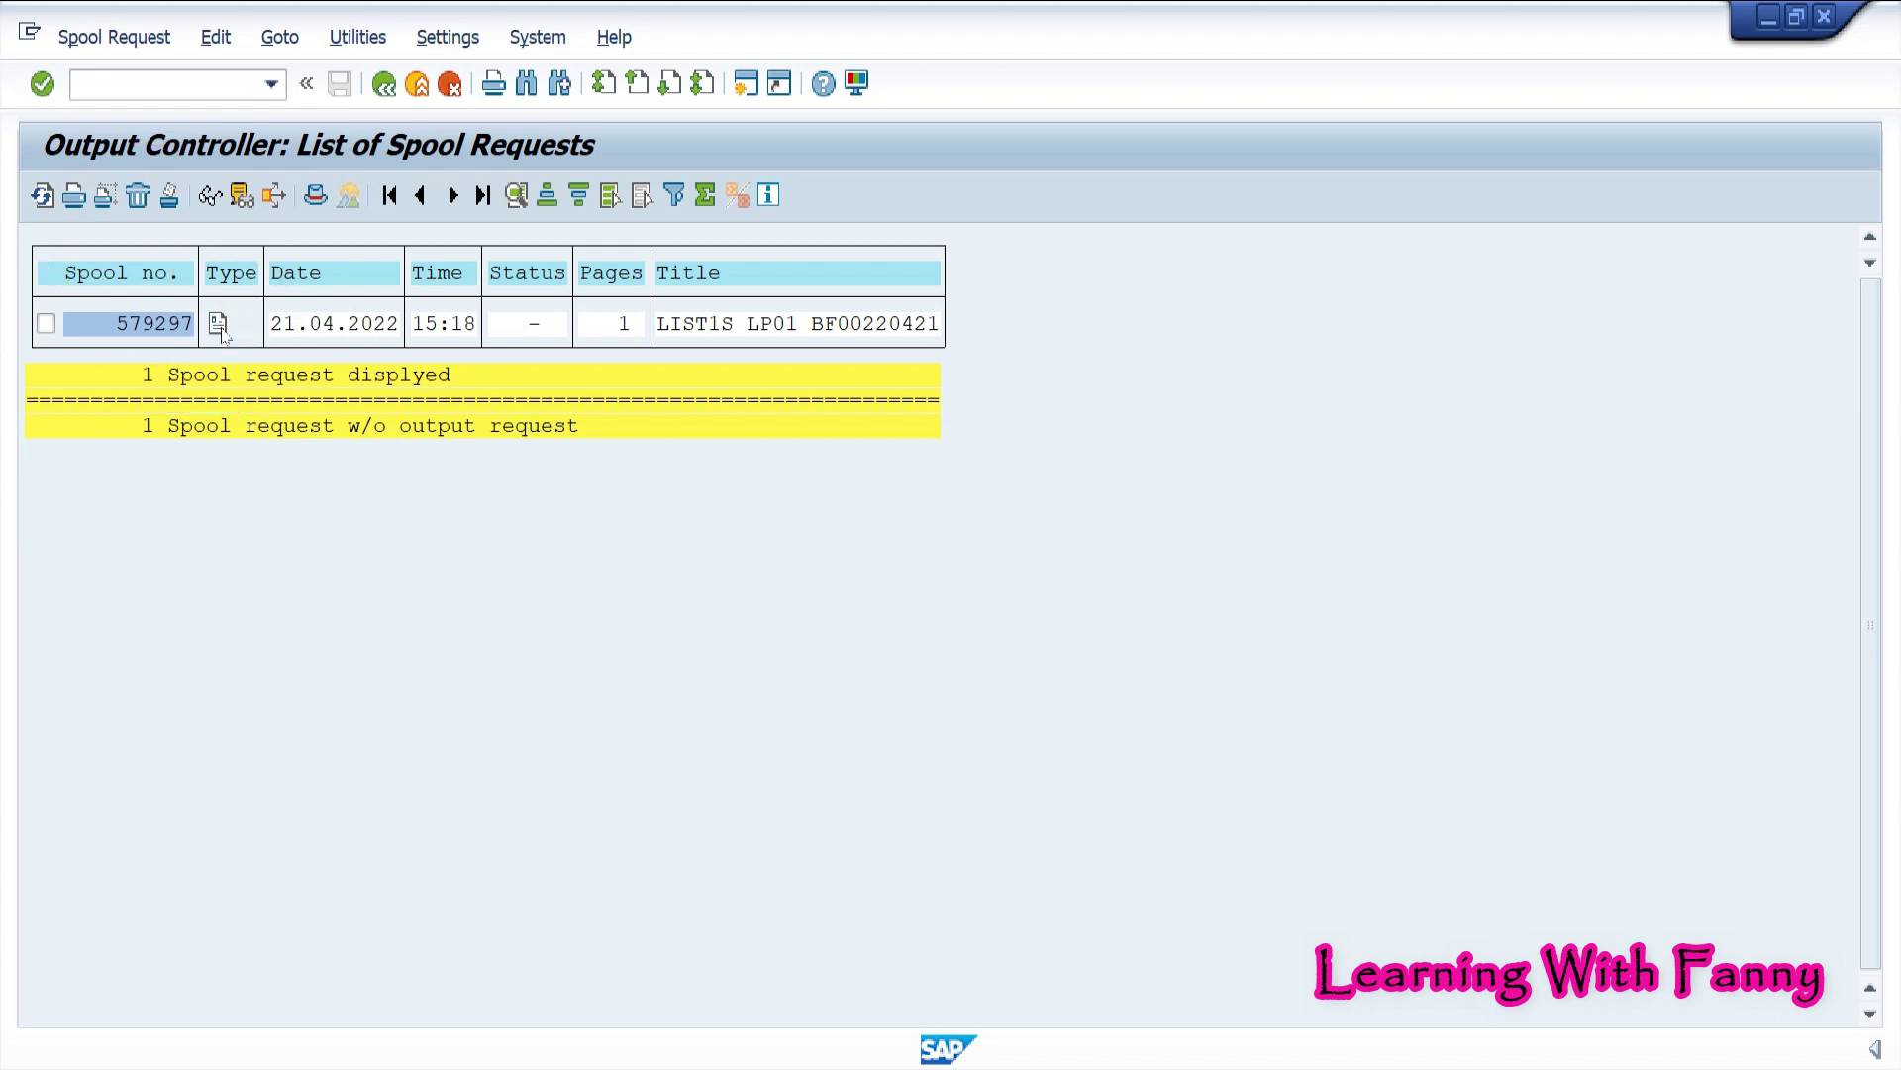
Display the dunning letter in spool request LIST1S LP01 BF00220421, read it through, and return to SAP Easy Access
click(219, 324)
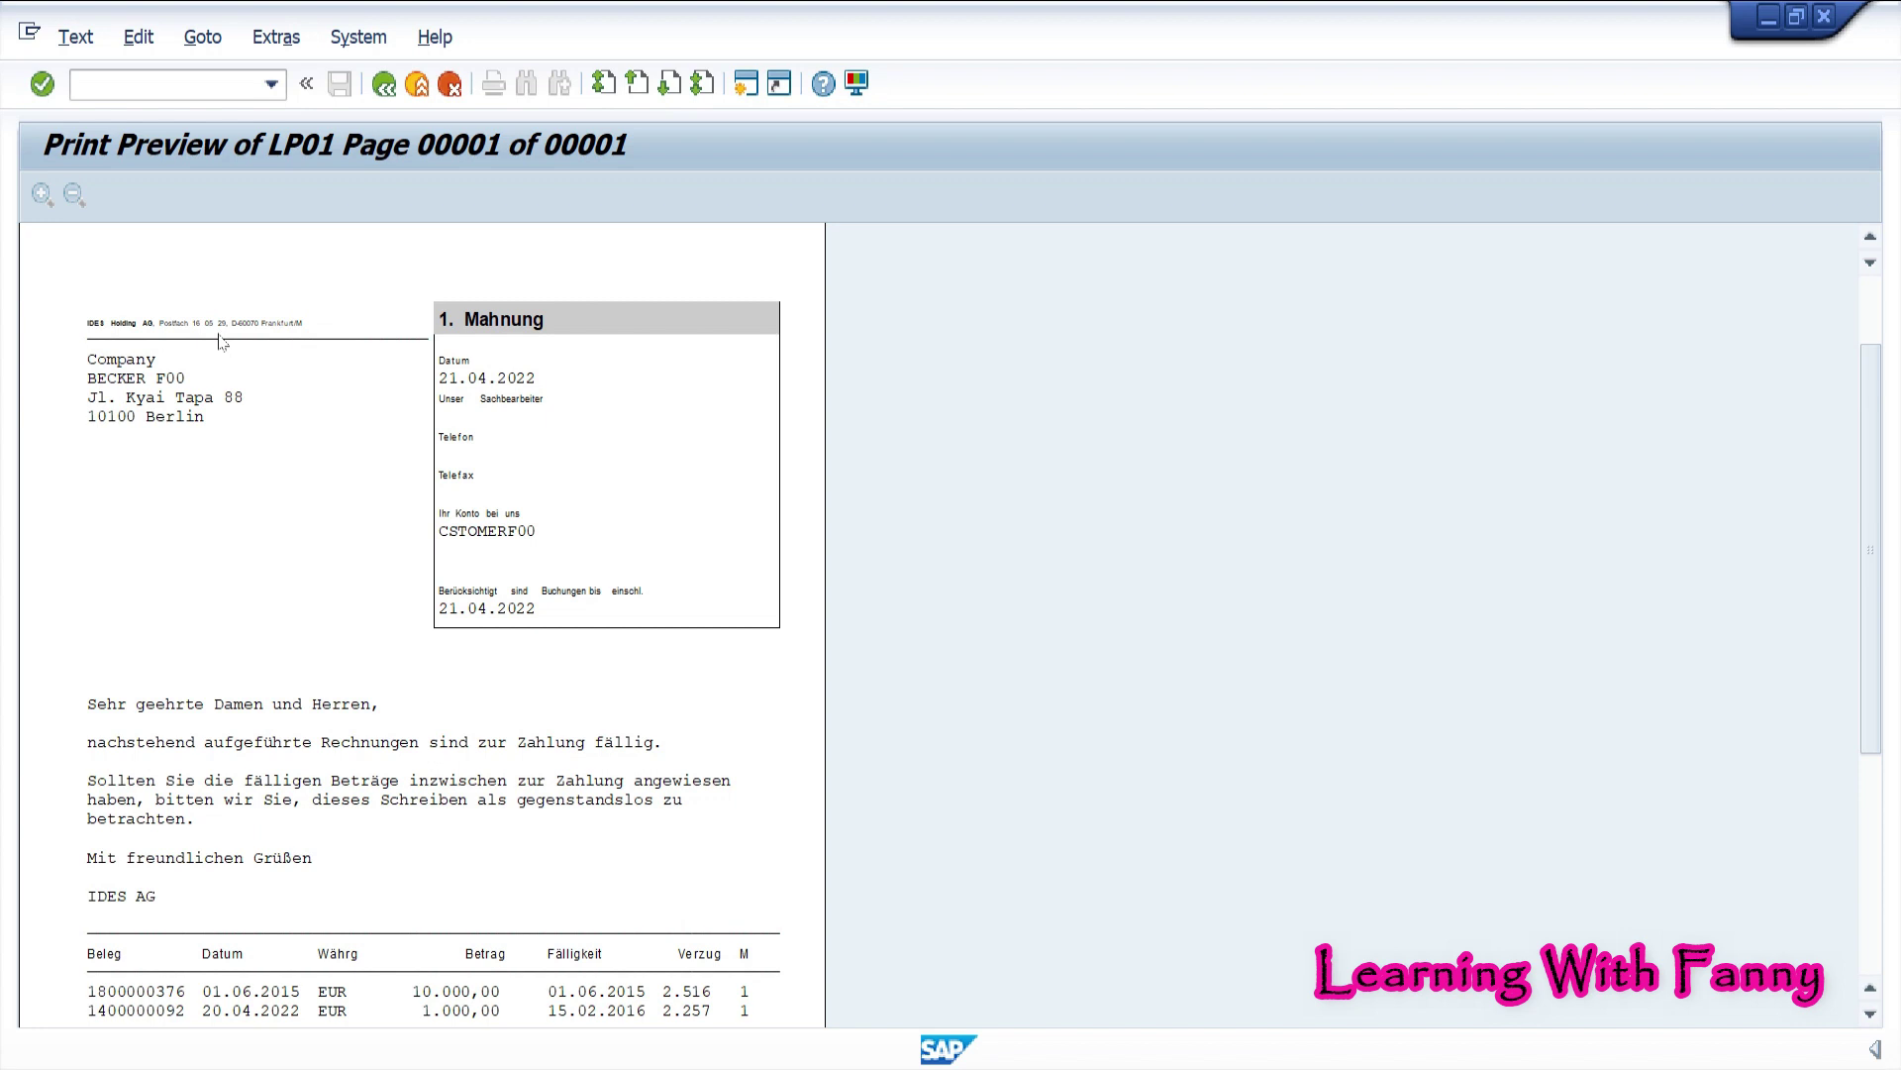
scroll(220, 342, down, 5)
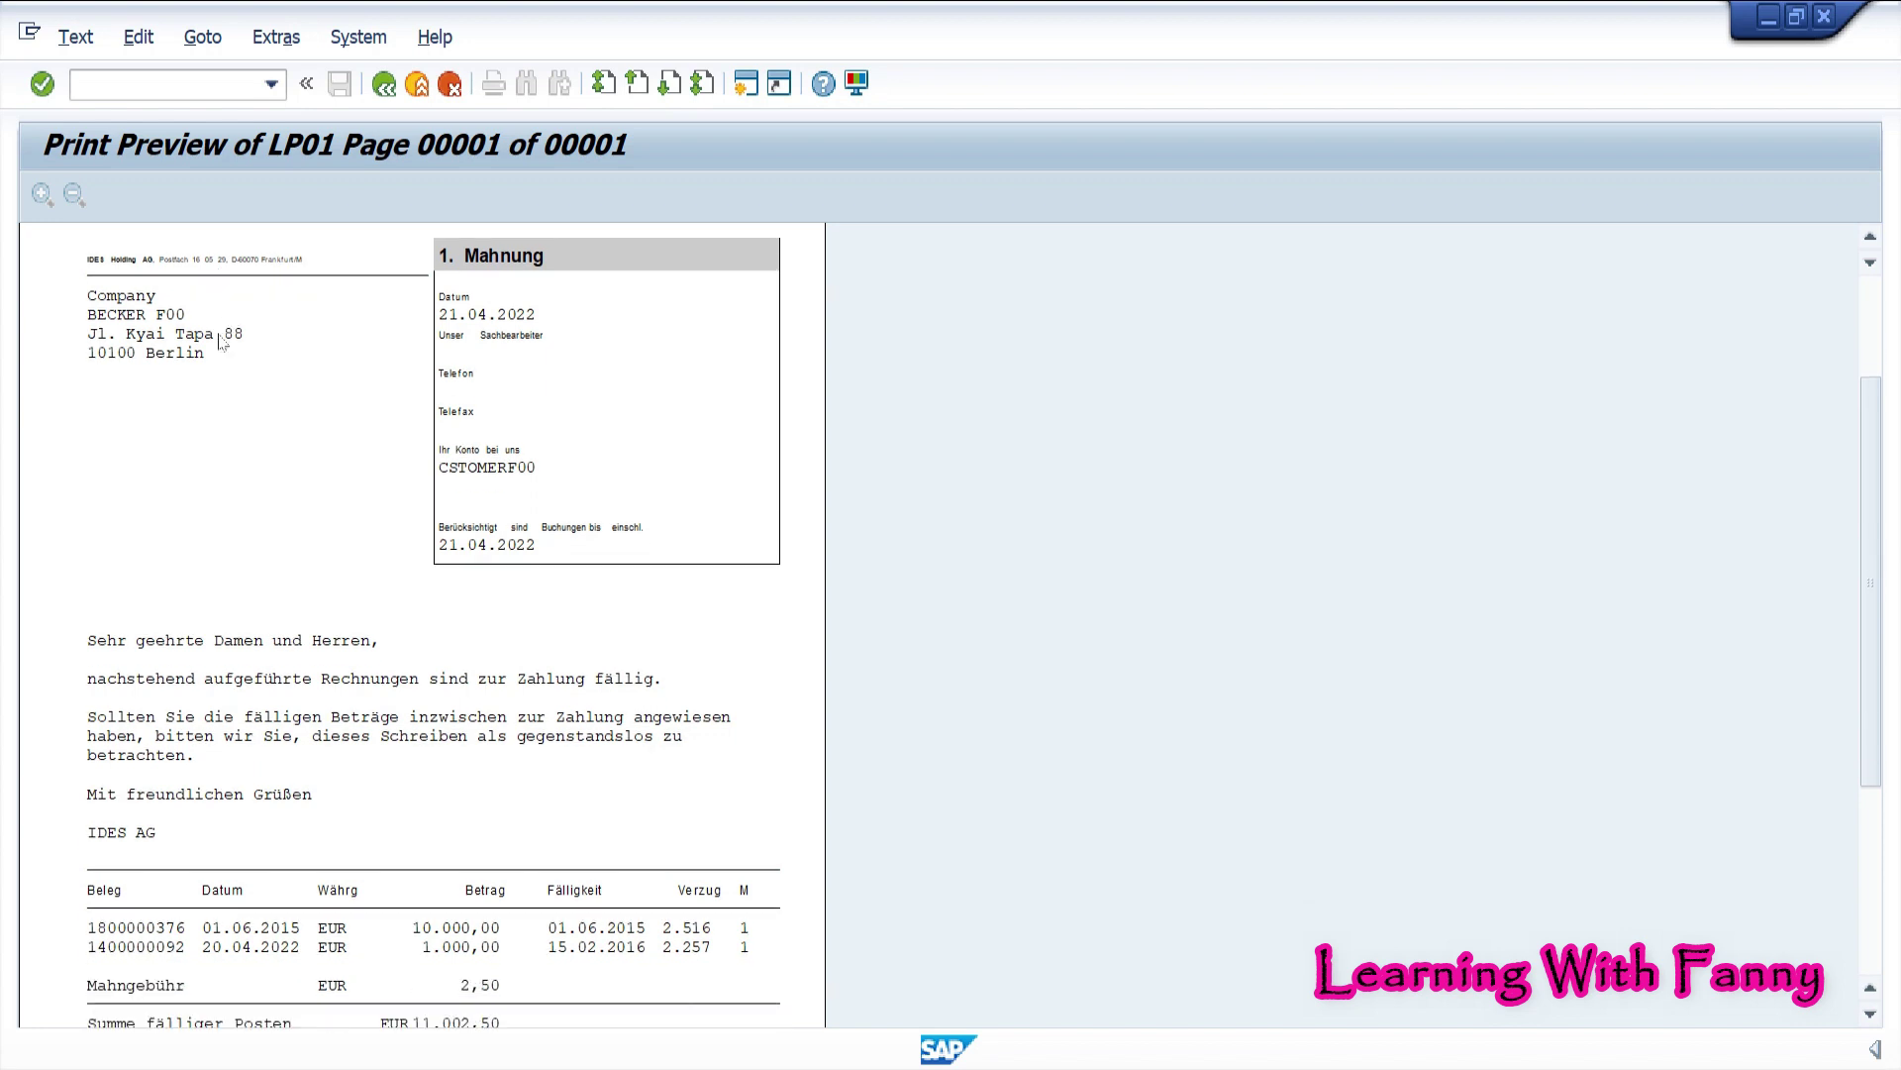
scroll(220, 346, down, 1)
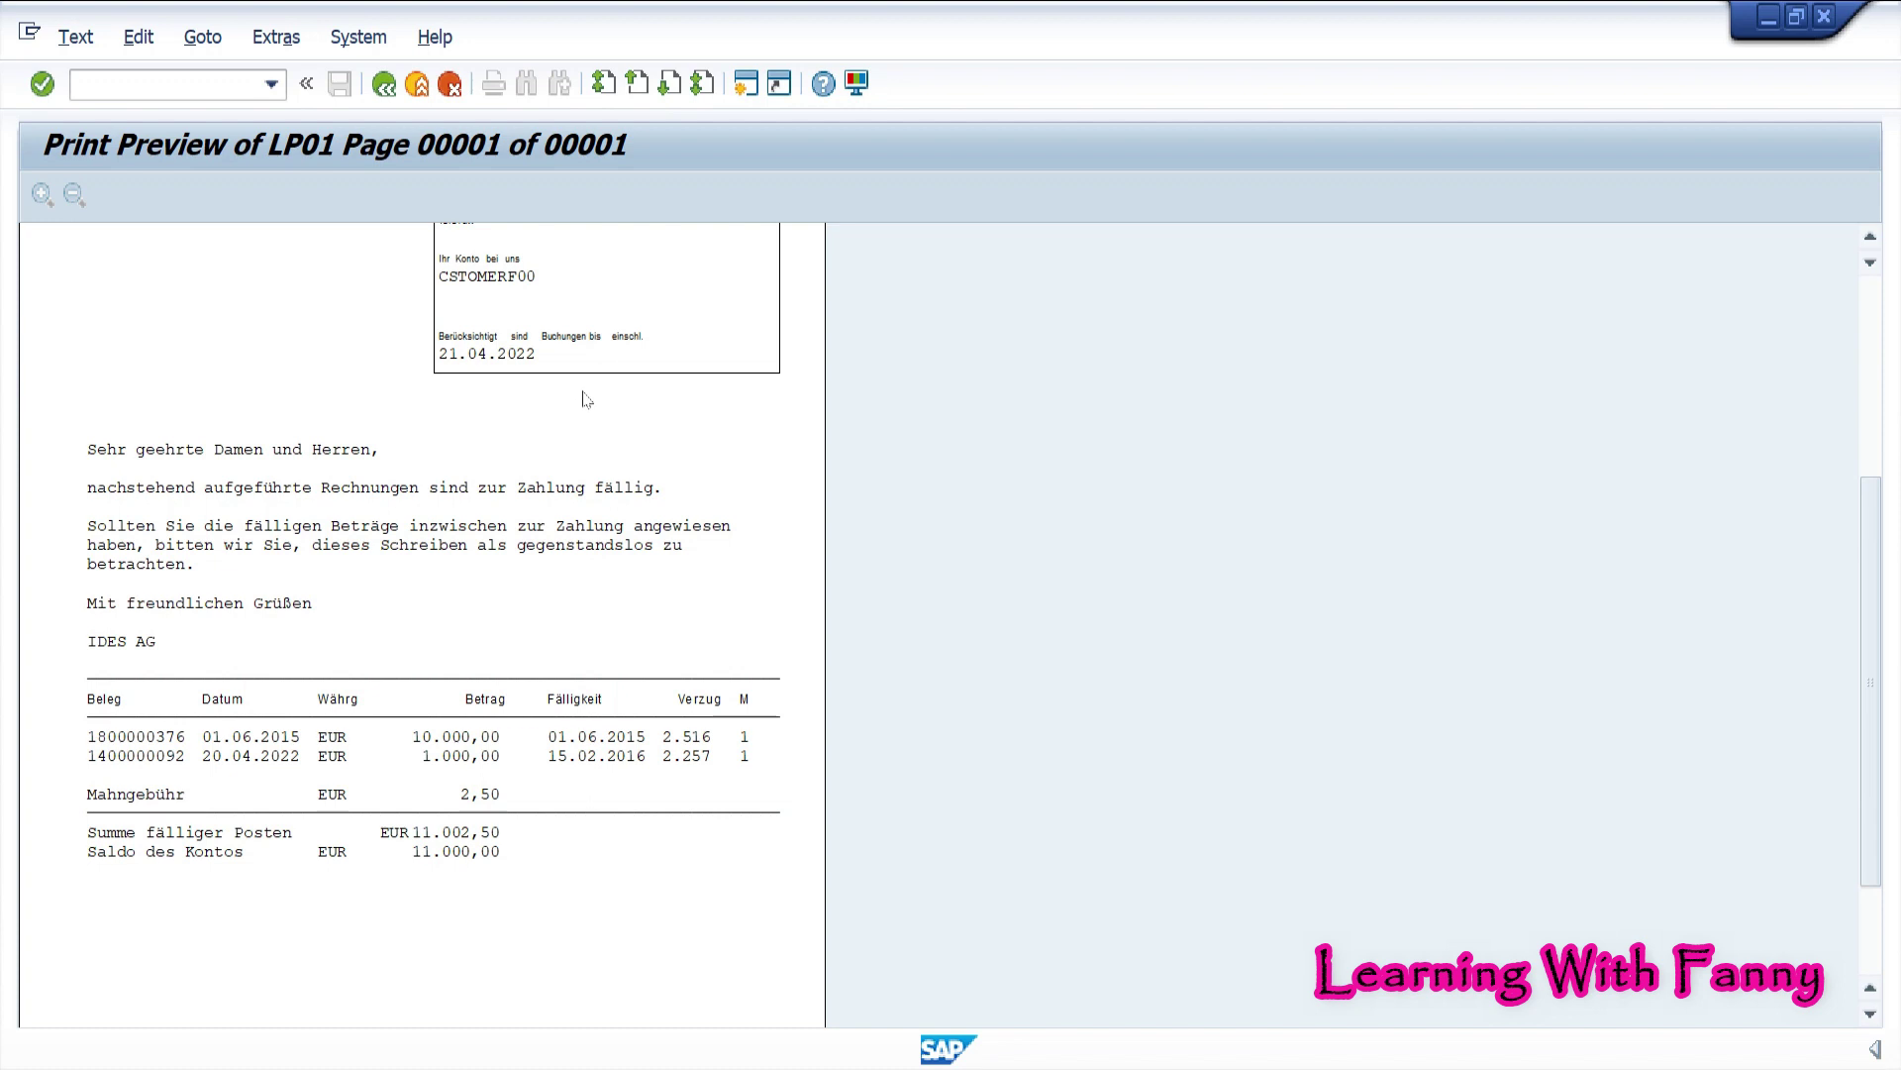
click(223, 84)
text(/n)
key(Return)
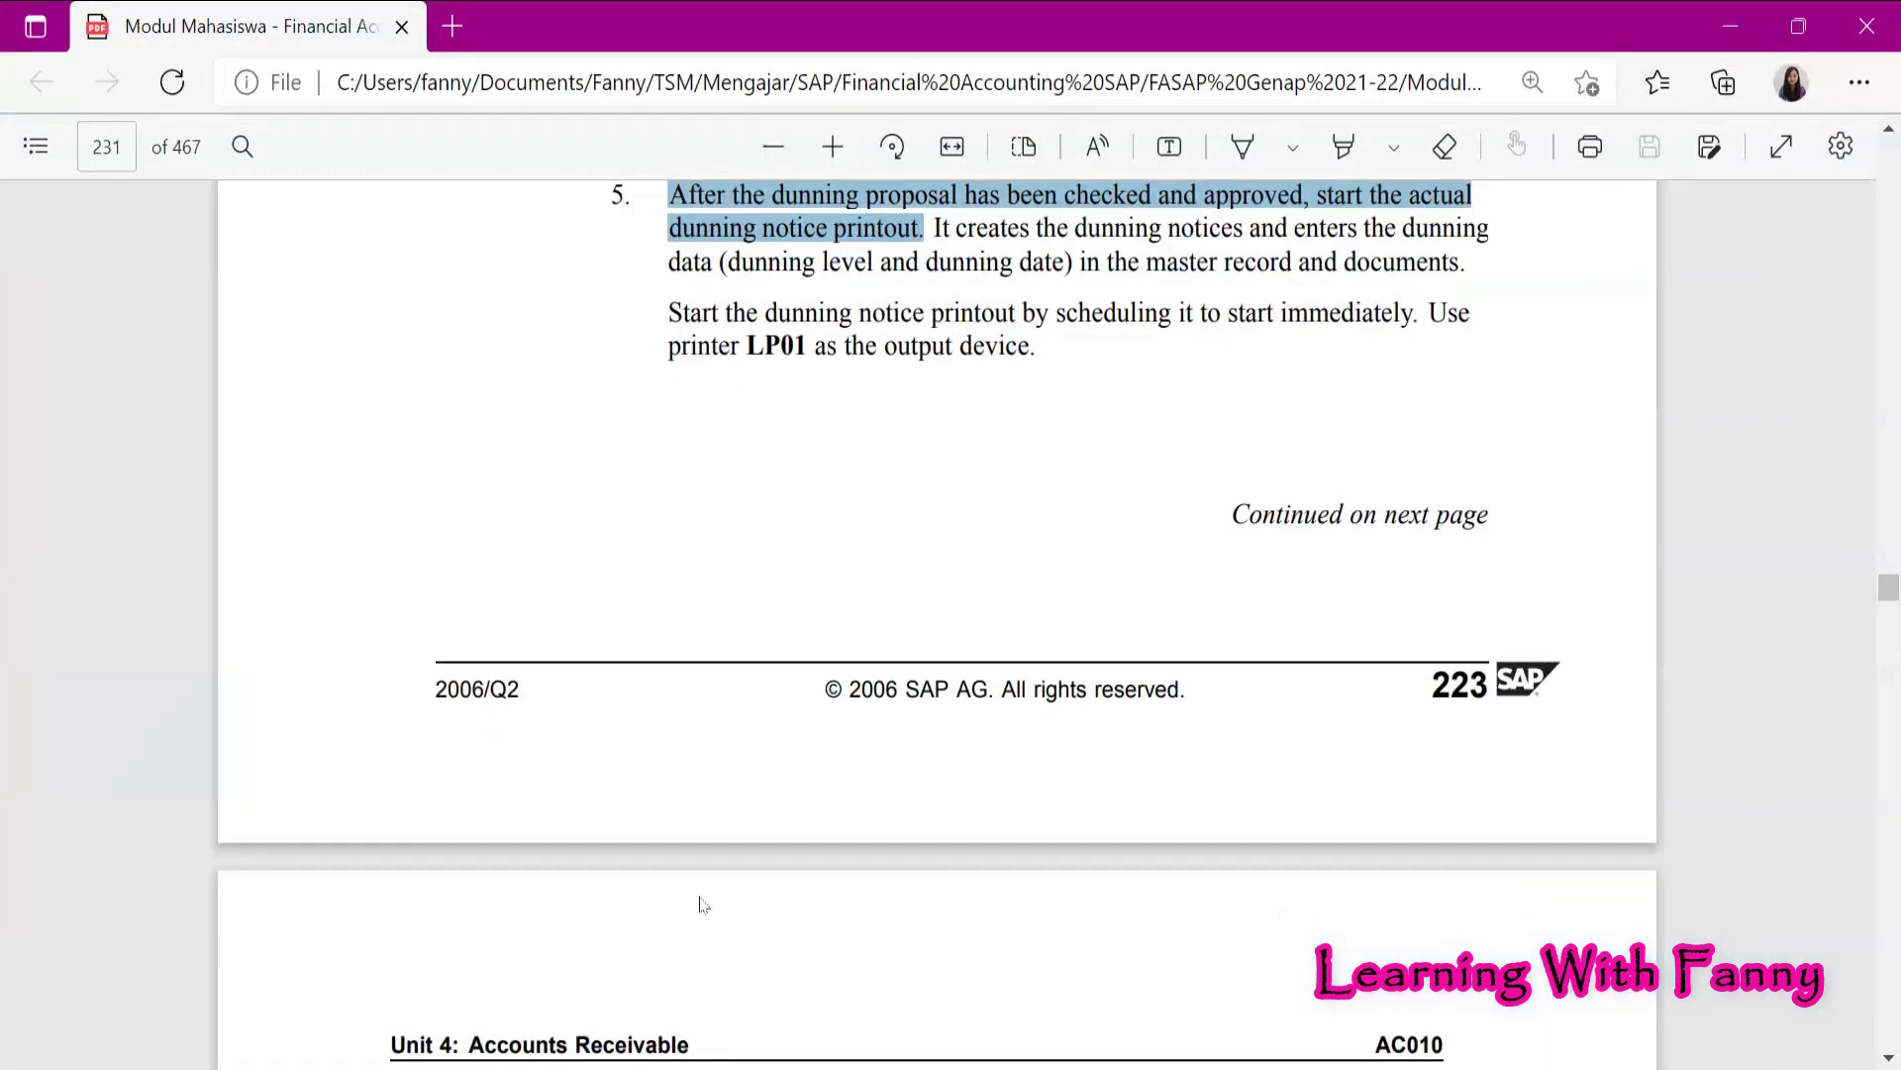
Read task 8 in the exercise PDF on checking the customer account and updated dunning data, then switch back to SAP
scroll(730, 832, down, 1)
scroll(729, 832, down, 15)
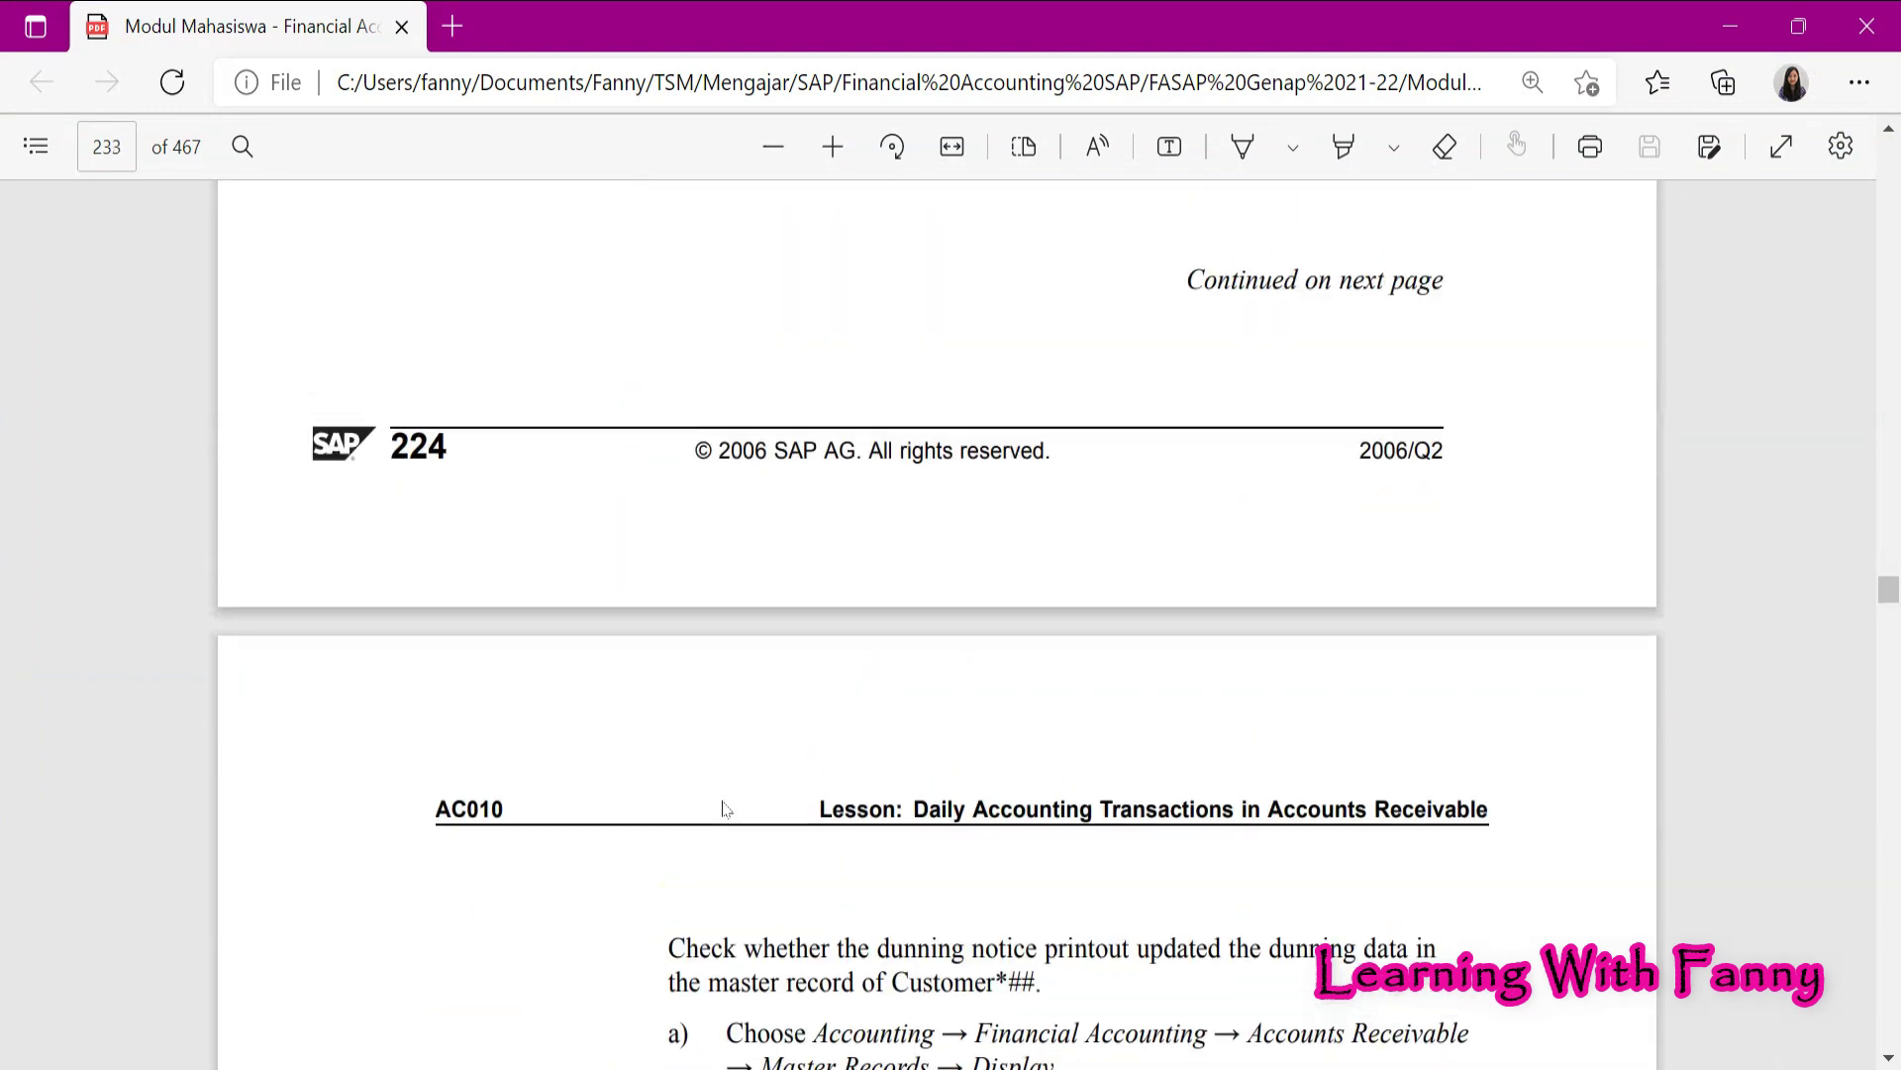
scroll(721, 728, up, 5)
drag(624, 422, 995, 417)
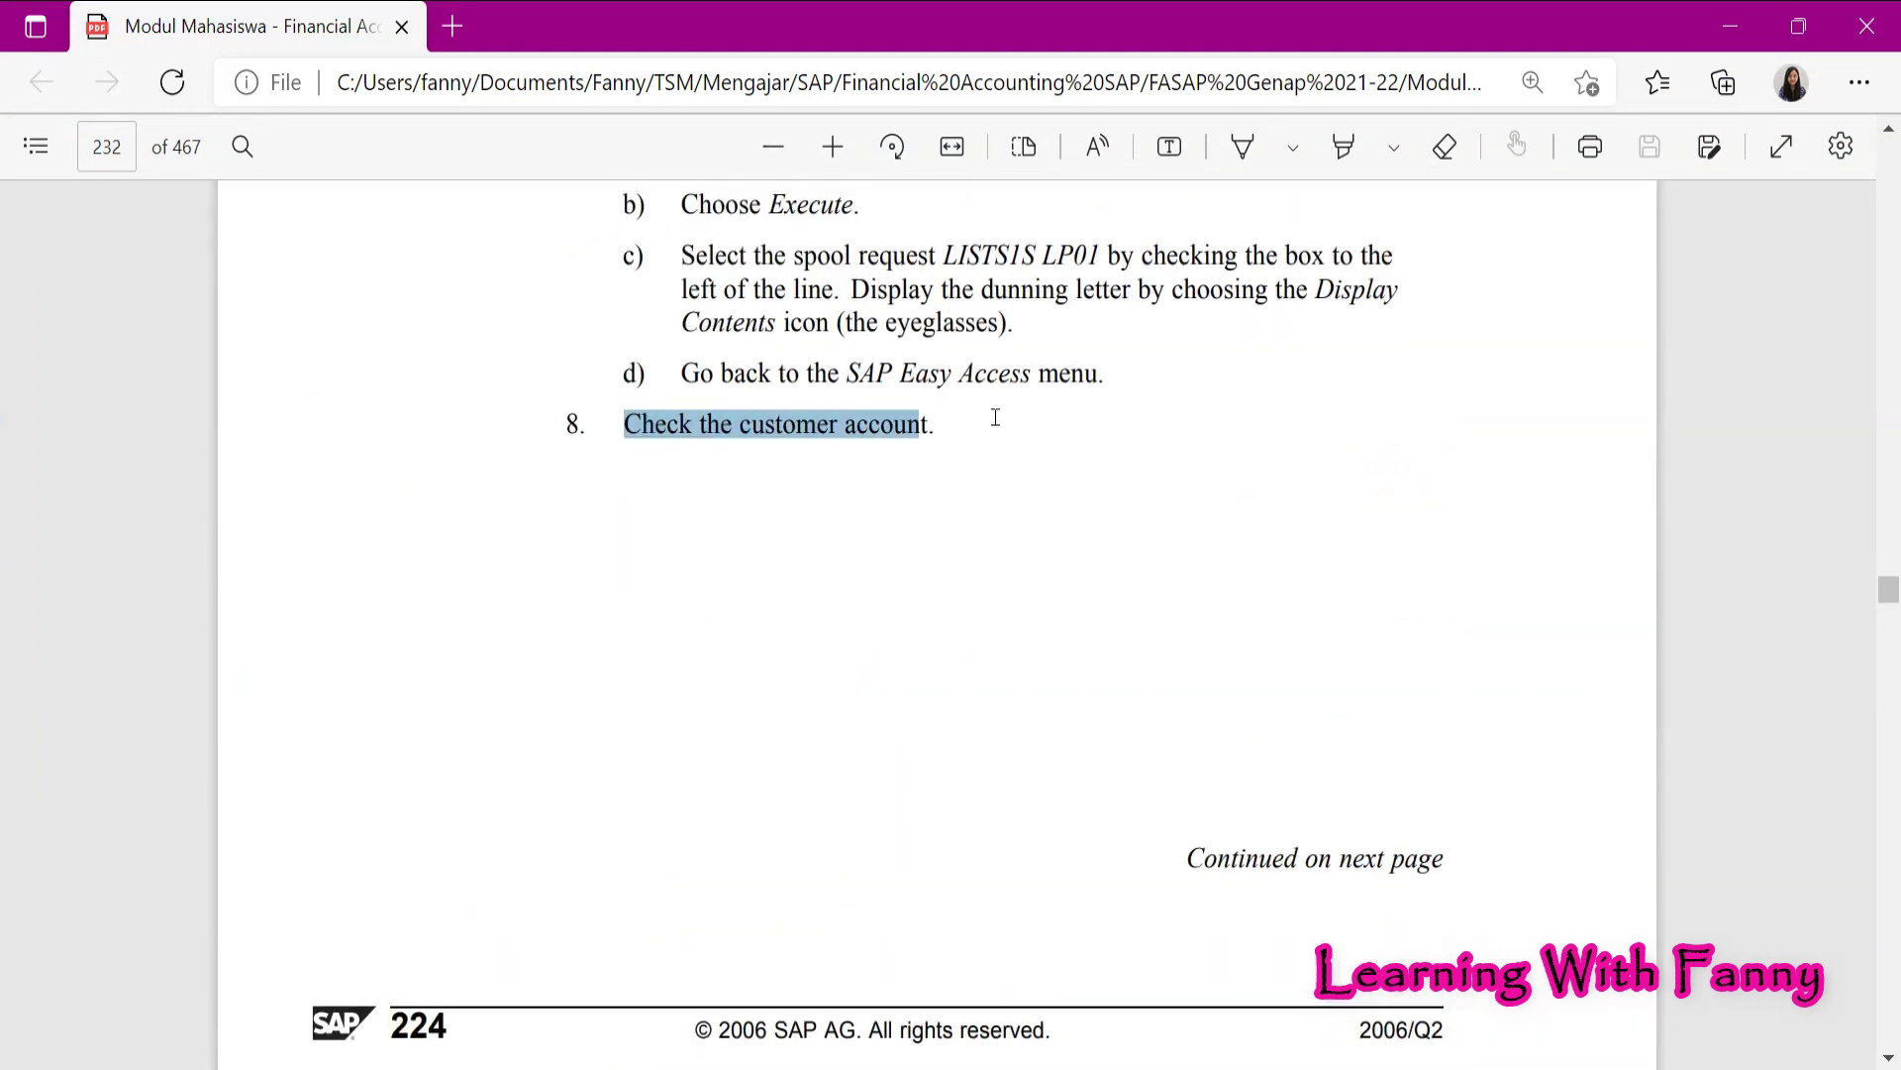
click(901, 666)
scroll(900, 667, down, 8)
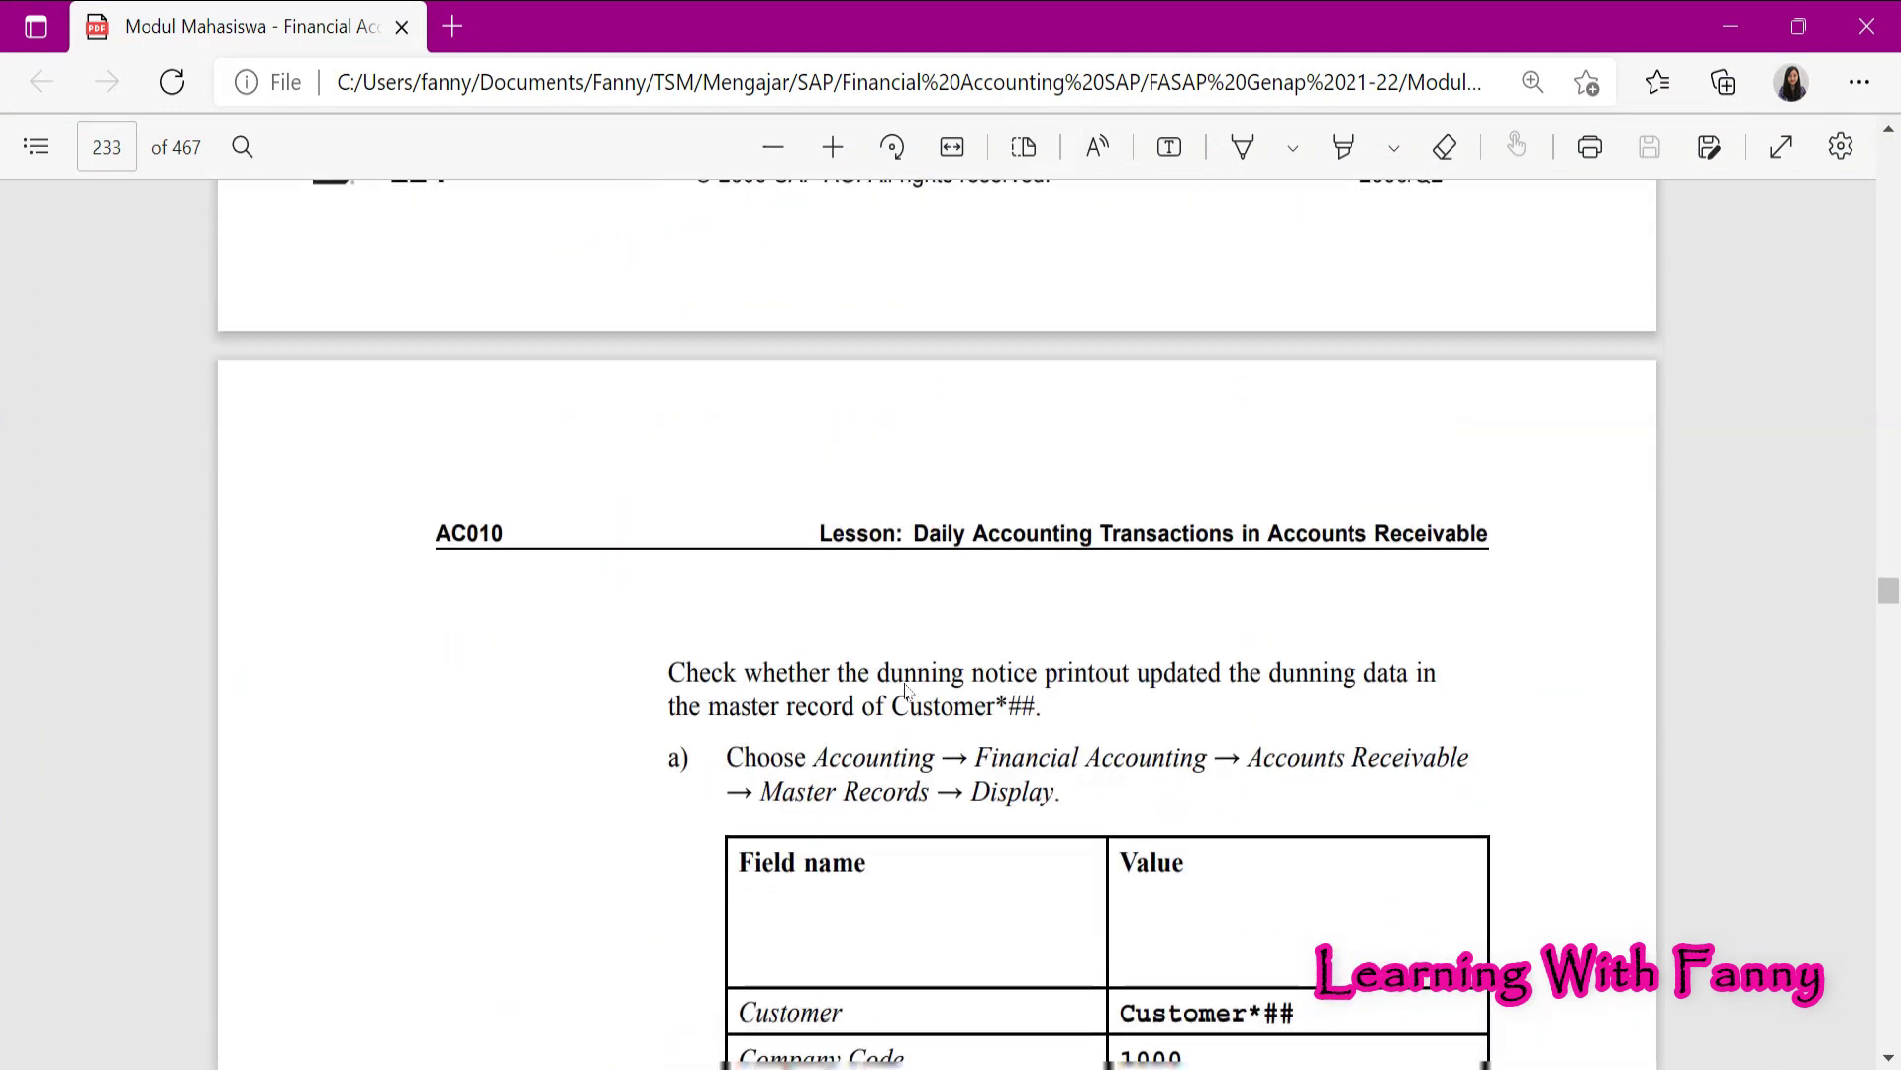
scroll(906, 690, down, 3)
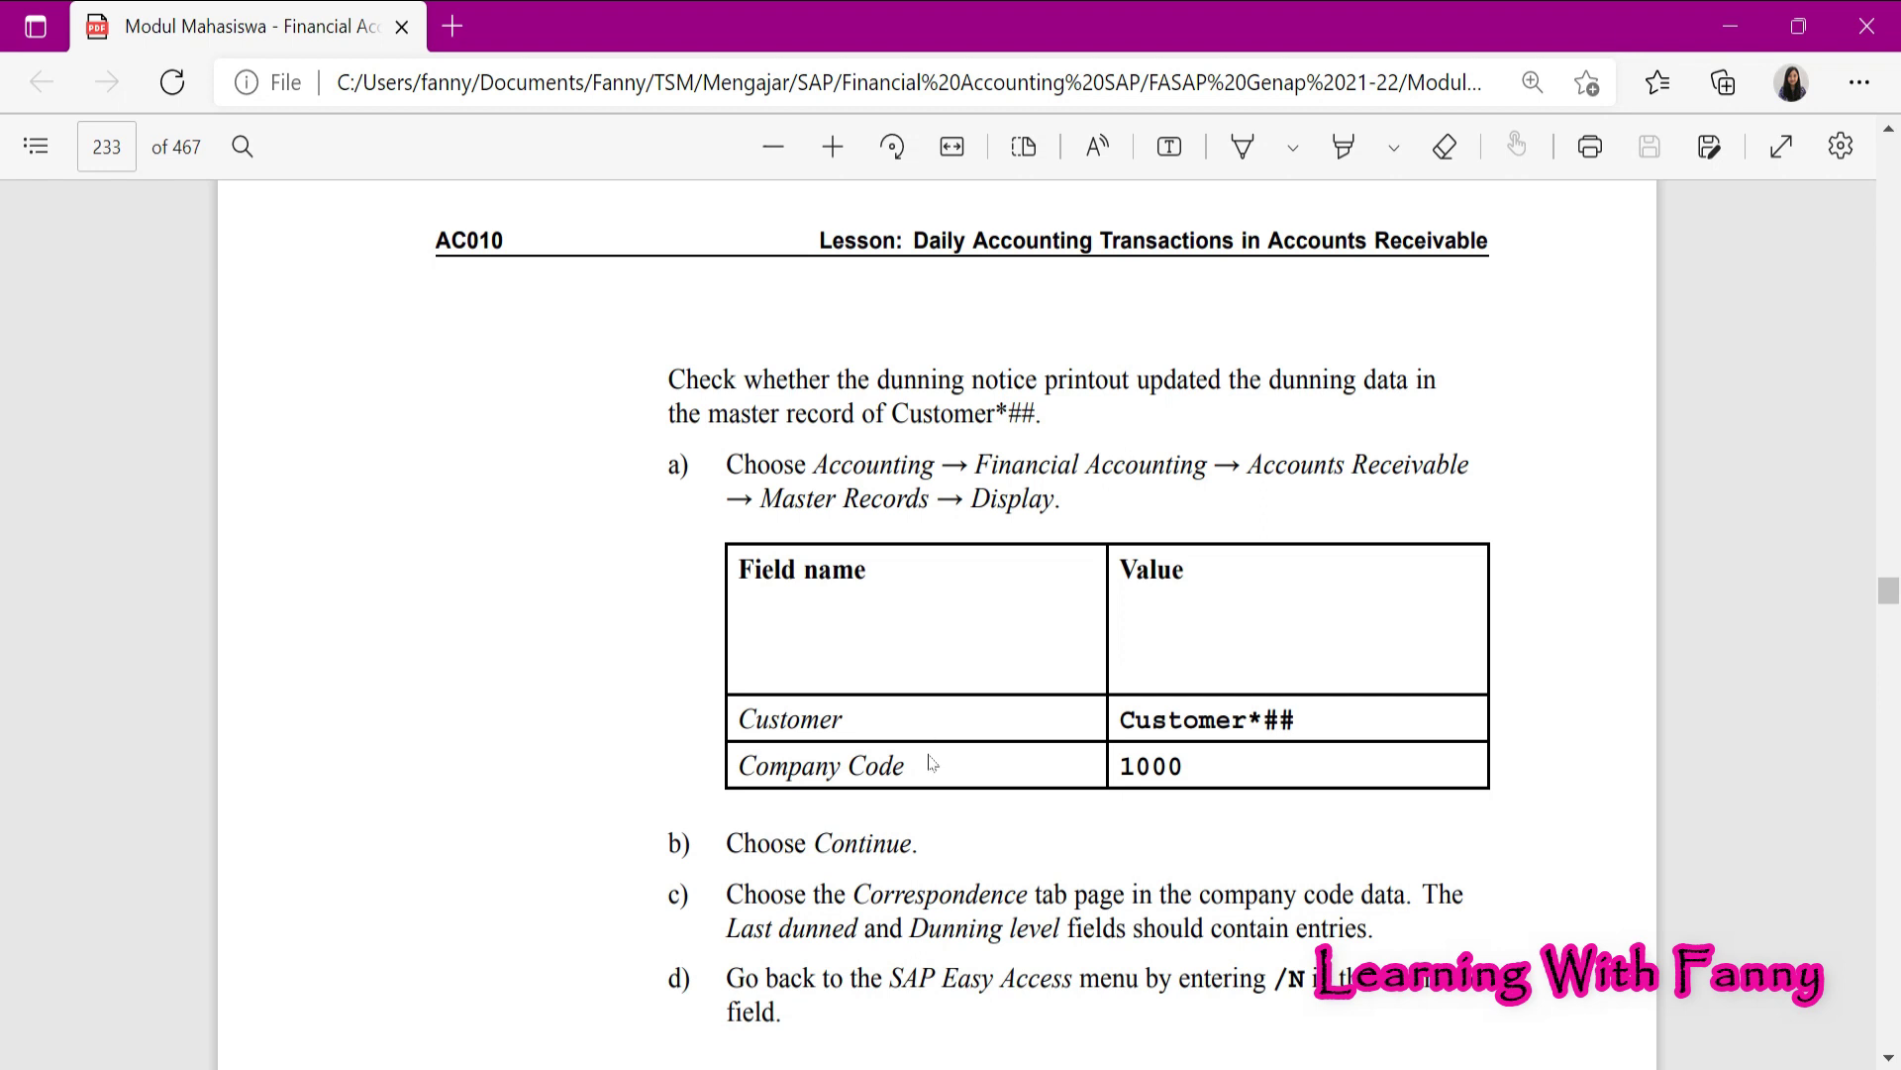
click(1721, 22)
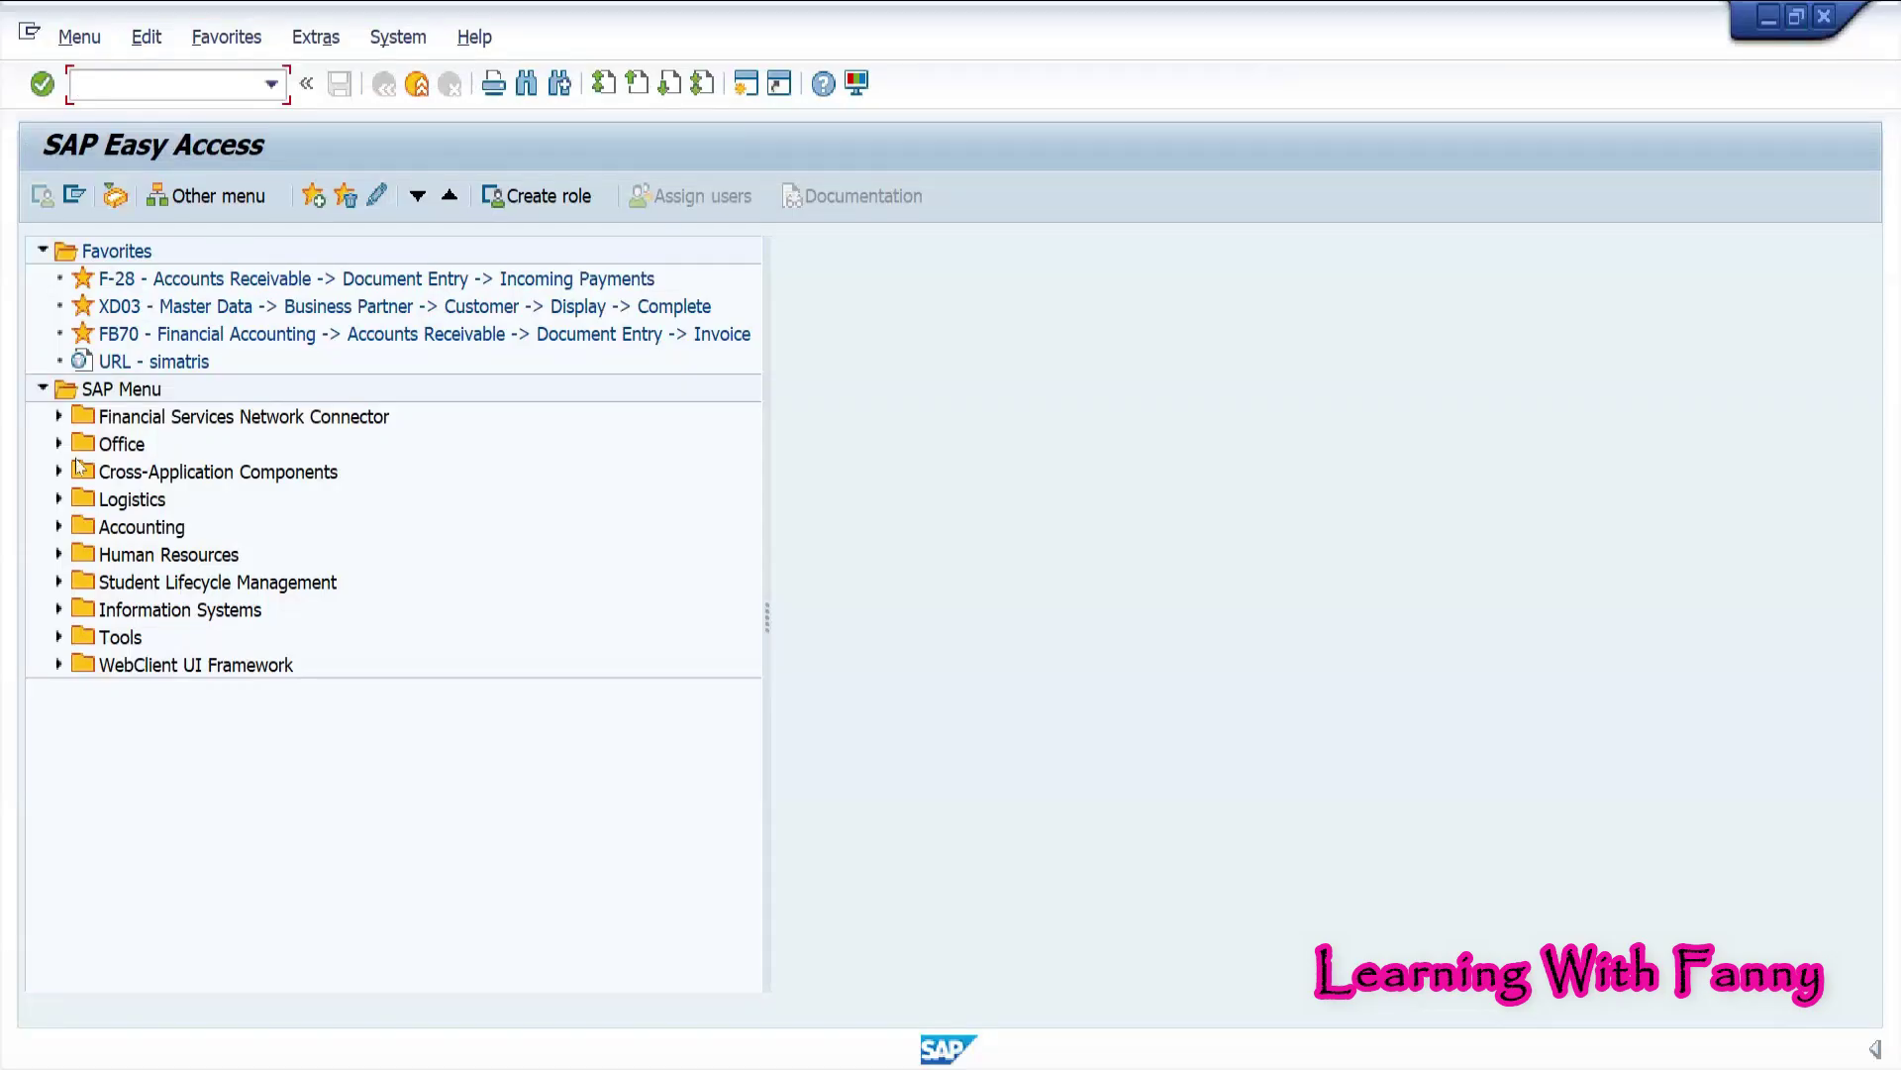
Display customer BECKER F00's master record in company code 1000, check its dunning data under Correspondence, and return to SAP Easy Access
click(58, 526)
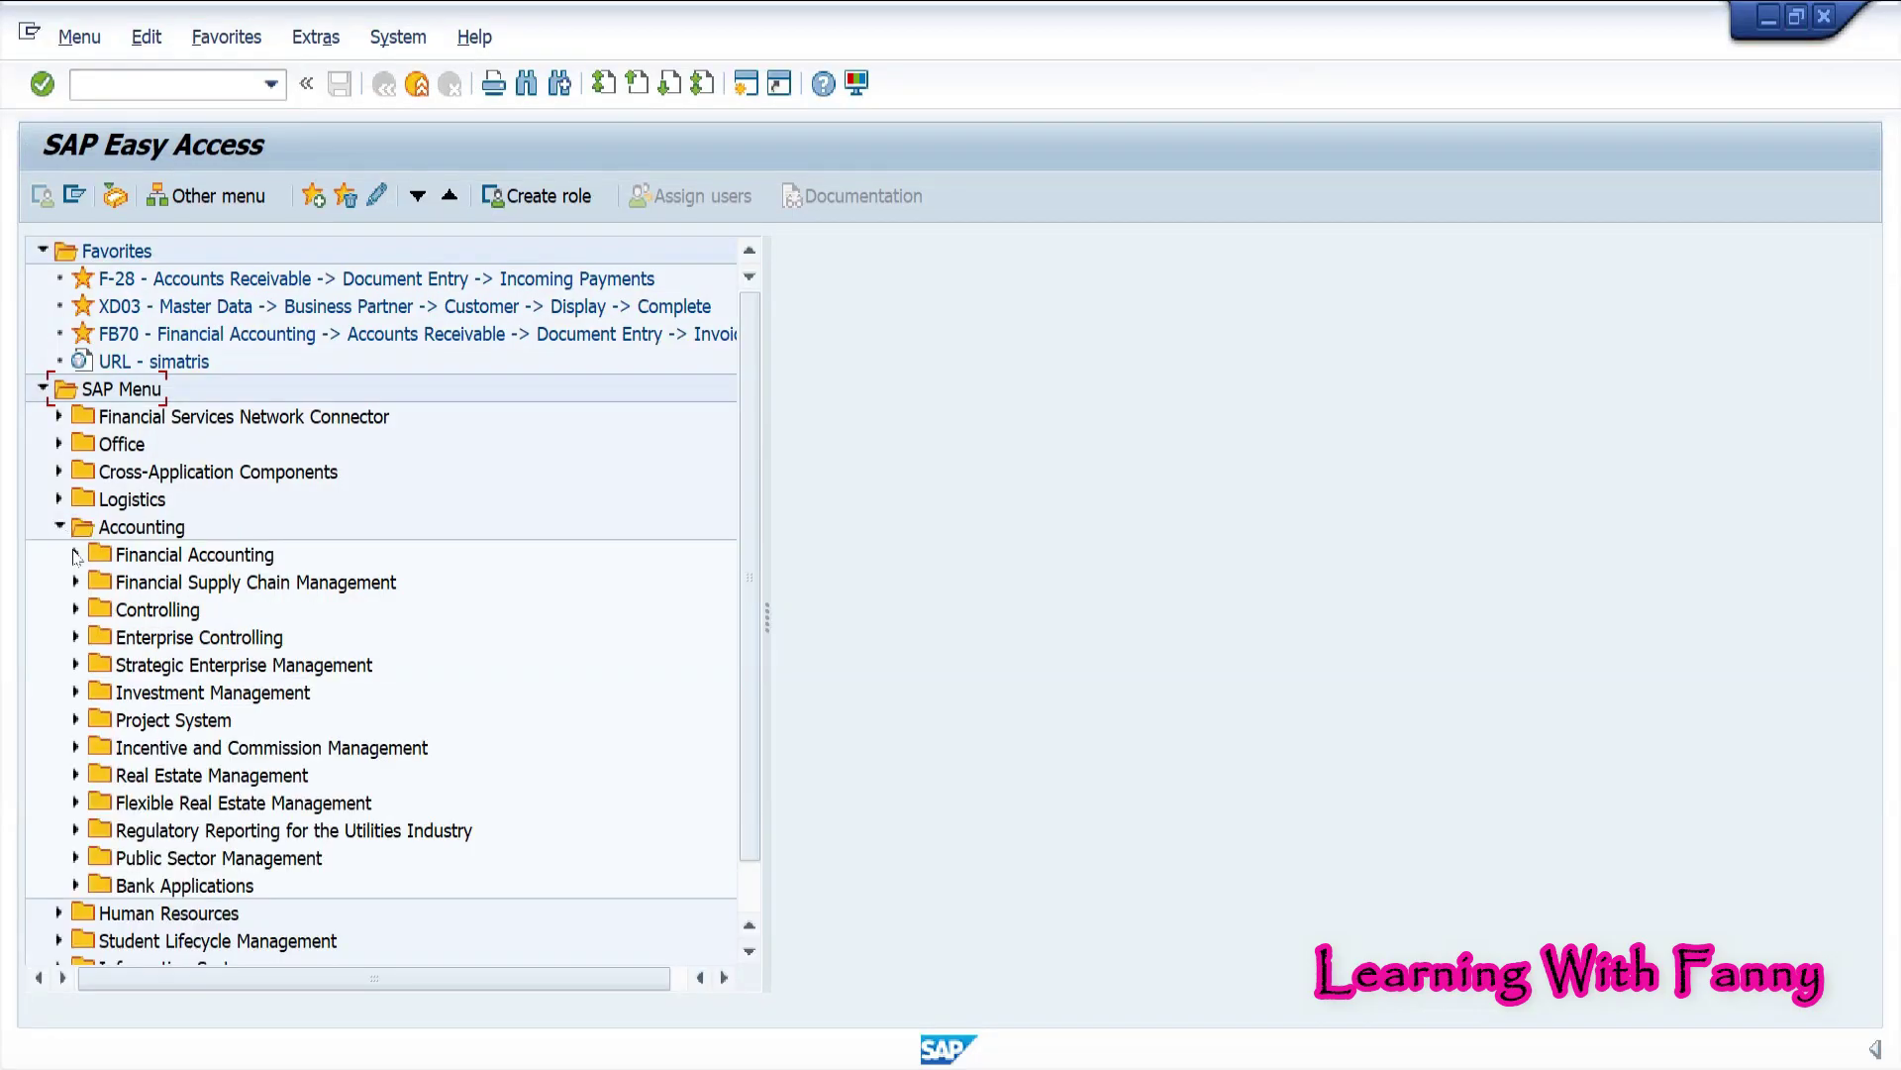
click(77, 555)
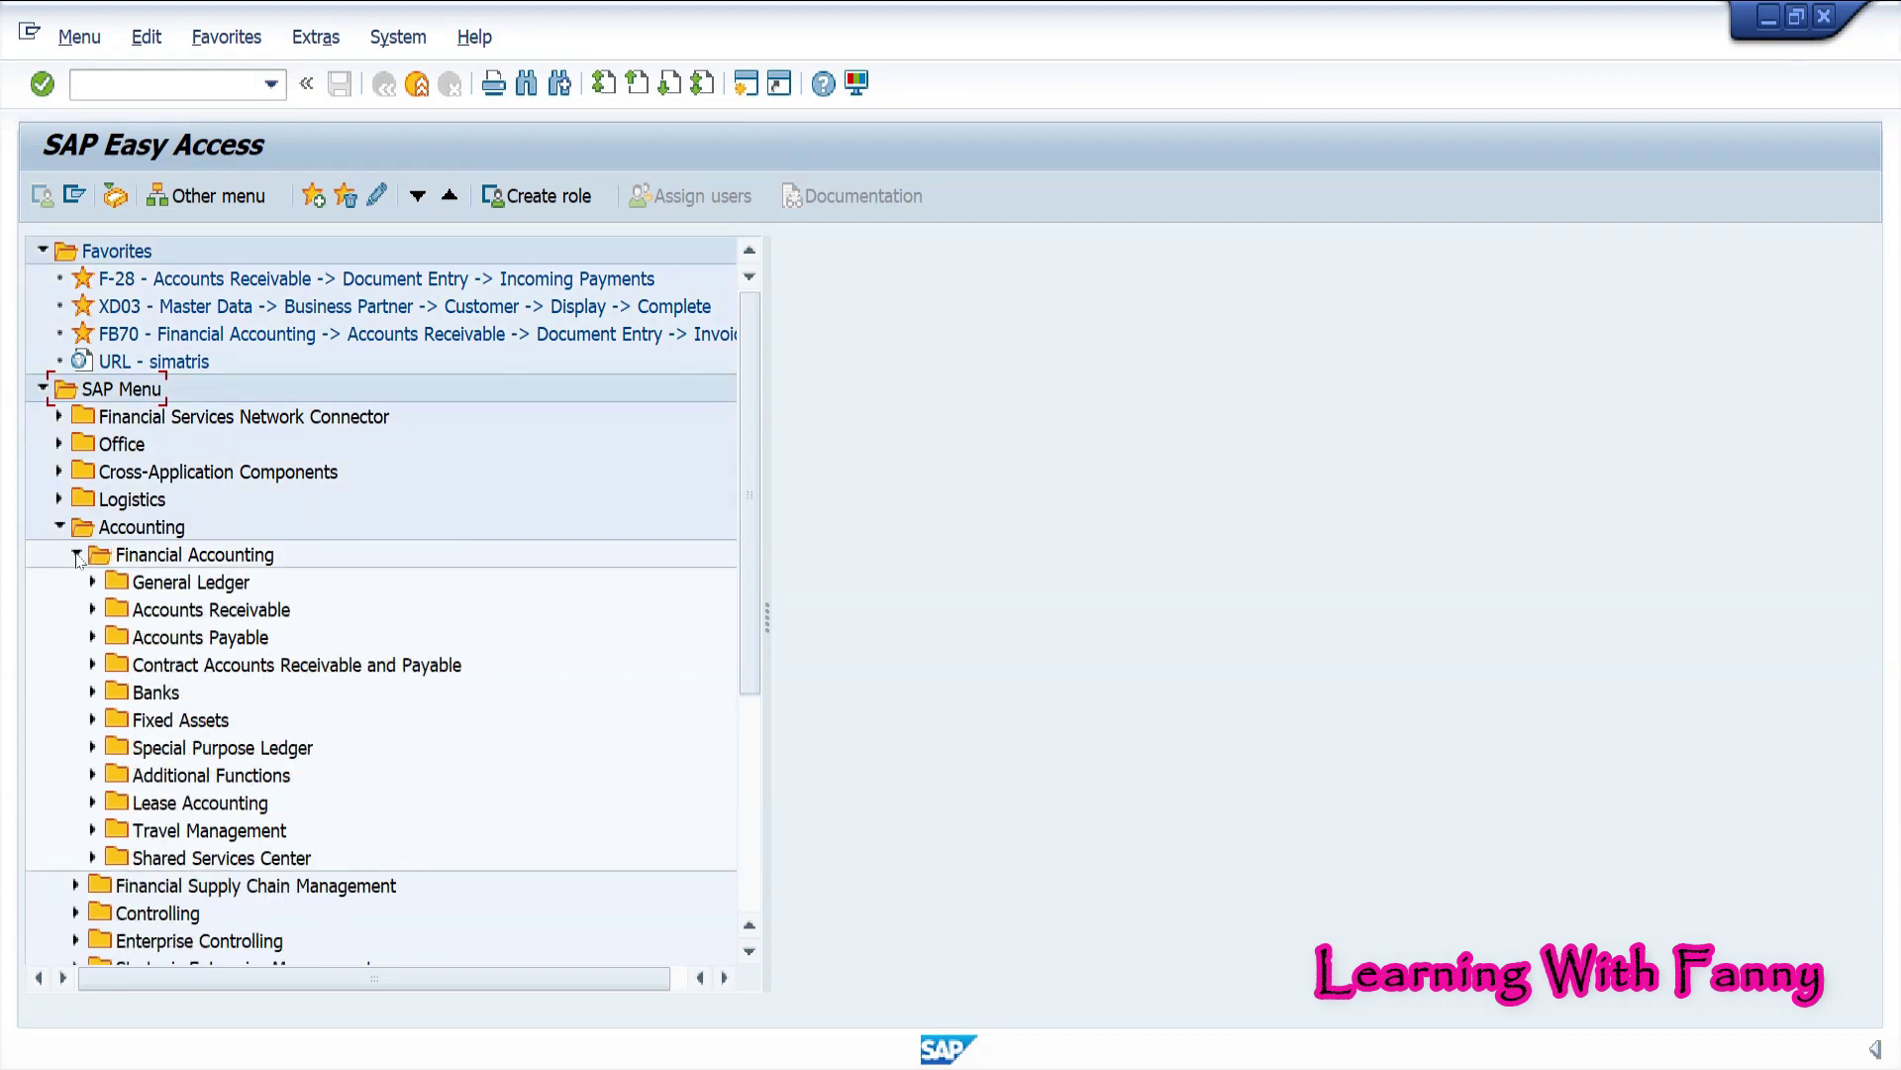
click(92, 610)
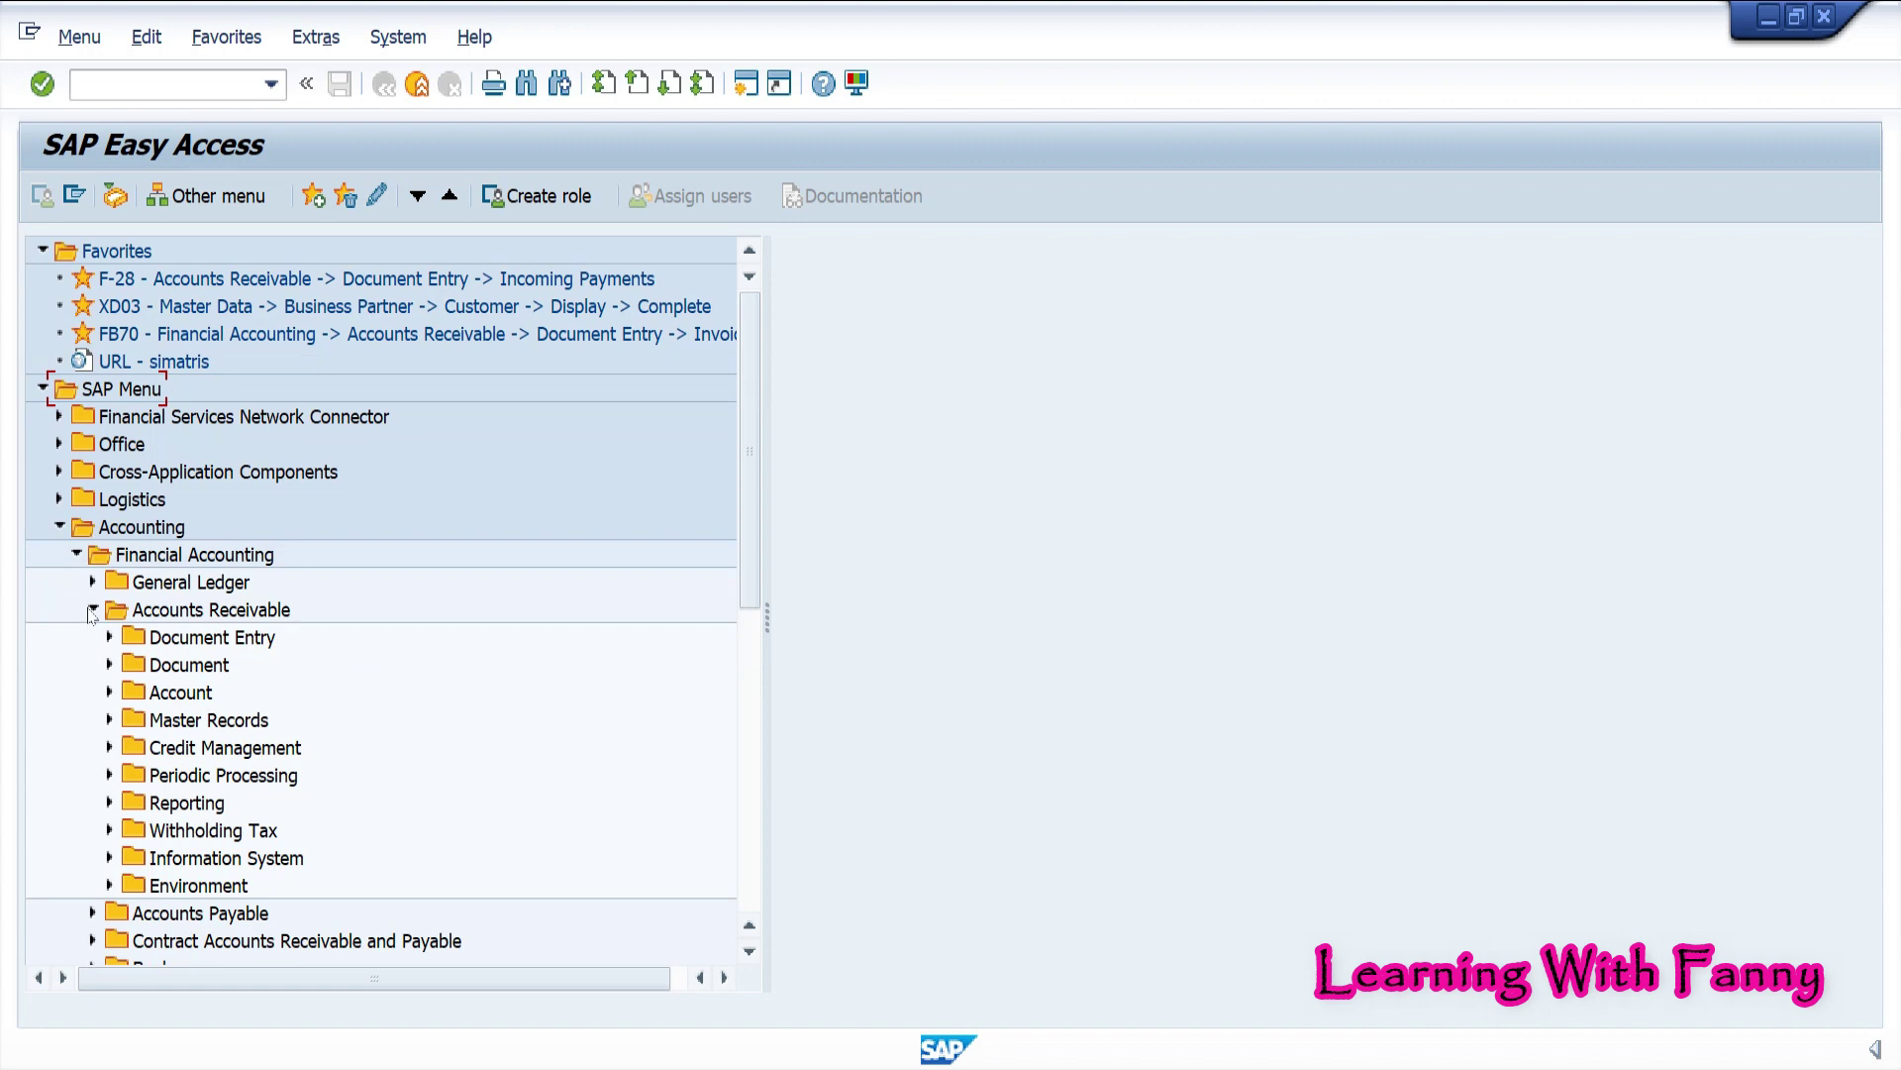
click(109, 720)
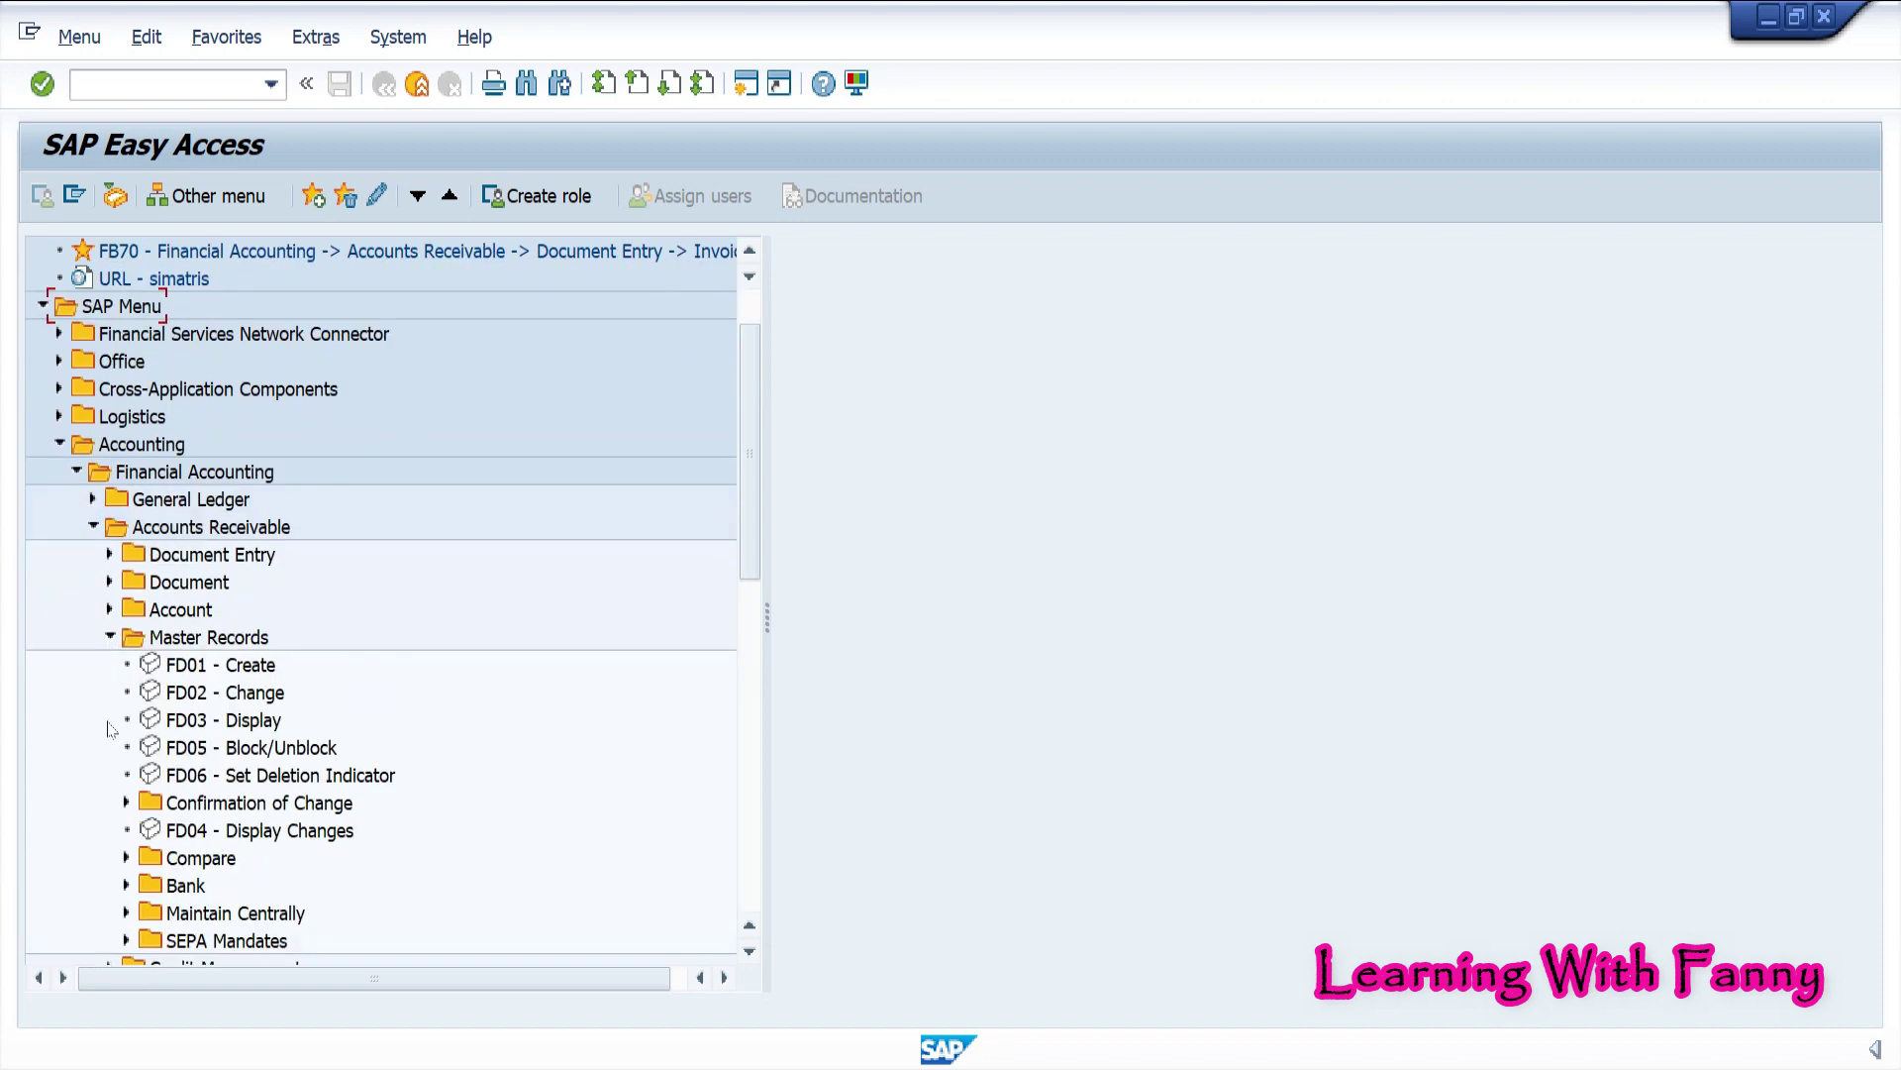
click(160, 726)
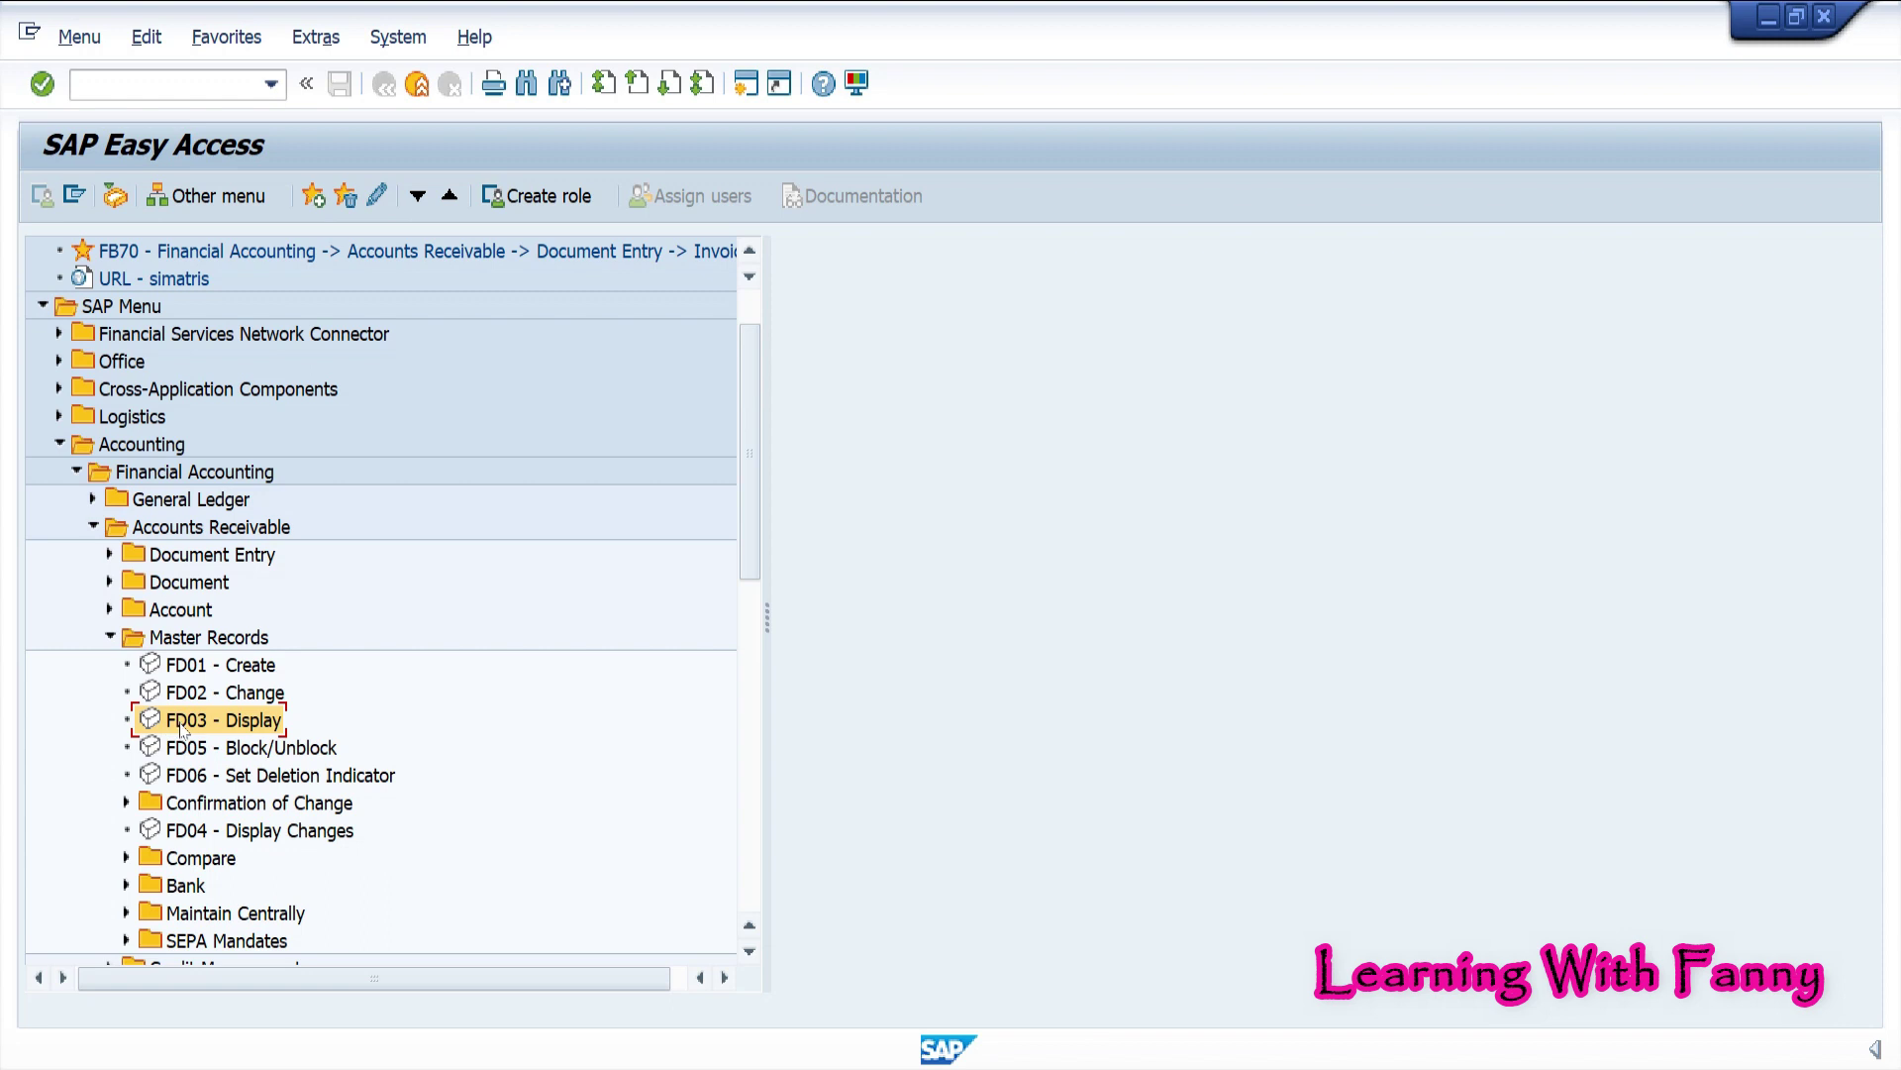
double_click(181, 730)
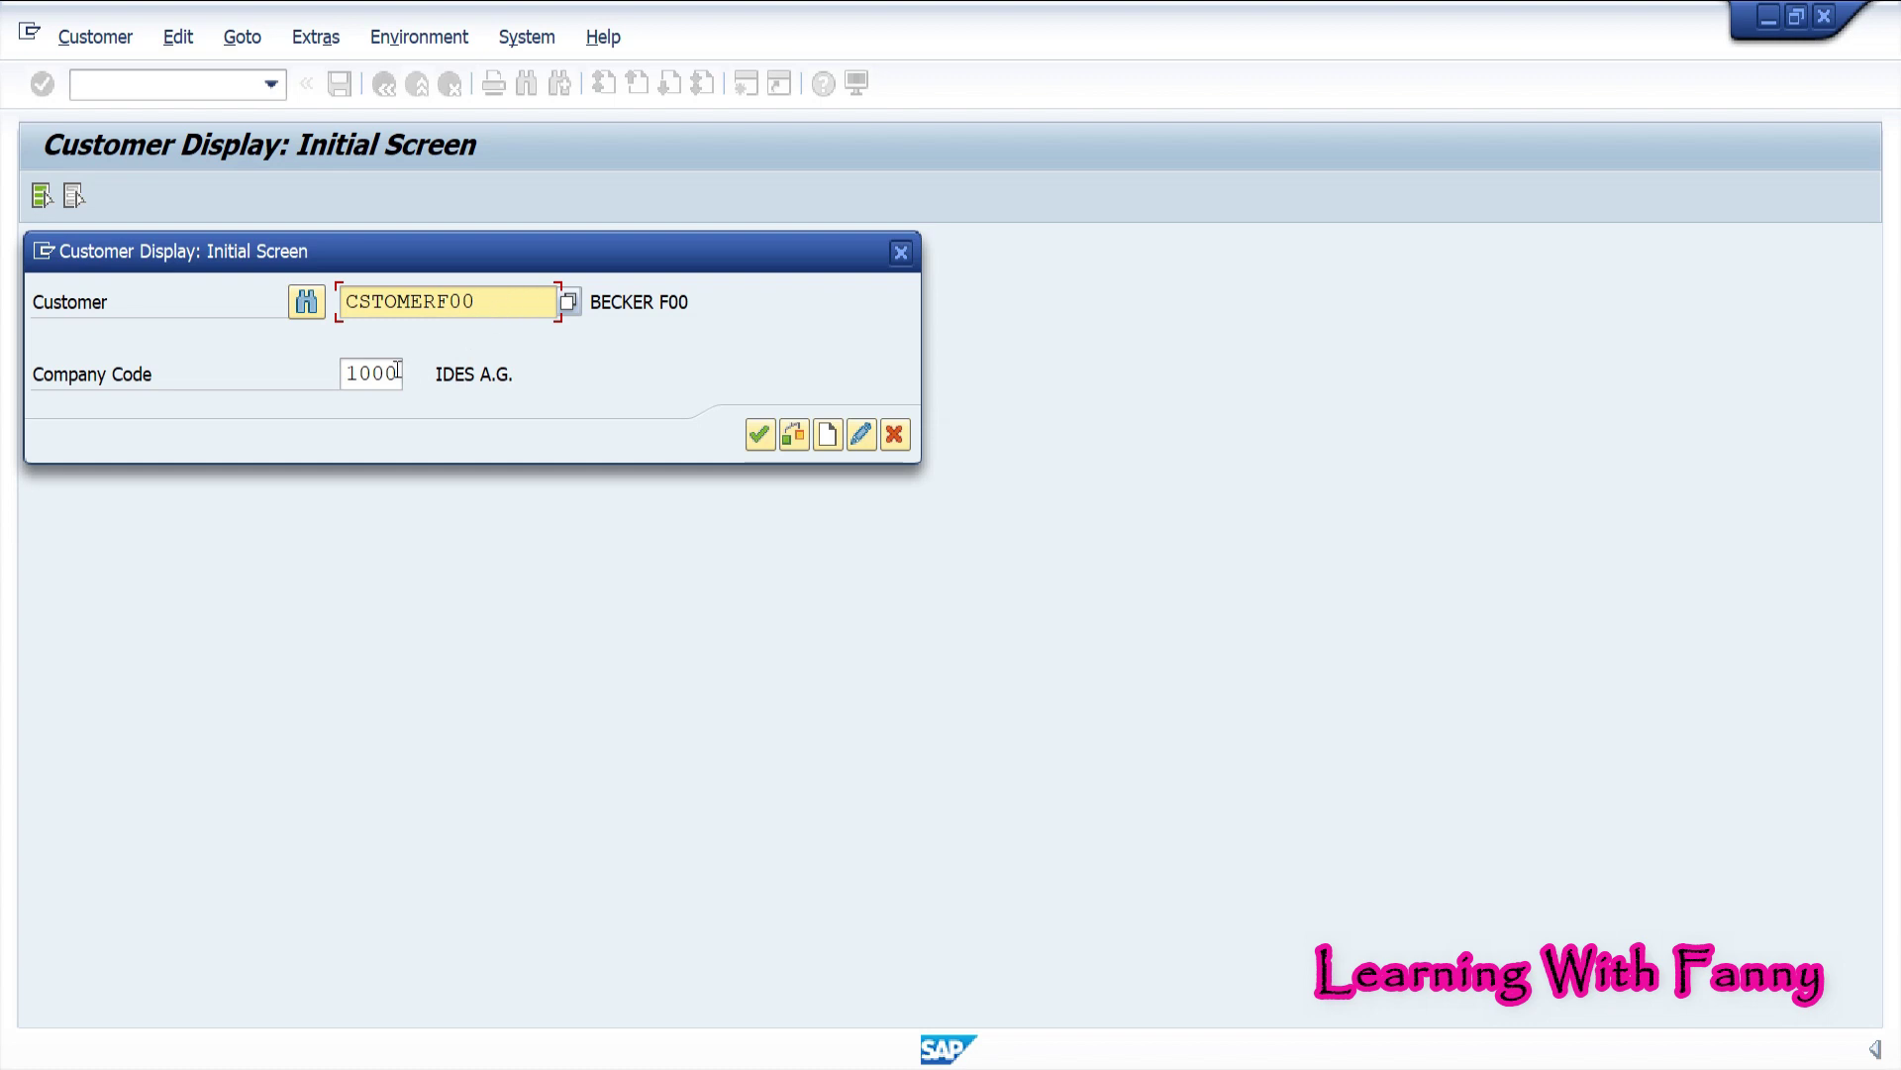
key(Return)
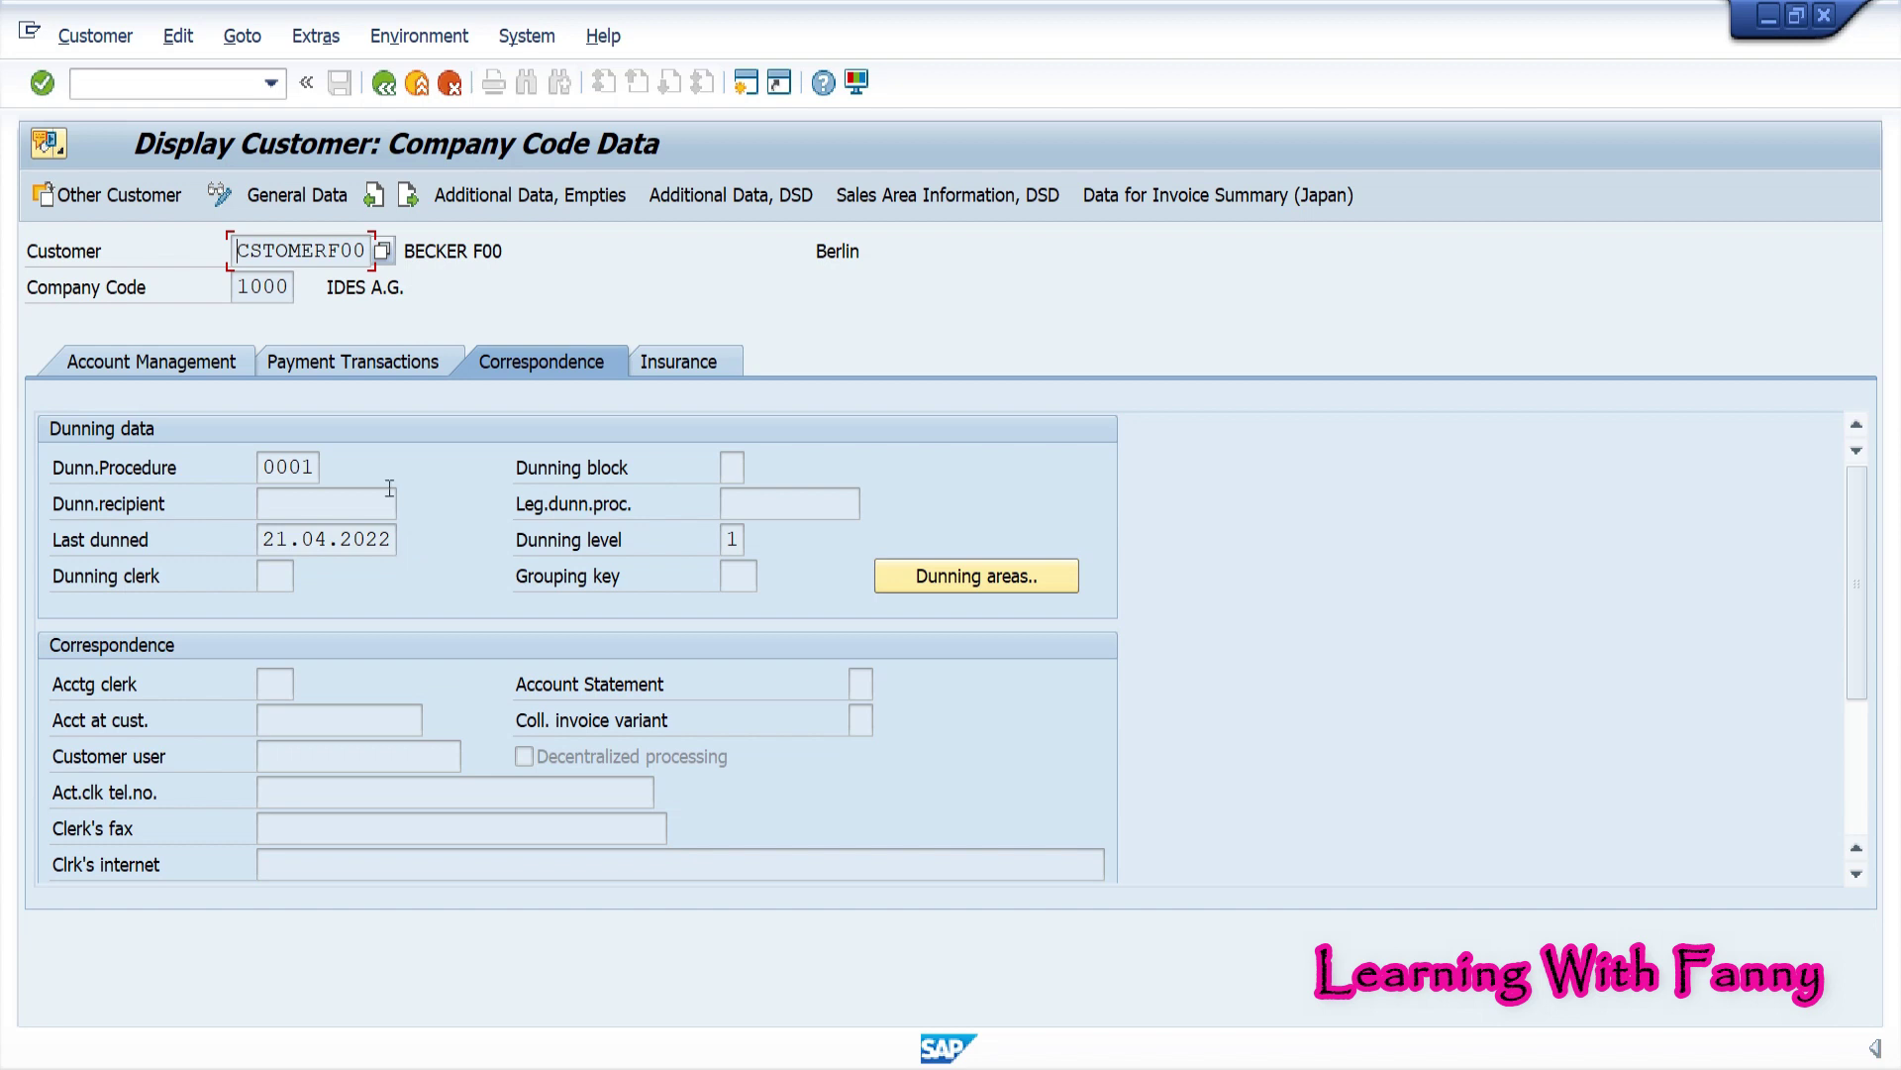
click(145, 87)
text(/N)
key(Return)
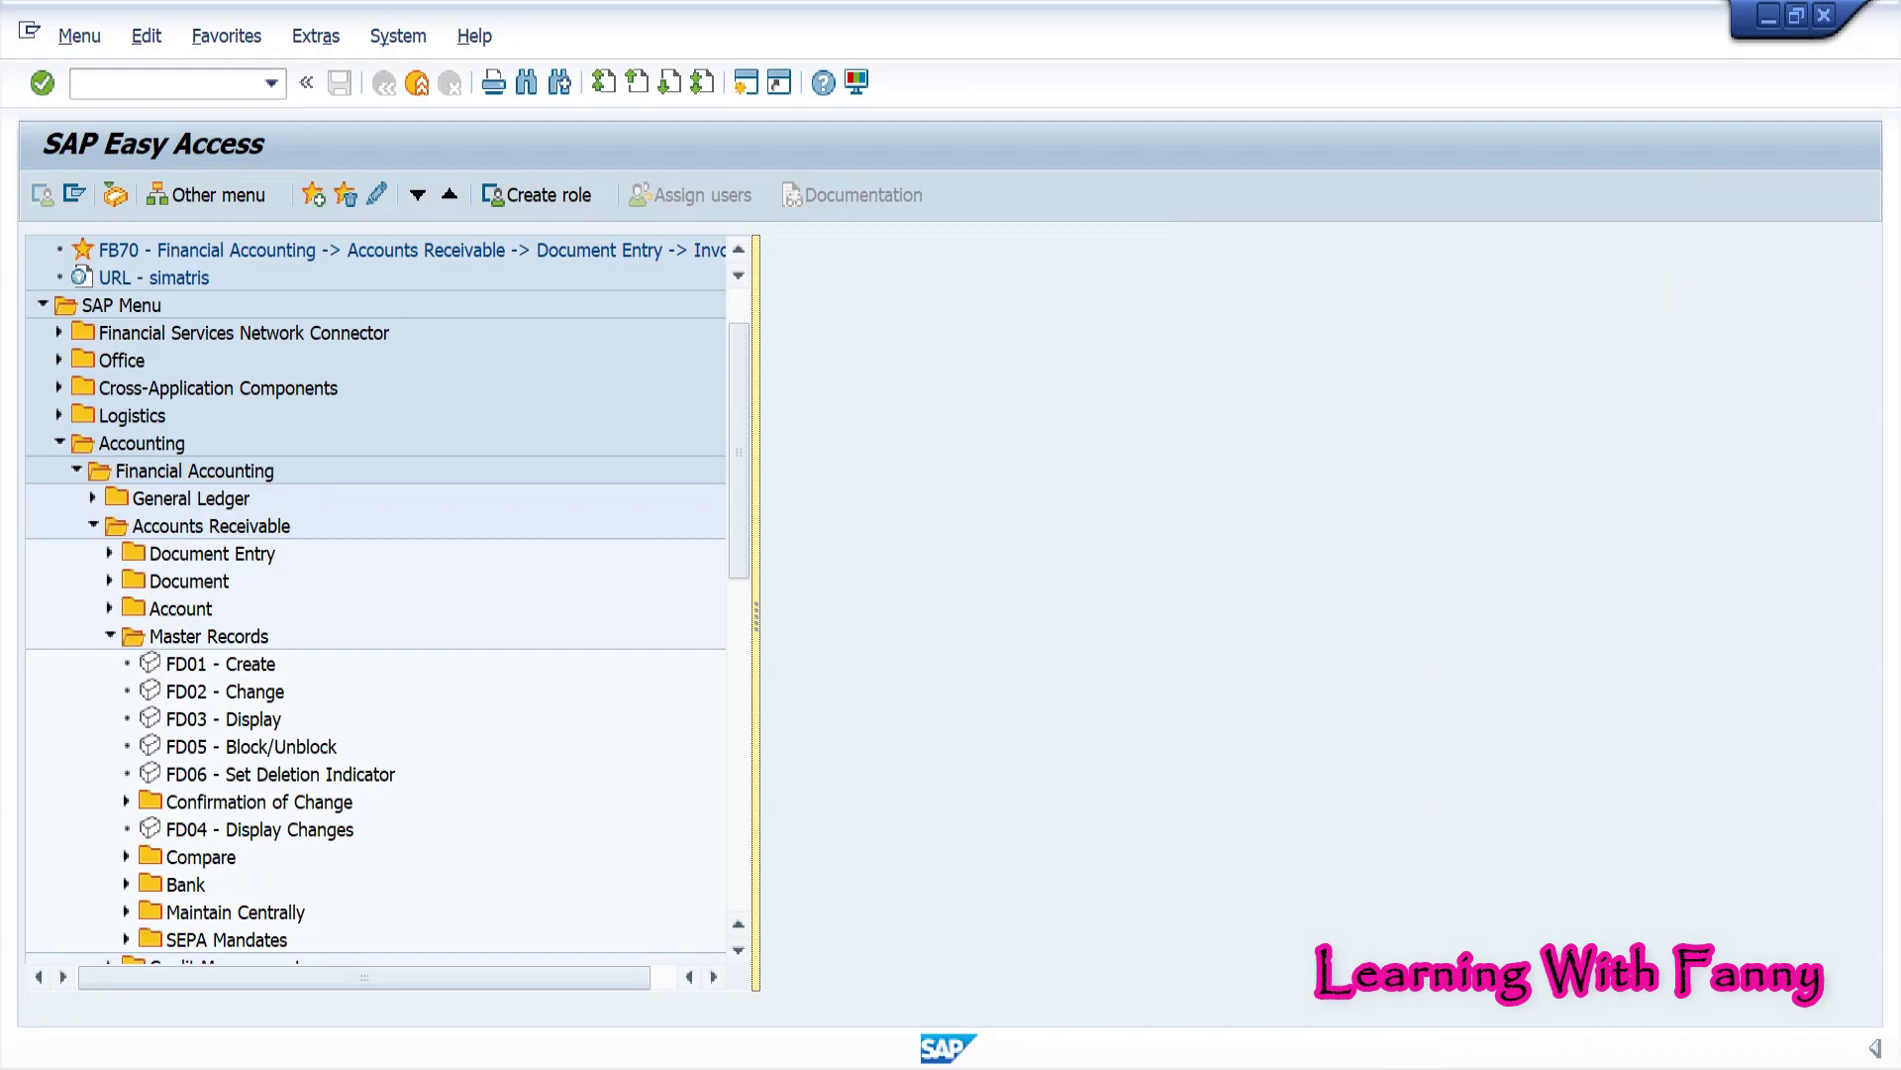
Switch to the exercise PDF and read the Task 8 introduction and instructions on monthly account statements
key(alt+Tab)
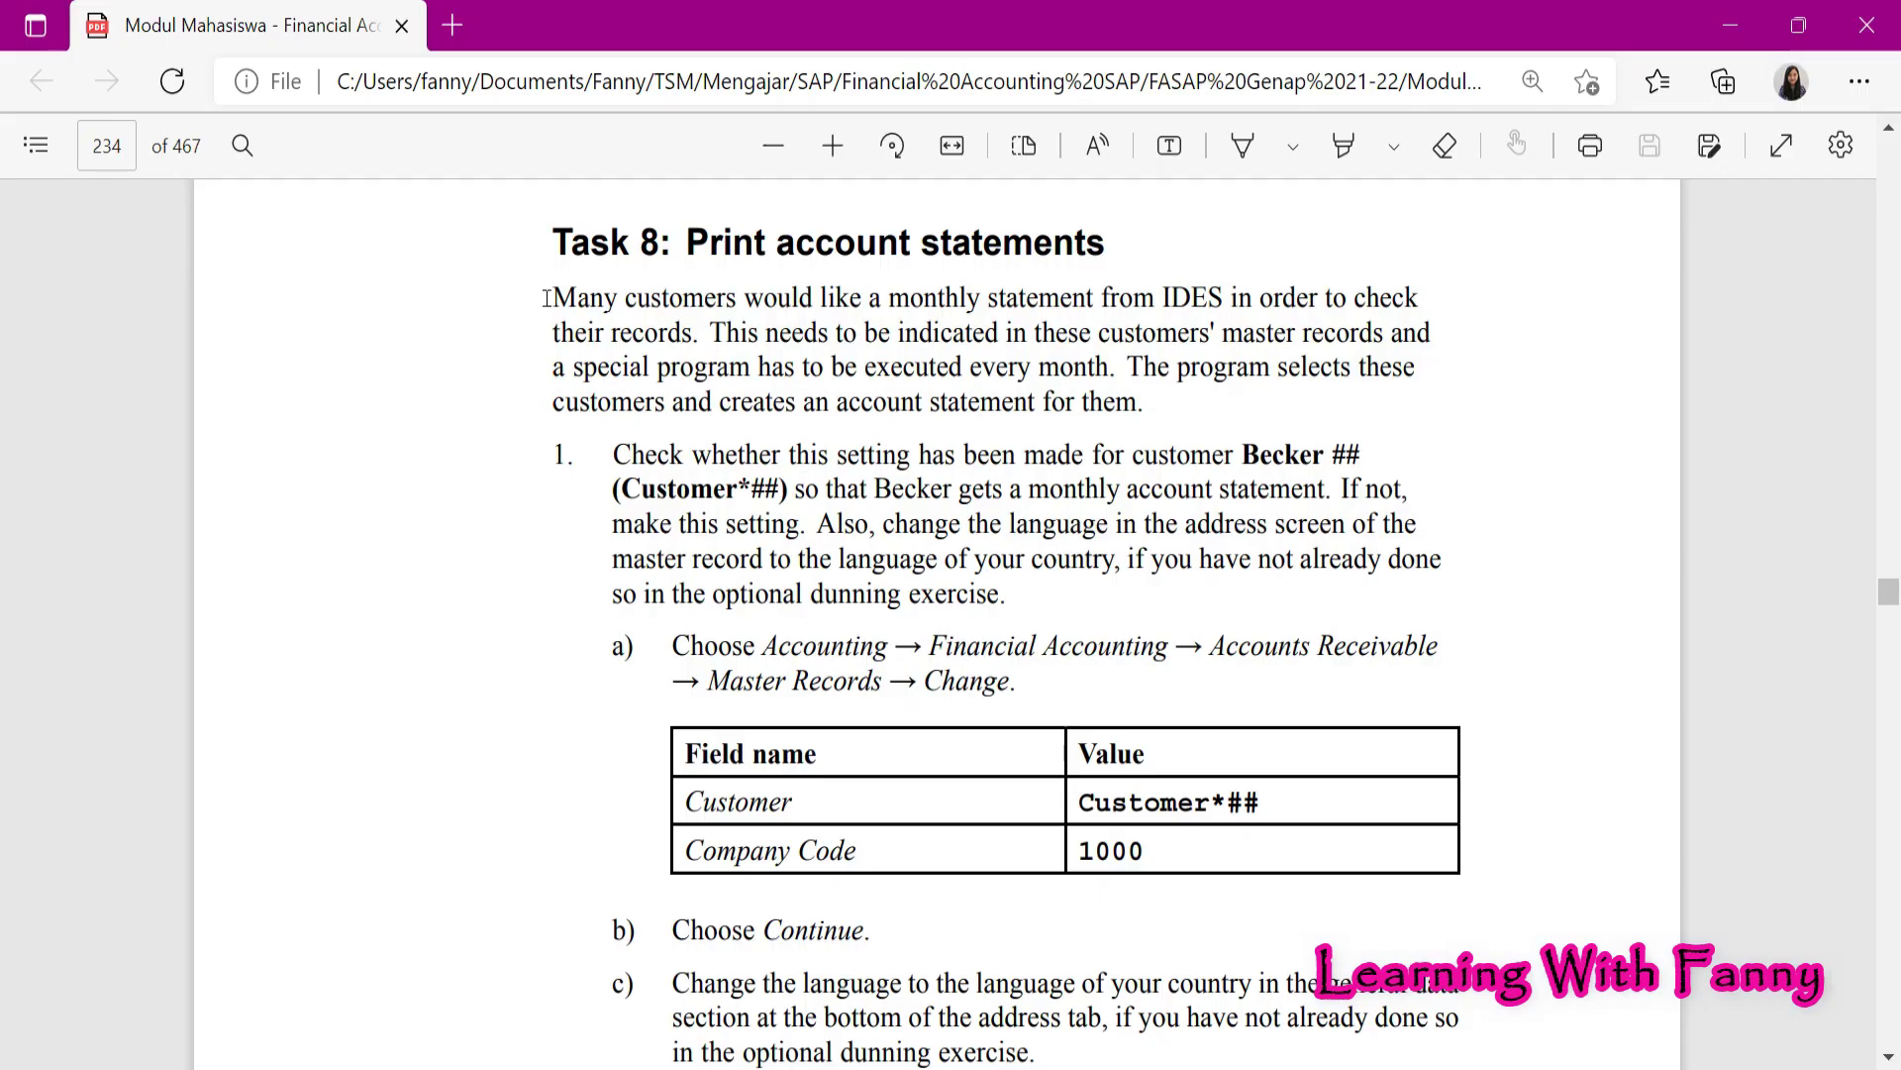
drag(548, 297, 1149, 402)
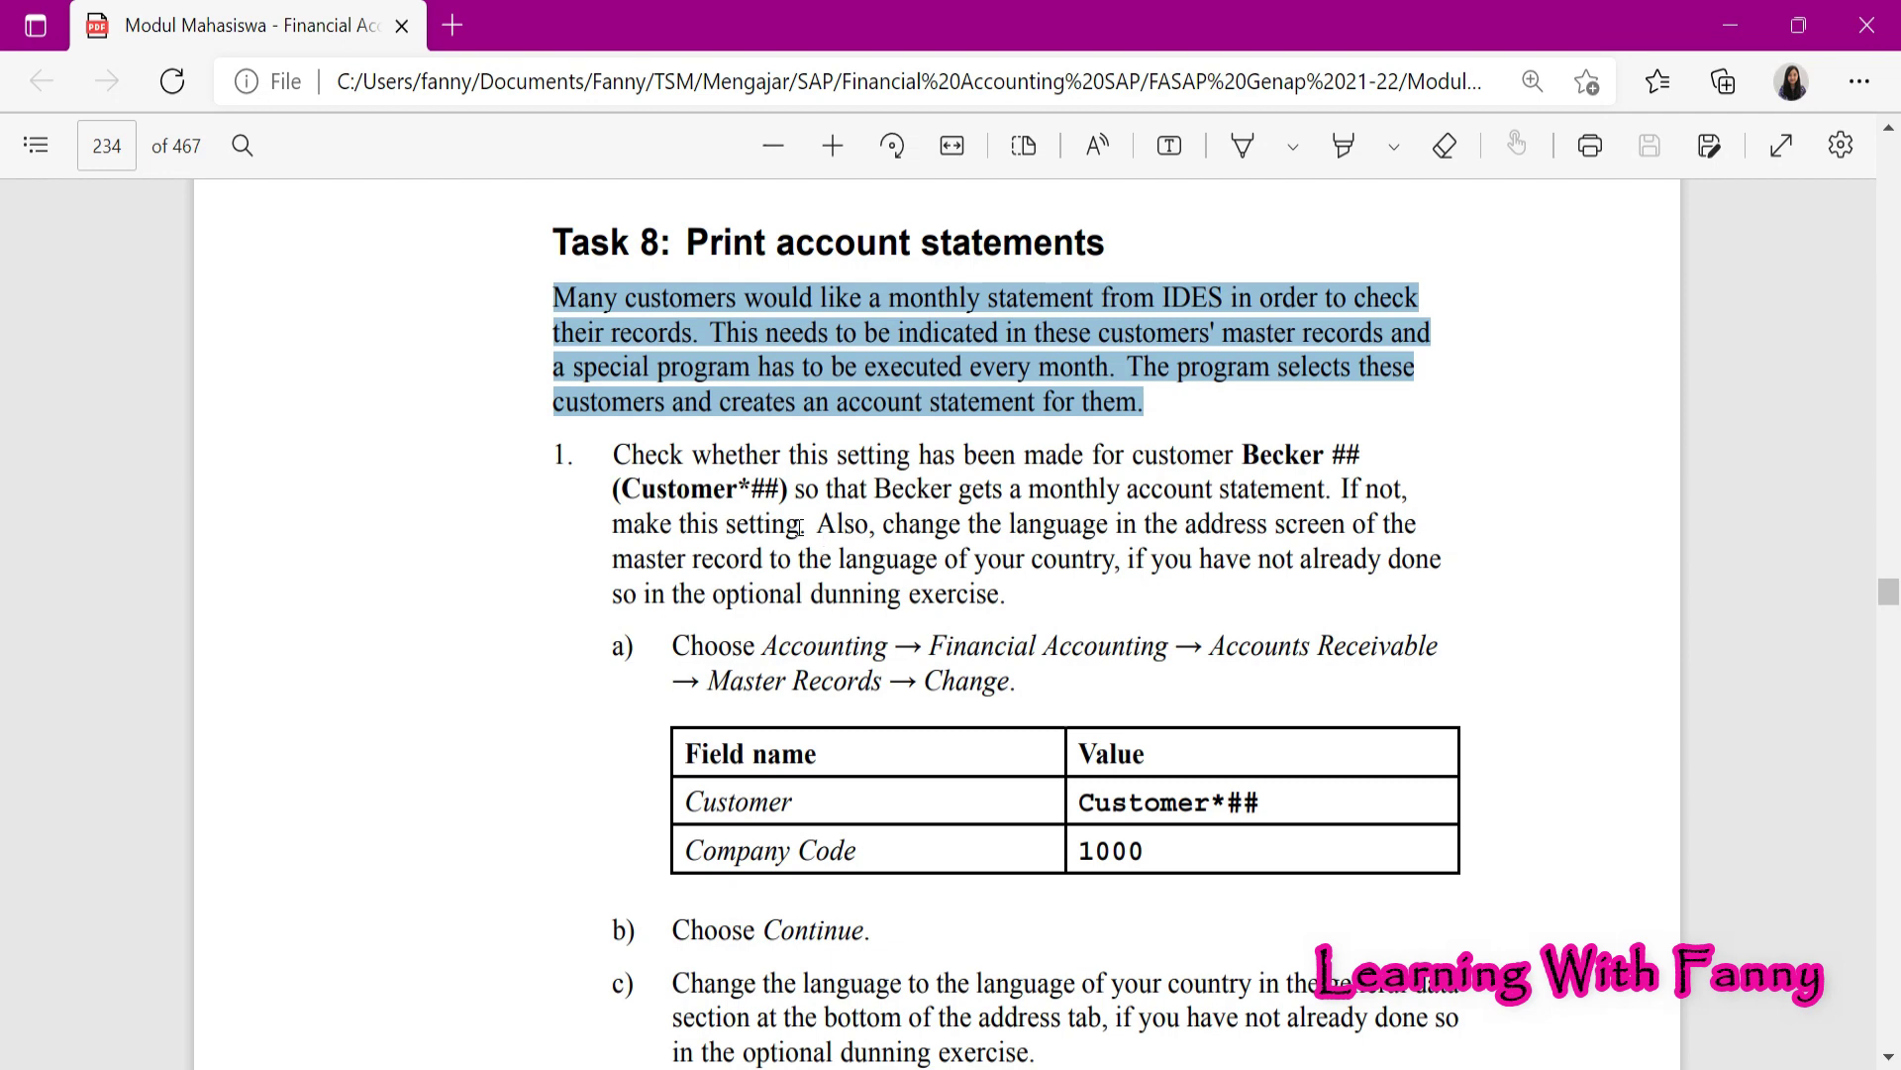
drag(800, 524, 589, 448)
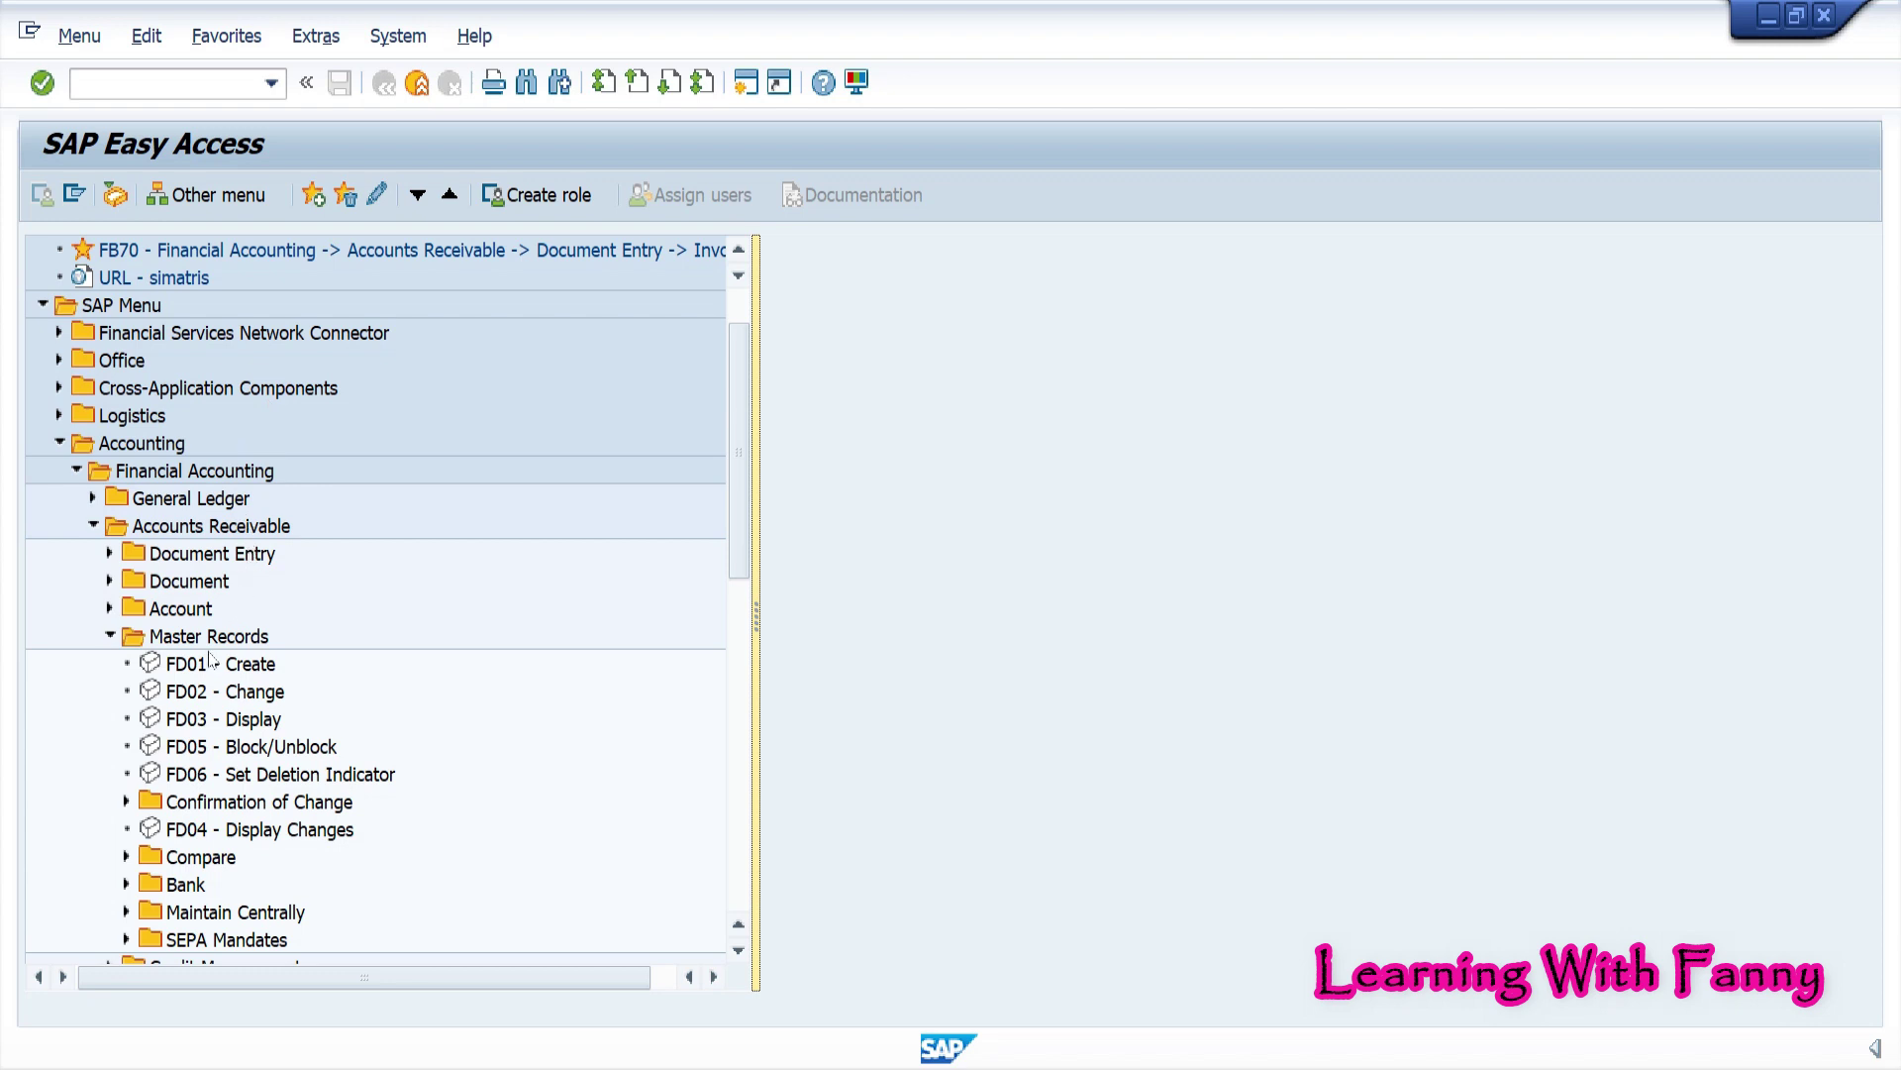
Open the master record of customer BECKER F00 in company code 1000 for changing with FD02
click(234, 696)
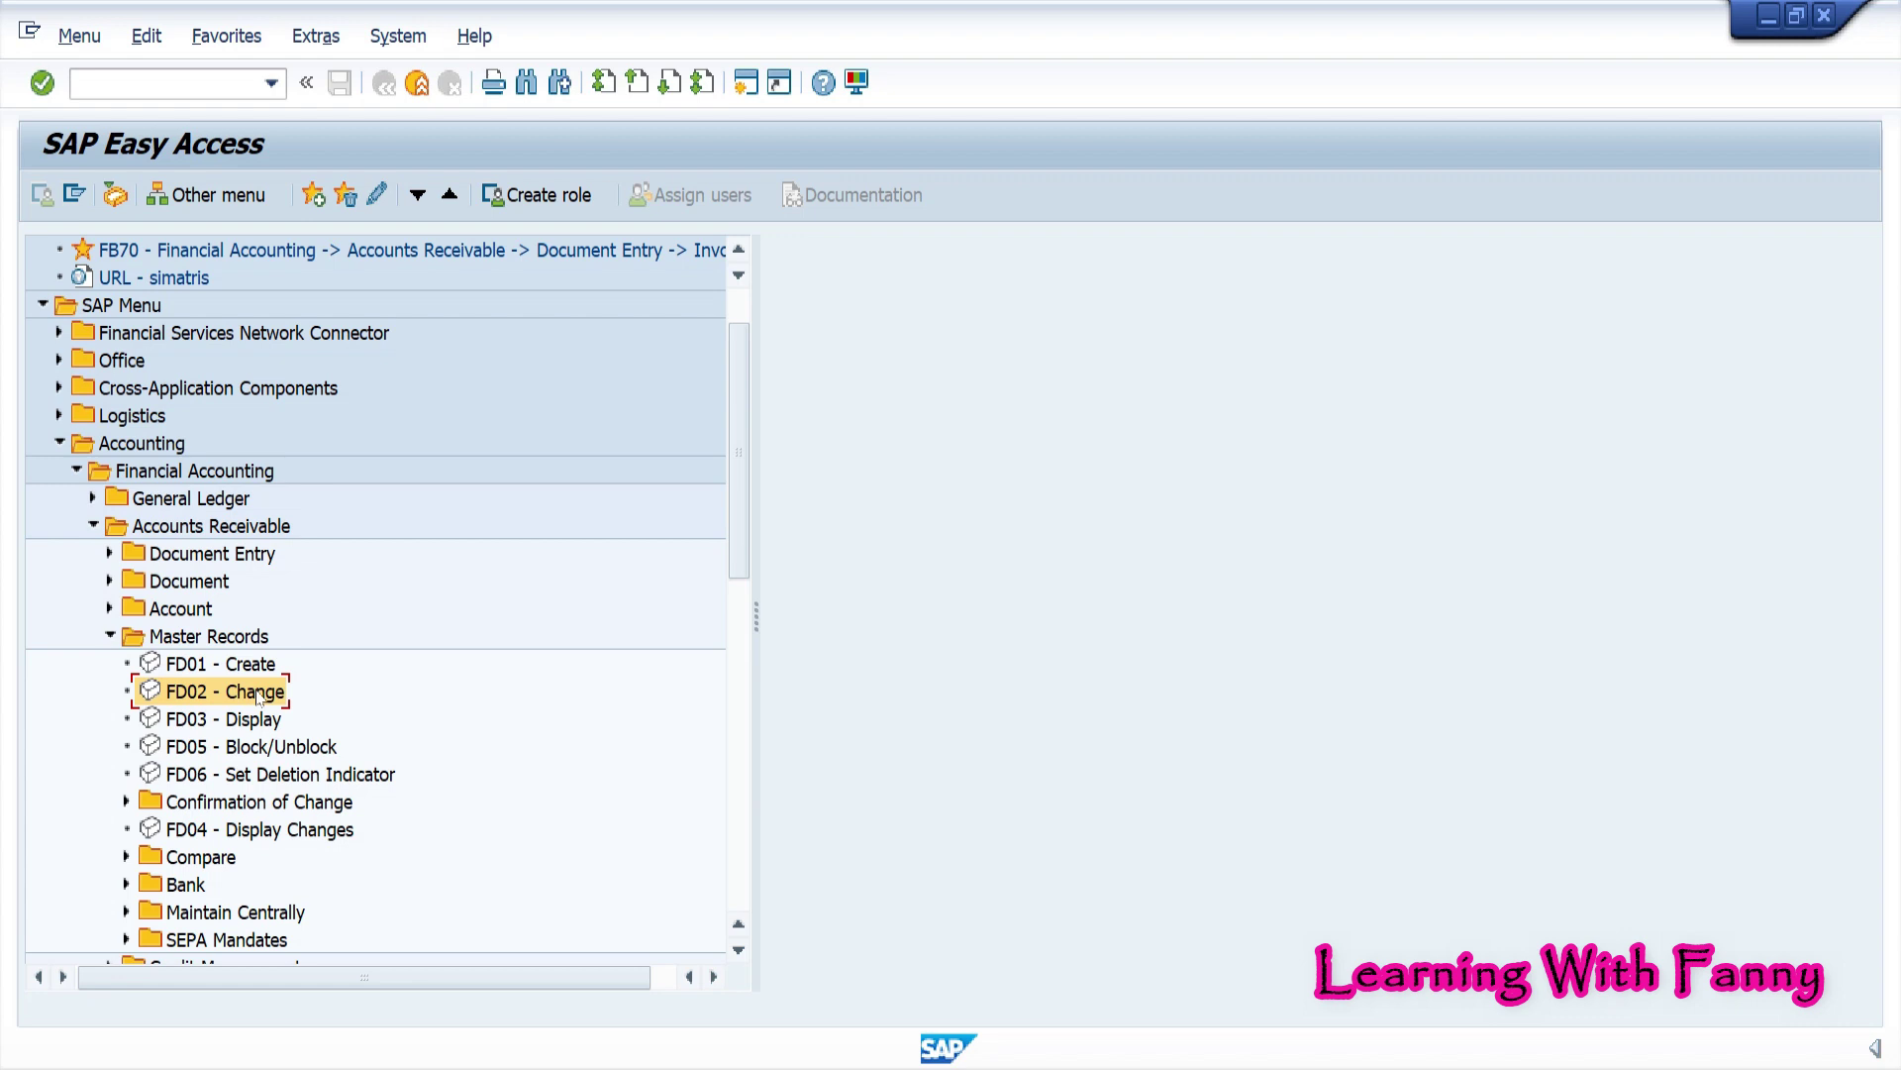
double_click(257, 695)
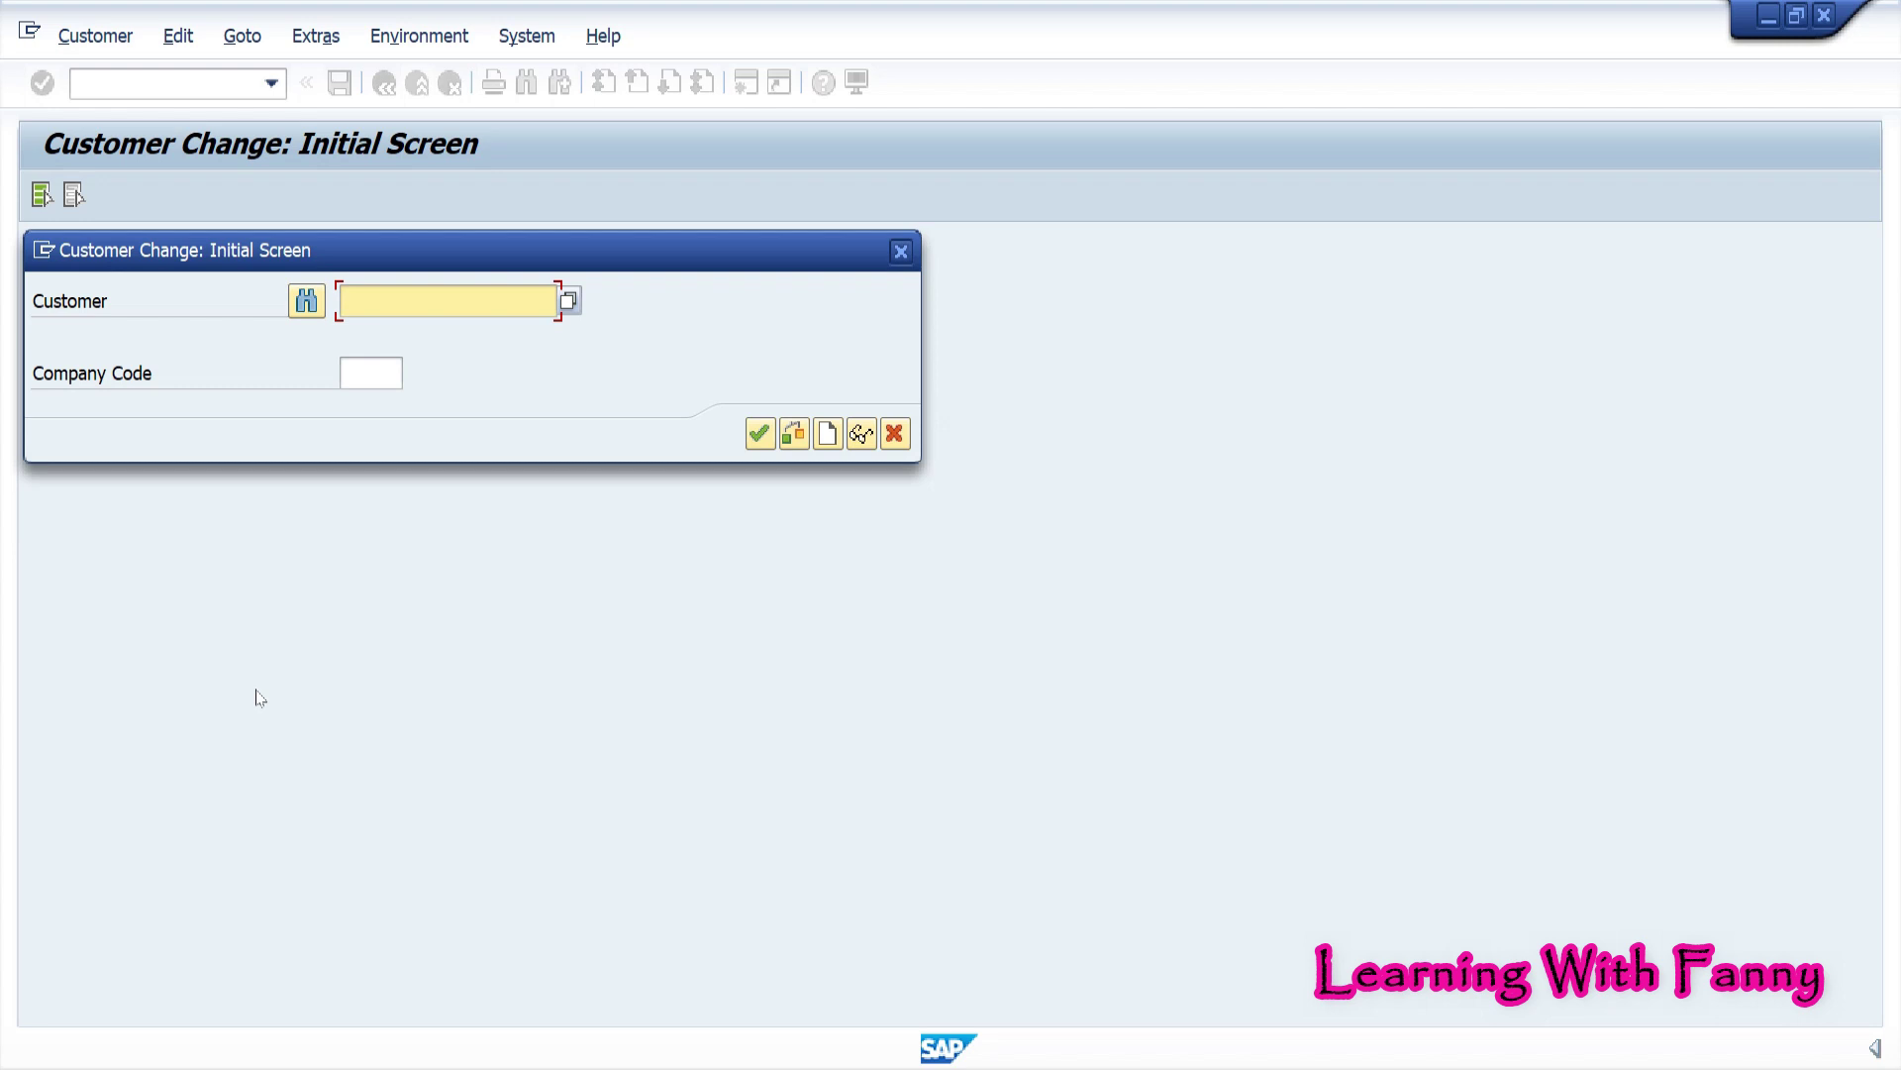
text(C)
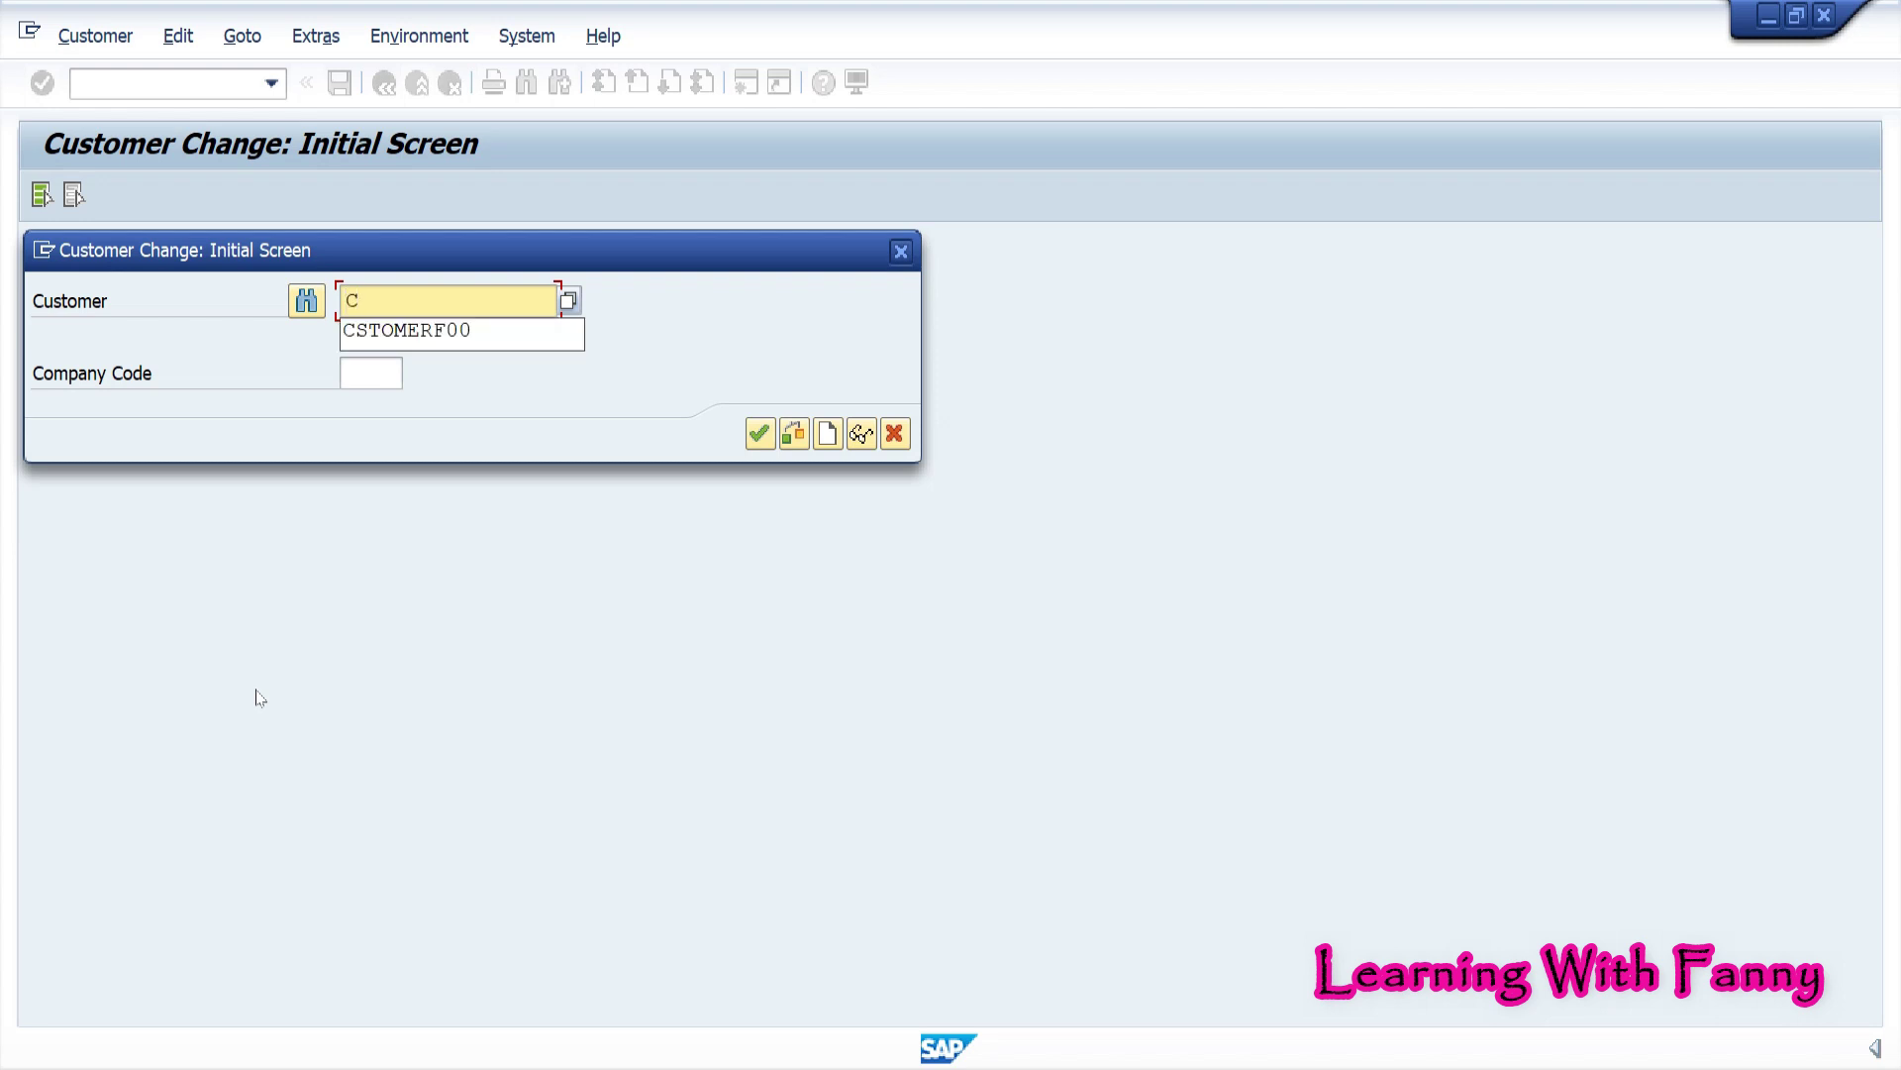
click(487, 342)
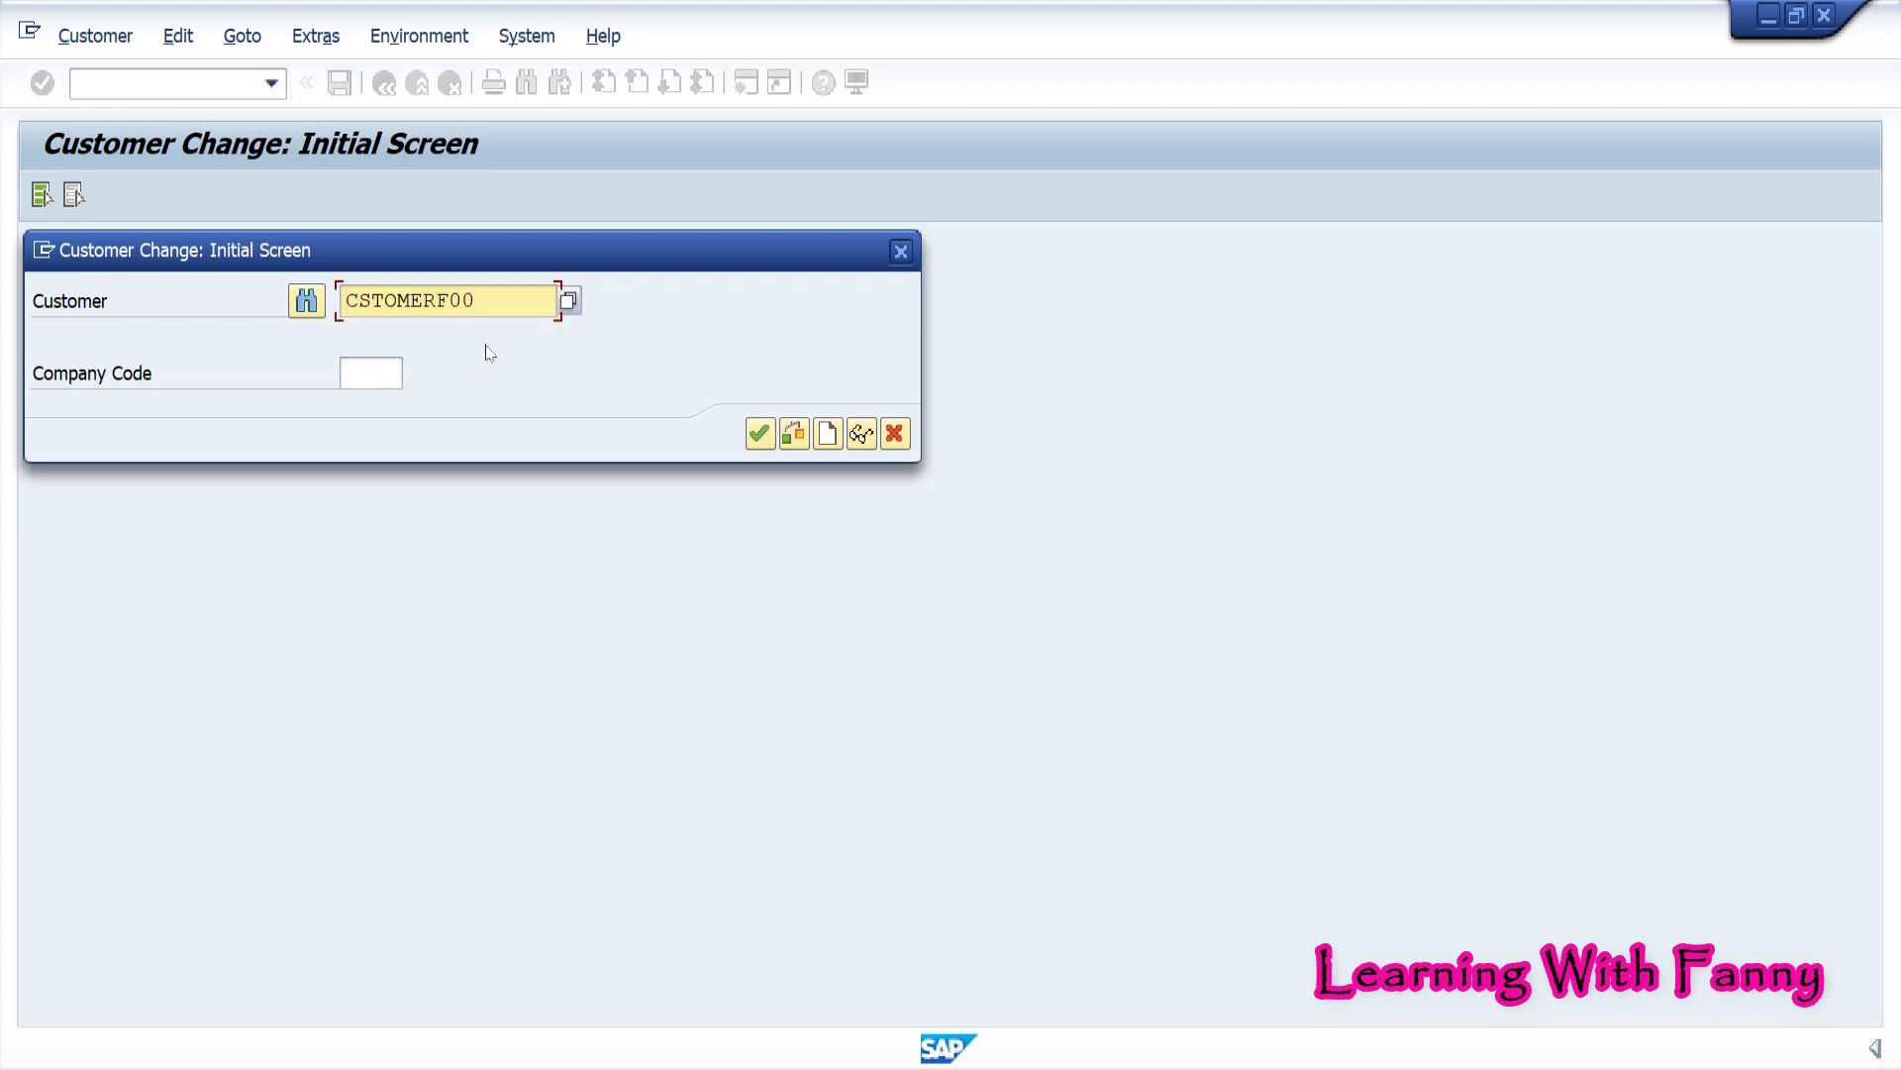
click(368, 374)
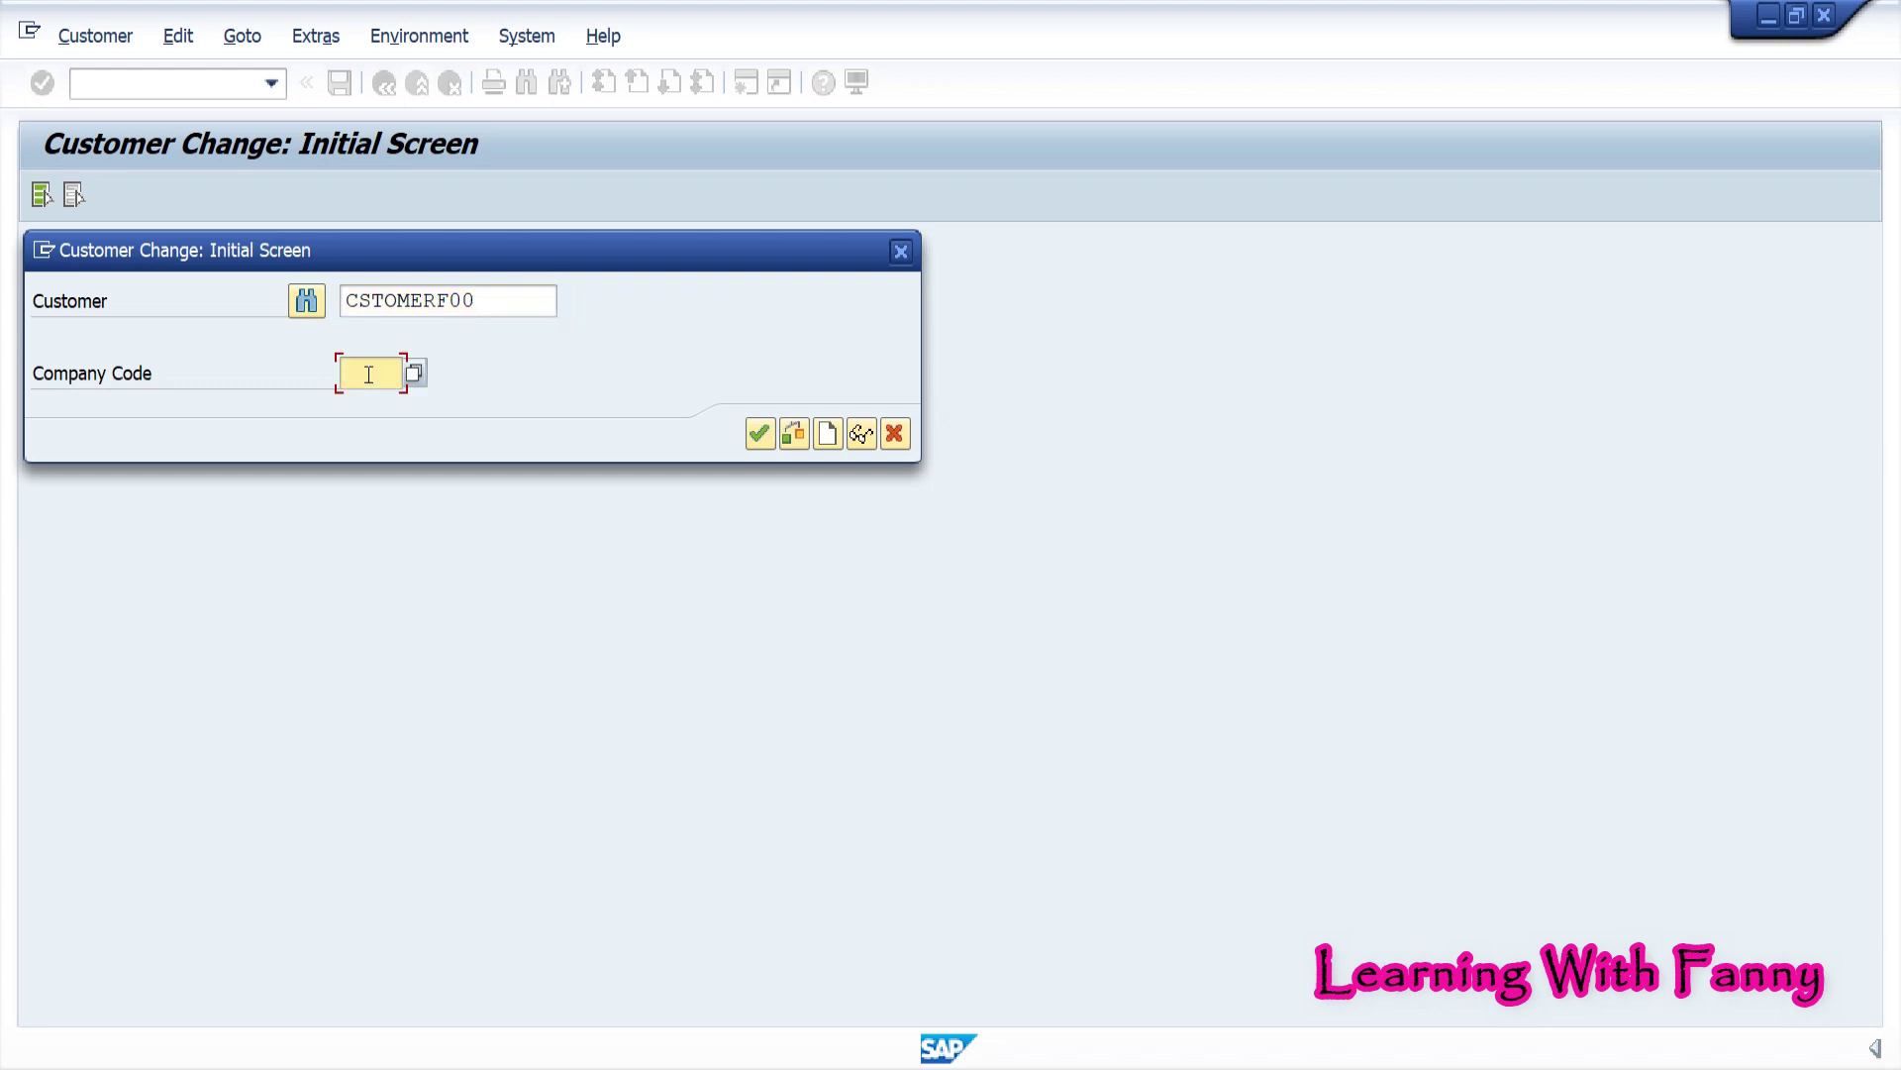
text(1000)
key(Return)
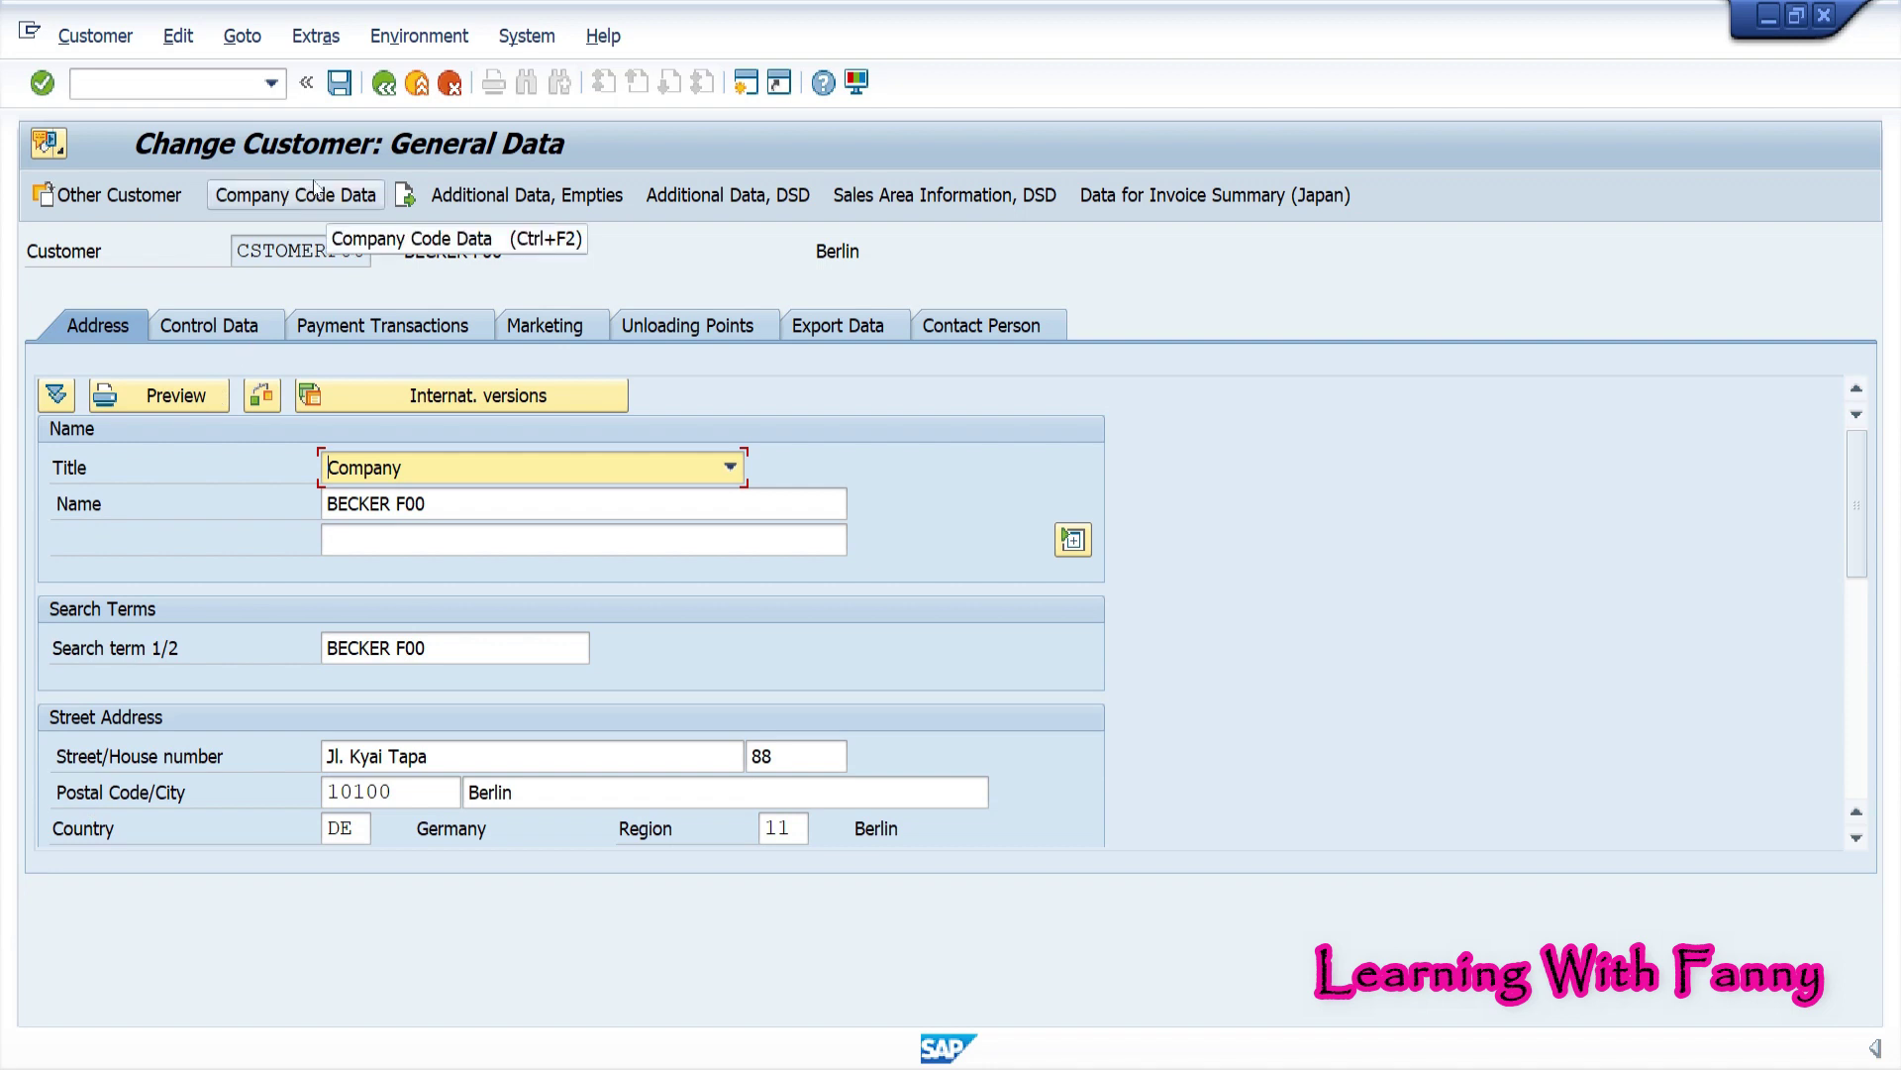
Set BECKER F00's Account Statement indicator to 2 (monthly) in the company code correspondence data, save, and return to SAP Easy Access
click(363, 203)
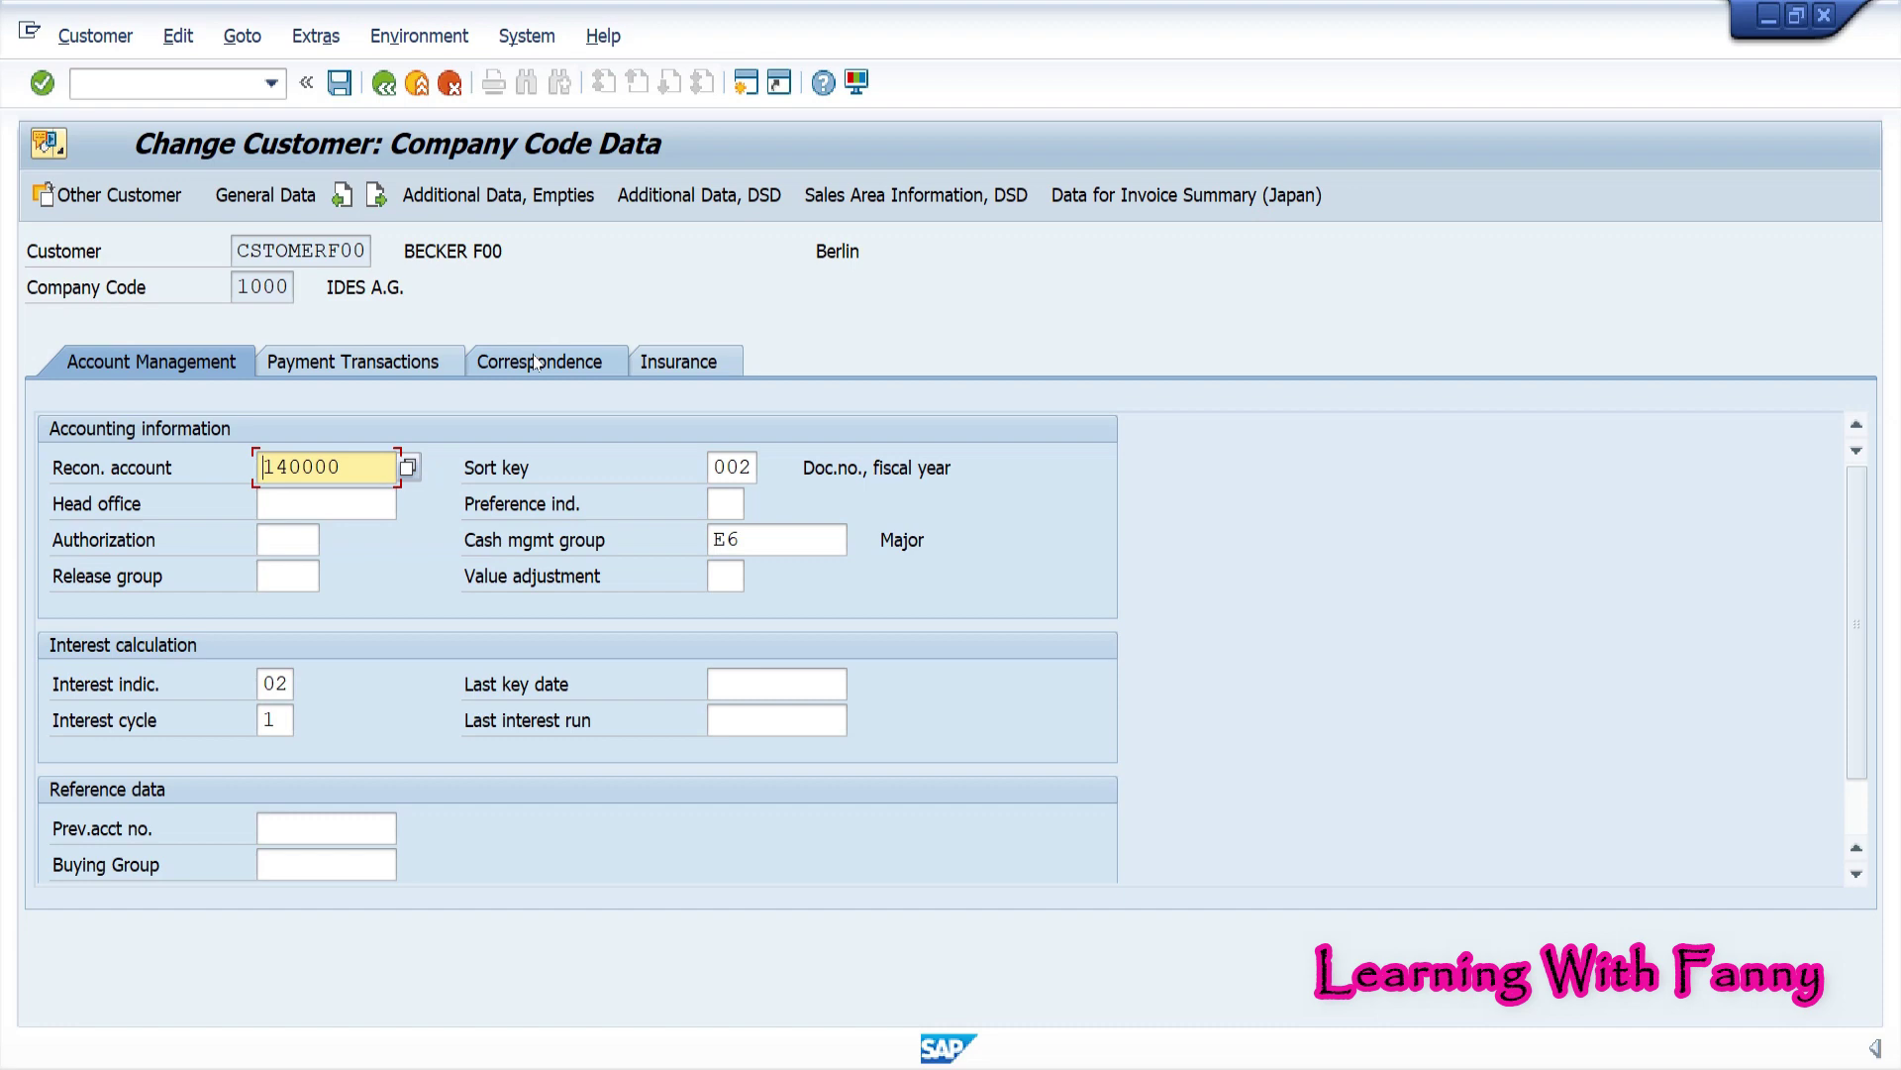
click(535, 362)
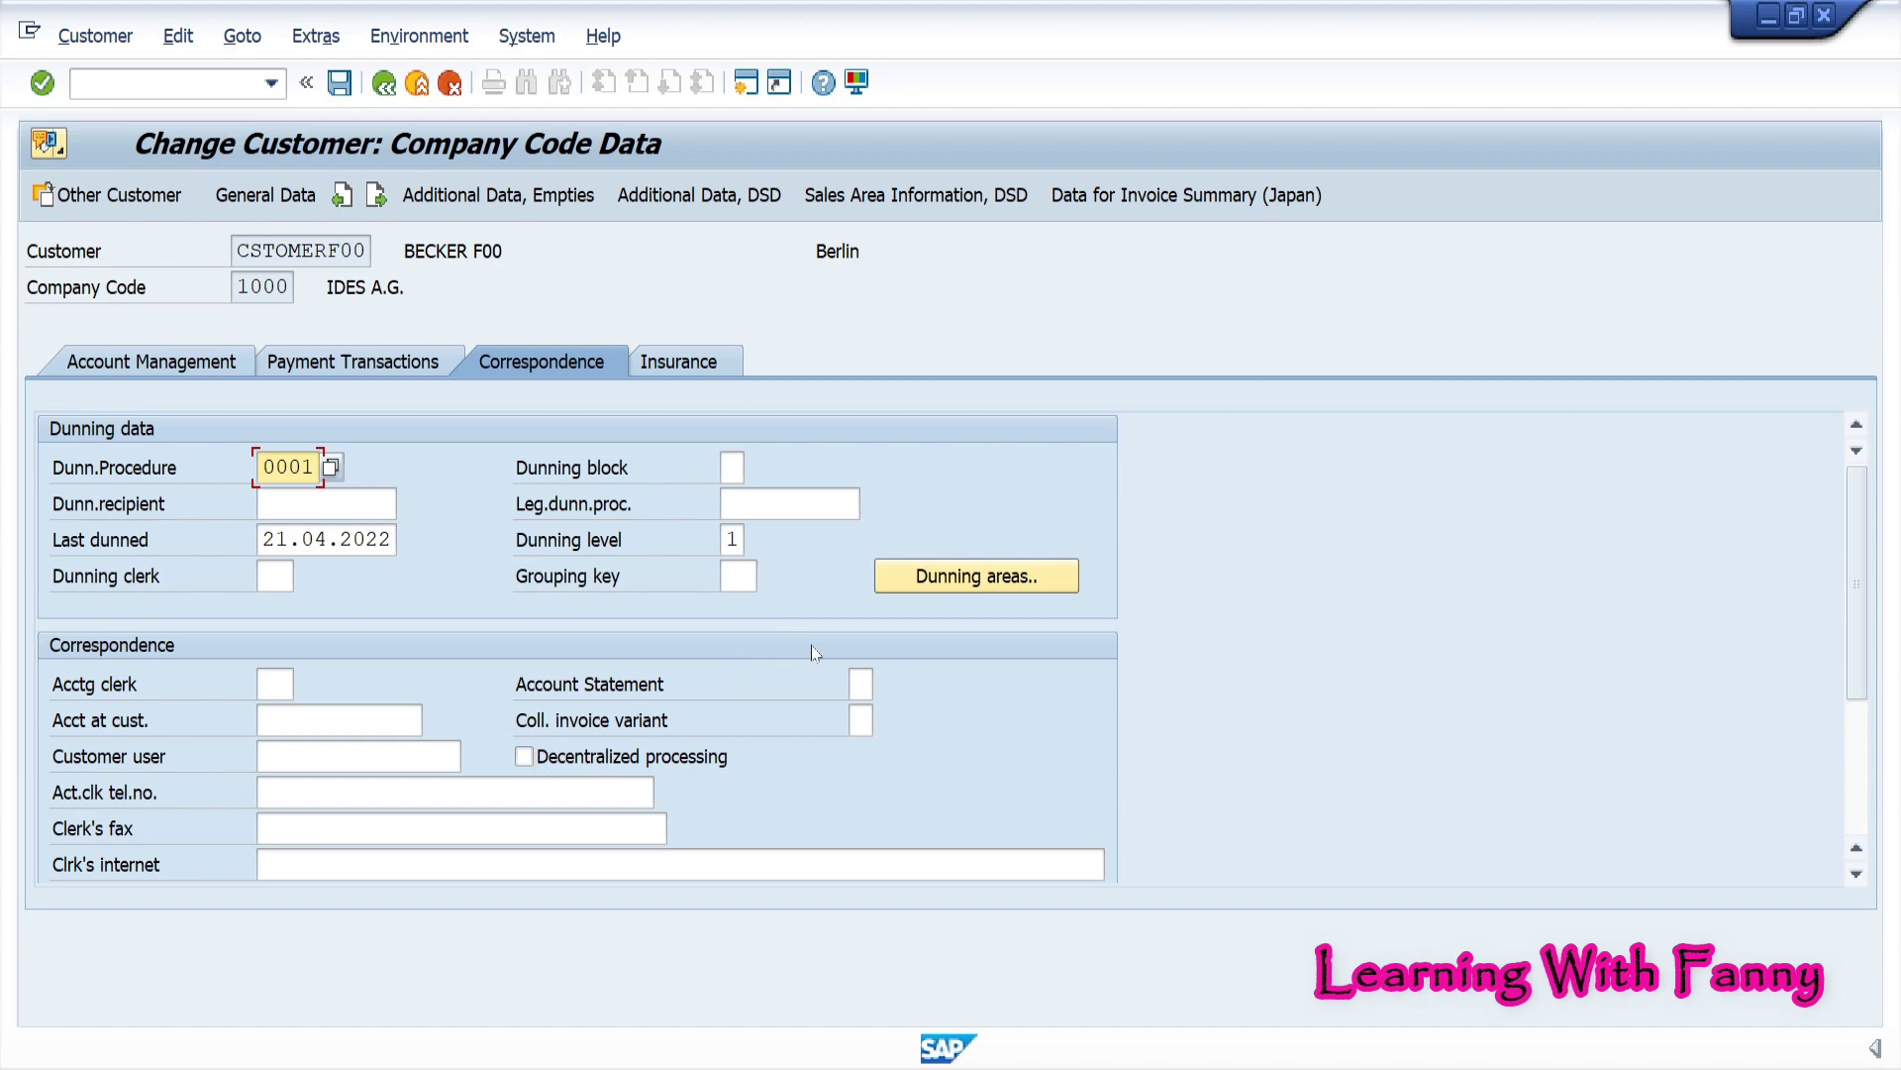
click(868, 681)
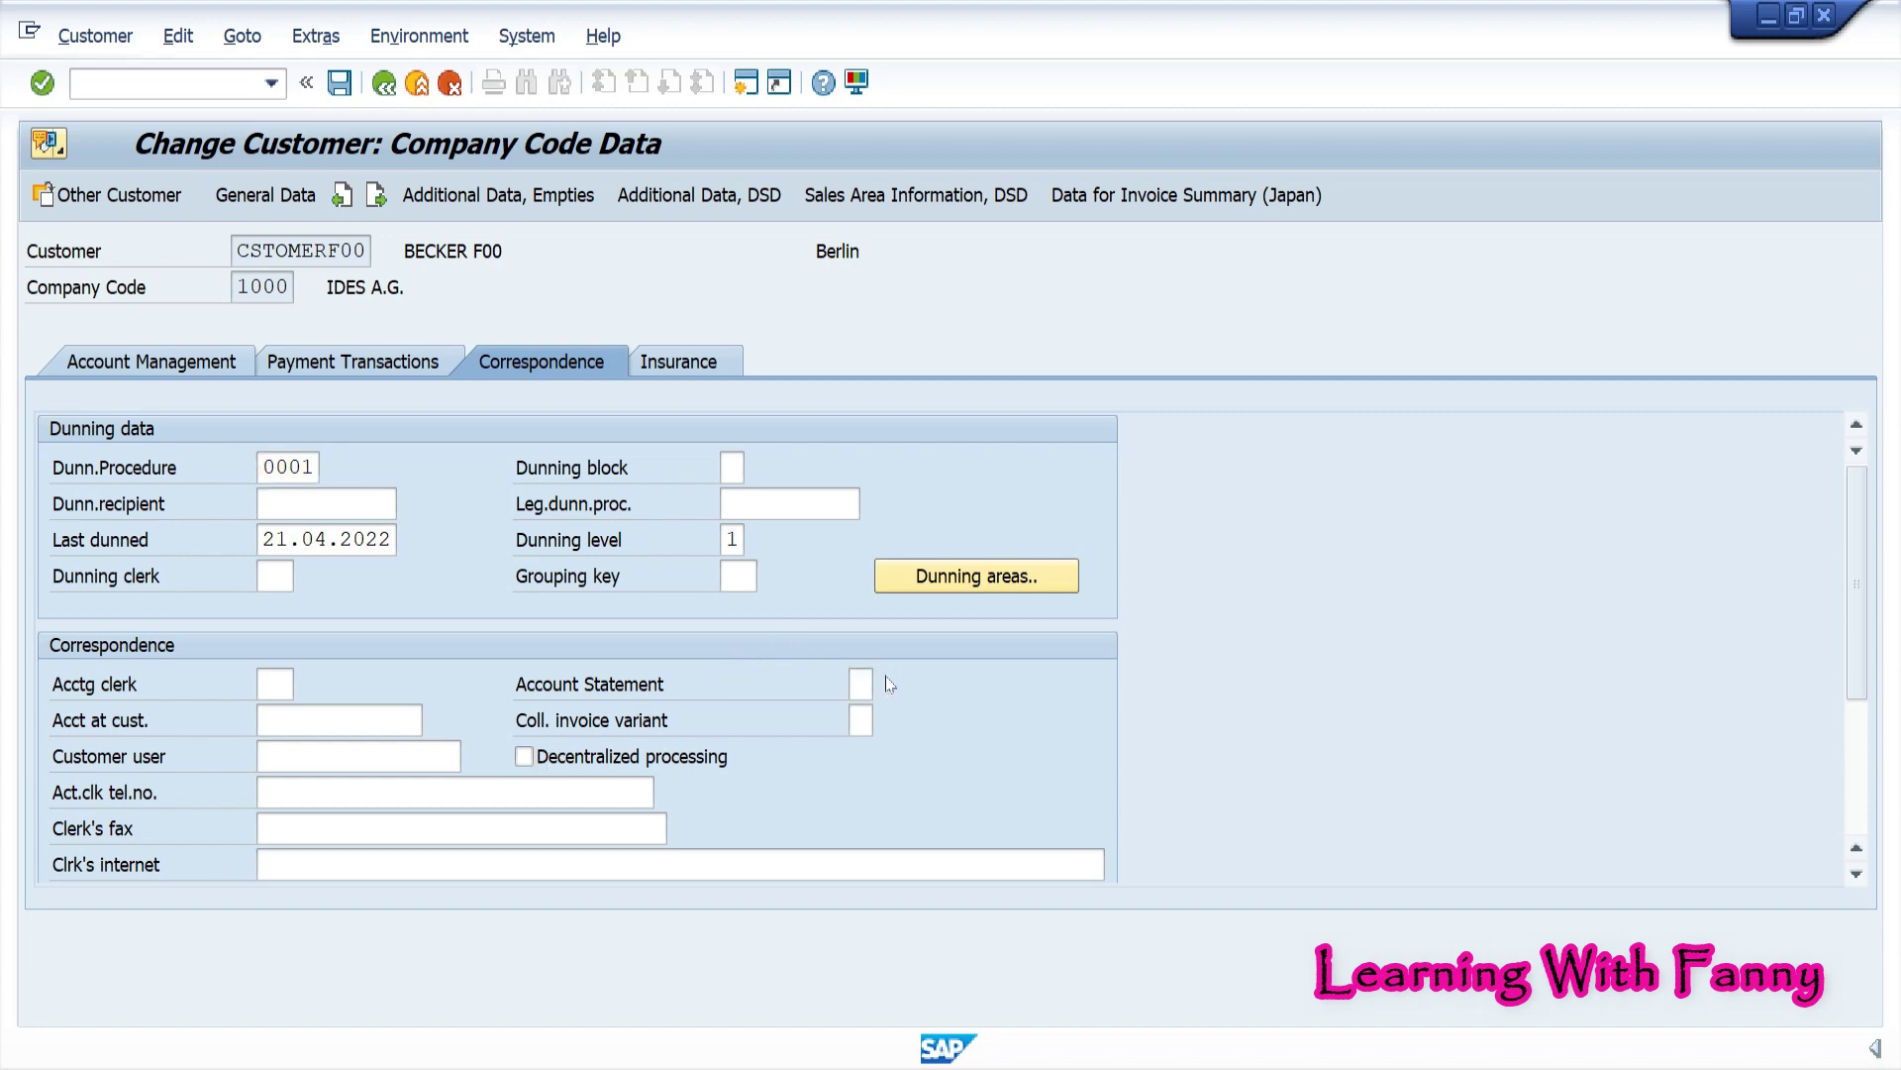
key(F4)
click(888, 220)
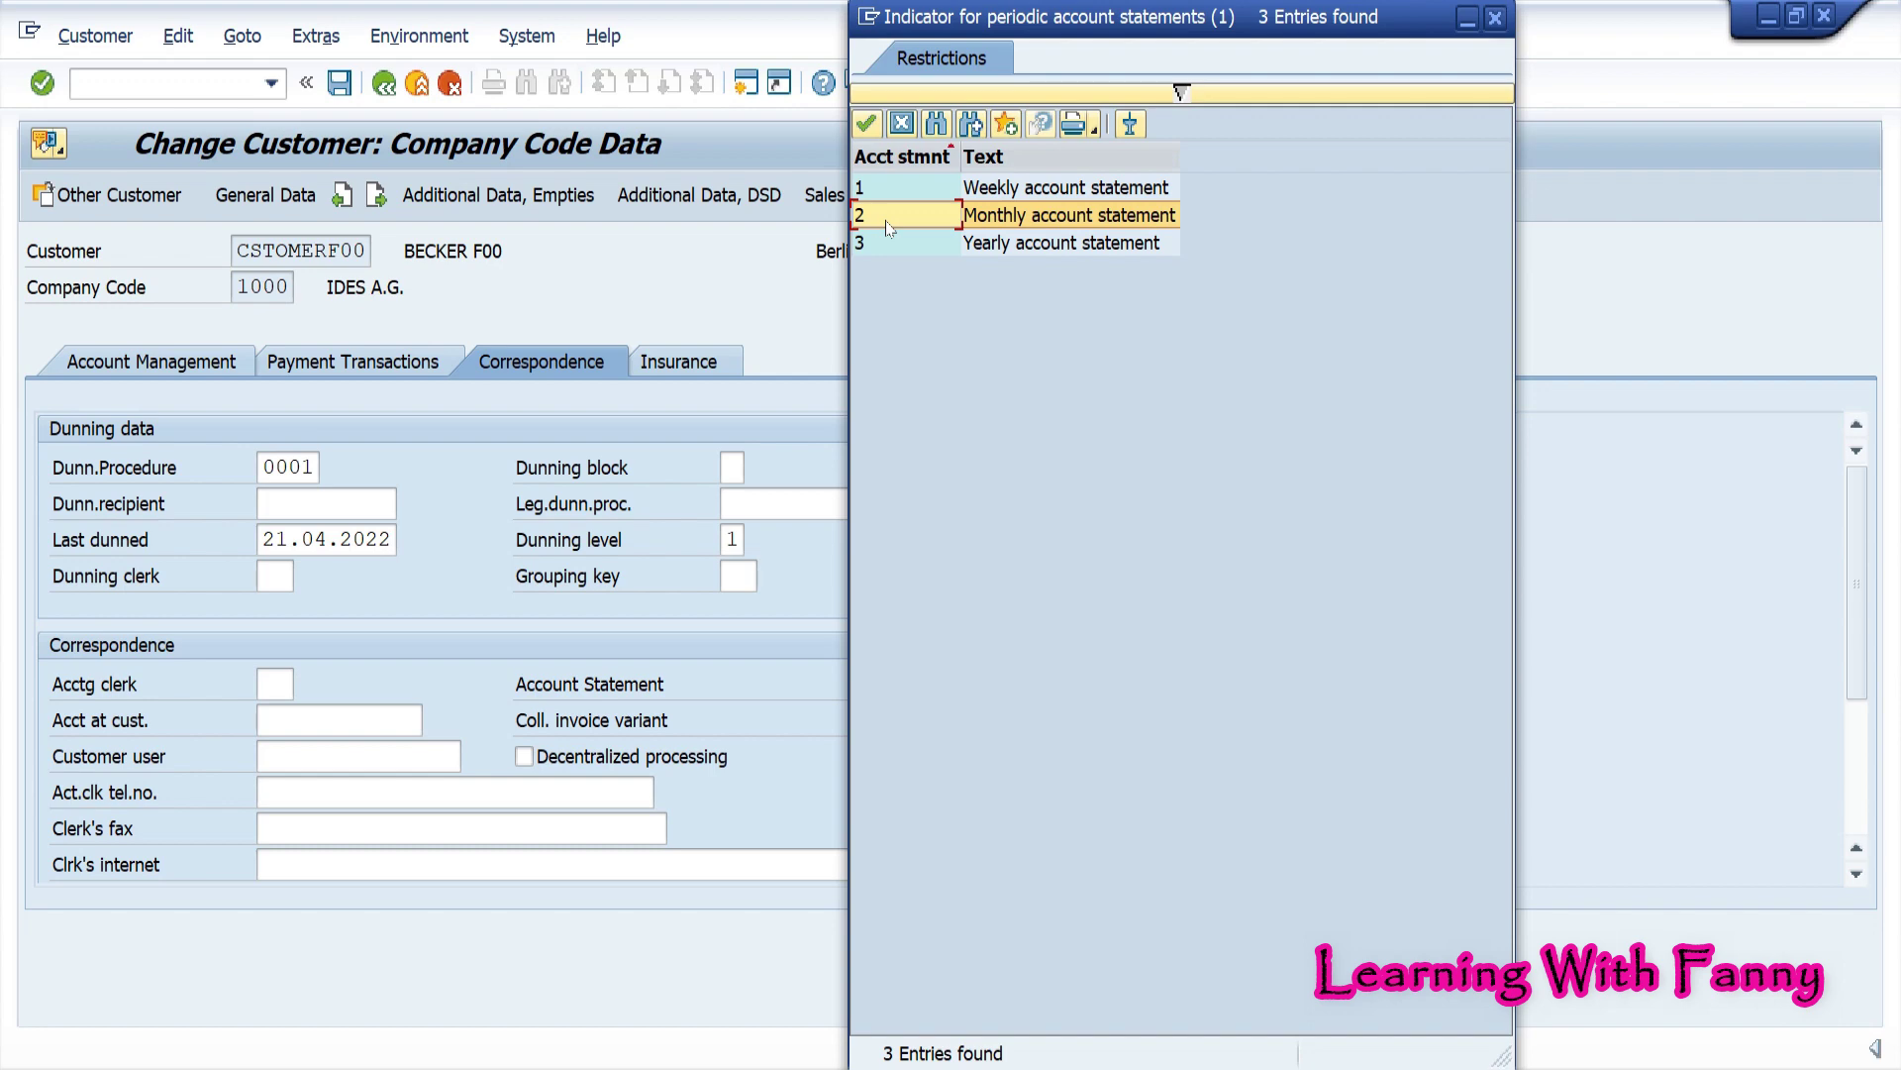
double_click(884, 228)
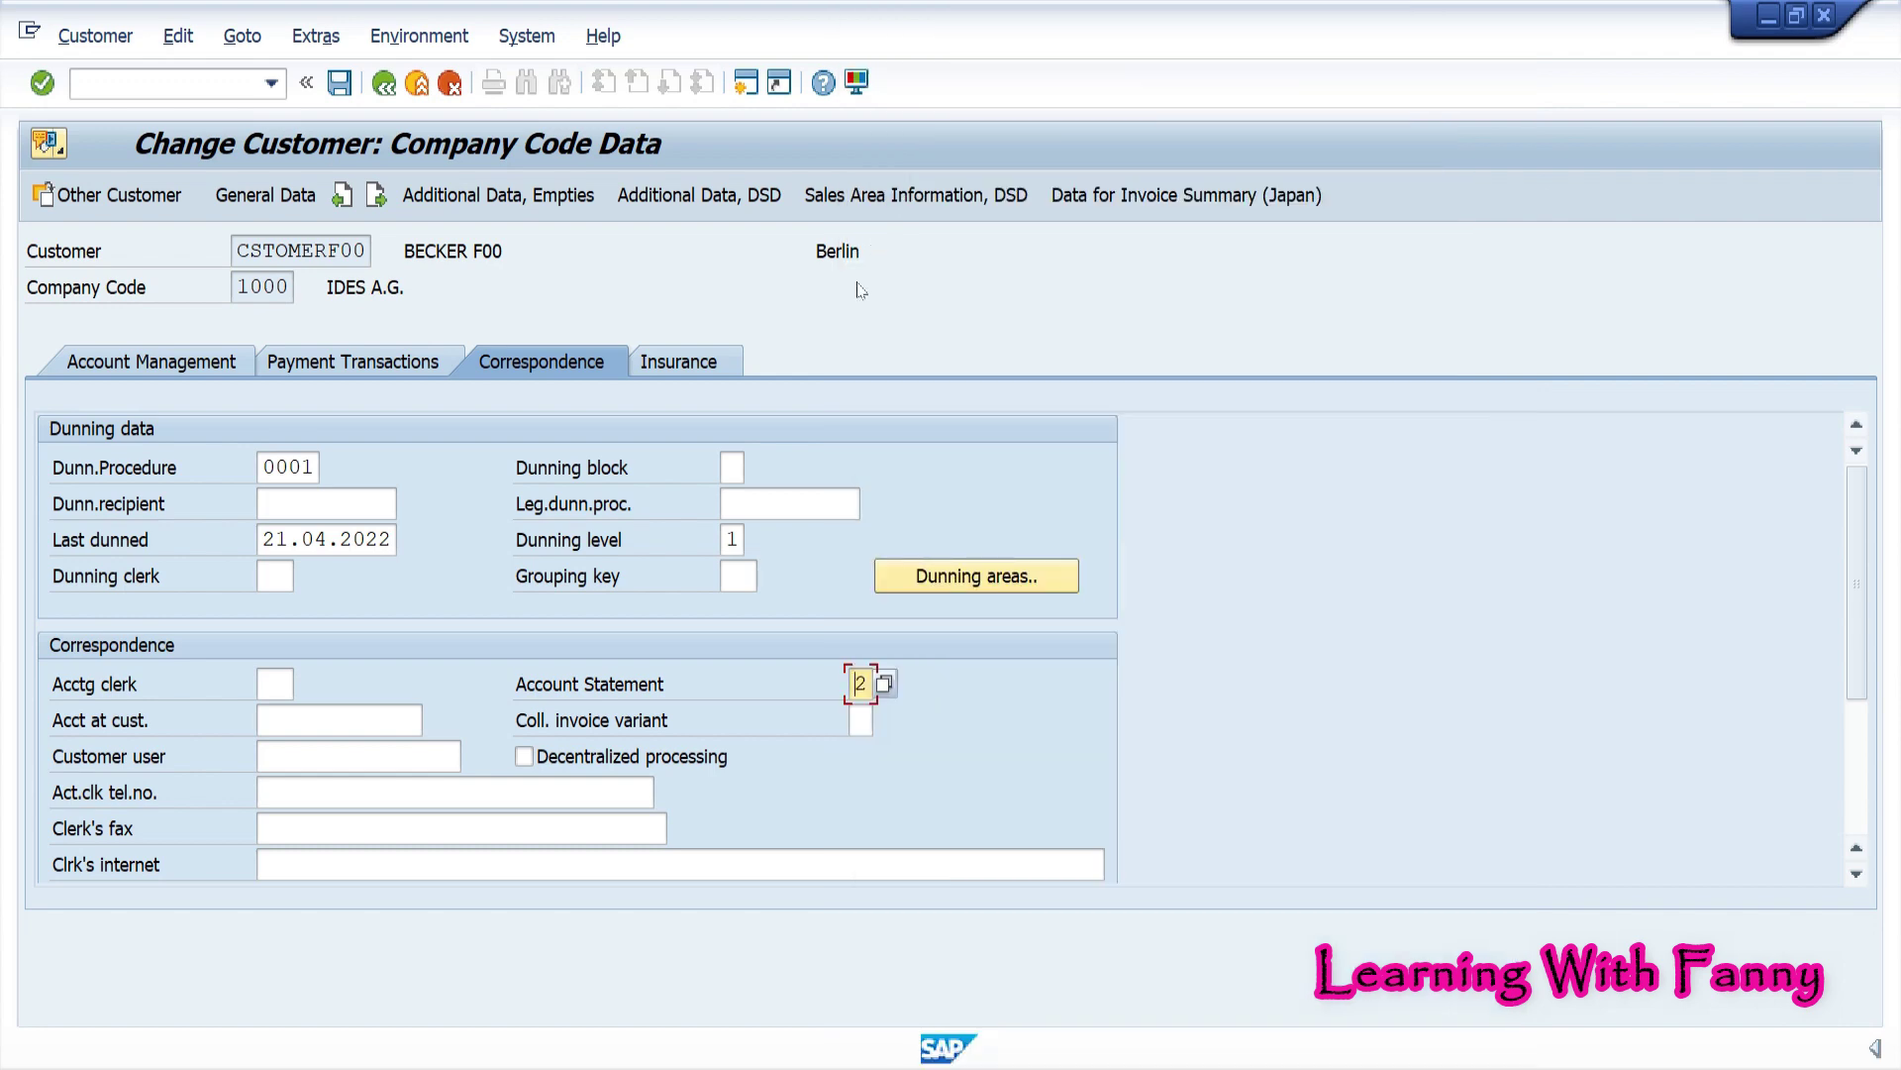
click(340, 82)
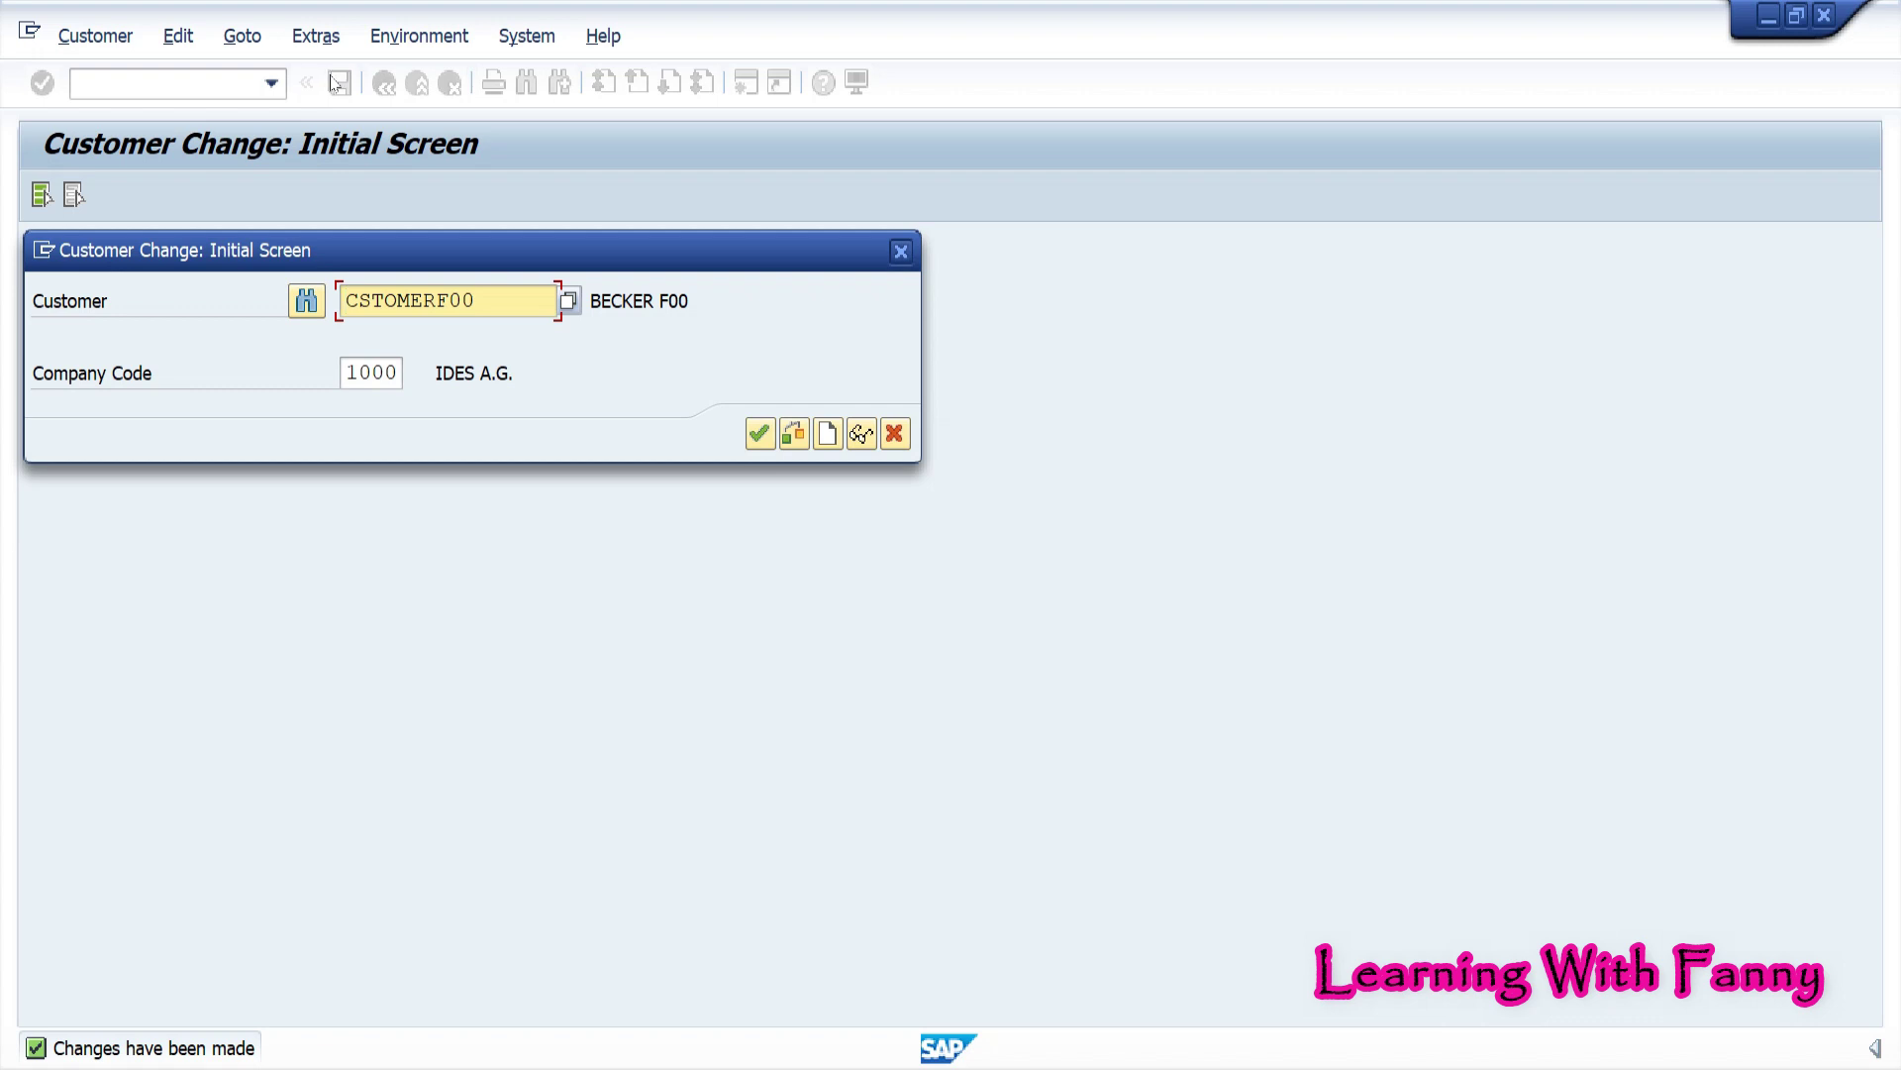
click(901, 252)
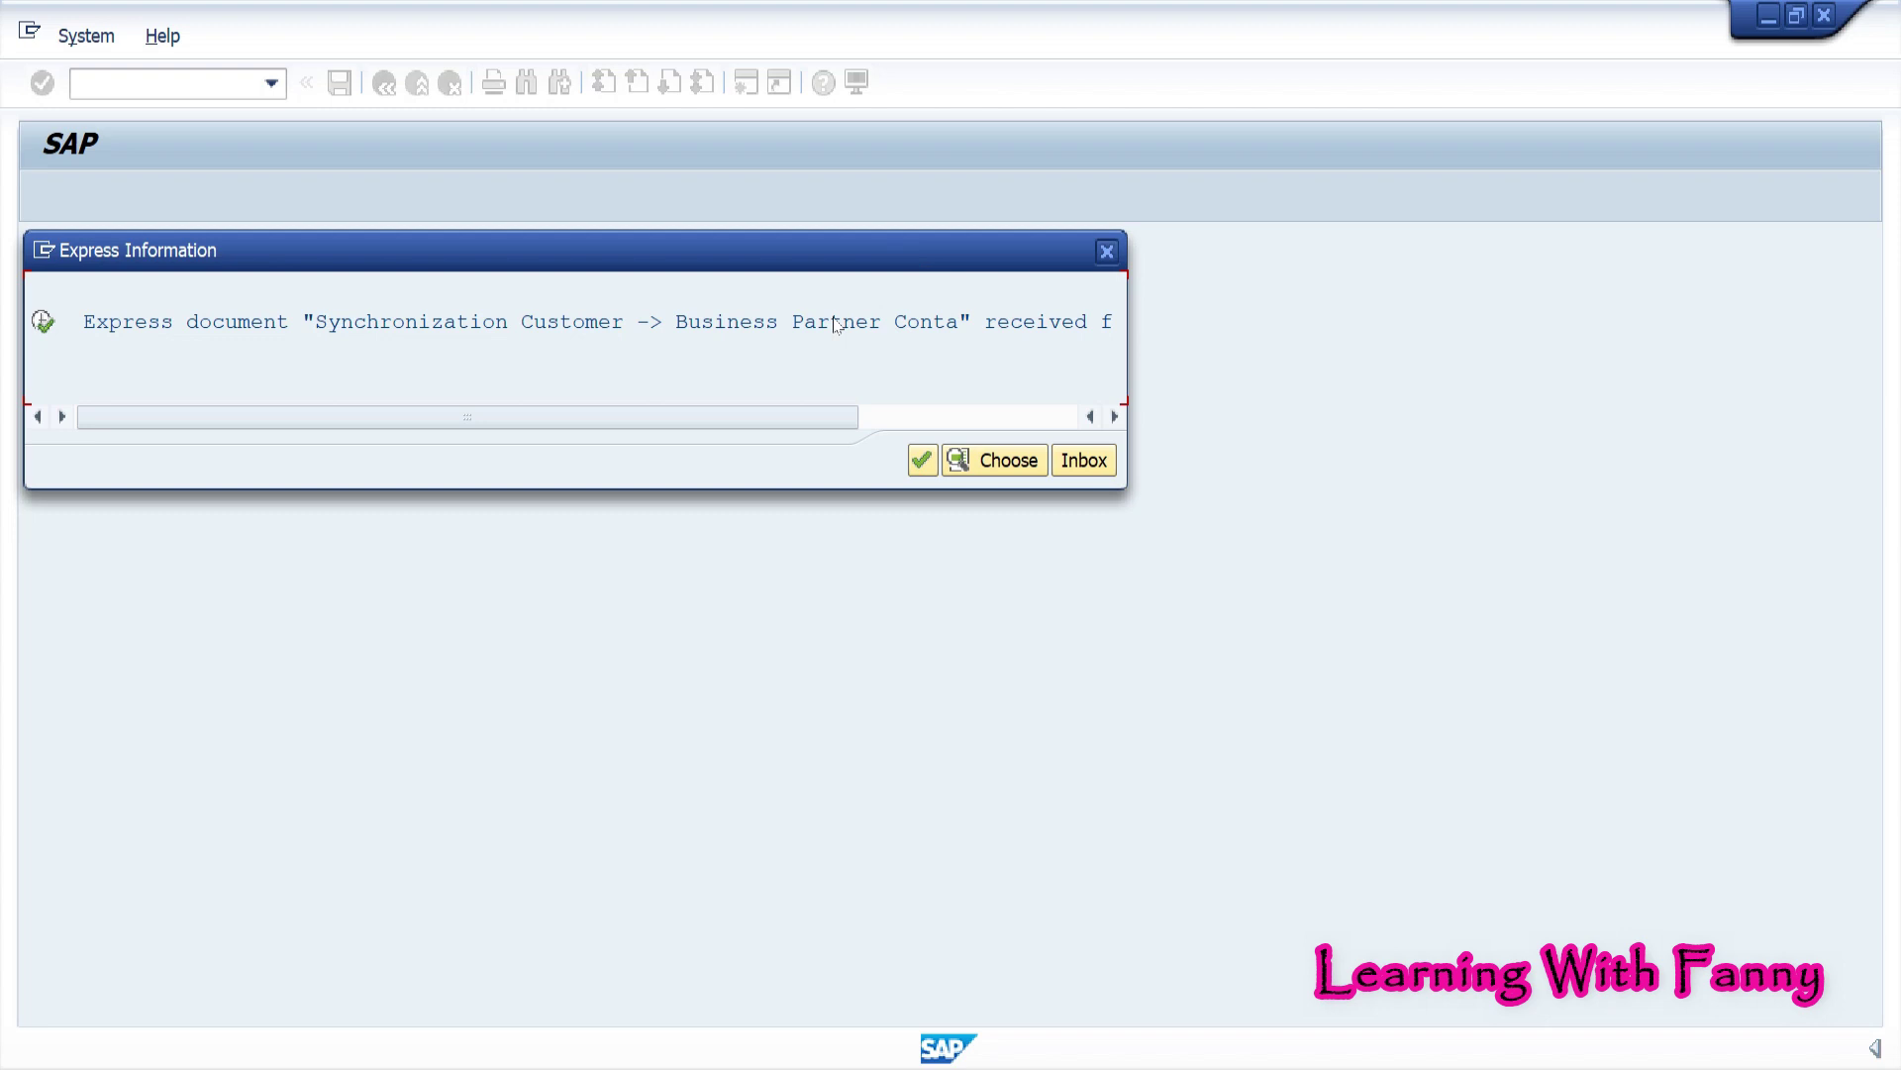
click(1108, 252)
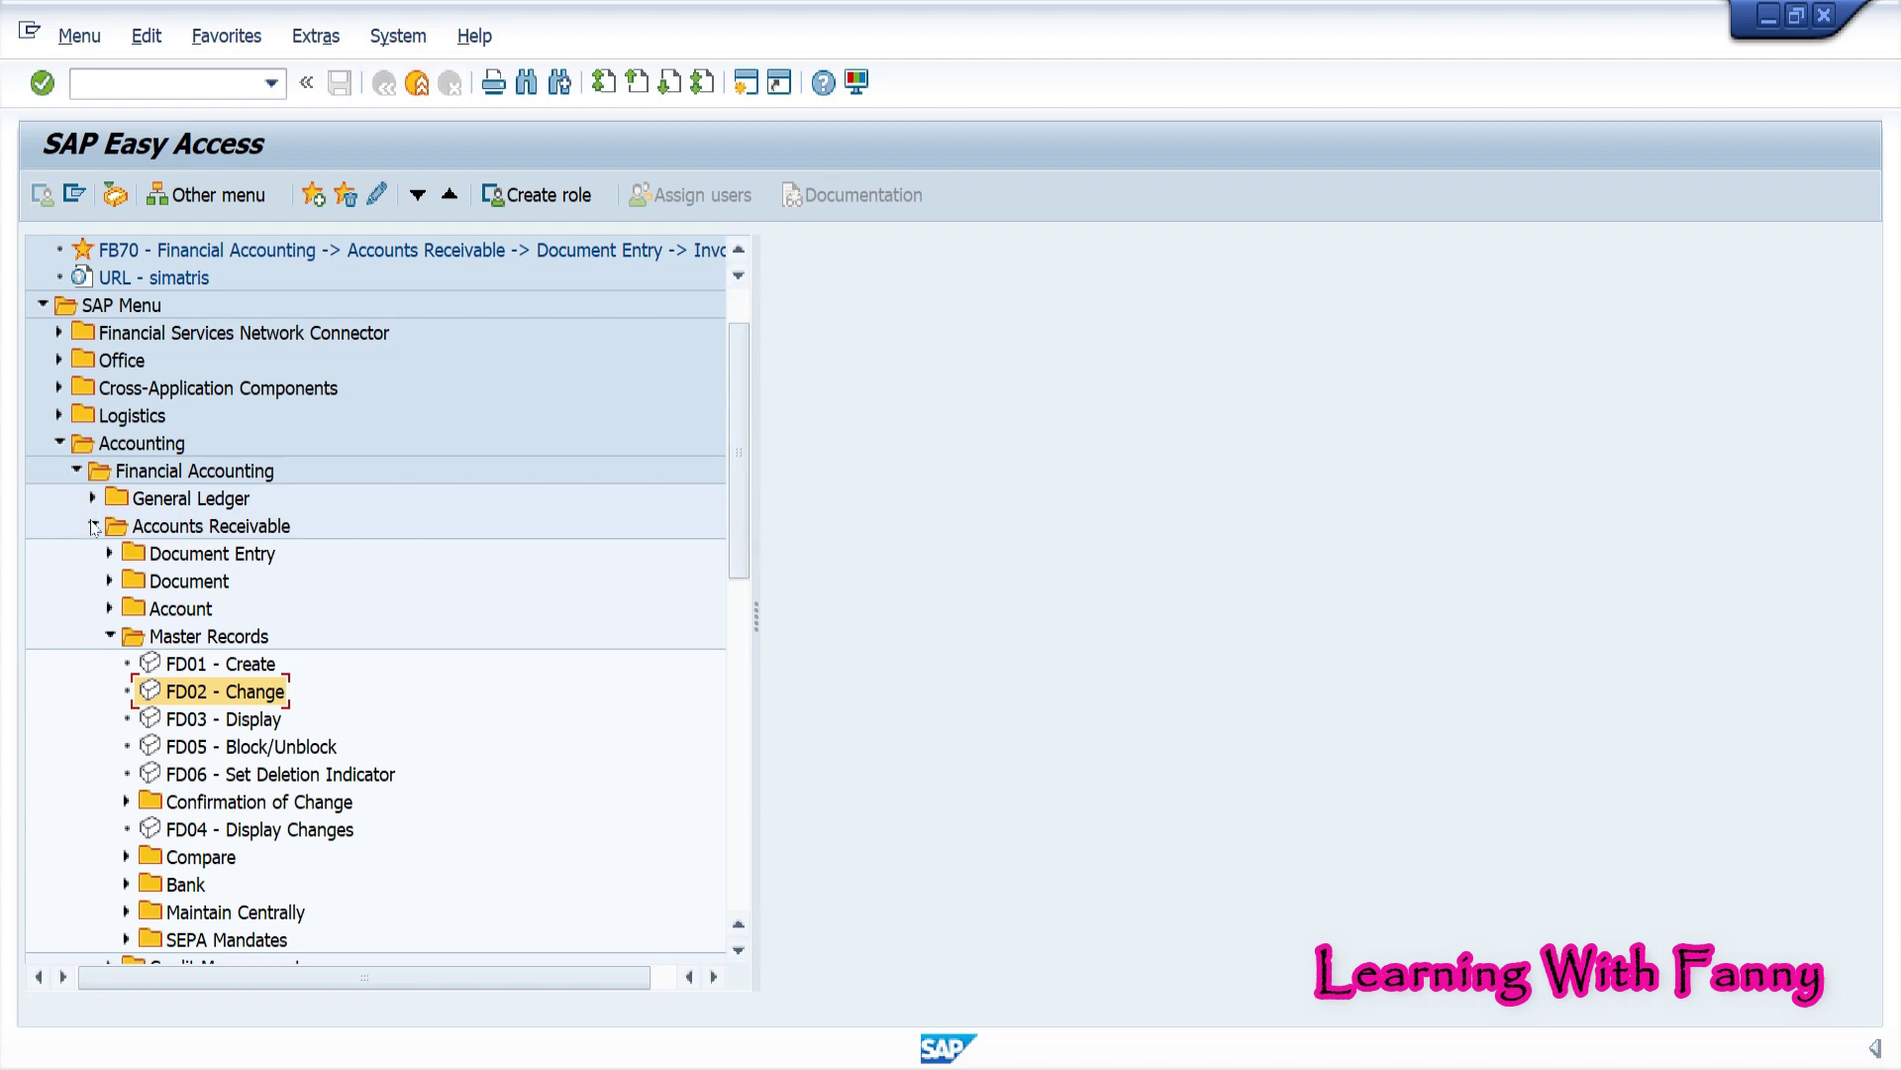
Open F.27 - Periodic Account Statements from the Print Correspondence functions under Accounts Receivable's Periodic Processing
click(111, 637)
click(111, 692)
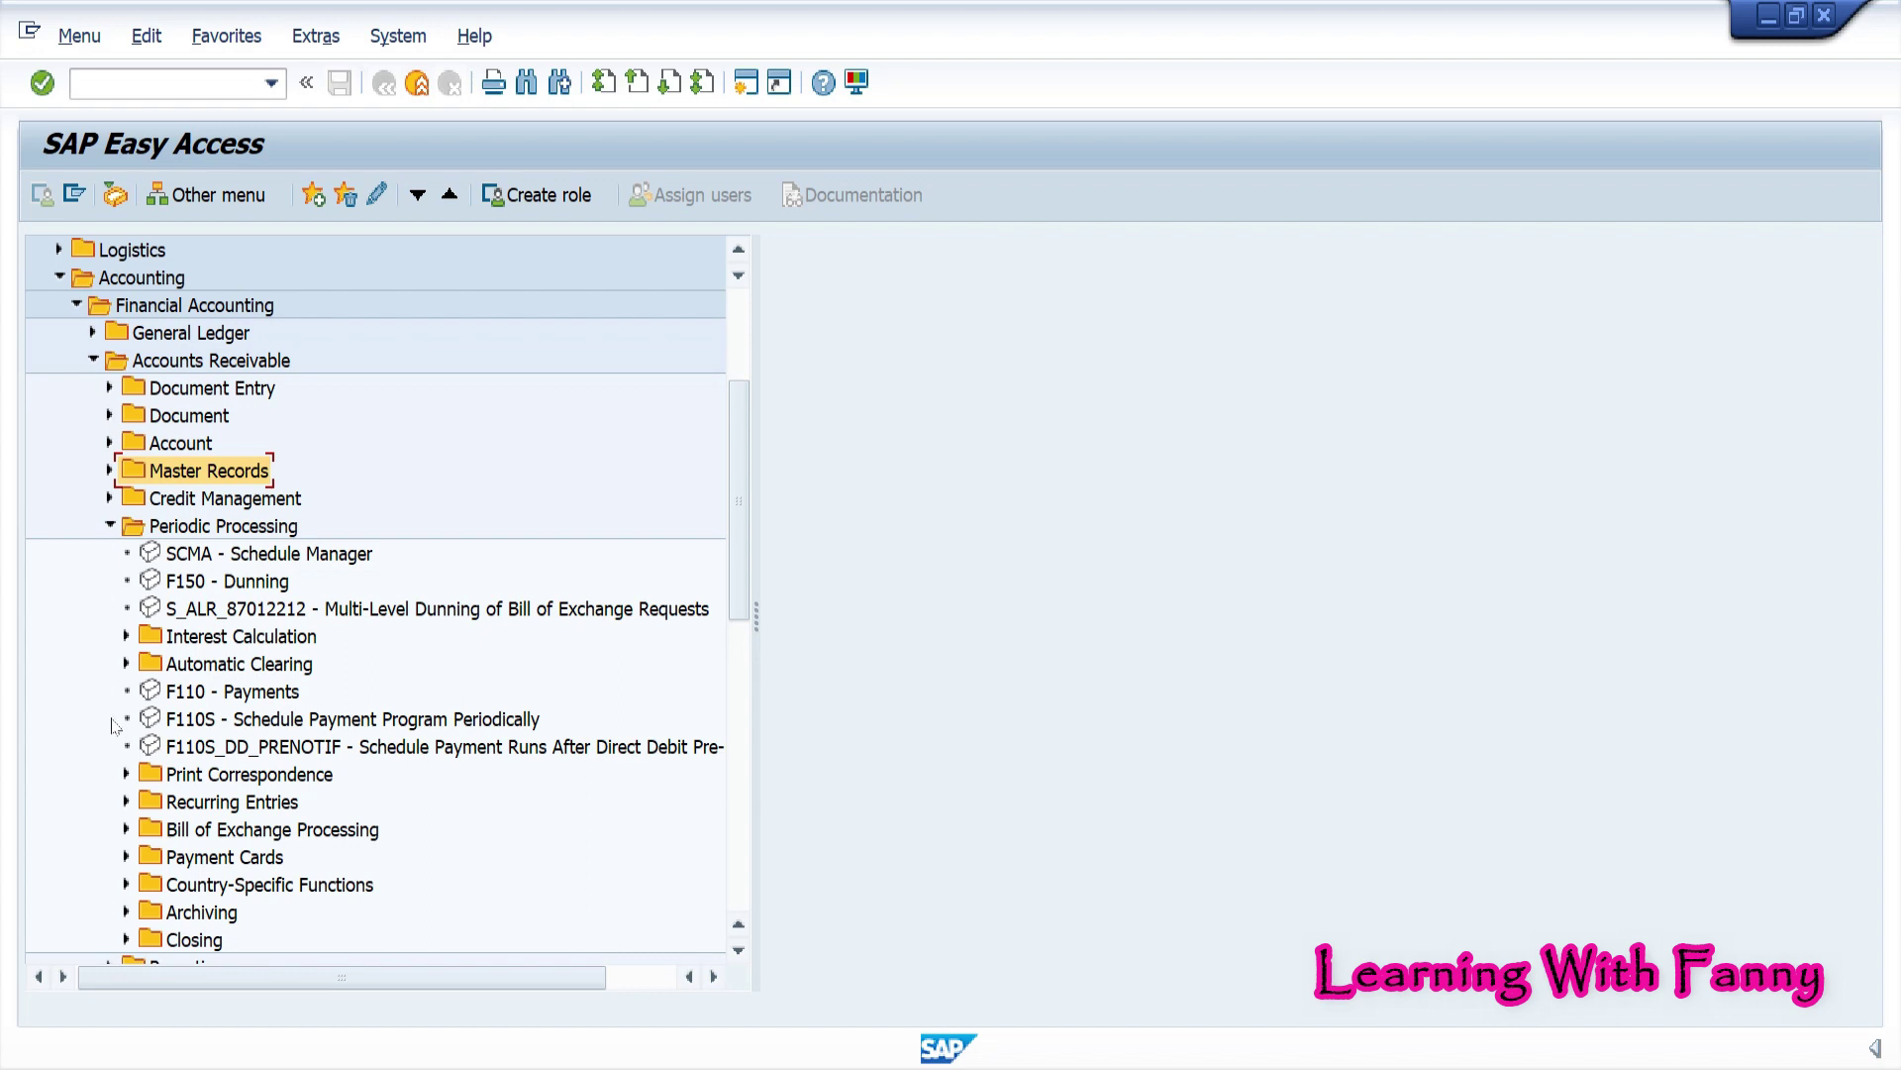
click(127, 775)
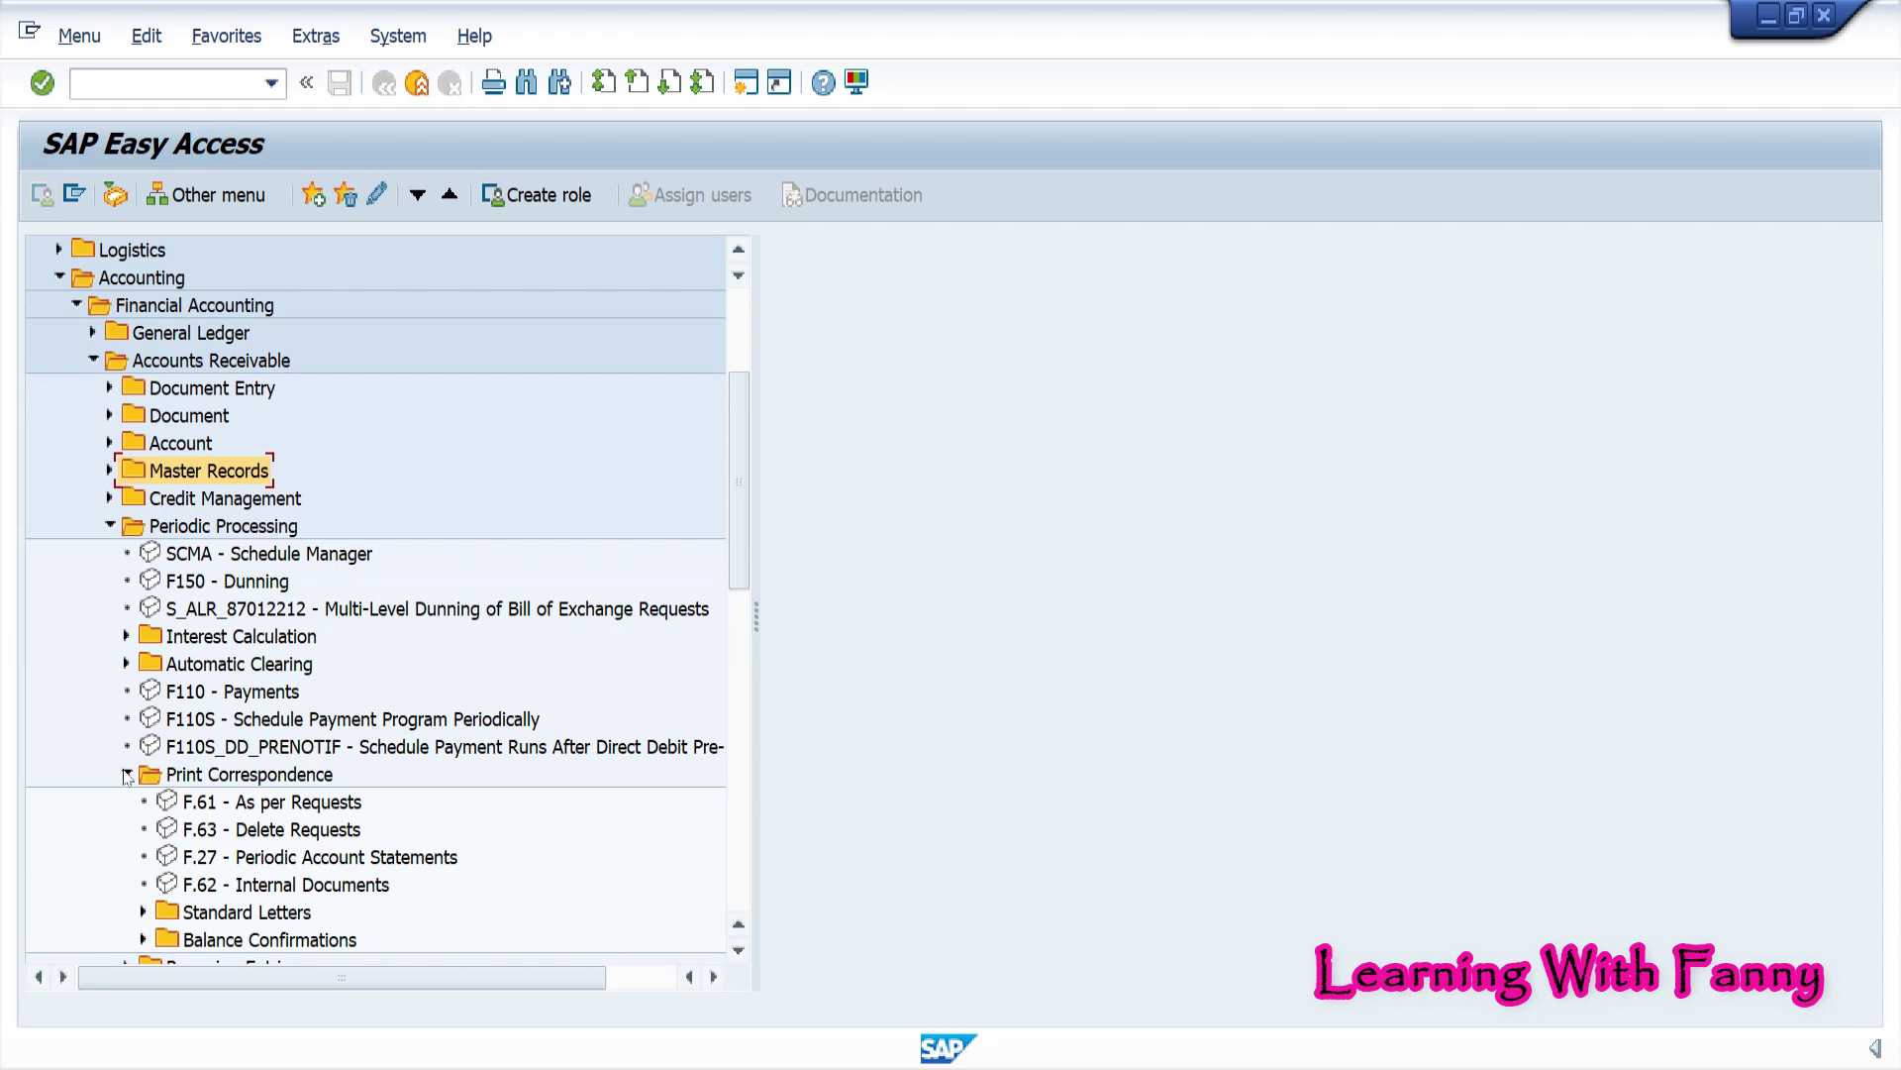
click(229, 858)
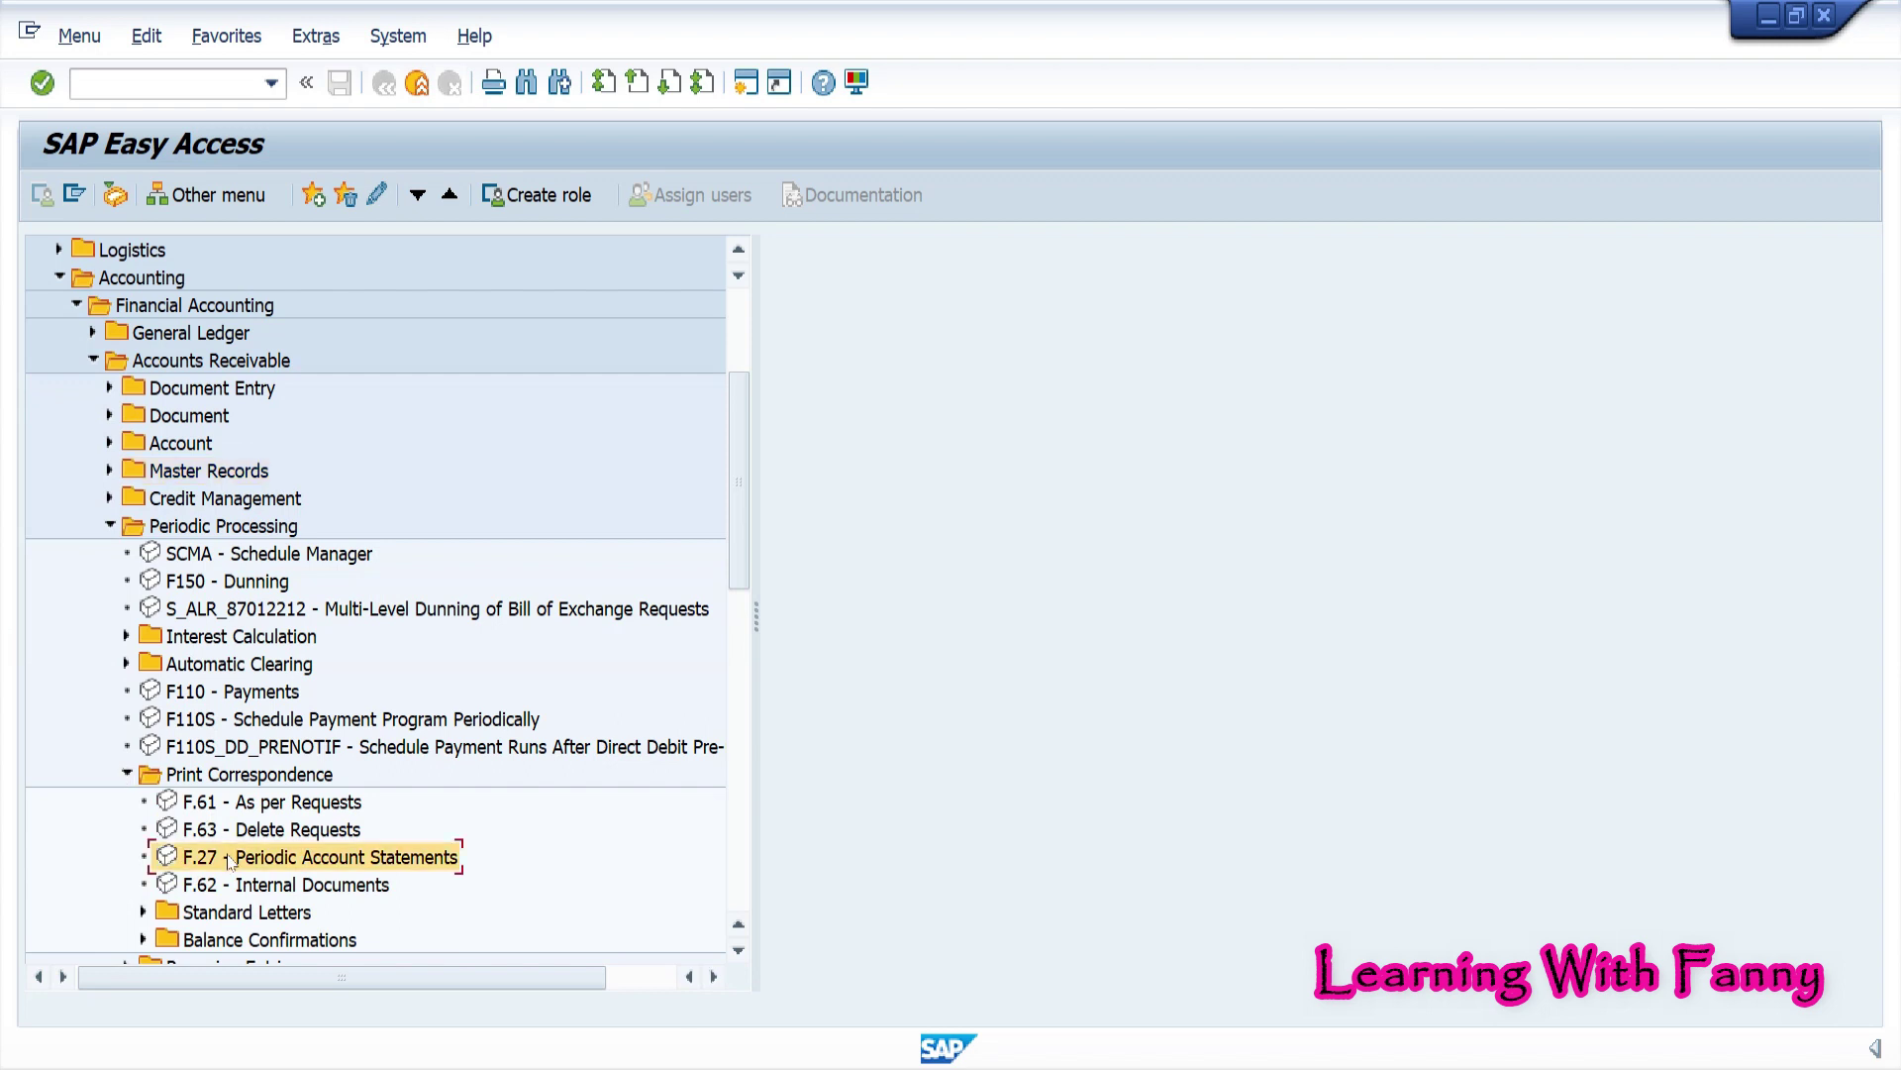
double_click(228, 858)
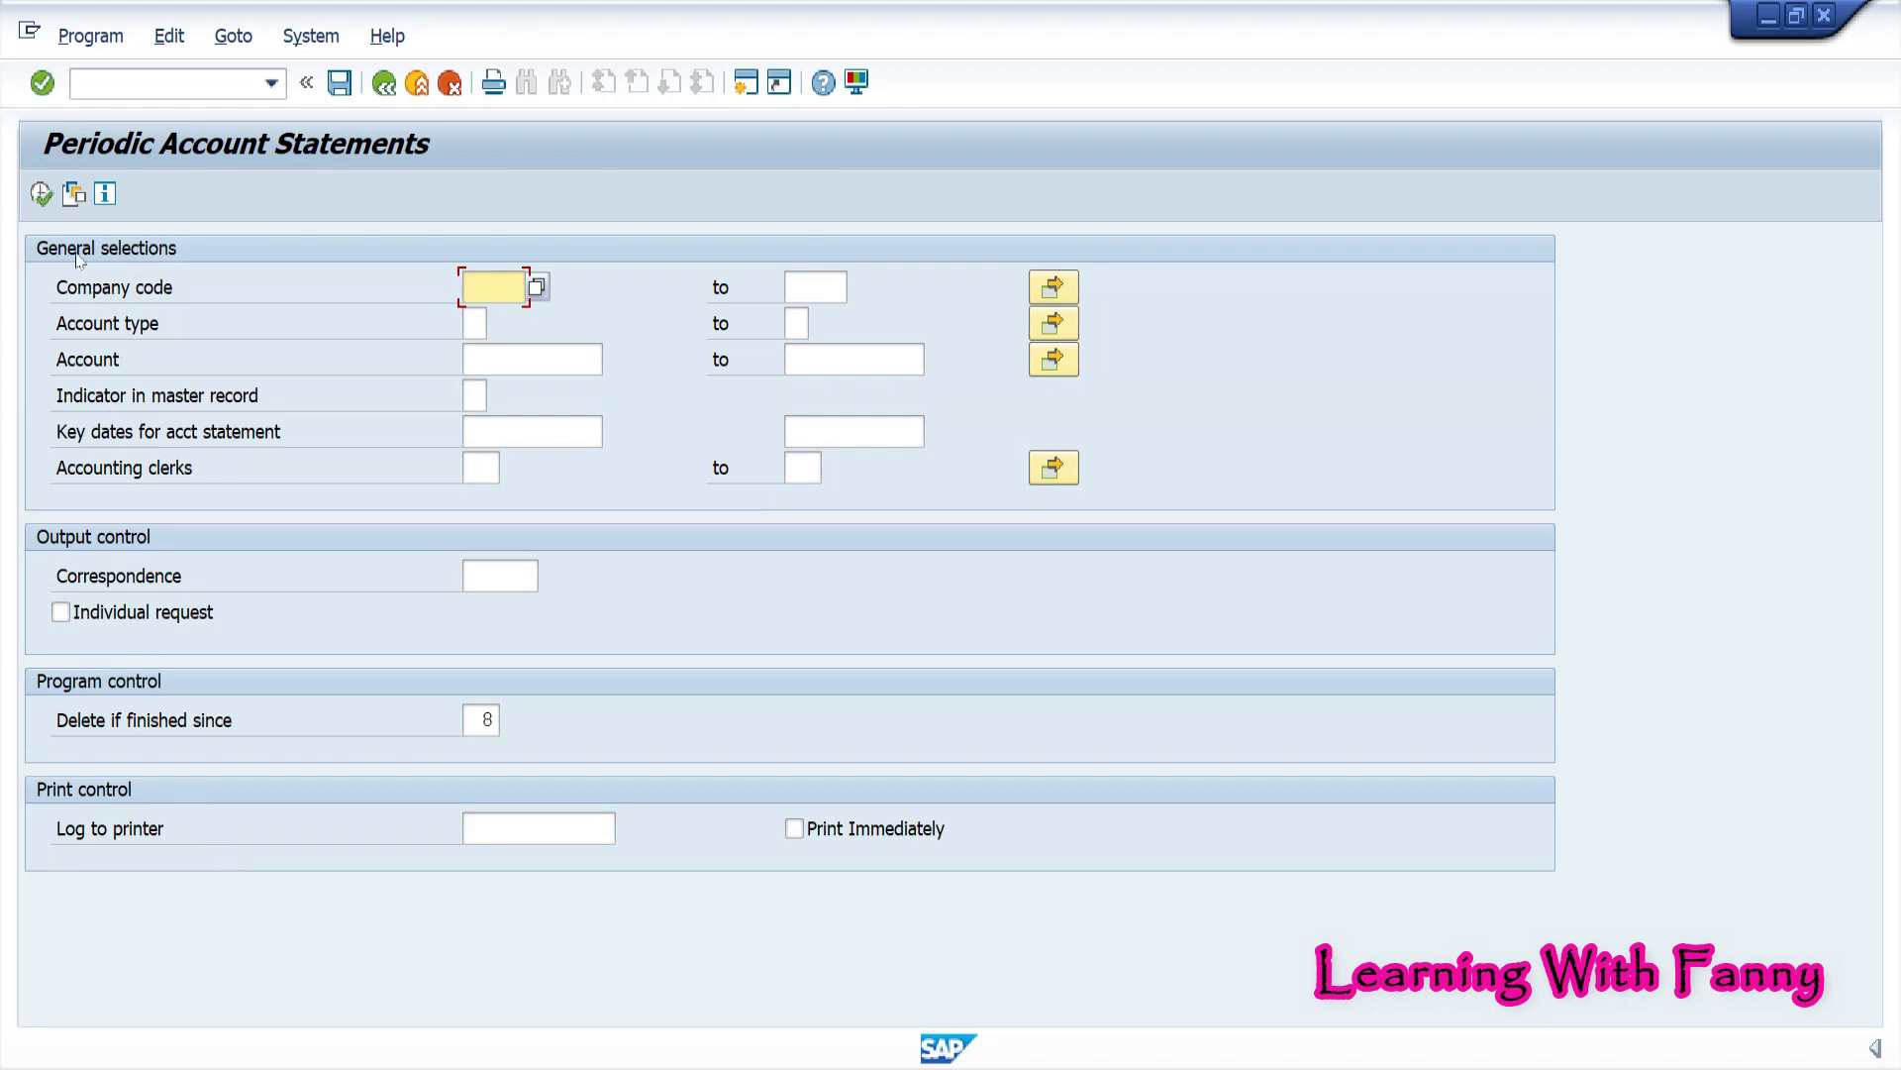
Load variant AC010 and set both ends of the account range to BECKER F00's customer account
click(75, 195)
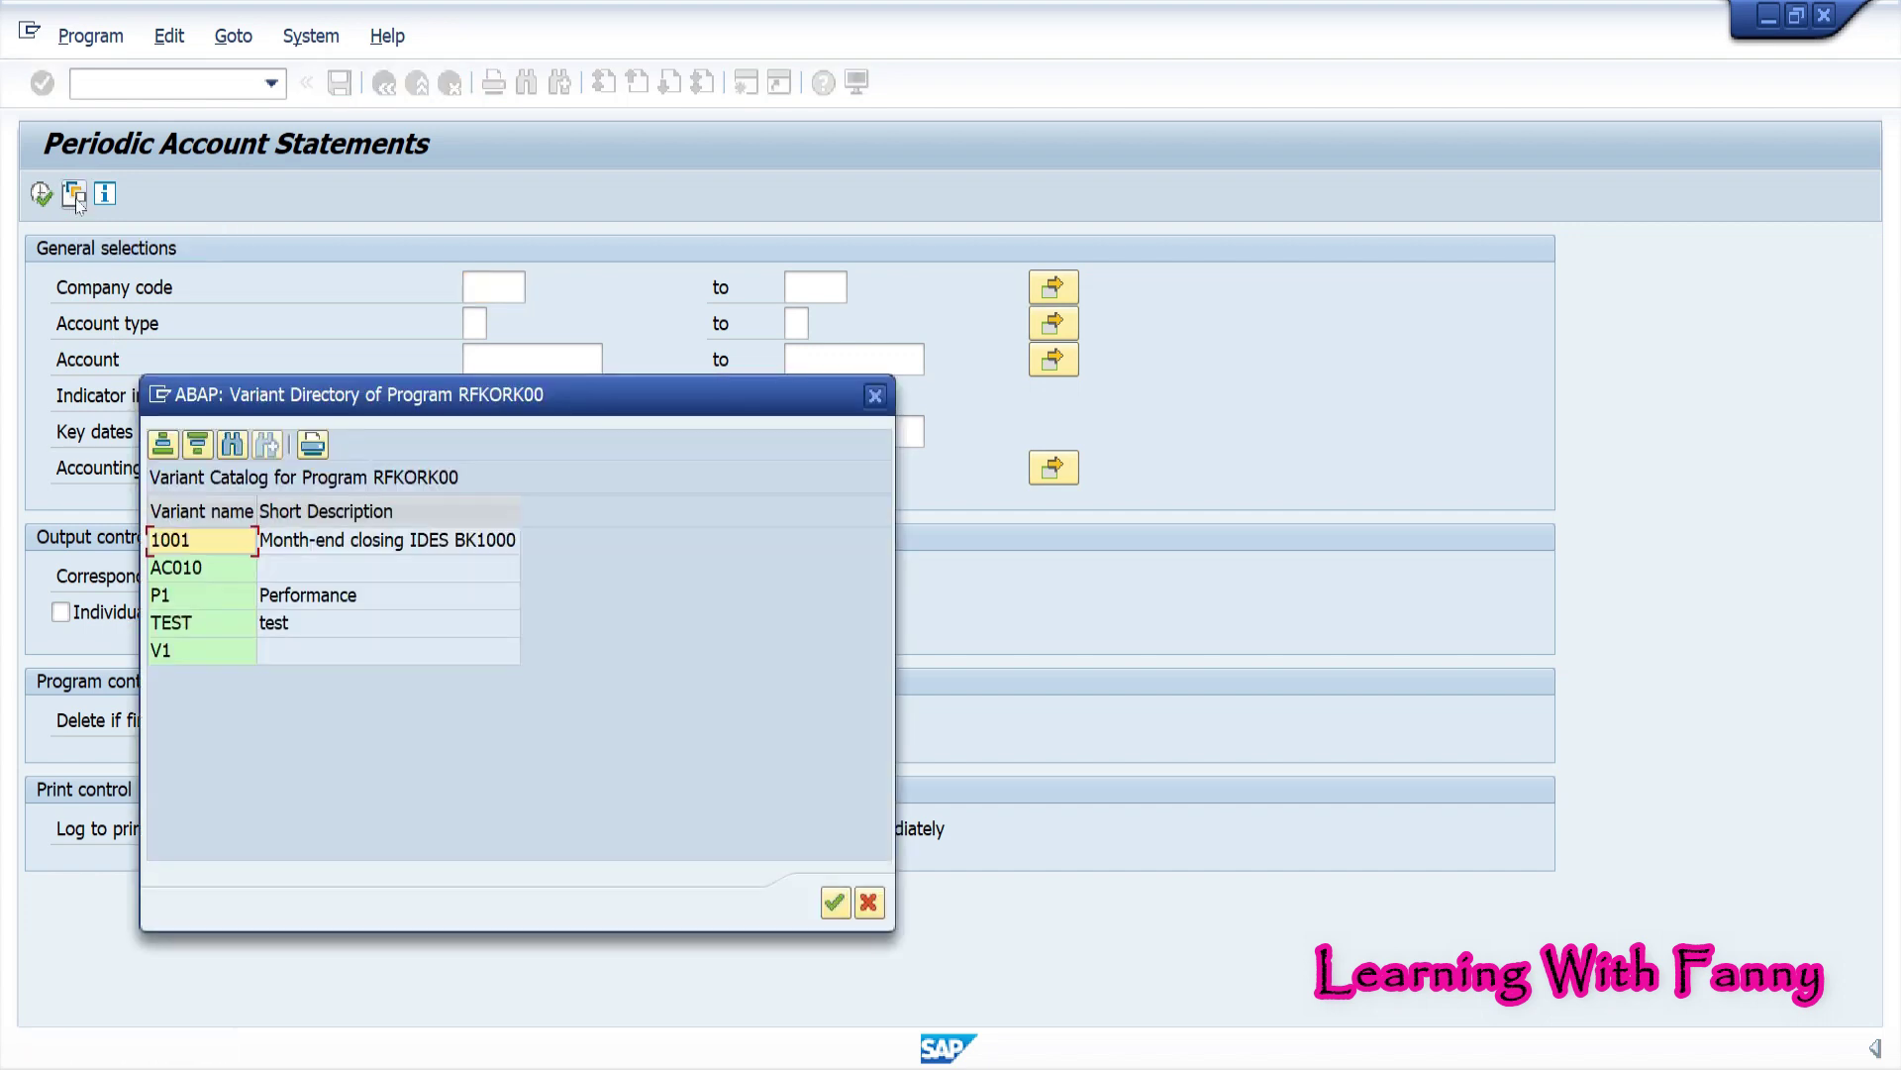
click(215, 572)
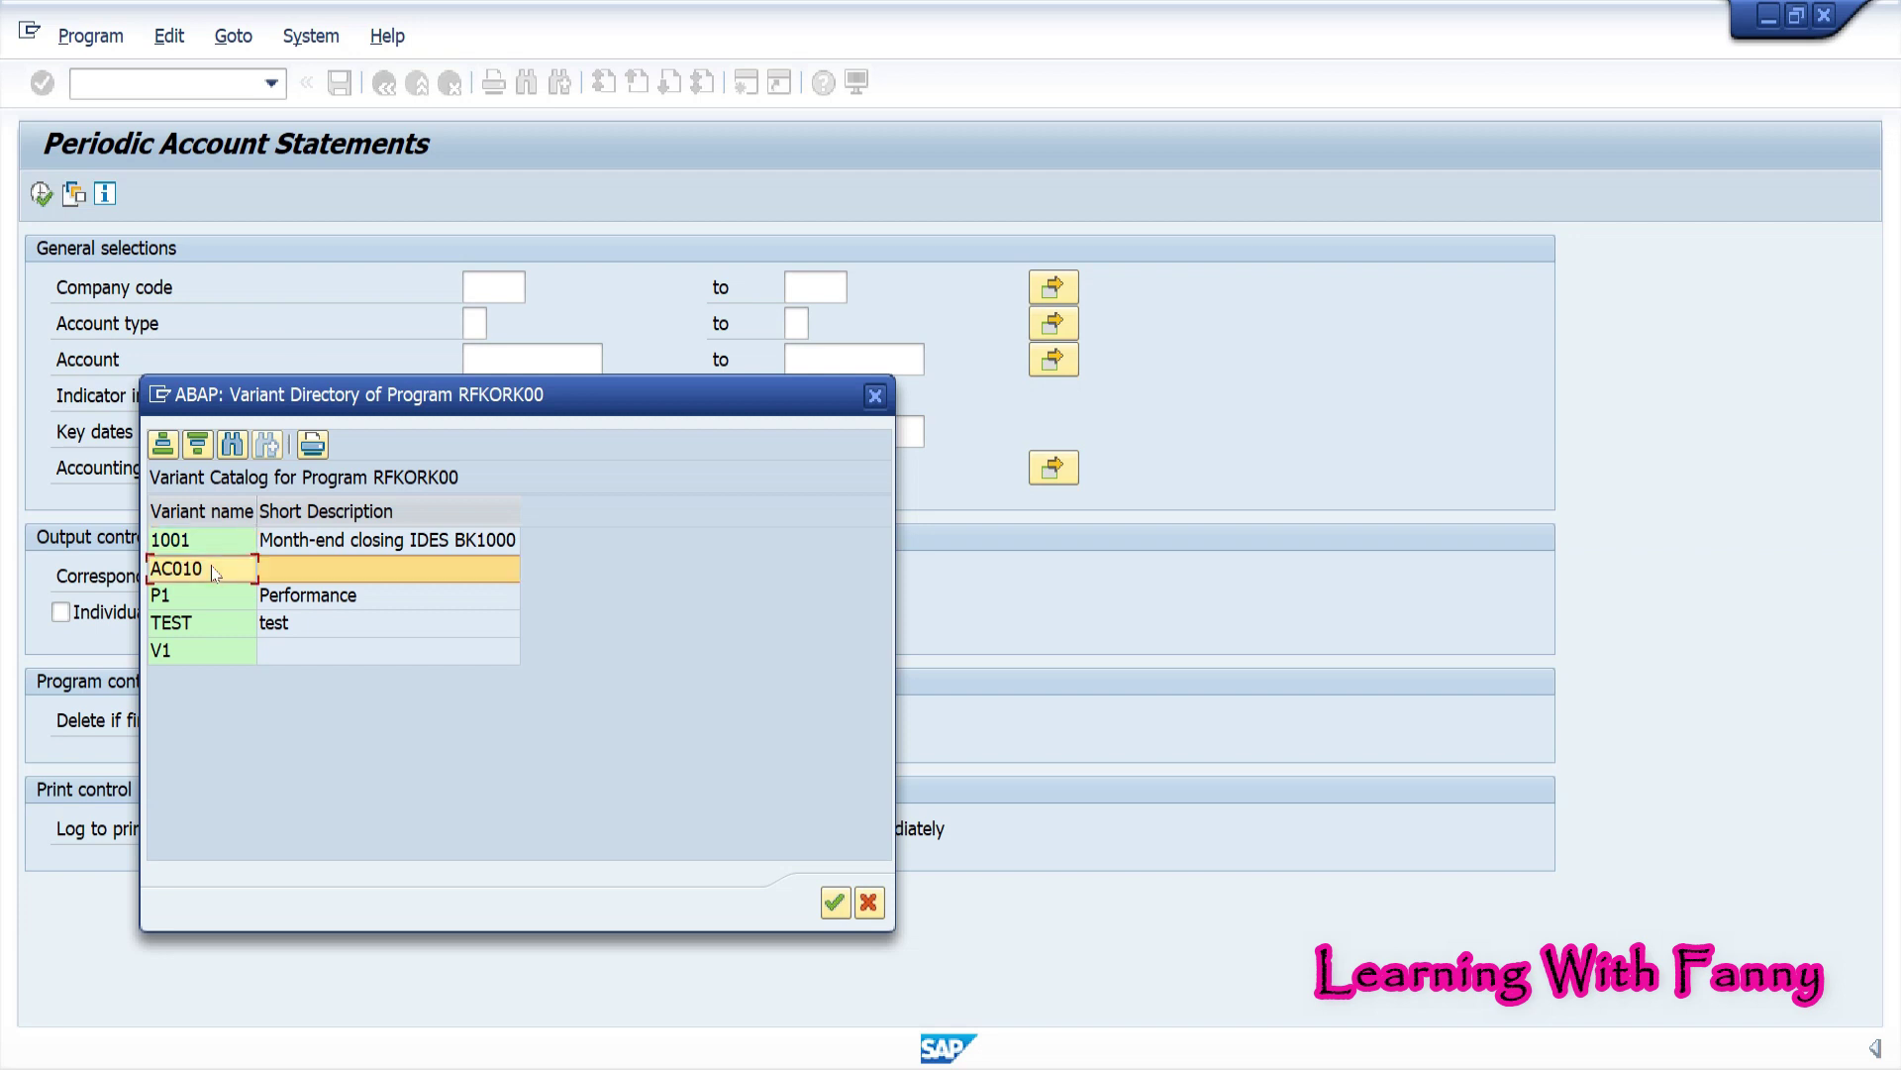
double_click(215, 572)
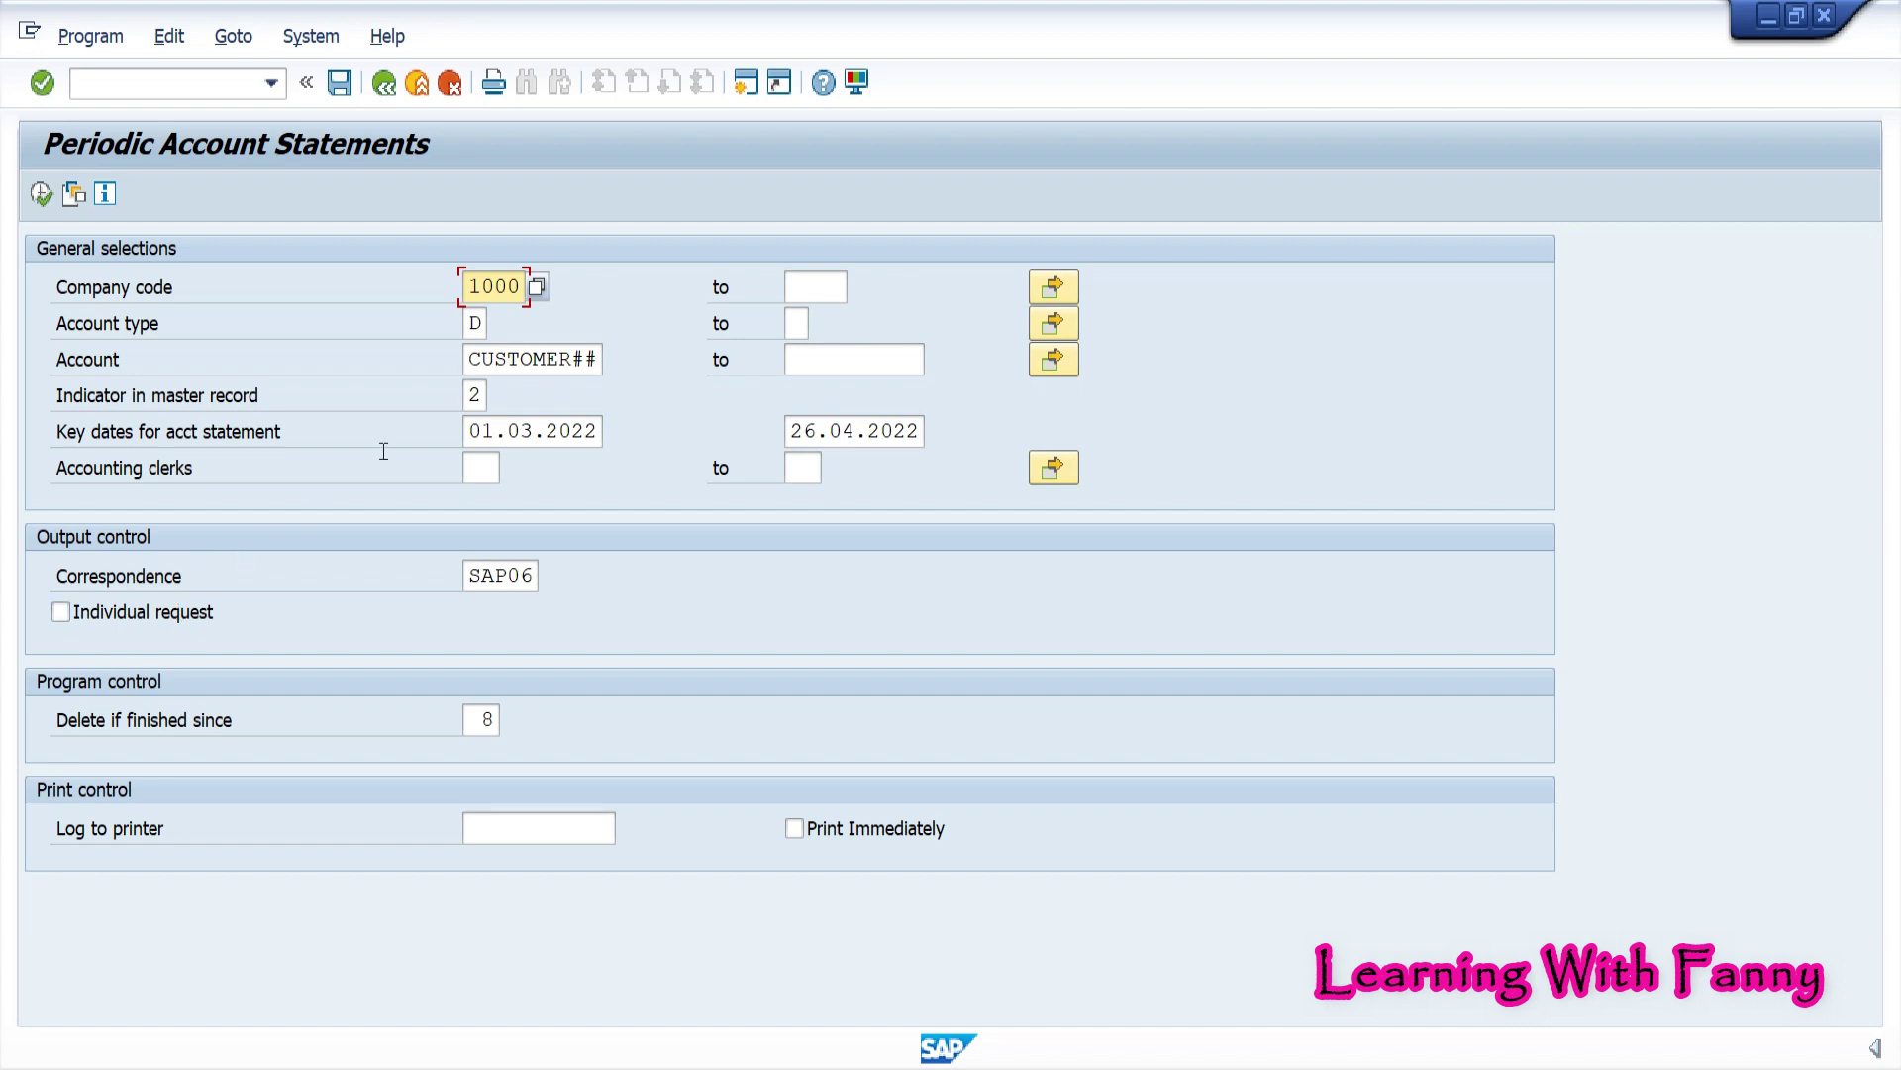
drag(466, 360, 690, 372)
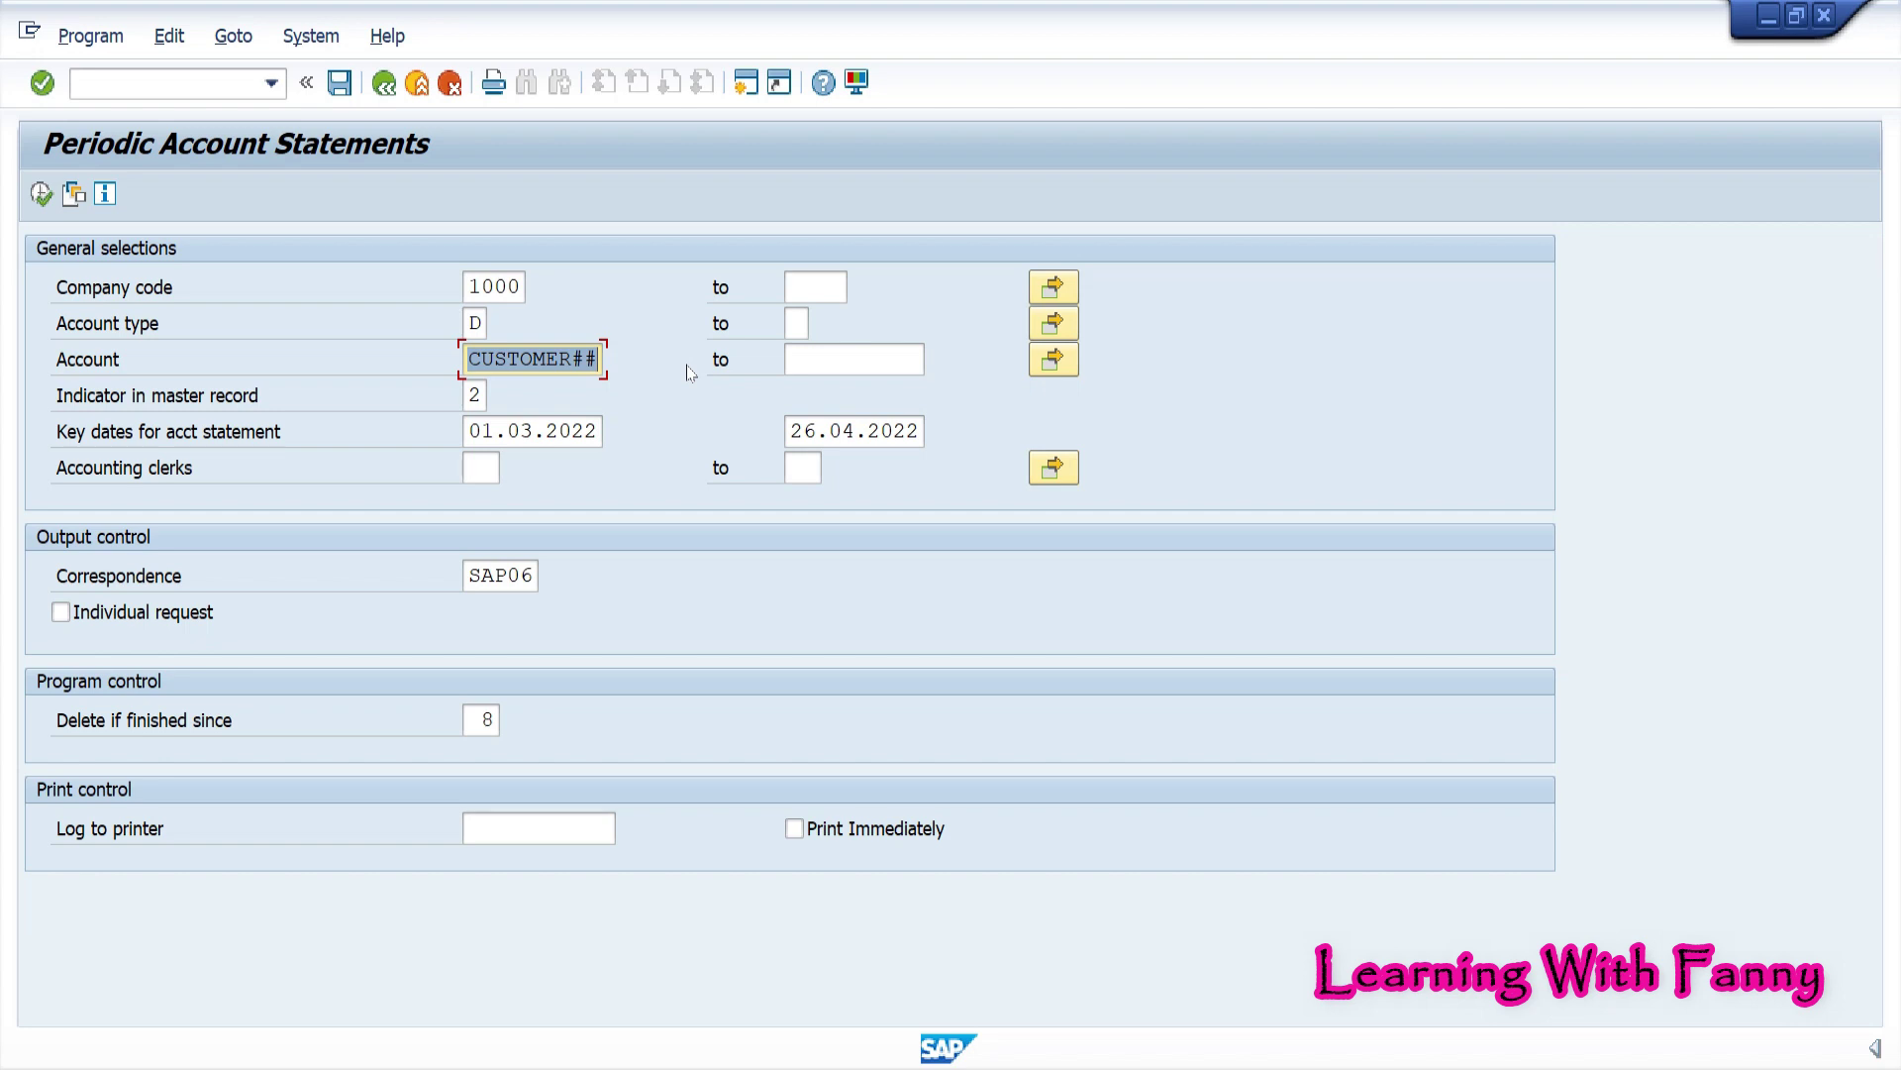
text(CSTOMER)
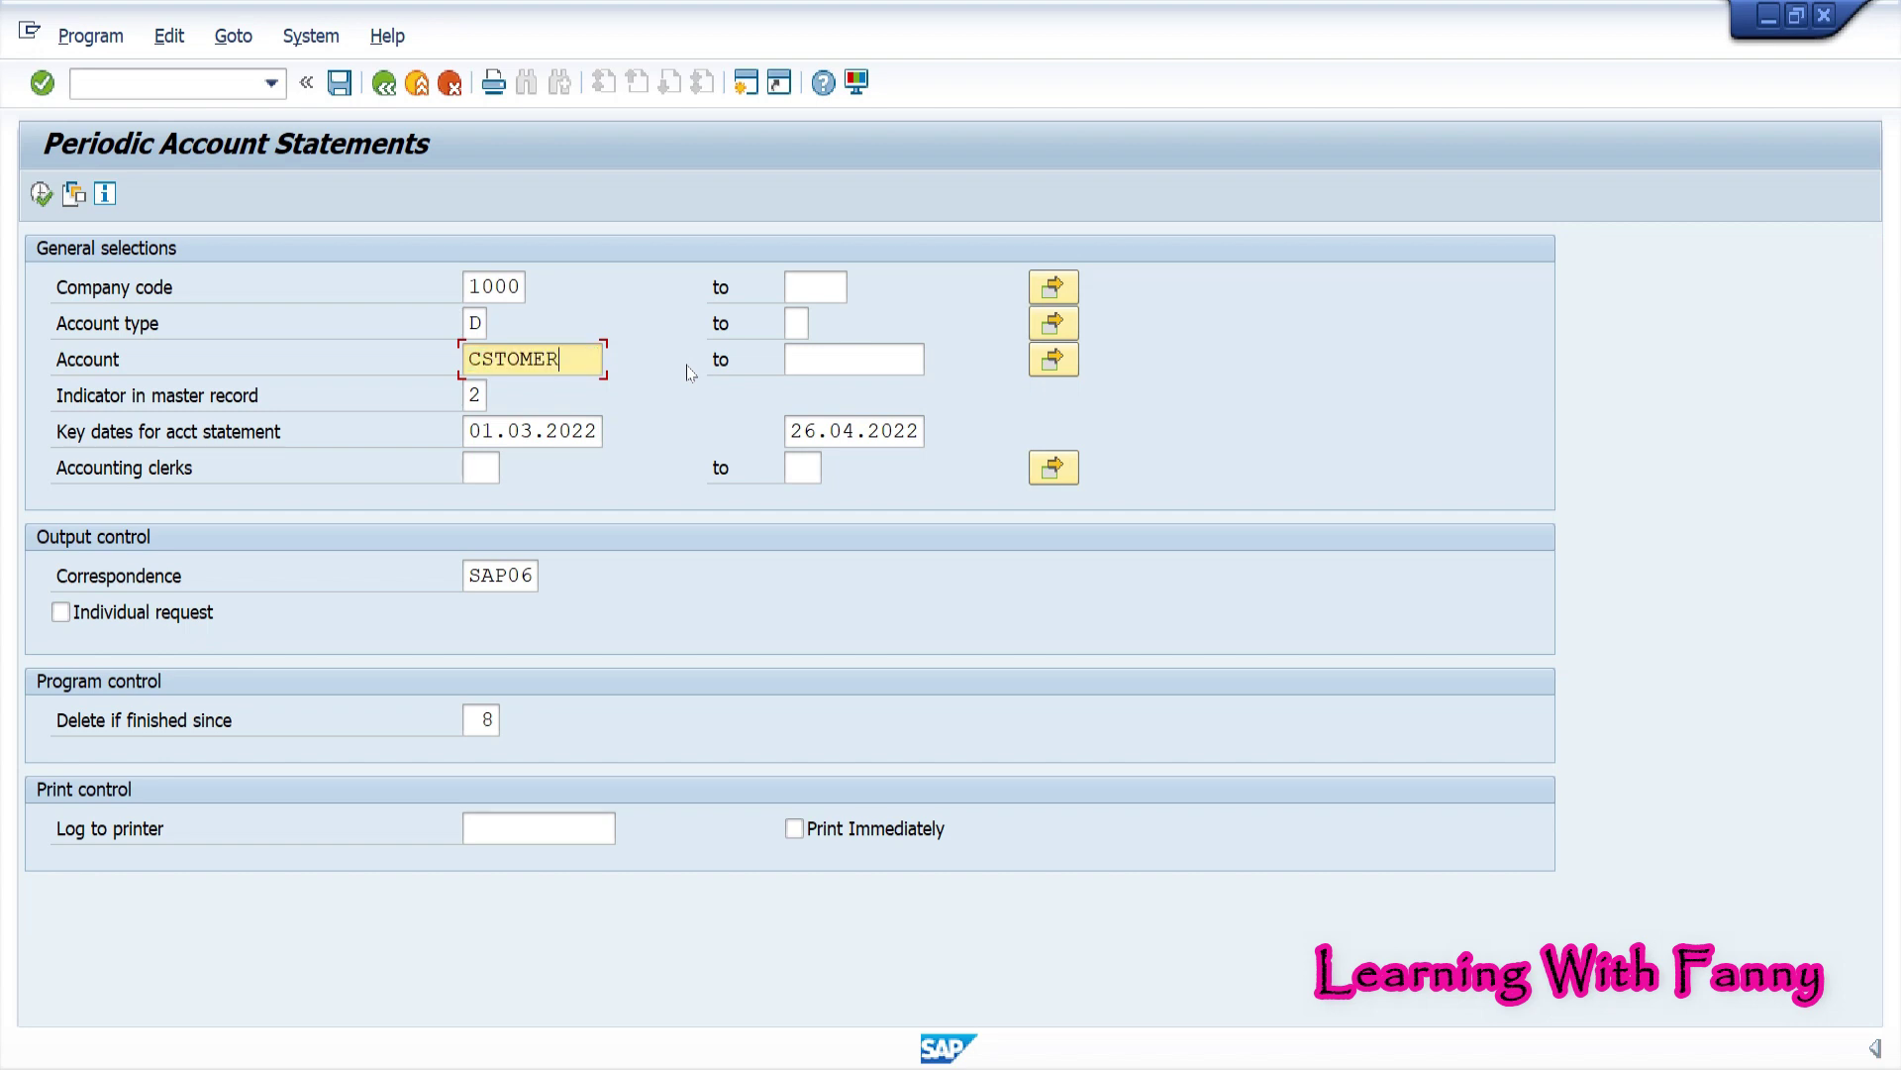
text(F00)
click(874, 367)
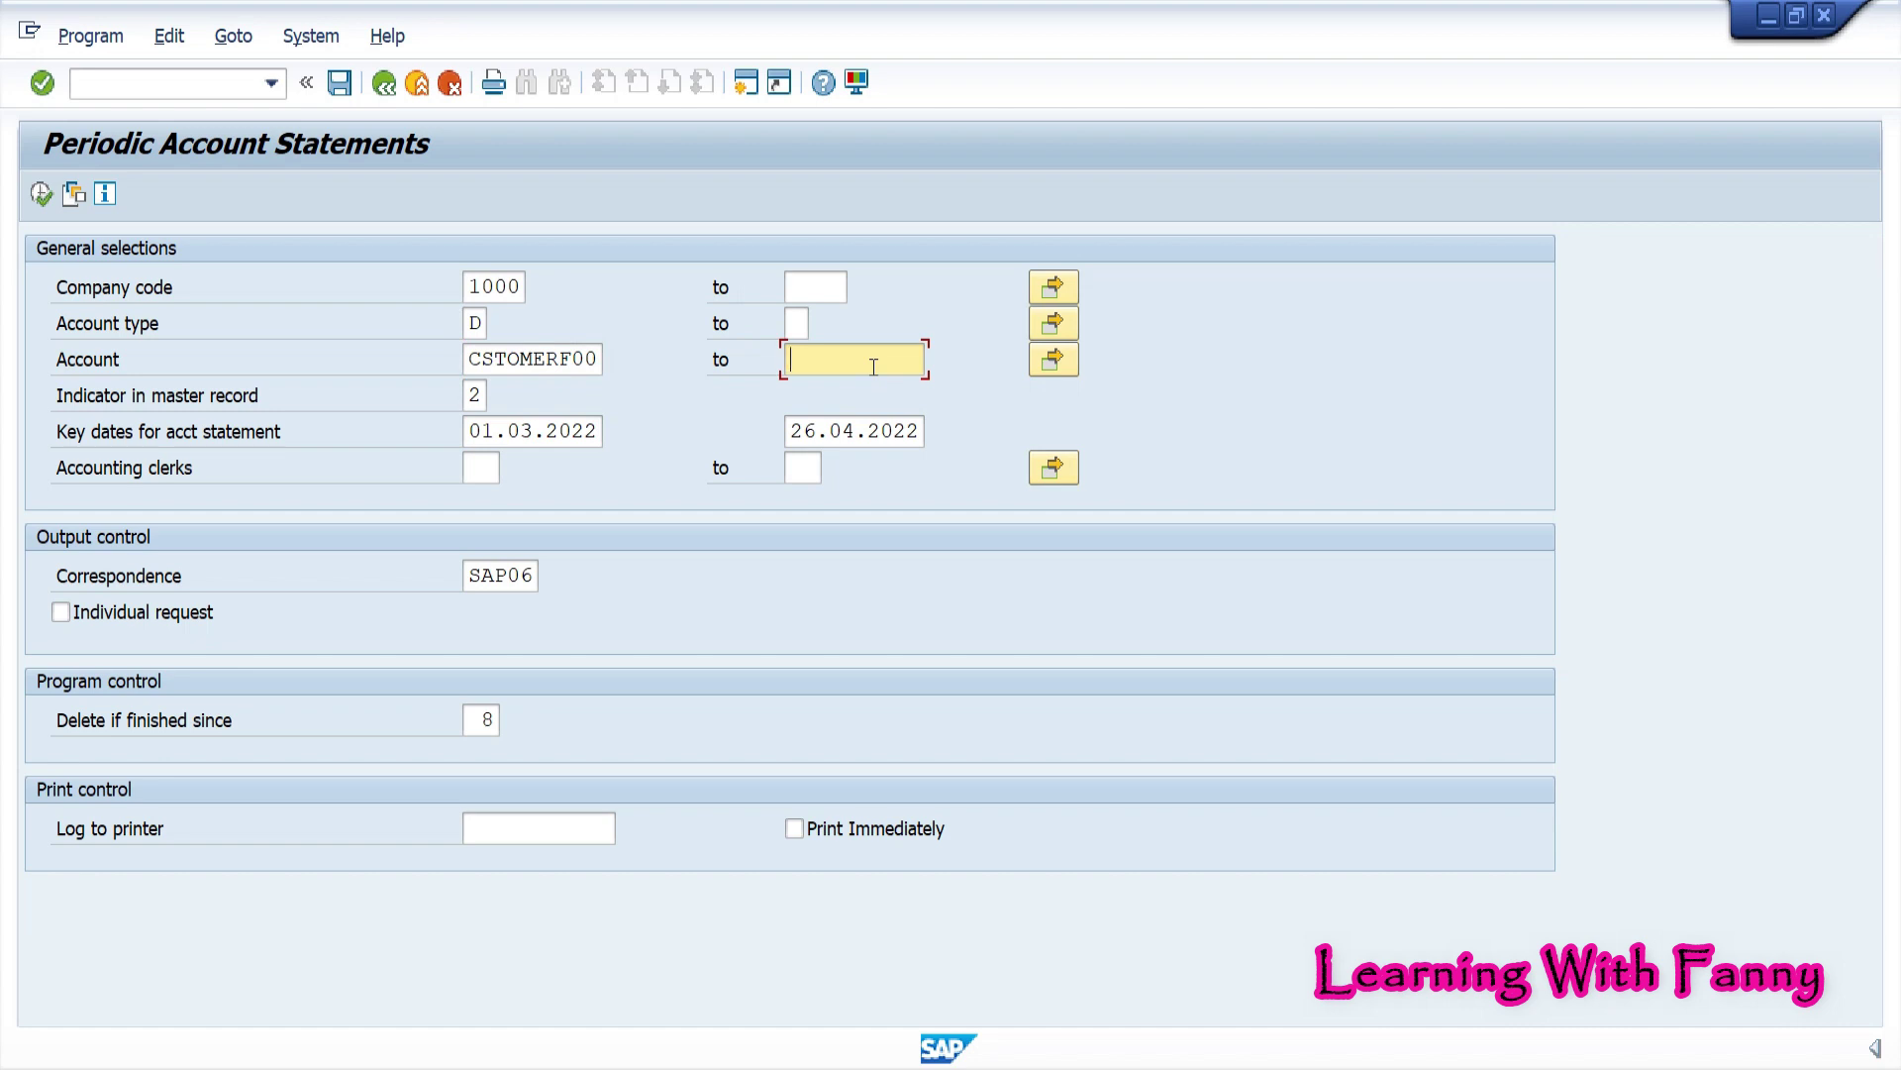
text(CSTOMERF00)
Run the periodic account statement program and issue the correspondence request to output device LP01
click(40, 195)
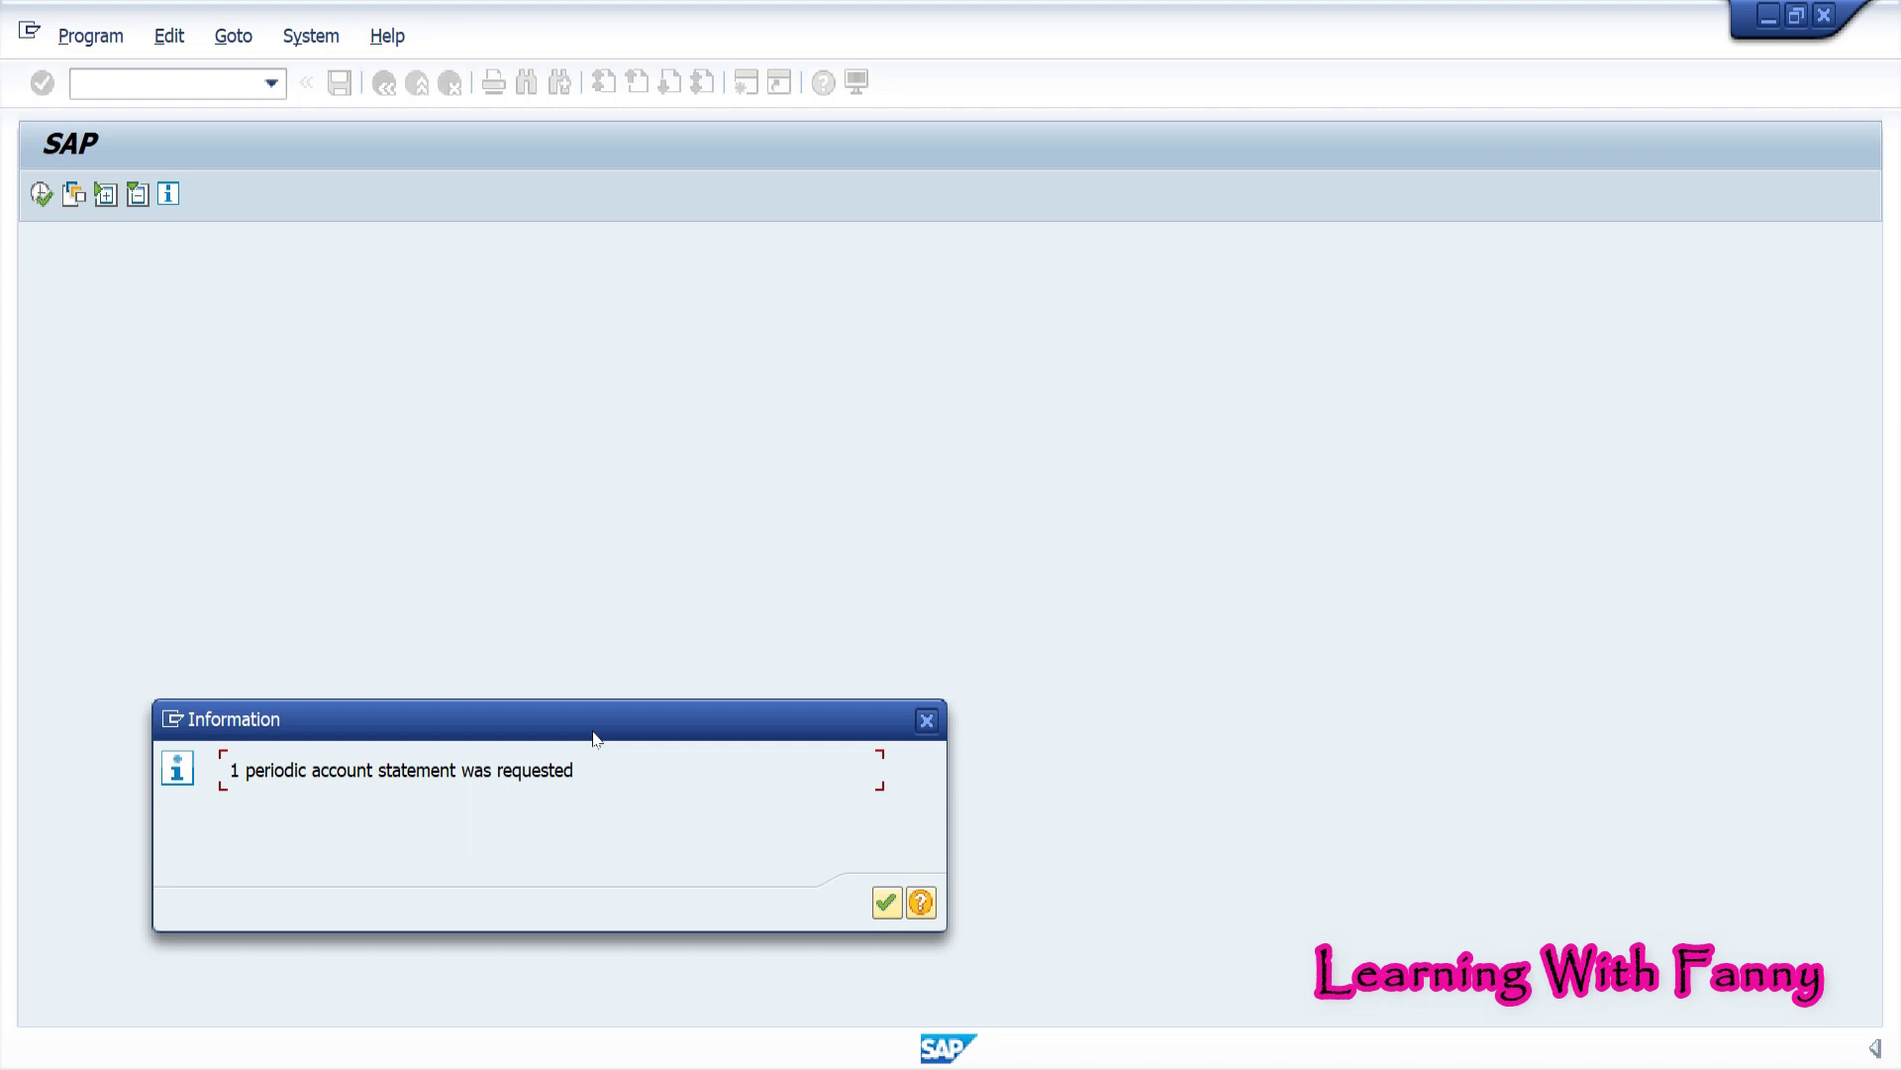
click(887, 903)
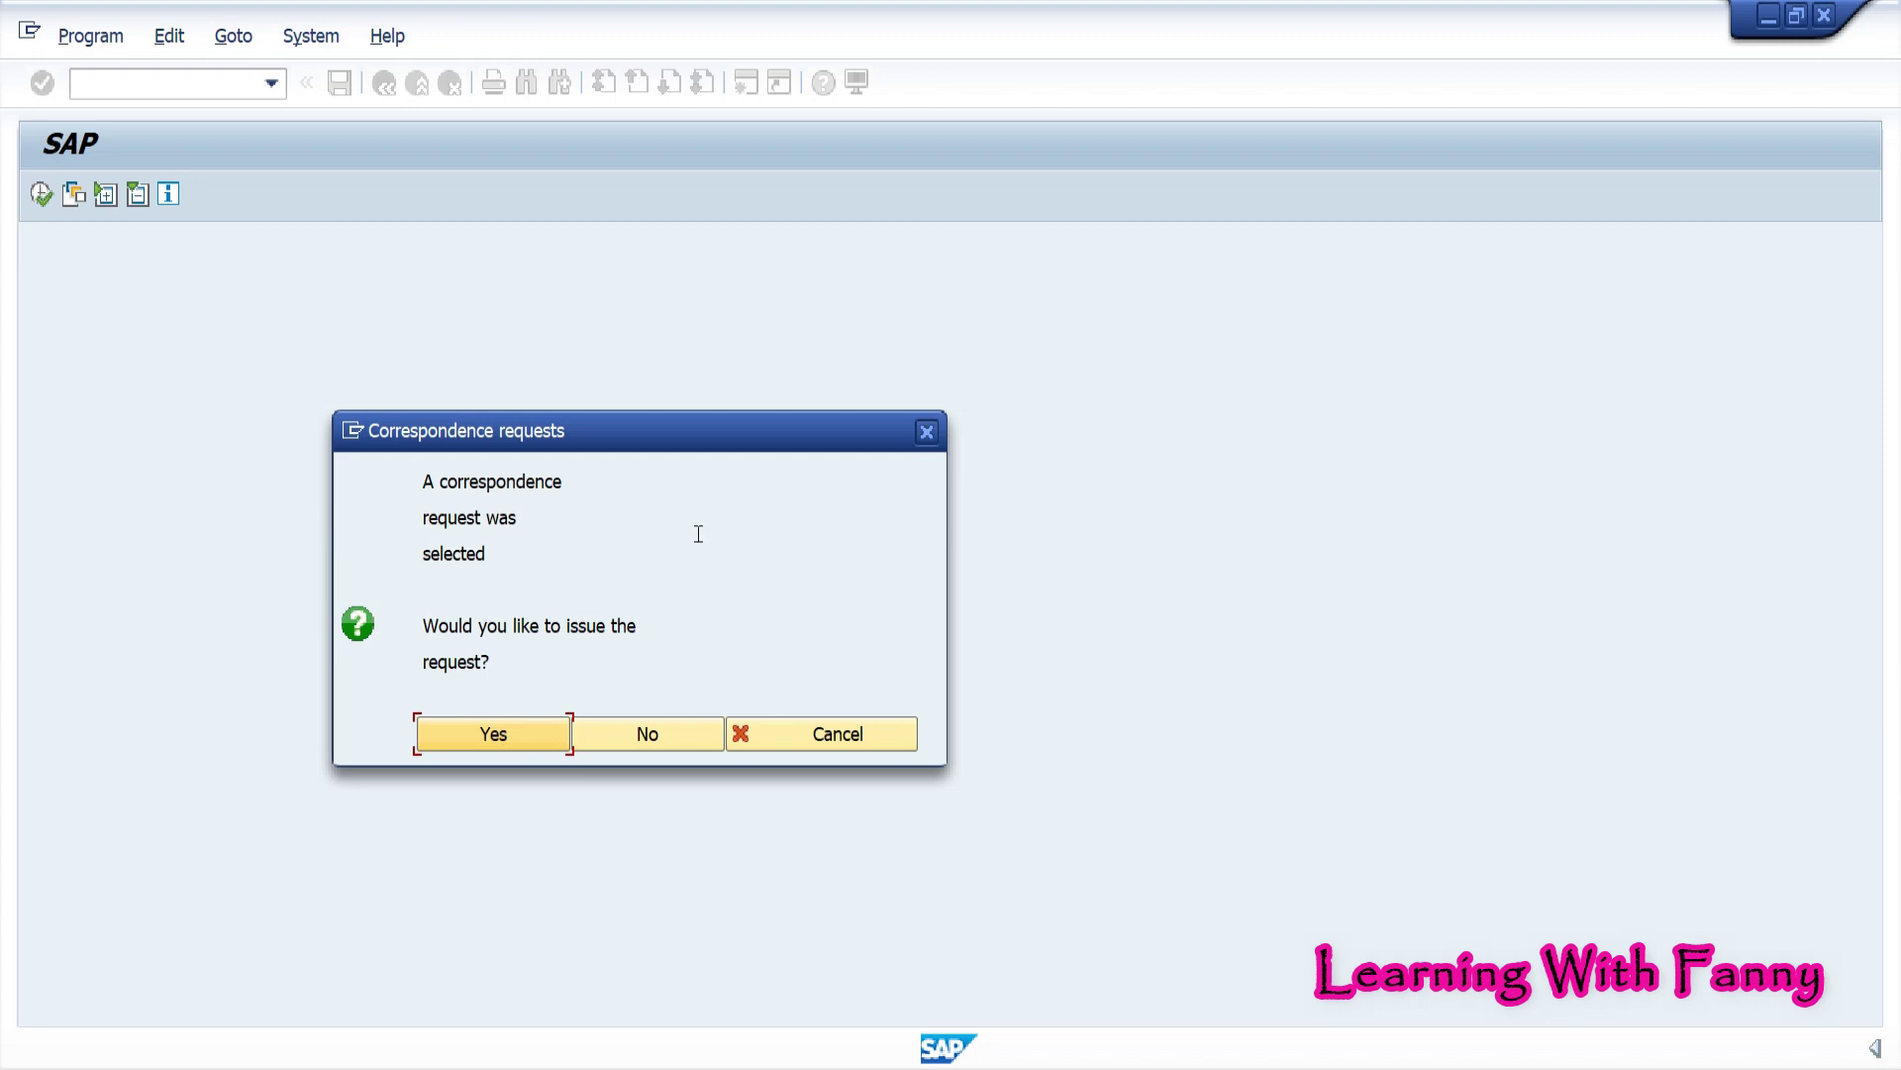
click(511, 737)
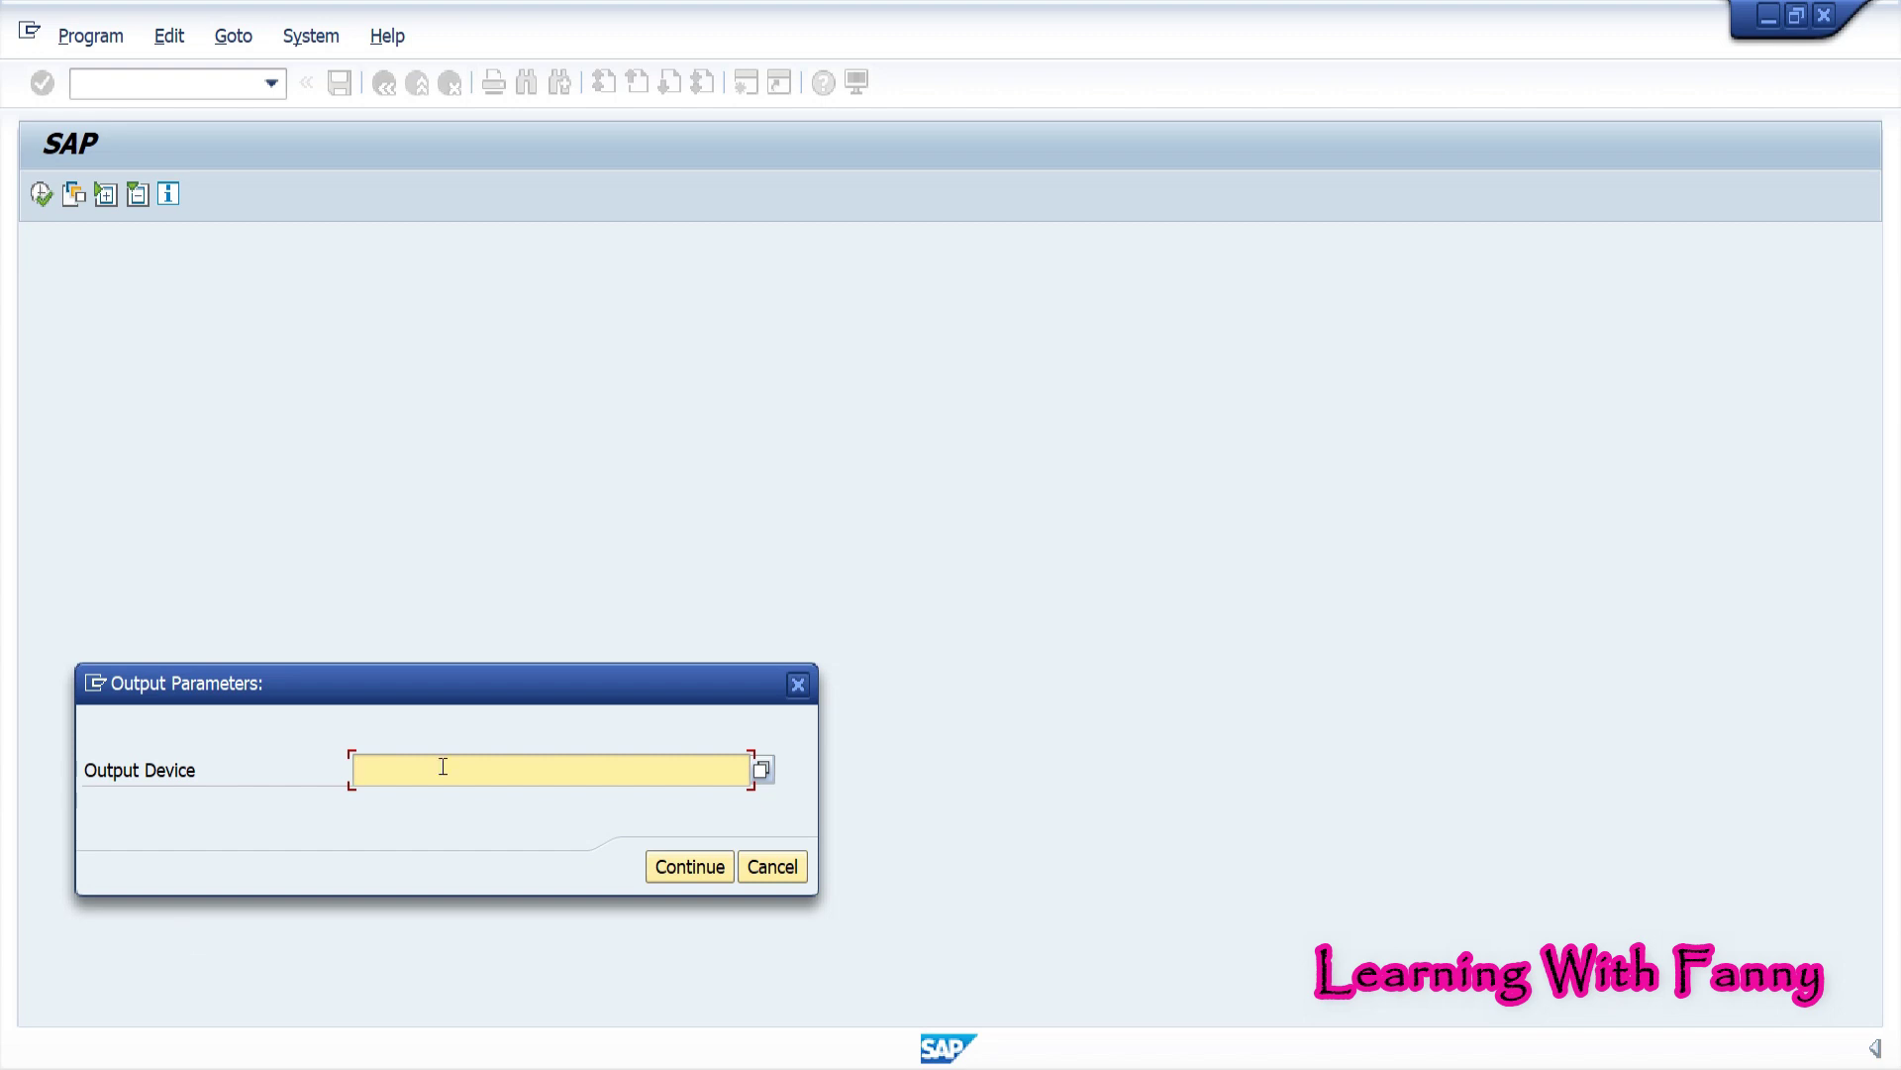
text(L)
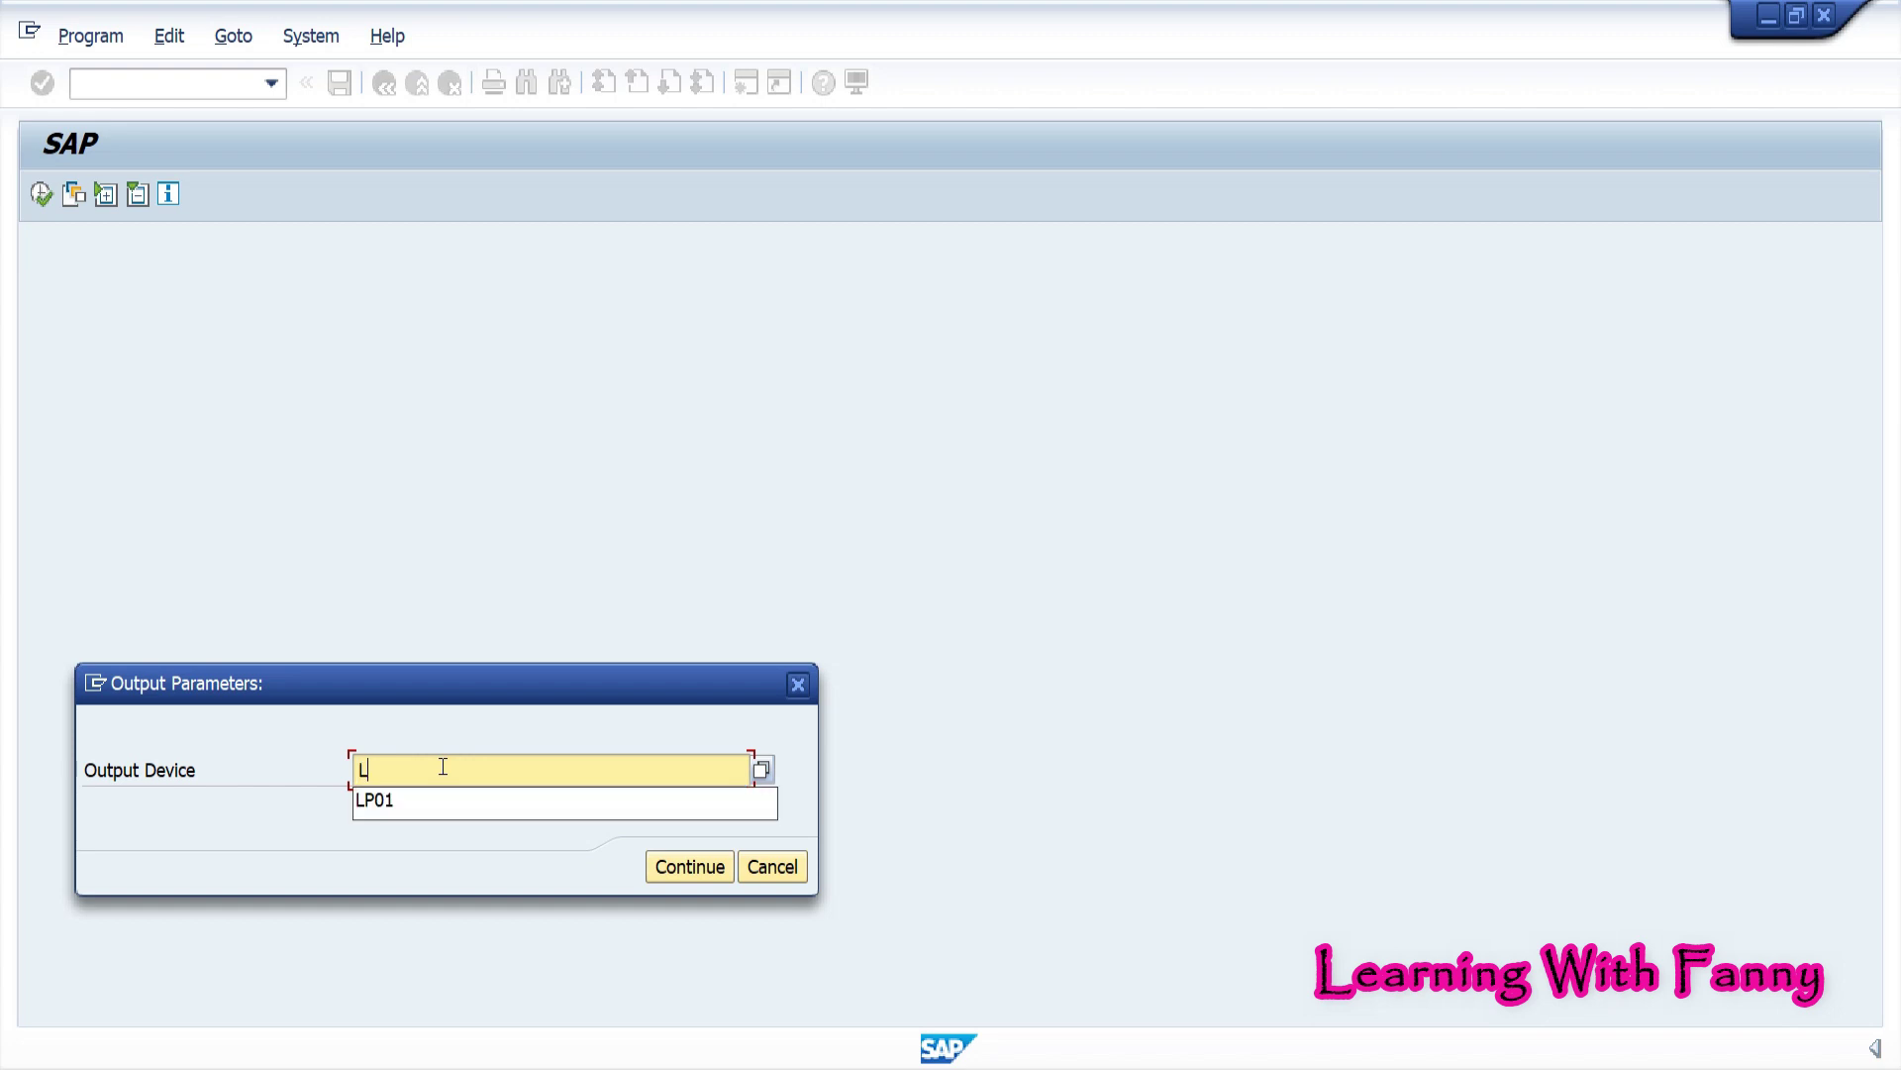
text(P01)
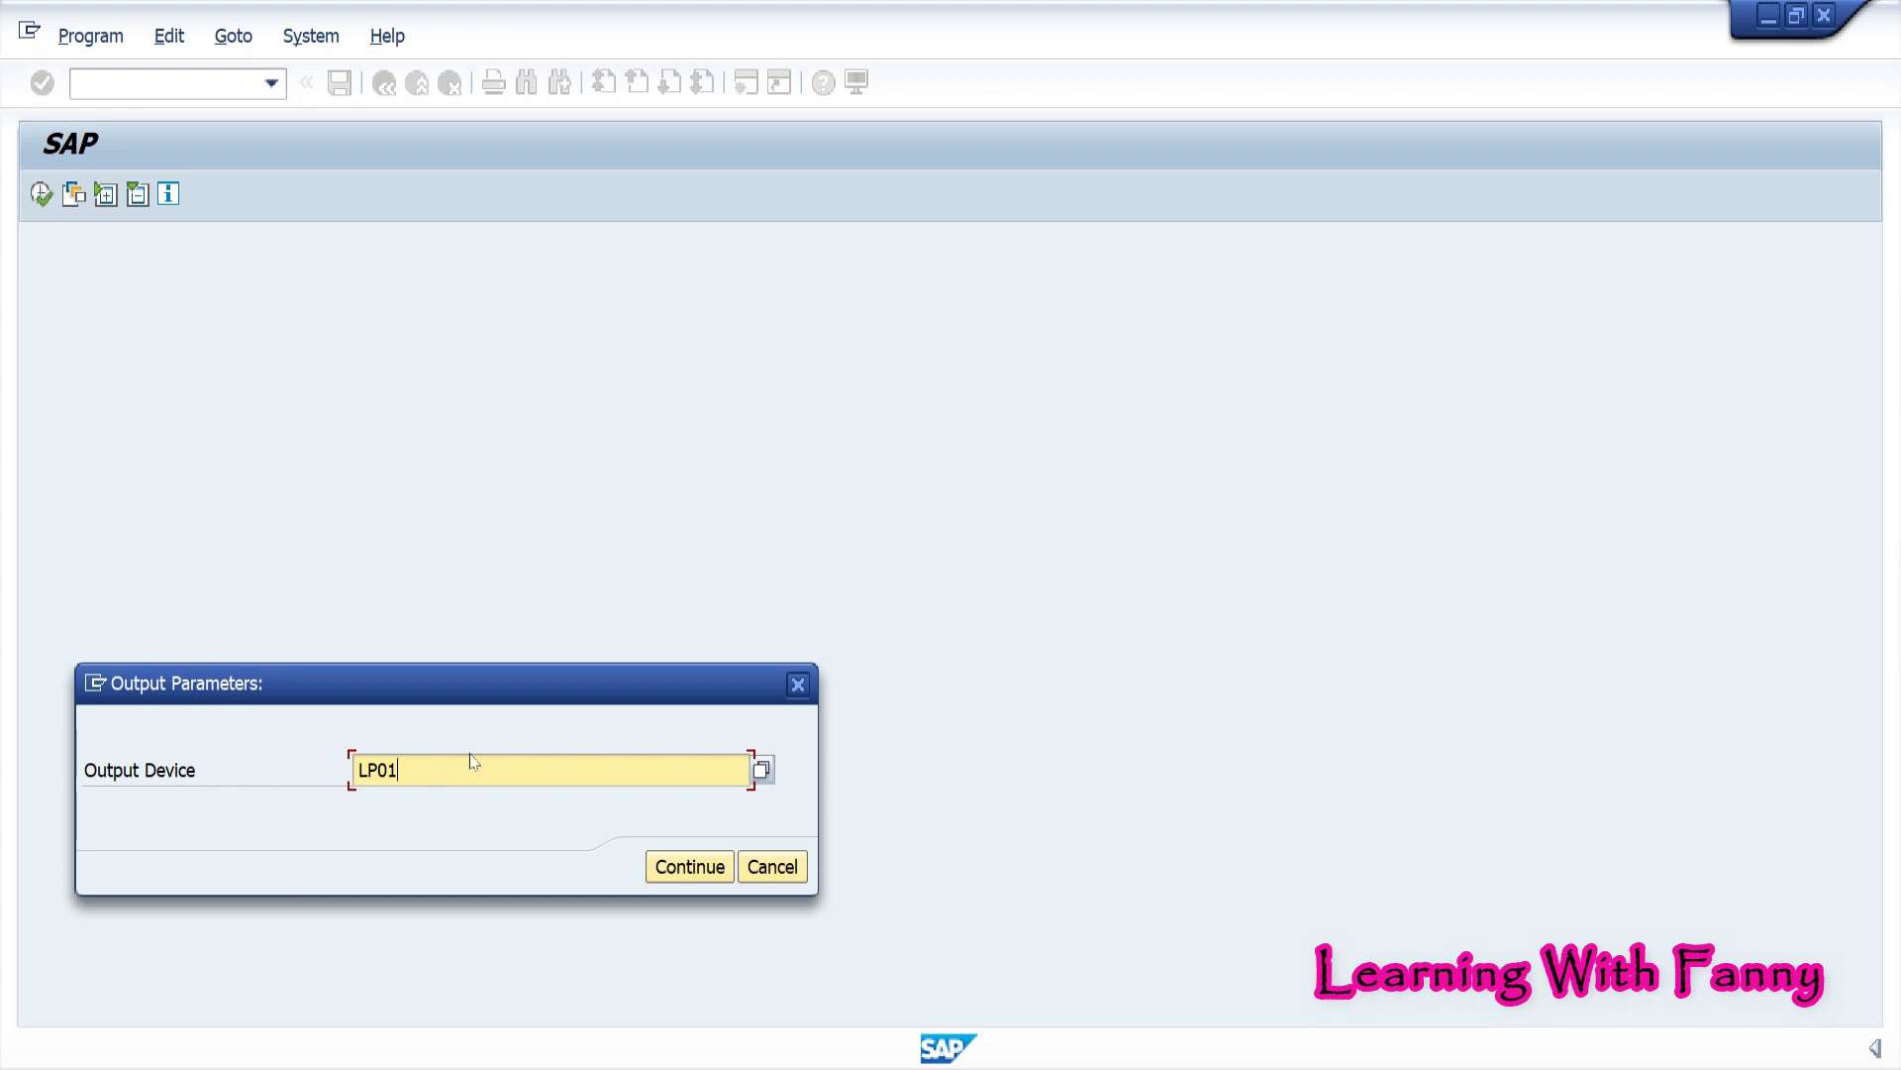
click(665, 867)
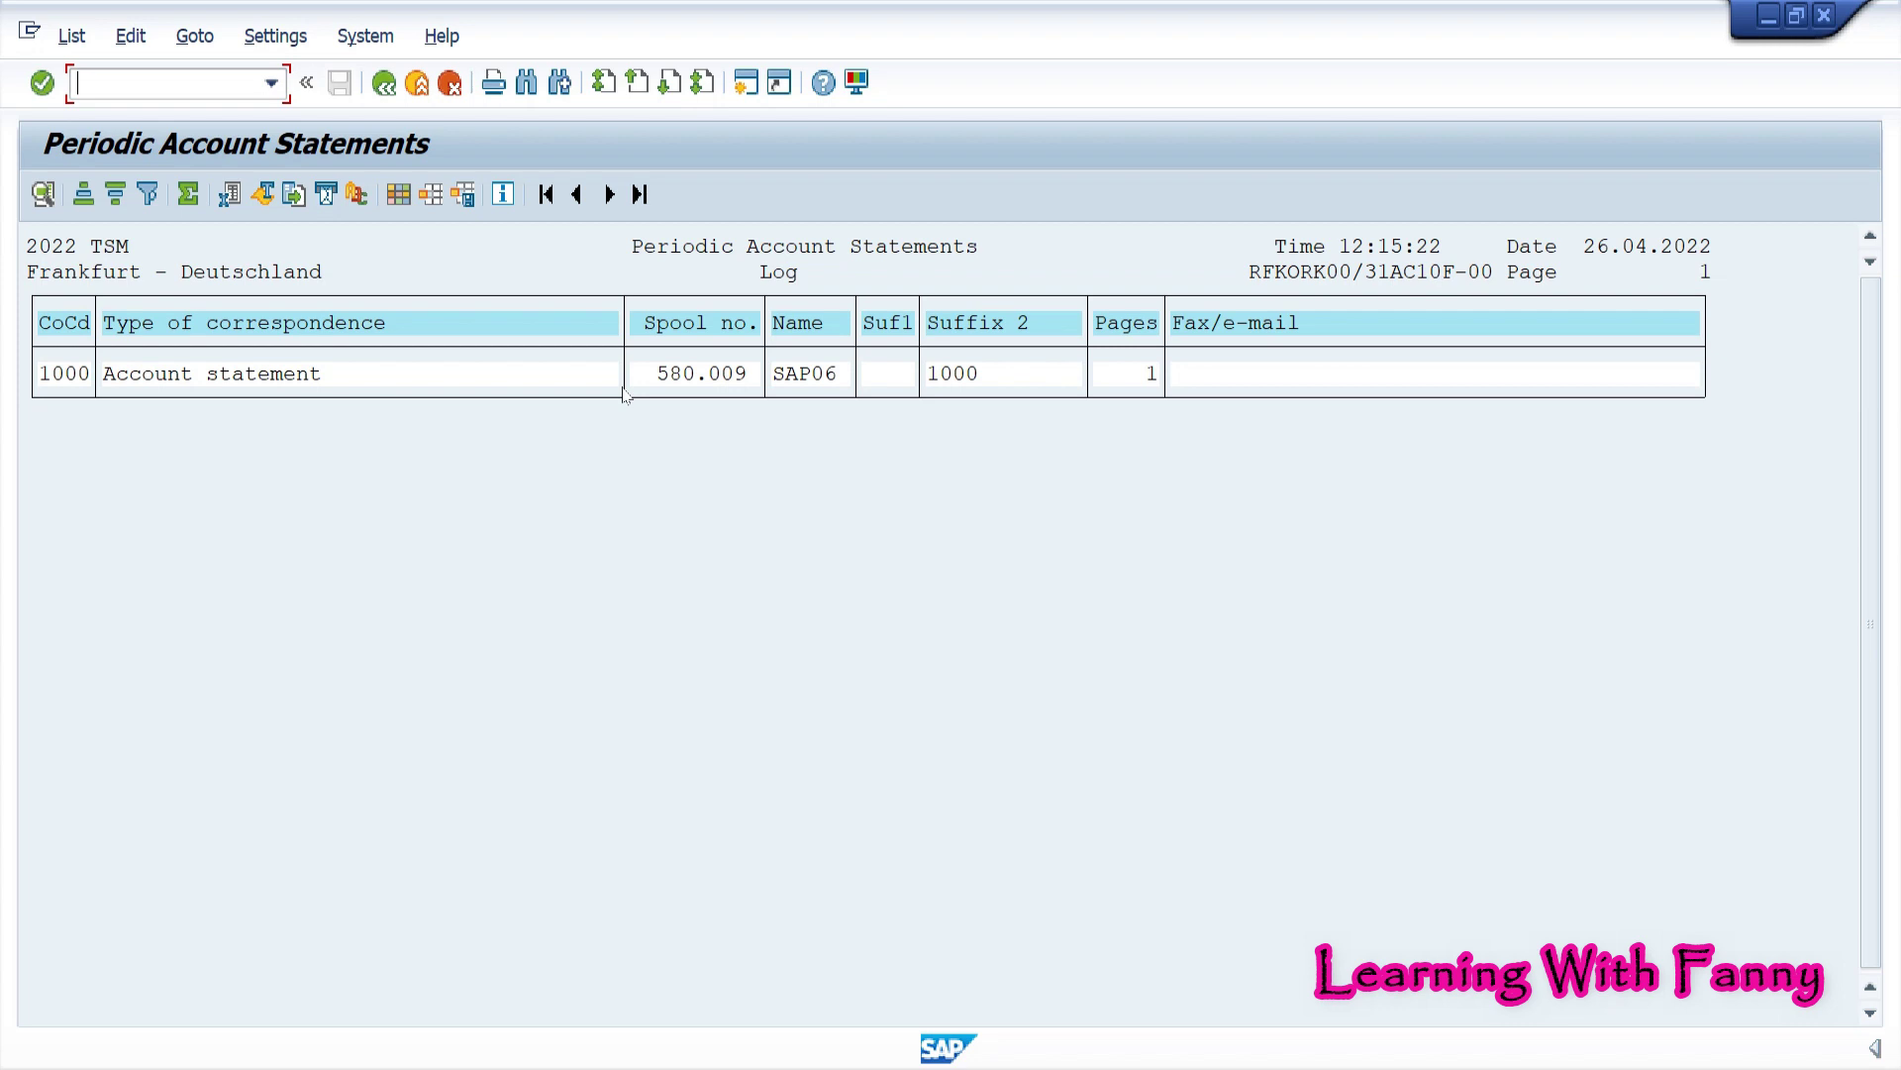
Display the account statement's spool request through Output Control, review its print preview, and return to SAP Easy Access
click(360, 38)
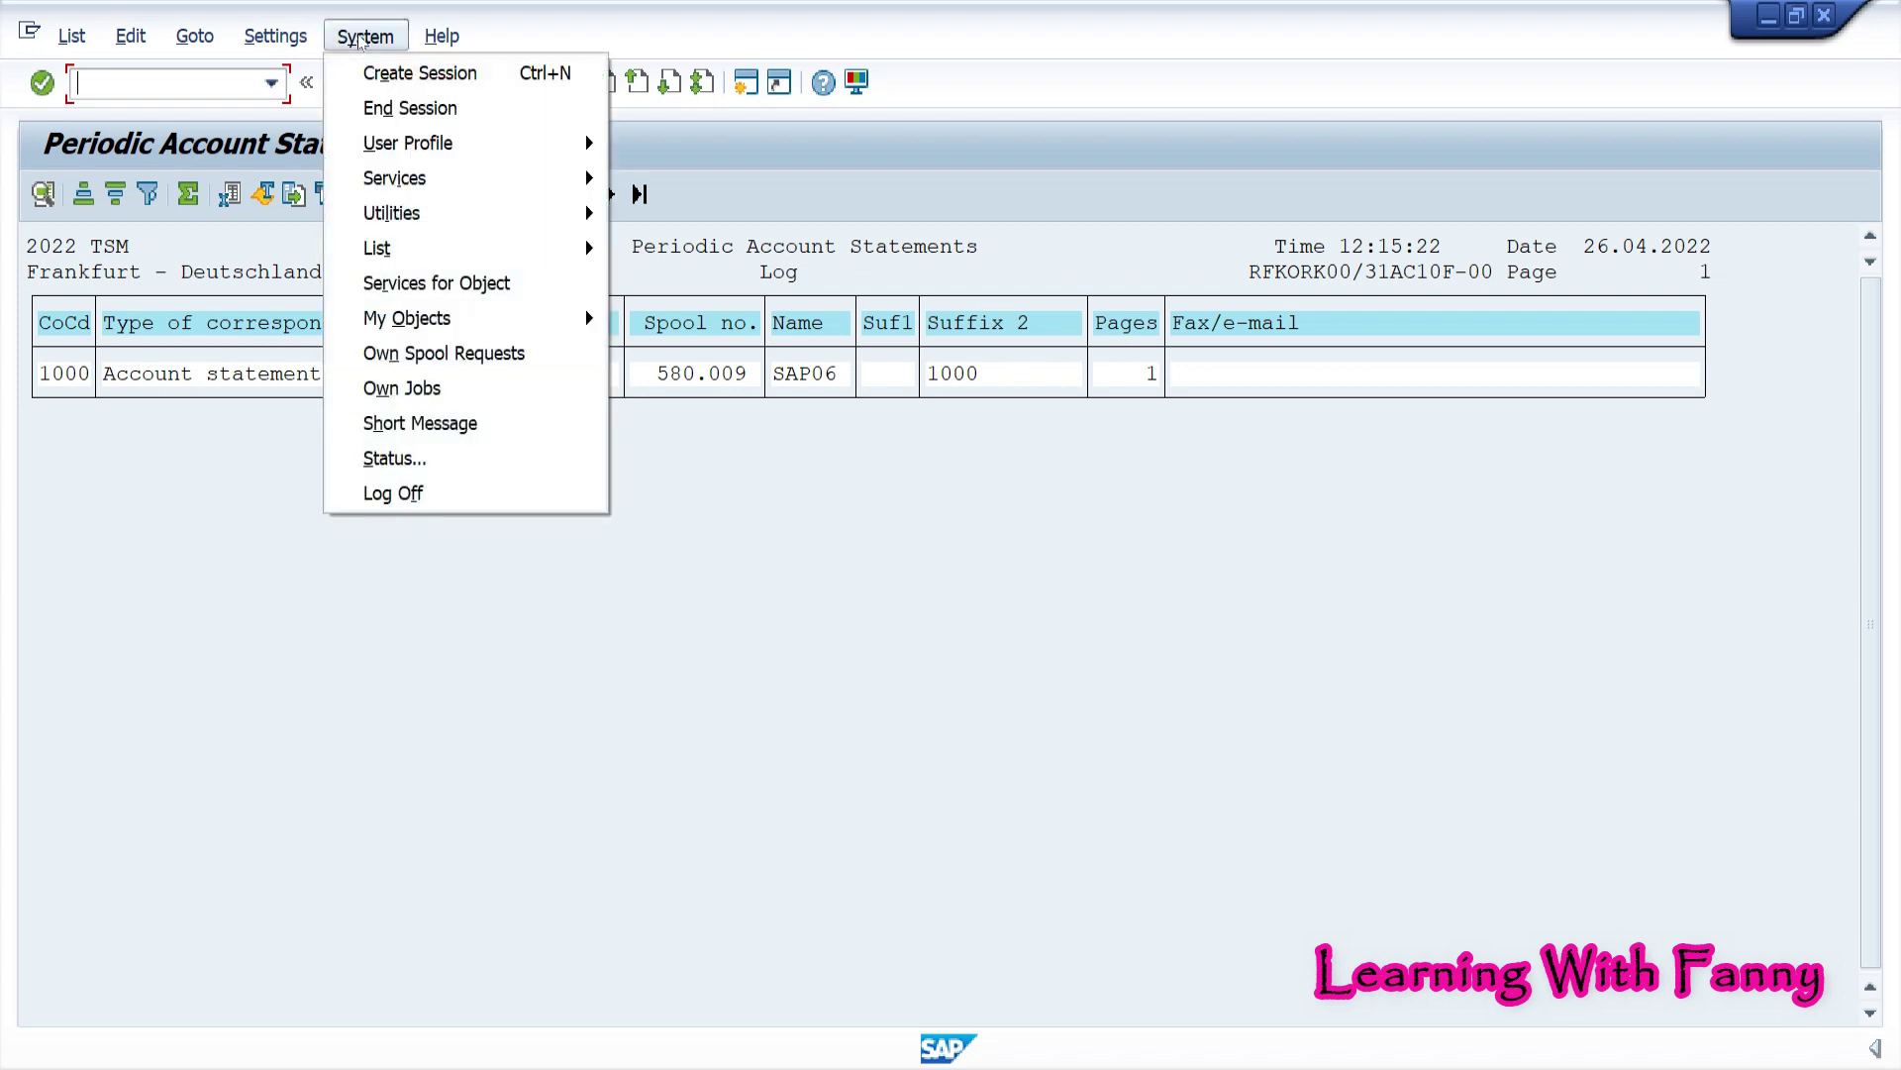
mouse_move(465, 186)
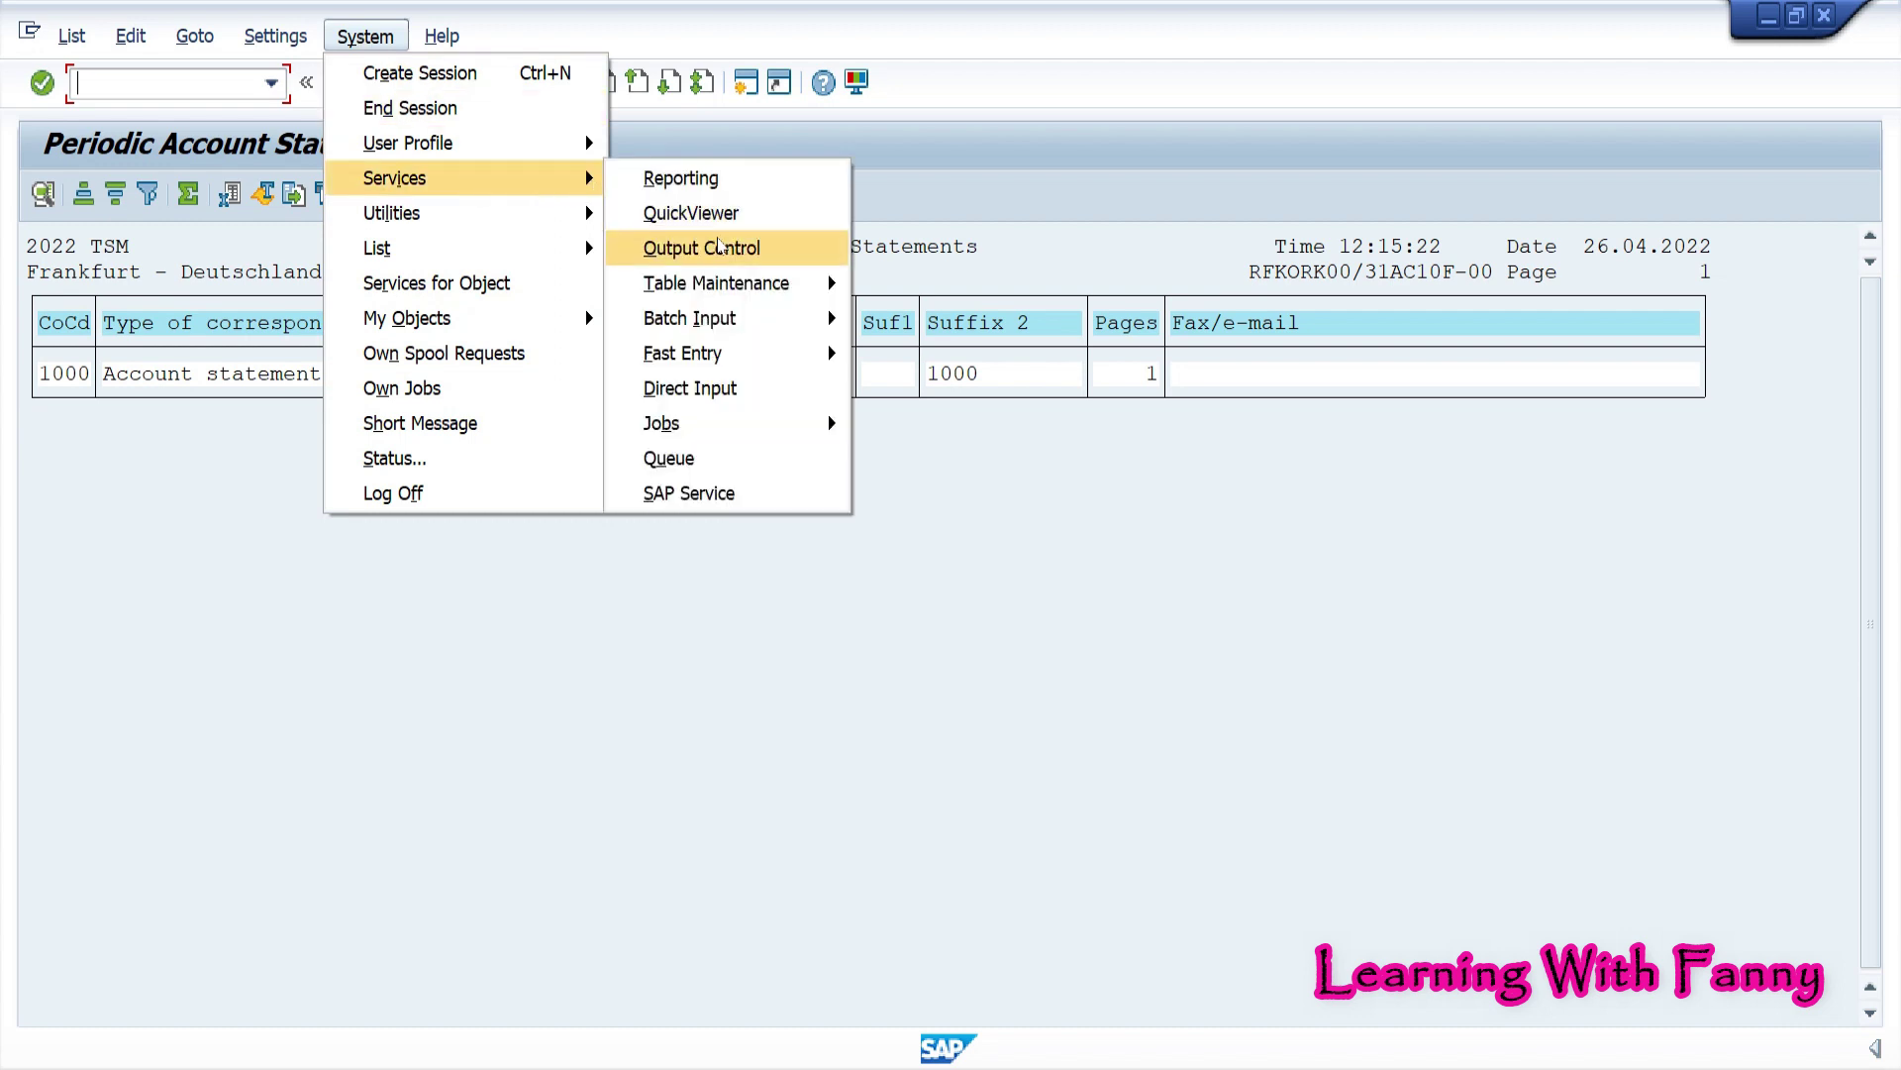
click(720, 245)
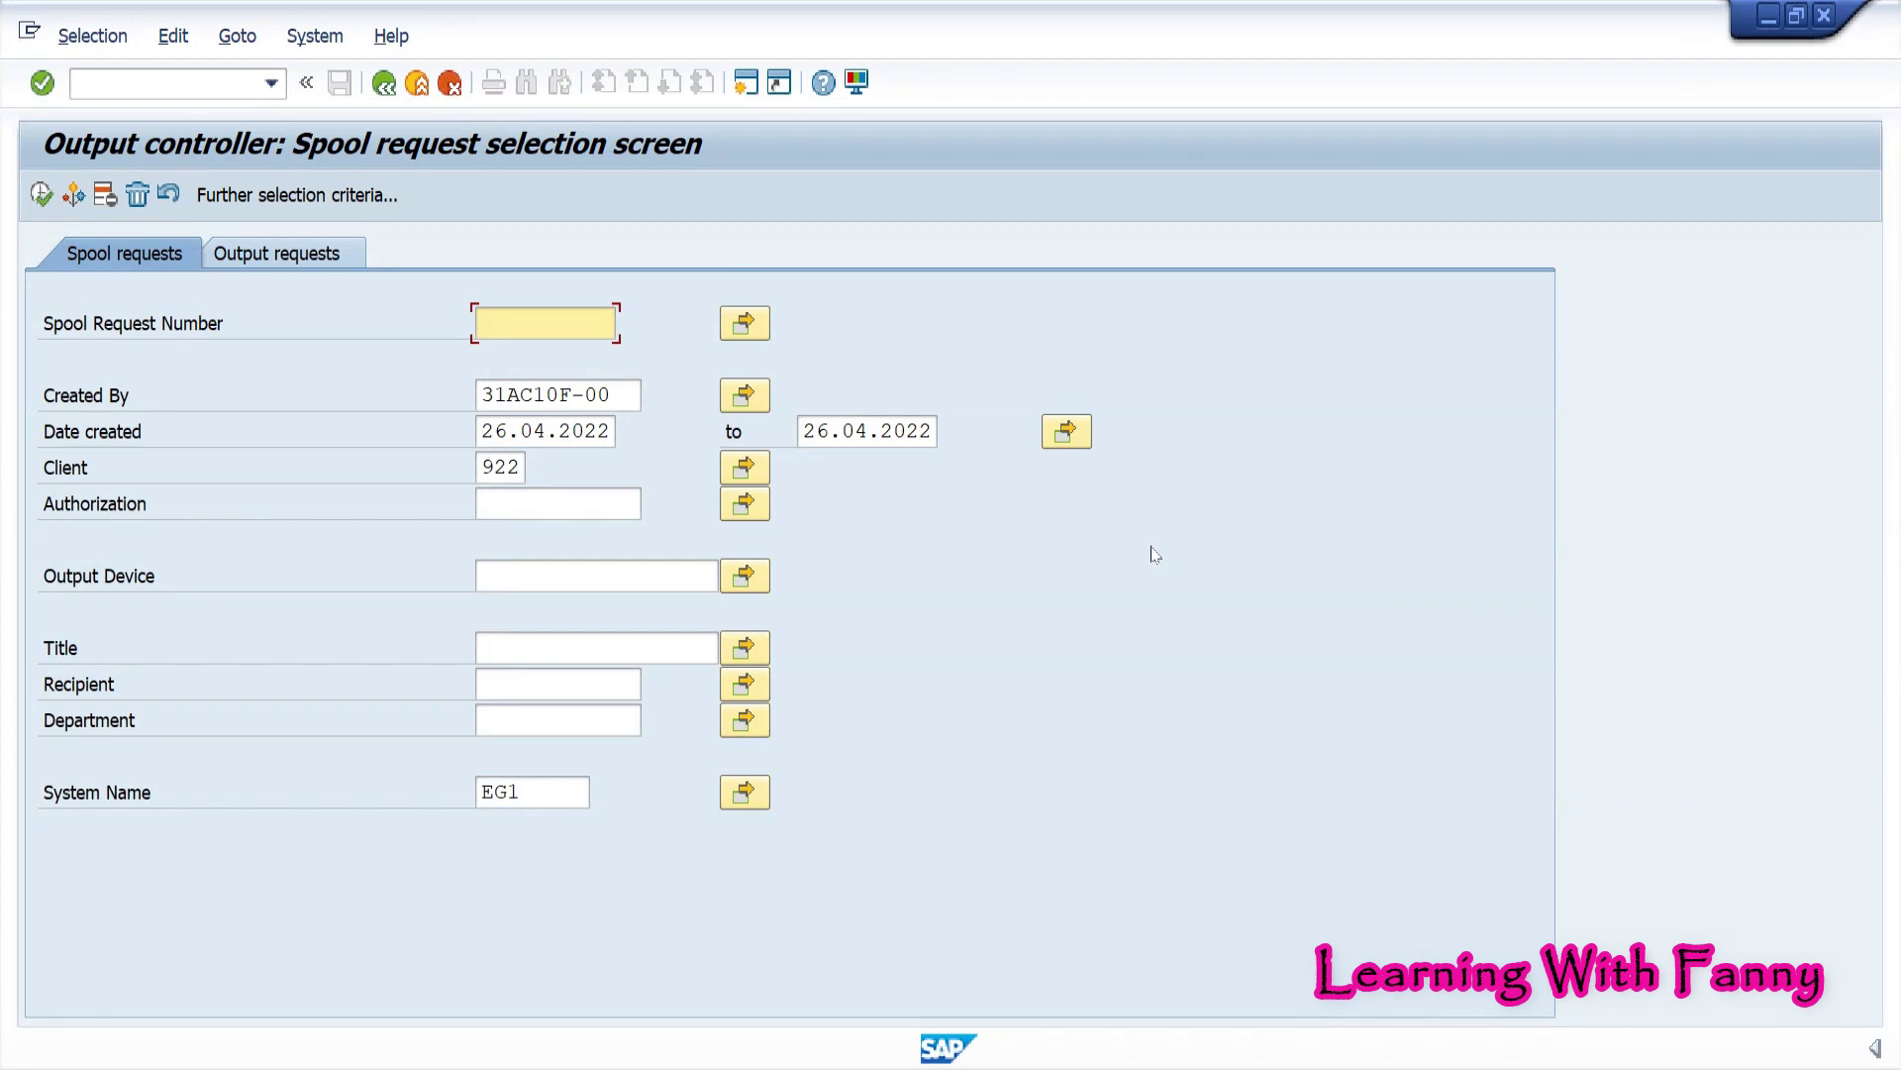
click(43, 196)
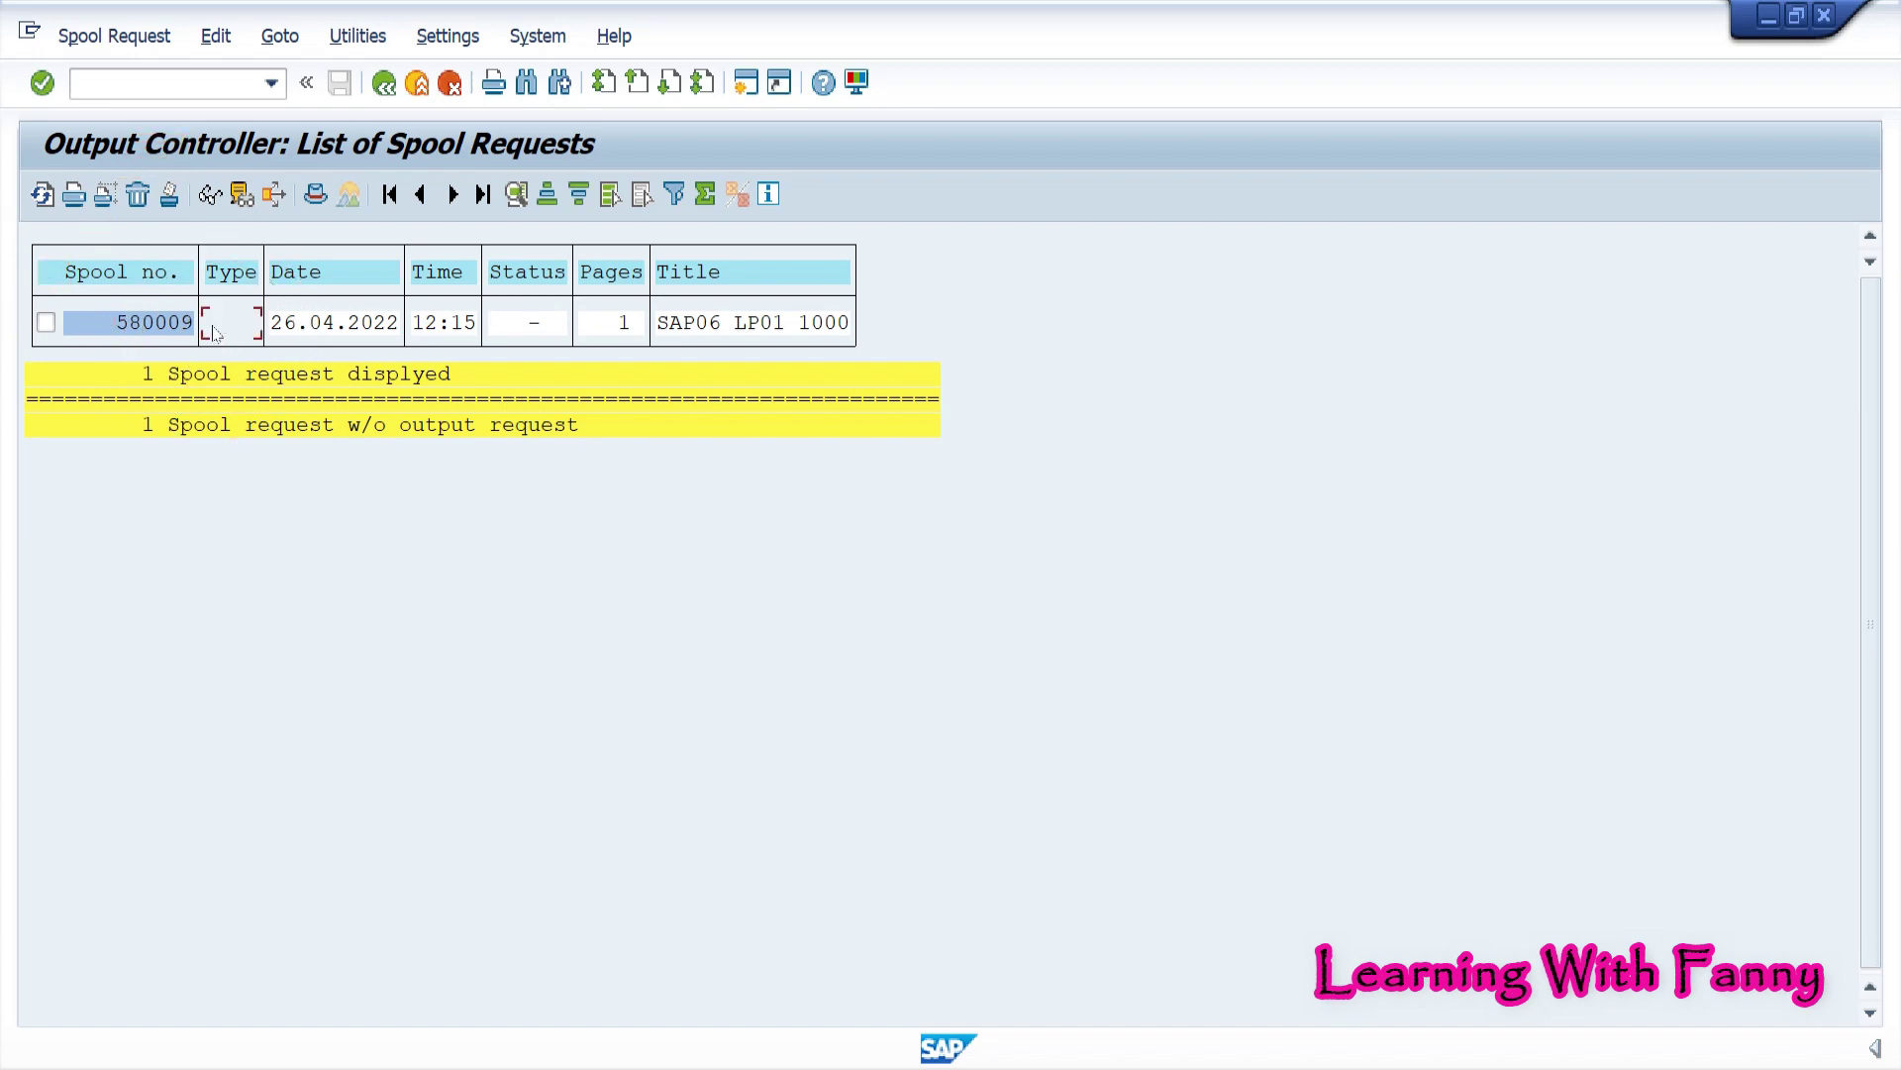
click(218, 326)
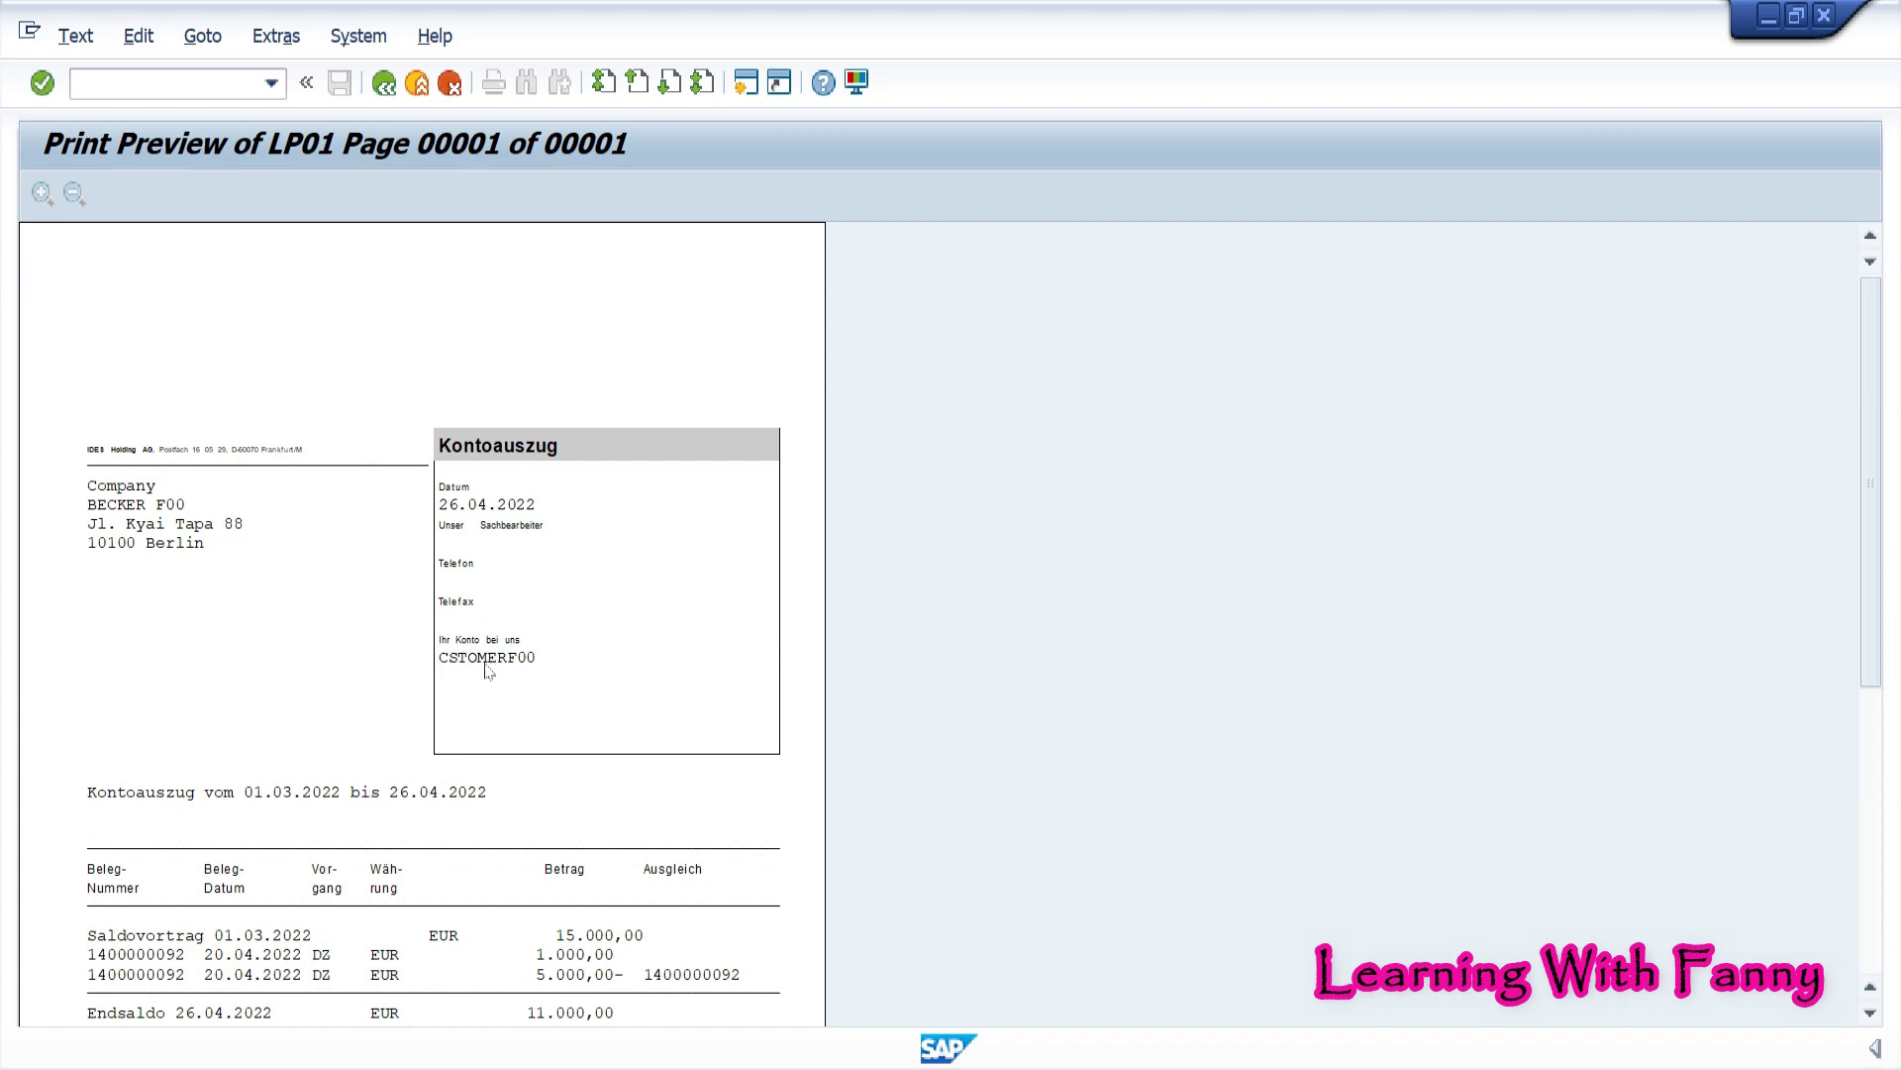
scroll(472, 681, down, 5)
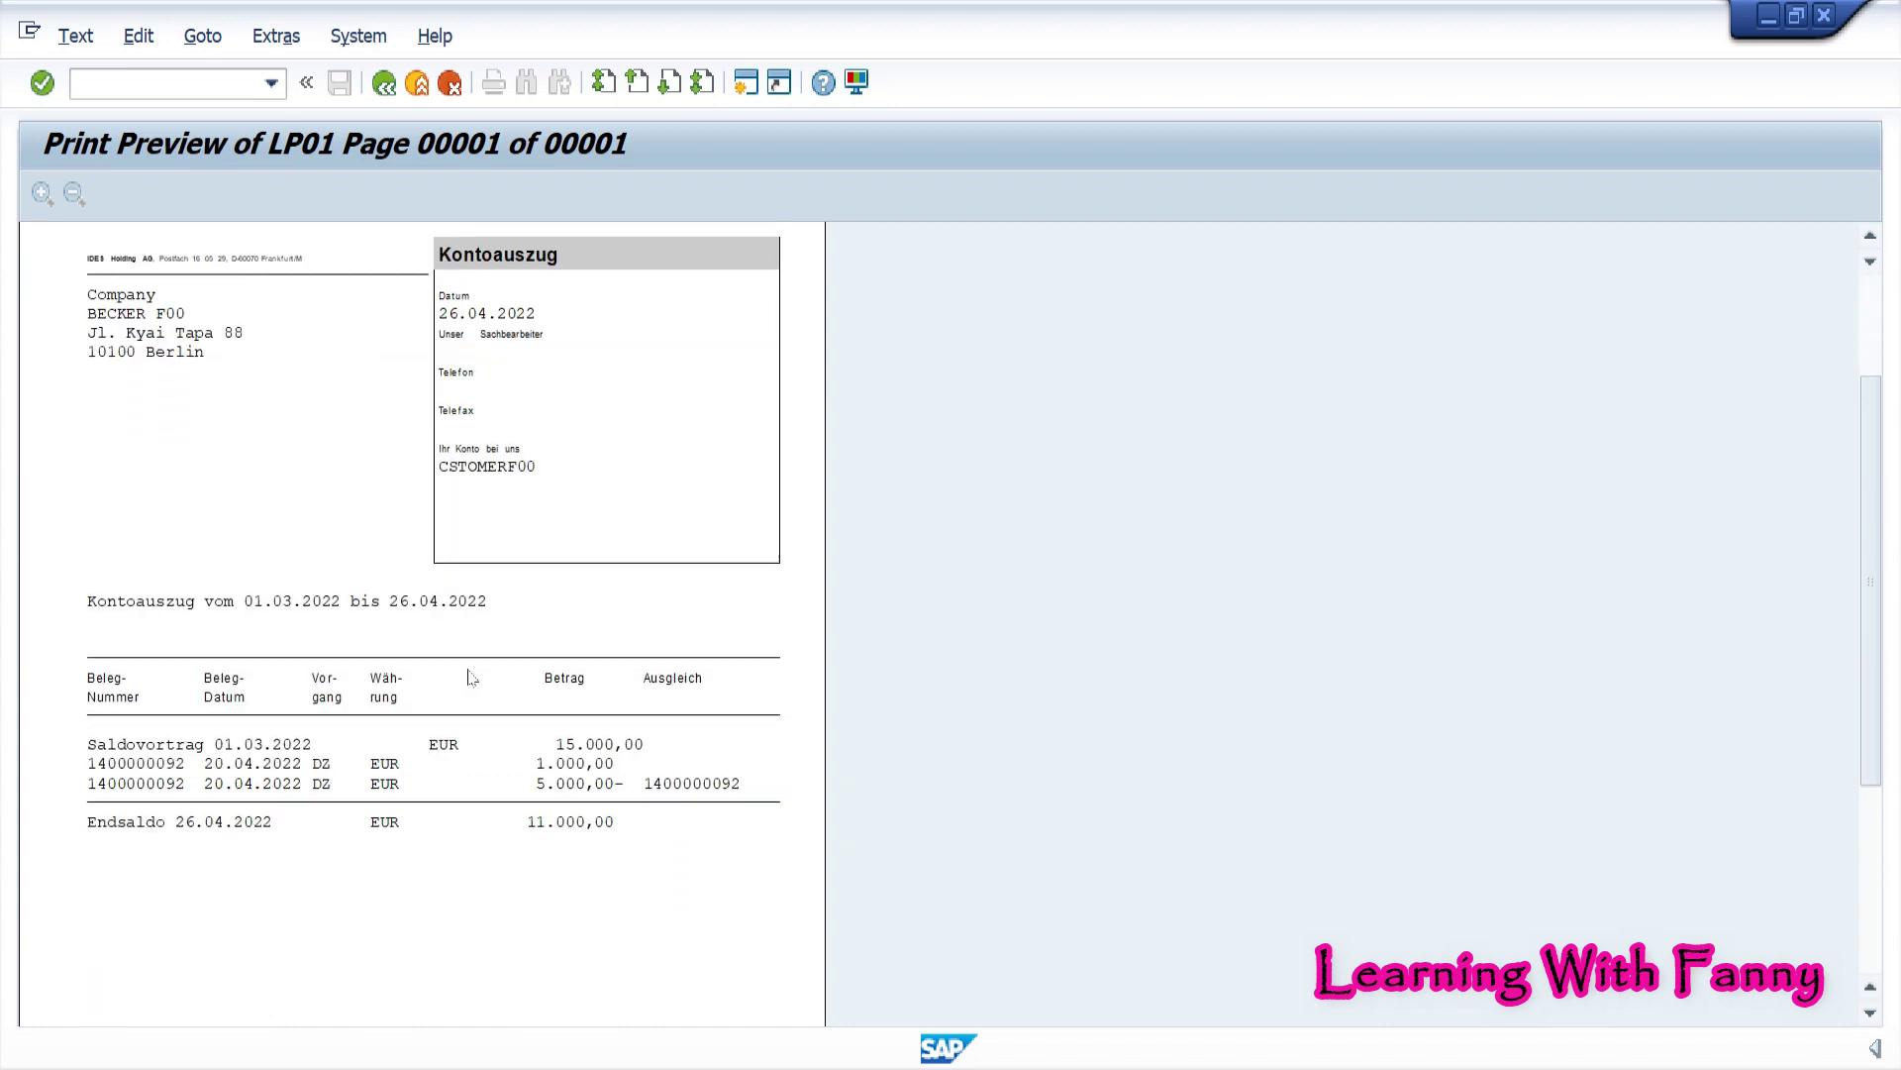
scroll(470, 679, up, 3)
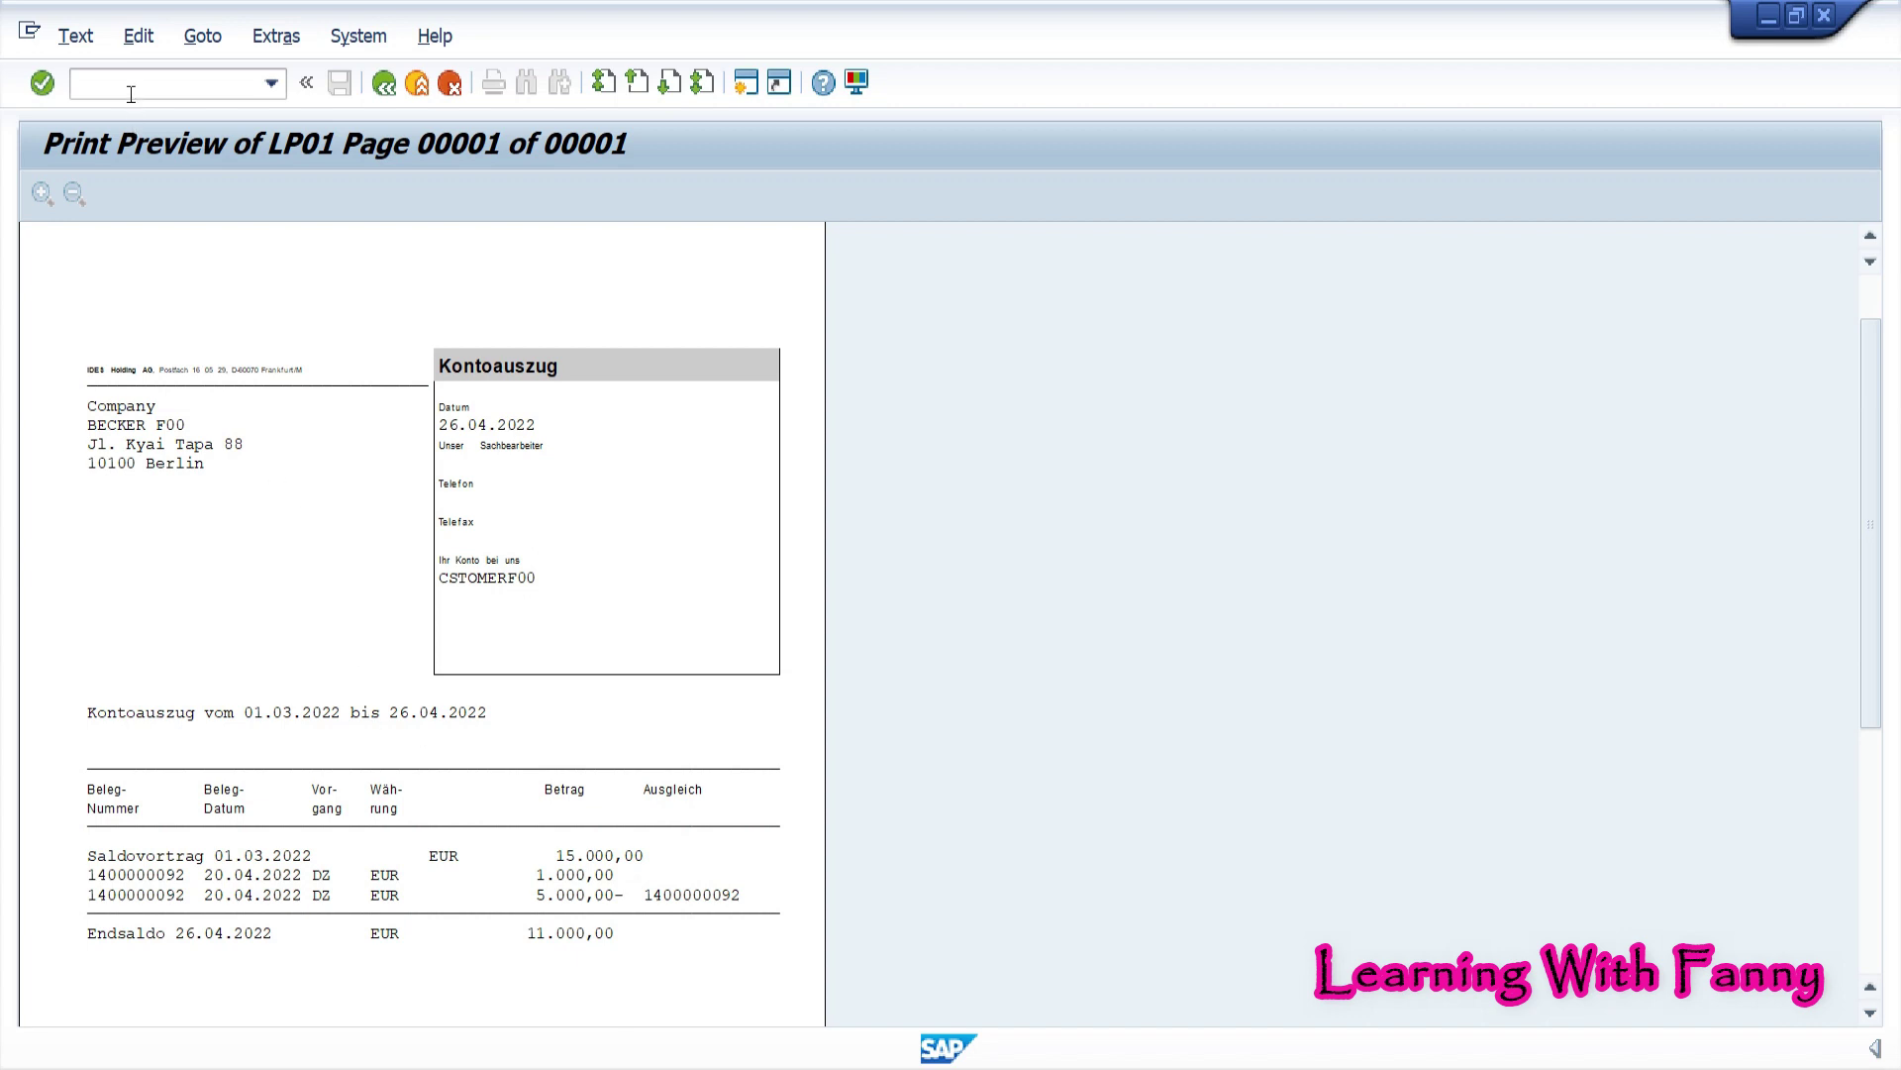
text(/n)
key(Return)
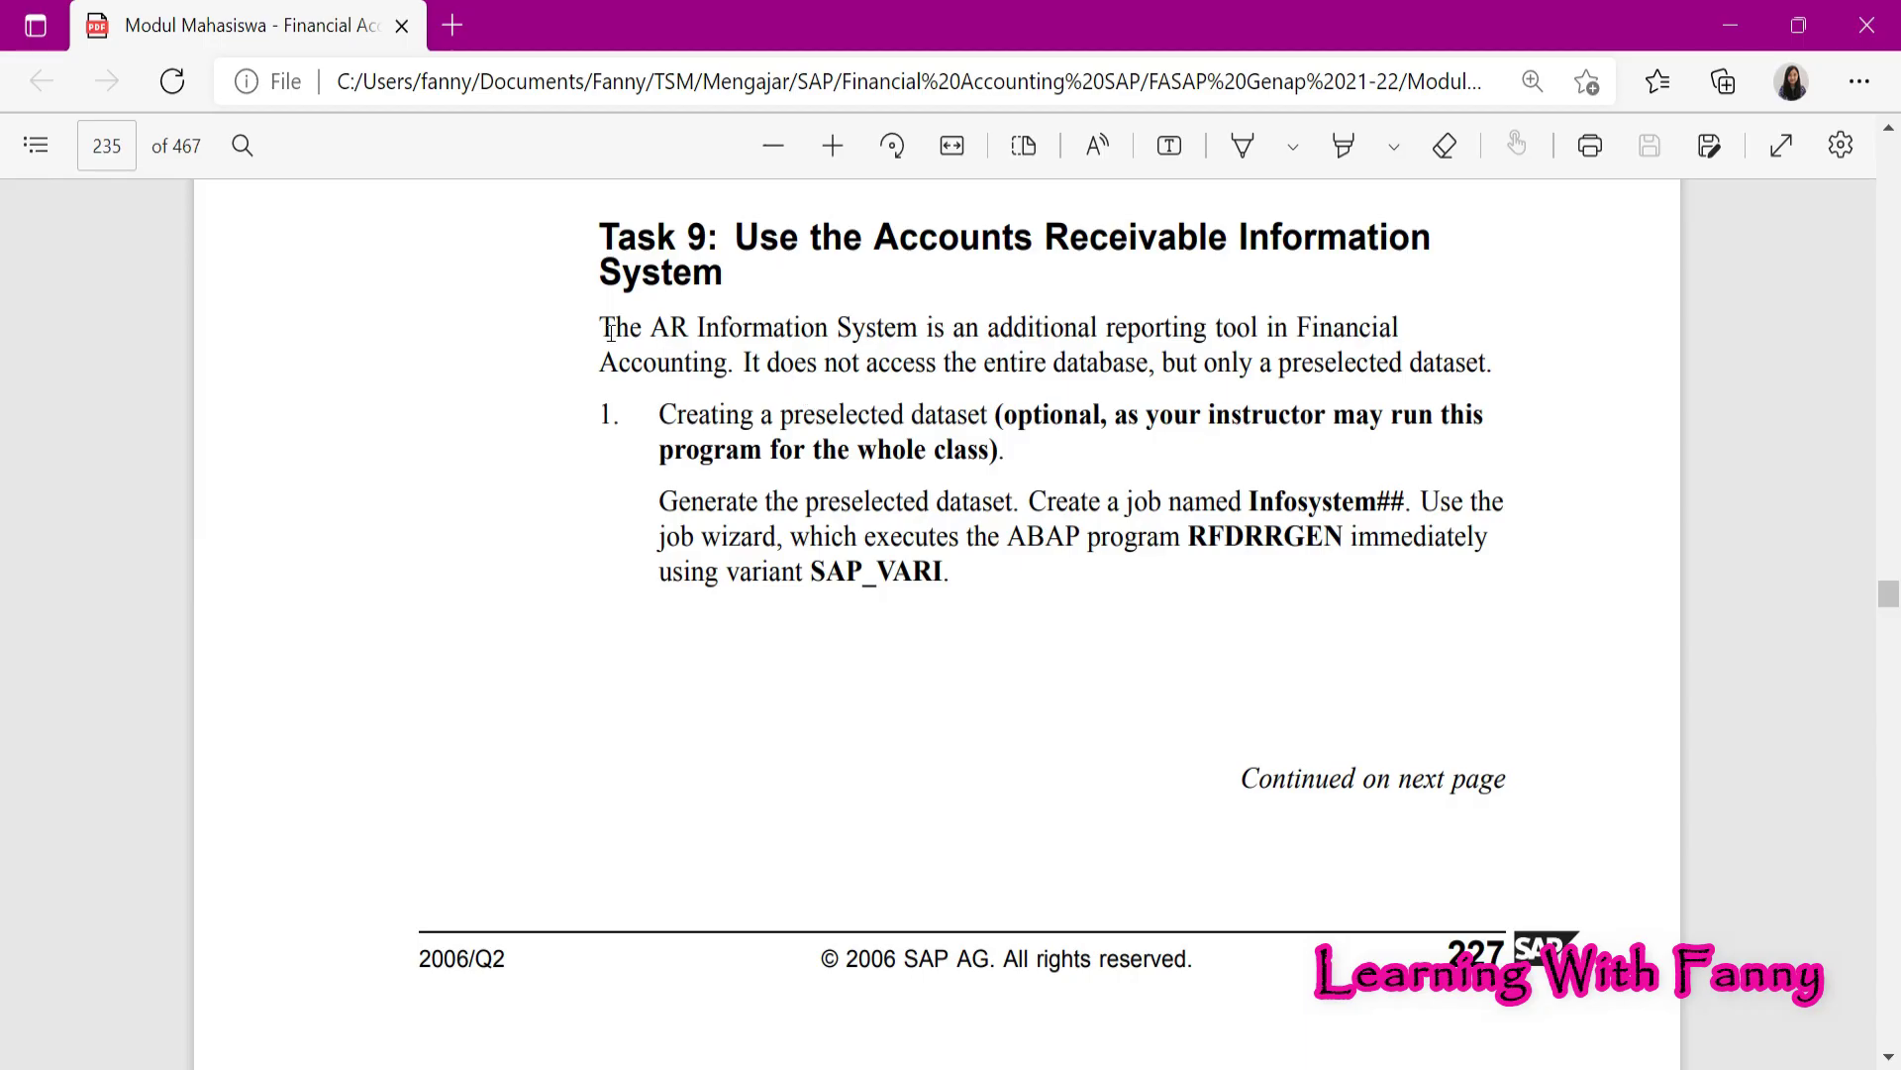
Read the Task 9 introduction on the Accounts Receivable Information System in the exercise PDF, and switch back to SAP
drag(605, 329, 734, 362)
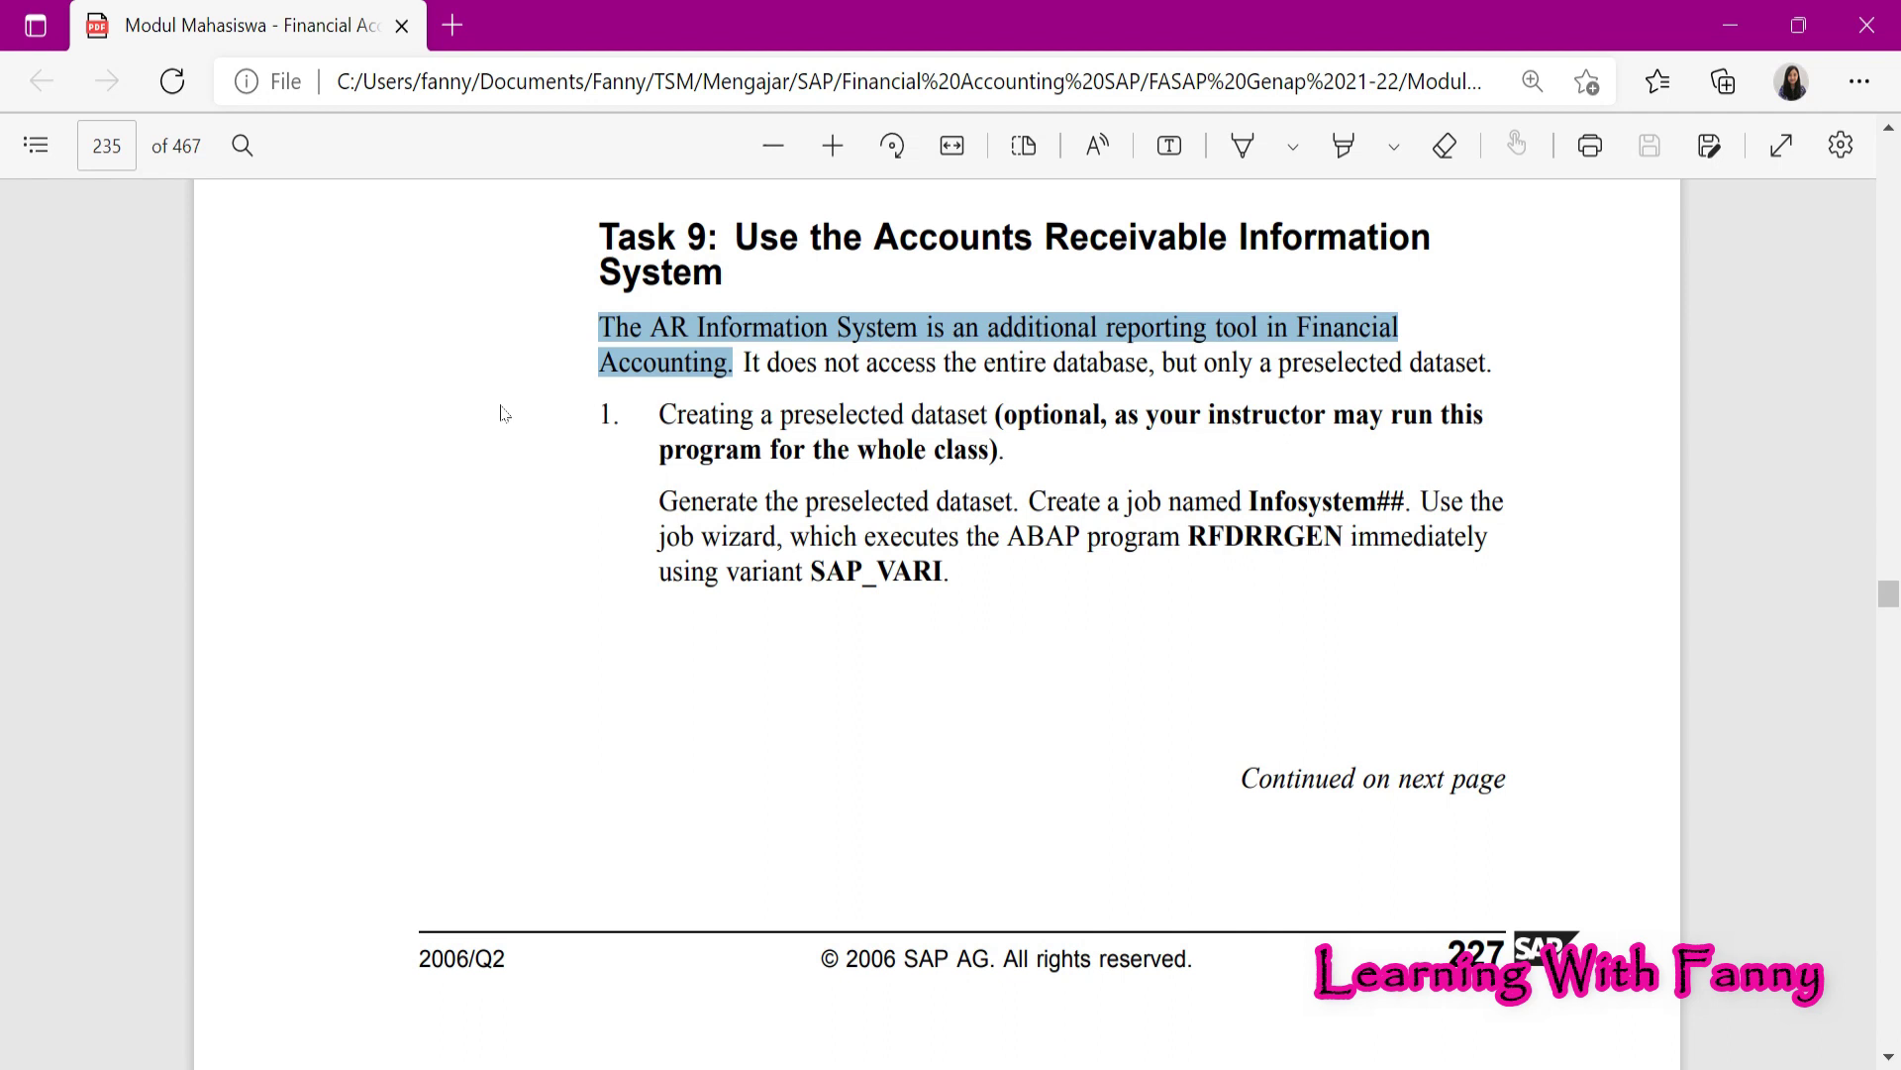
click(1730, 24)
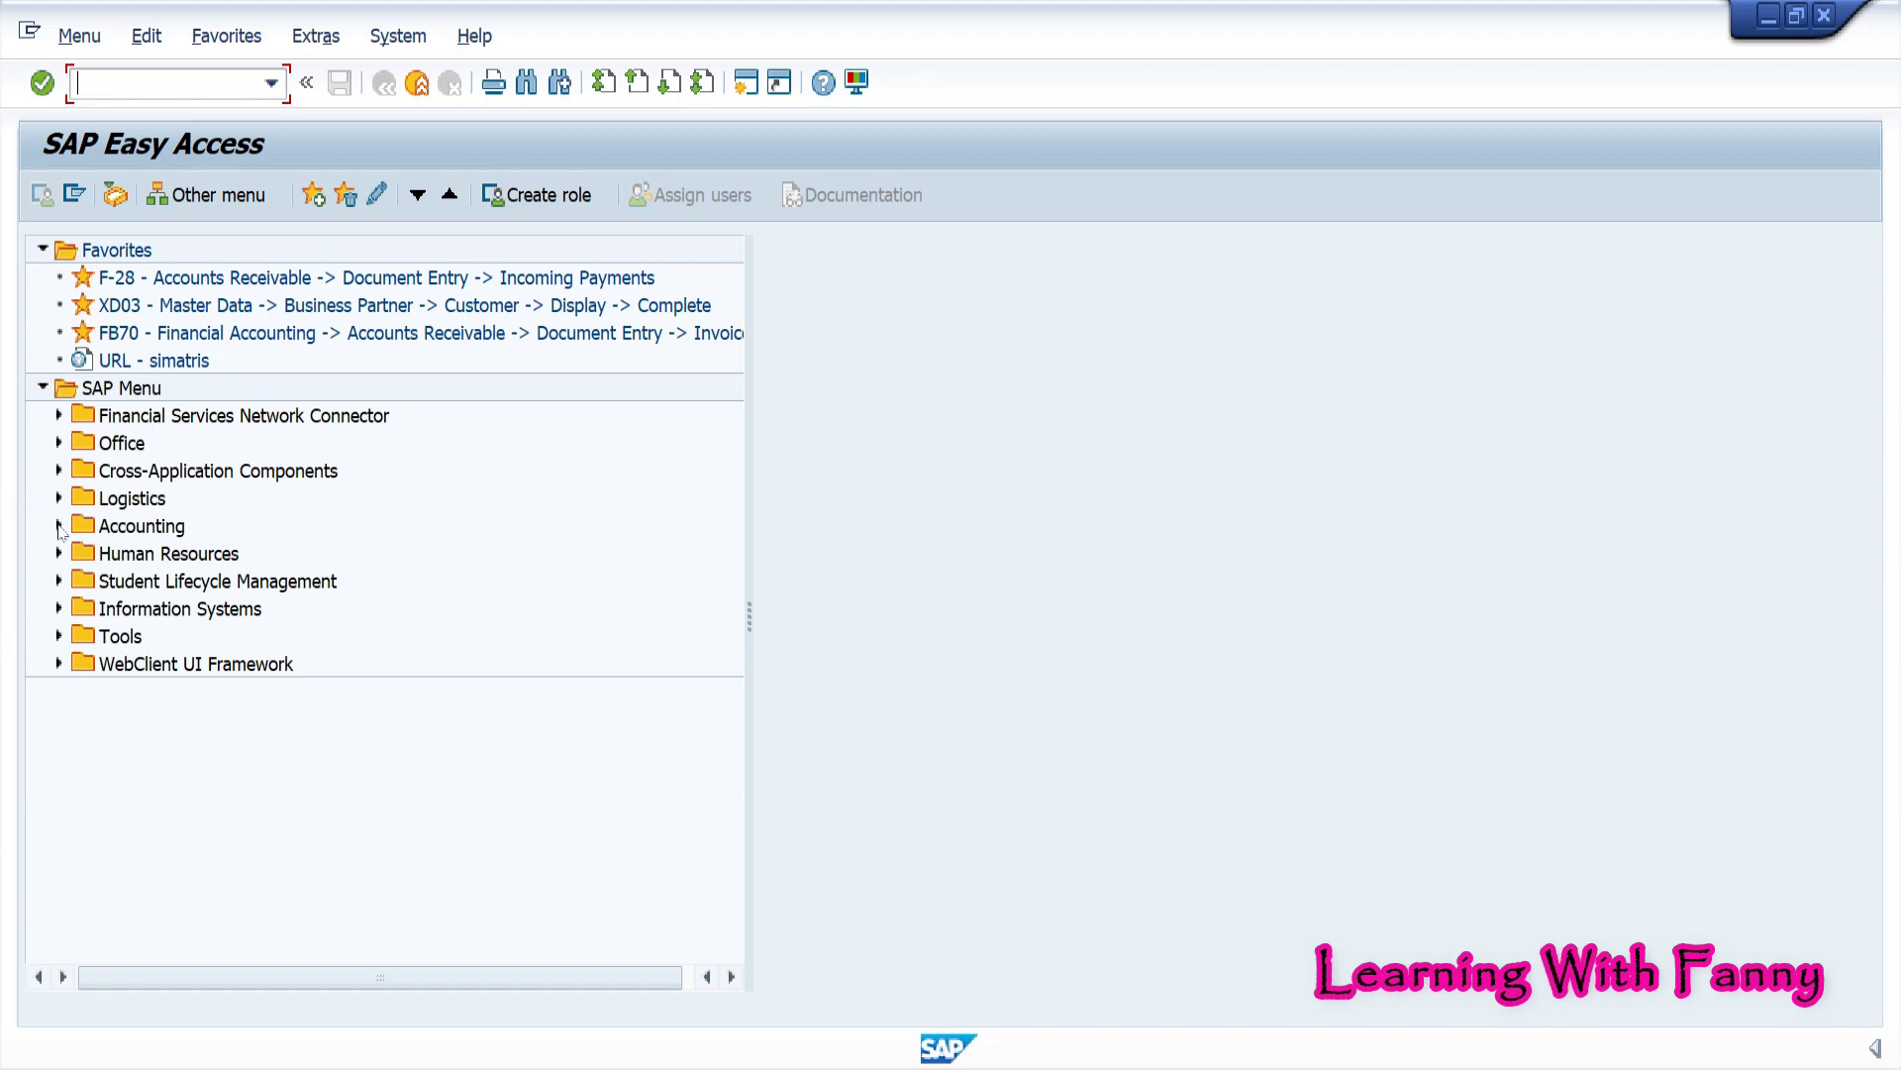
Open the Create Evaluations transaction (F.29) from the configuration tools of the Accounts Receivable Information System
click(59, 526)
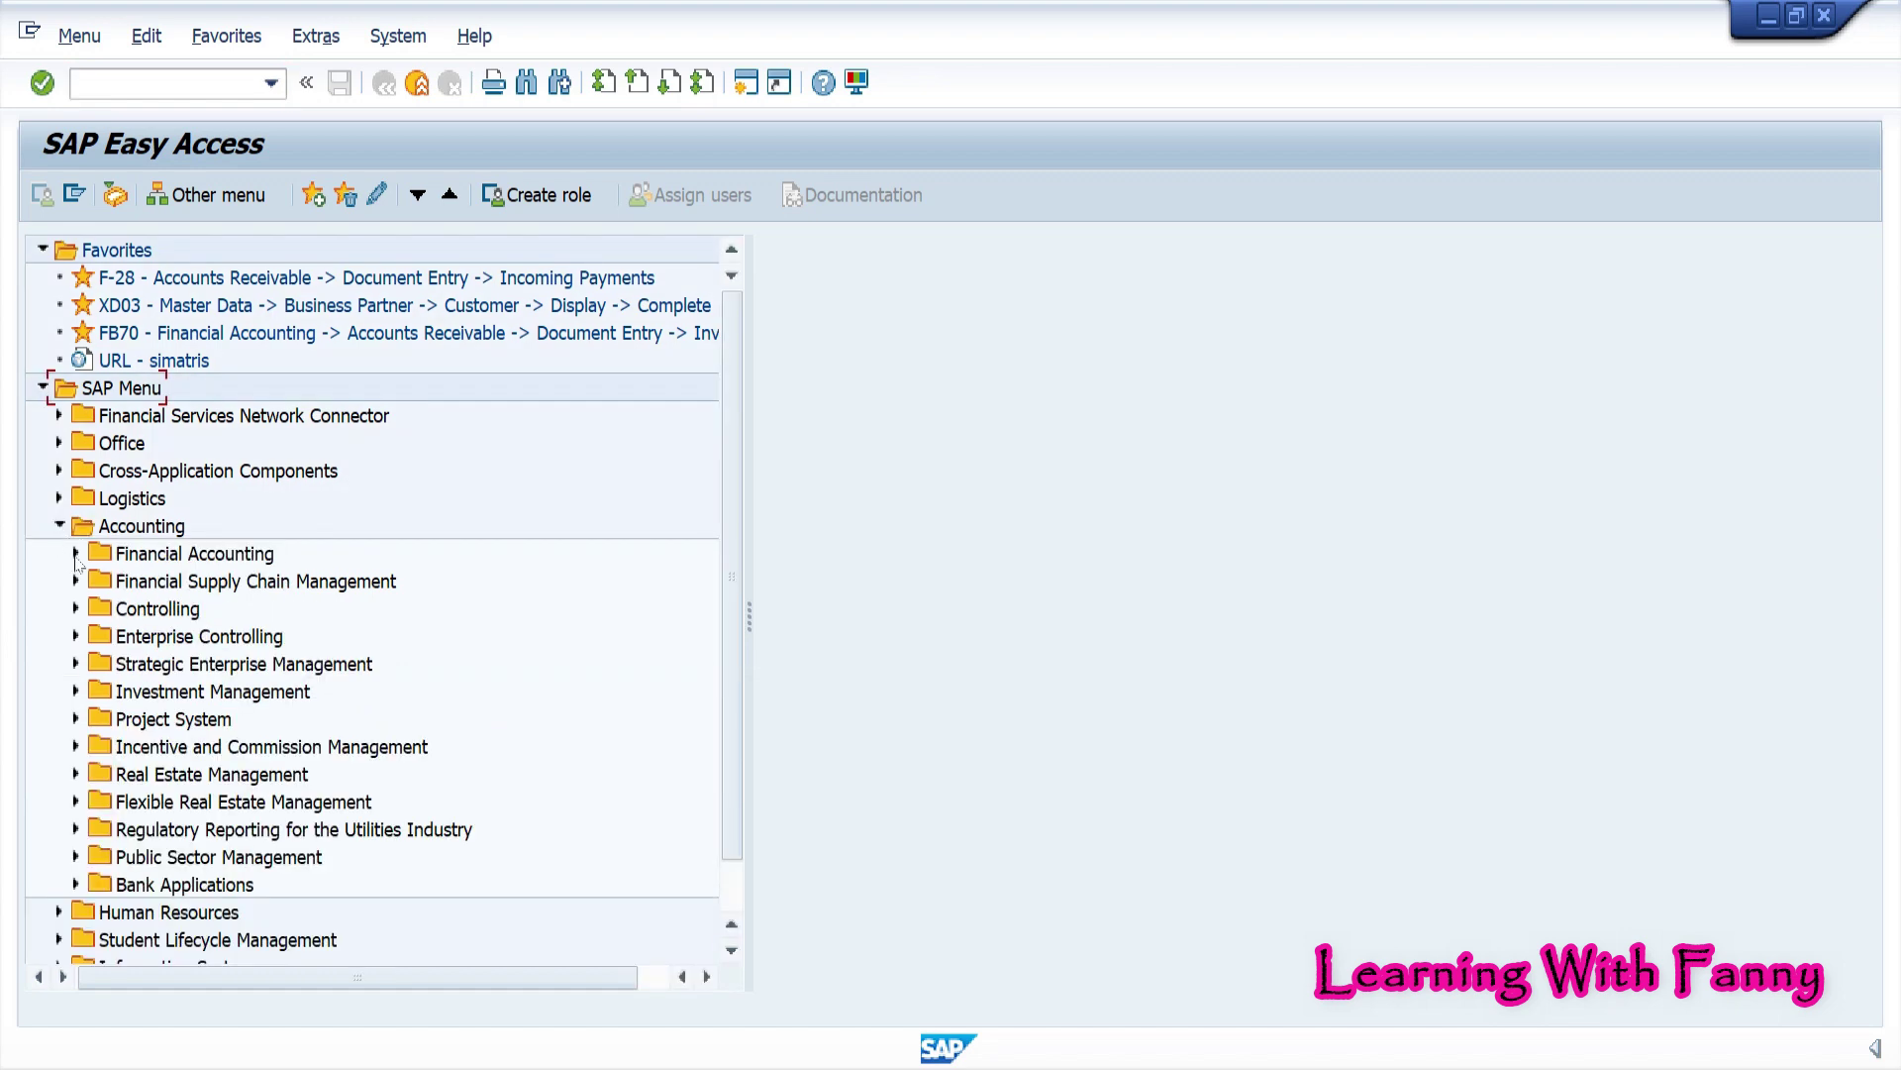
click(76, 554)
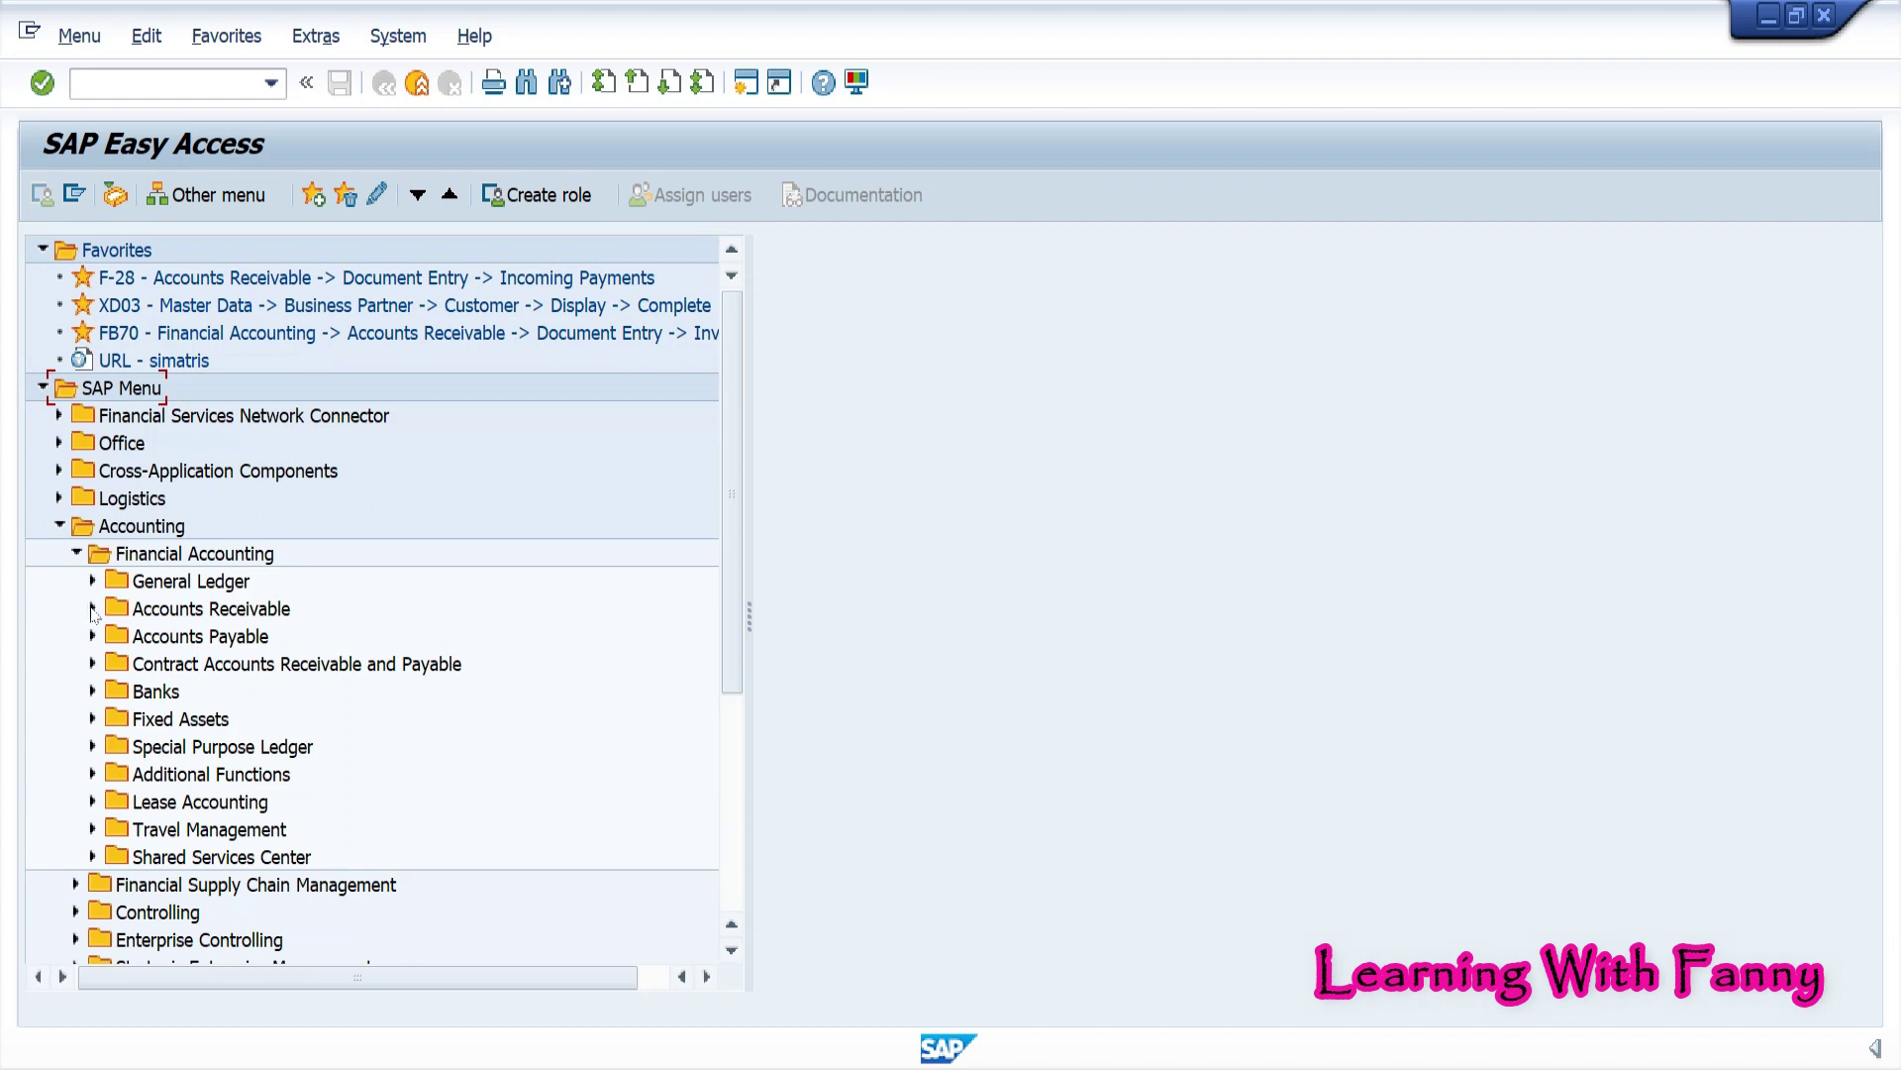
click(92, 609)
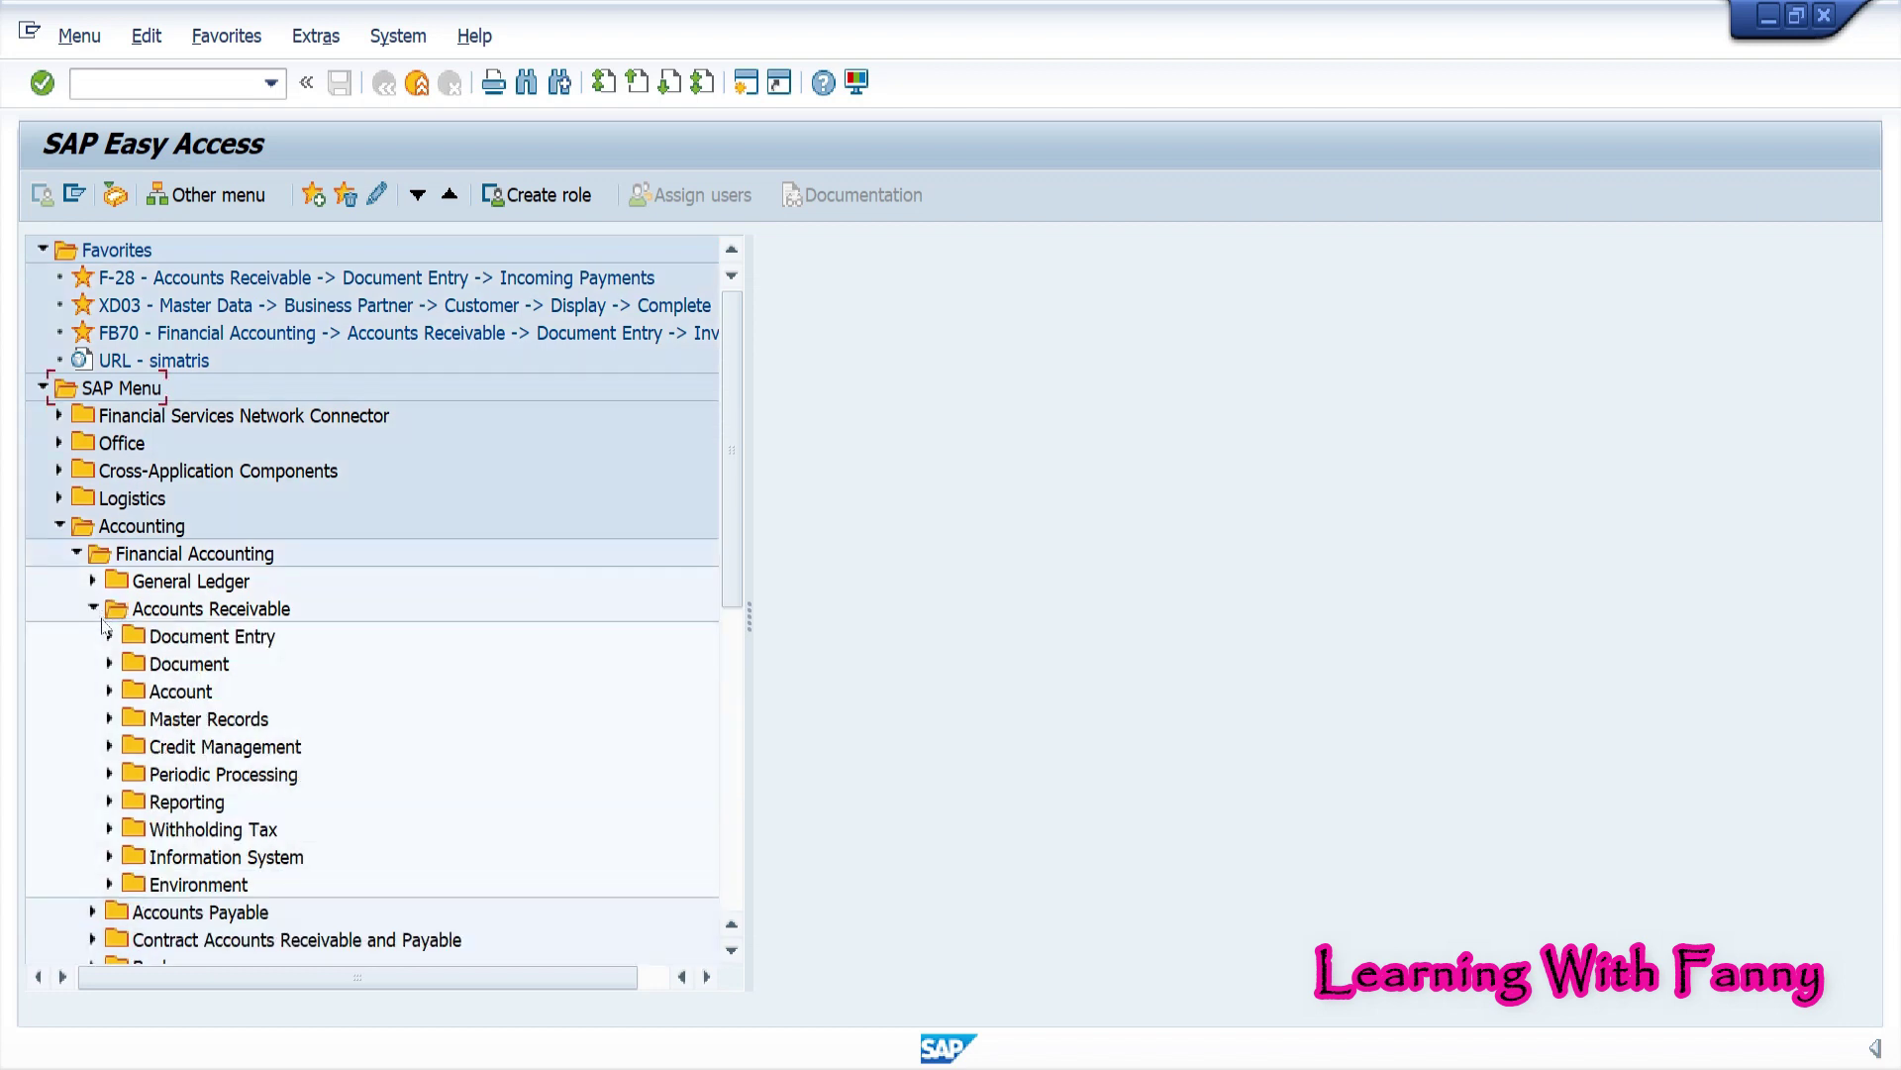
click(109, 857)
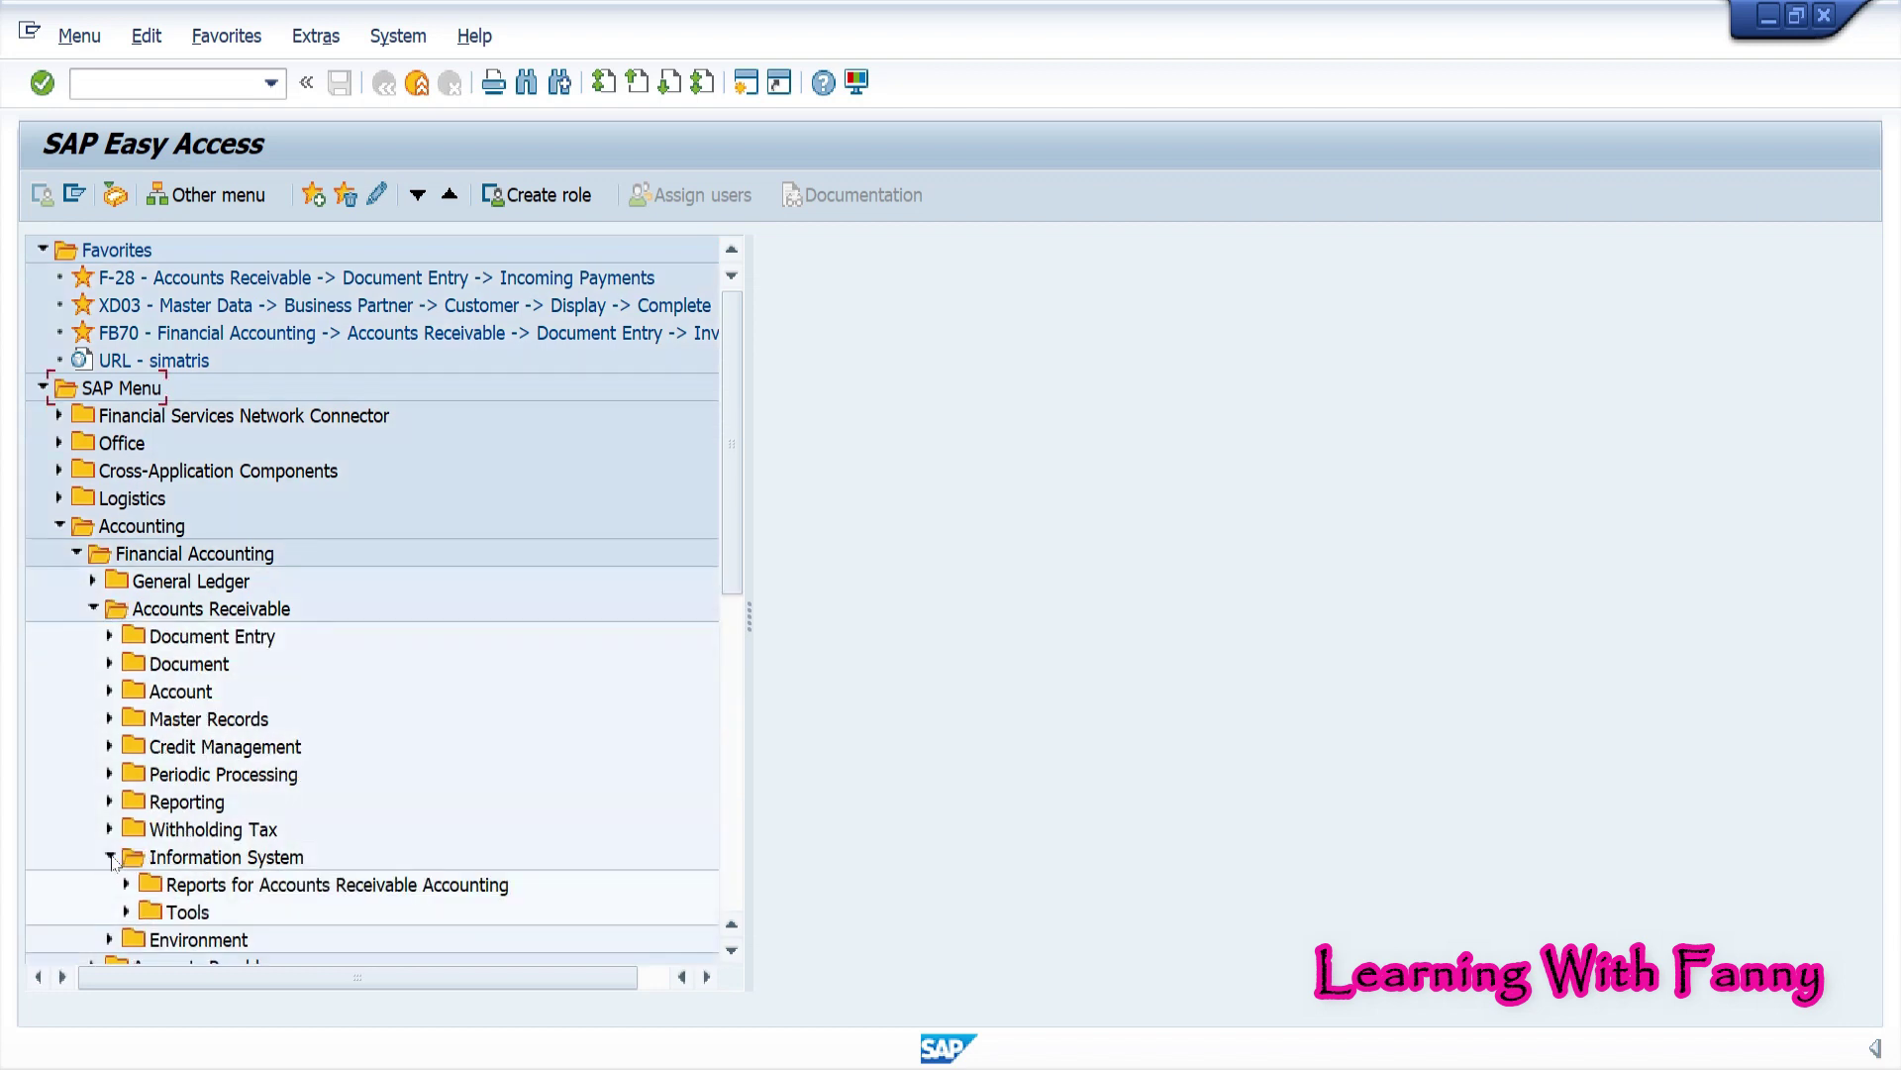
click(126, 911)
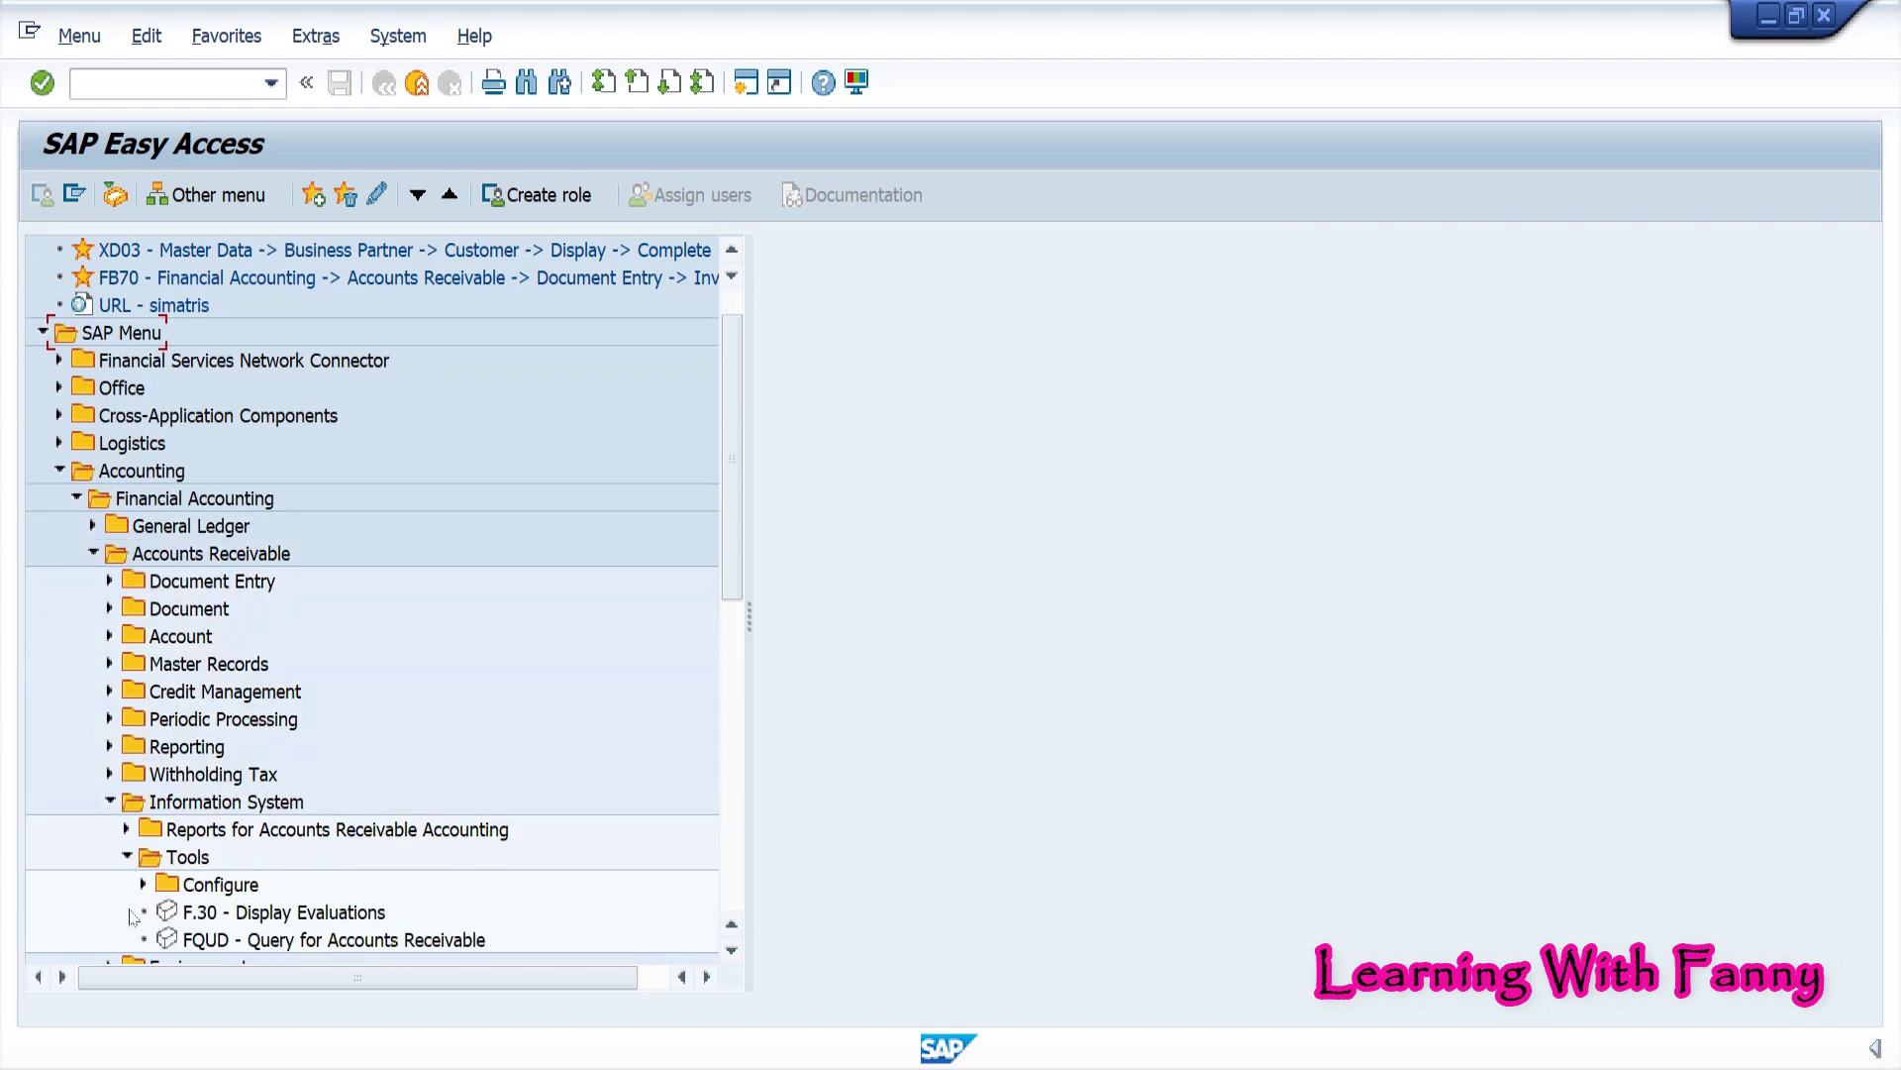
click(142, 885)
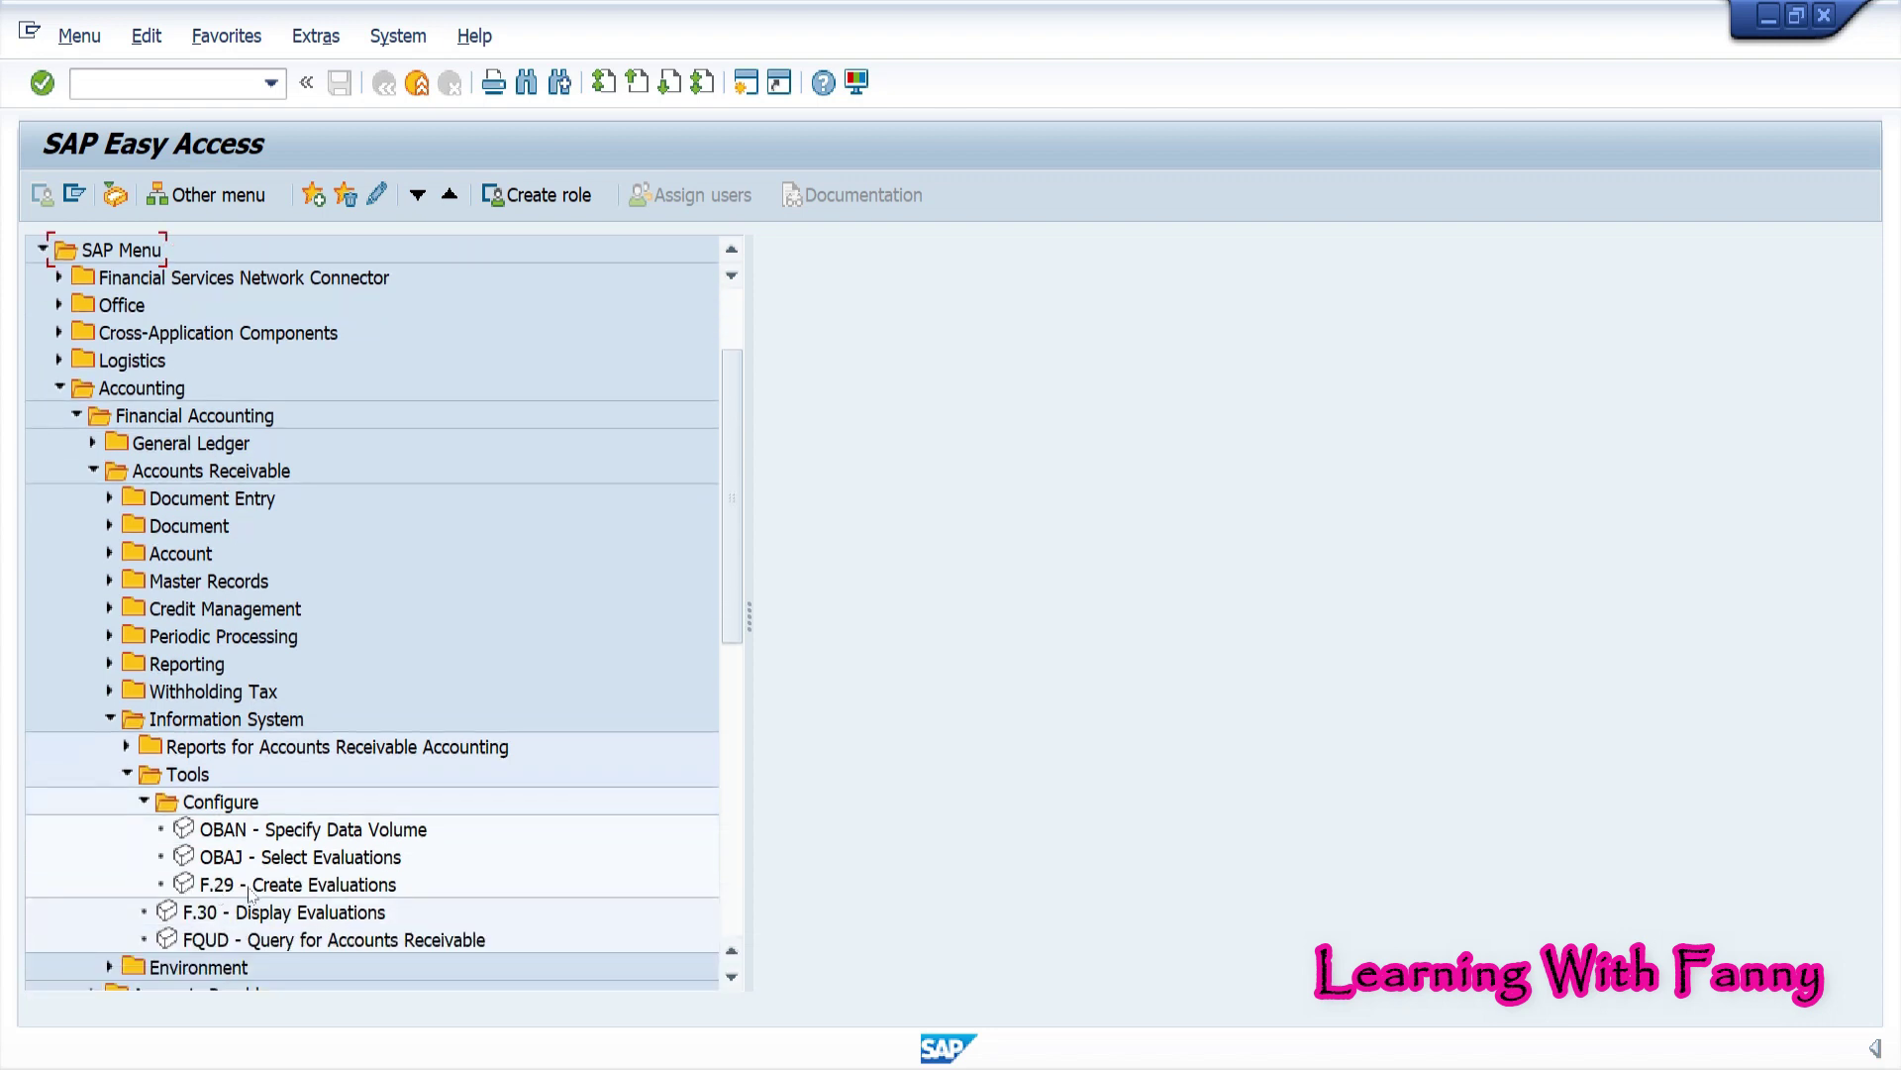
click(249, 891)
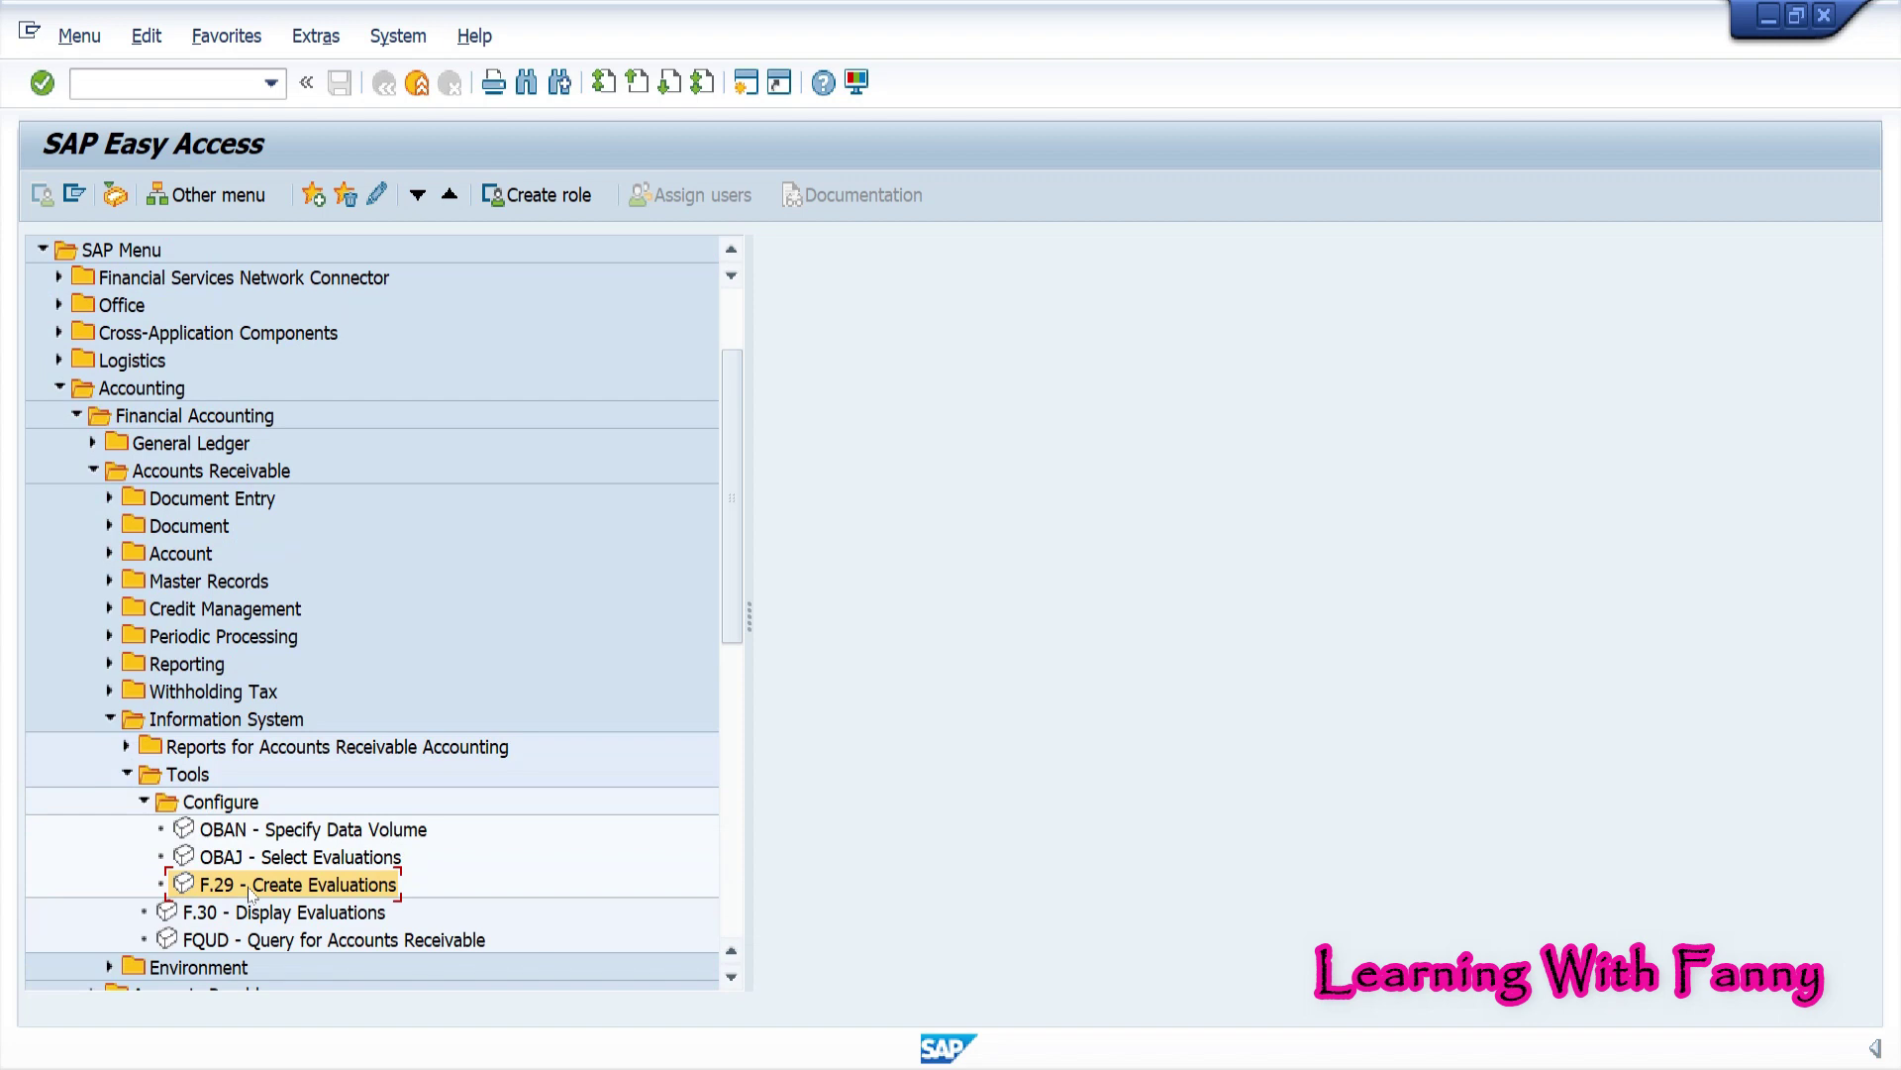
double_click(250, 892)
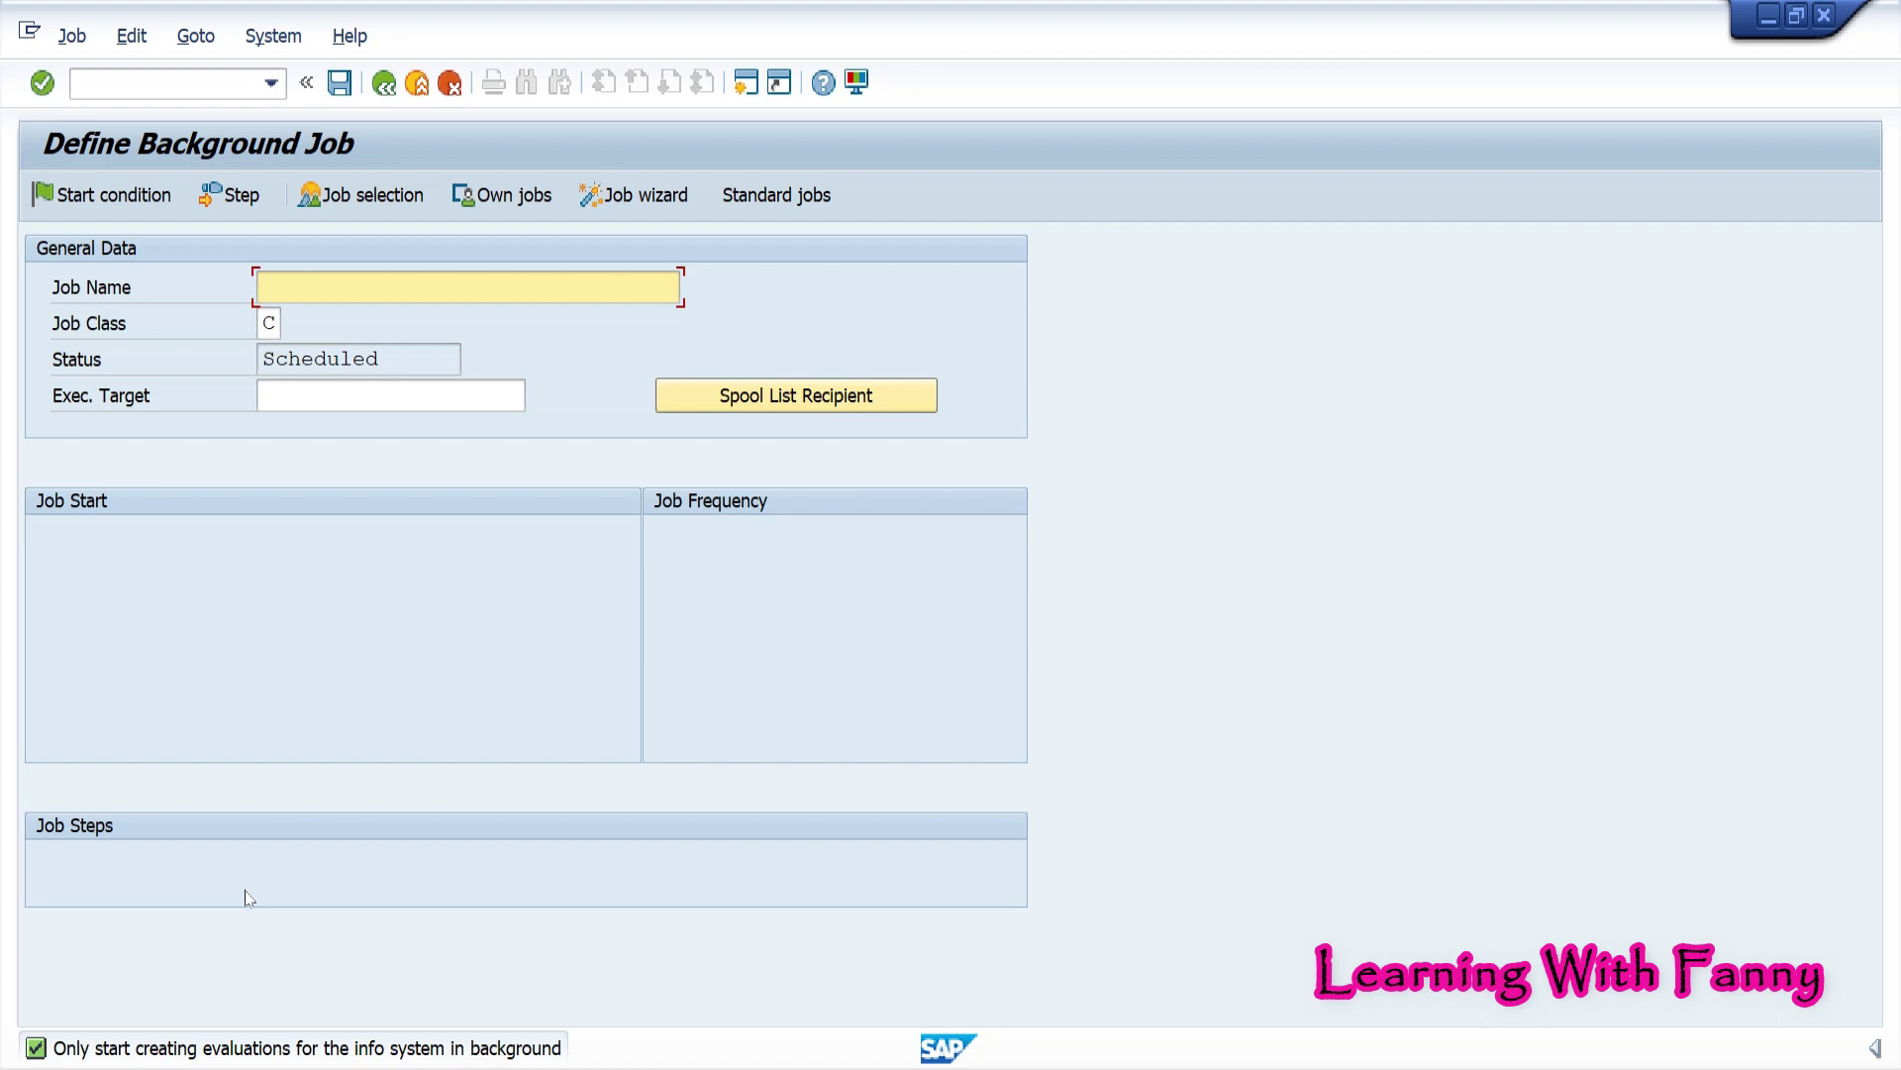
Start a new background job with the Job Wizard and name it Info System F00, keeping low-priority class C
click(647, 202)
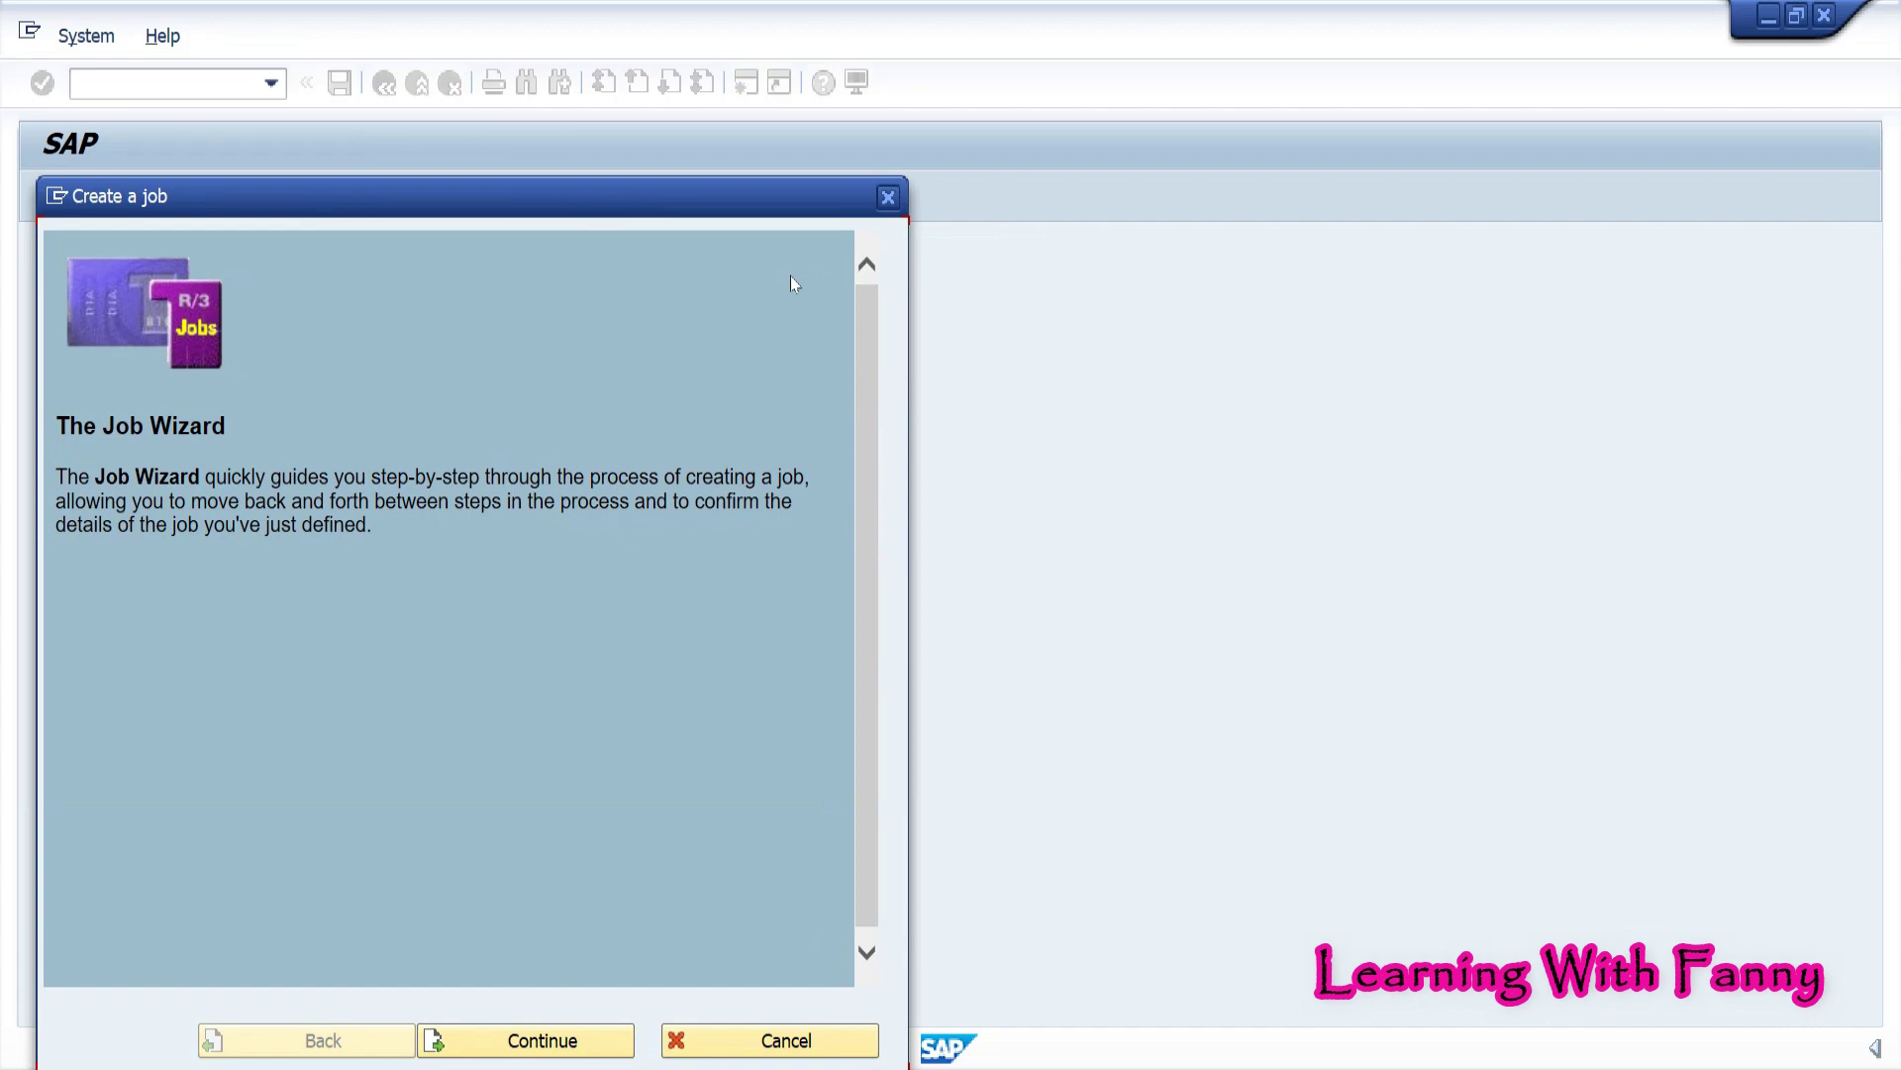
click(574, 1042)
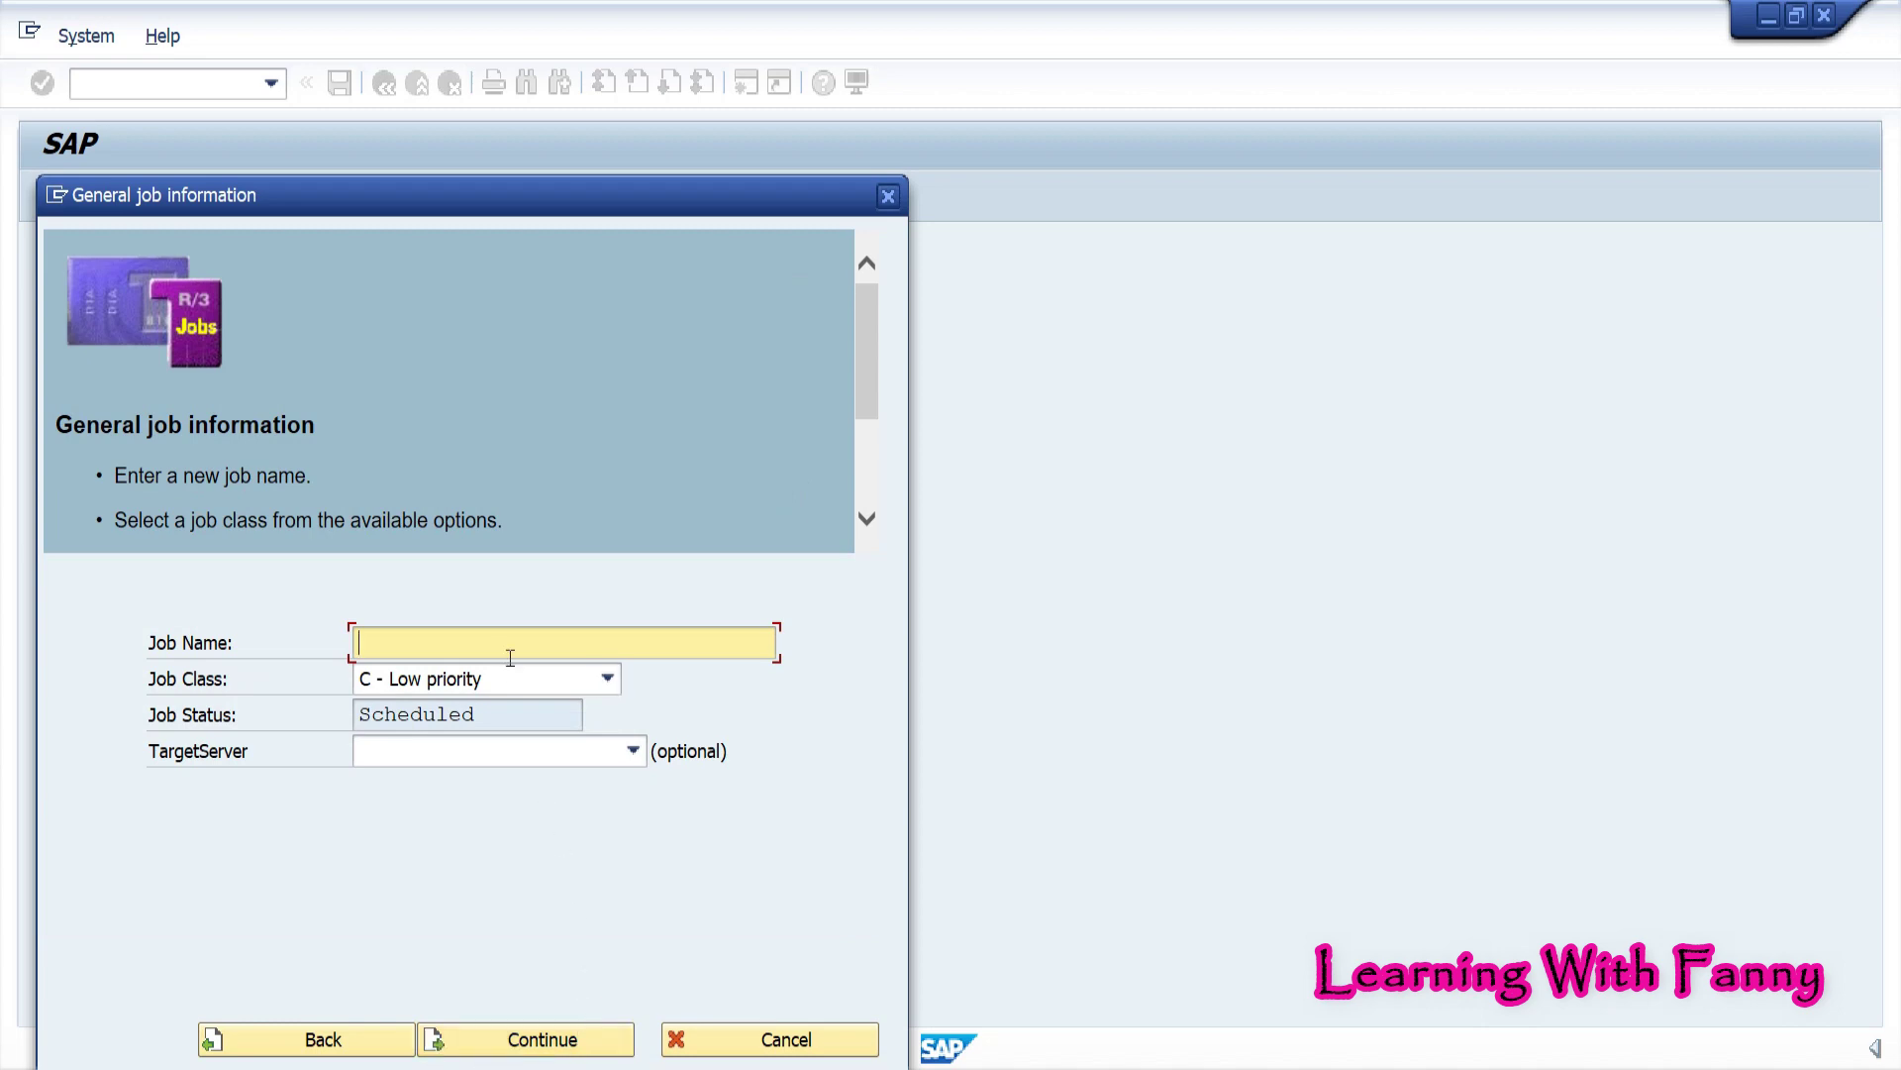
text(Info System F00)
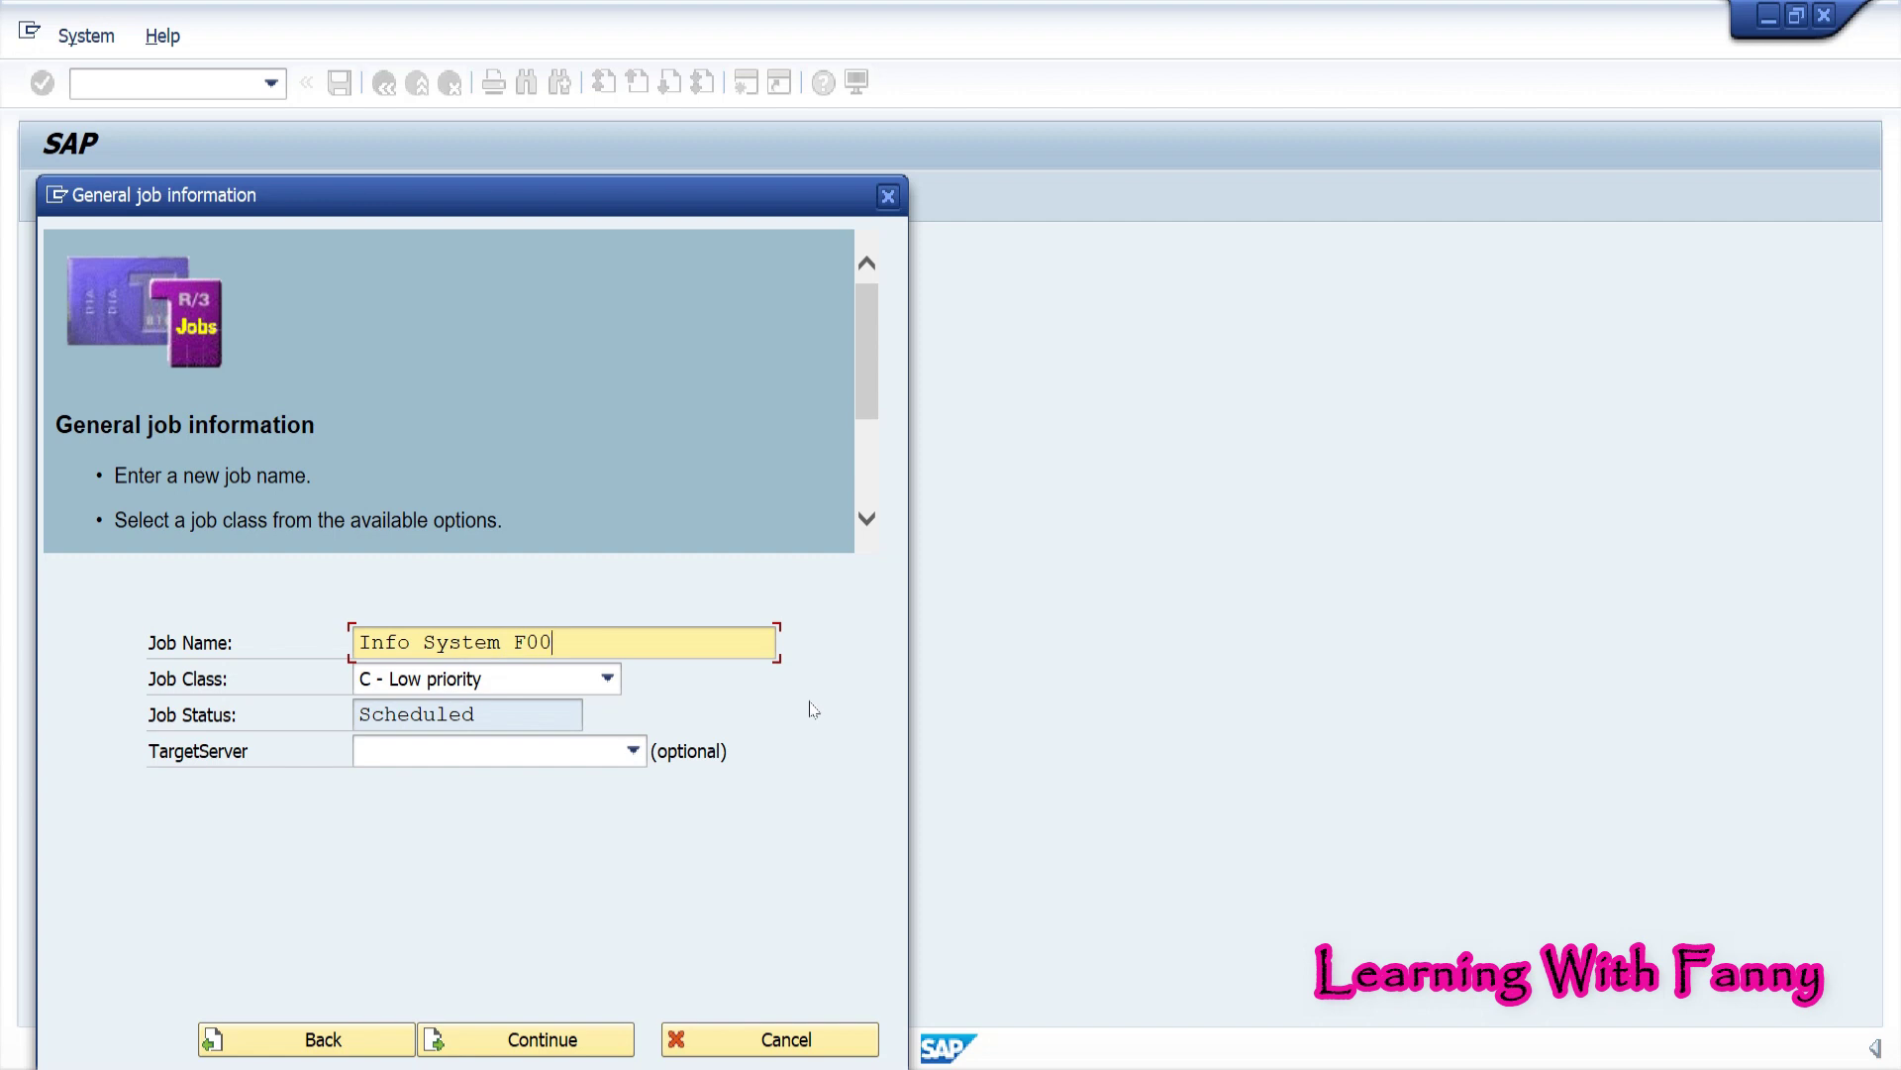
click(530, 1036)
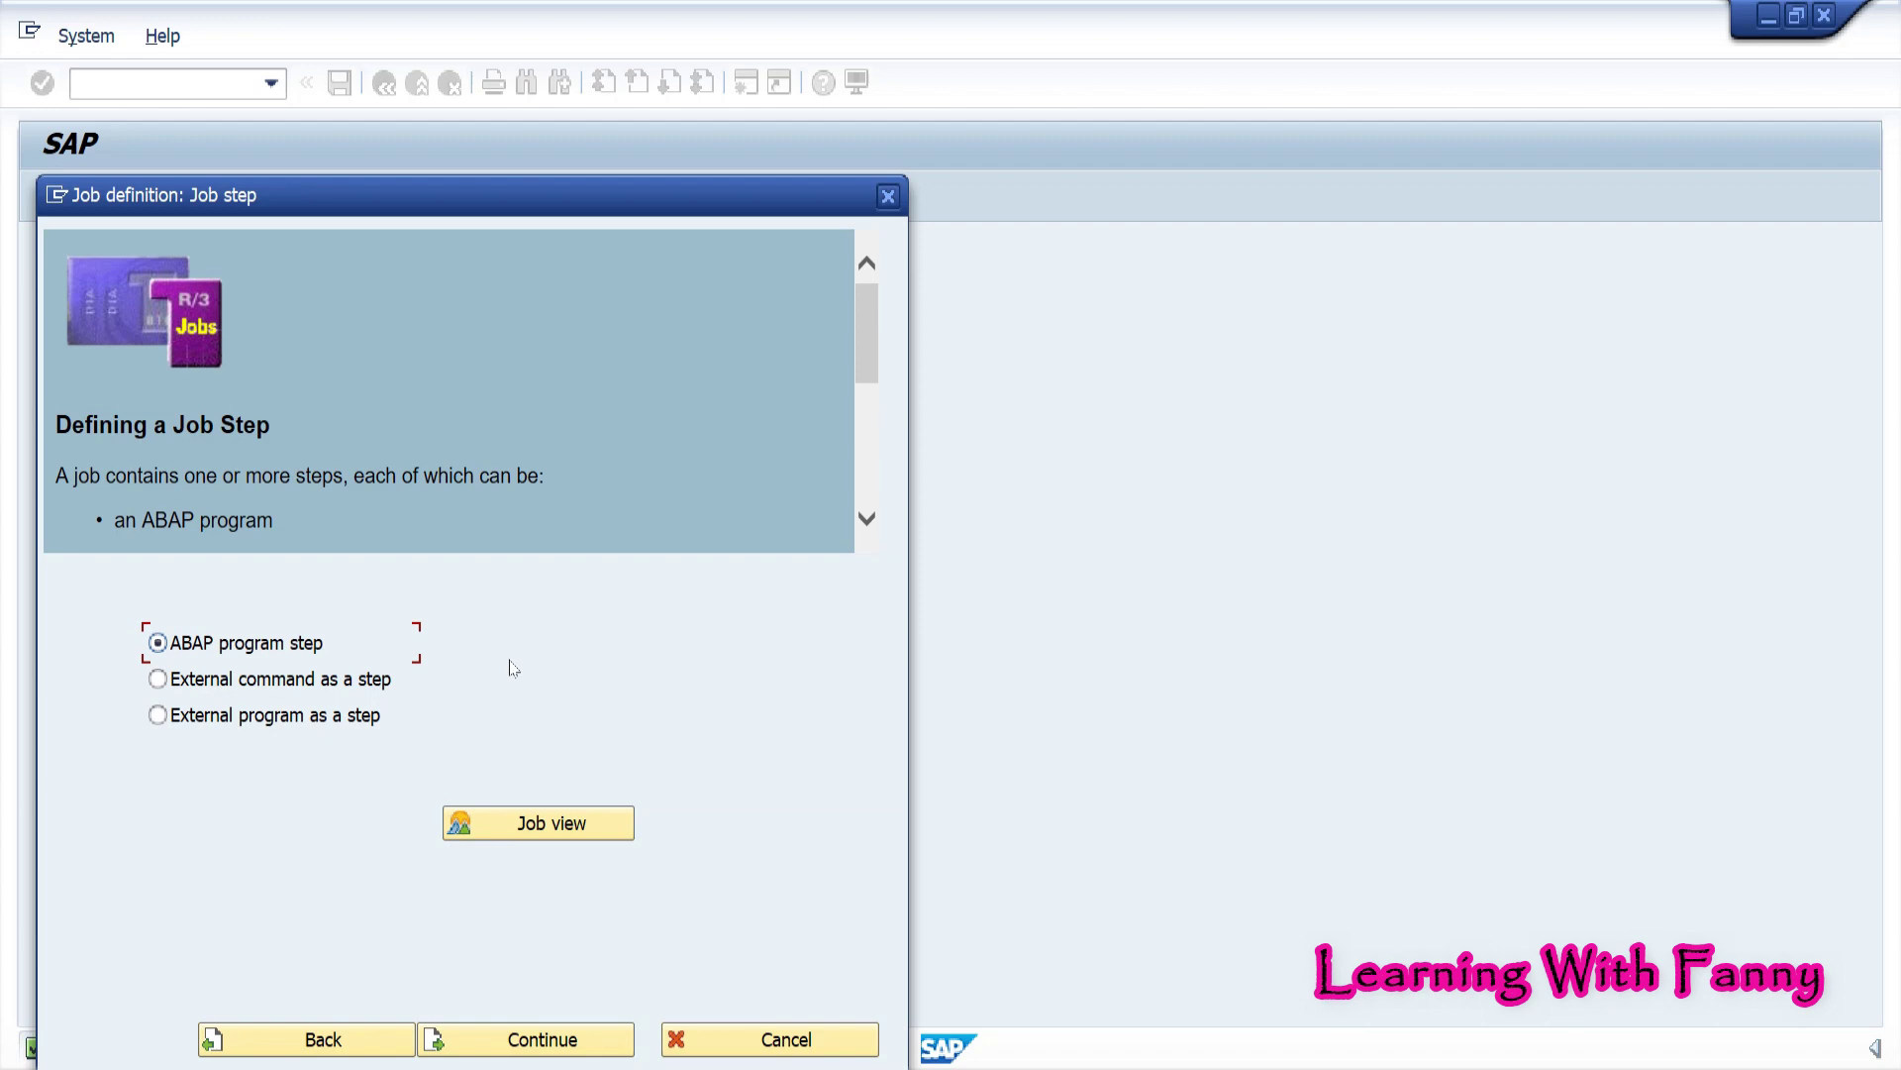
Define an ABAP program step for the job using program RFDRRGEN with variant SAP_VARI
click(489, 1038)
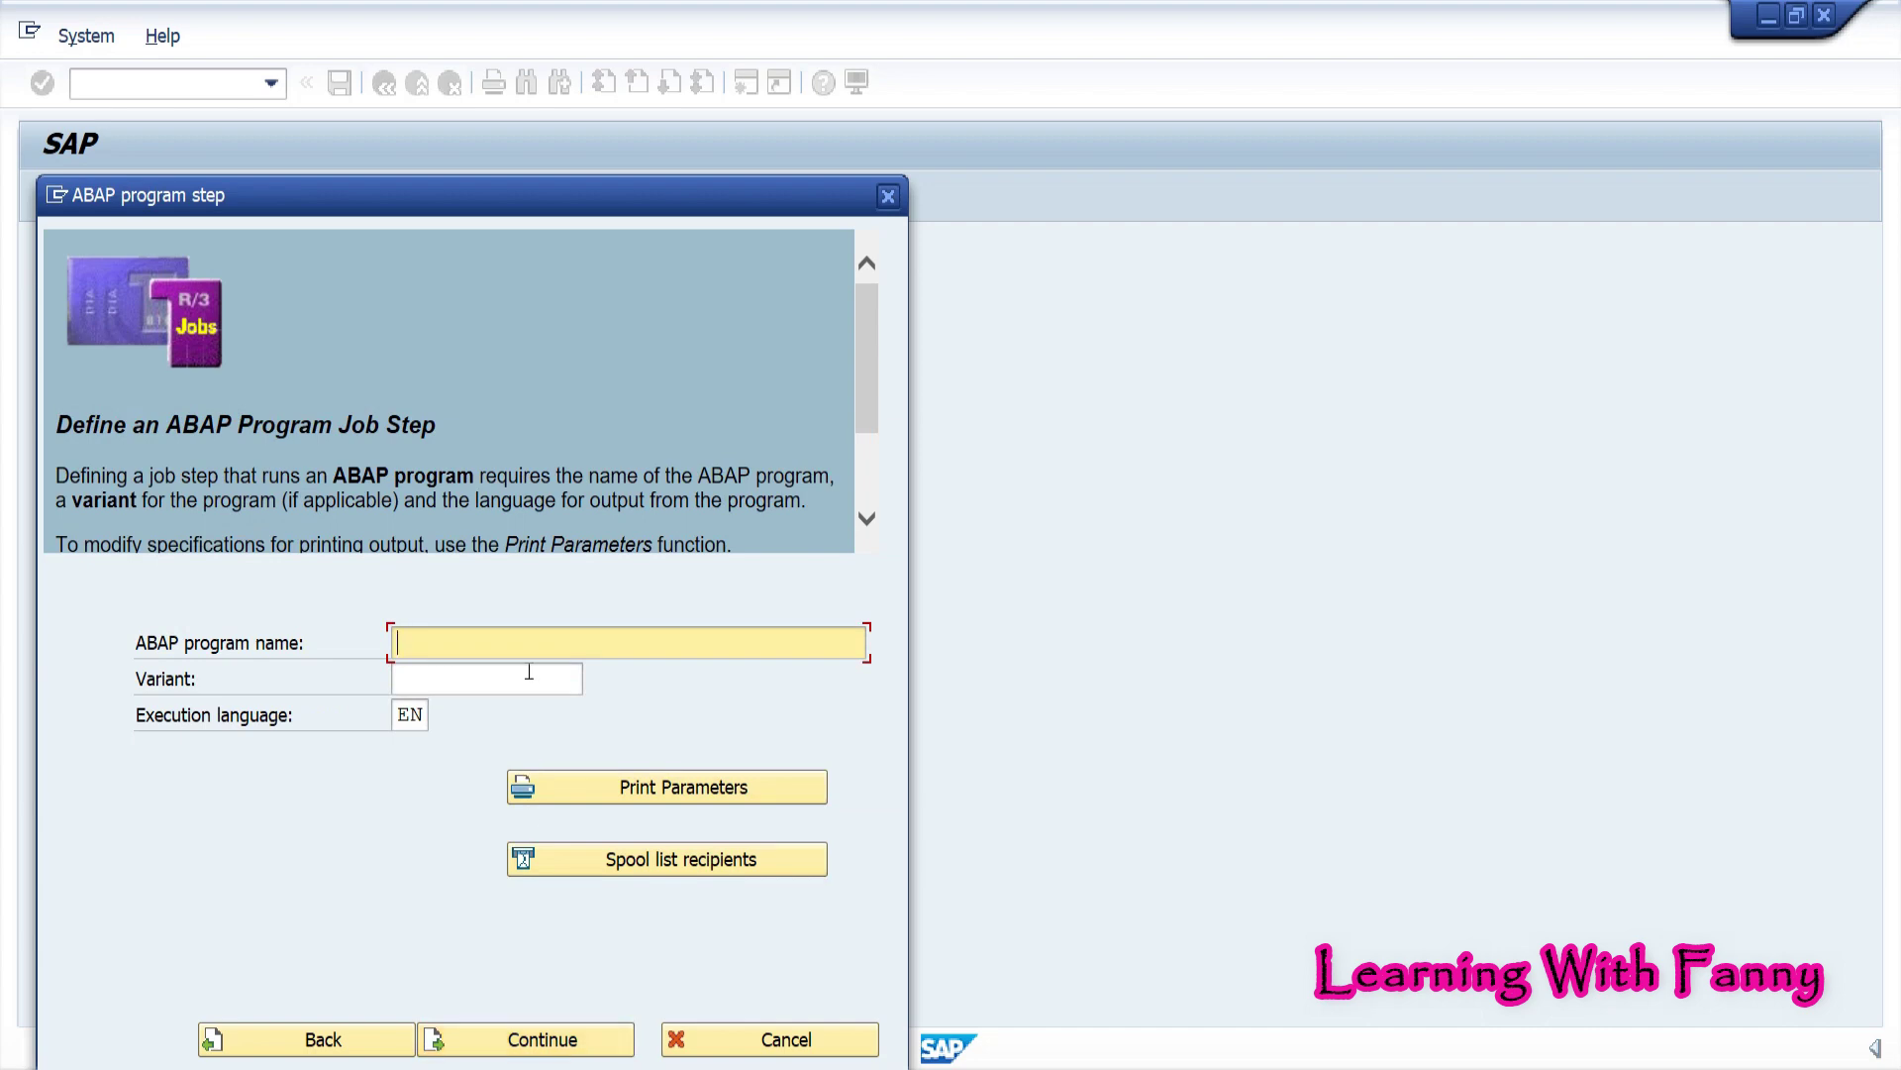
text(RFDRRGEN)
click(538, 682)
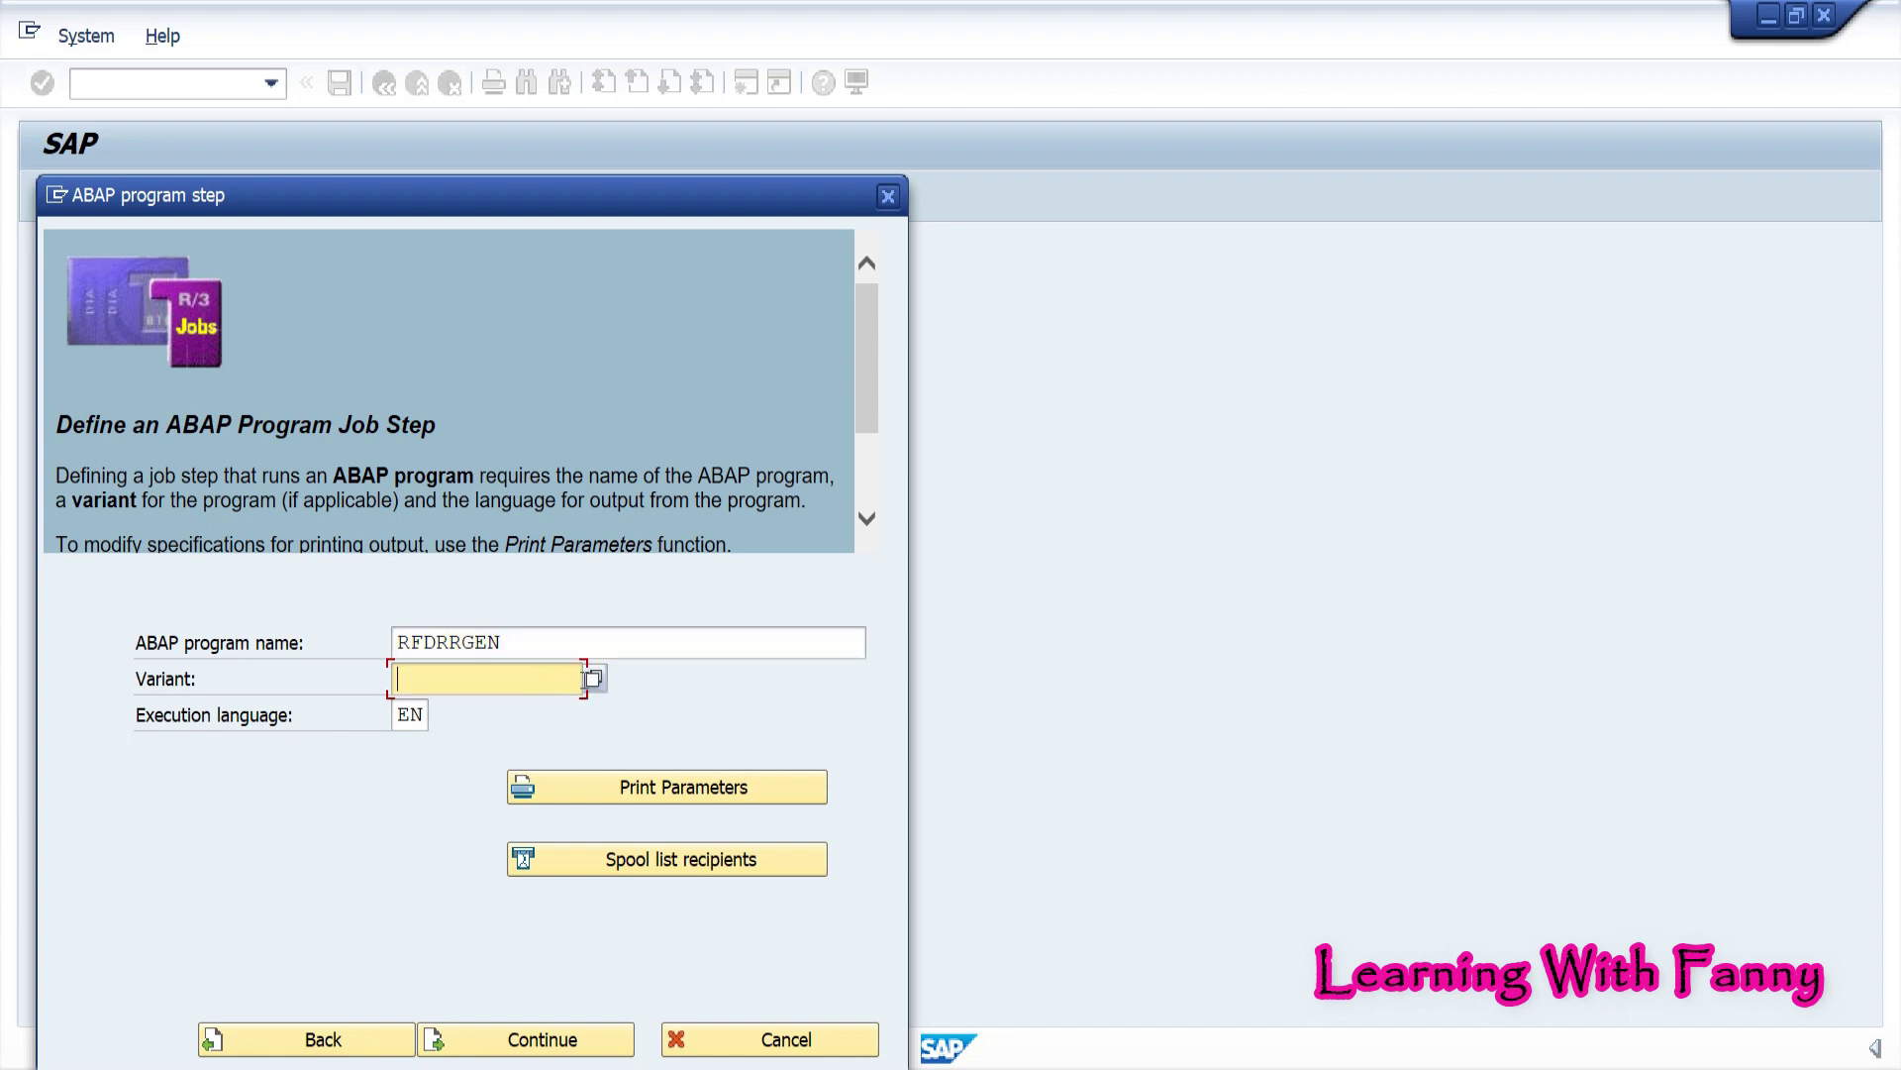
click(594, 682)
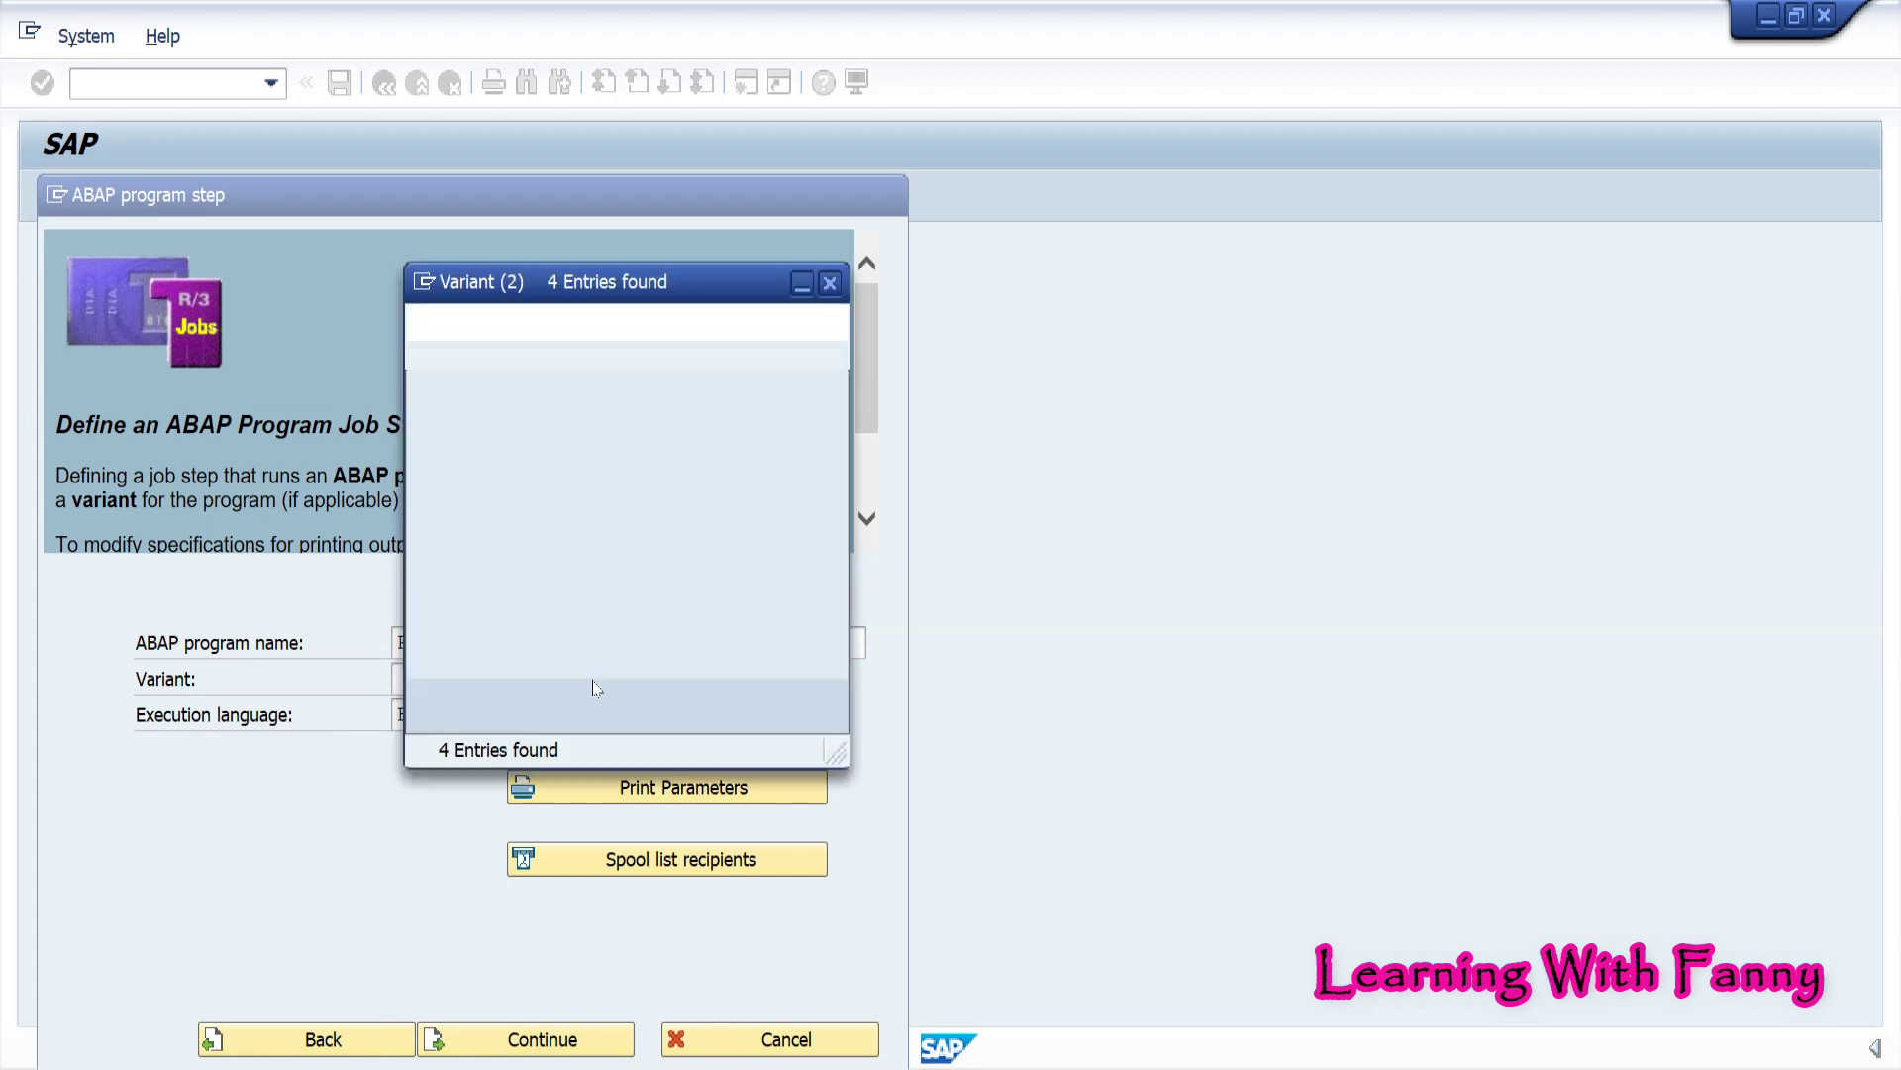
click(461, 511)
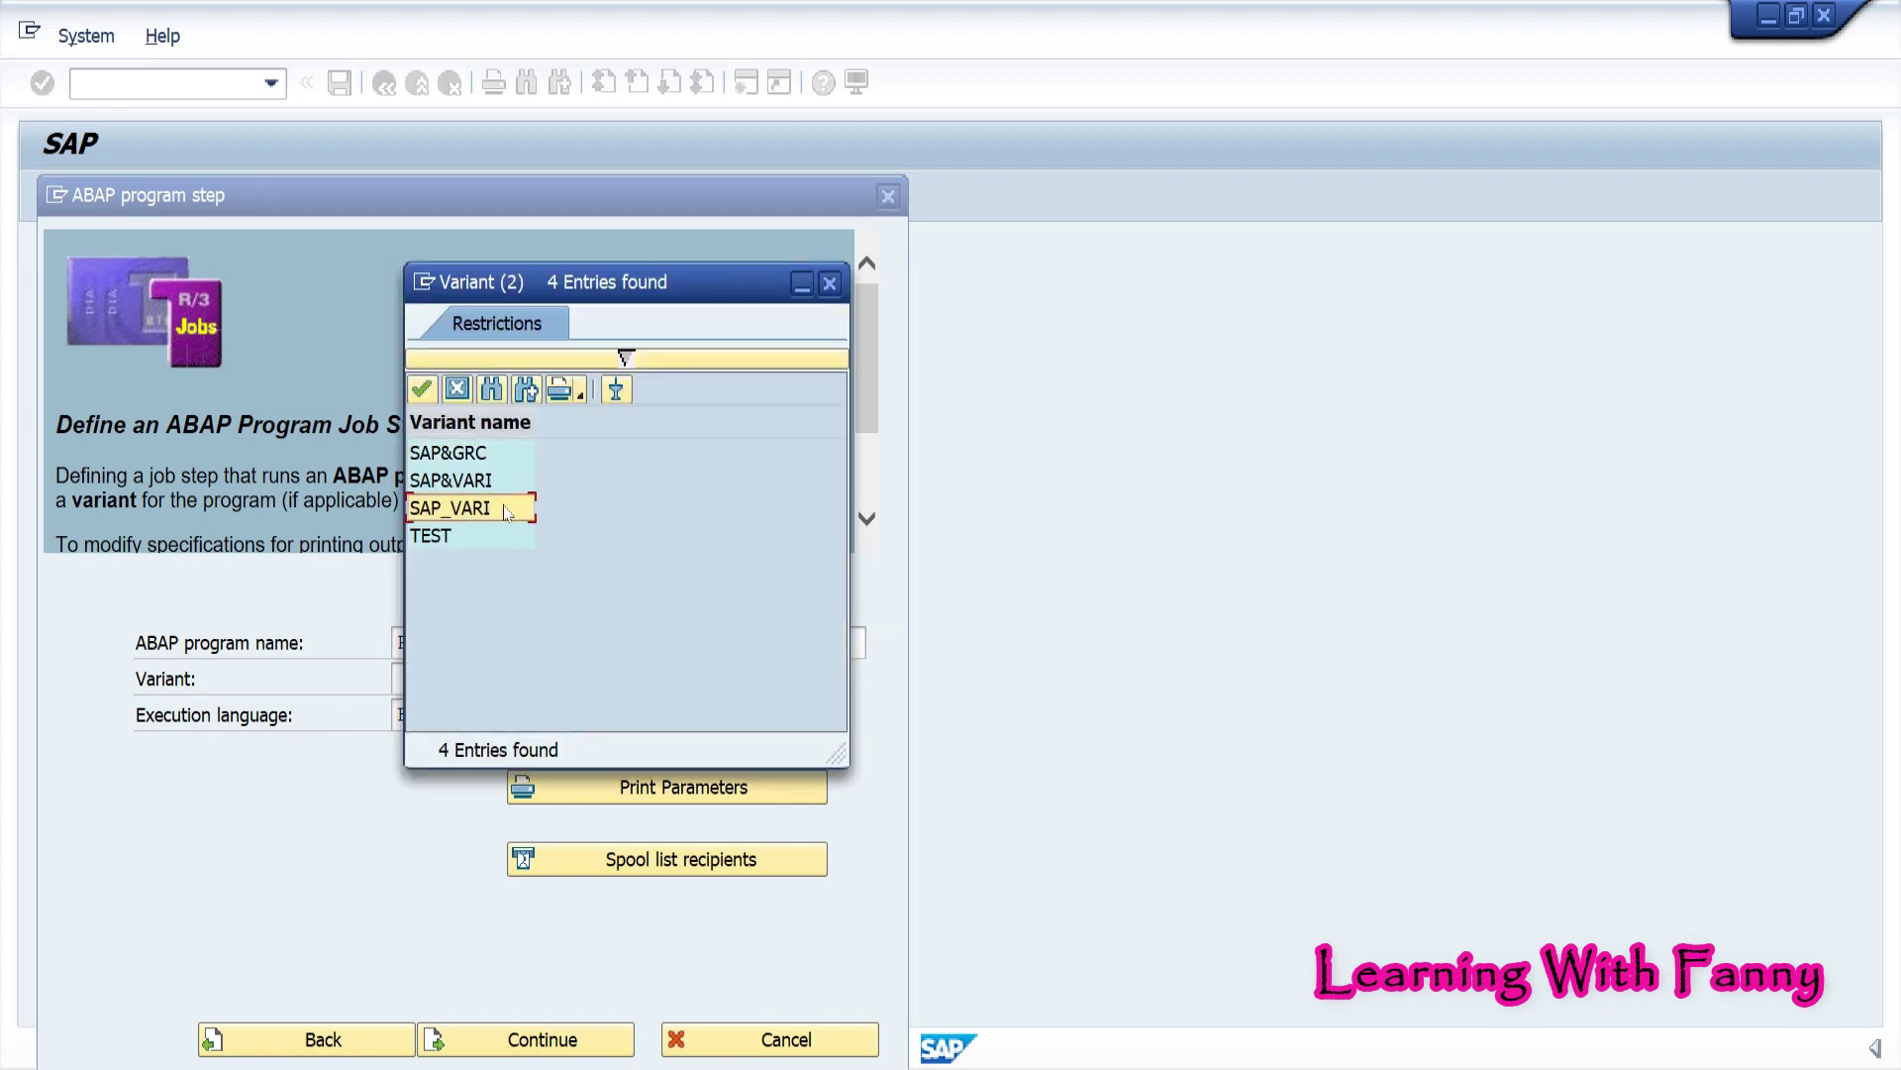
double_click(506, 511)
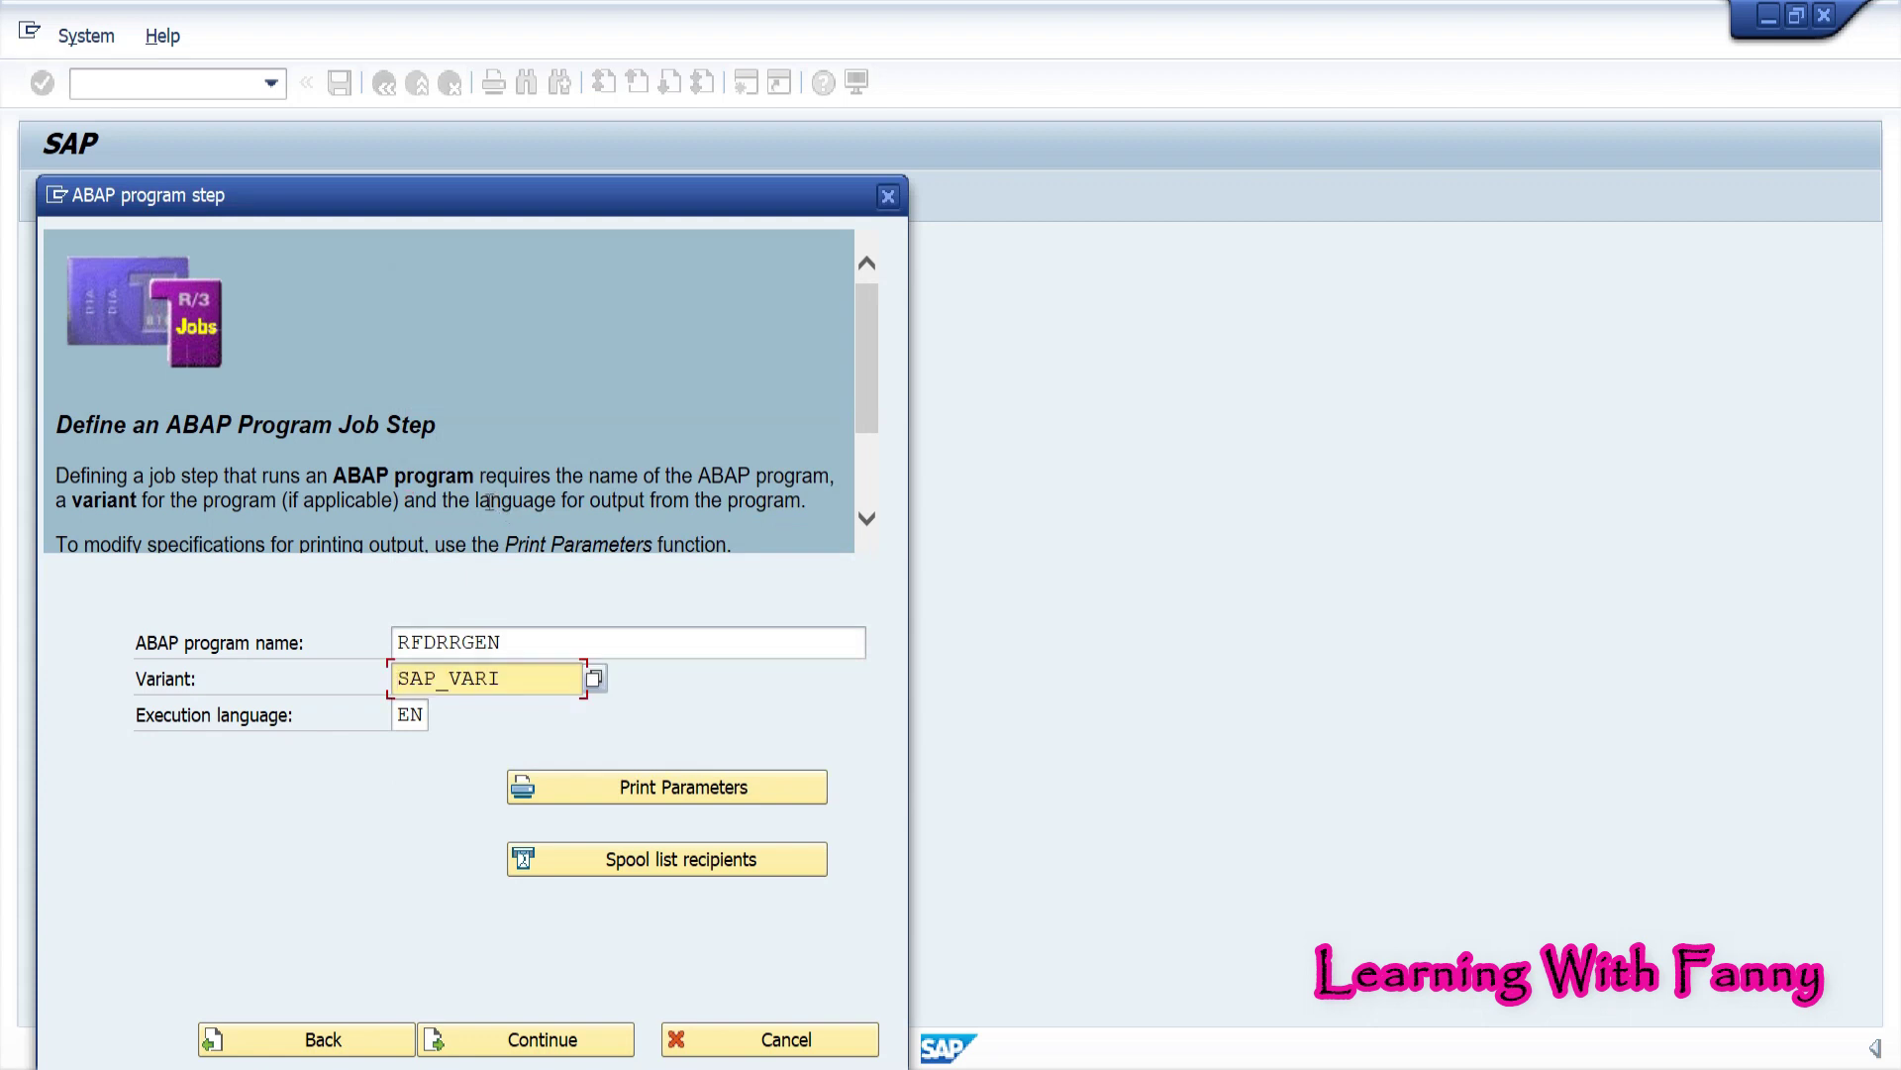
click(493, 1040)
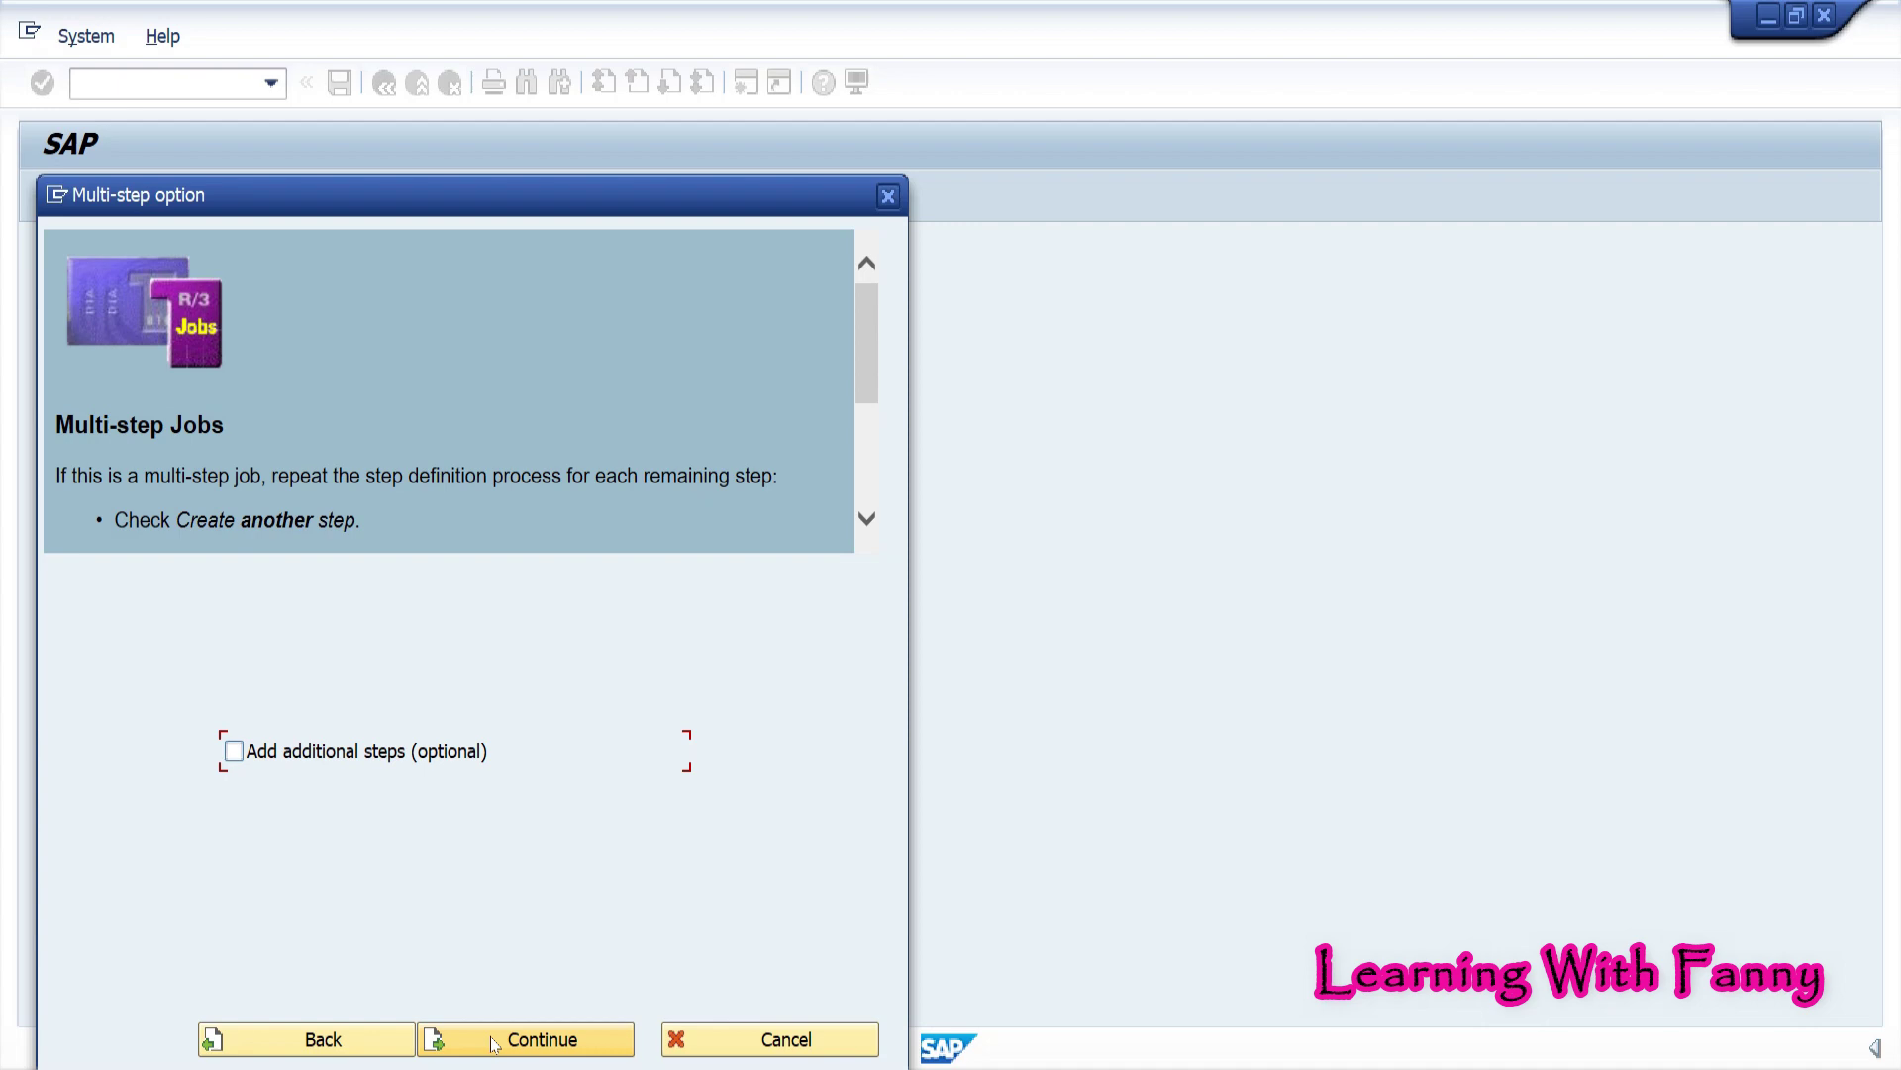
Skip additional steps, set the job to start immediately without a period, and complete the job definition
click(492, 1041)
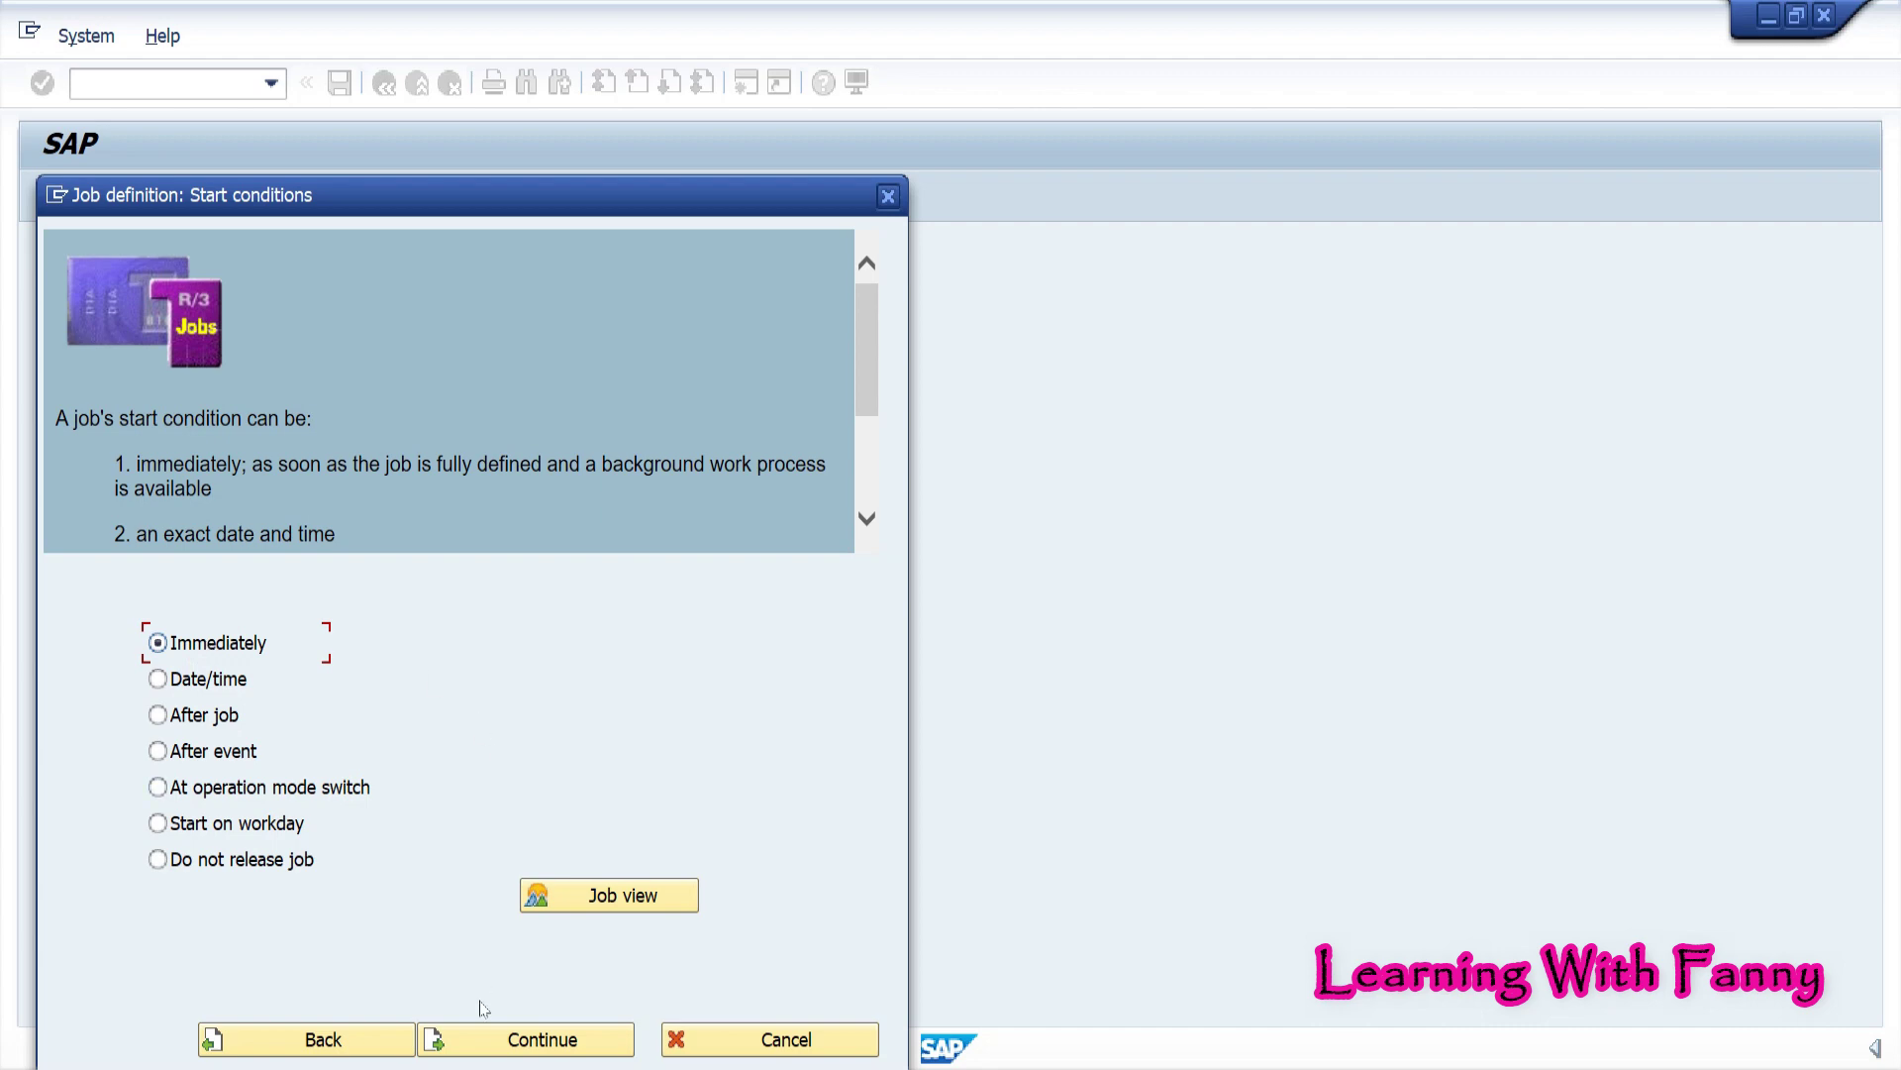
click(505, 1040)
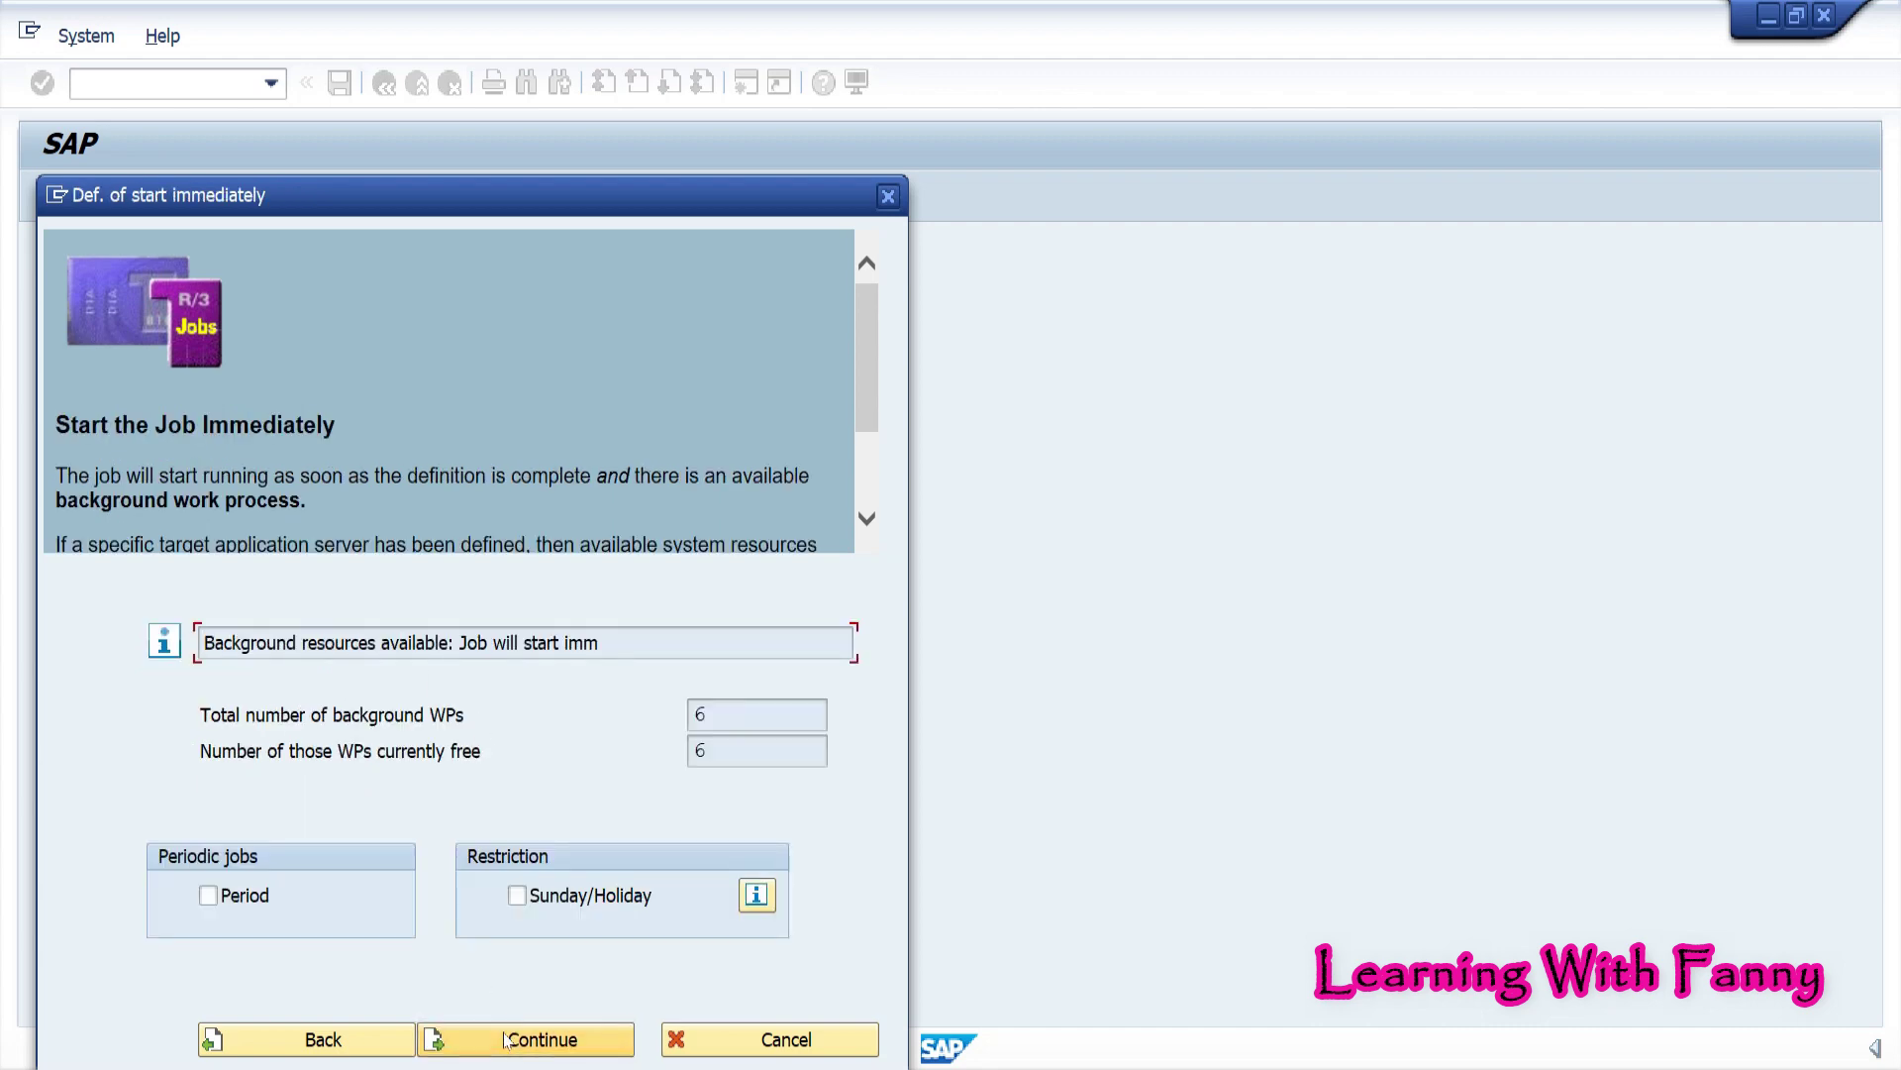
click(505, 1040)
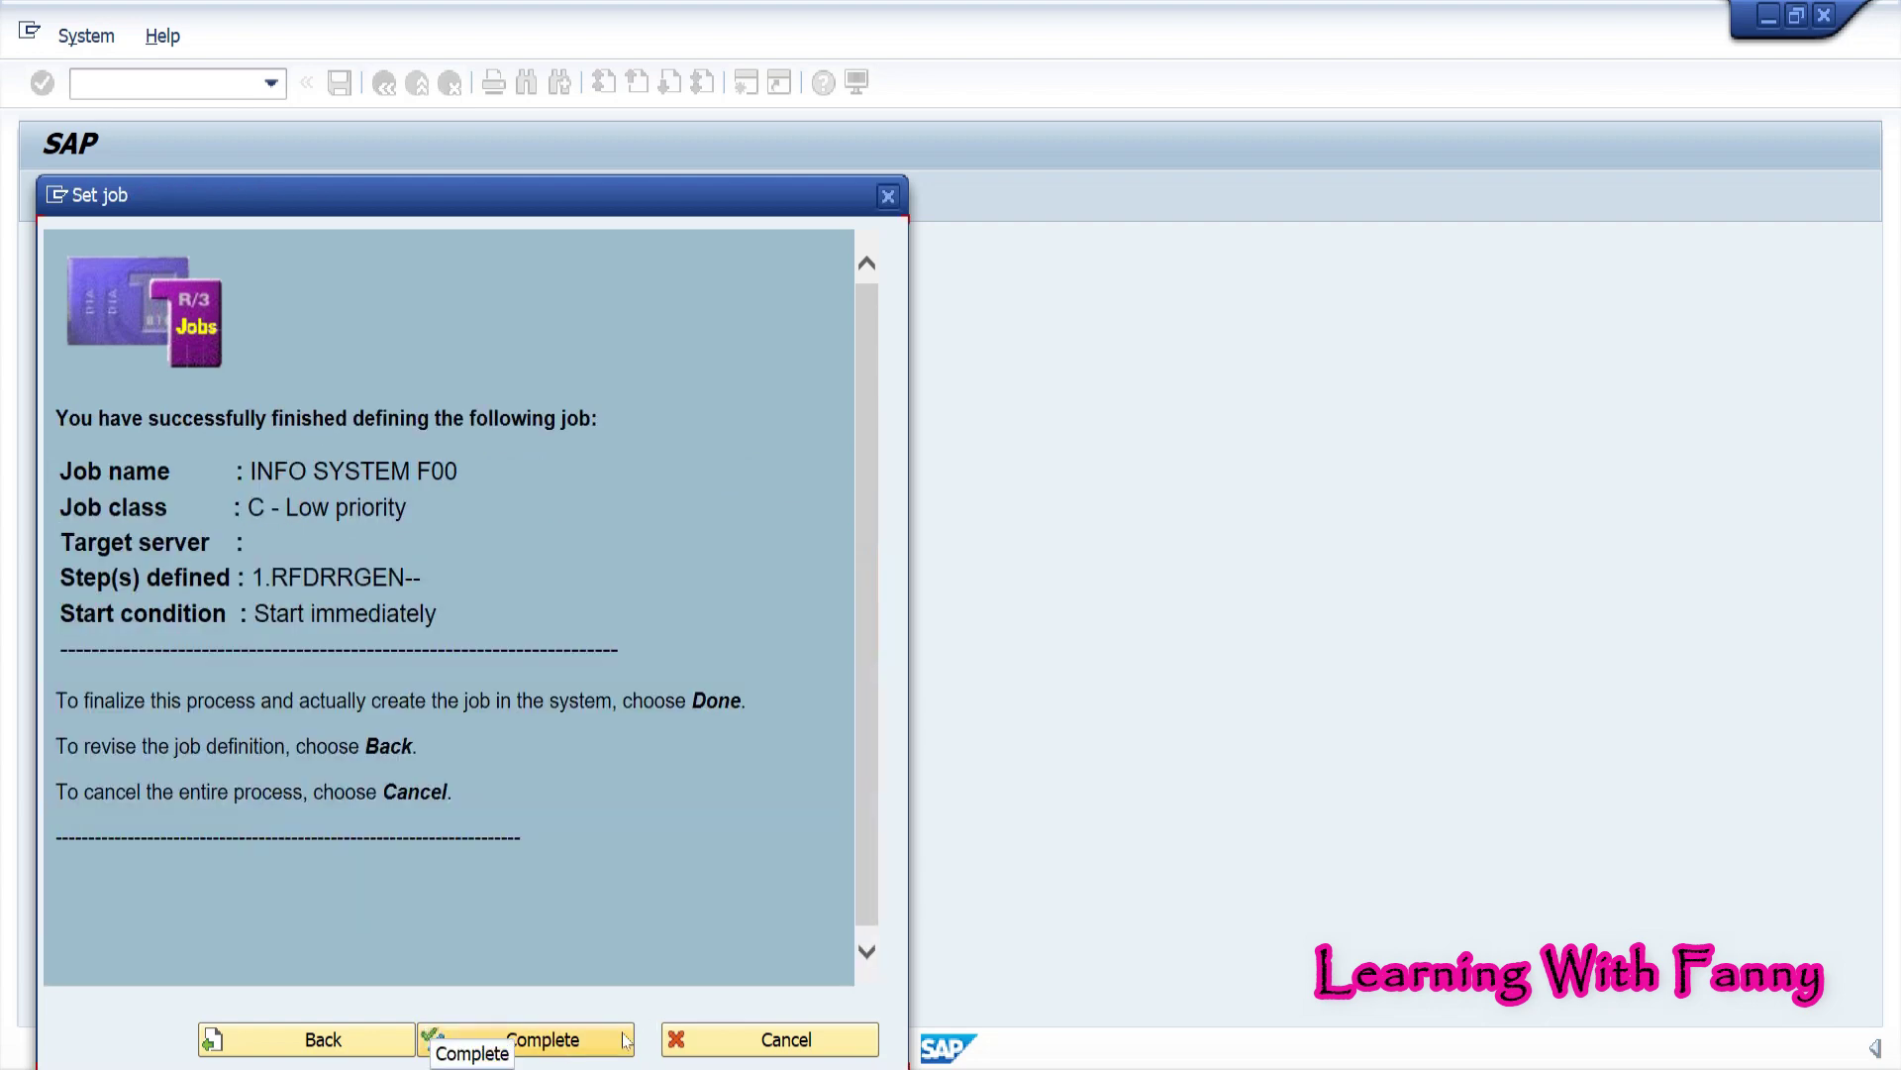
click(625, 1039)
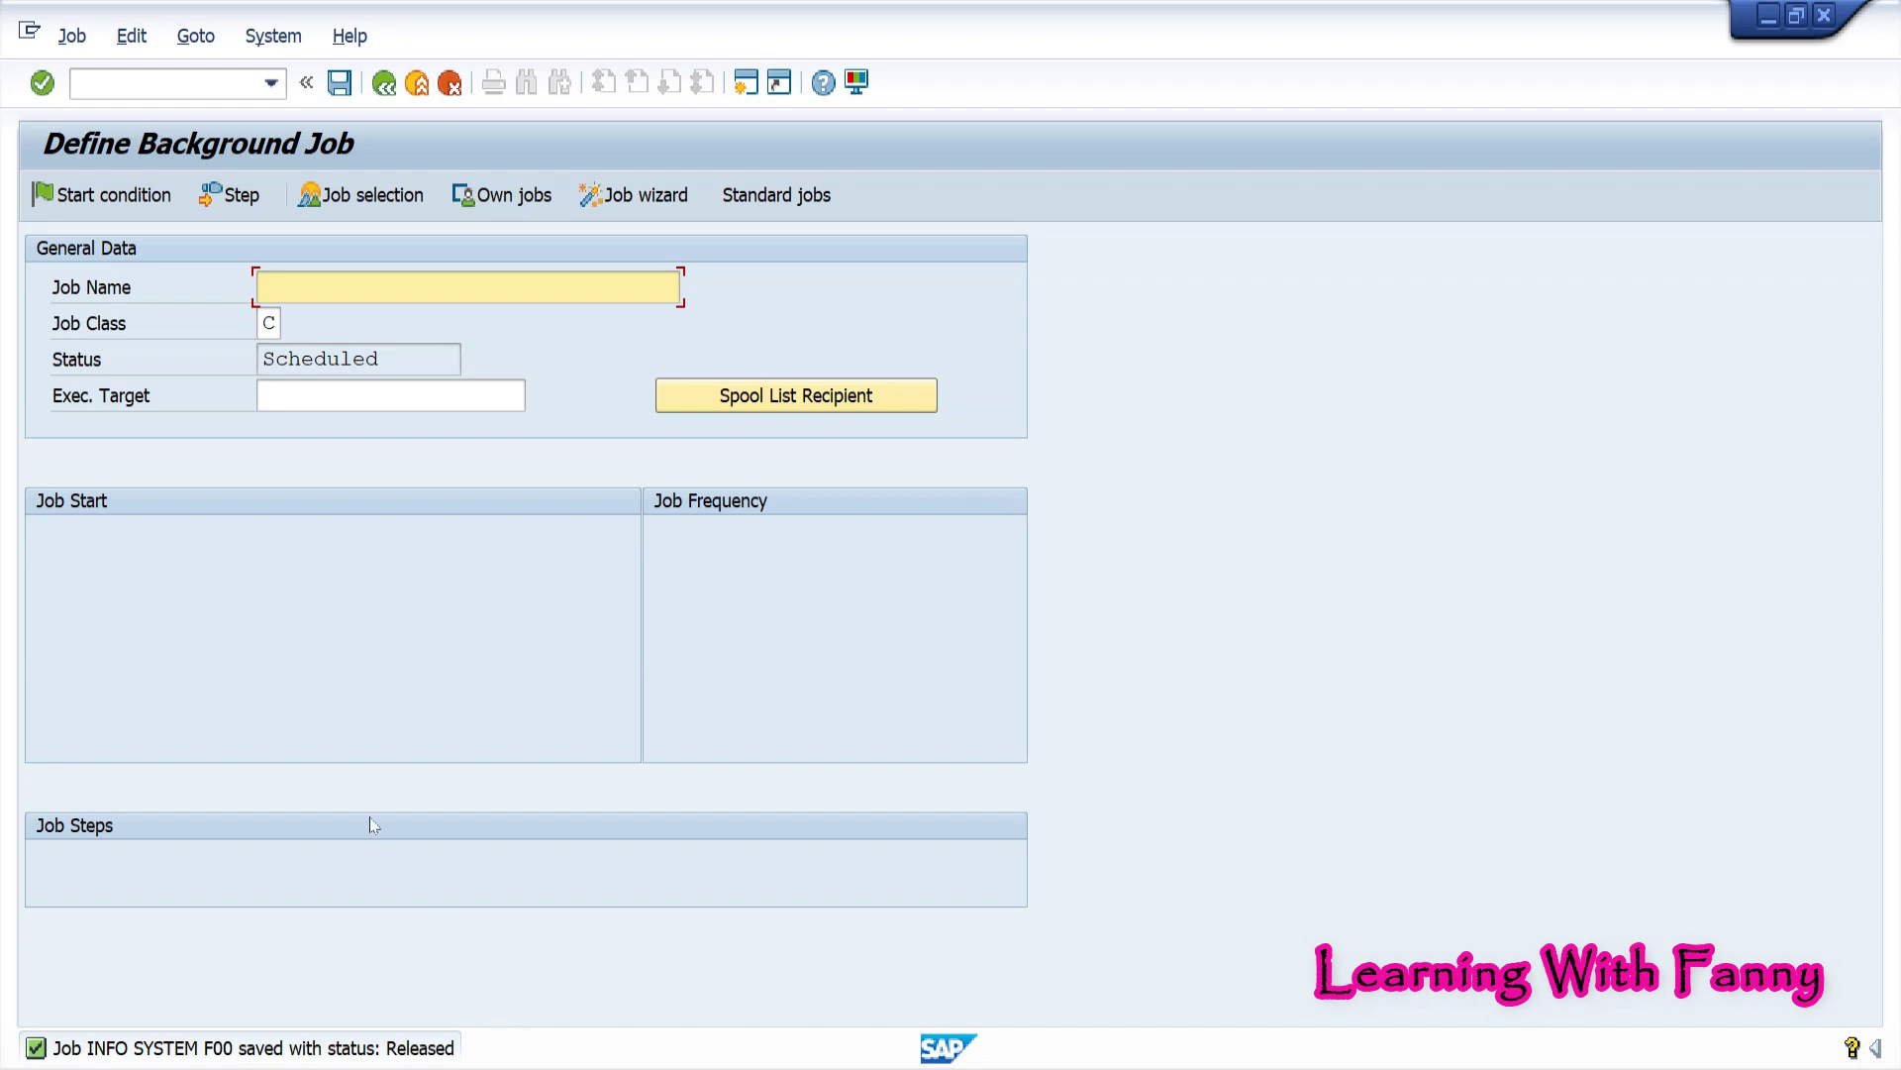
Check the background job's status in the Job Overview using the default selection, and return to SAP Easy Access
click(380, 200)
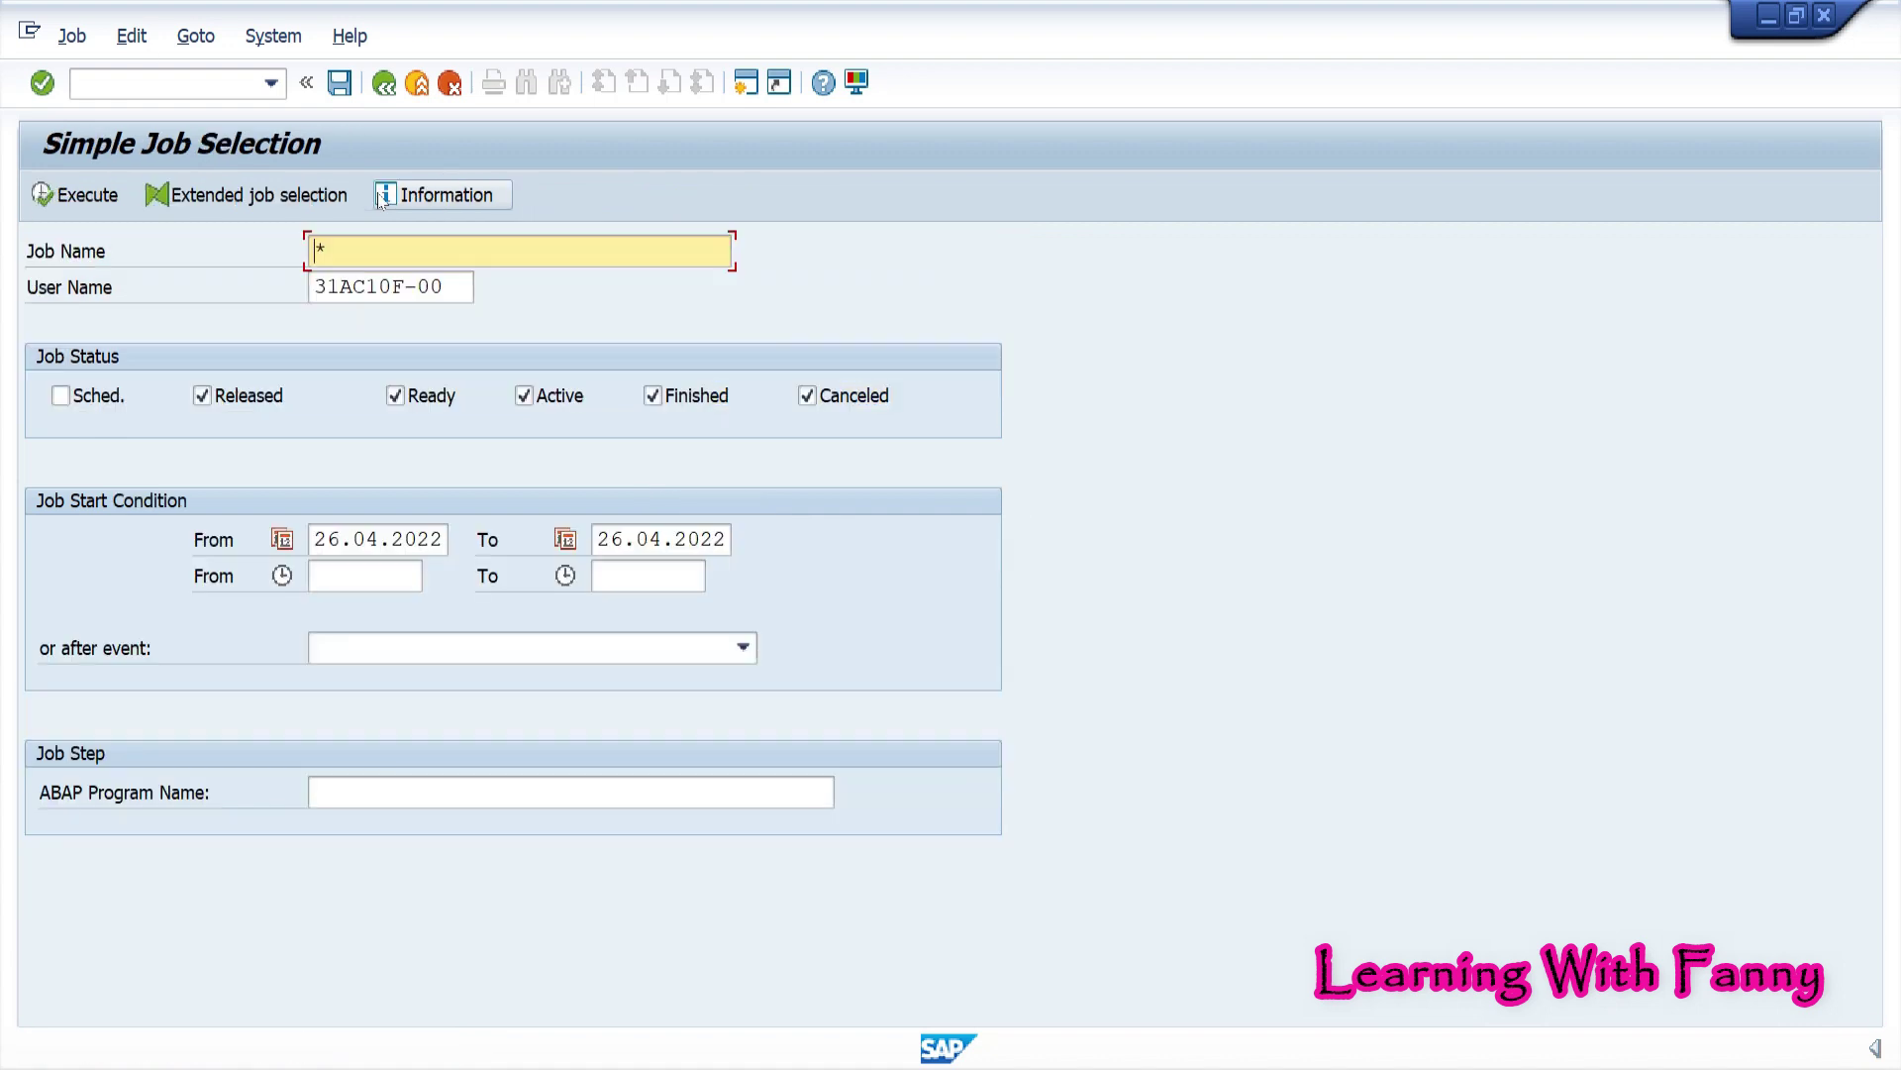
click(56, 200)
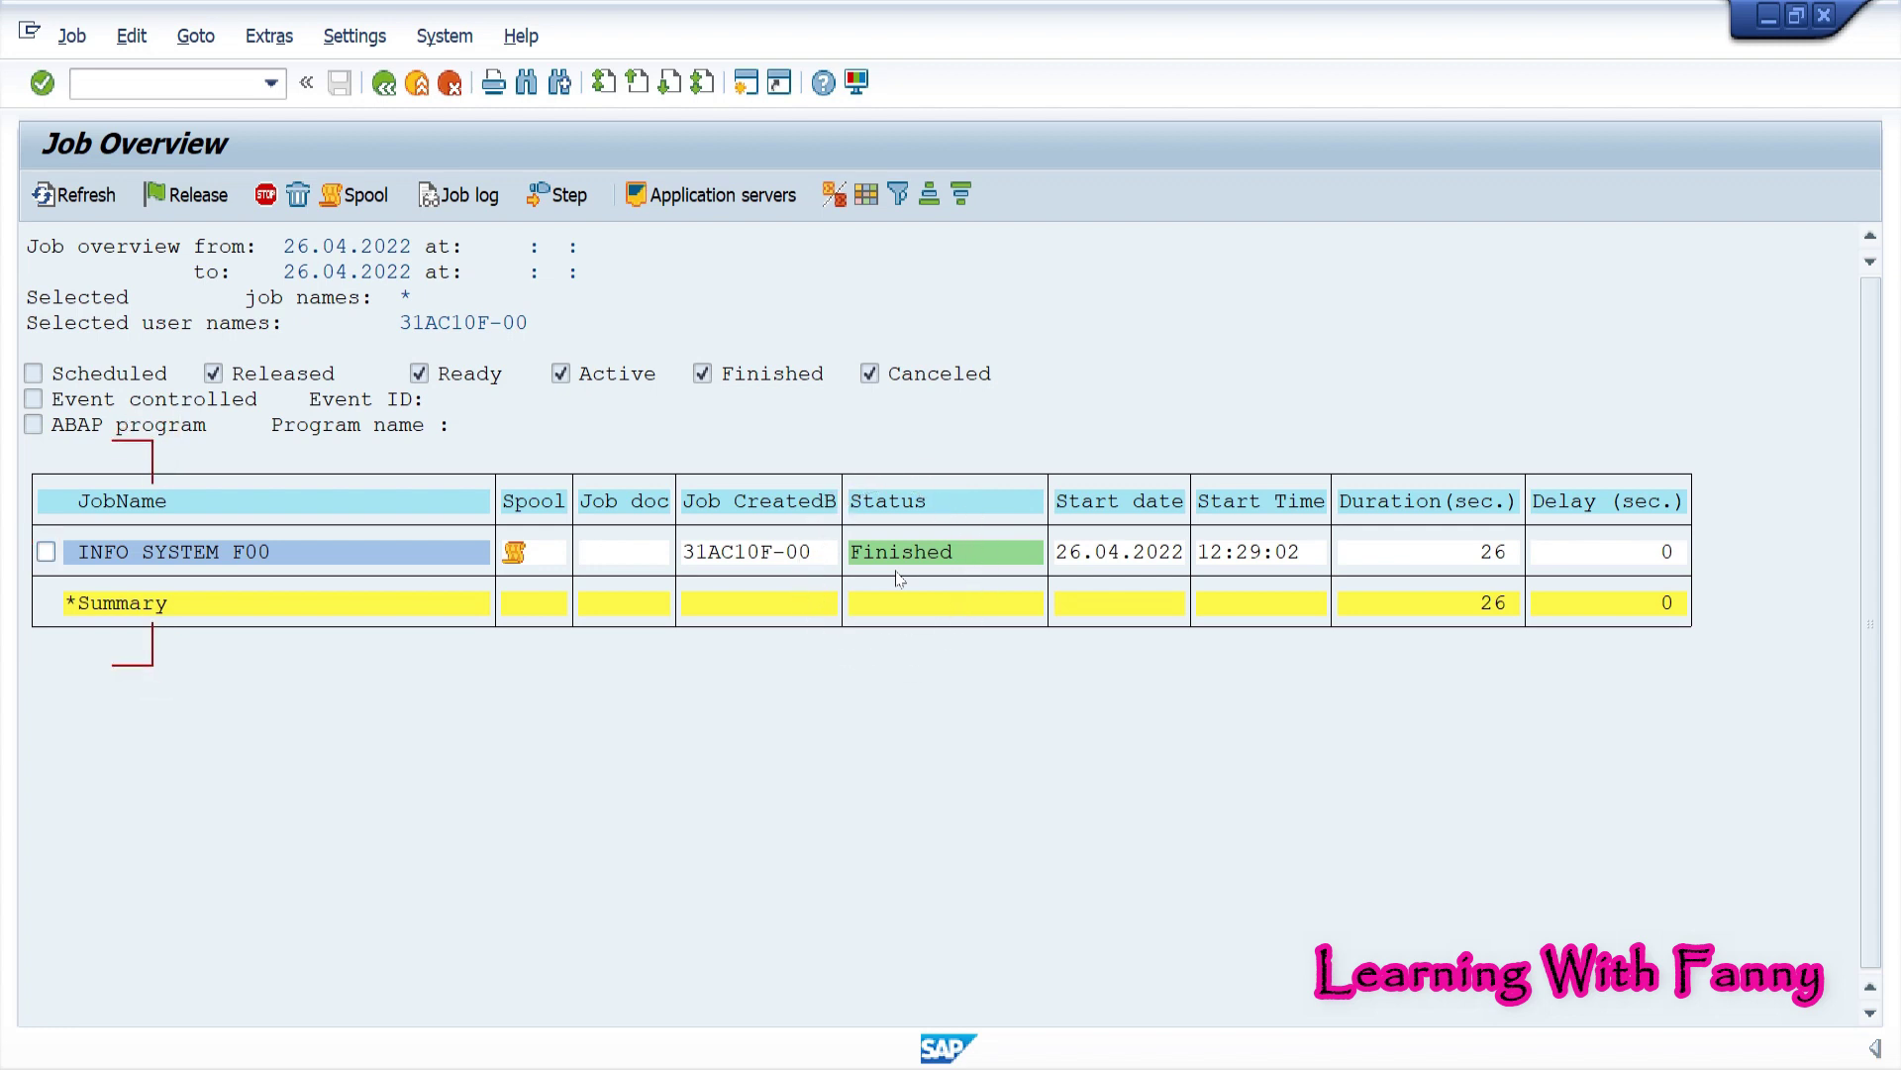
click(52, 213)
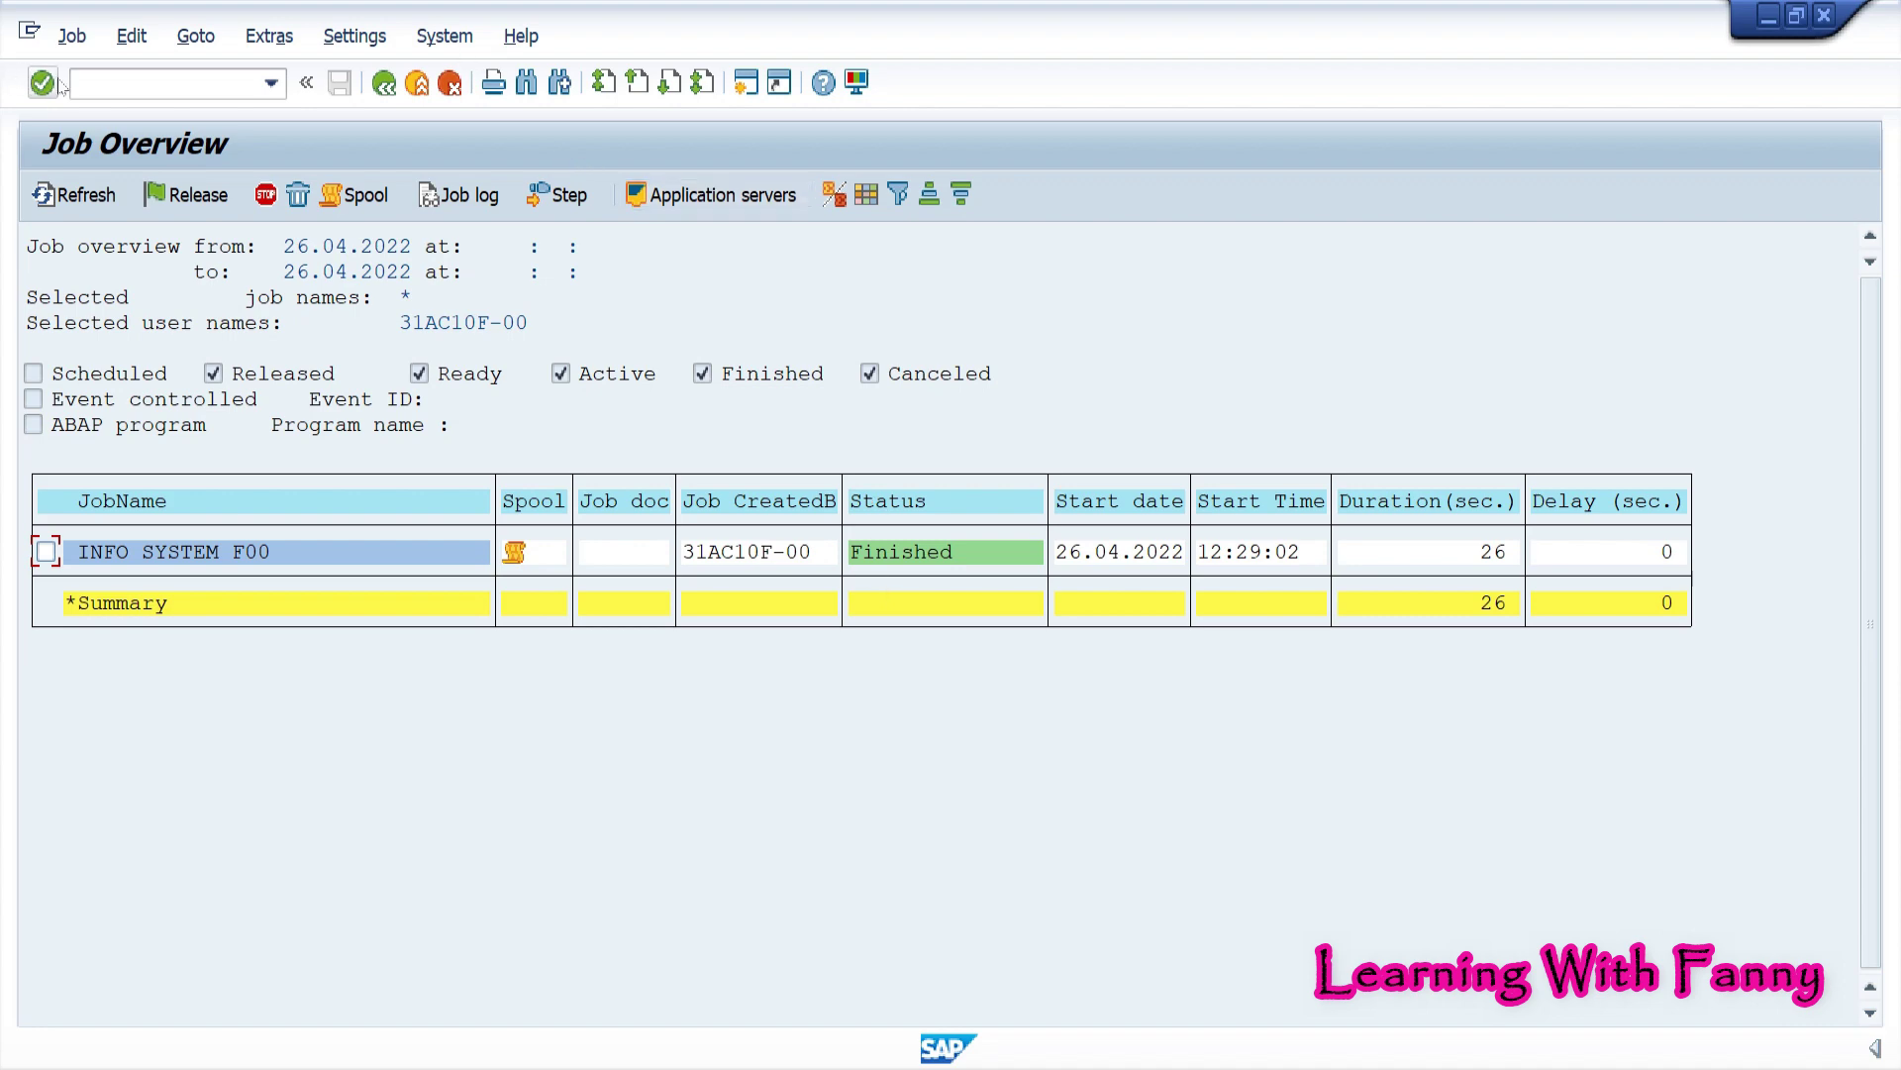
click(104, 82)
text(/n)
key(Return)
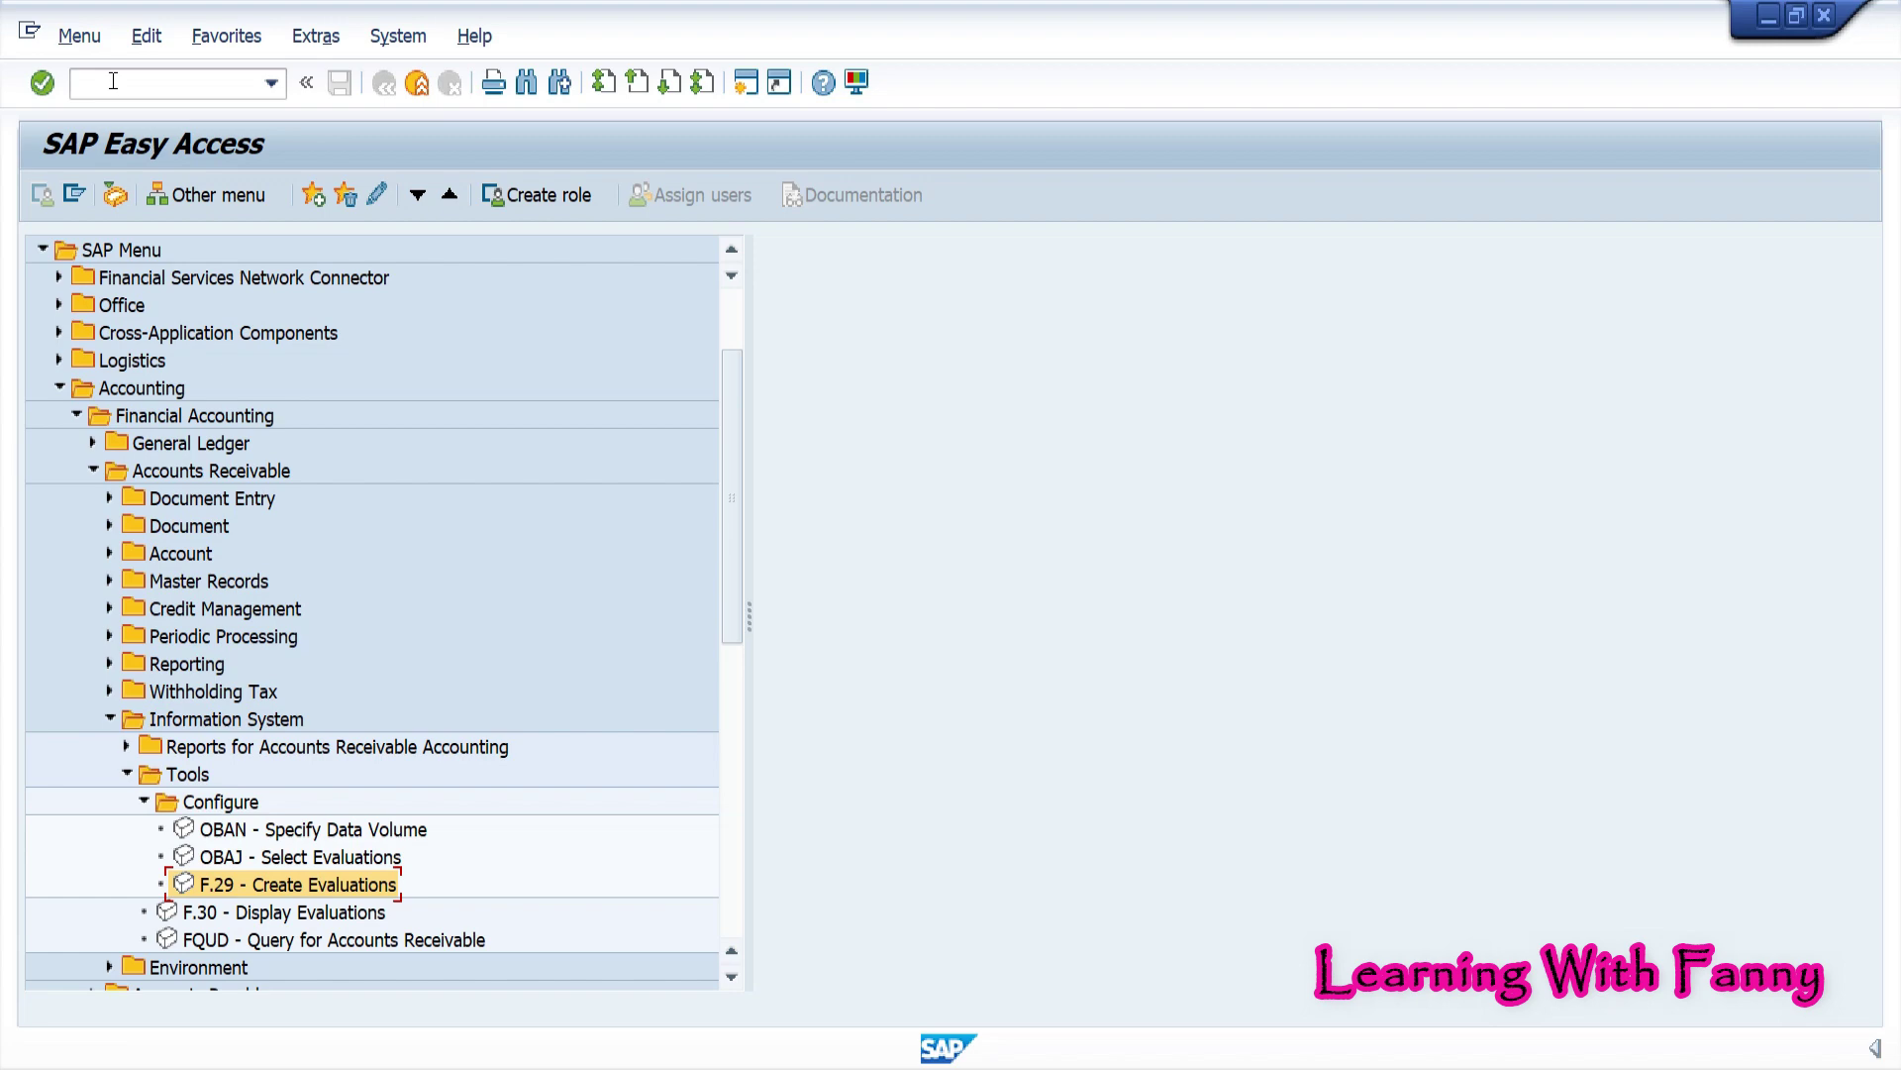
Read exercise item 2 on the due-date analysis by business area in the PDF, and switch back to SAP
key(alt+Tab)
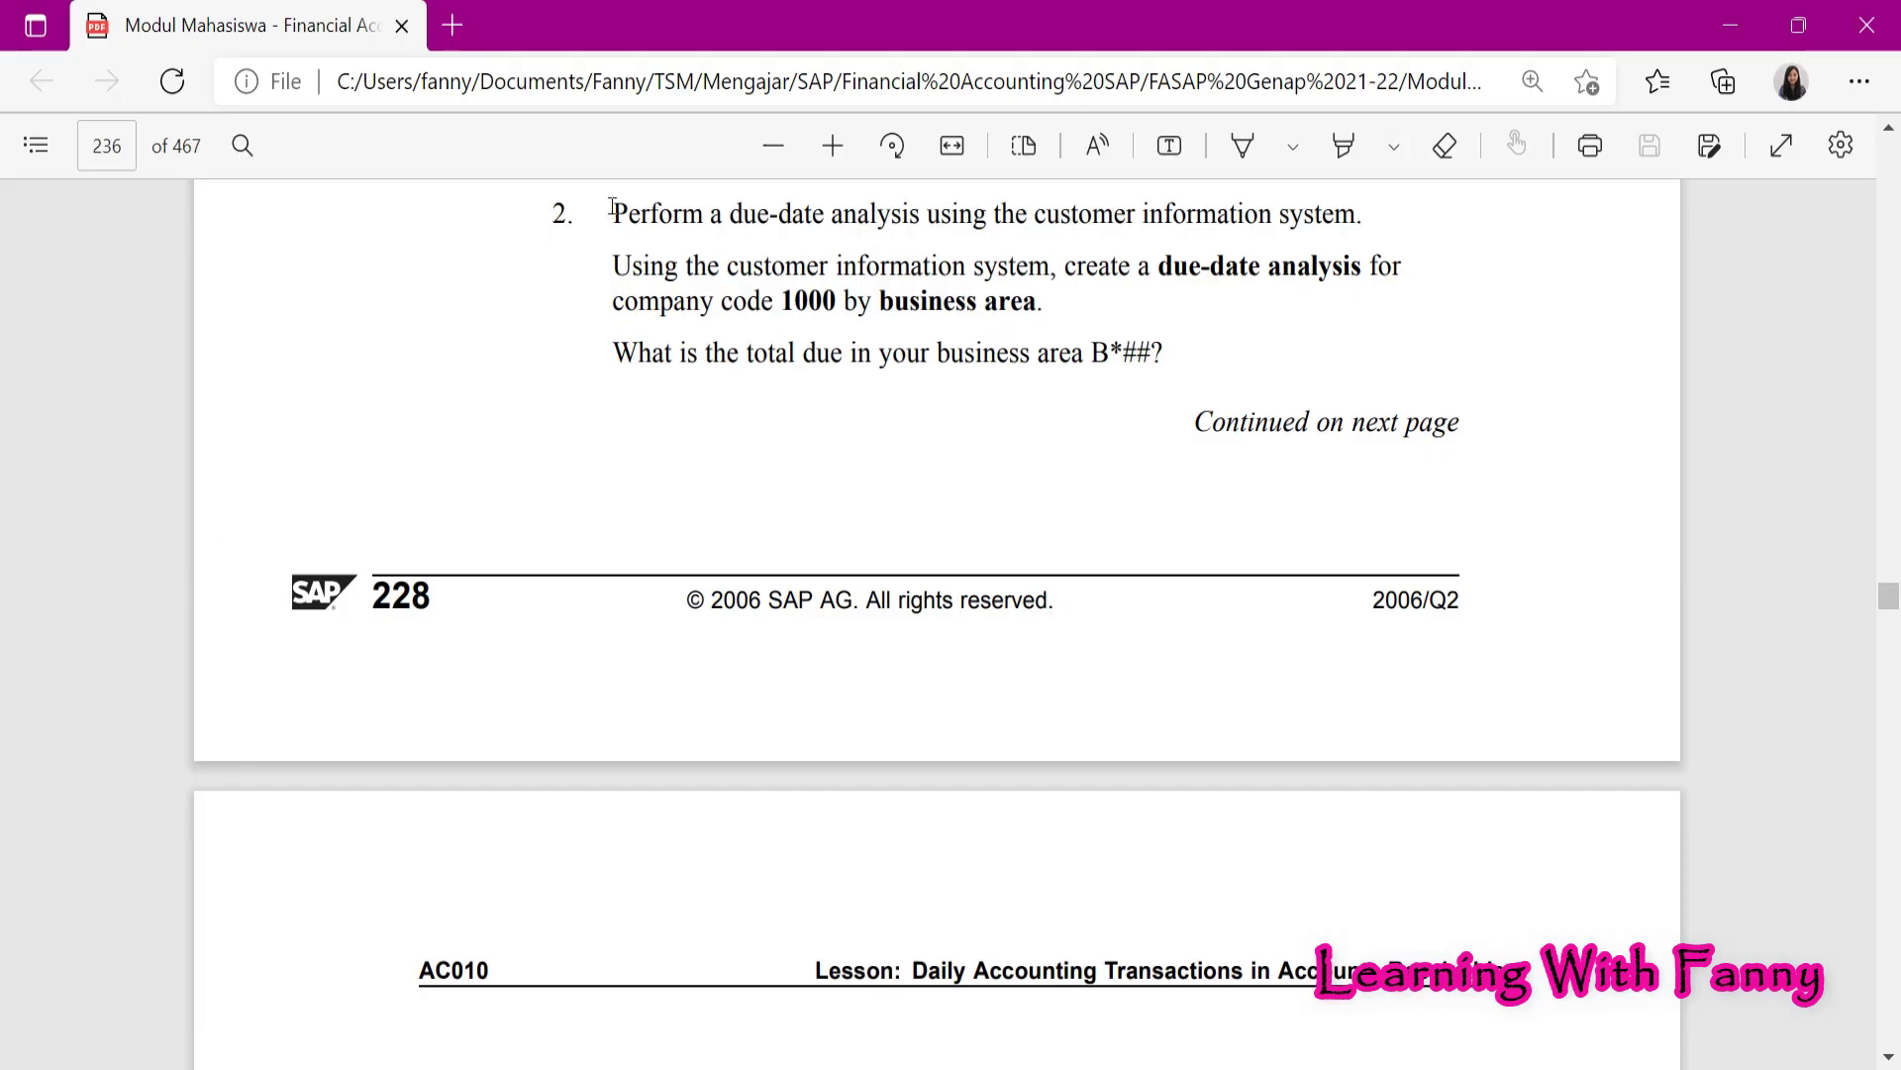
drag(610, 206, 1377, 215)
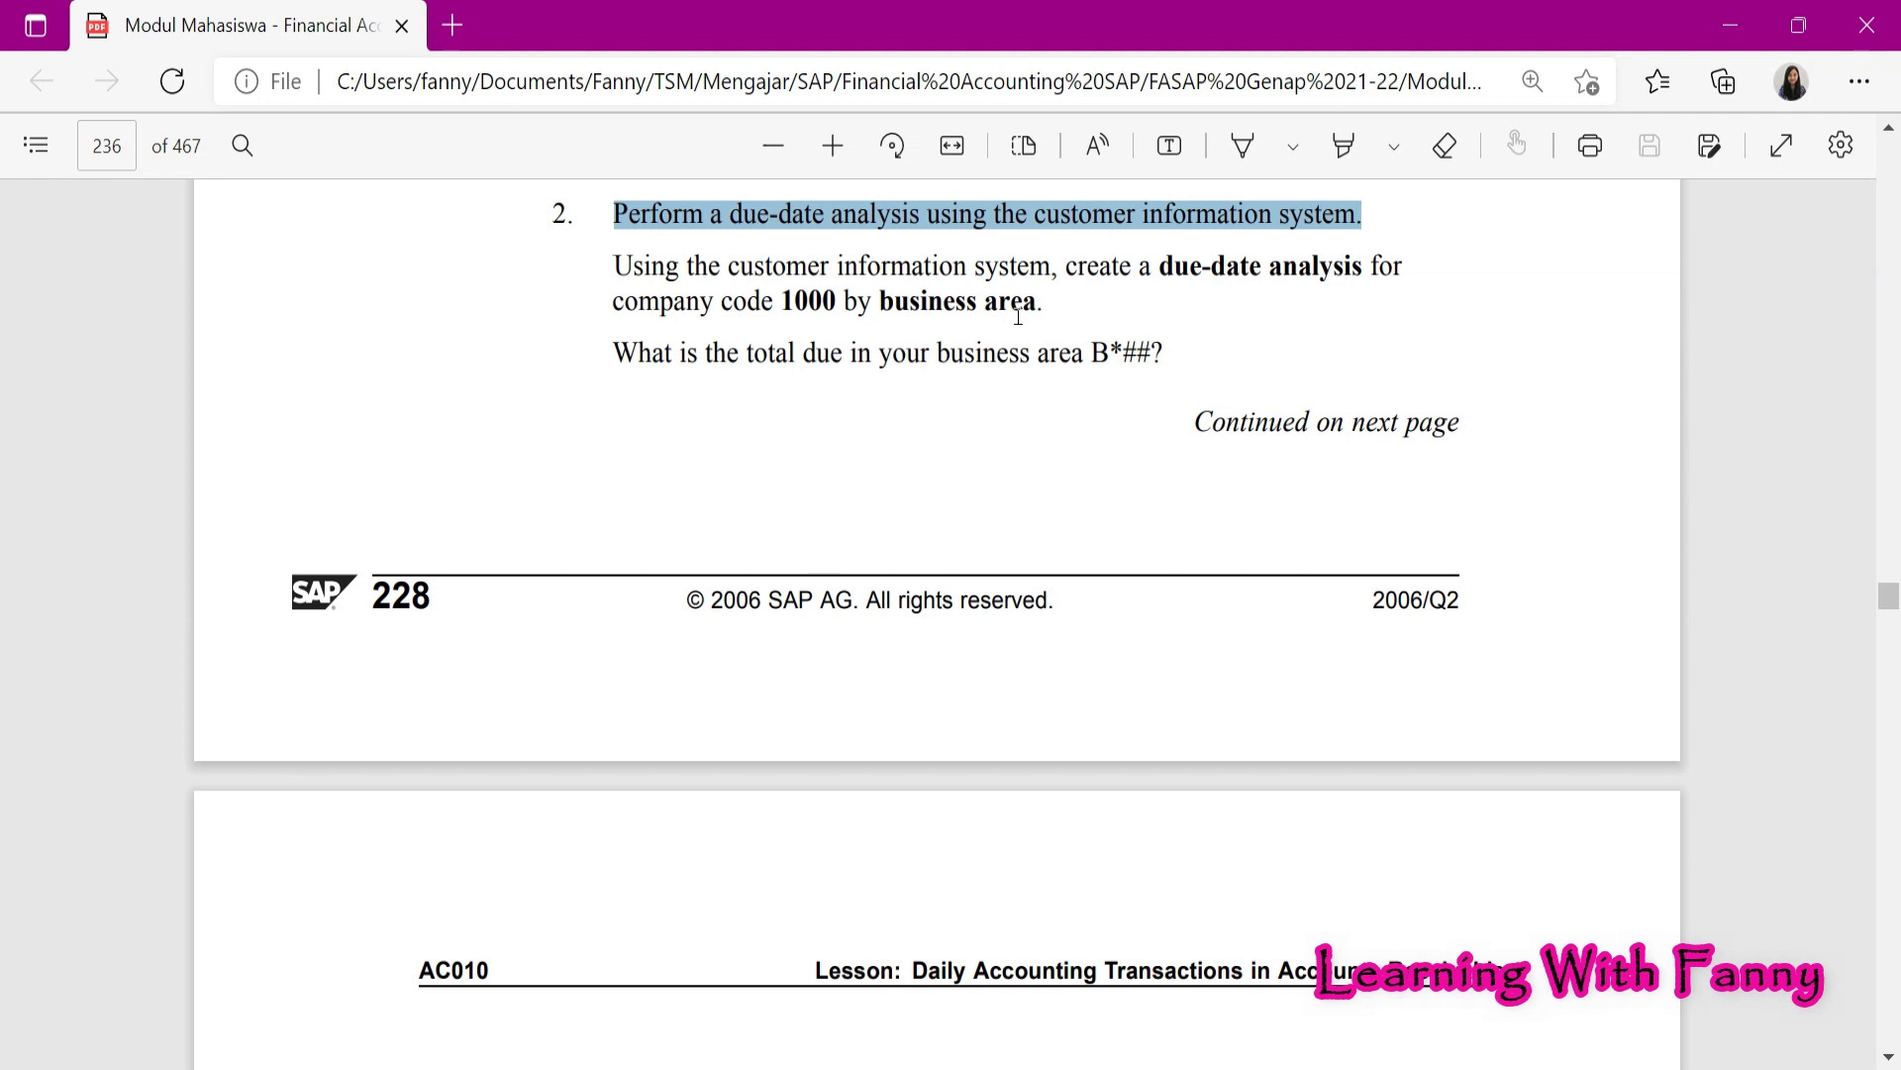
drag(1037, 302, 780, 301)
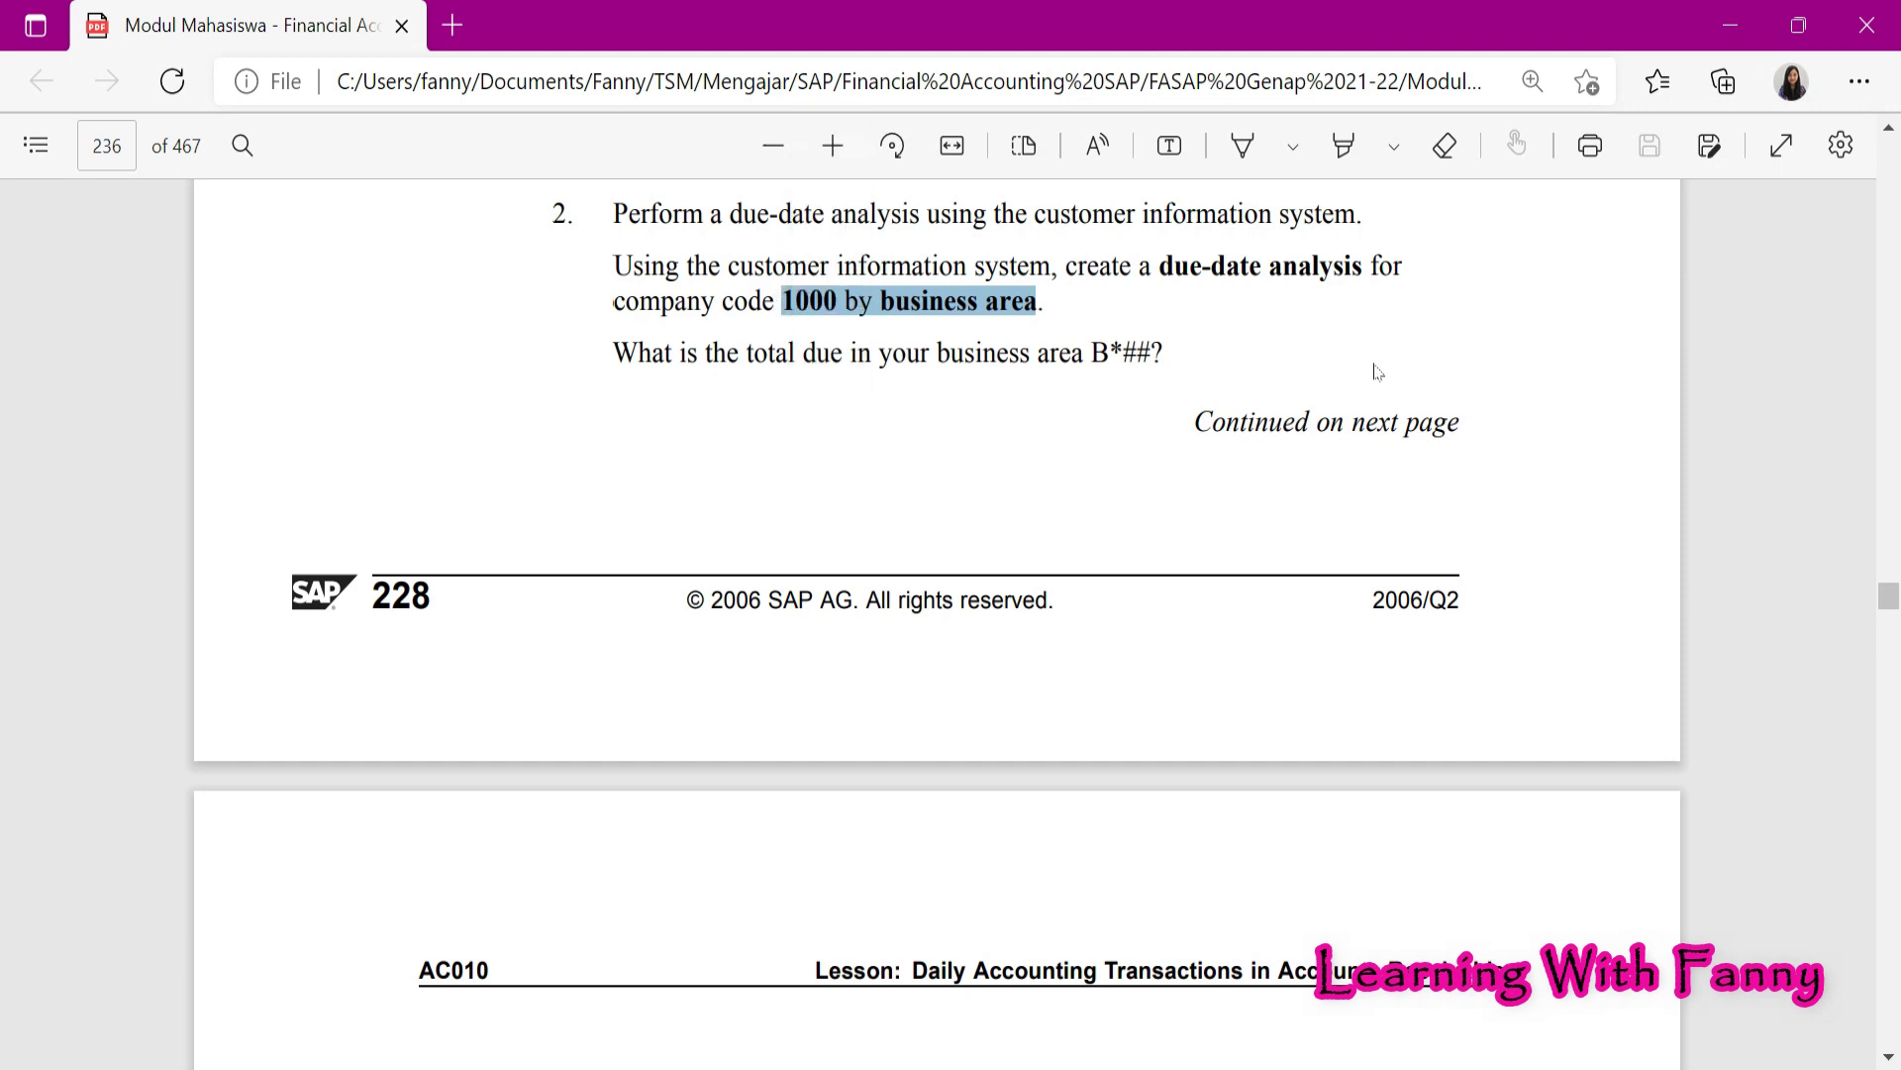
click(1729, 35)
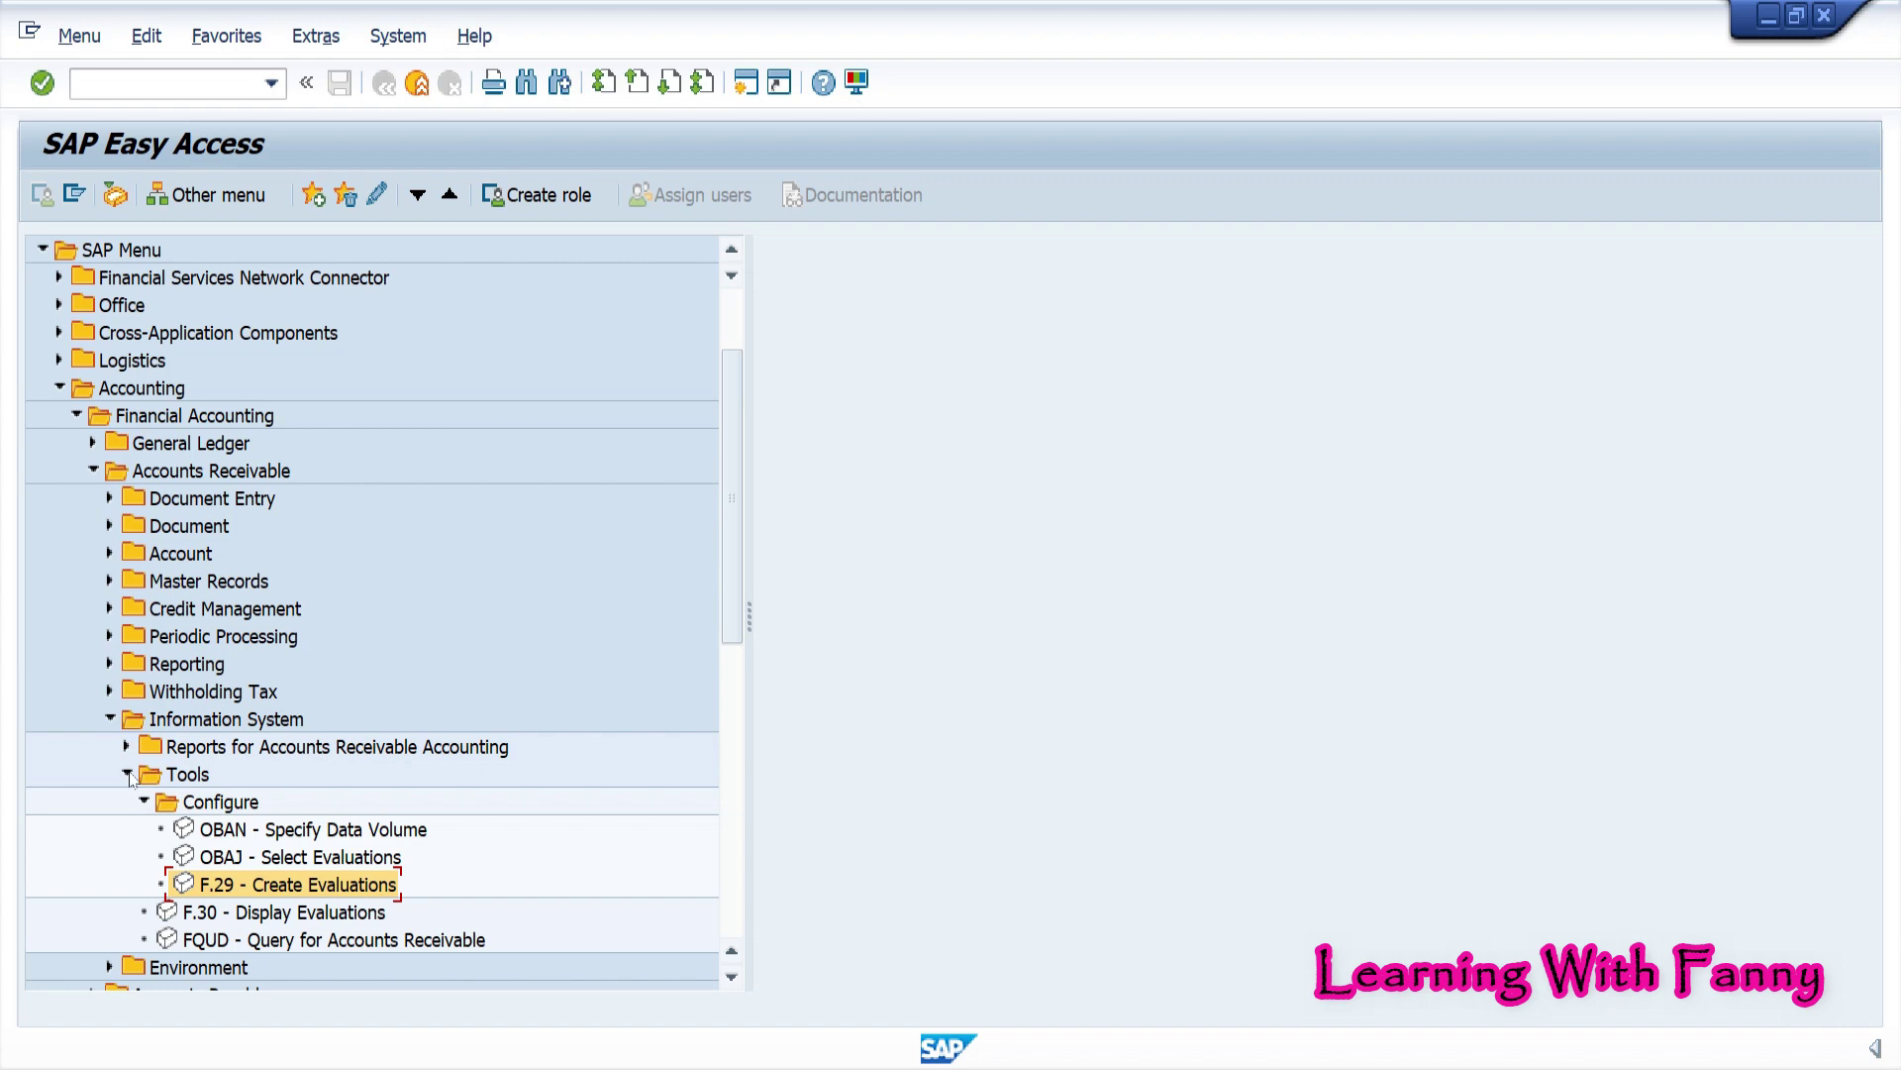
Open the F.30 Display Evaluations transaction for Accounts Receivable and change the evaluation path to By Object
click(264, 912)
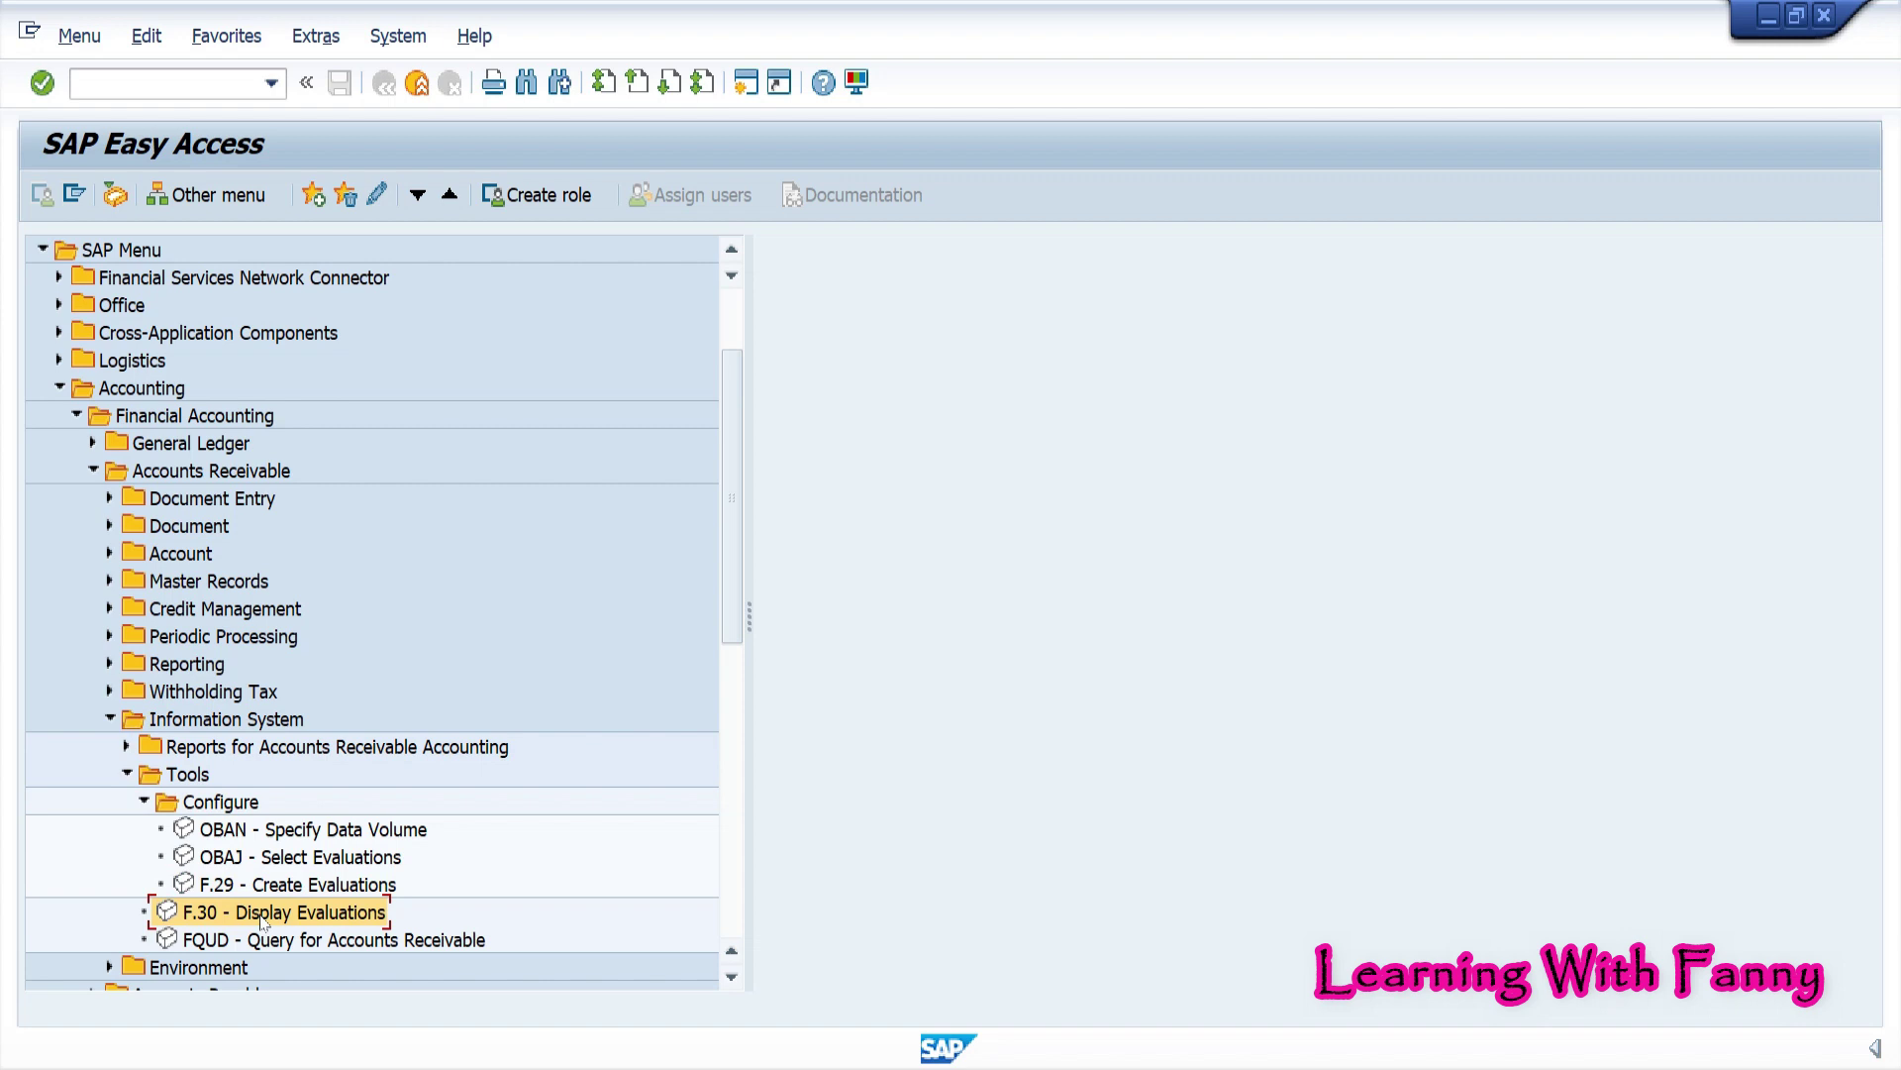
double_click(263, 912)
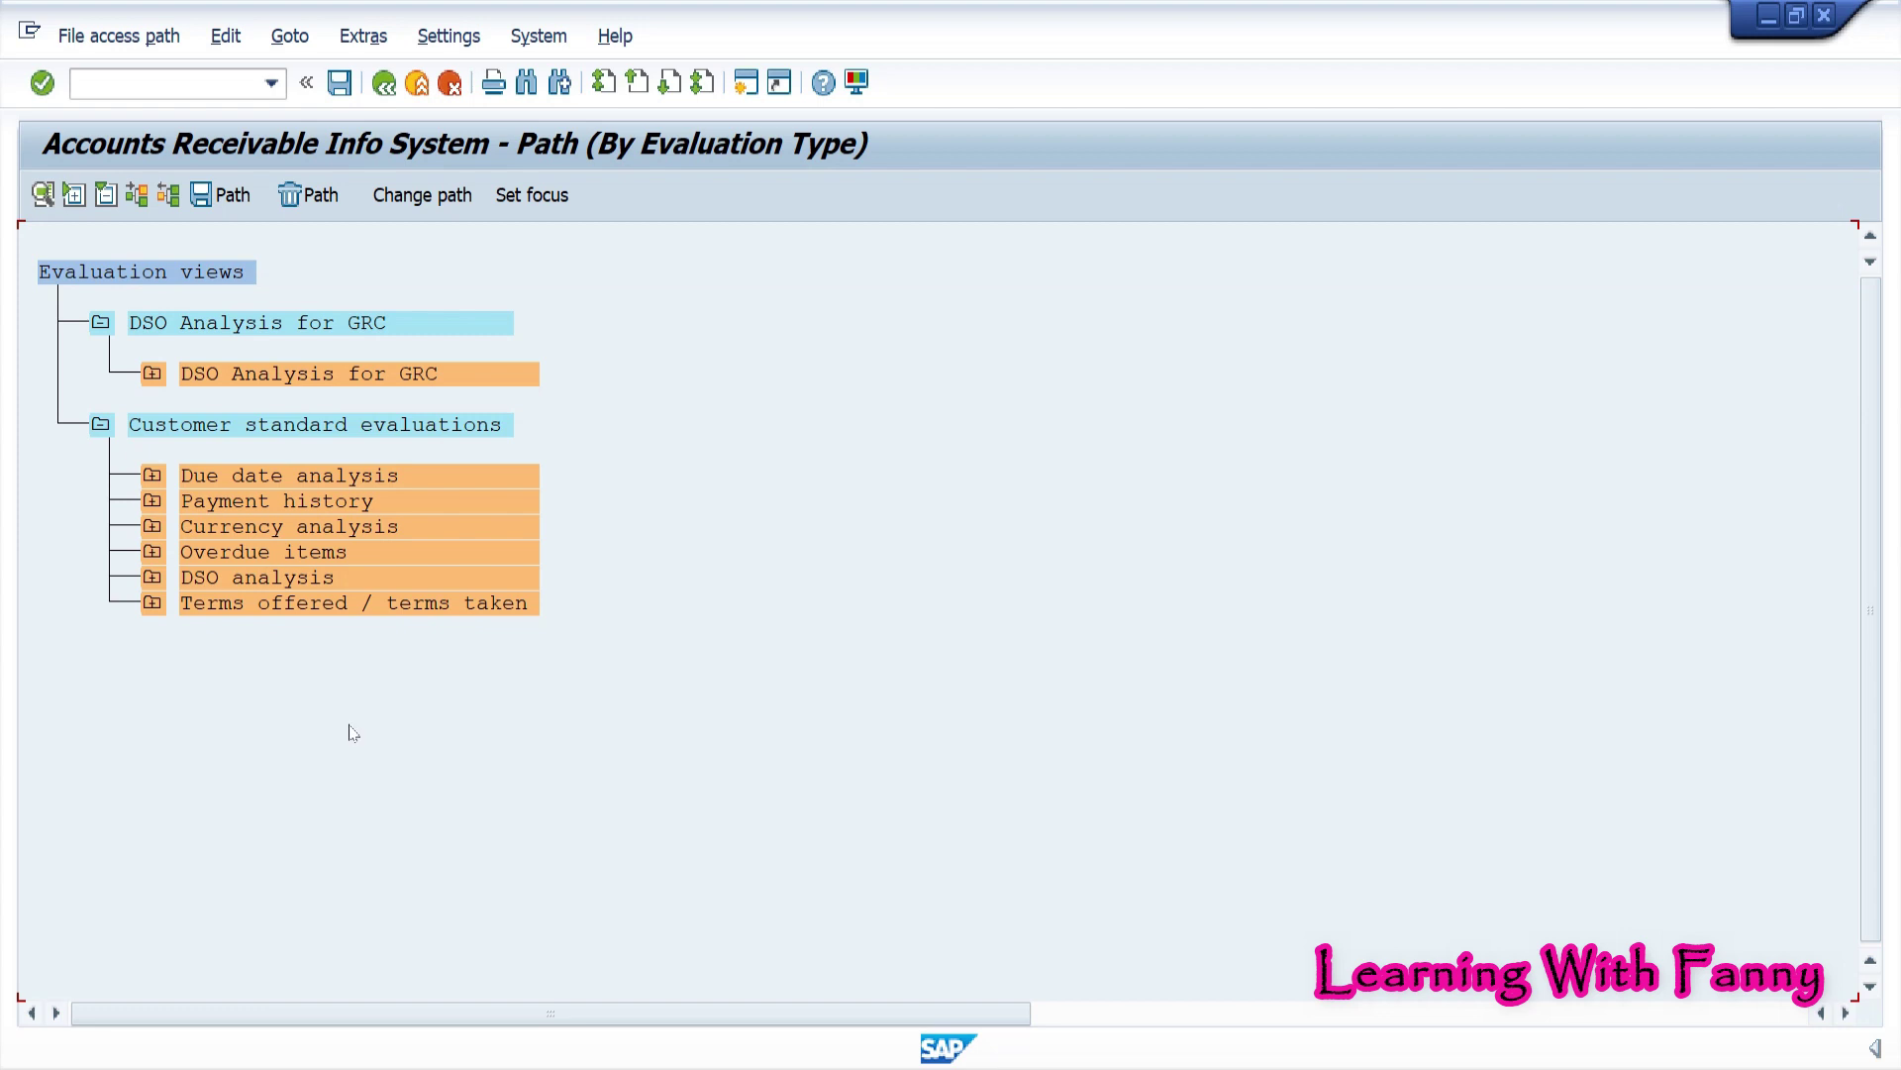
click(406, 195)
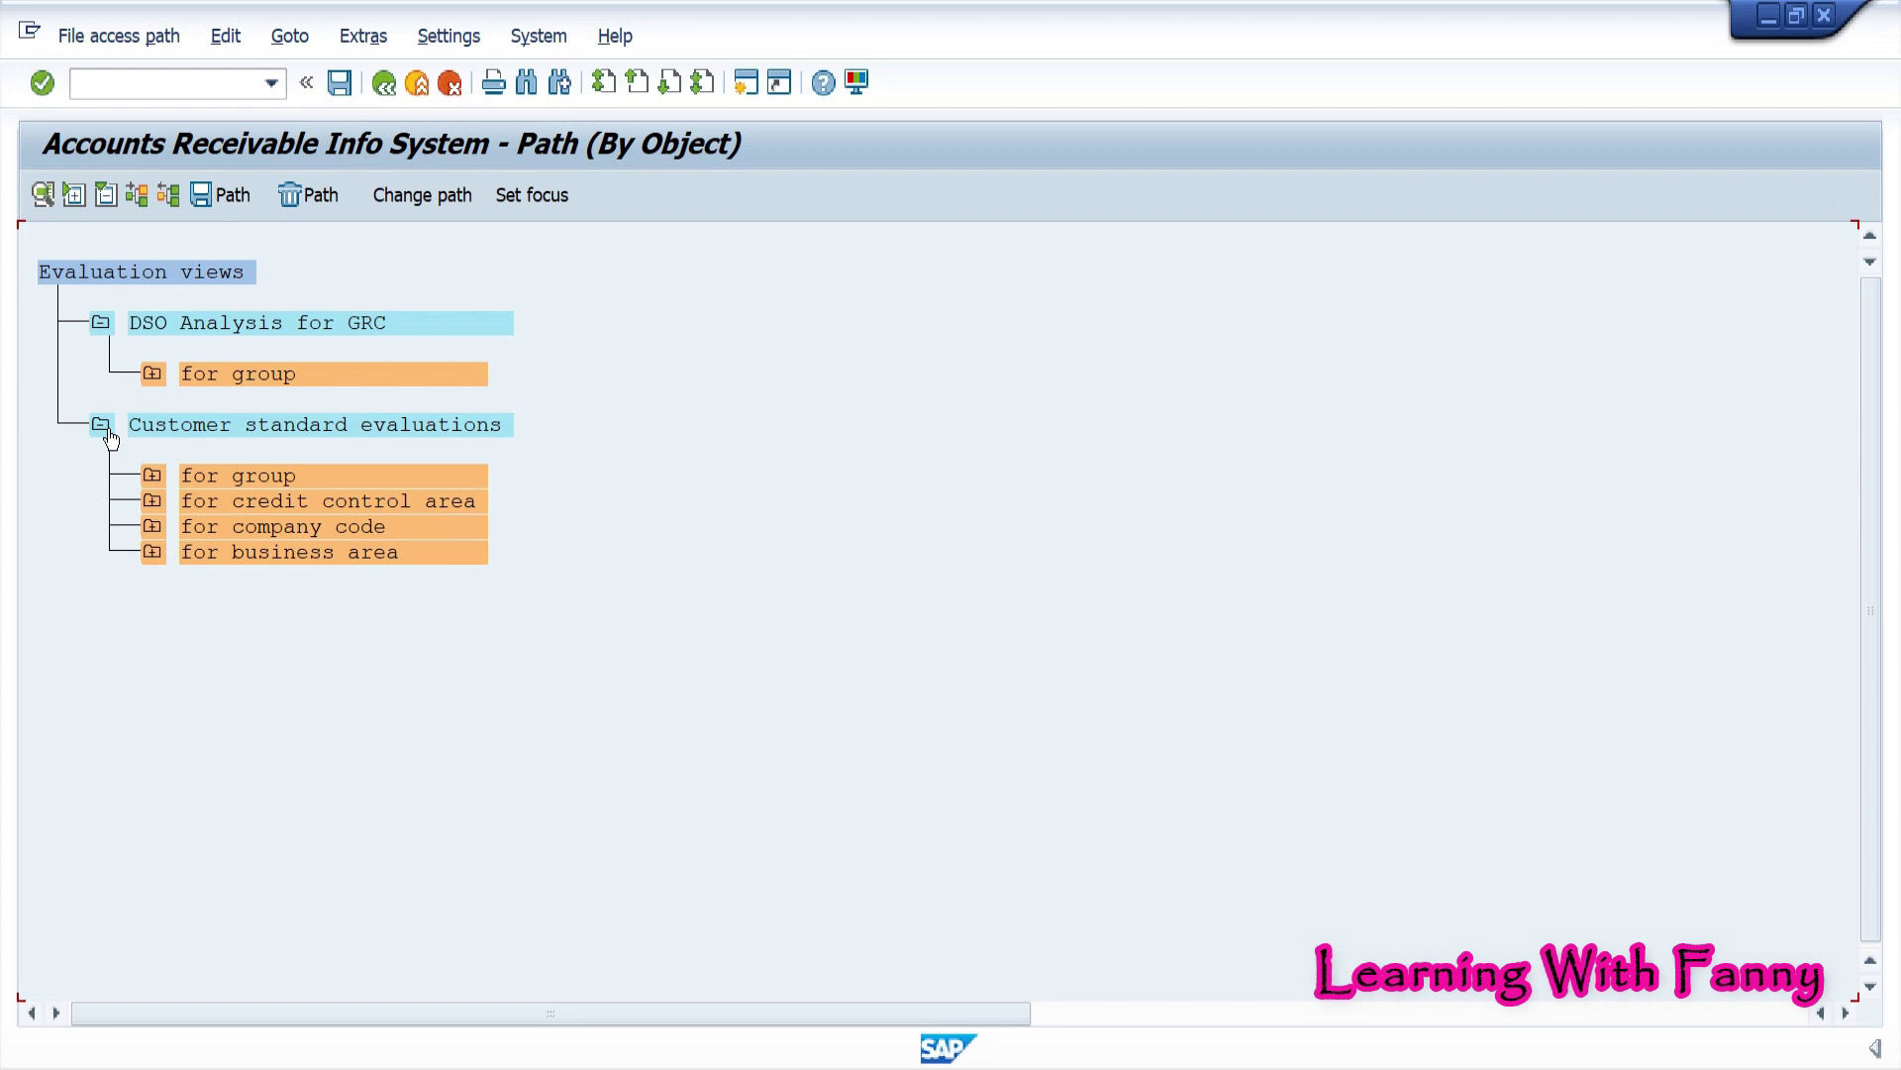
Under the customer standard evaluations for business area, open the Not assigned due date analysis to Company Code
click(152, 554)
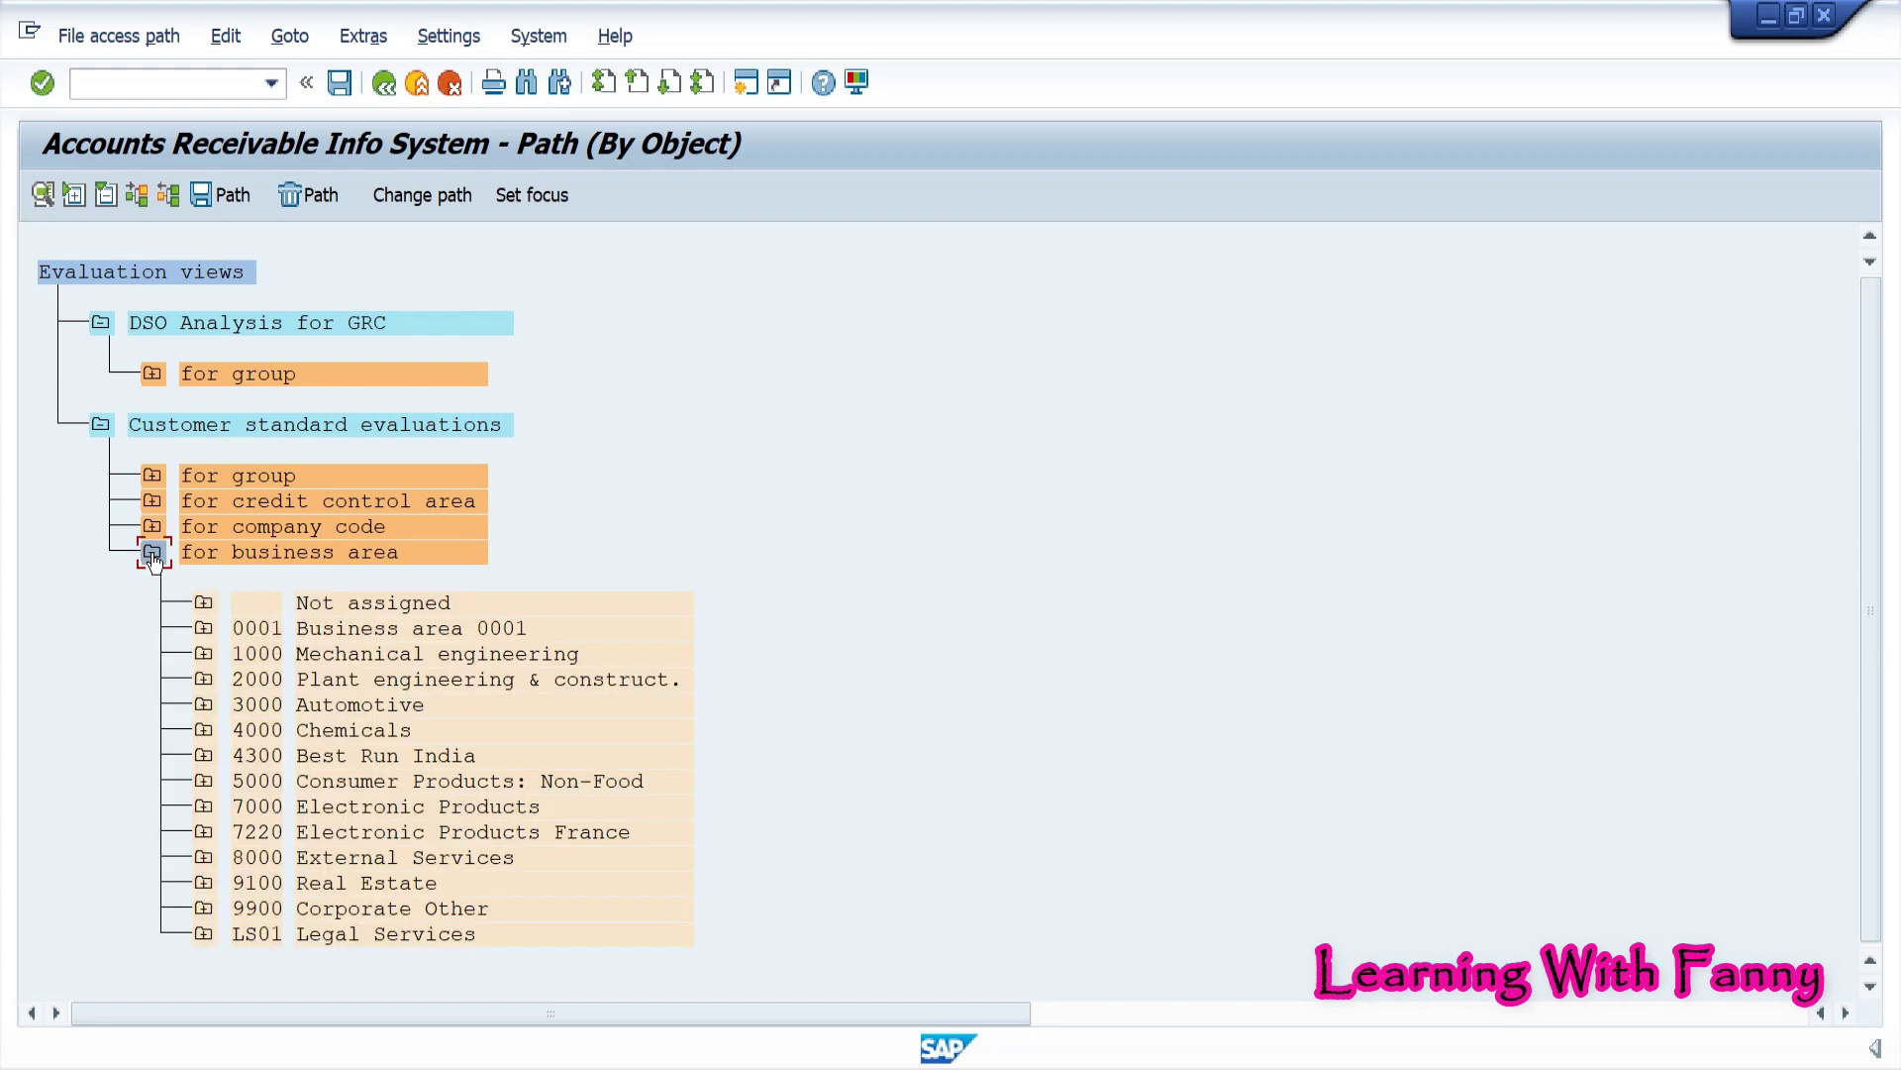
click(204, 606)
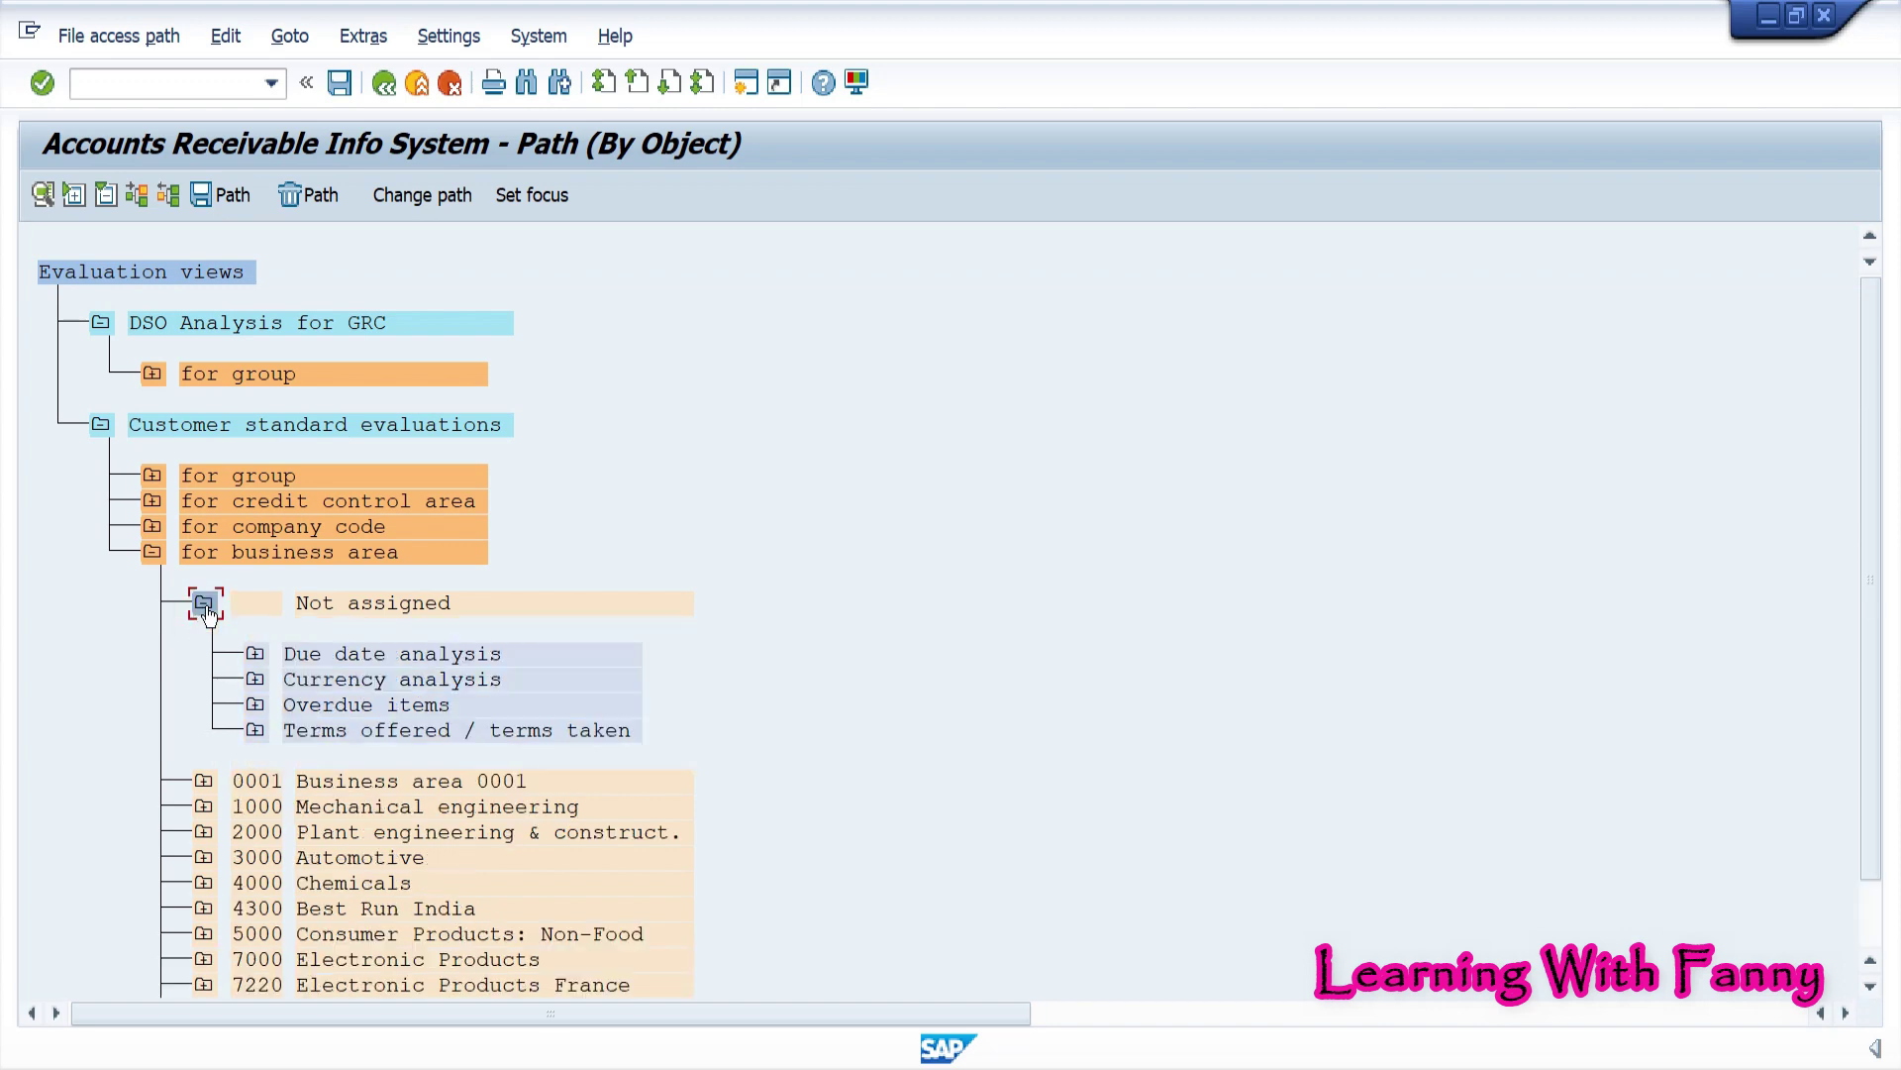
click(256, 656)
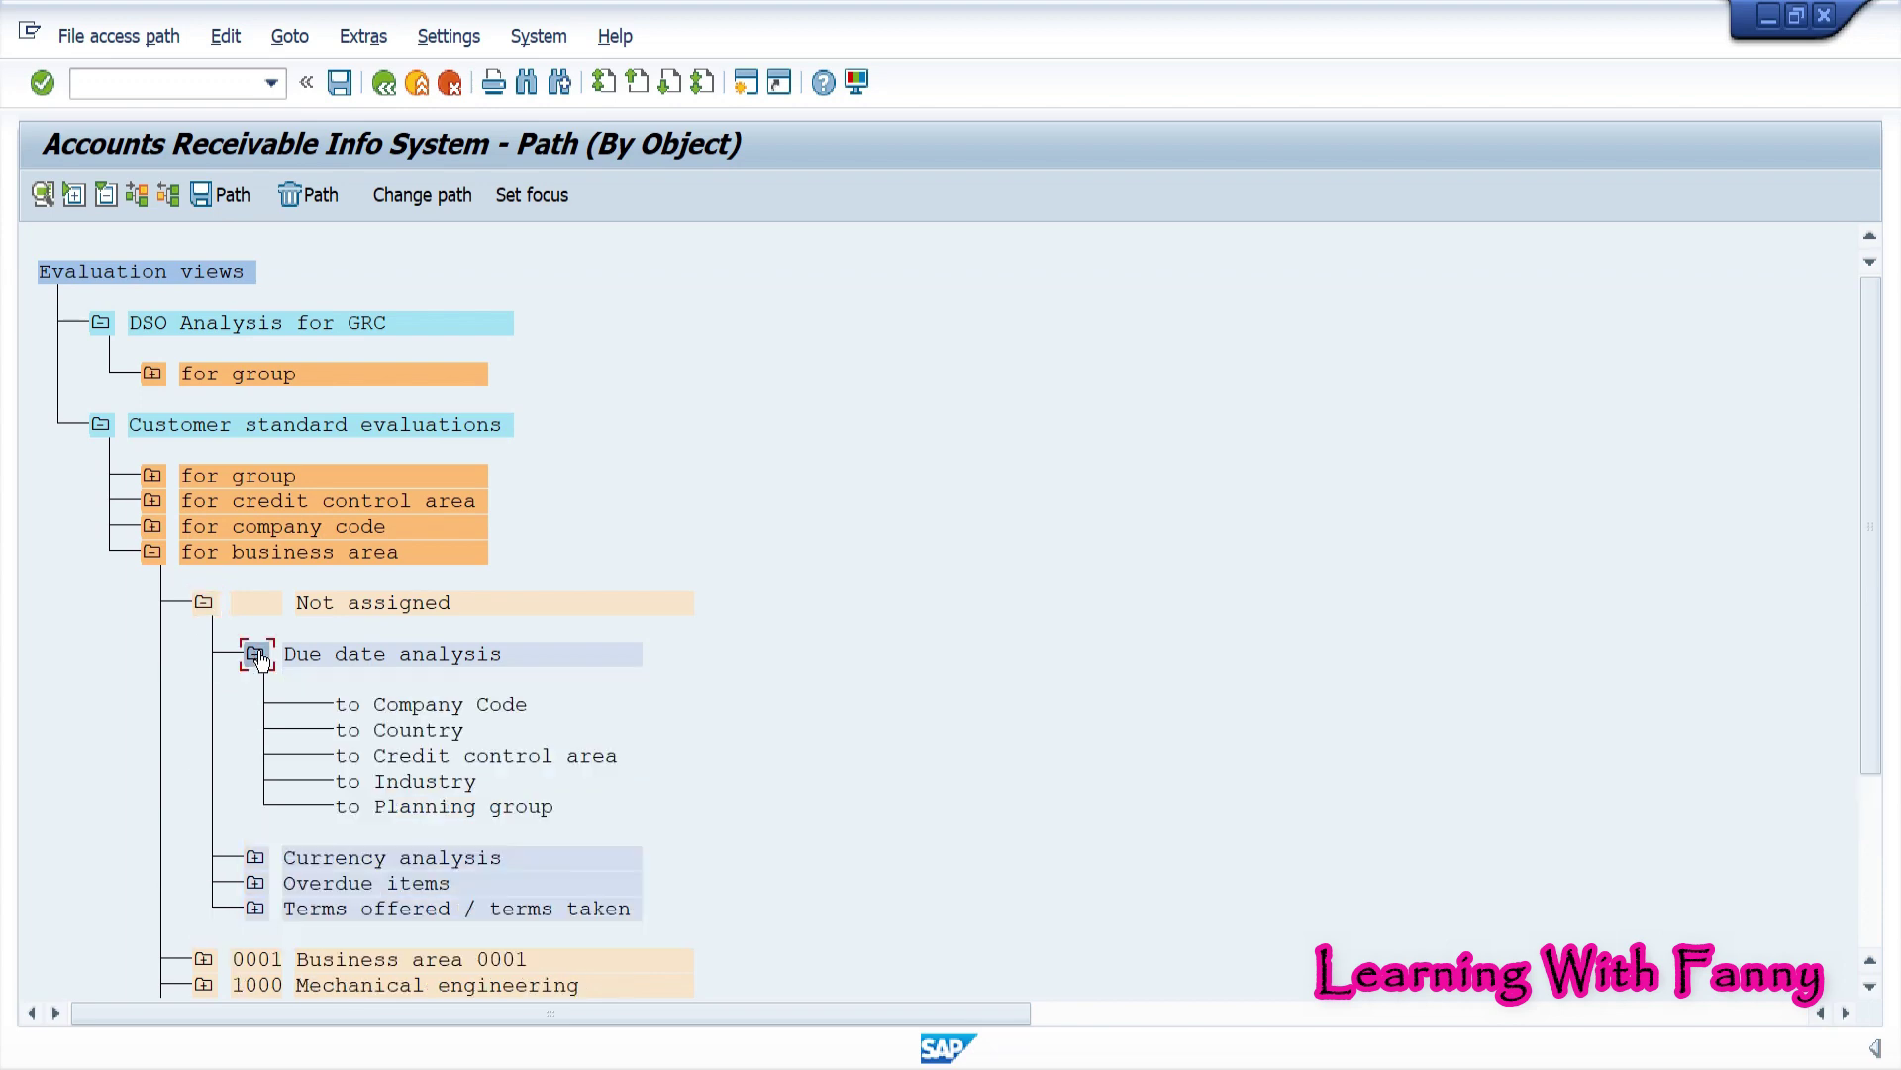
double_click(414, 706)
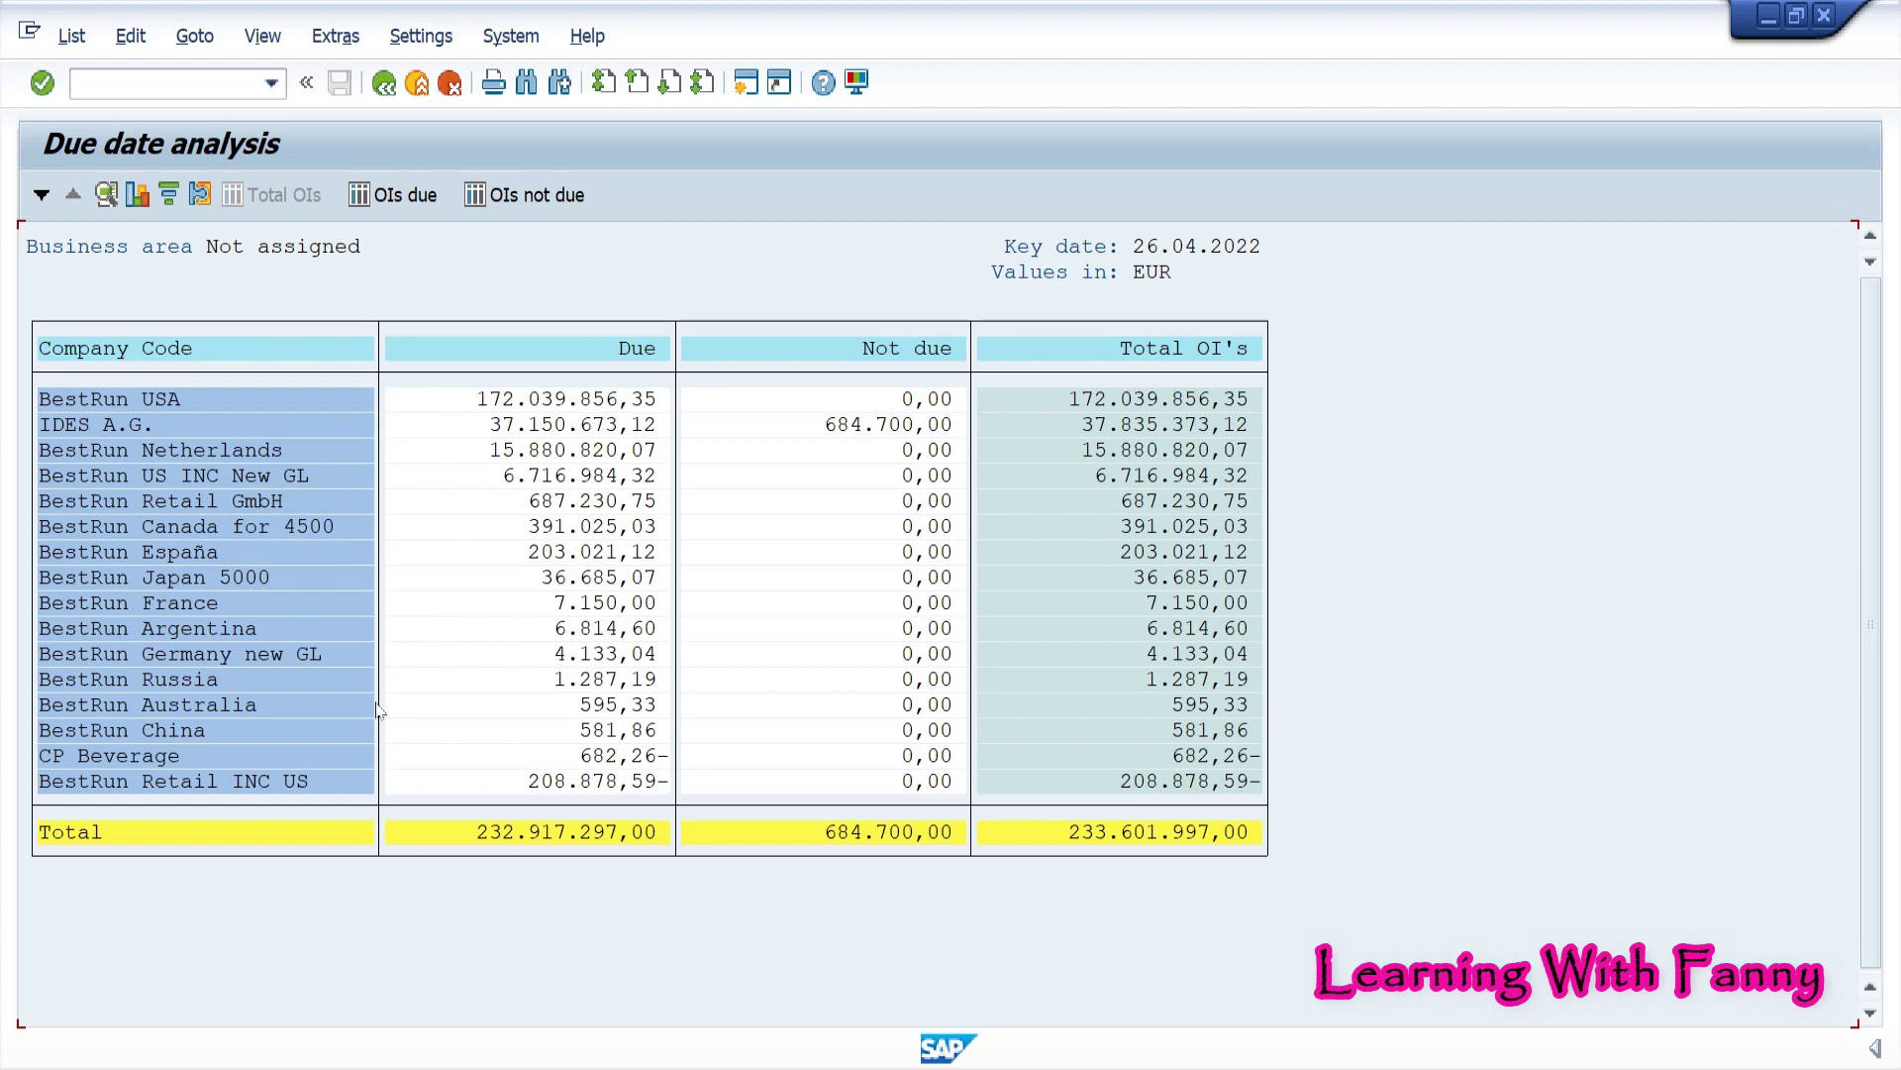
Drill down into company code IDES A.G., review its due and not-due open items by customer, and return to SAP Easy Access
click(164, 426)
double_click(163, 424)
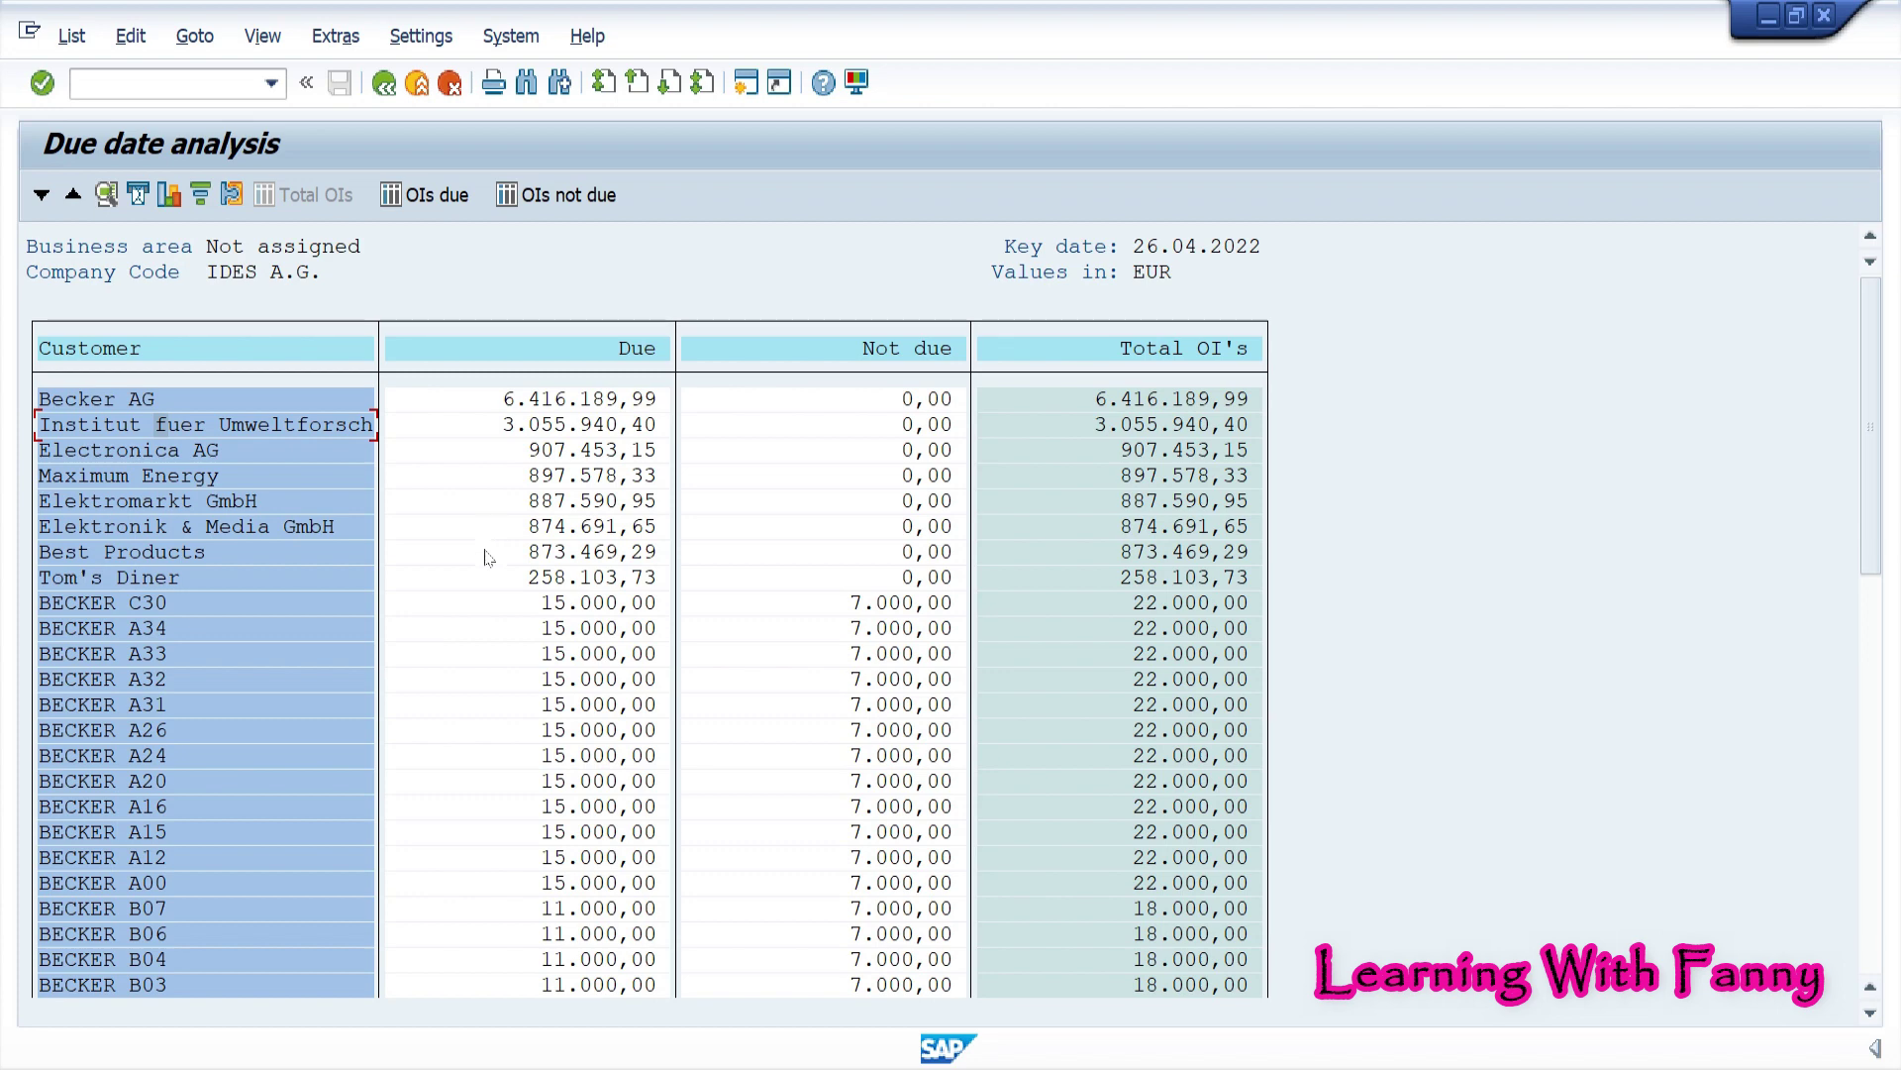
scroll(445, 611, down, 5)
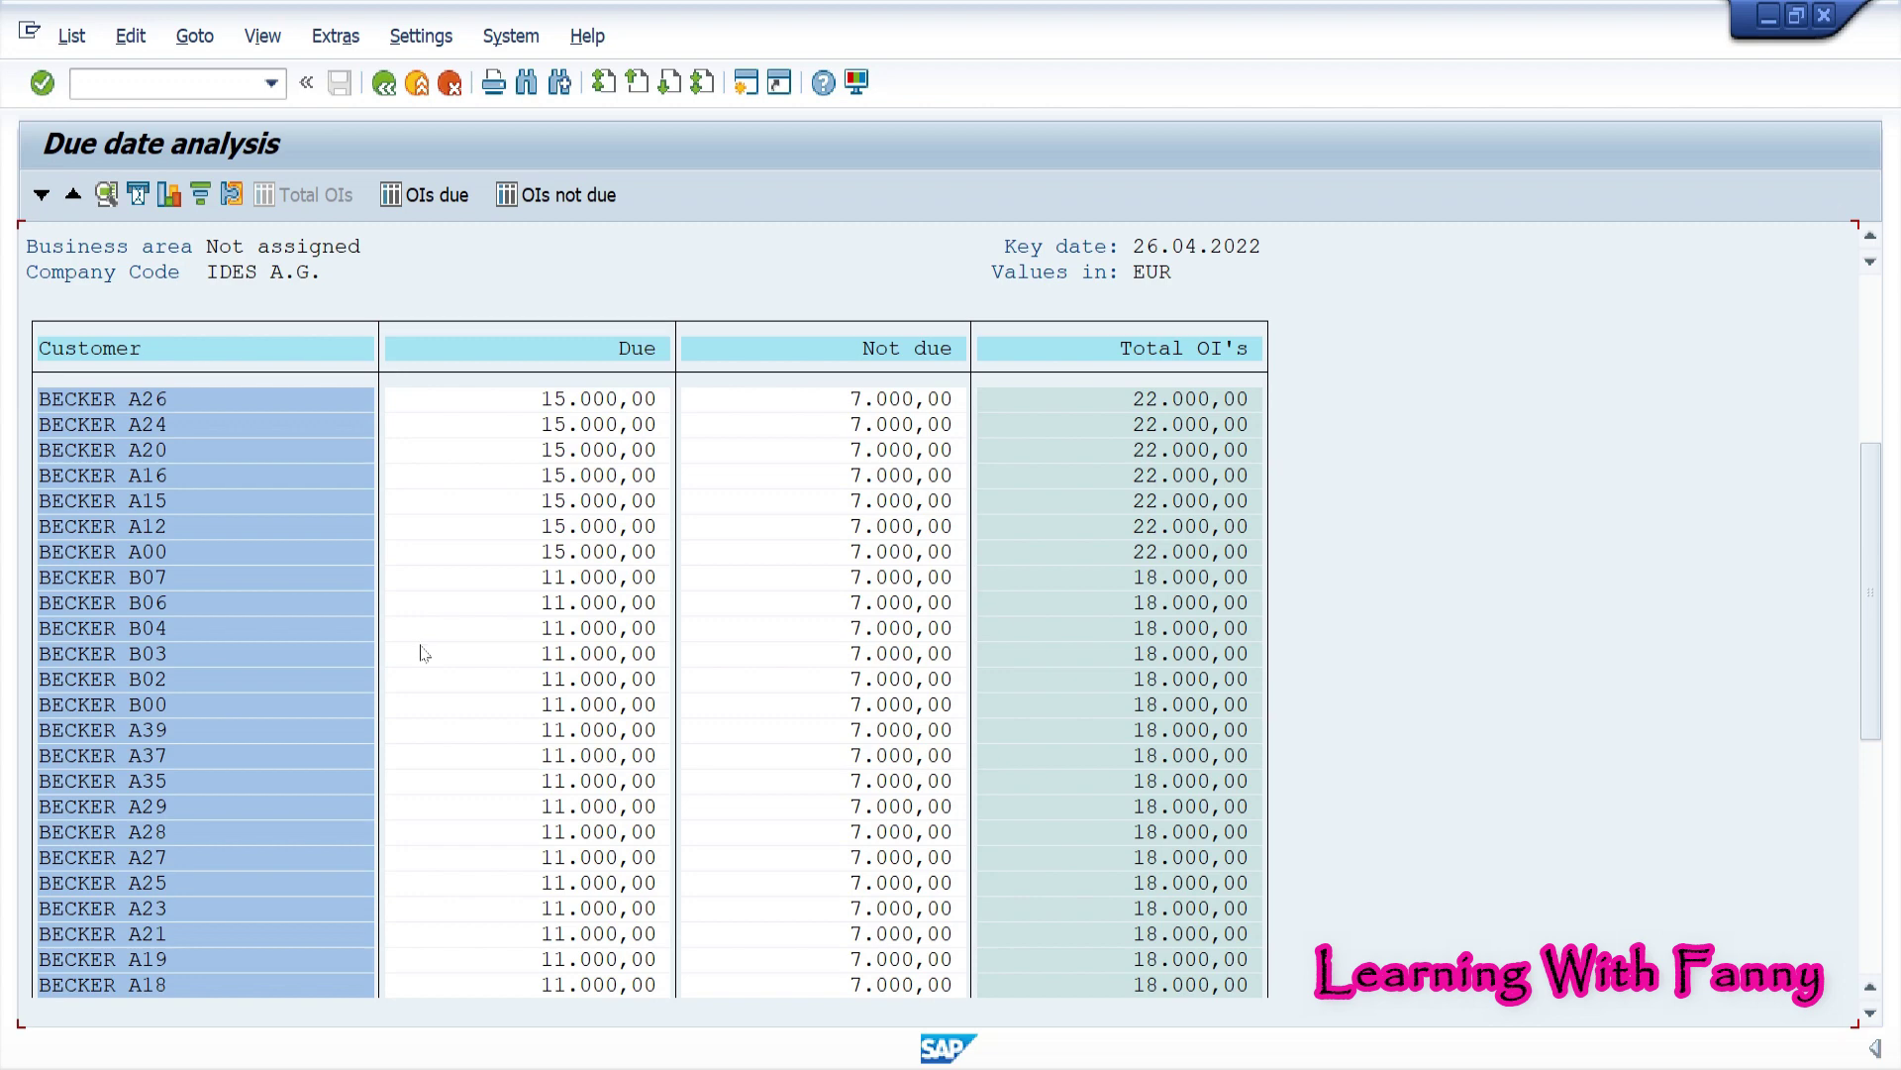
scroll(416, 656, down, 6)
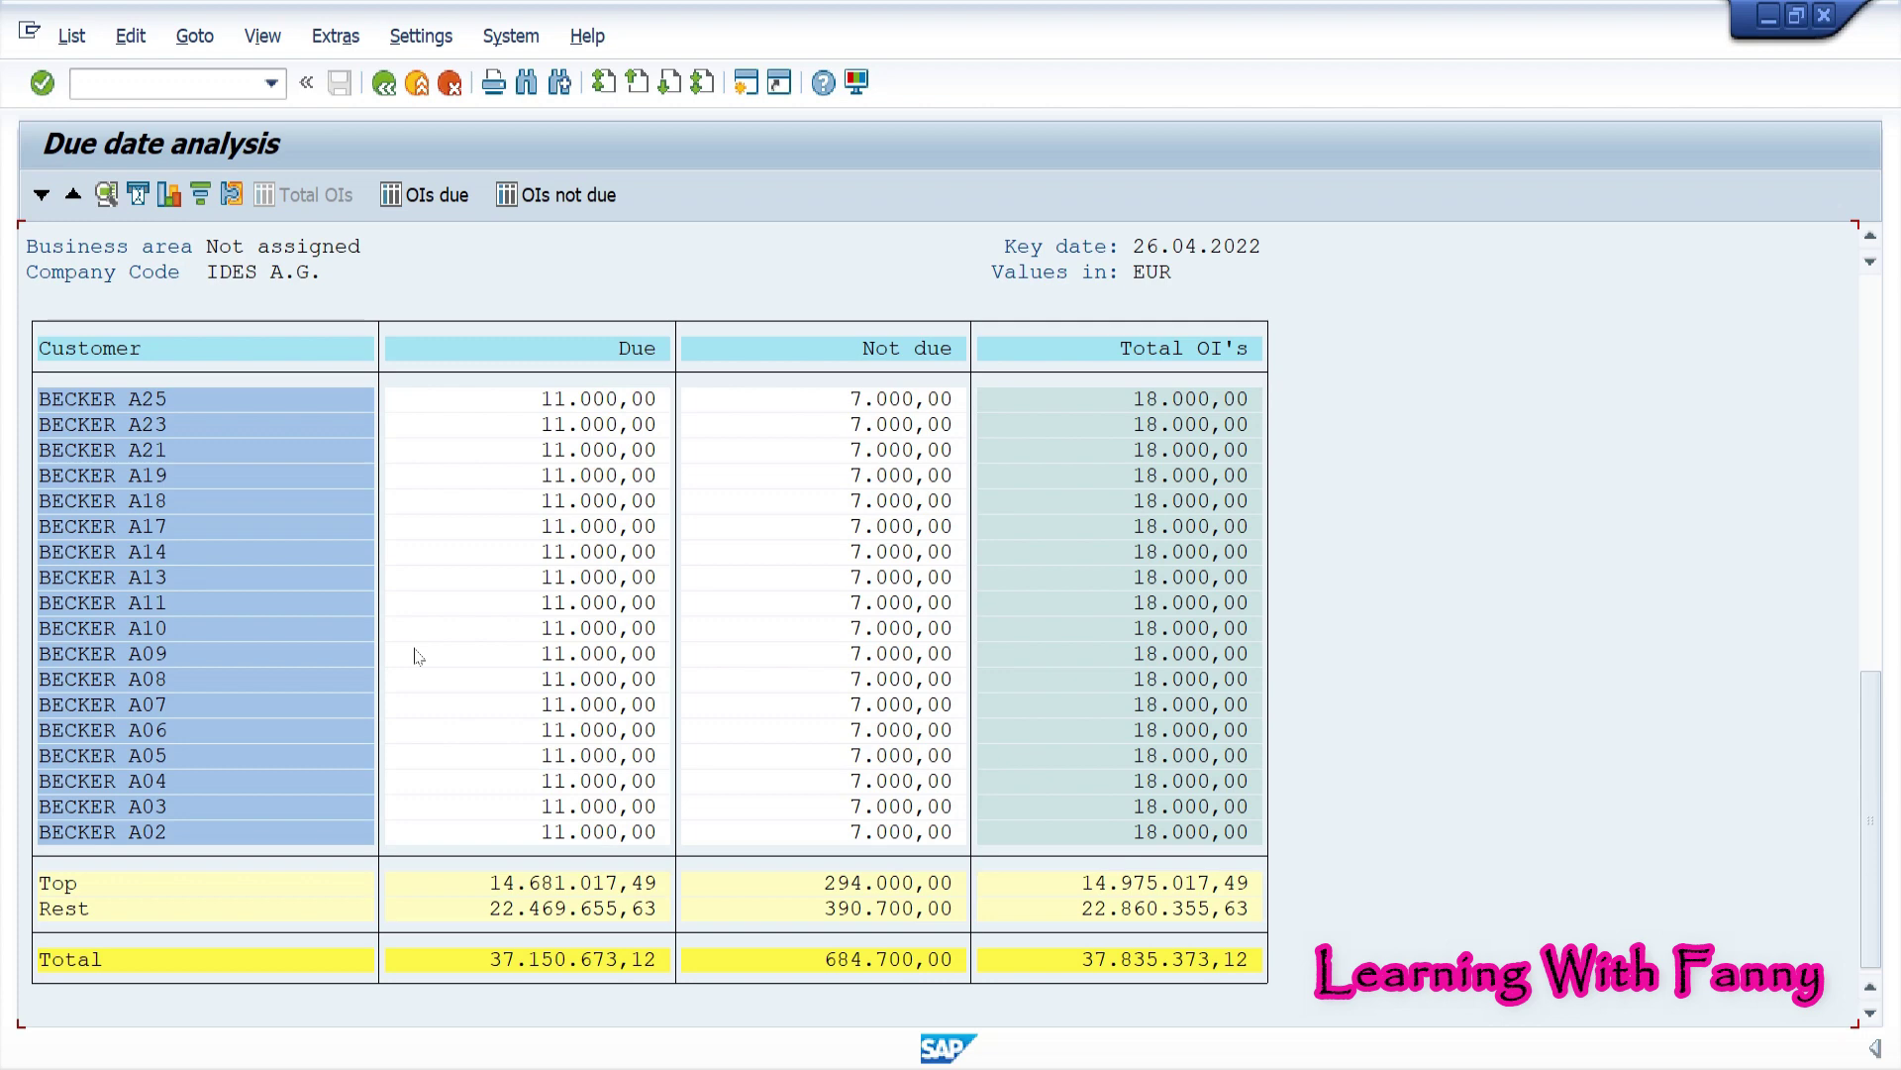
click(187, 82)
text(/N)
key(Return)
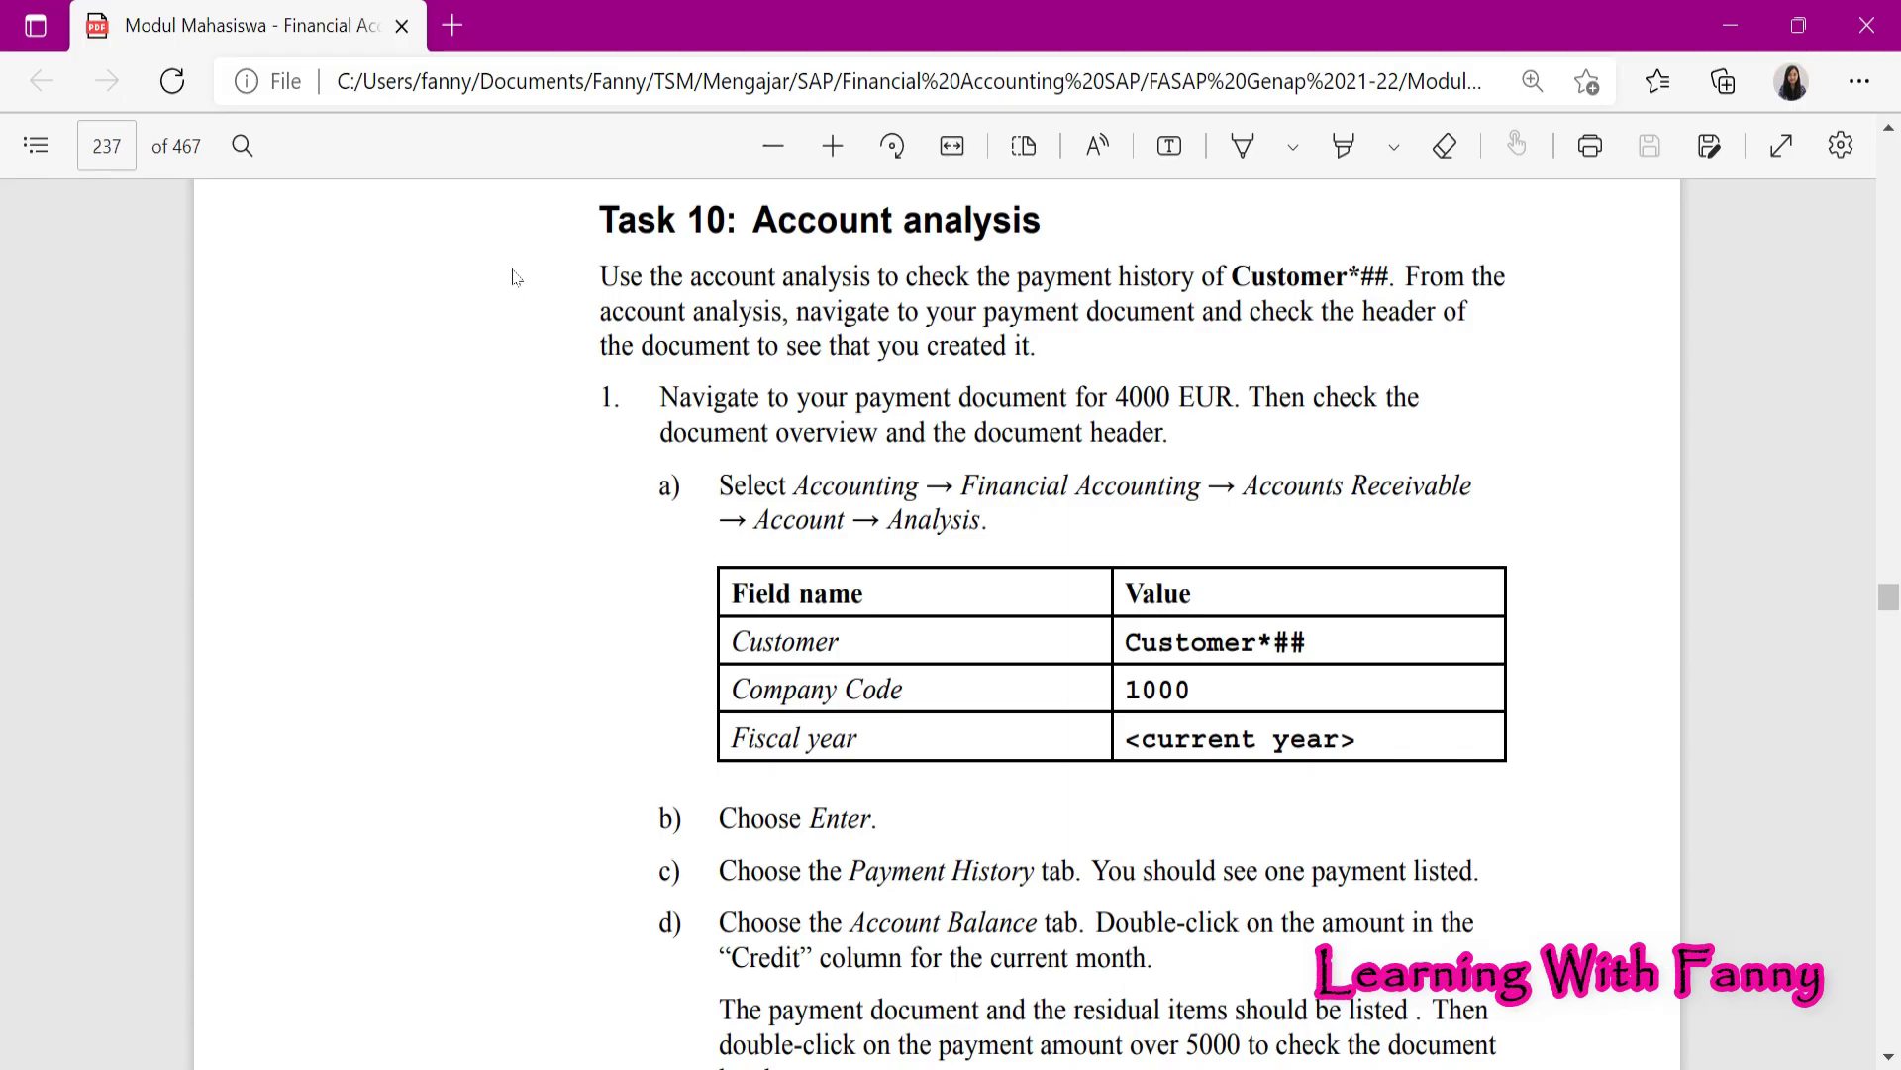
Read the Task 10 account analysis instructions in the PDF, switch back to SAP and open FD11 - Analysis for Accounts Receivable
drag(594, 273, 1083, 349)
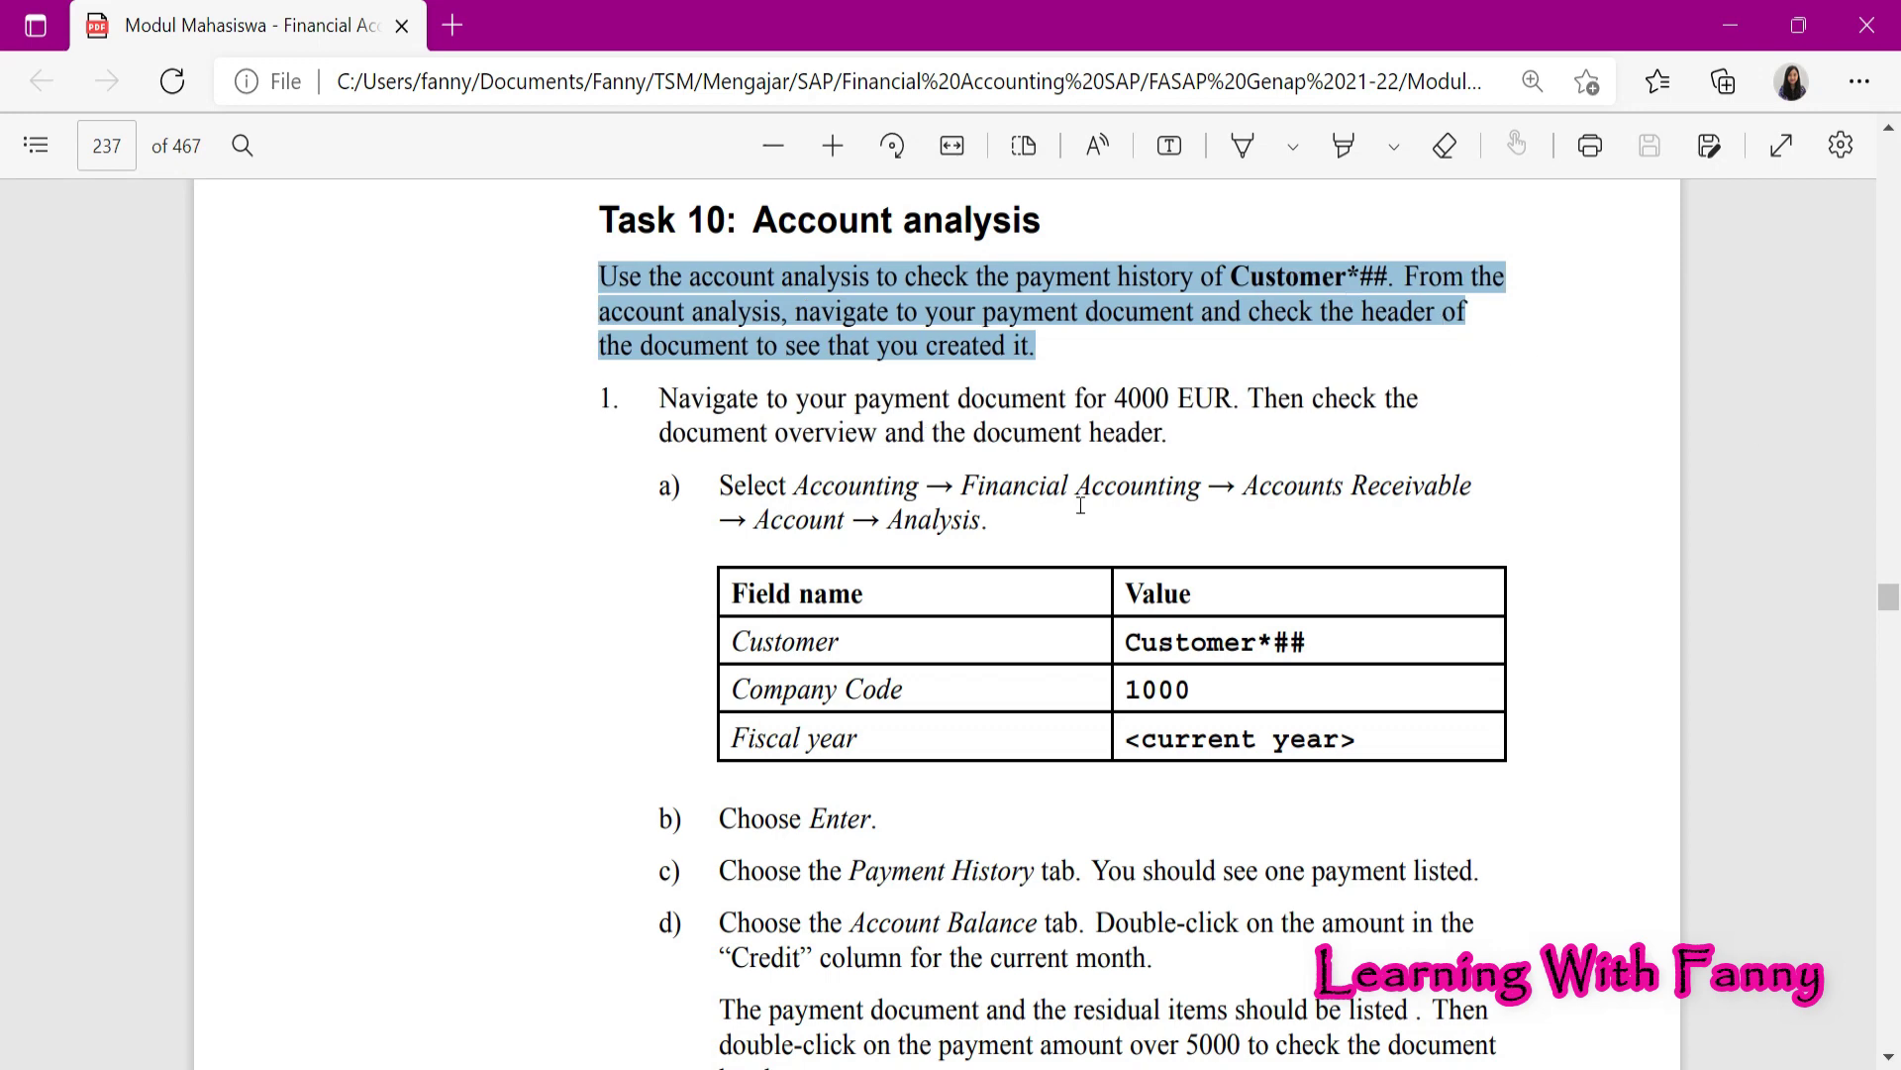
key(alt+Tab)
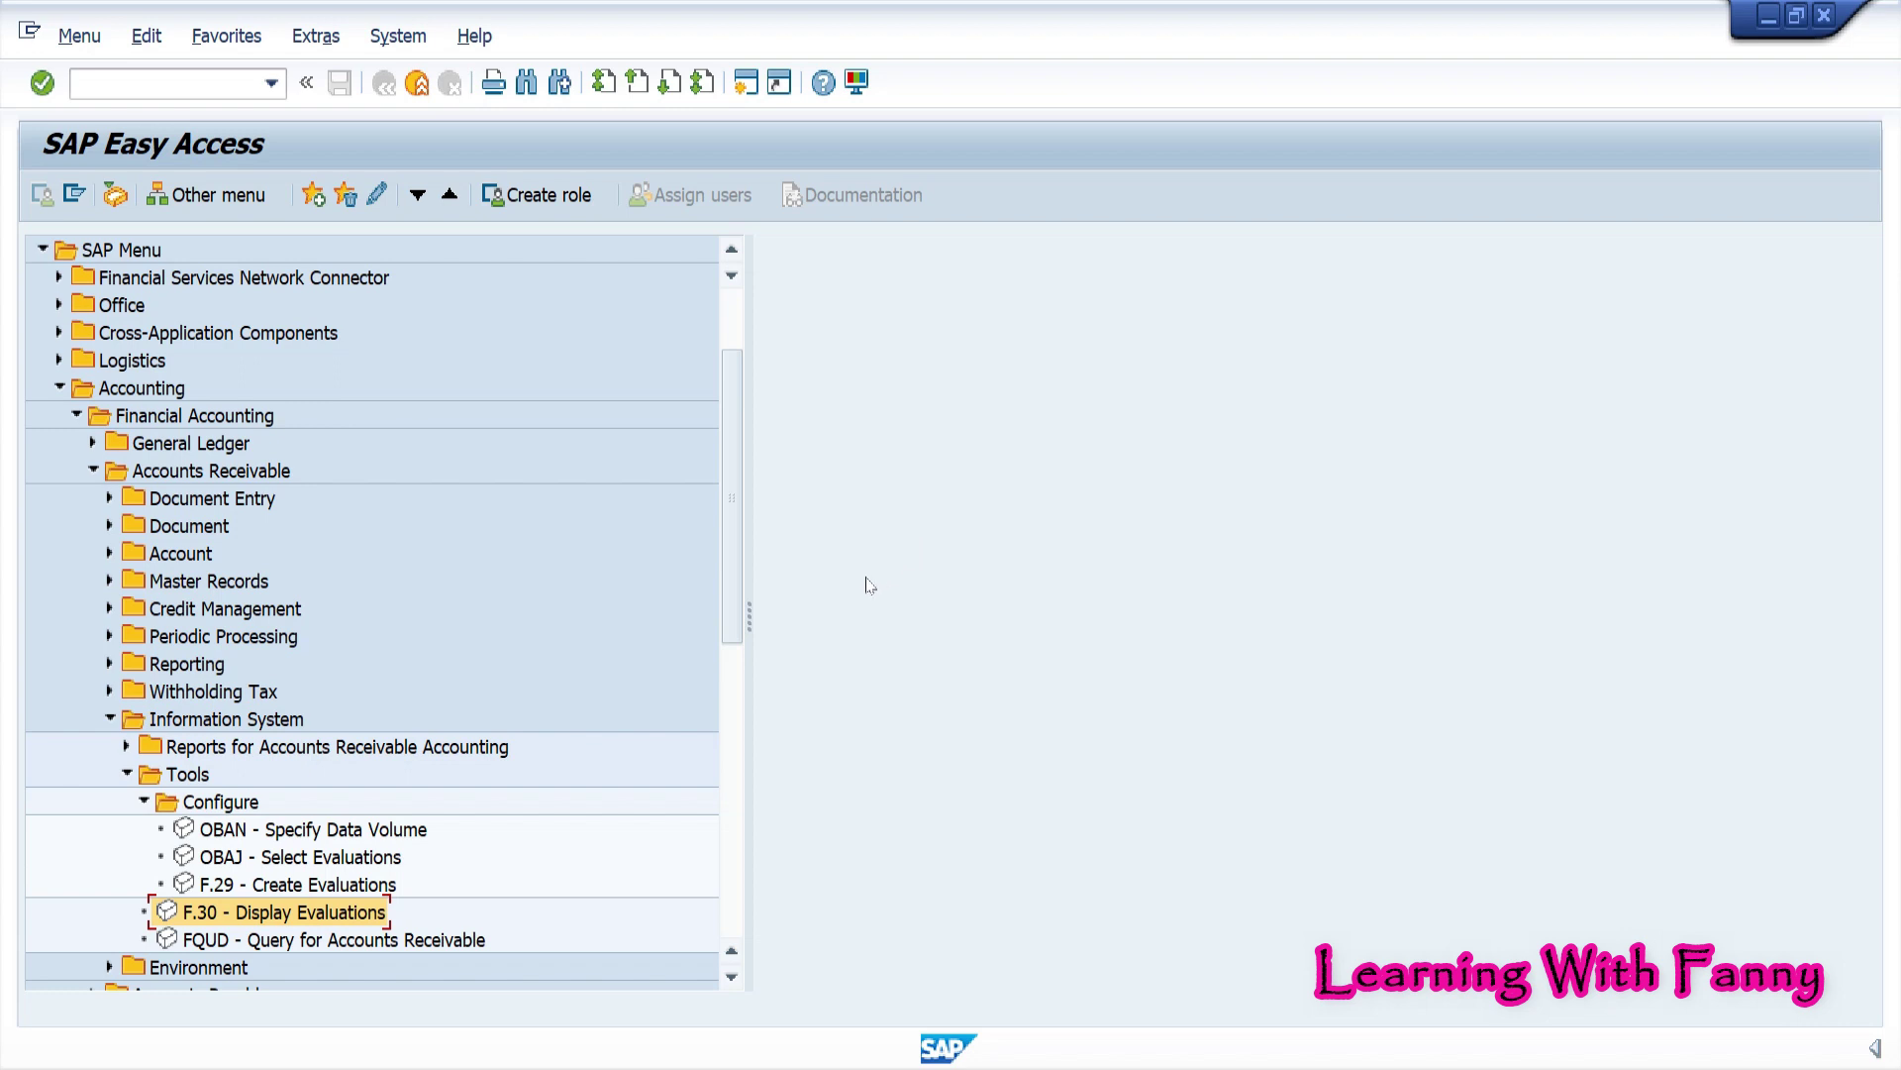
click(109, 551)
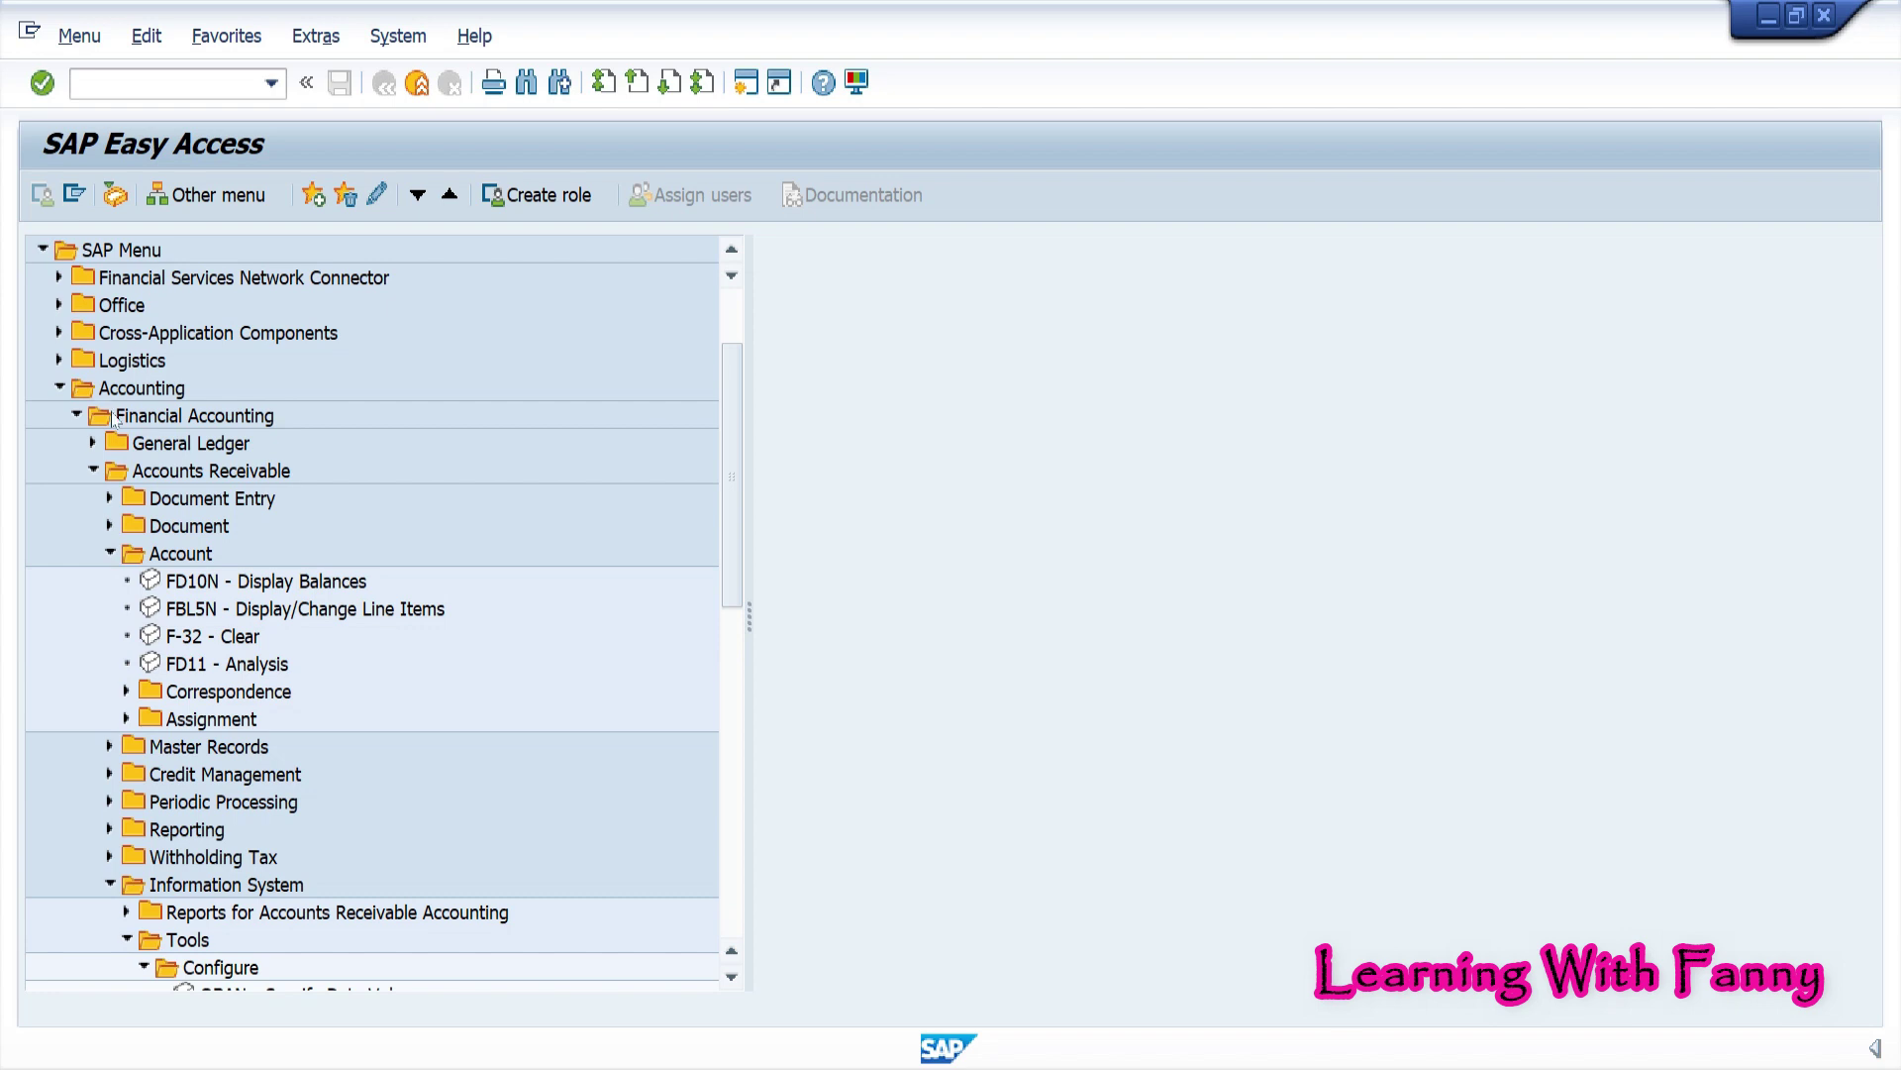
double_click(260, 665)
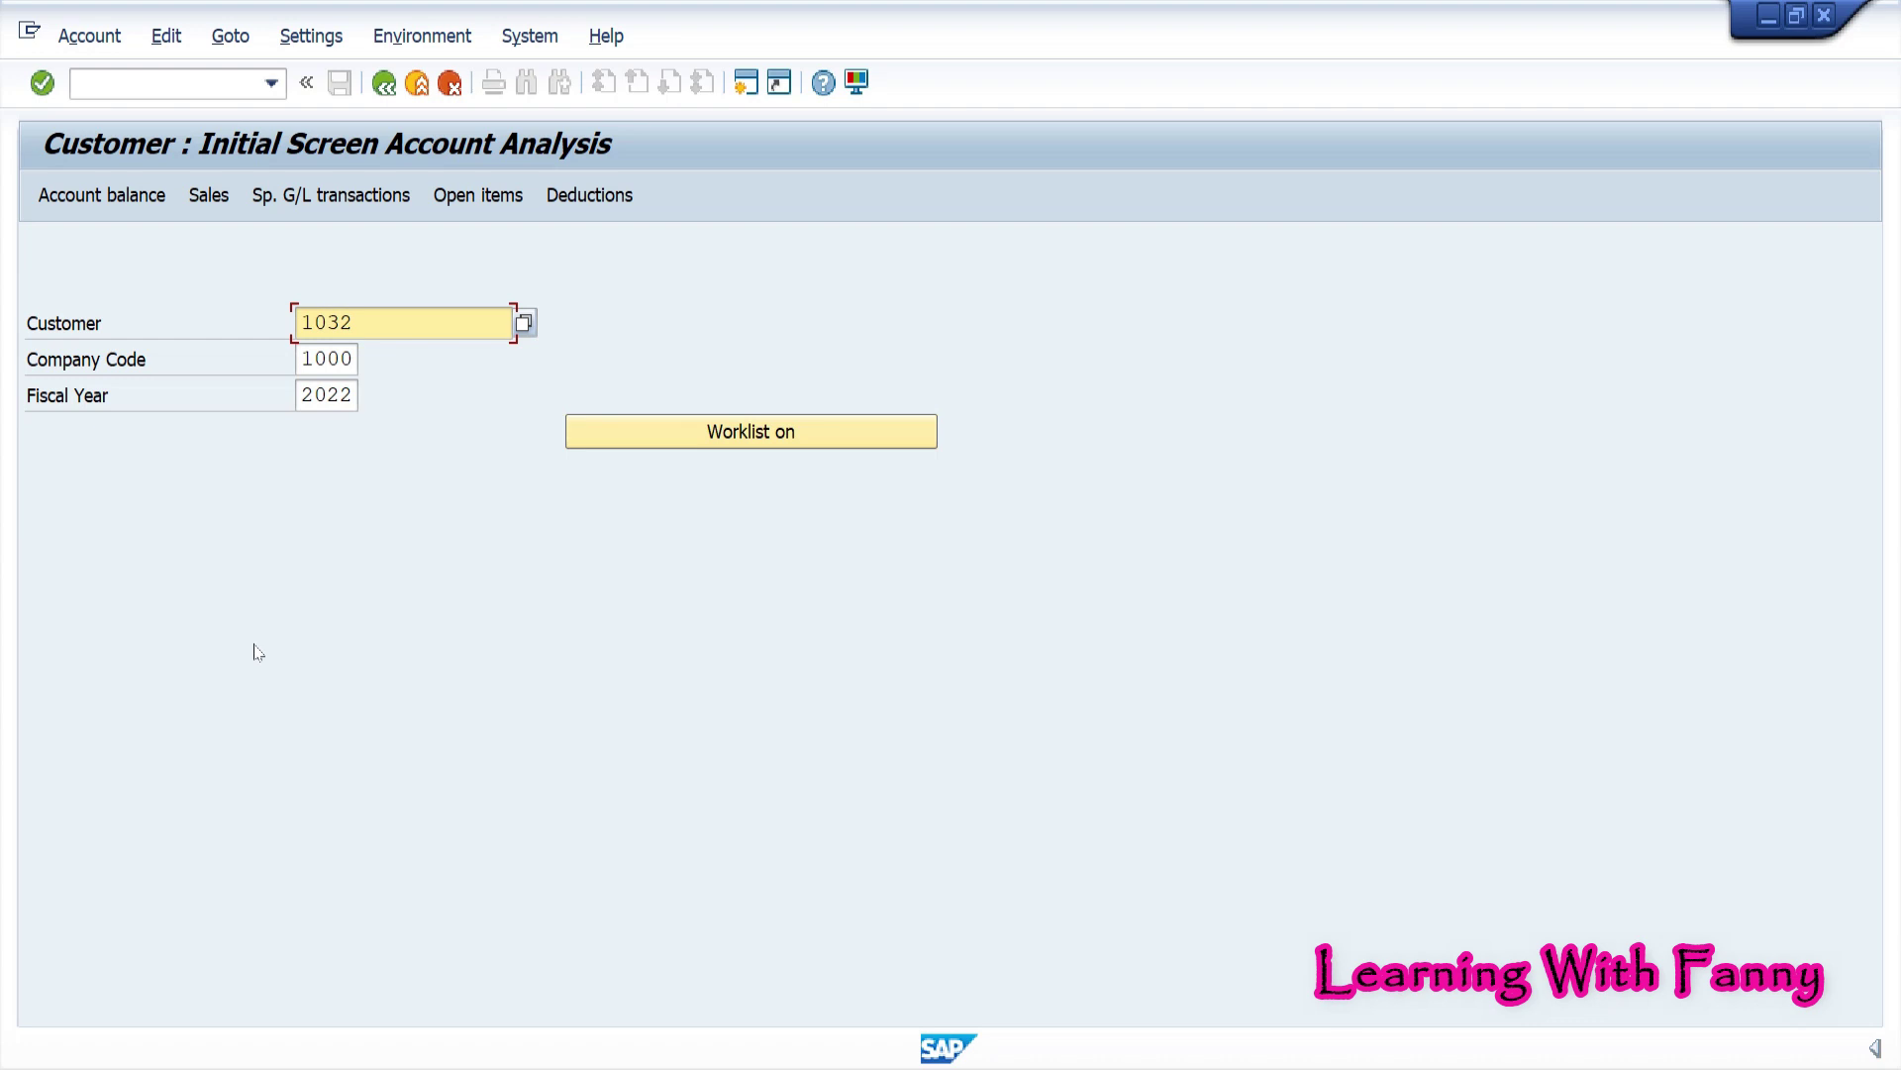
Enter the exercise customer's account number and display the account analysis for company code 1000 and fiscal year 2022
drag(409, 320, 129, 322)
text(CSTOMERF00)
key(Return)
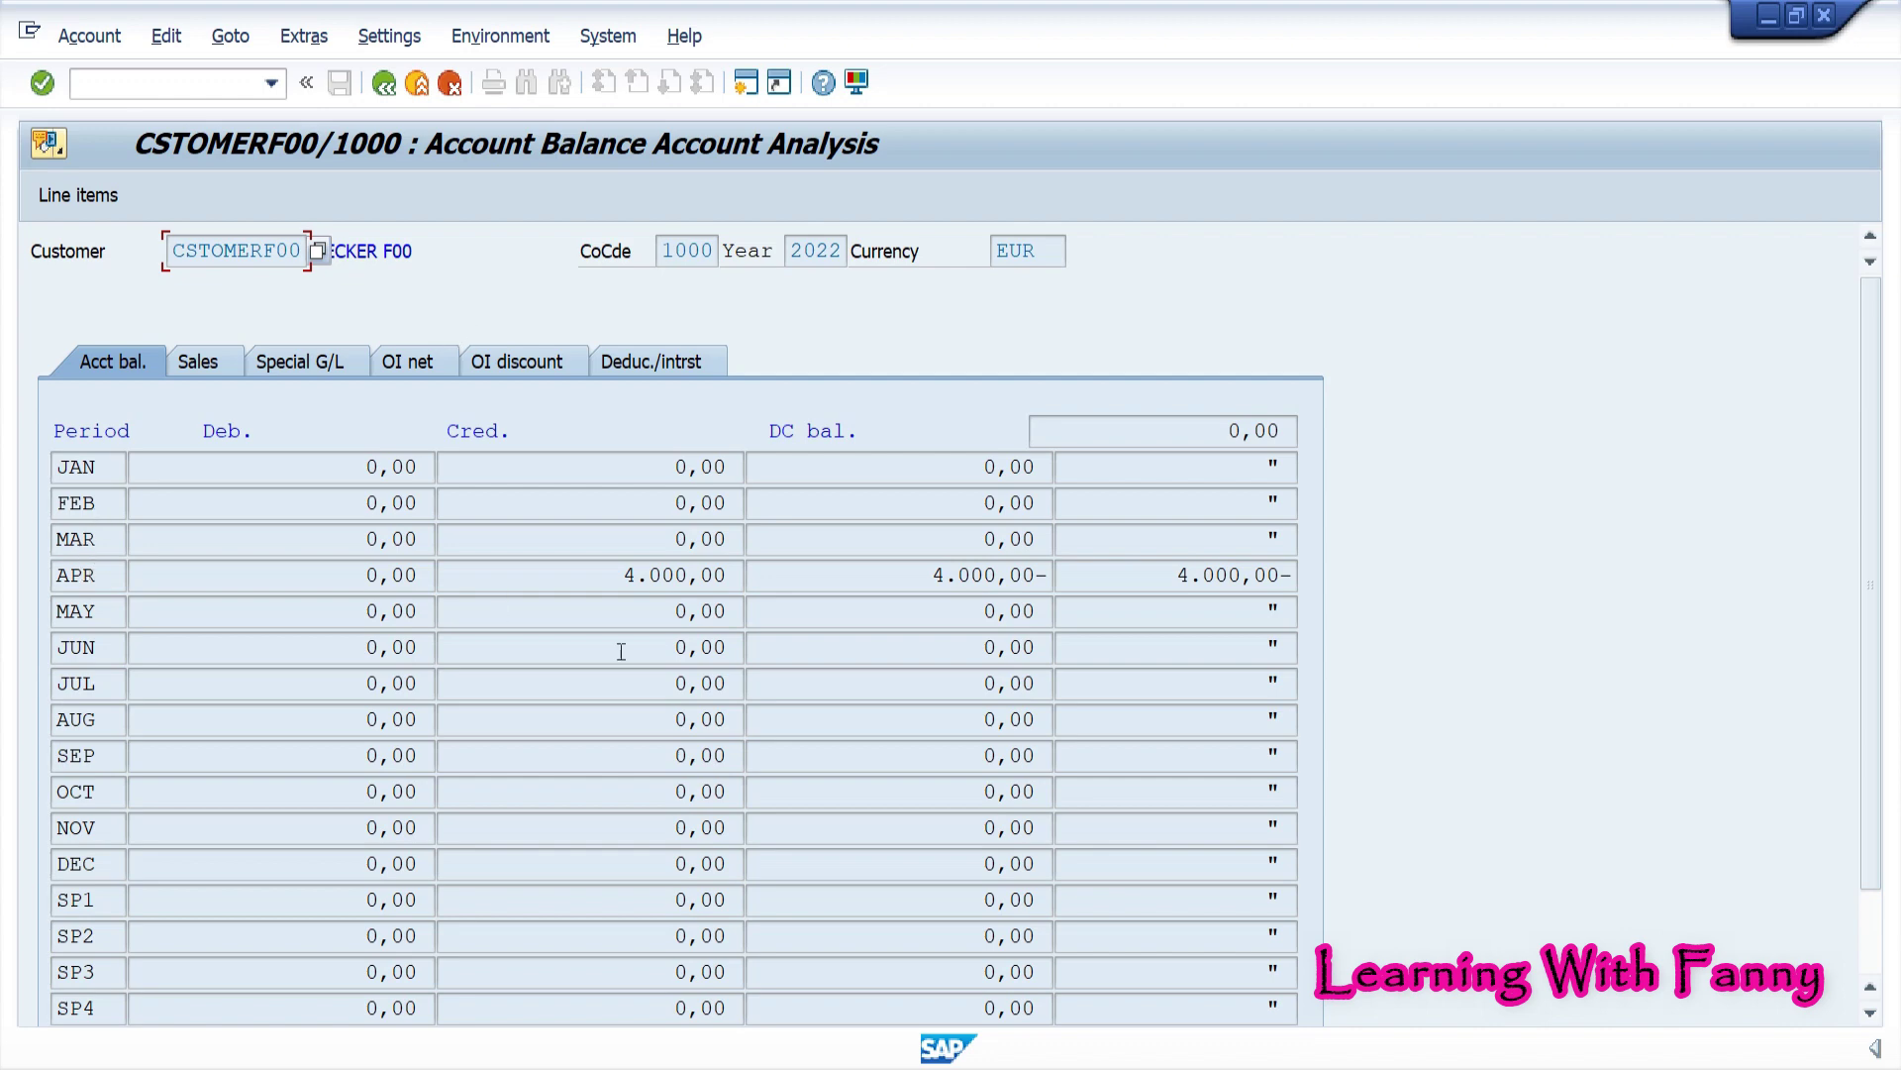
Open the line items behind the April credit amount and examine the payment and residual items with their statuses
double_click(694, 575)
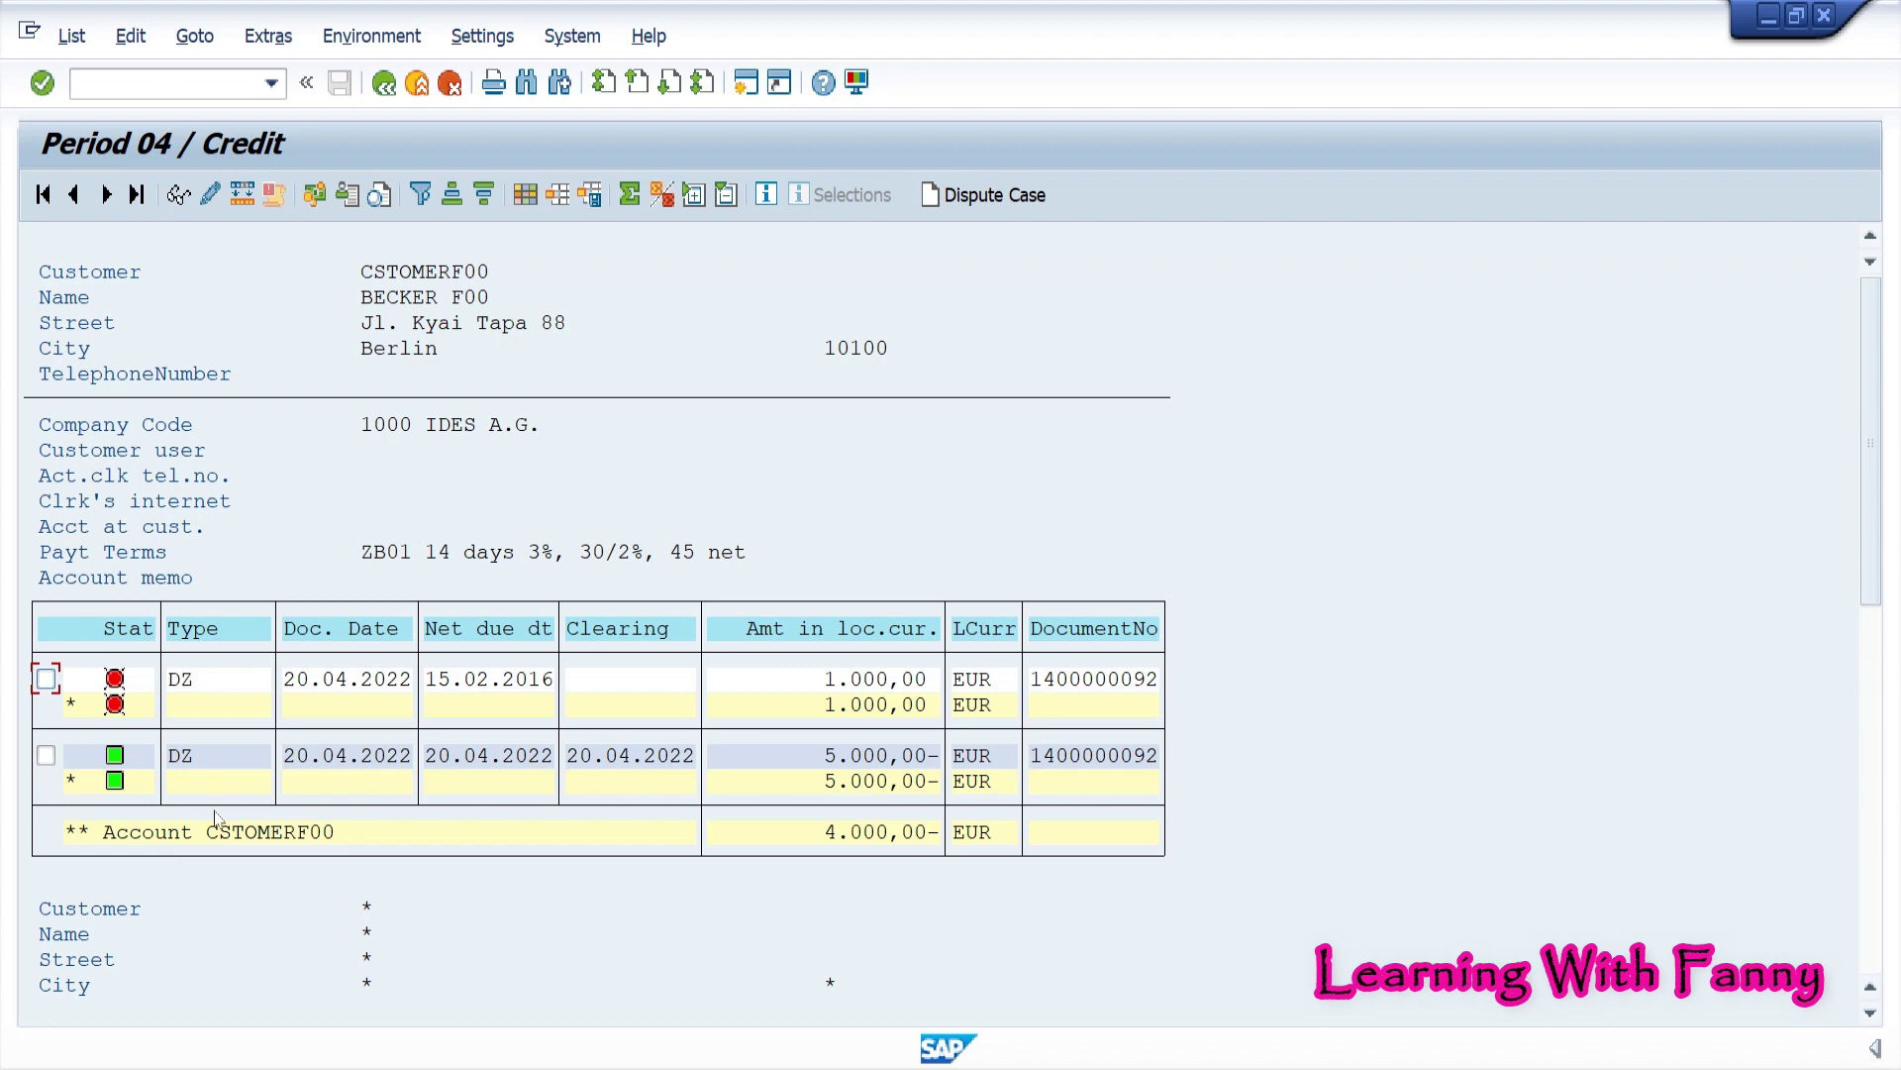
click(334, 805)
click(879, 814)
click(870, 804)
click(856, 798)
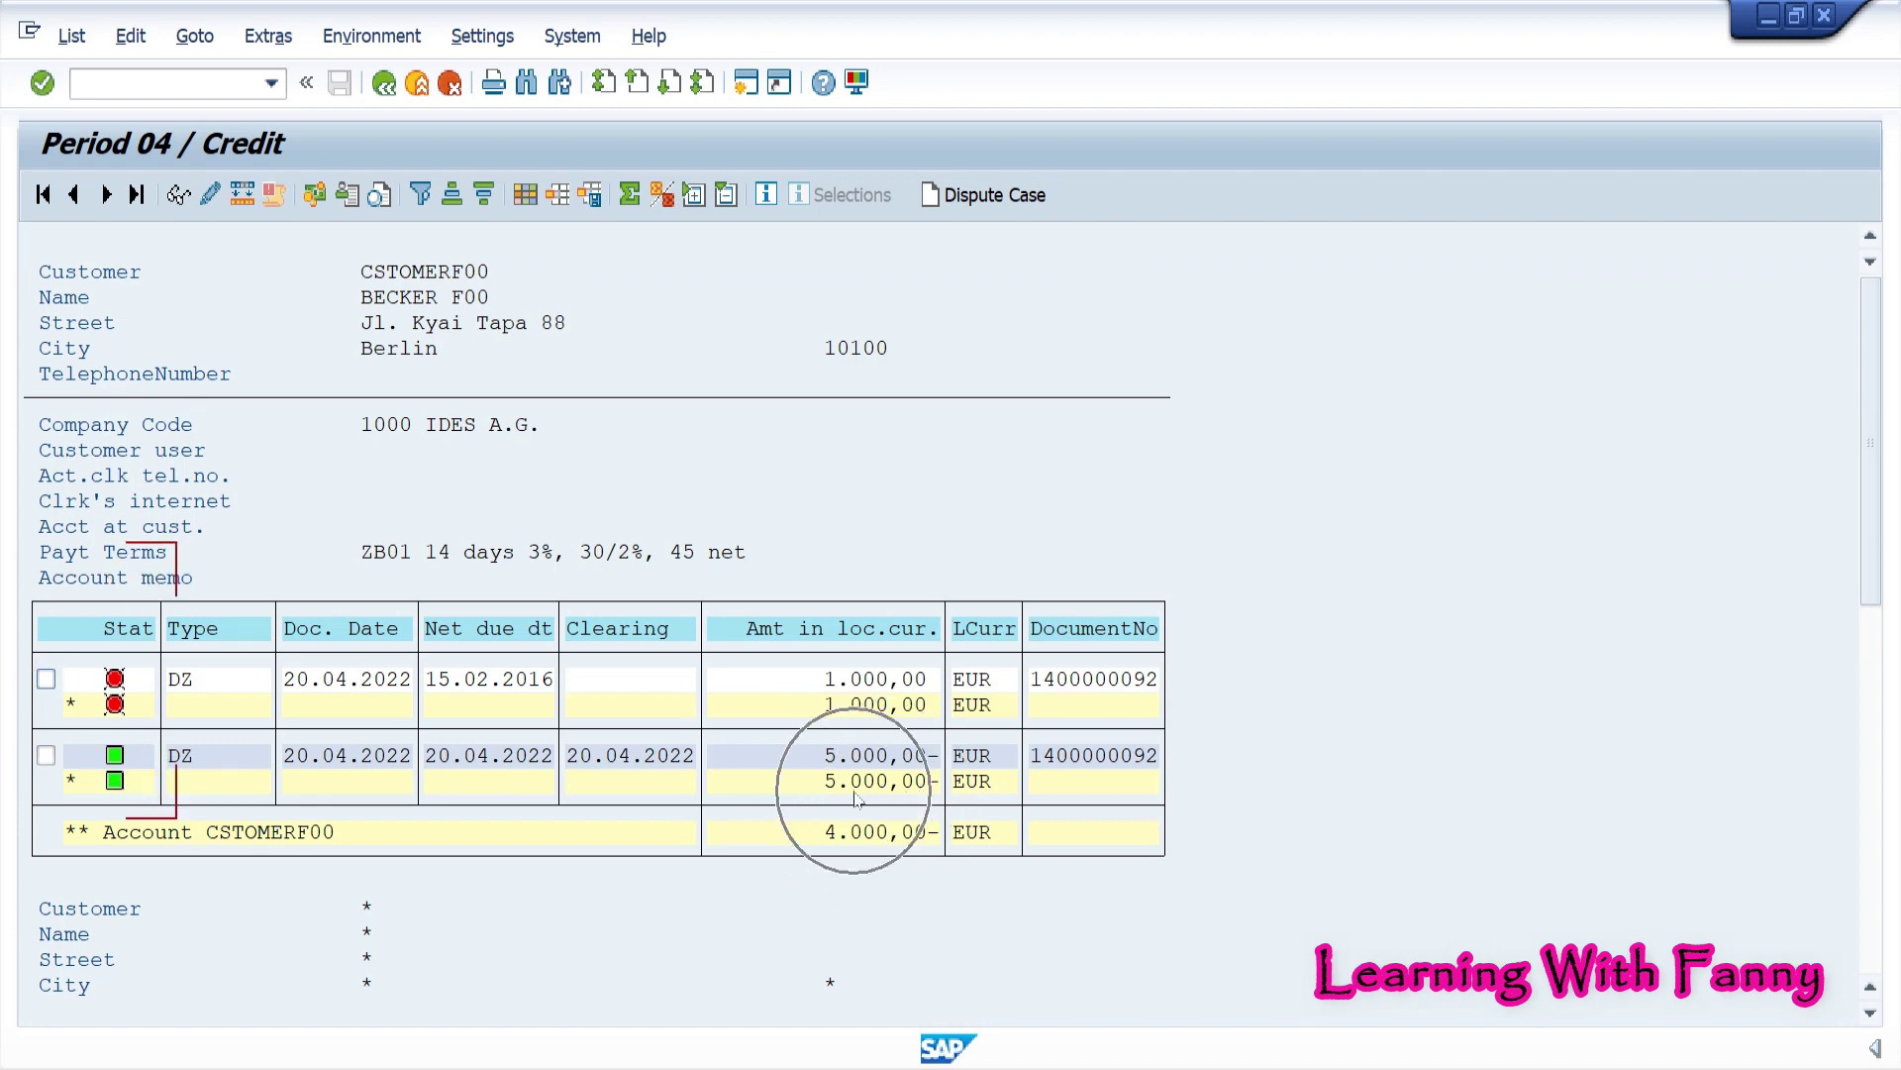
click(857, 798)
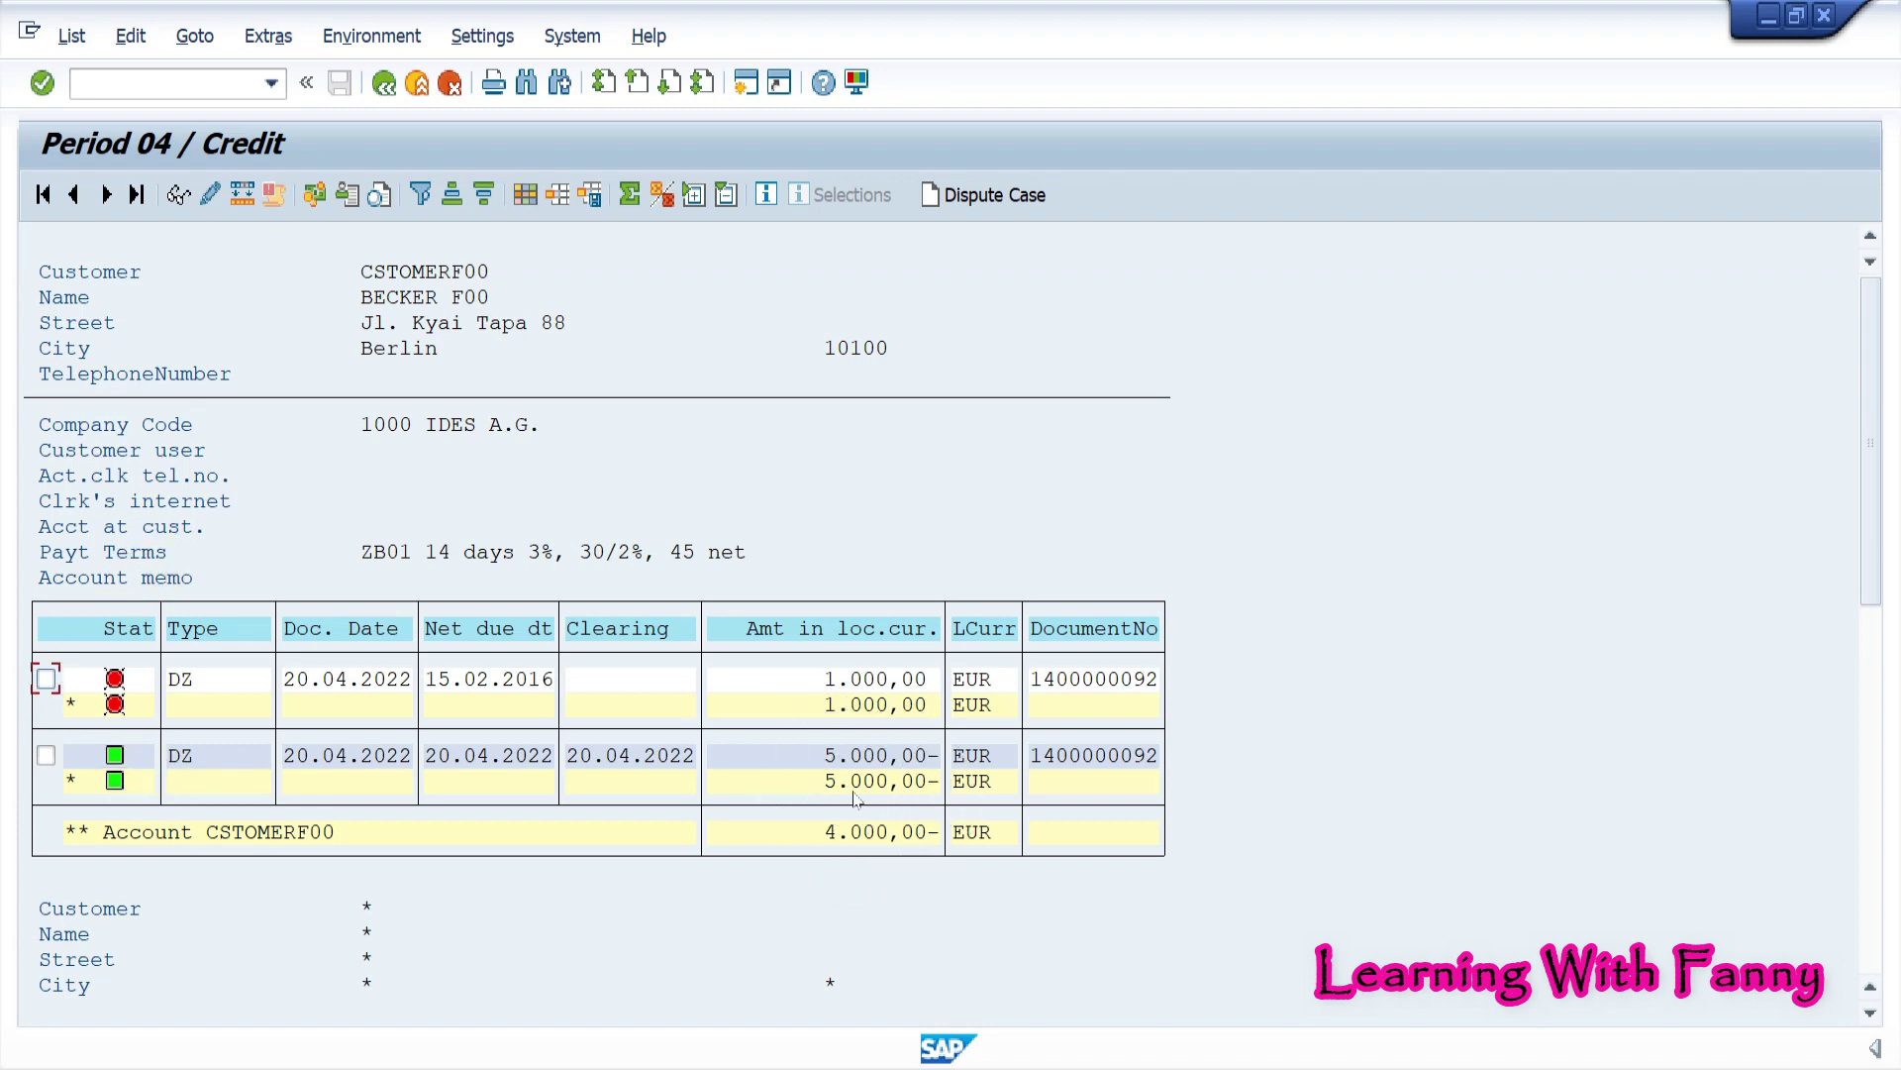
click(118, 804)
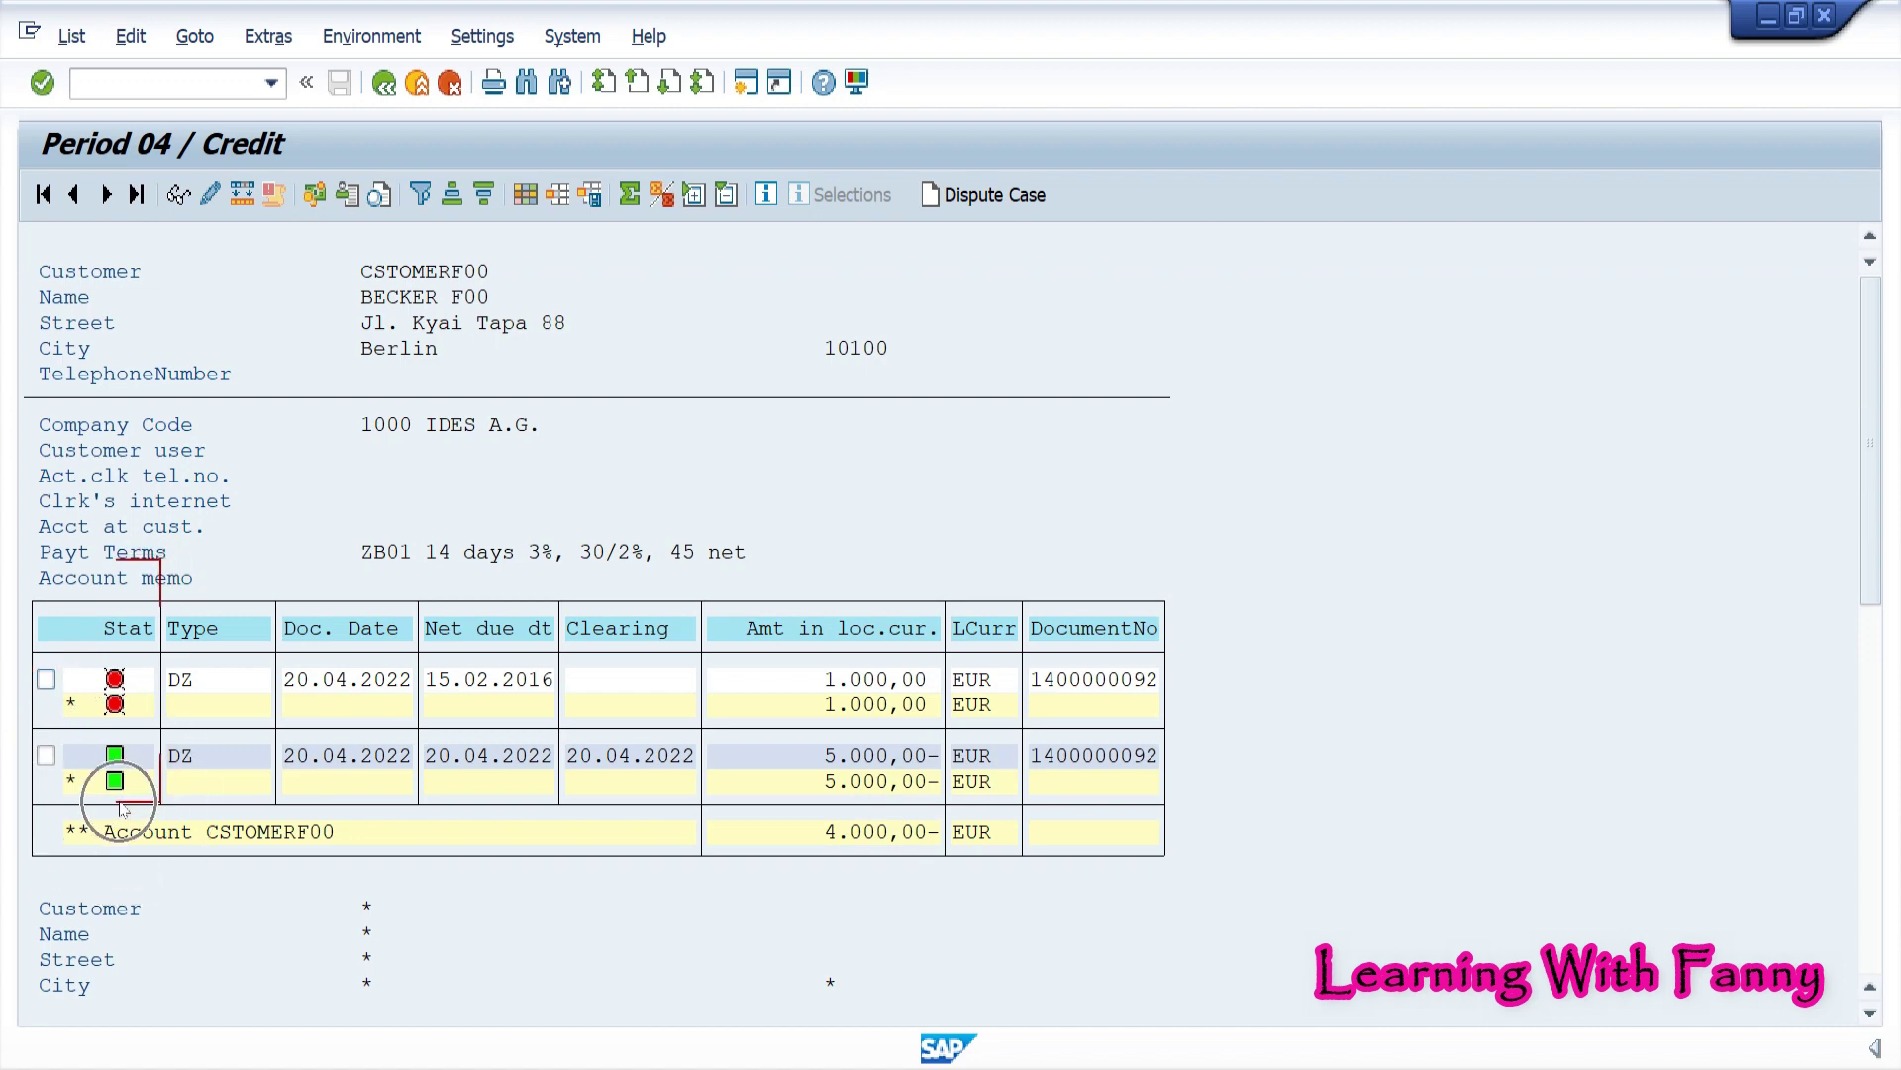